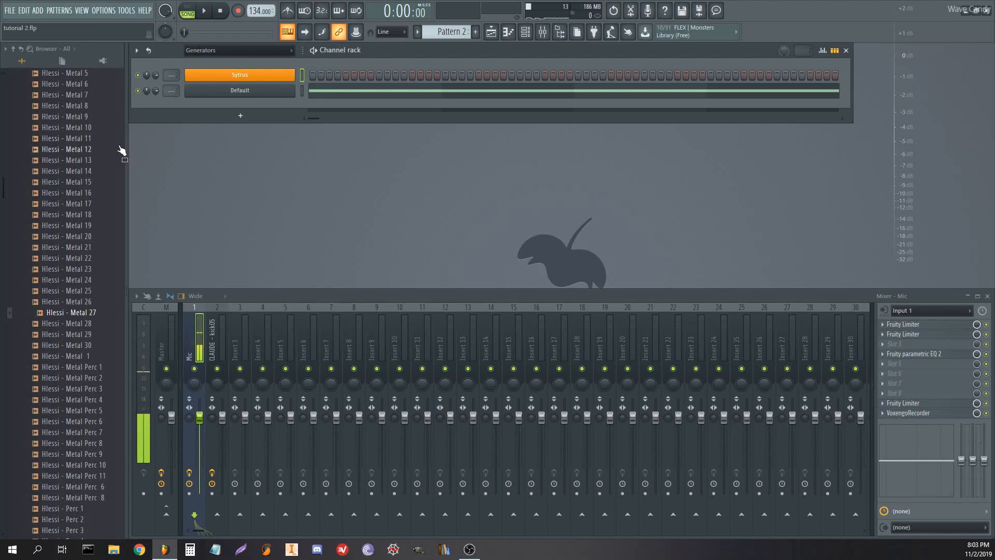
- Collapse the open sample folder in the browser and show the Drums channel group in the Channel rack
scroll(110, 166, "up", 3)
scroll(108, 165, "up", 3)
left_click(57, 190)
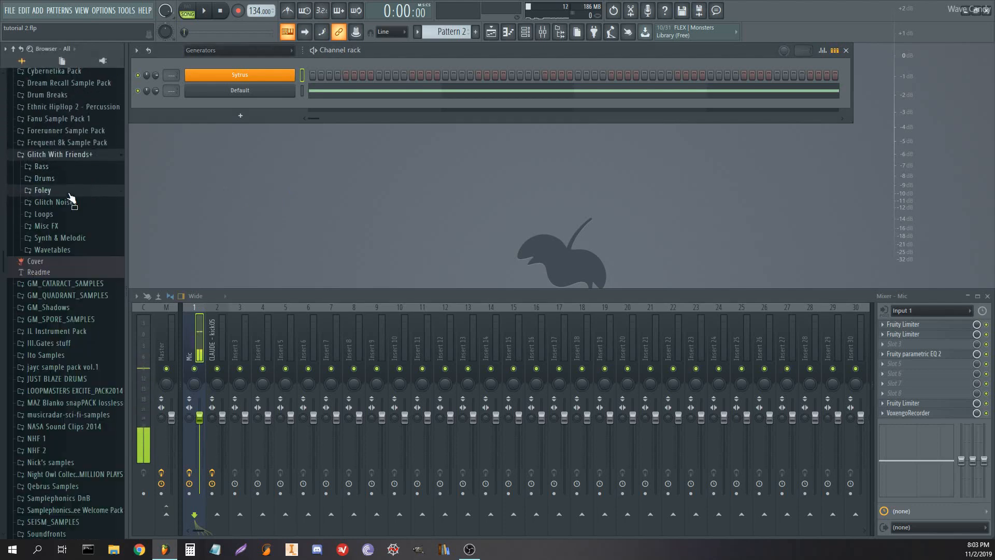
left_click(207, 52)
left_click(213, 74)
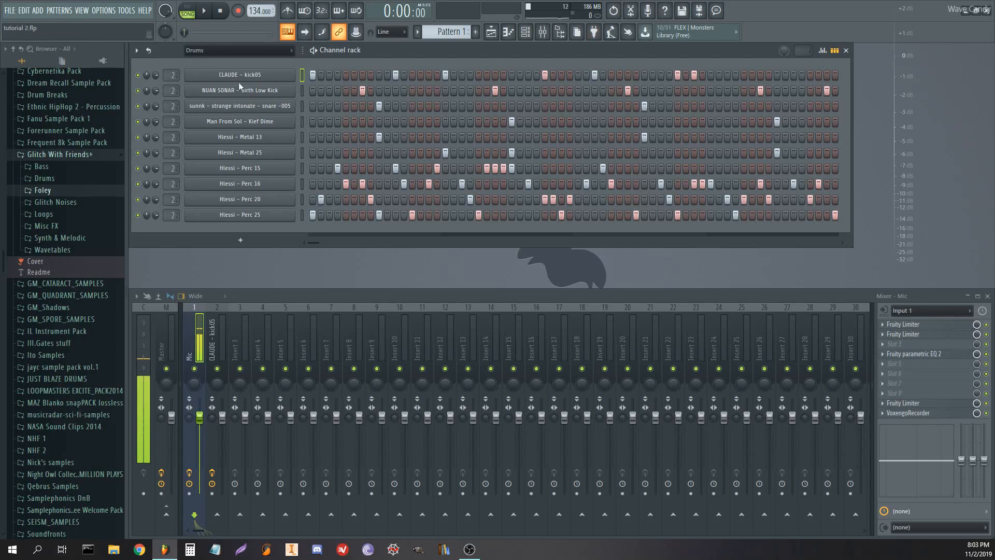
- Open Edison from the Master mixer track and play back the recorded drum loop
left_click(166, 345)
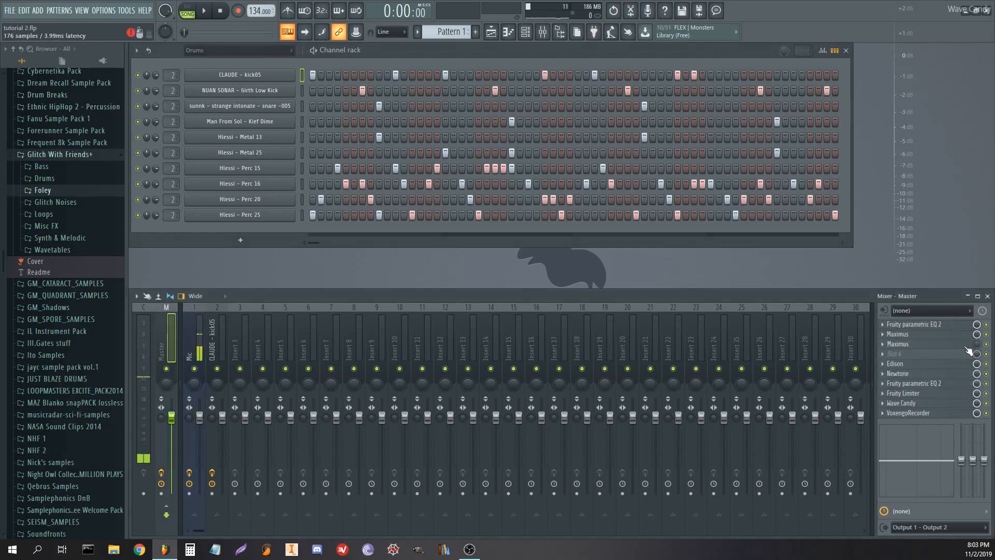
left_click(901, 364)
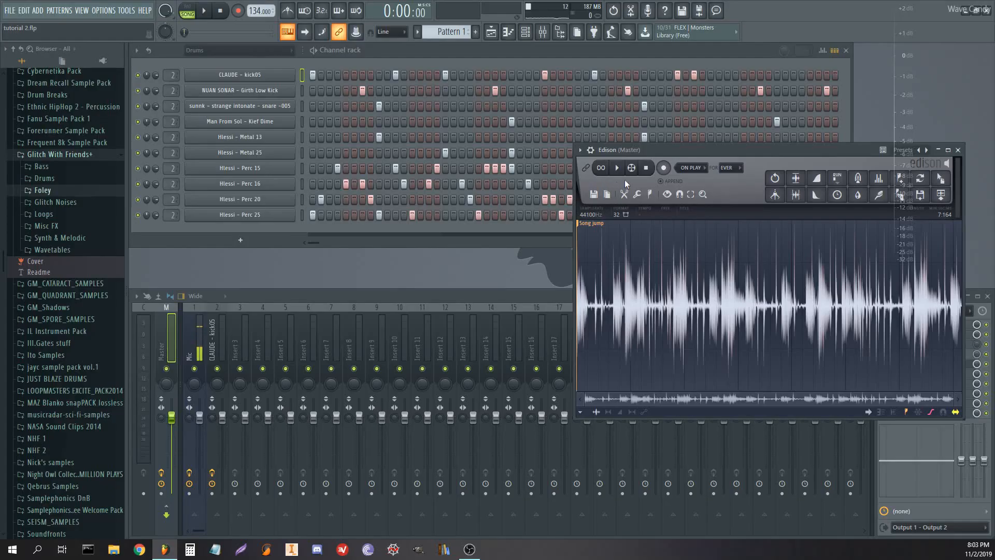
left_click(619, 170)
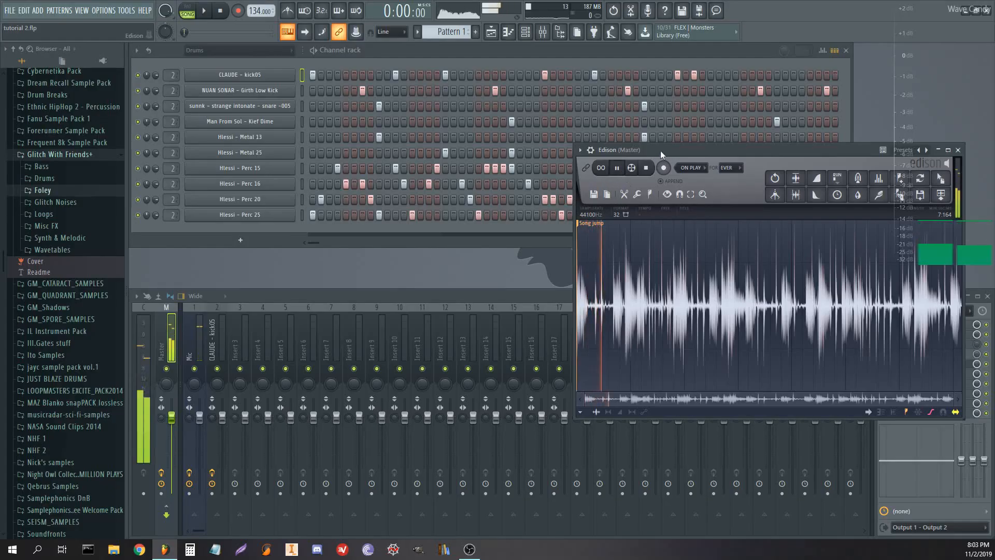
left_click_drag(660, 150, 384, 138)
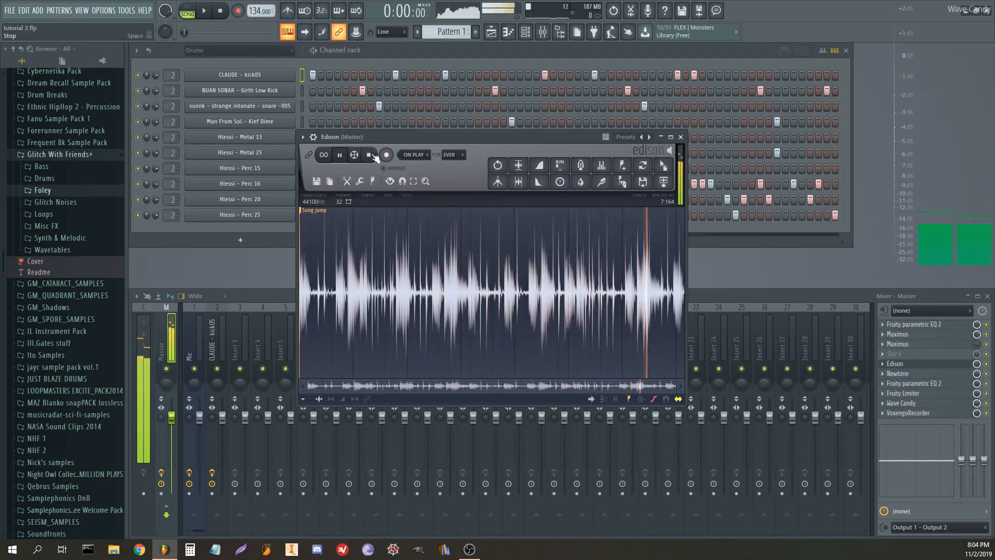
left_click(371, 155)
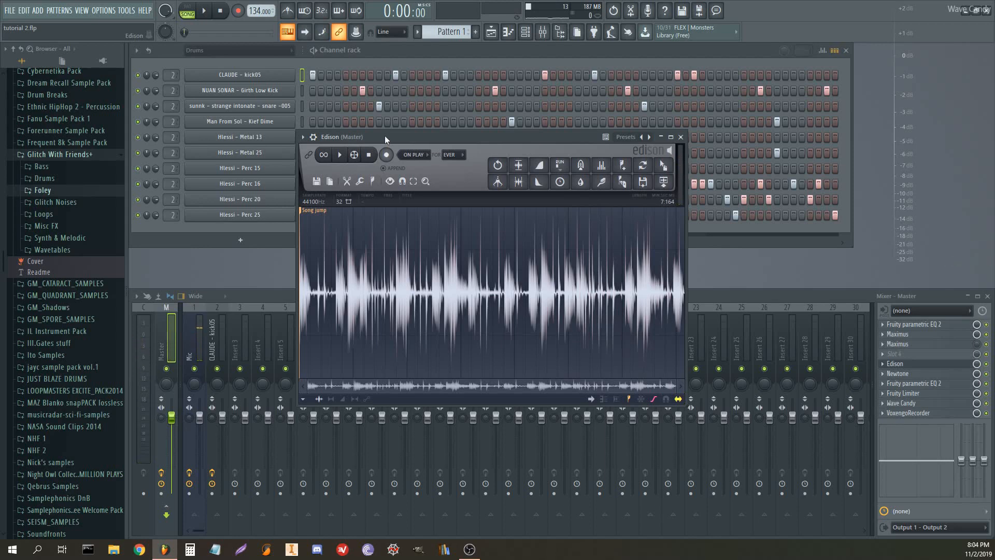
left_click_drag(387, 135, 448, 138)
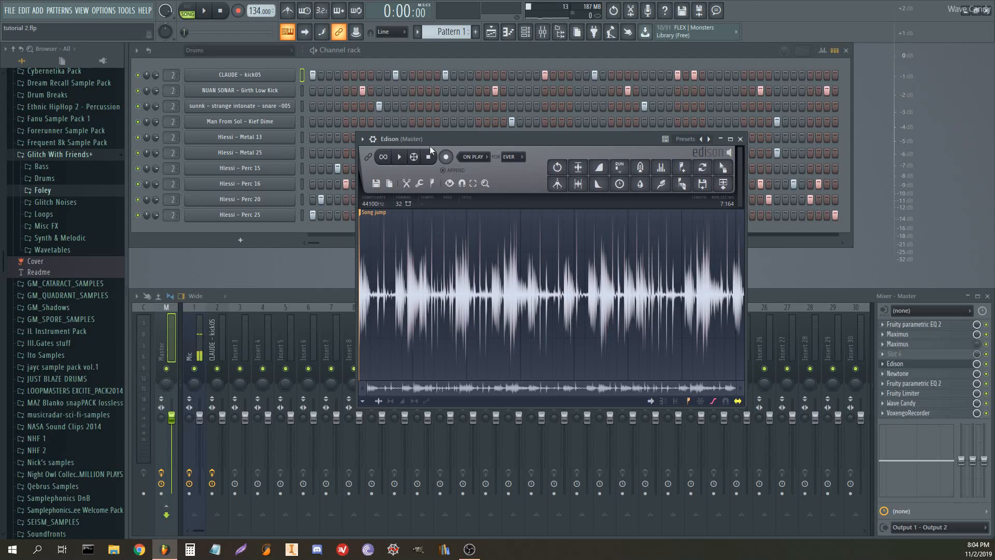
left_click_drag(426, 138, 379, 117)
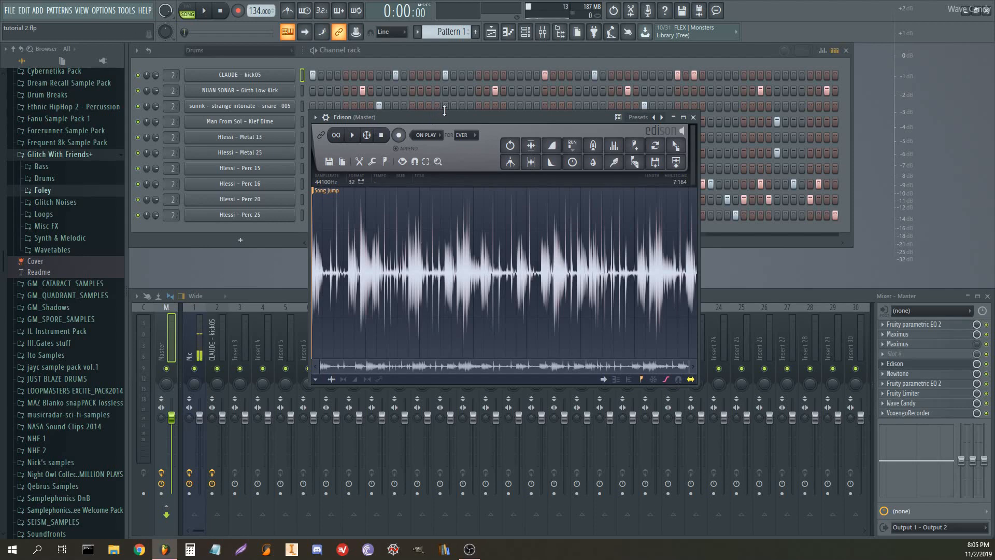
left_click_drag(444, 110, 445, 91)
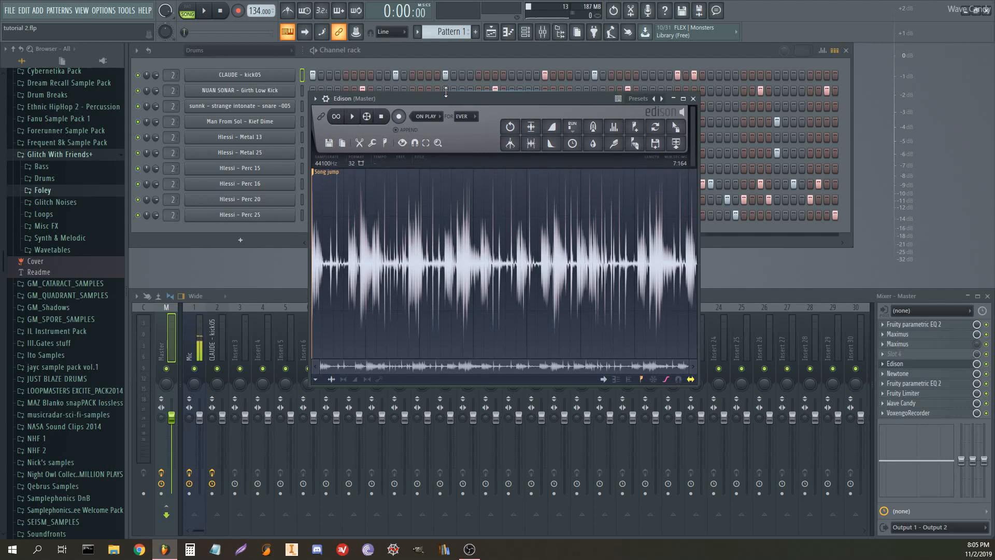
left_click_drag(697, 386, 797, 410)
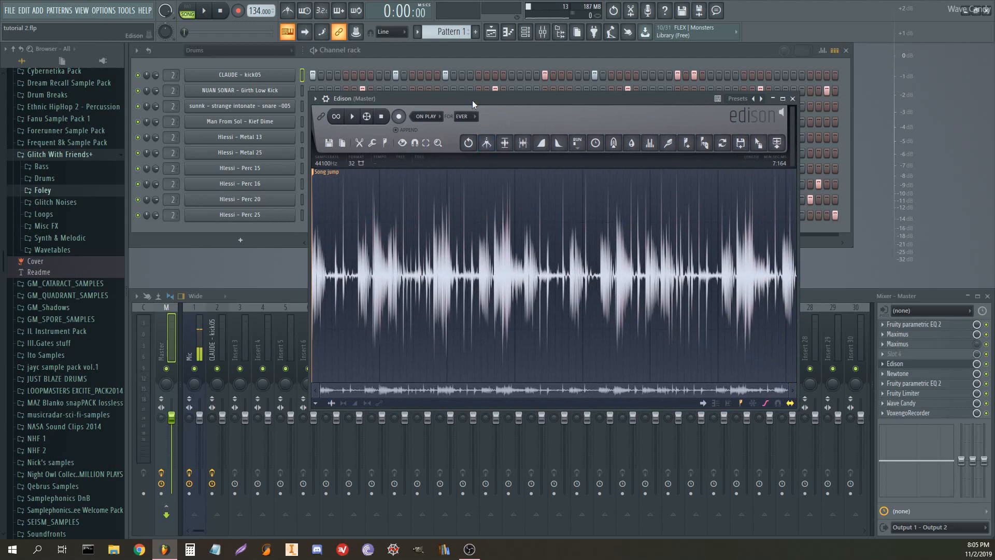
left_click_drag(471, 98, 435, 128)
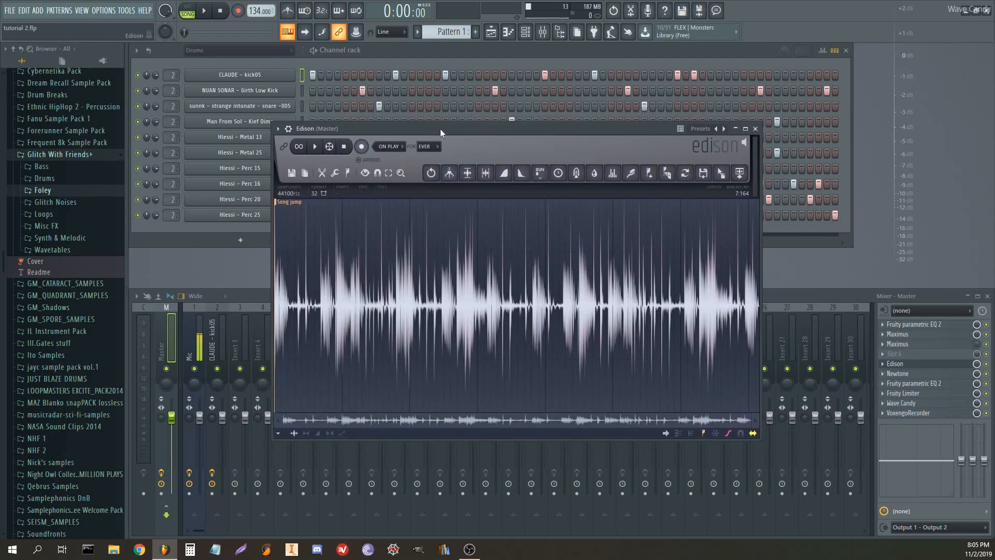
- Close Edison and open the Default synth channel from the Generators group
left_click(760, 131)
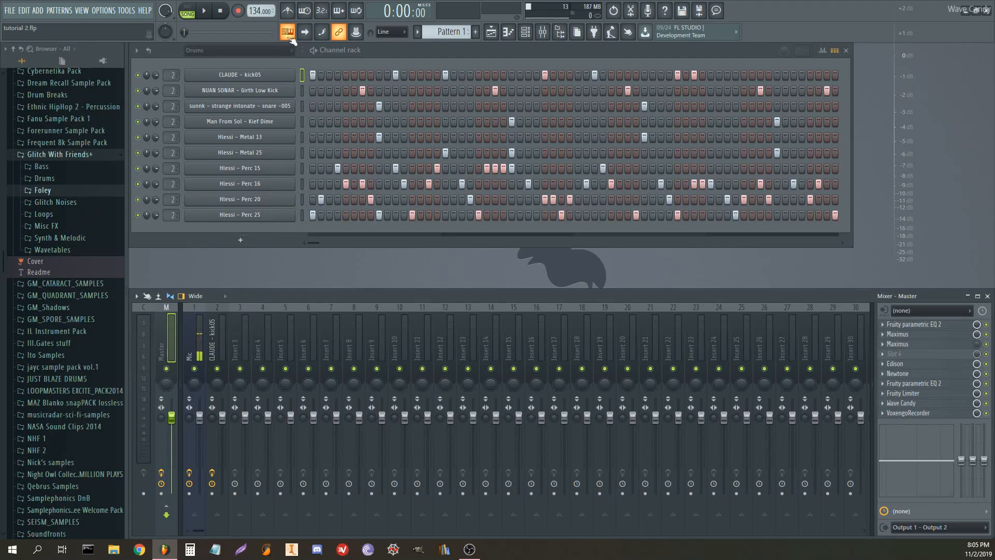
left_click(244, 50)
left_click(221, 93)
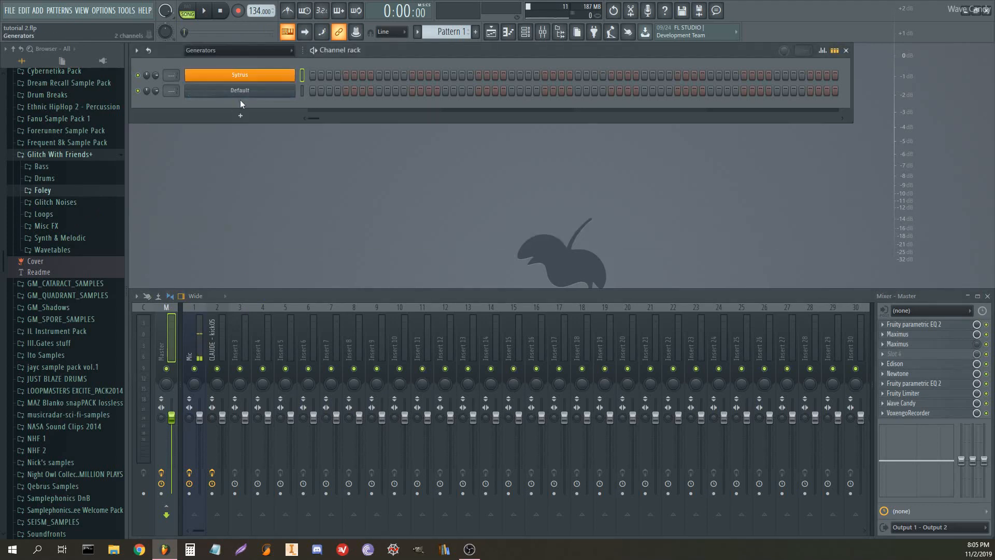
left_click(277, 93)
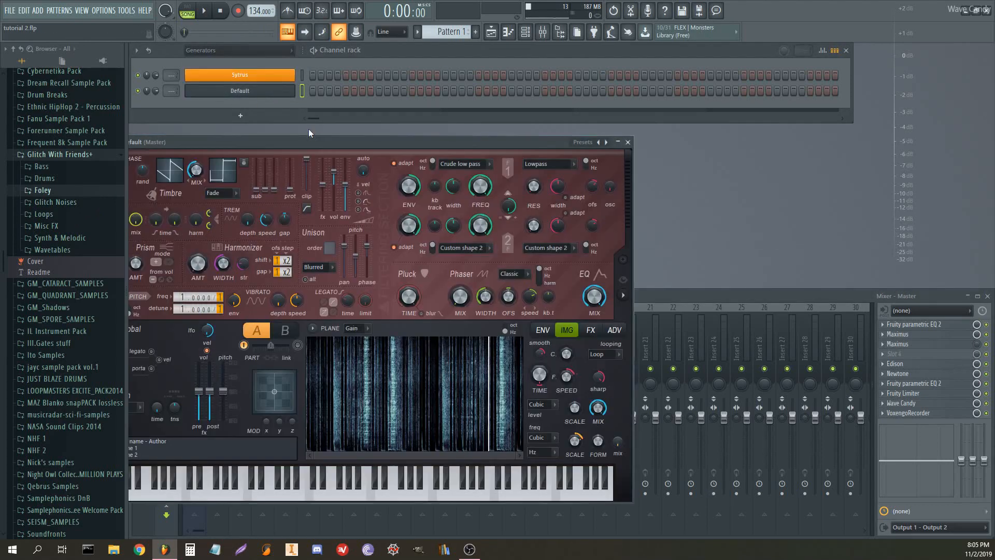
left_click_drag(323, 142, 447, 125)
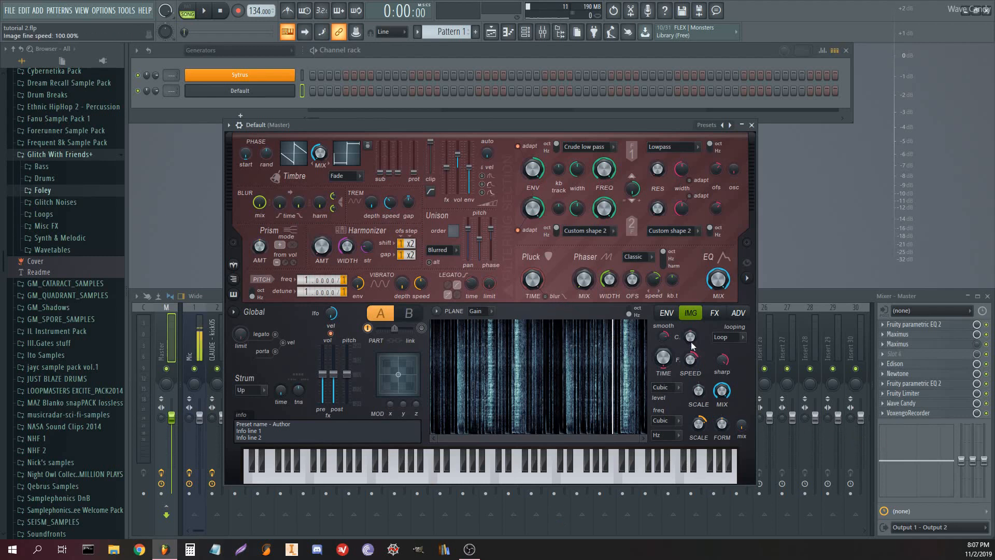
left_click_drag(548, 123, 550, 113)
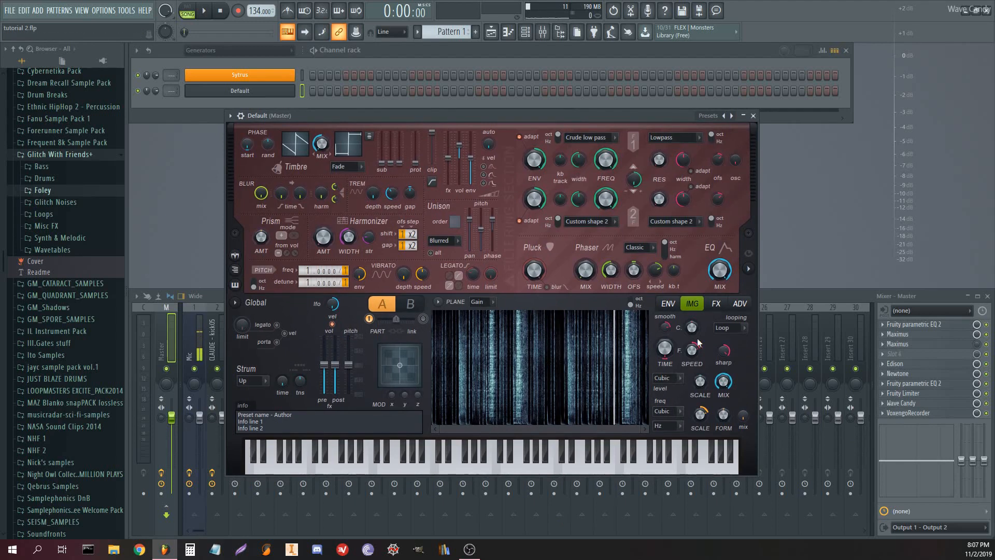
left_click_drag(480, 119, 489, 108)
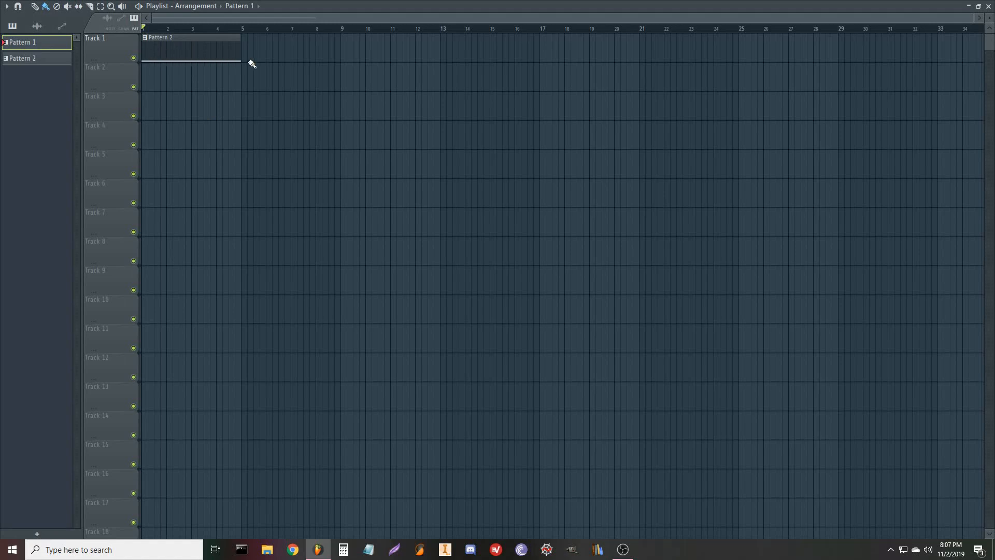
- Play back Pattern 2 in the playlist and unfold the Default synth's spectral display section
key("space")
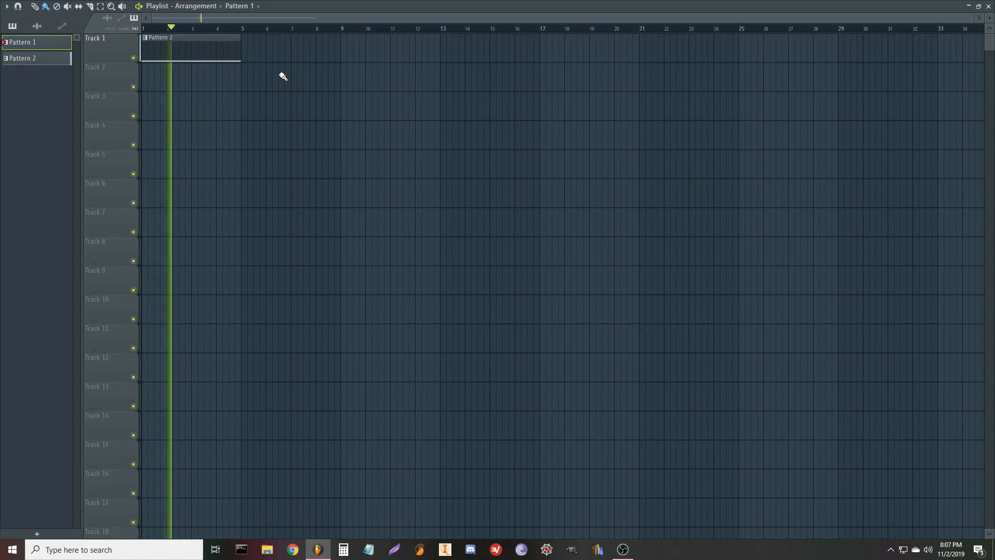
key("space")
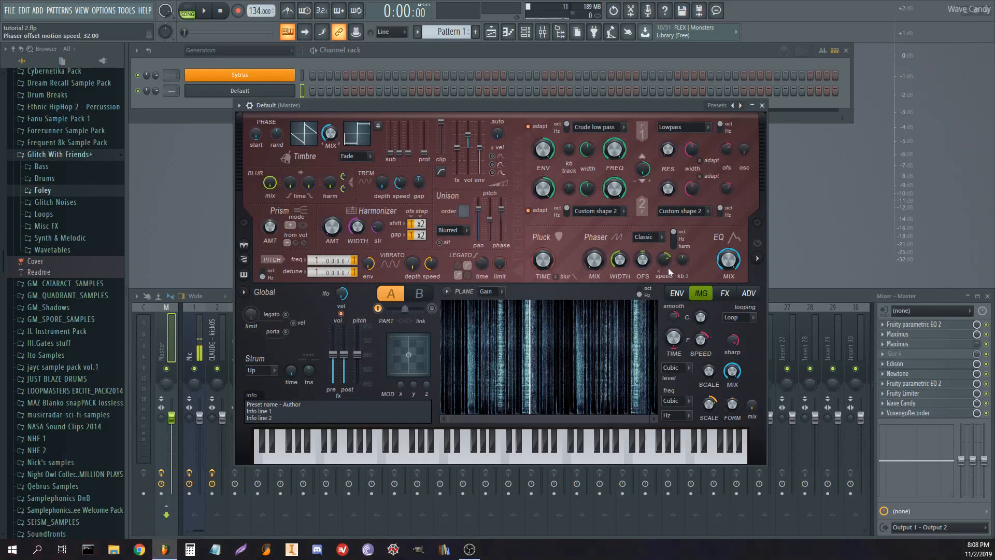
left_click(758, 259)
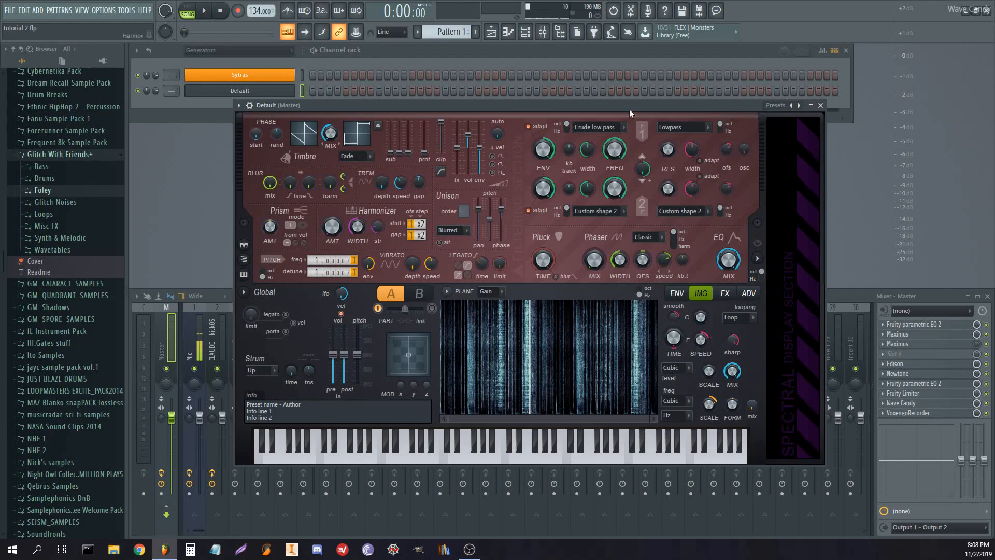
left_click_drag(629, 110, 589, 113)
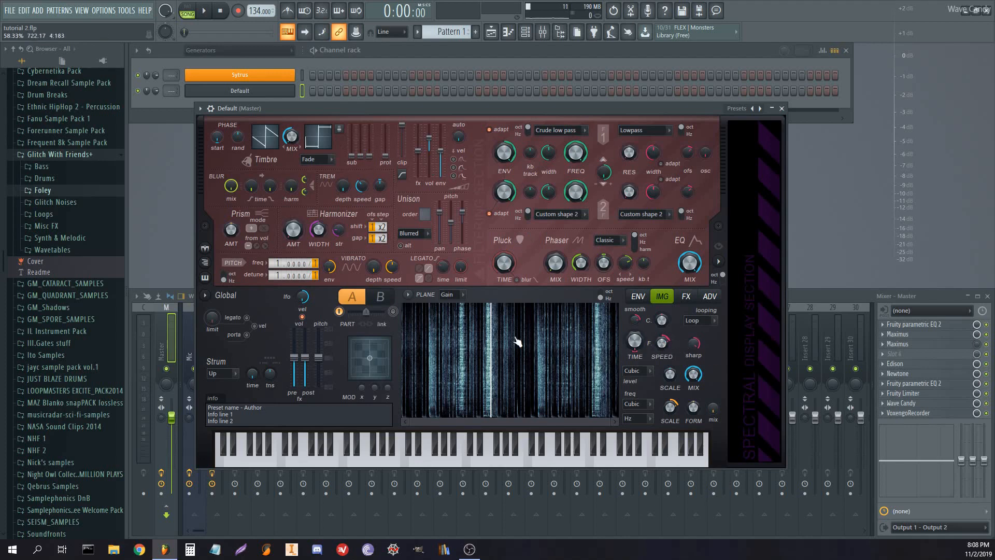
- Try out the Default synth's image time offset and fine speed controls, resetting each one, and audition the sound
mouse_move(635, 346)
left_mouse_down()
mouse_move(635, 281)
mouse_move(635, 338)
left_mouse_up()
right_click(634, 343)
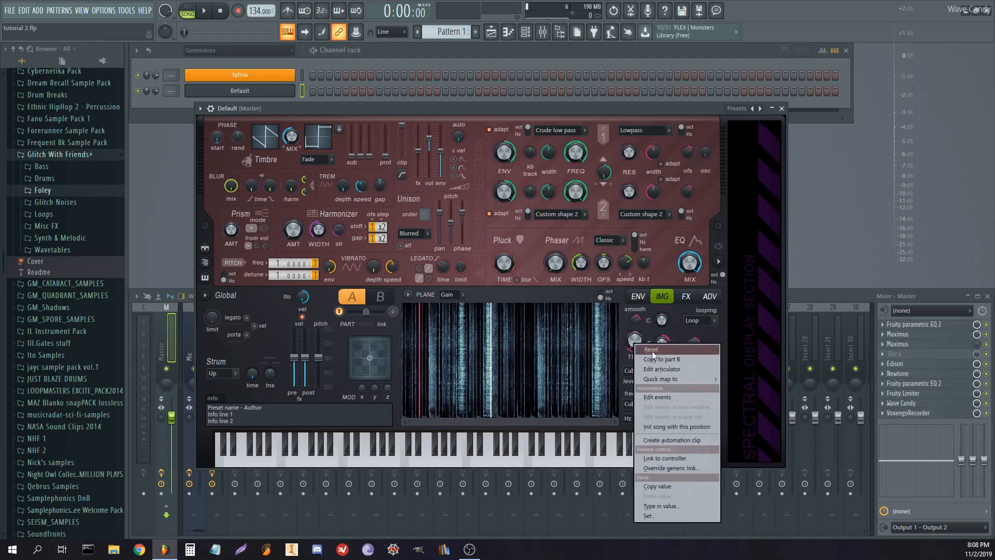
left_click(649, 349)
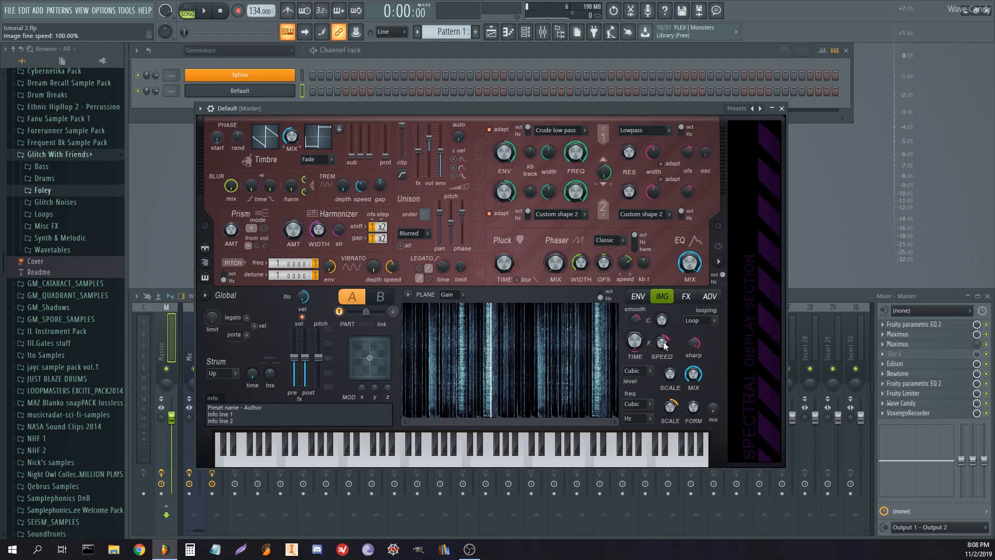
key("space")
left_click_drag(660, 343, 660, 320)
right_click(661, 340)
left_click(668, 344)
key("space")
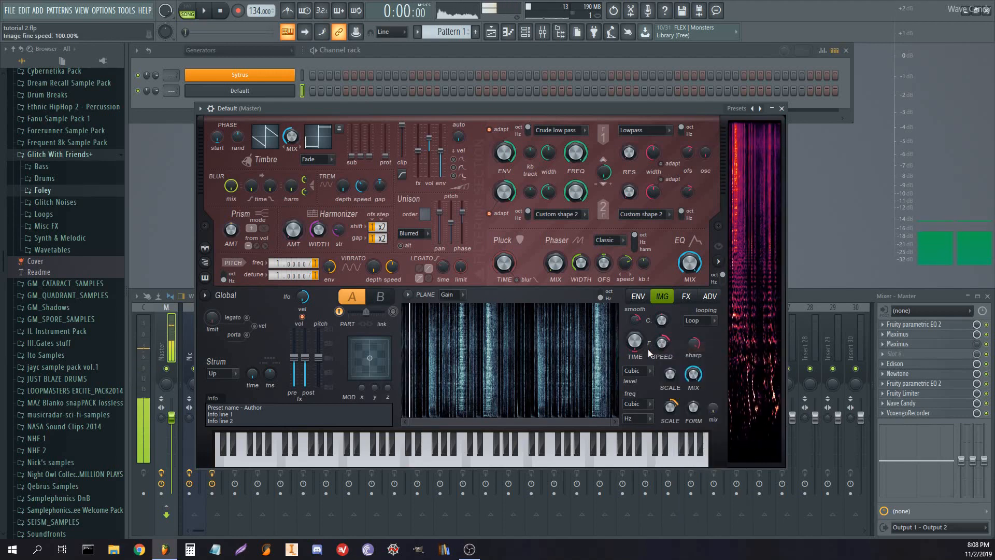
- Create automation clips for the Default synth's image time offset and image fine speed
right_click(637, 346)
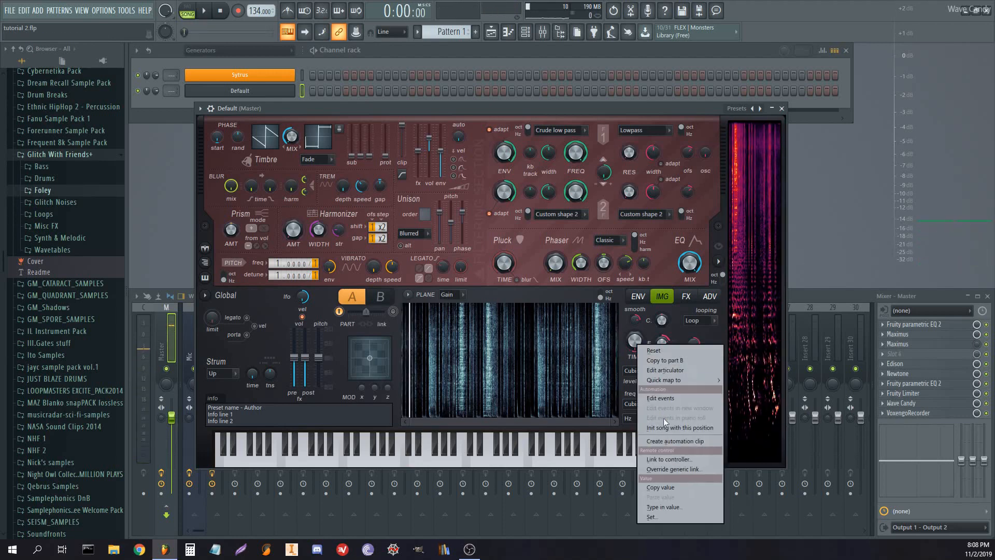
left_click(666, 441)
right_click(662, 343)
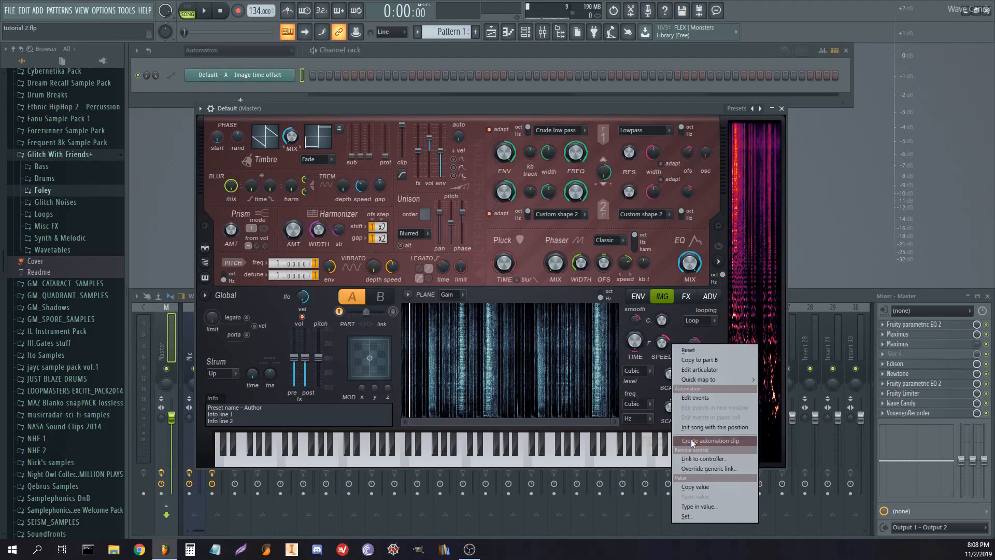
left_click(674, 442)
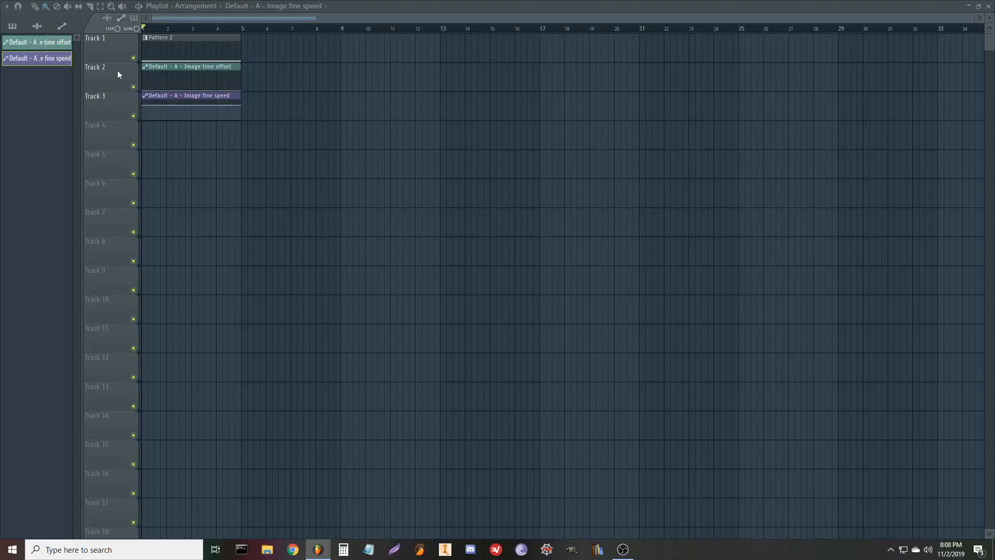
- Shape the image time offset clip with peaks near bars 1.1, 3.6 and 4, dips near bars 2.1 and 3.7, and a raised end point
scroll(151, 29, "up", 5)
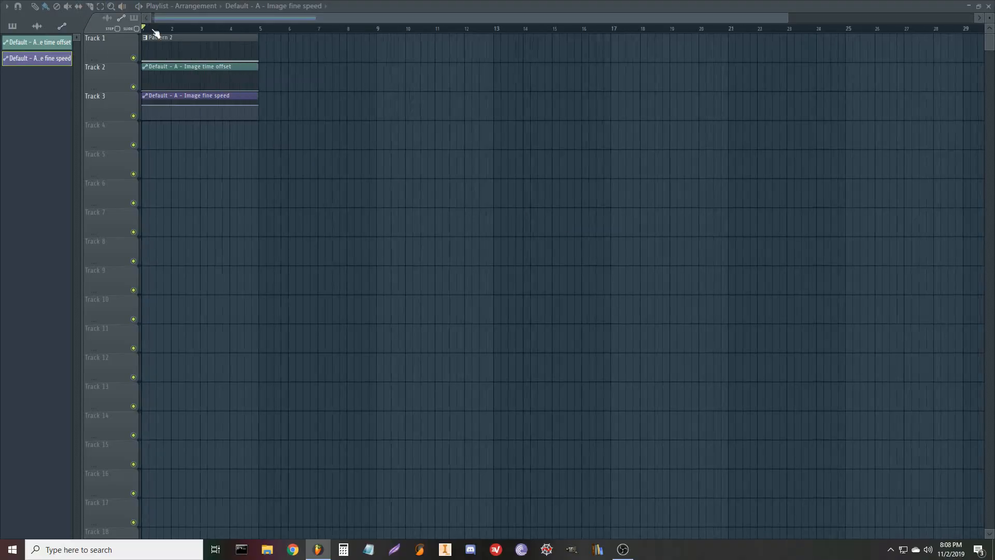
scroll(203, 183, "left", 1)
left_click_drag(152, 81, 153, 75)
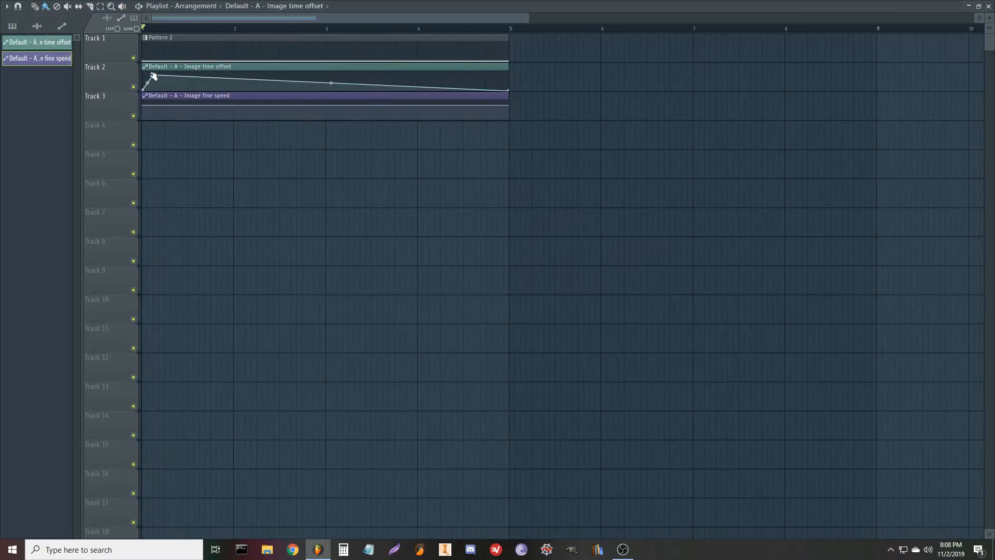
right_click(240, 90)
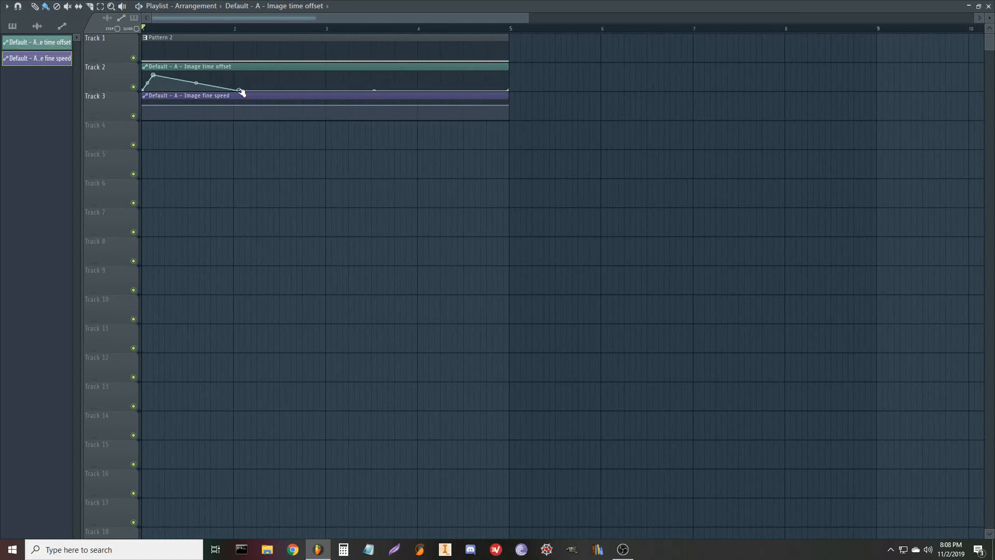
right_click(382, 82)
right_click(394, 90)
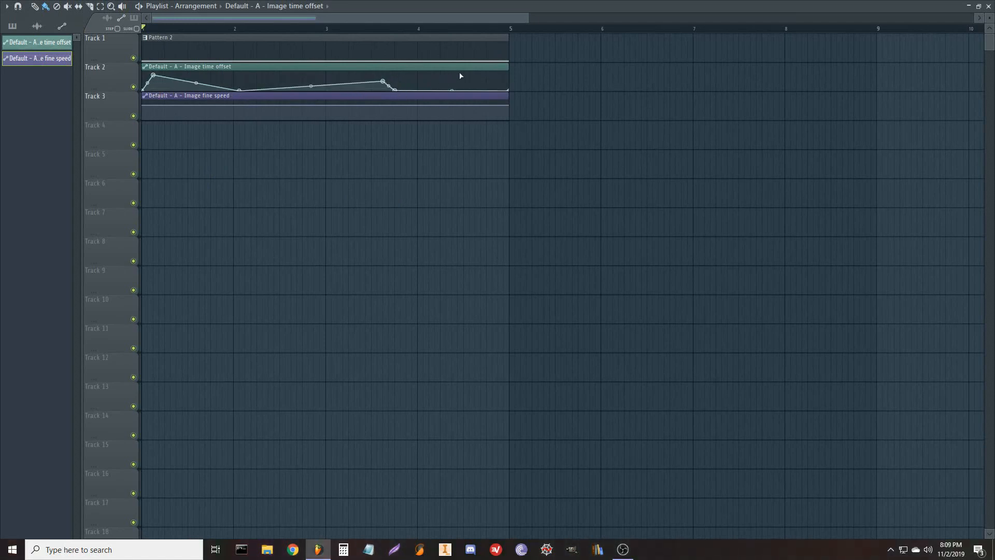
right_click(422, 75)
left_click_drag(508, 90, 509, 78)
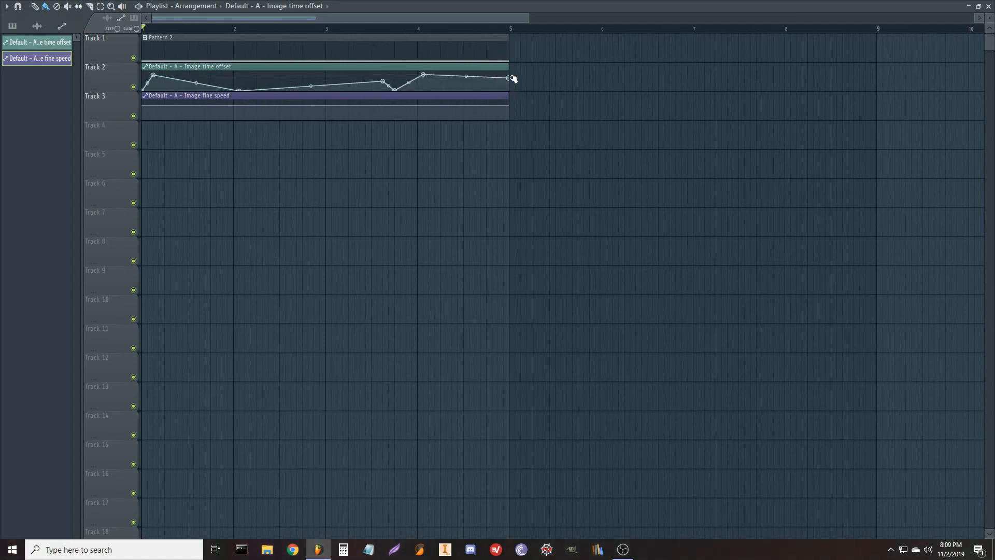
- Add five alternating low and high points to the image fine speed clip, between about bars 1.2 and 2.3
right_click(158, 118)
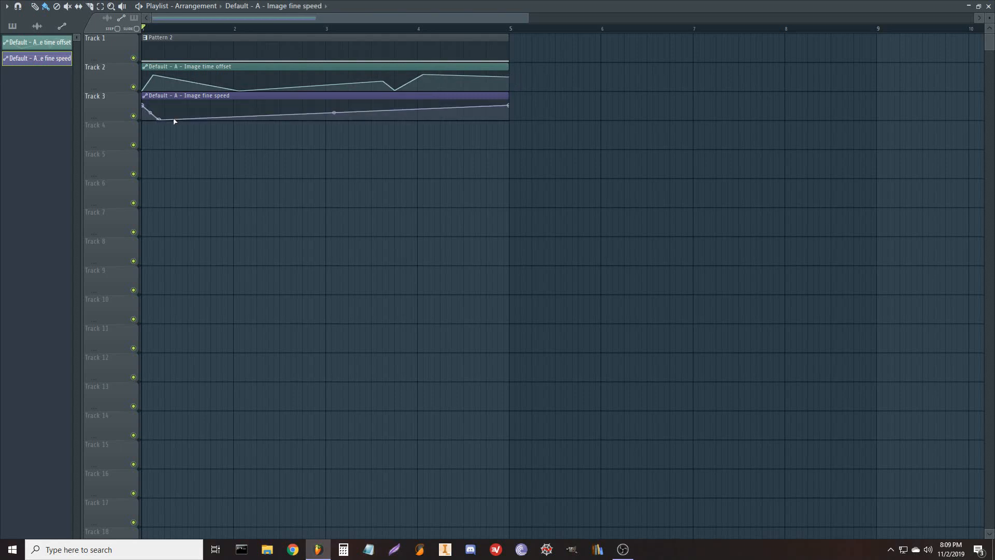
right_click(187, 107)
right_click(206, 117)
right_click(234, 106)
right_click(259, 116)
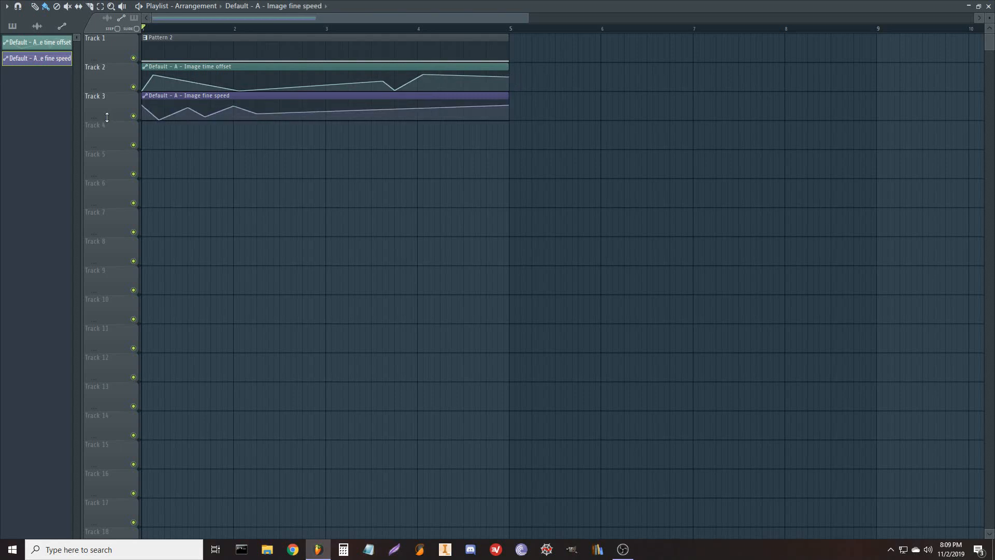
- Make tracks 2 and 3 taller and add seven alternating high and low points to the image fine speed clip, between about bars 2.8 and 4.8
left_click_drag(113, 121, 114, 164)
left_click_drag(116, 92, 116, 154)
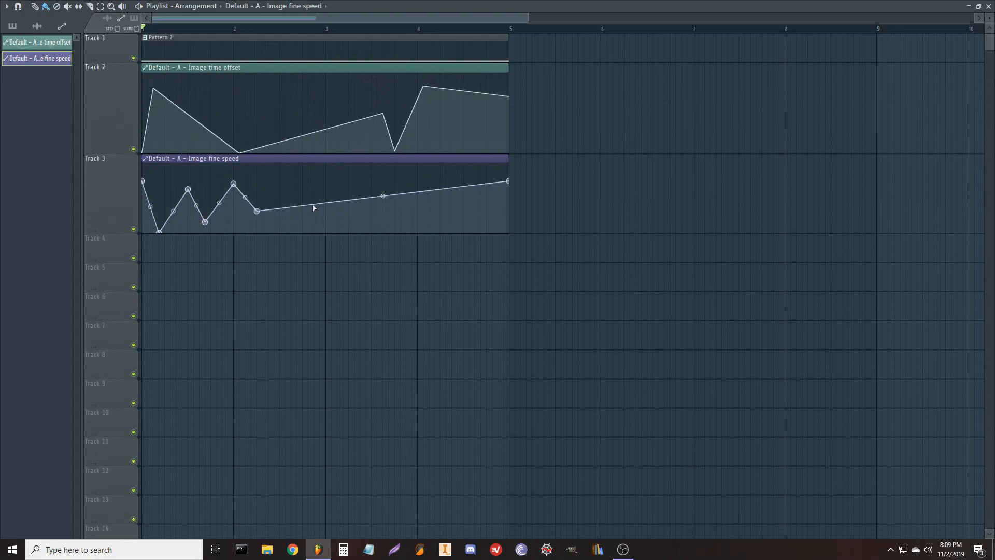
right_click(308, 195)
right_click(338, 206)
right_click(377, 191)
right_click(429, 215)
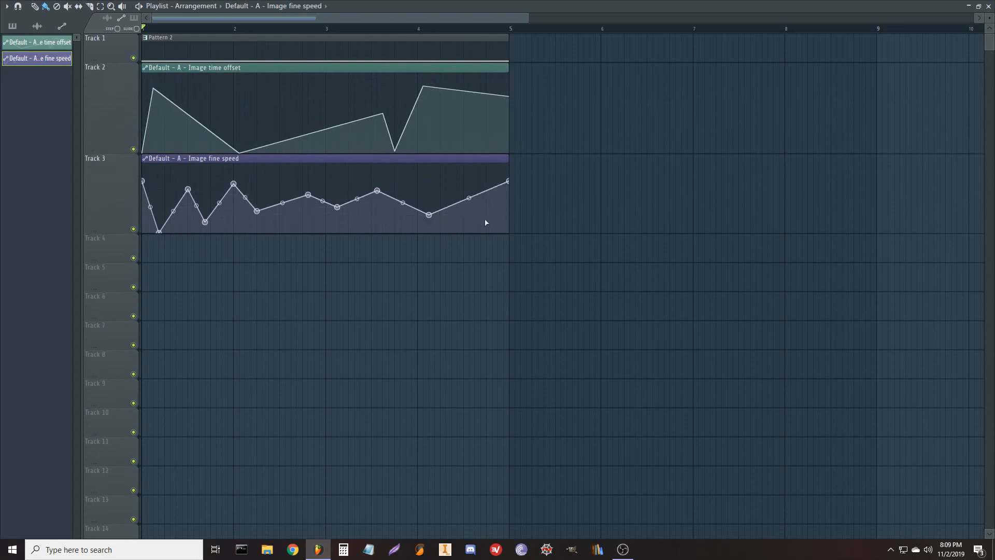
right_click(486, 219)
right_click(475, 169)
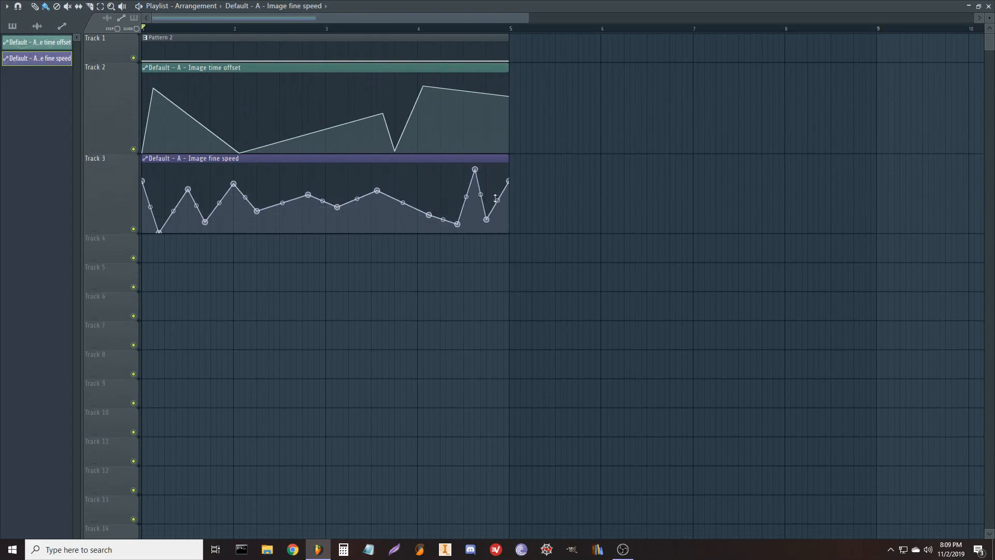
- Play the arrangement while lowering the image time offset point near bar 3.6 and the image fine speed peak near bar 1.5
key("space")
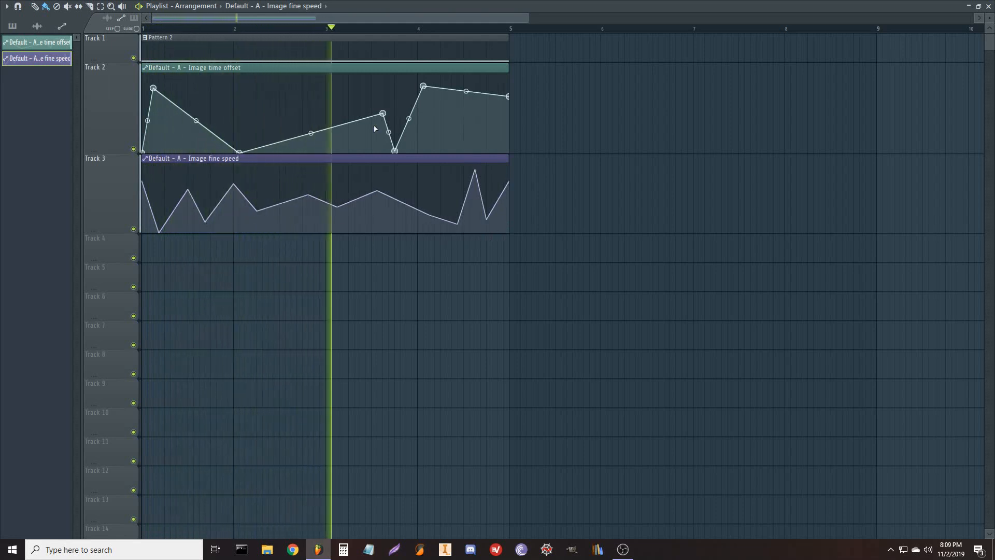
left_click_drag(383, 113, 385, 146)
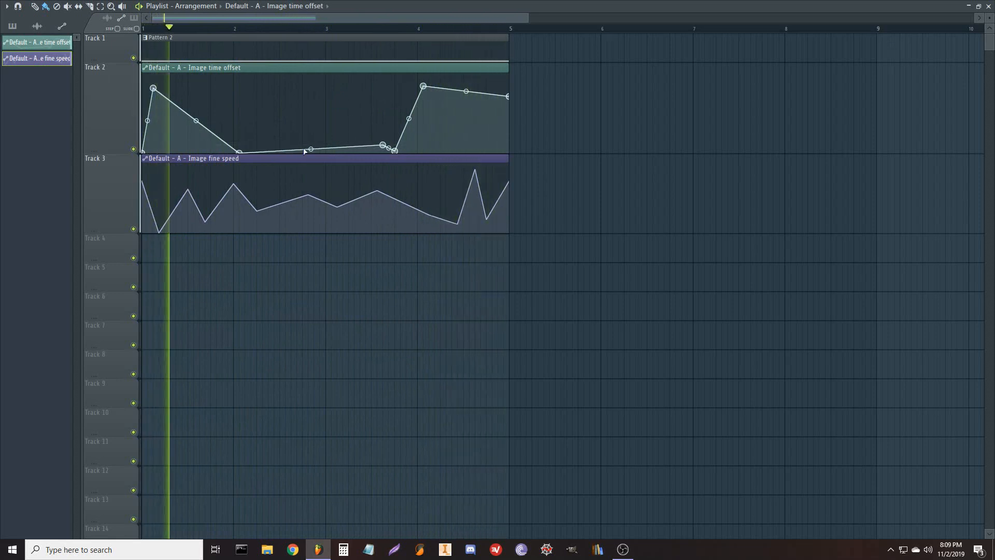
left_click_drag(189, 190, 189, 215)
key("space")
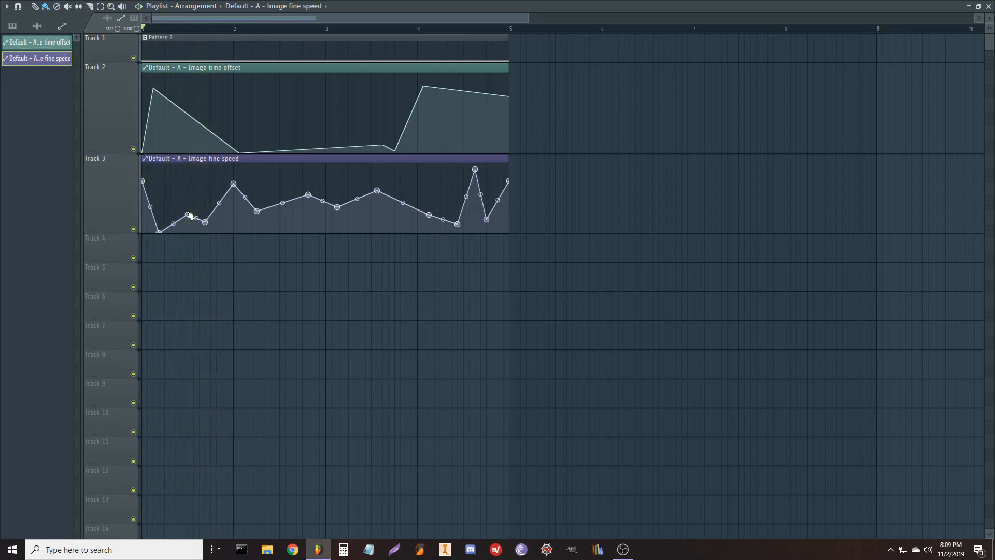
- Flatten the image fine speed swings between about bars 1.2 and 2, curve the clip's first segment, and audition the result
left_click_drag(189, 215, 188, 195)
left_click_drag(159, 233, 151, 210)
left_click_drag(234, 184, 205, 210)
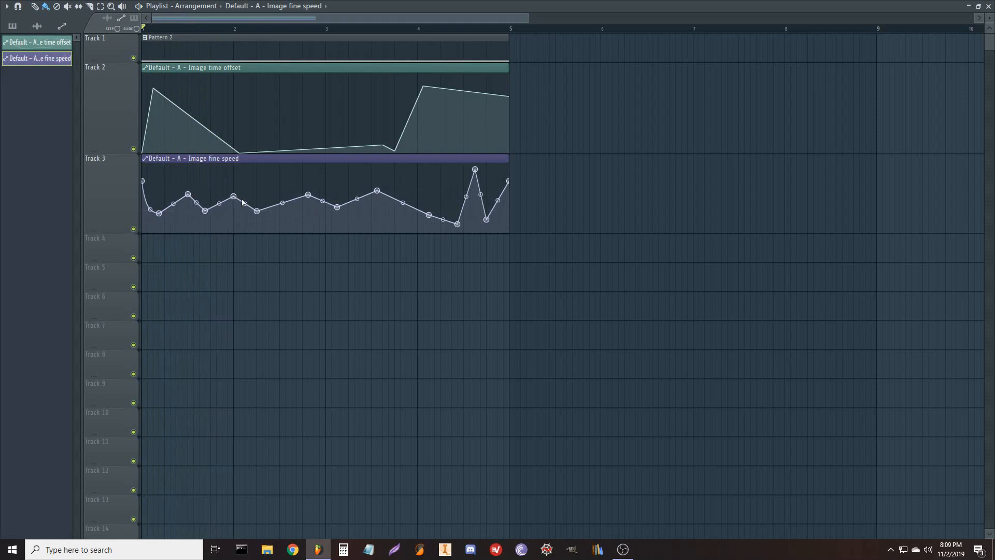
key("space")
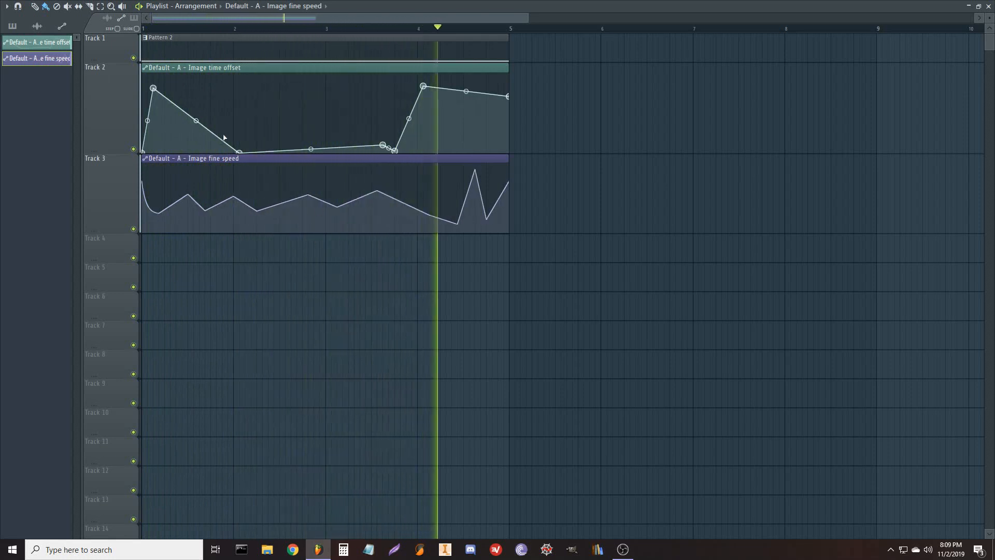
key("space")
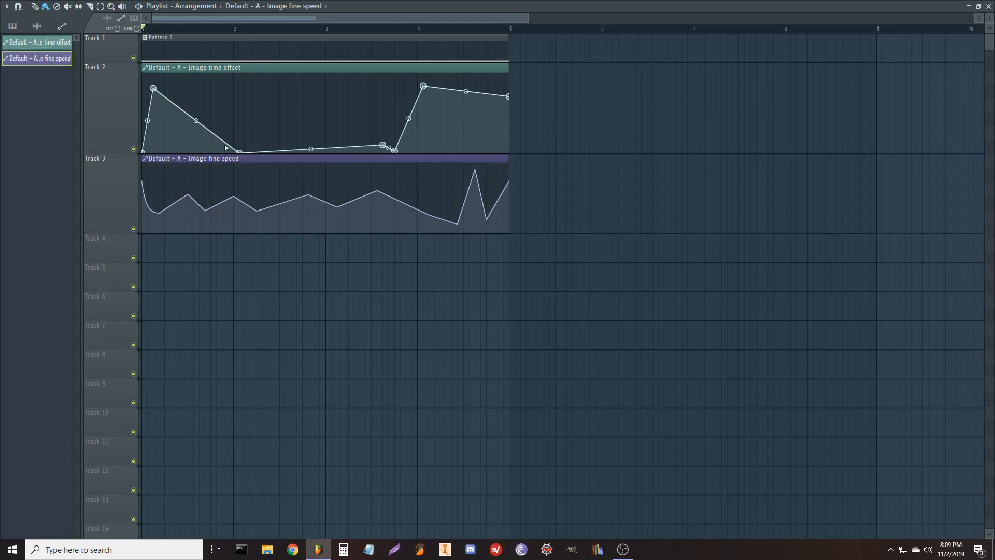
- Bend the image time offset segment between about bars 1.1 and 2.1 upward into a rounded fall, and audition it
left_click_drag(196, 120, 200, 104)
key("space")
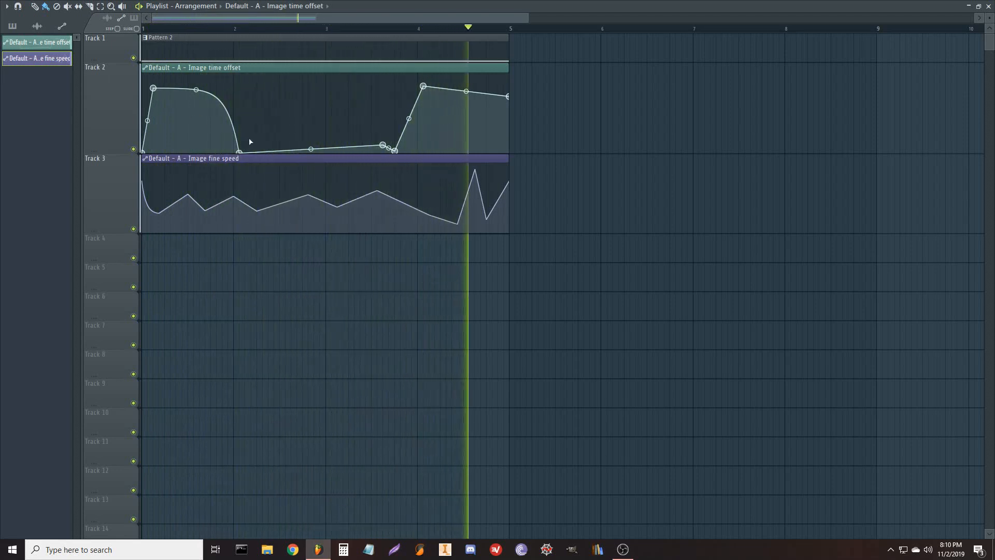
key("space")
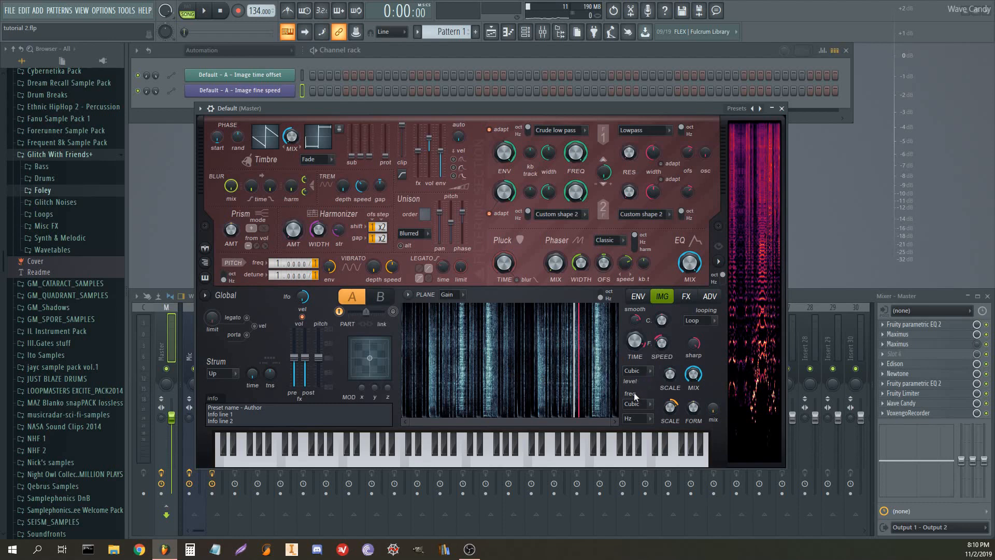
- Set the image gain interpolation curve of the Default synth to Cap
left_click(640, 372)
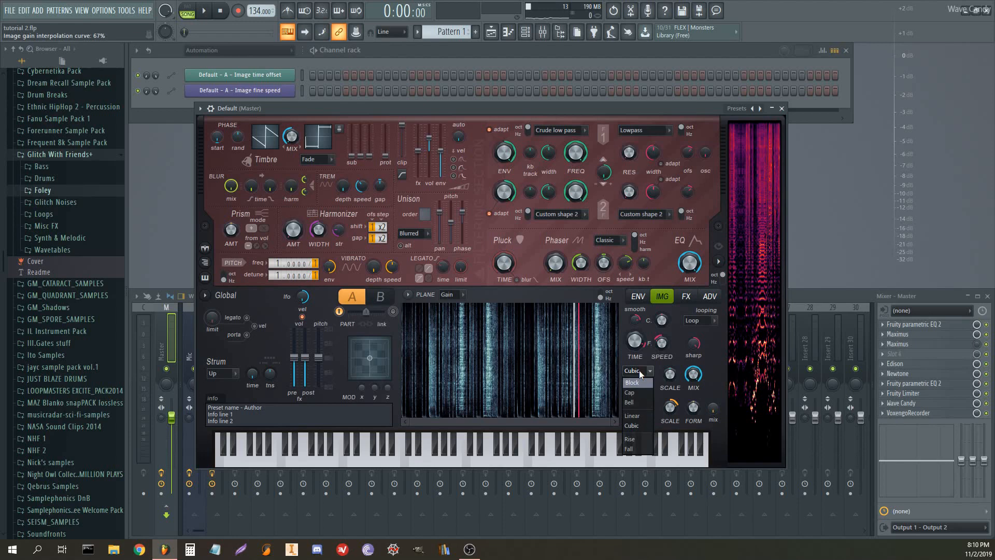
left_click(639, 370)
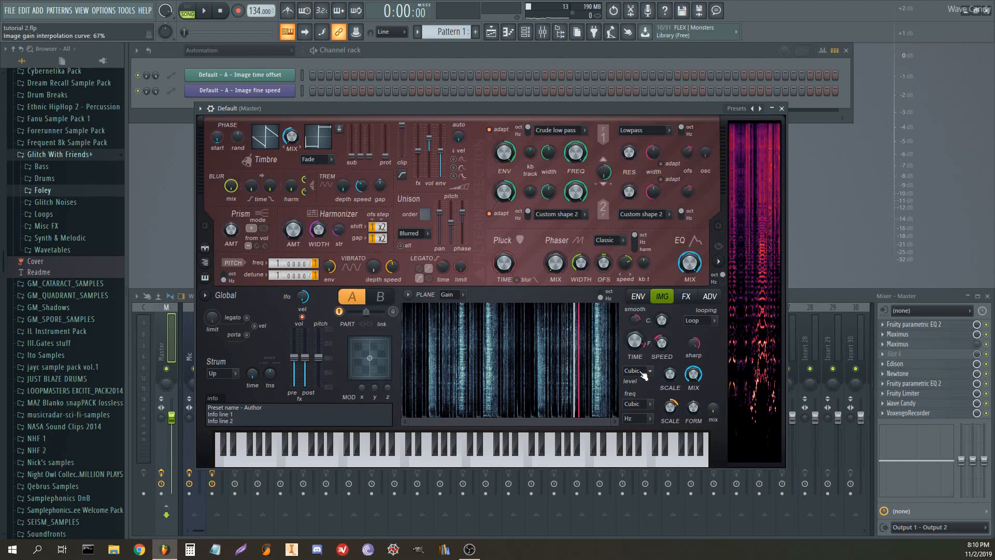
left_click(641, 372)
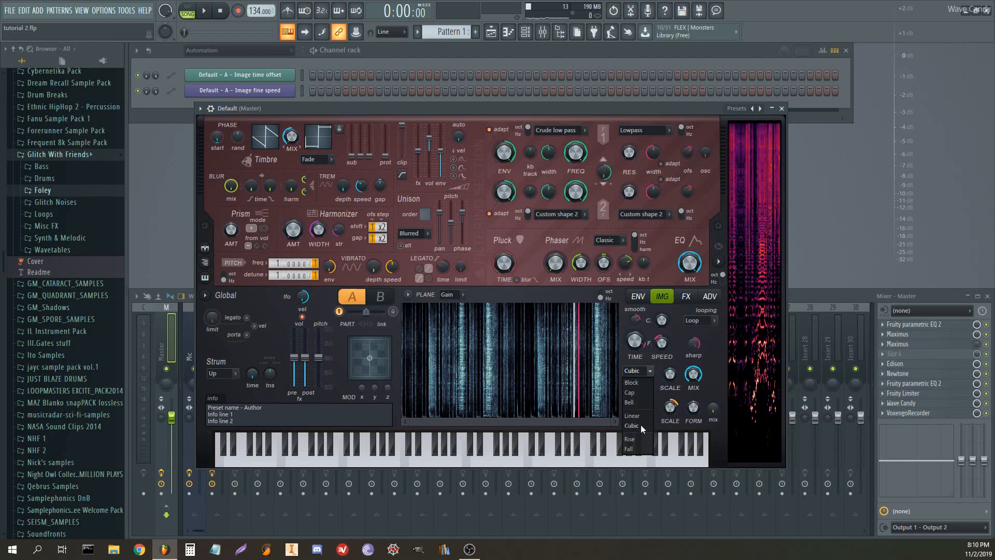
left_click(646, 393)
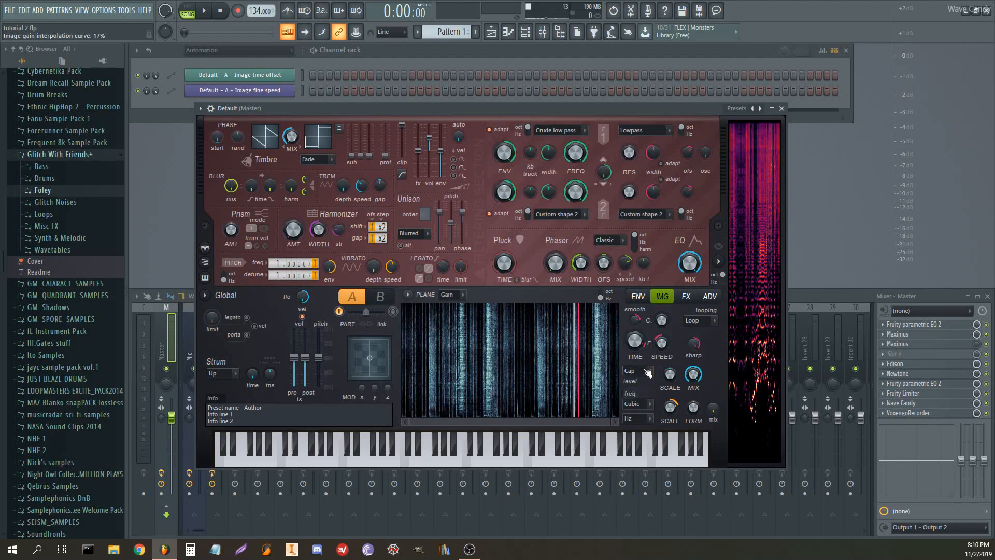
- Set the image frequency interpolation curve to Rise and the image frequency mode to Unison
left_click(643, 404)
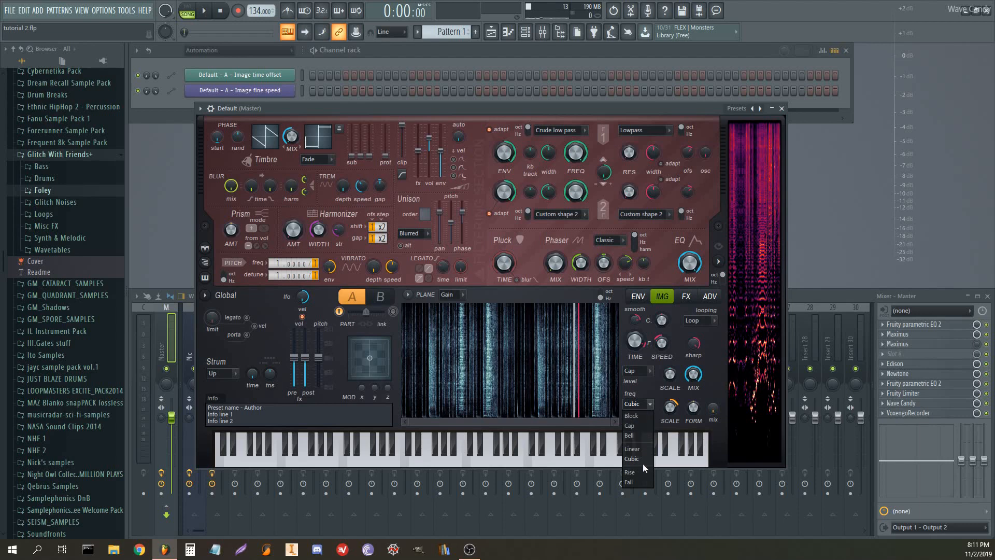
left_click(647, 405)
left_click(647, 405)
left_click(640, 471)
left_click(648, 416)
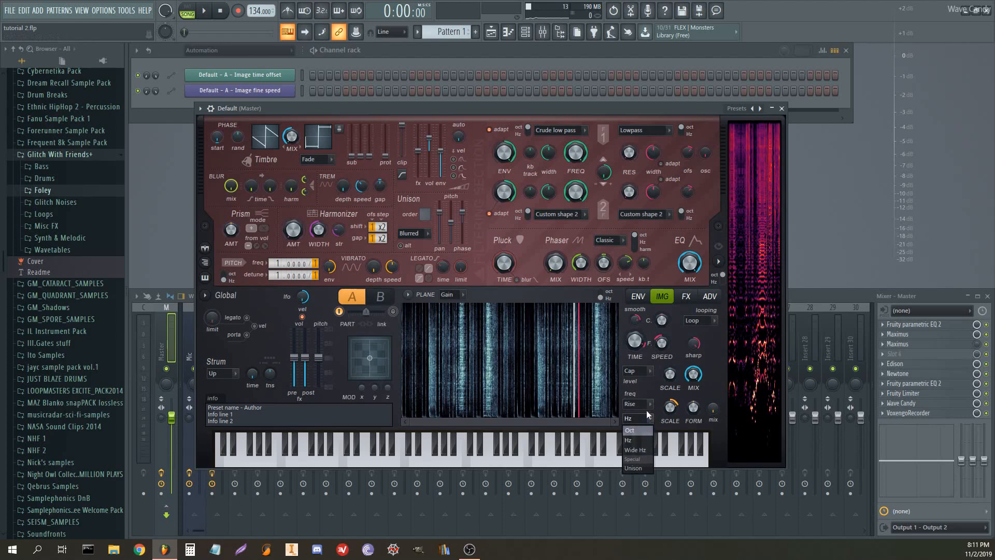
left_click(645, 468)
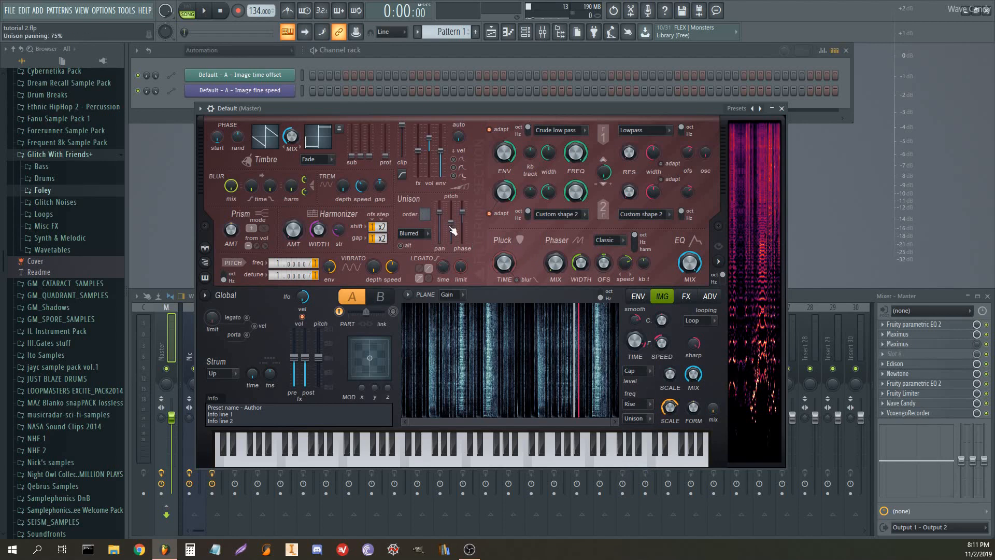
- Set the unison order to 2 and the unison type to Hz, and lower the unison panning
left_click_drag(428, 217, 428, 213)
left_click(428, 234)
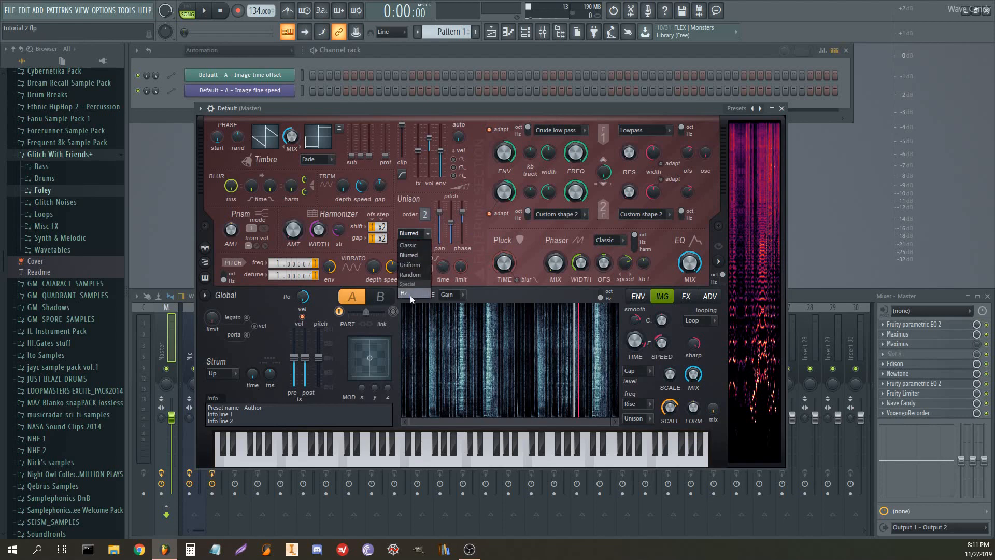
left_click(410, 293)
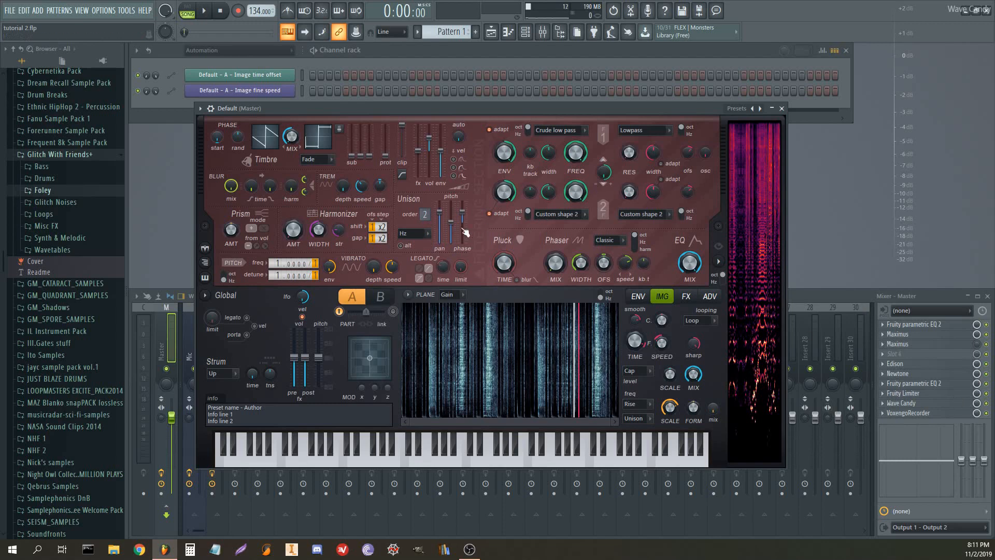
left_click(418, 231)
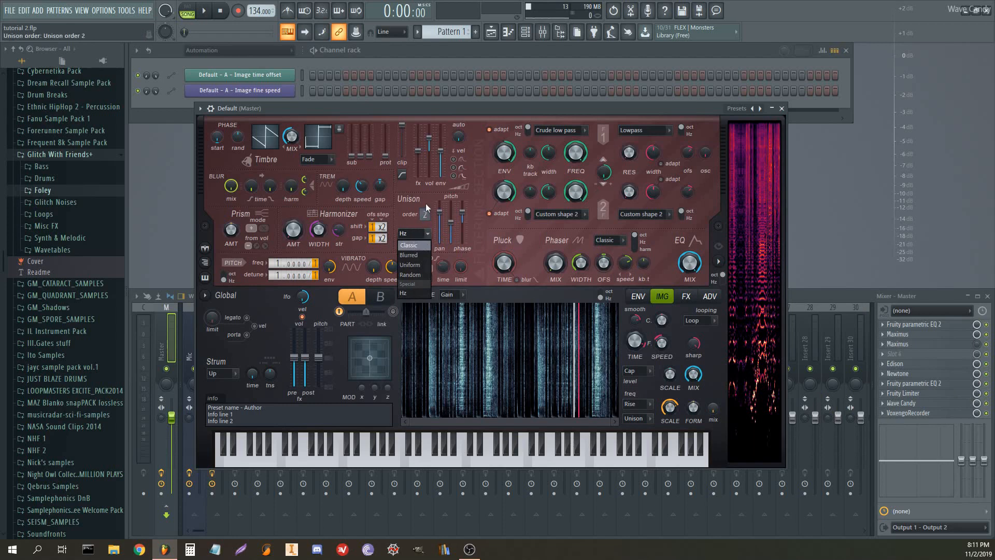
left_click(418, 234)
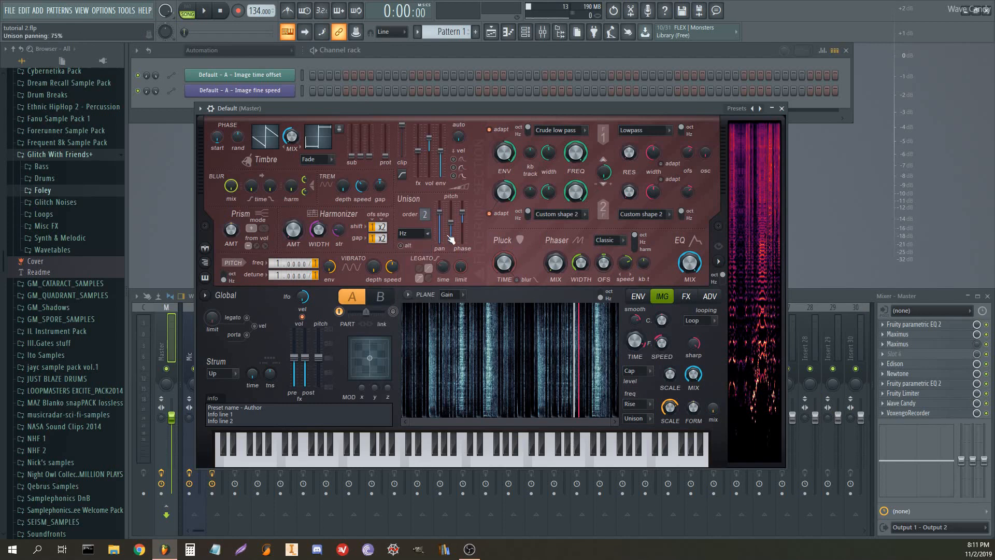
left_click_drag(439, 210, 441, 238)
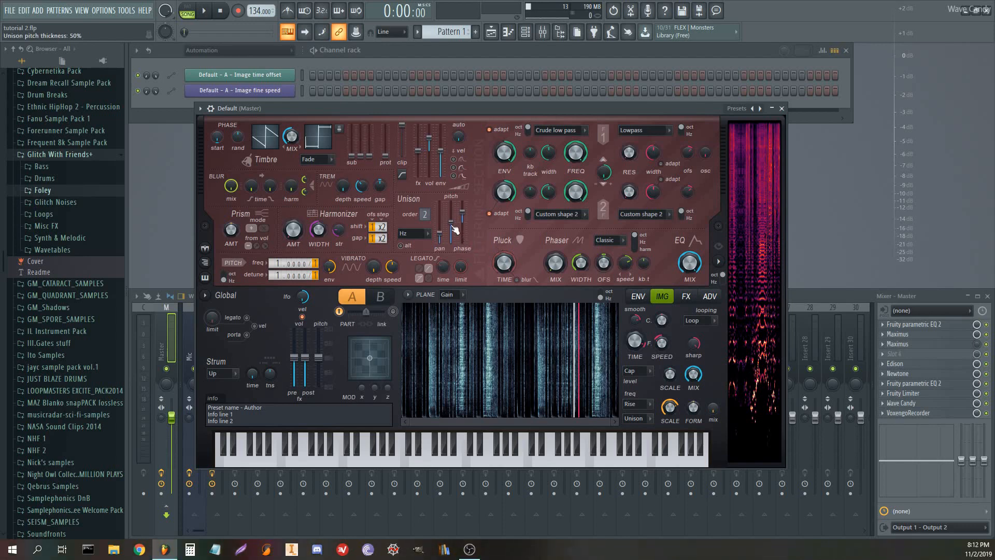
- Create an automation clip for unison pitch thickness and shape it as a zigzag of high and low points between about bars 1.2 and 4.7
right_click(454, 229)
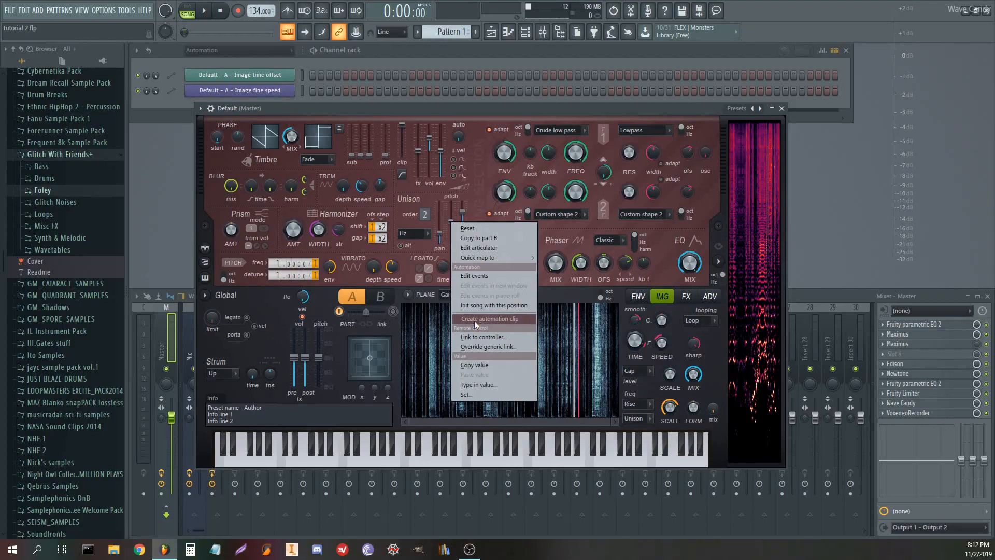
left_click(474, 320)
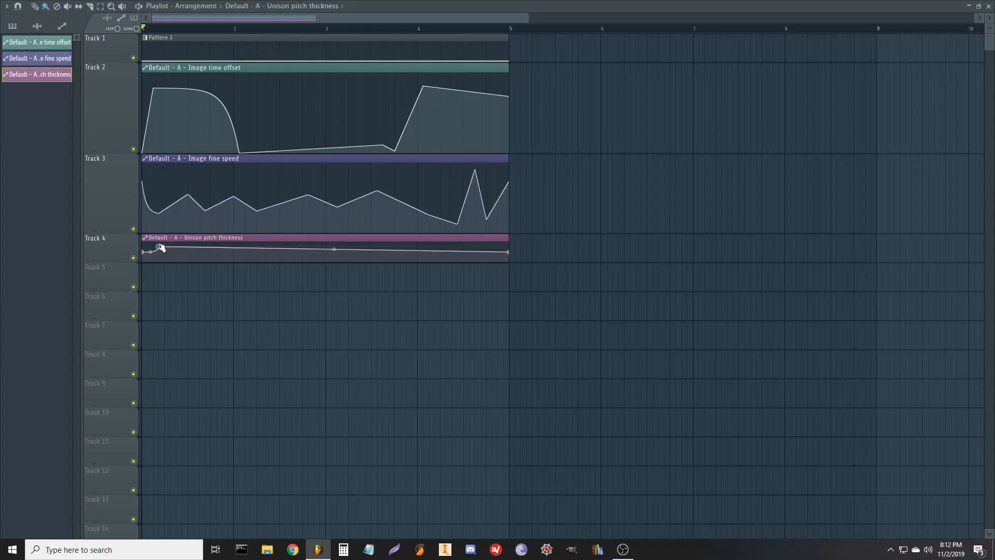
left_click(171, 258)
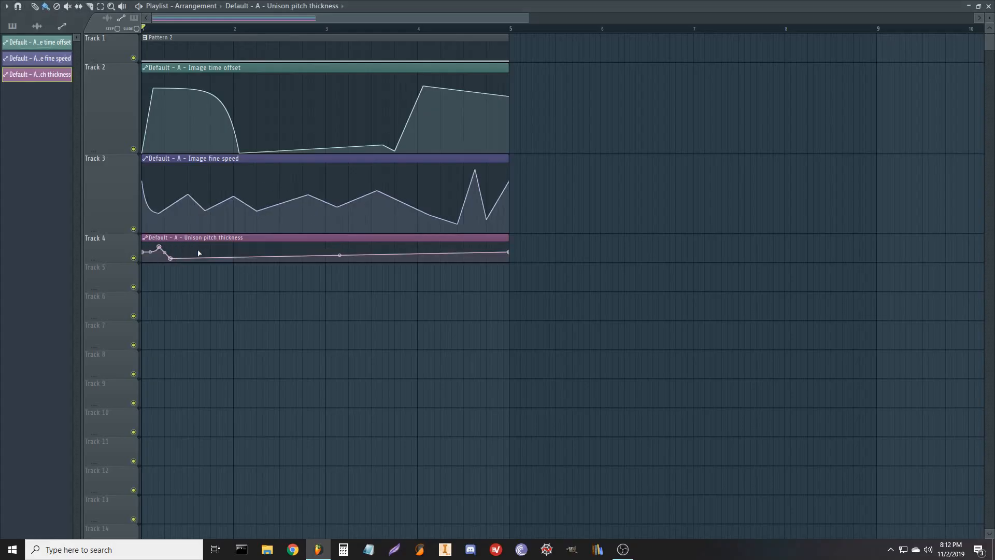
left_click(210, 244)
left_click(251, 256)
left_click(302, 245)
left_click(319, 258)
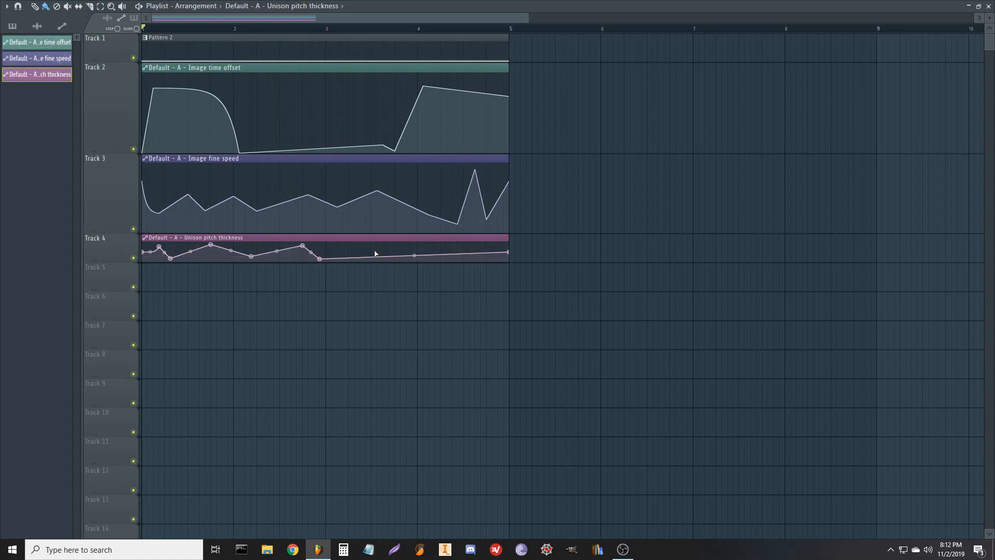
left_click(377, 250)
left_click(383, 261)
left_click(412, 247)
left_click(423, 258)
left_click(480, 243)
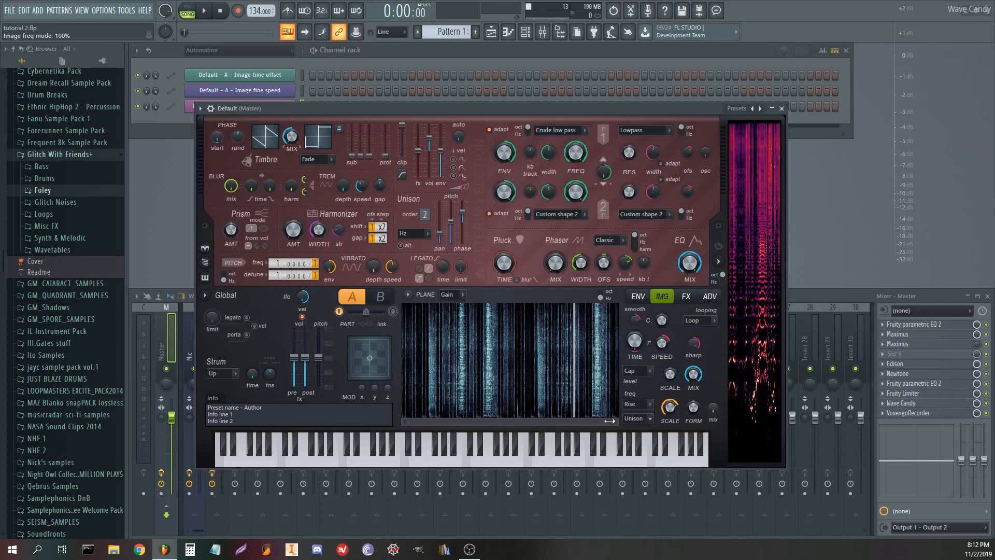
- Raise the formant mix of the Default synth and create an automation clip for its formant shift
left_click_drag(711, 414, 712, 358)
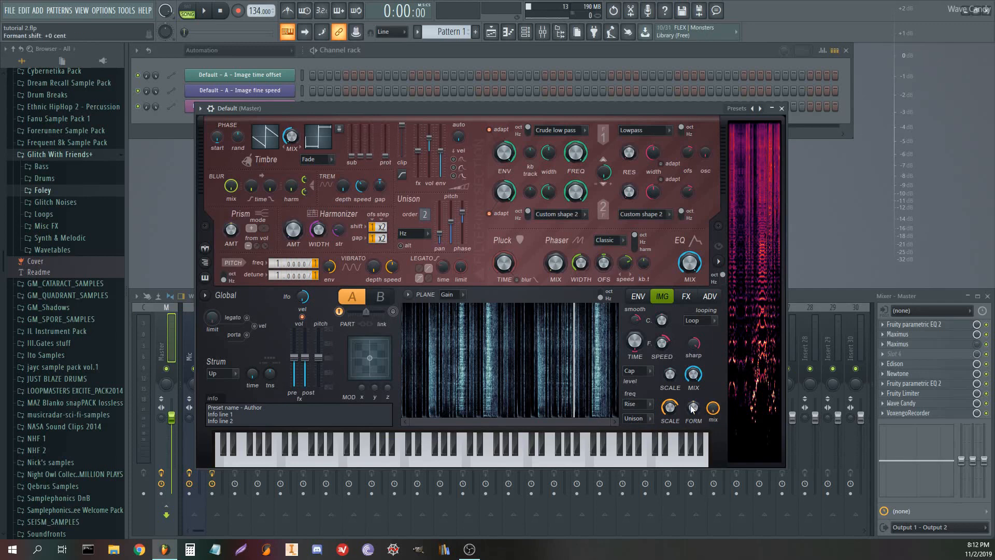
right_click(712, 409)
left_click(721, 447)
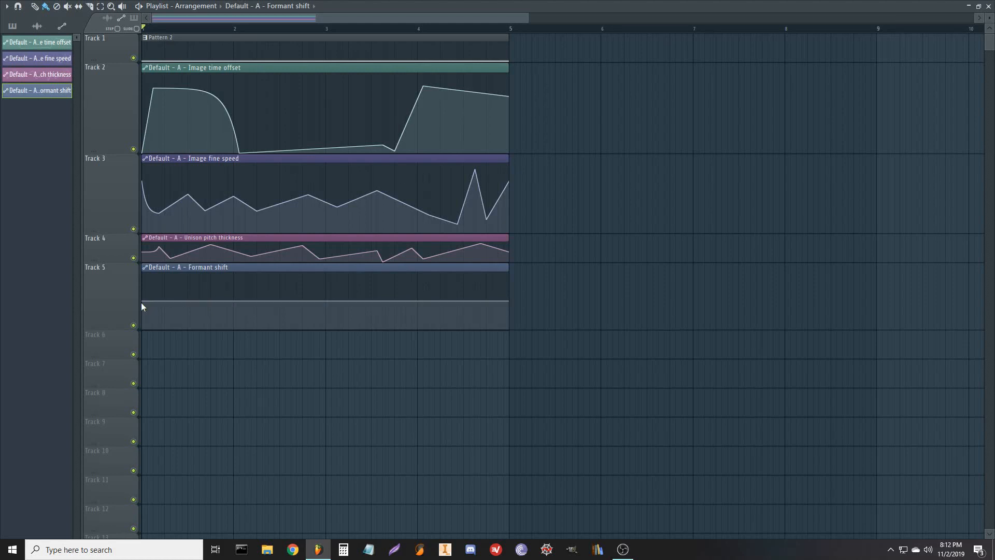
- Raise the formant shift clip's start point and add alternating low and high points between about bars 1.4 and 2.4
left_click_drag(143, 300, 146, 284)
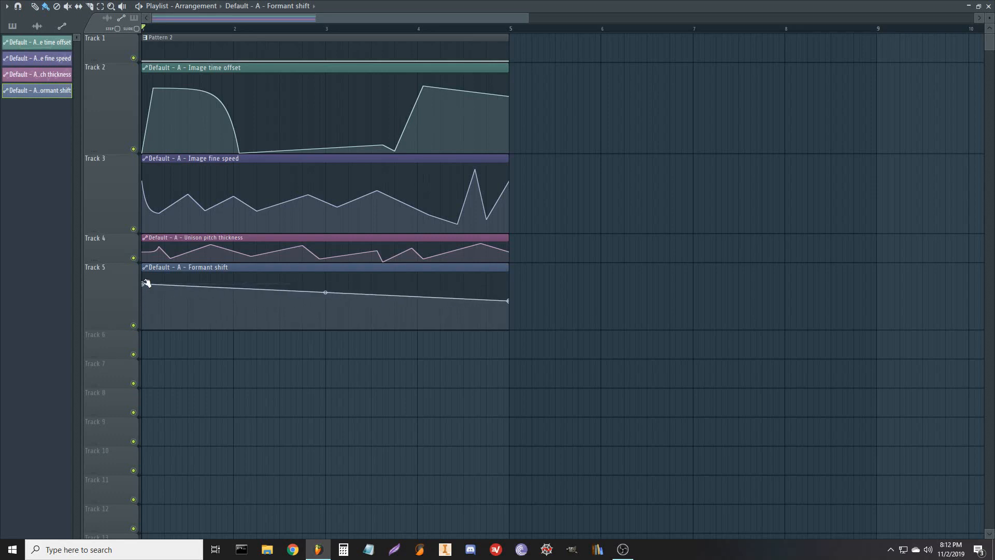
left_click(176, 318)
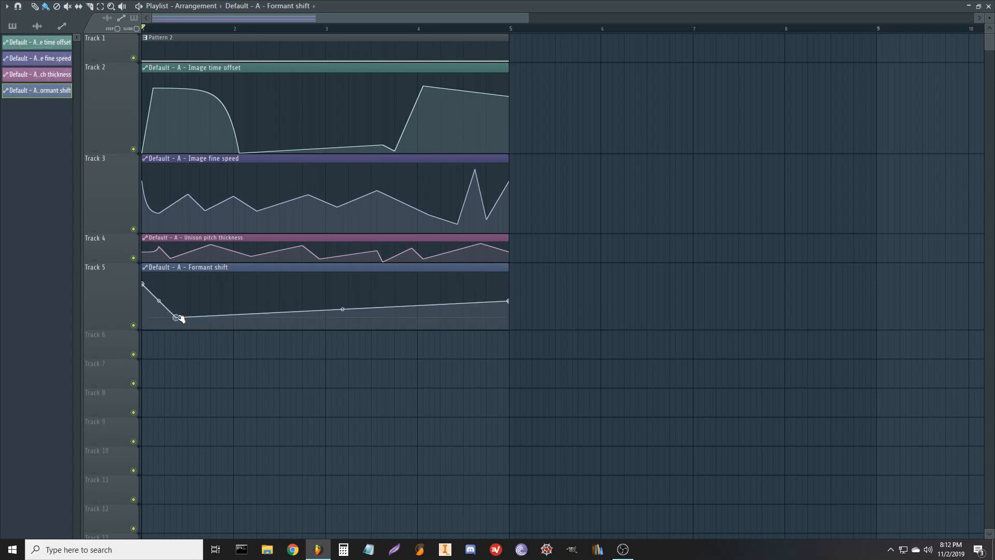
left_click(211, 285)
left_click(222, 323)
left_click(273, 286)
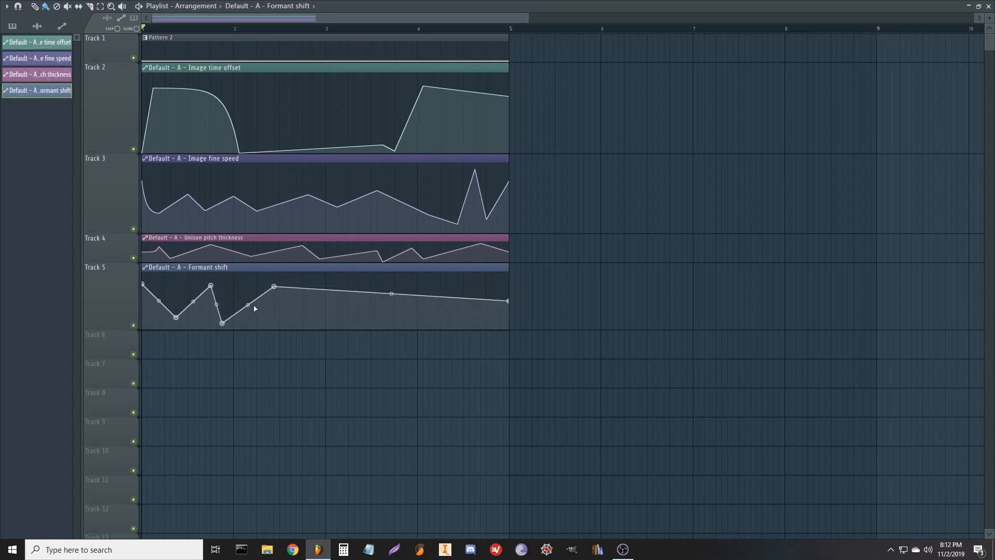
- Shape the formant shift clip with a sudden jump at about bar 2.4, lows near bars 2.7 and 3.4, and peaks near bars 3.2 and 4.6
left_click_drag(248, 305, 248, 318)
right_click(273, 325)
left_click(303, 322)
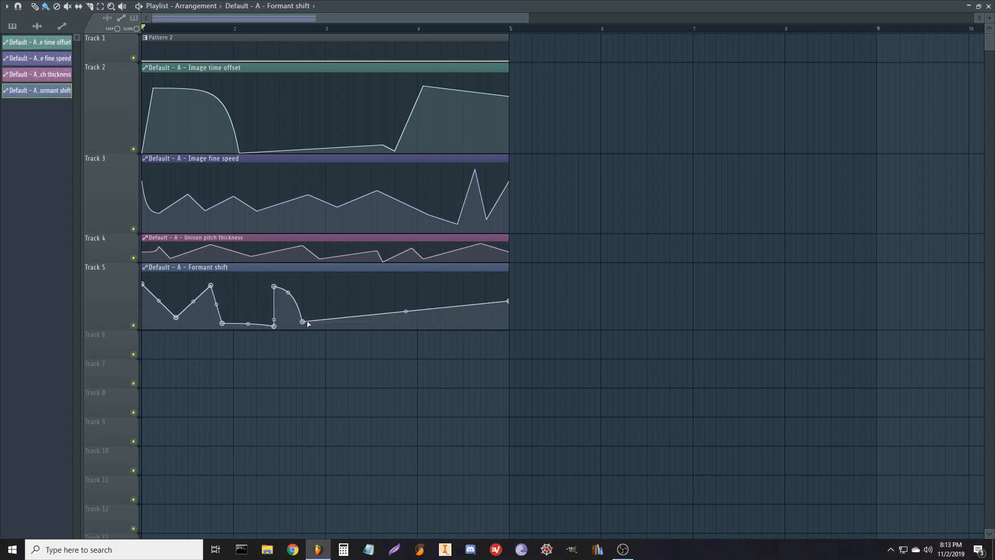
left_click(348, 293)
left_click(366, 321)
left_click(474, 284)
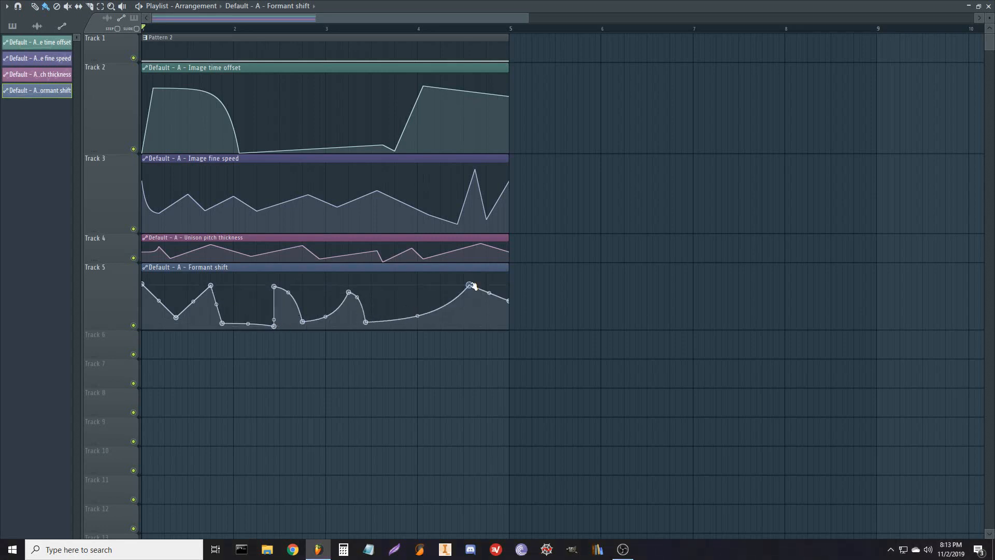
- Add low points near bars 4.9 and 4.3 and a peak near bar 3.8 to the formant shift clip, and play the arrangement
left_click(497, 322)
left_click(447, 322)
left_click(397, 281)
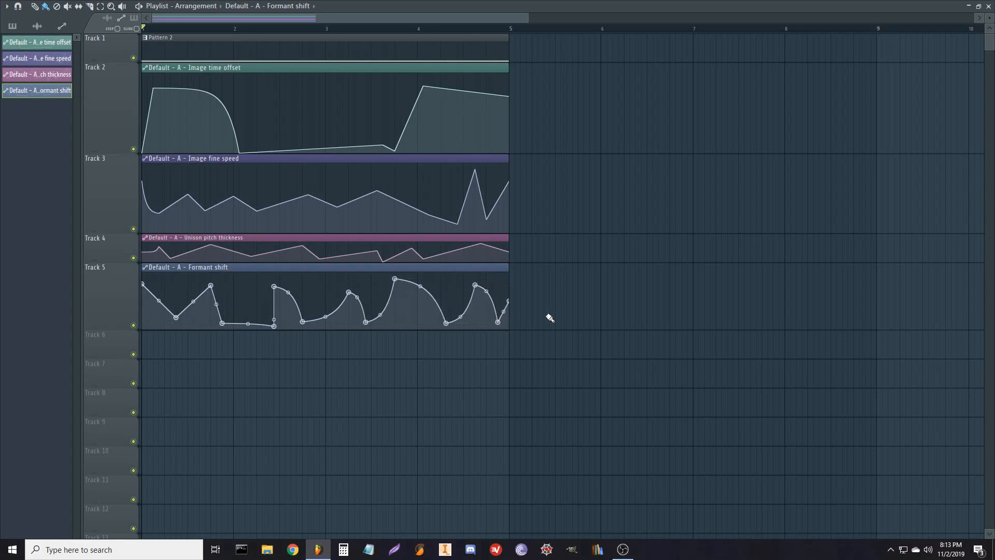
key("space")
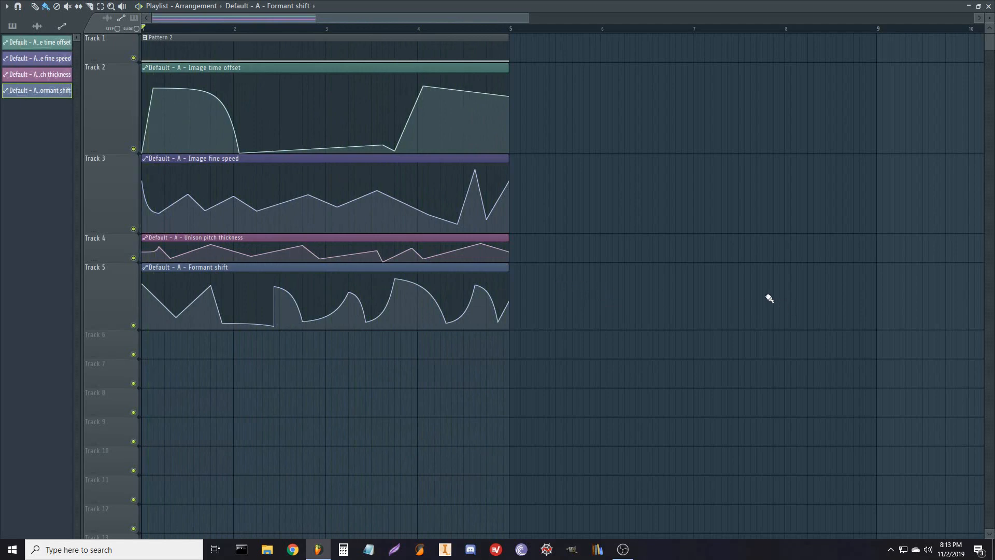
- Try adding a short A#5 note in bar 1 above the long C5 note of Pattern 2
double_click(228, 34)
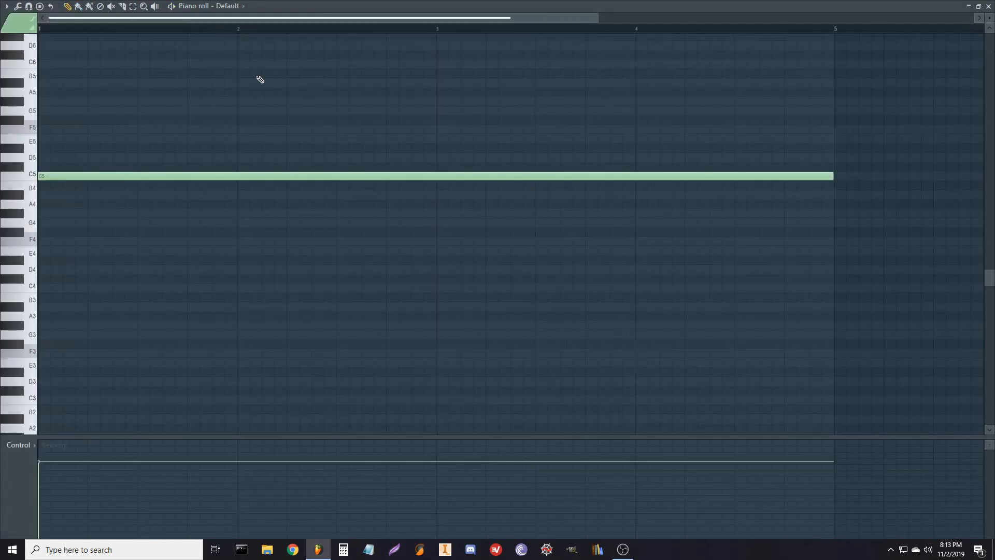
left_click(139, 157)
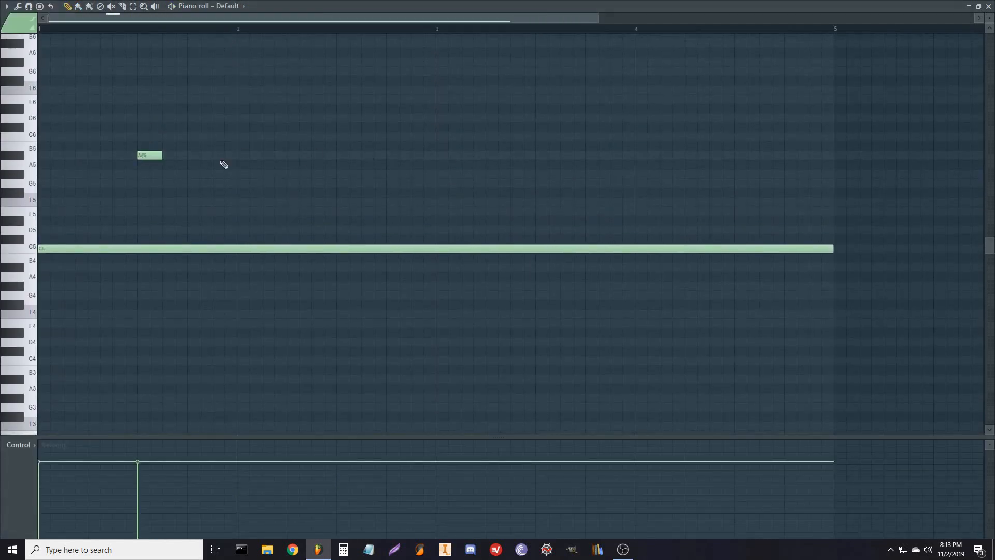
scroll(189, 200, "up", 2)
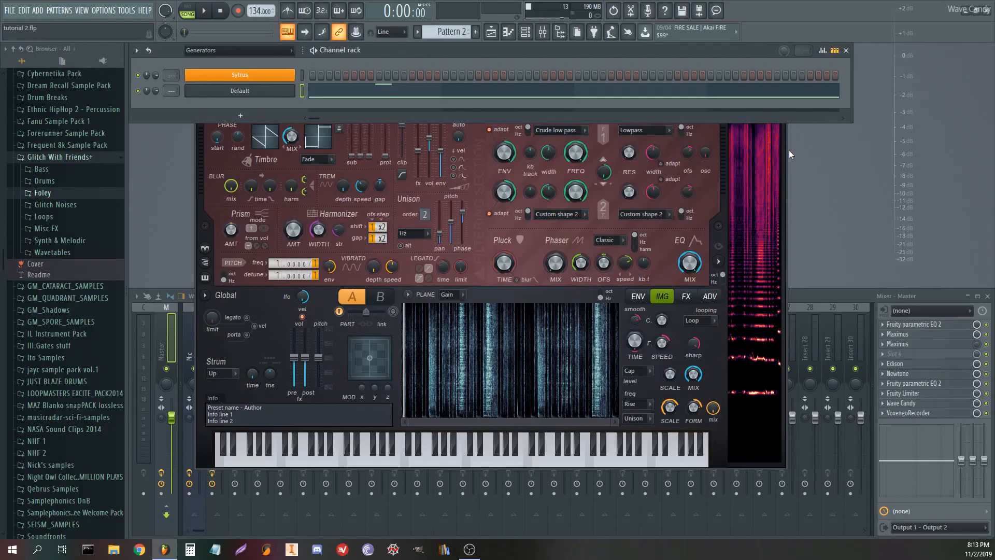
- Close the synth window and route the Default channel to mixer track 3
left_click(717, 144)
left_click(781, 109)
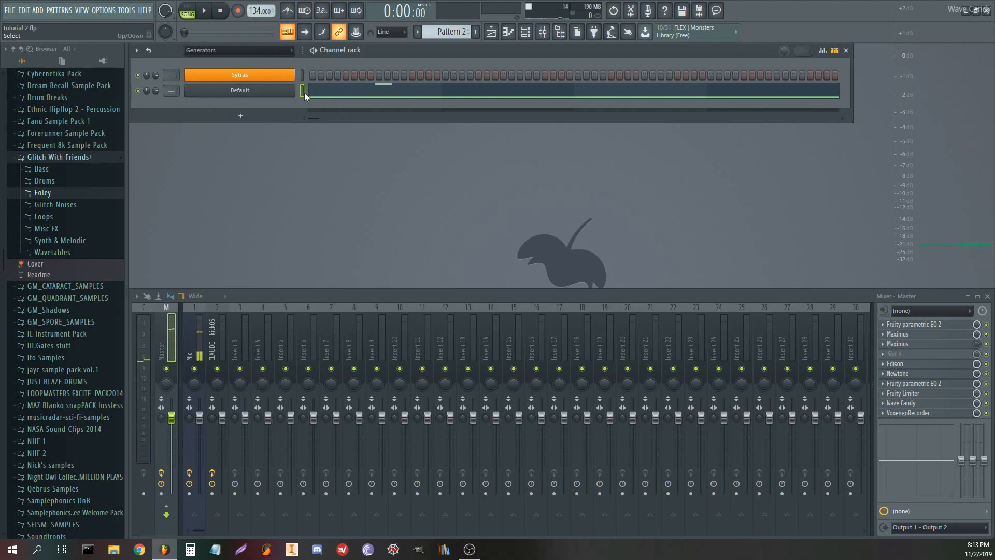
left_click(240, 339)
key("ctrl+l")
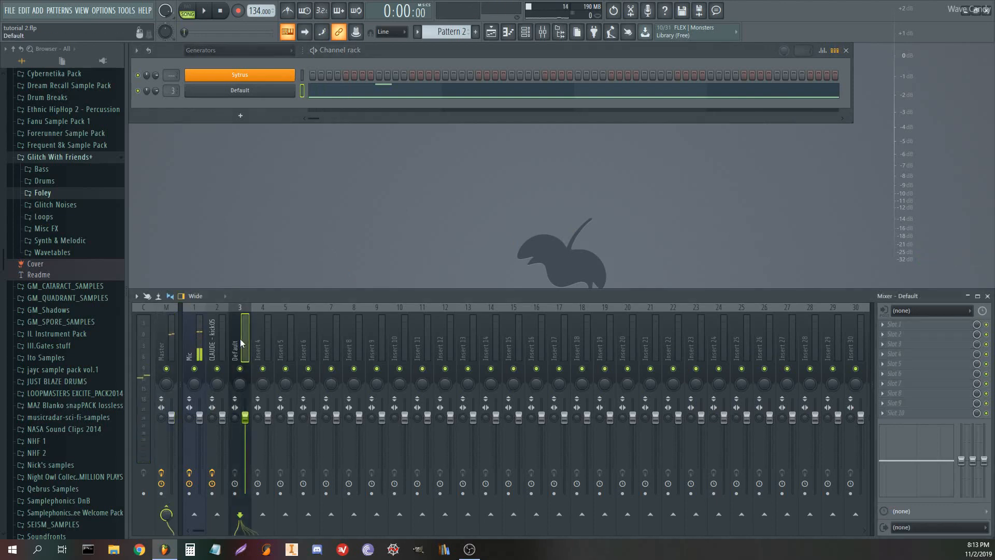
- Load Fruity Parametric EQ 2 into the first effect slot of the Default mixer track
left_click(917, 326)
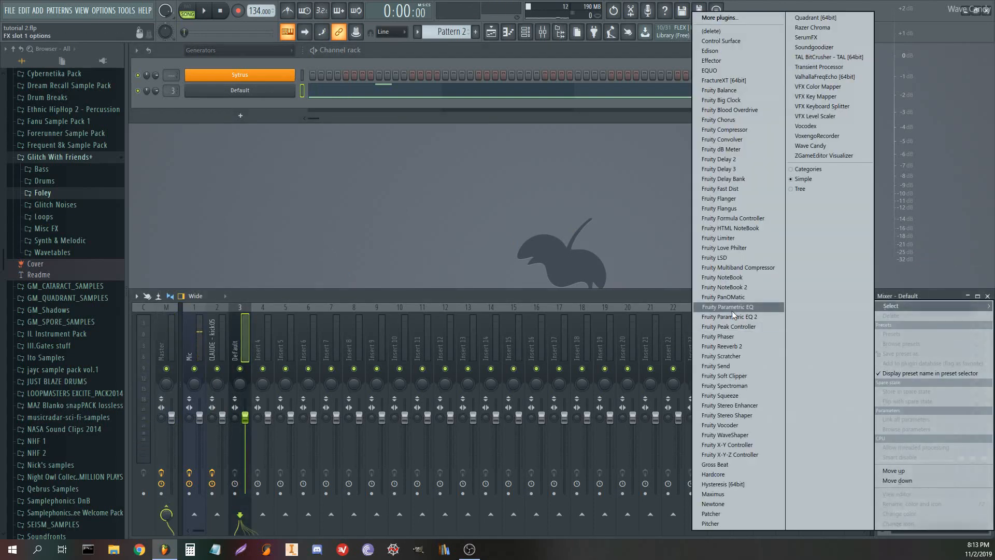
left_click(725, 326)
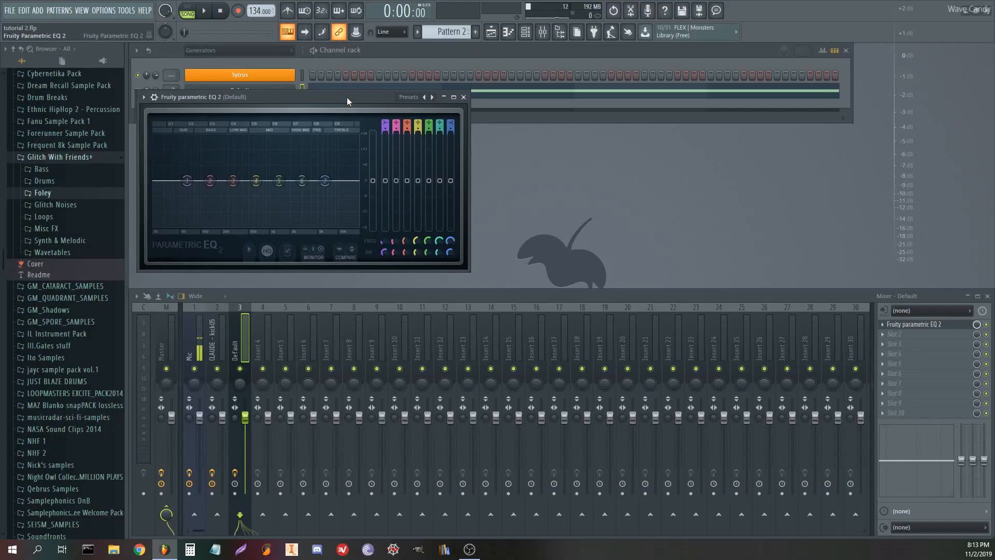
left_click_drag(346, 97, 497, 101)
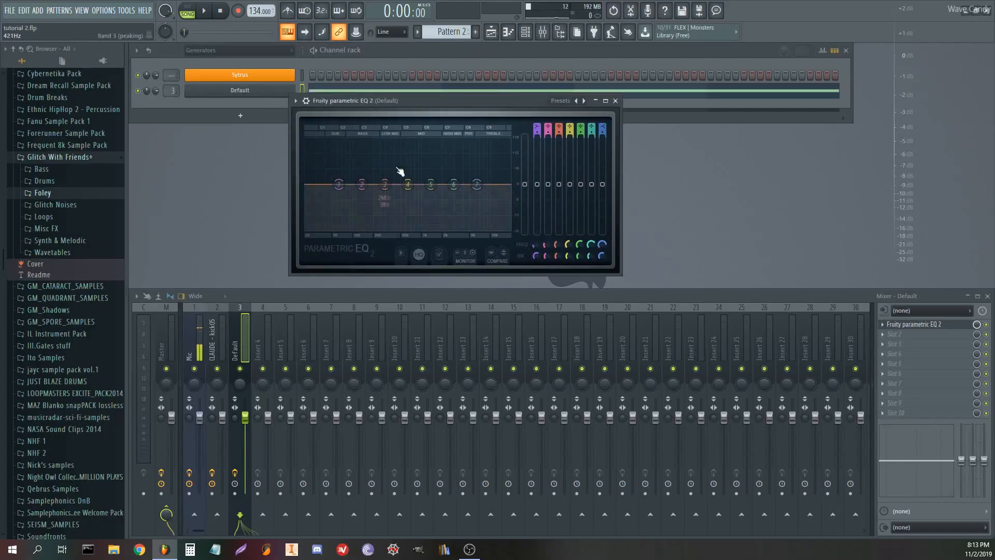
- Play the loop and examine its frequency spectrum in the EQ
key("space")
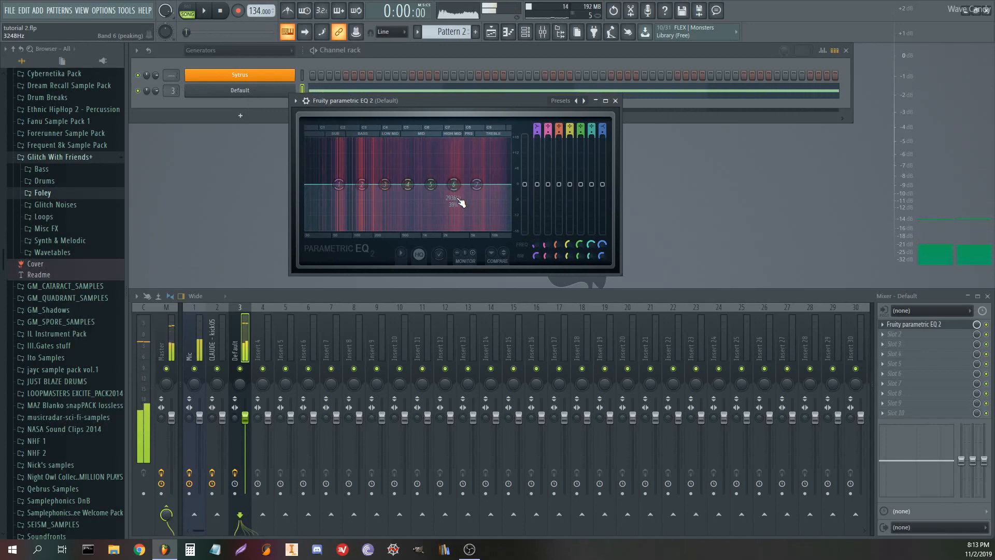
key("space")
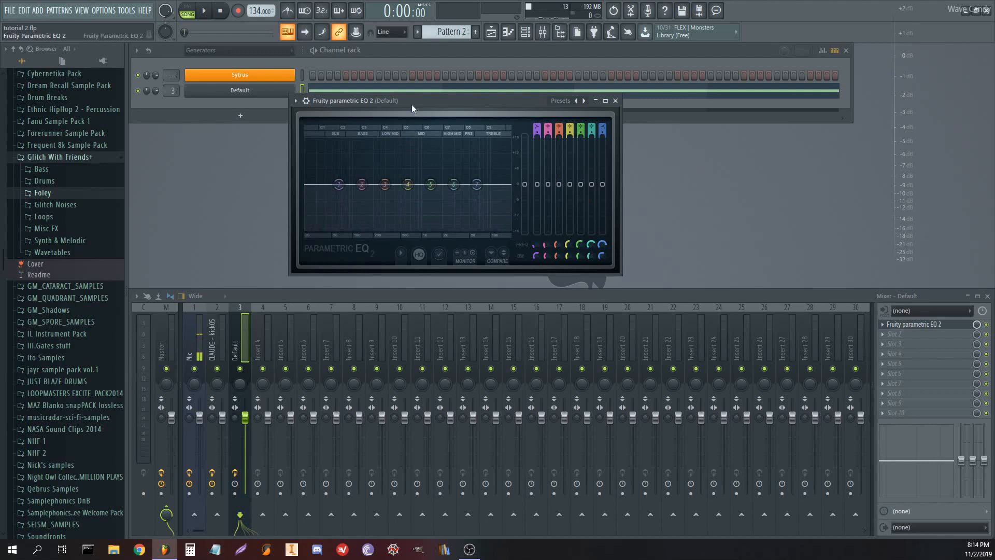
left_click_drag(412, 104, 406, 111)
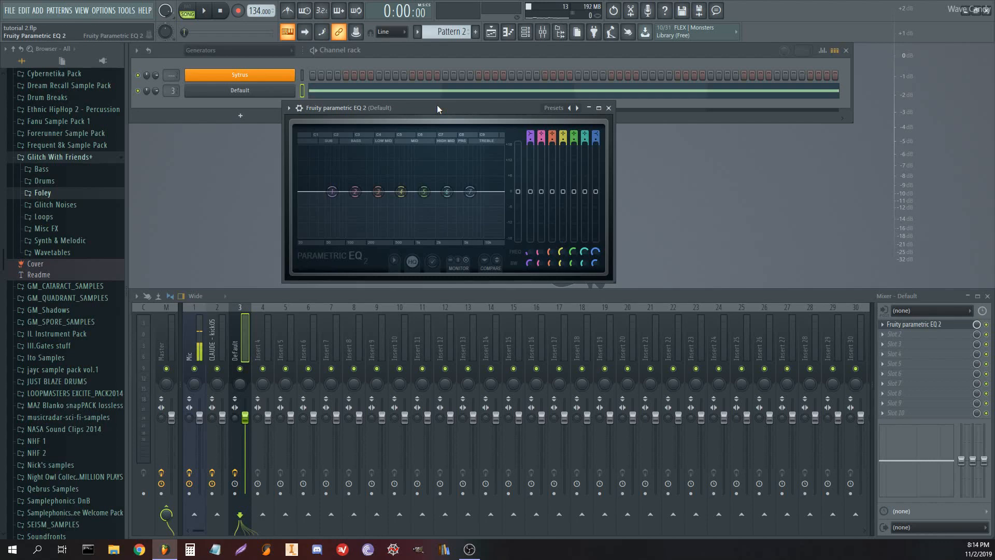
mouse_move(436, 107)
left_mouse_down()
mouse_move(428, 97)
mouse_move(441, 107)
left_mouse_up()
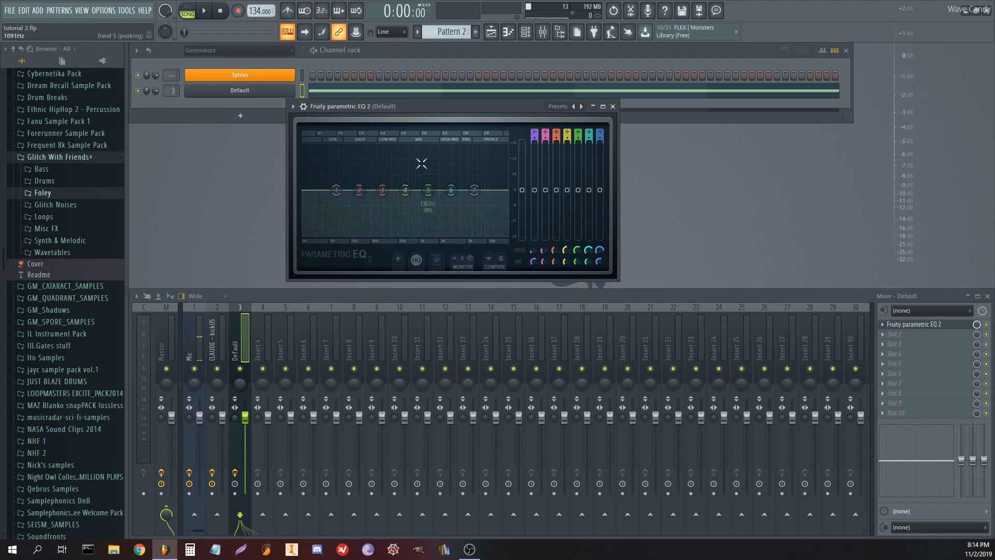
- Add a short G6 slide note above the long C5 note in the Default piano roll, starting at about bar 1.4
left_click(423, 93)
scroll(297, 233, "up", 1)
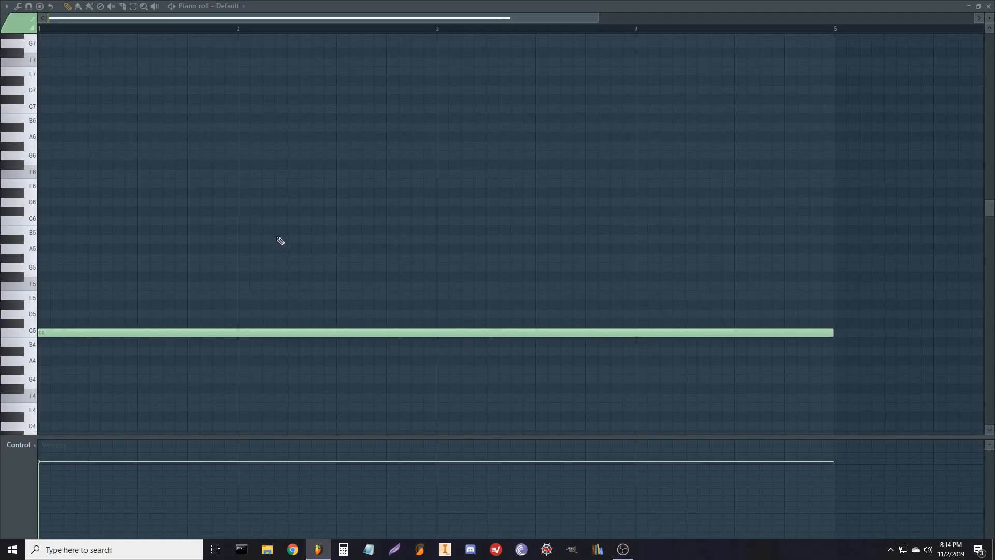
scroll(279, 238, "down", 1)
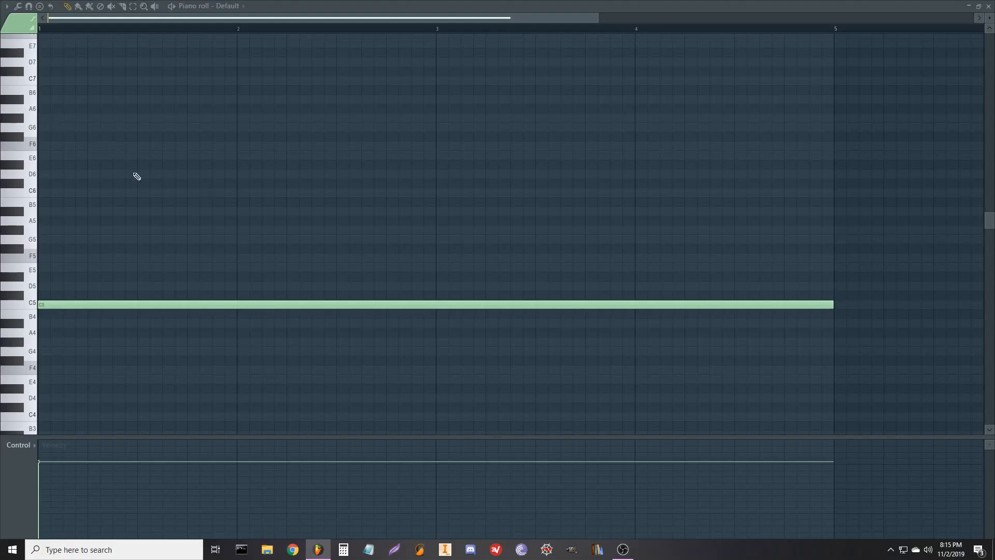
scroll(133, 193, "up", 2)
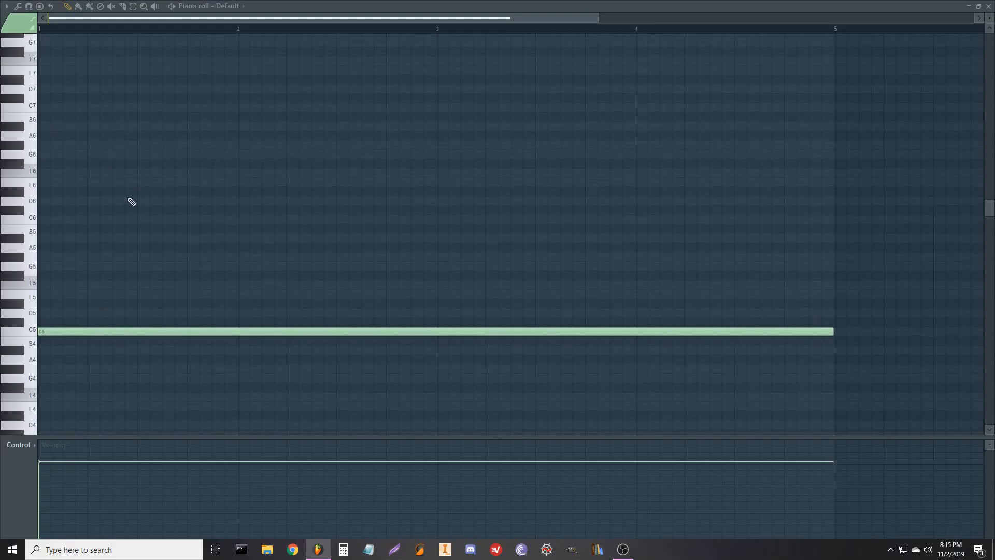
left_click(127, 155)
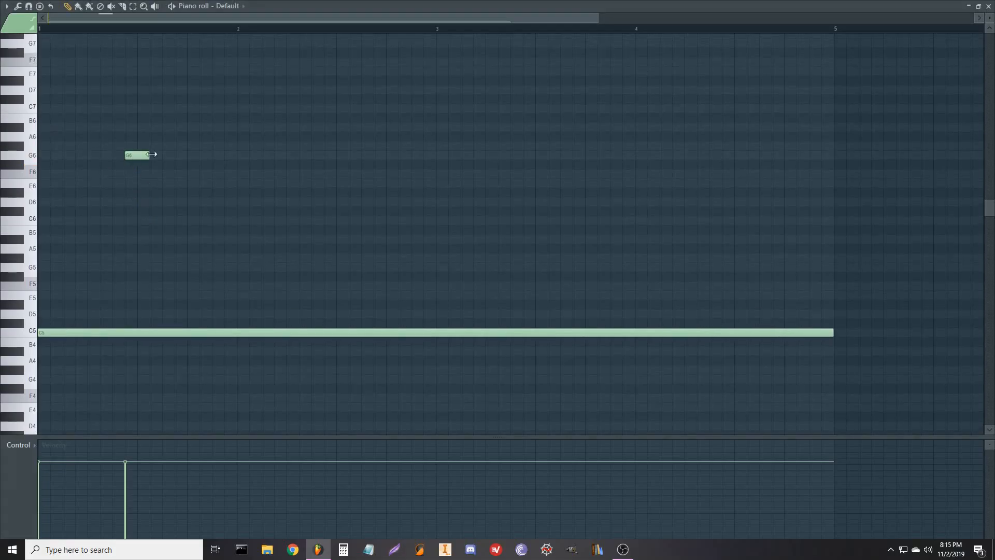
double_click(130, 155)
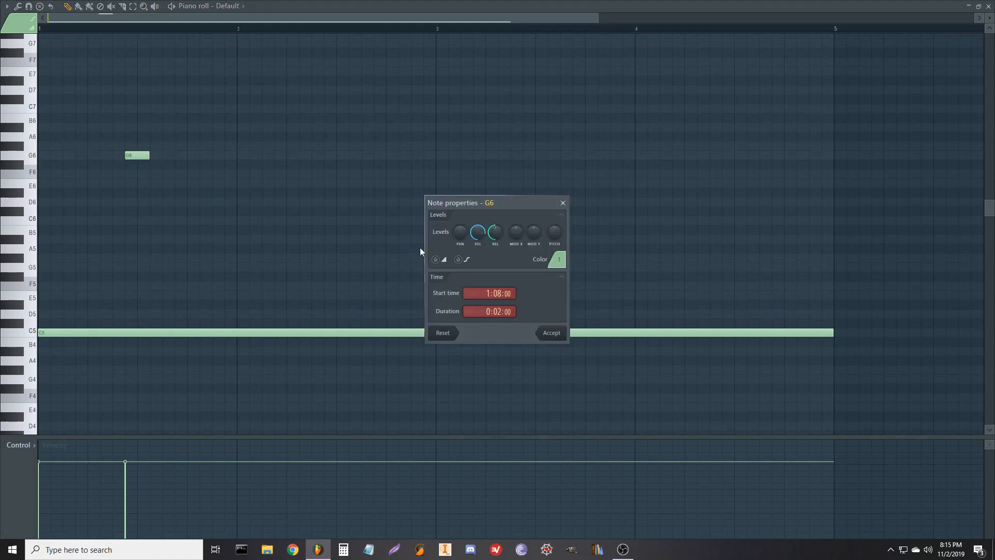
left_click(563, 333)
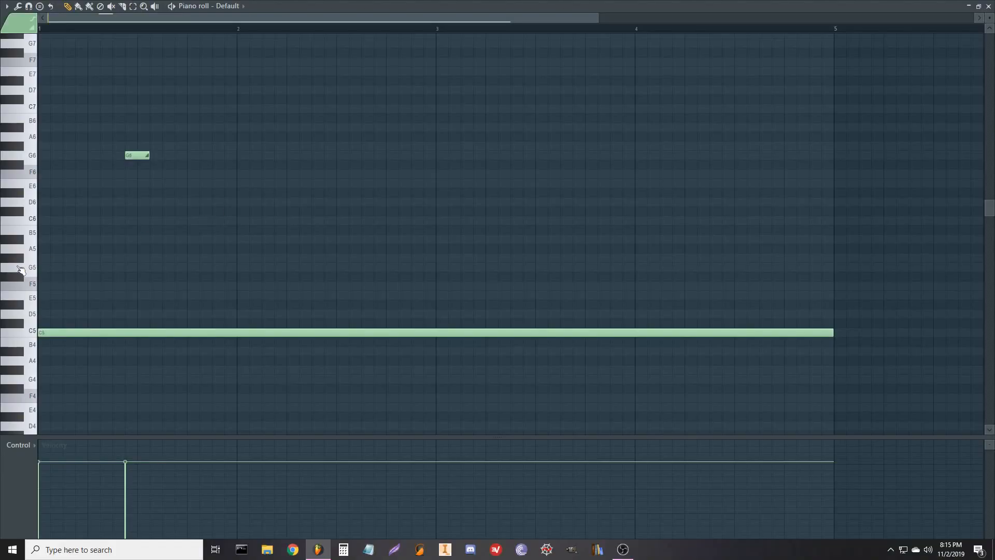
scroll(190, 326, "down", 2)
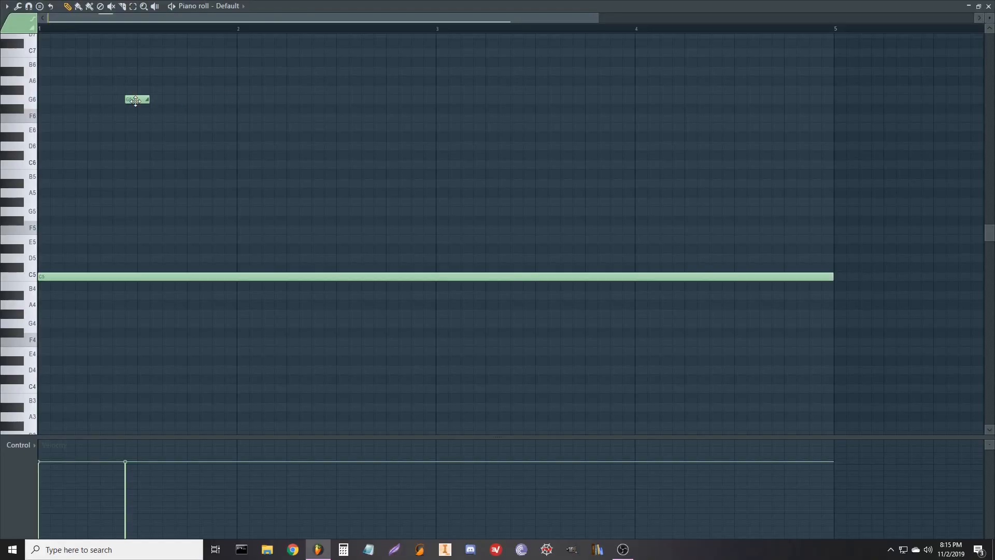
left_click_drag(133, 100, 120, 101)
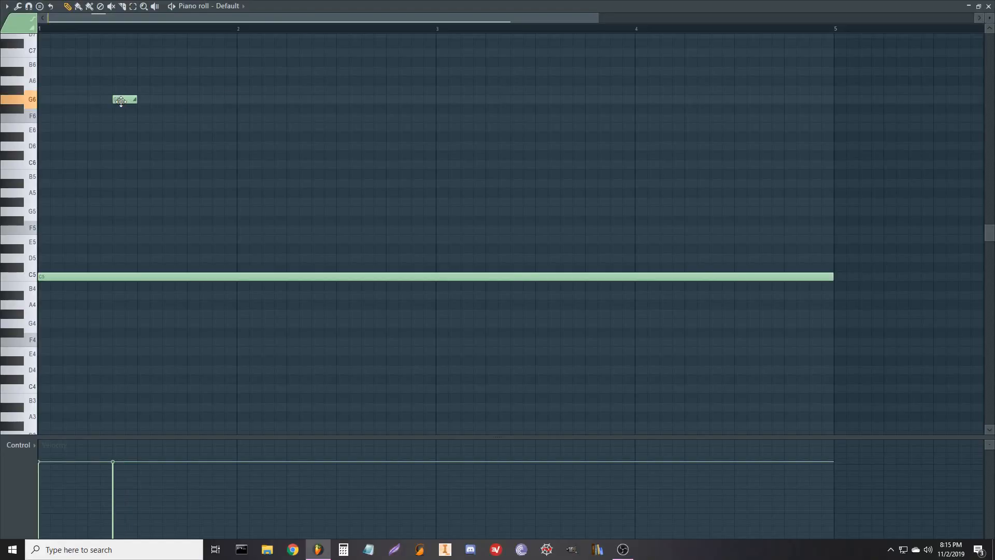
- Add short slide notes F#5, E4, E6, D5, A#4 and G6 between bar 2 and about bar 4.5, and play the pattern
left_click(239, 221)
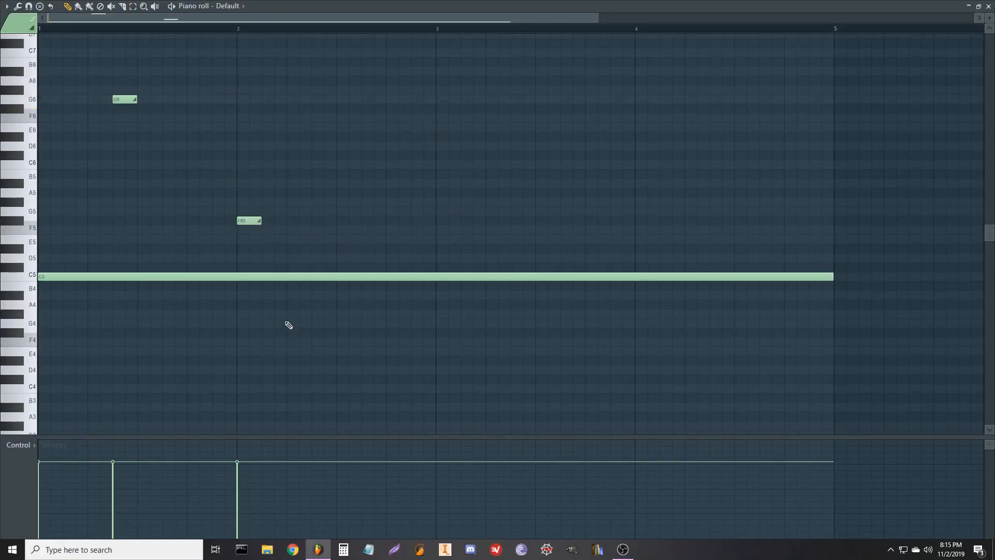
left_click(291, 389)
left_click_drag(296, 387, 301, 351)
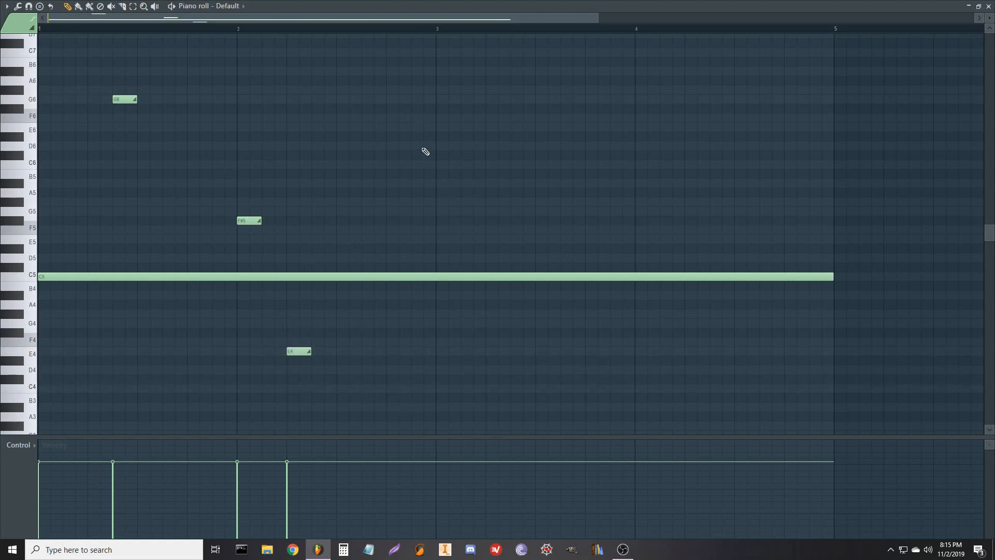
left_click(417, 129)
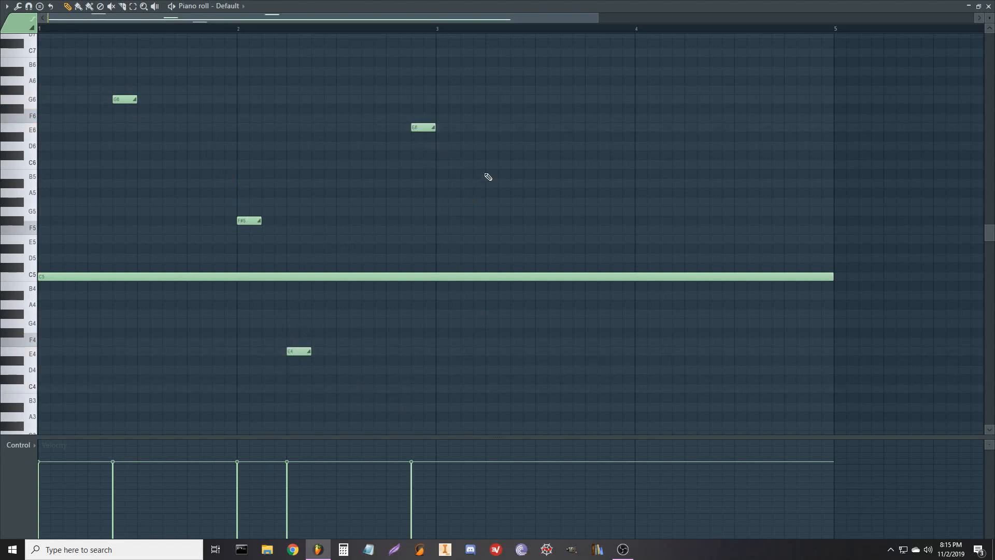
left_click(487, 258)
left_click(596, 296)
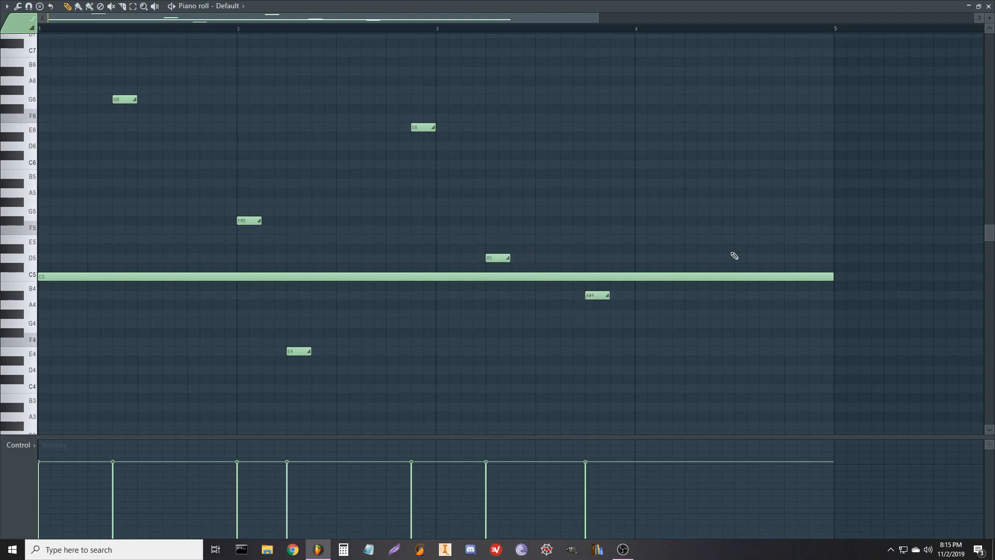
left_click(700, 65)
left_click_drag(711, 64, 751, 96)
key("space")
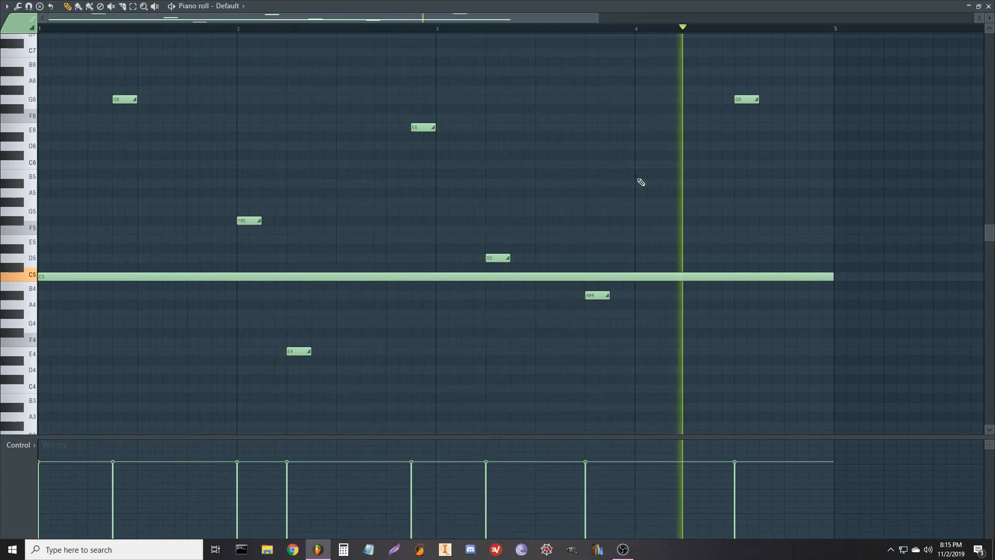
key("space")
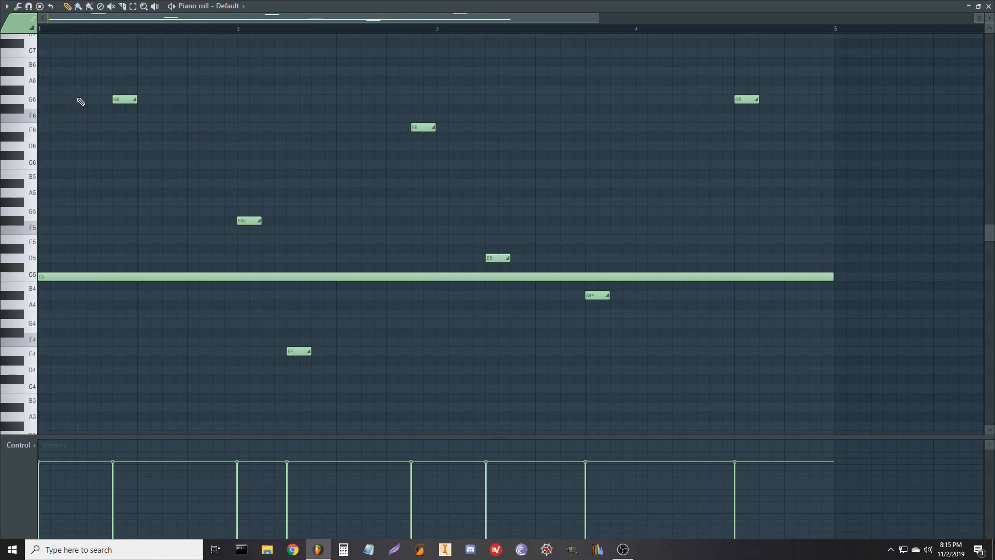
- Lower the two G6 slide notes to A#5, play the loop, and delete the one in bar 1
left_click_drag(75, 96, 829, 110)
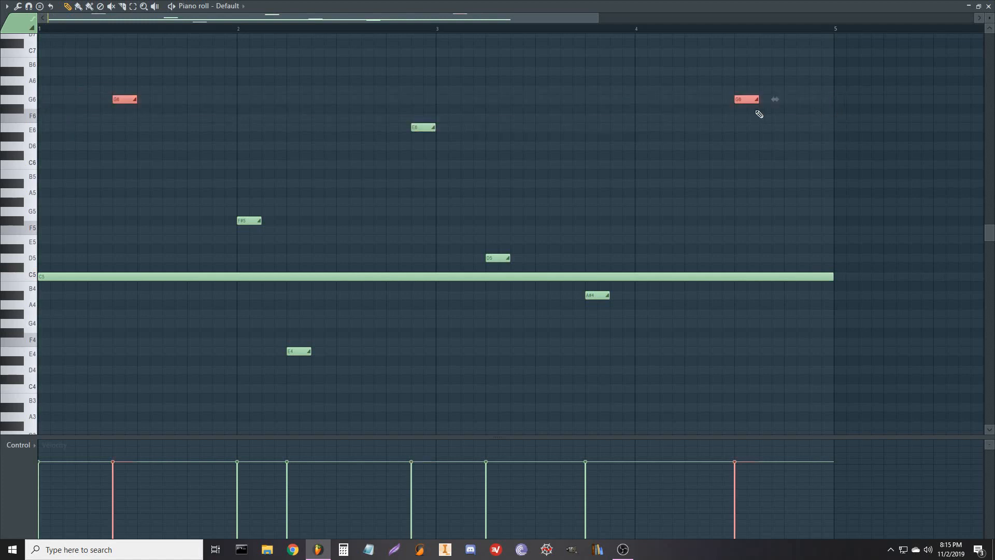
left_click_drag(750, 101, 747, 193)
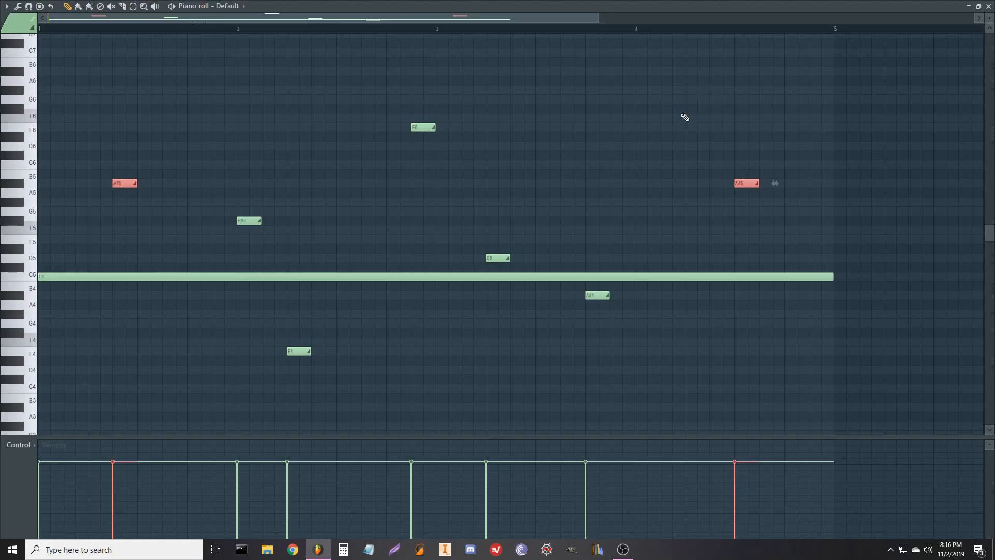
key("ctrl+d")
key("space")
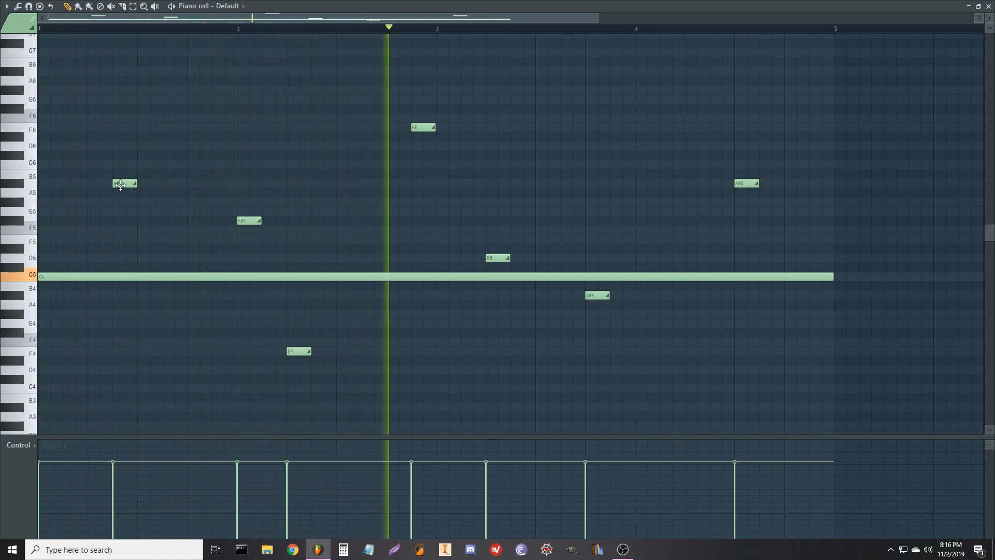
left_click_drag(119, 184, 125, 257)
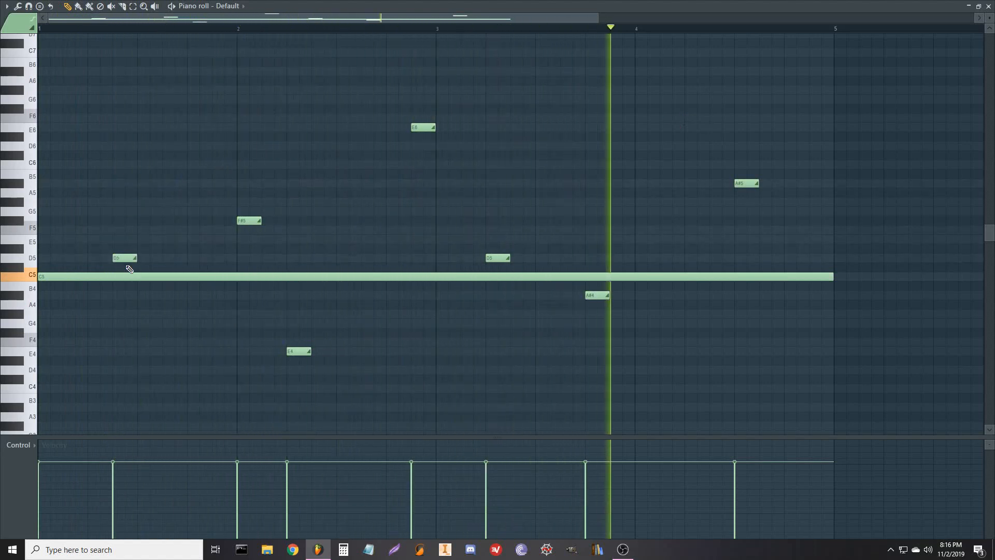
right_click(126, 257)
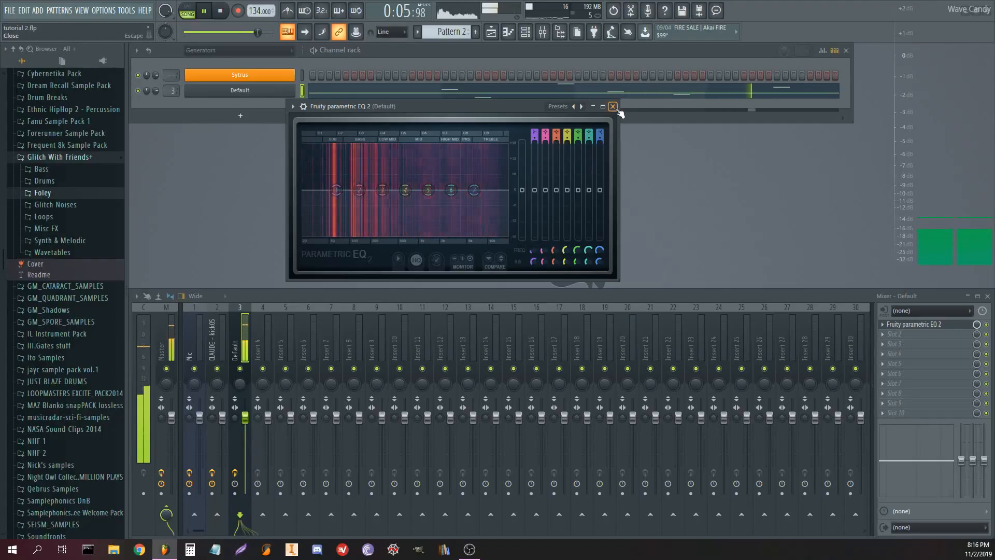
- Stop playback, close the EQ window and open the Default channel's synth
key("space")
left_click(614, 107)
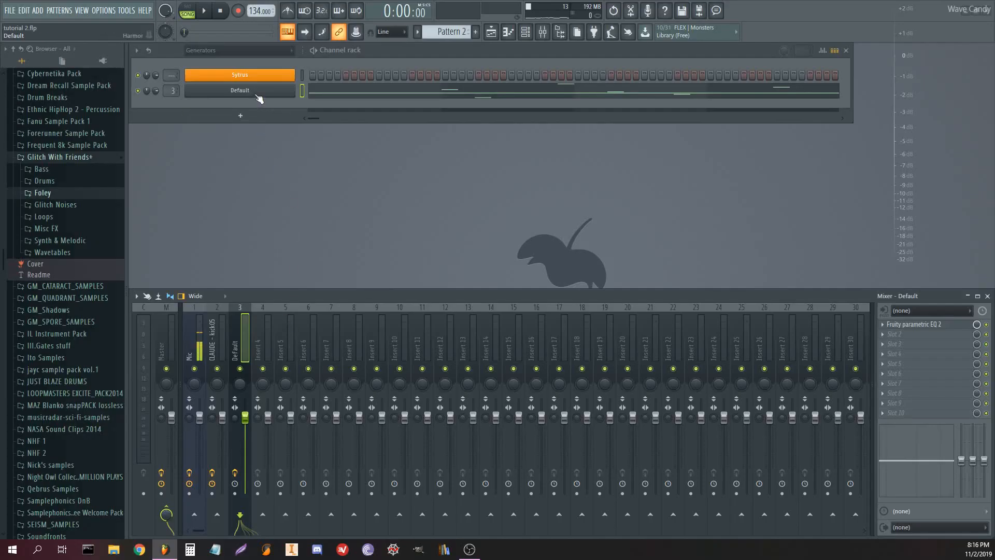
left_click(256, 95)
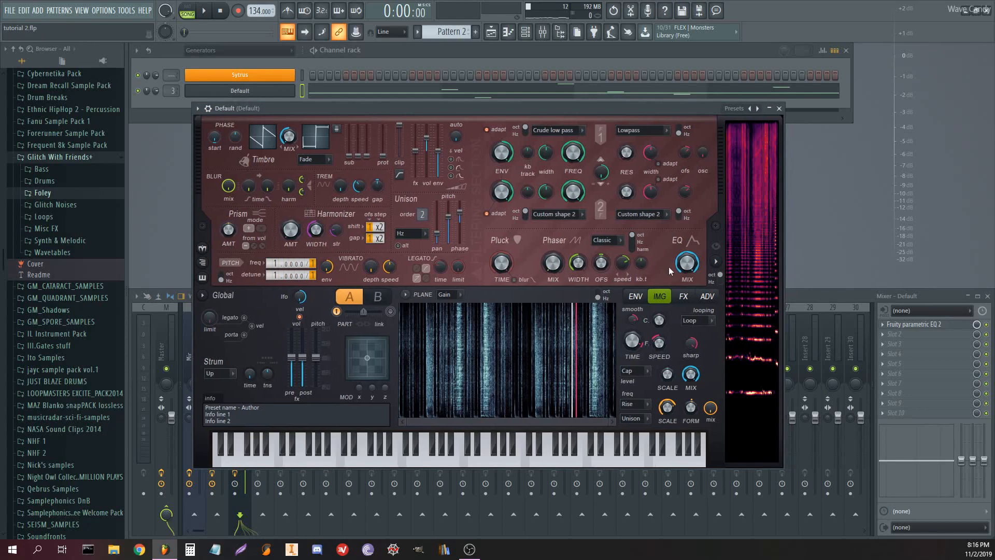
- Set the synth's distortion effect to Sincrush, raise its amount to about 83% while the loop plays, and stop playback
left_click(685, 300)
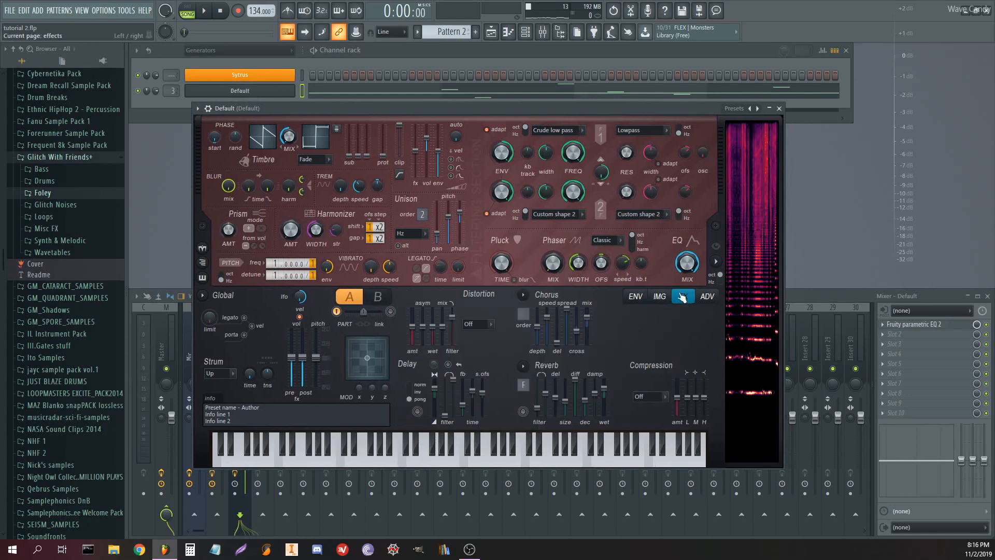
left_click(475, 323)
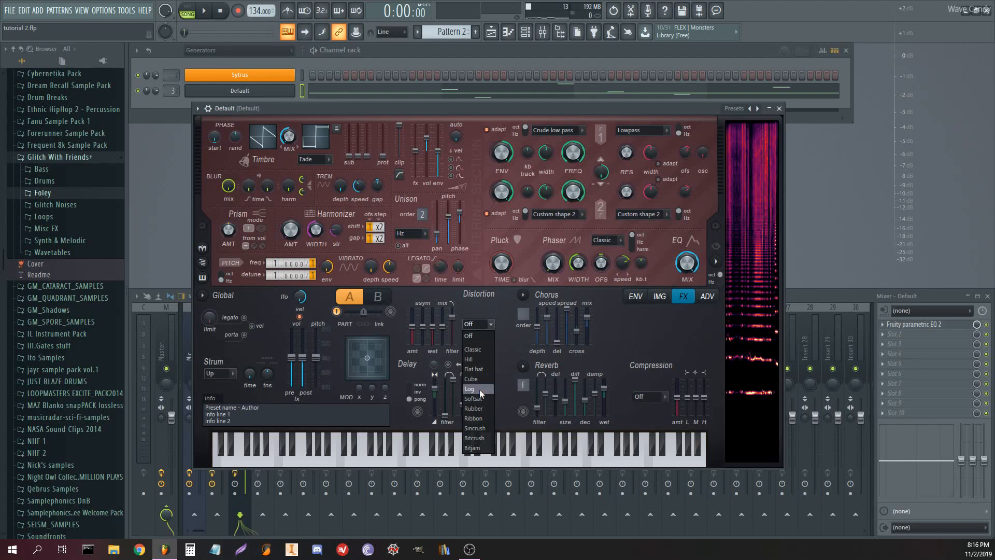
left_click(490, 428)
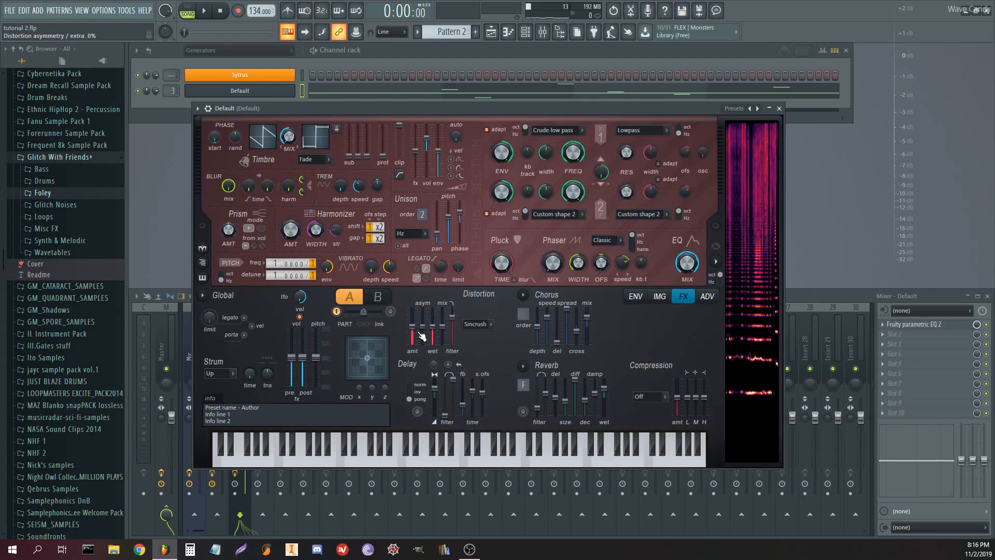
left_click_drag(457, 321, 465, 269)
key("space")
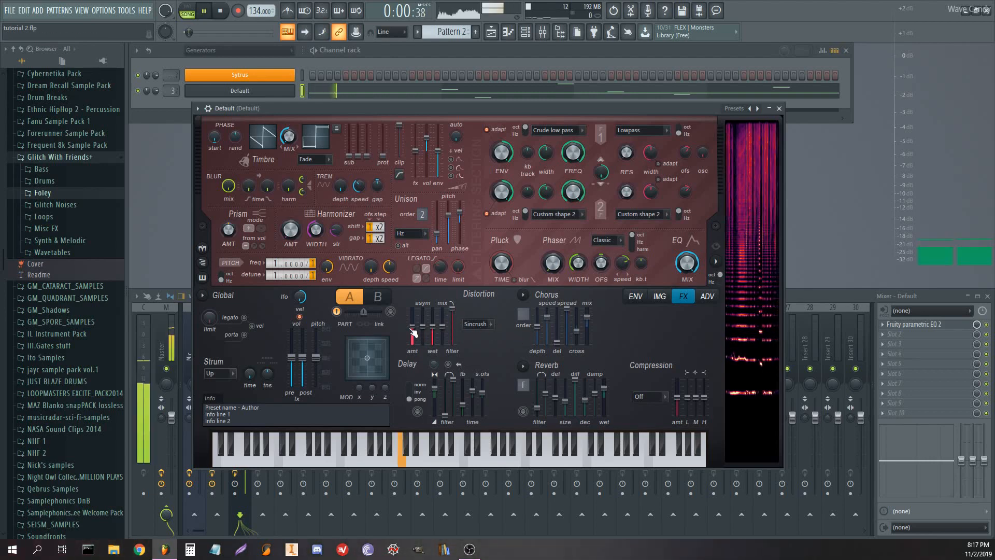
left_click_drag(413, 333, 413, 317)
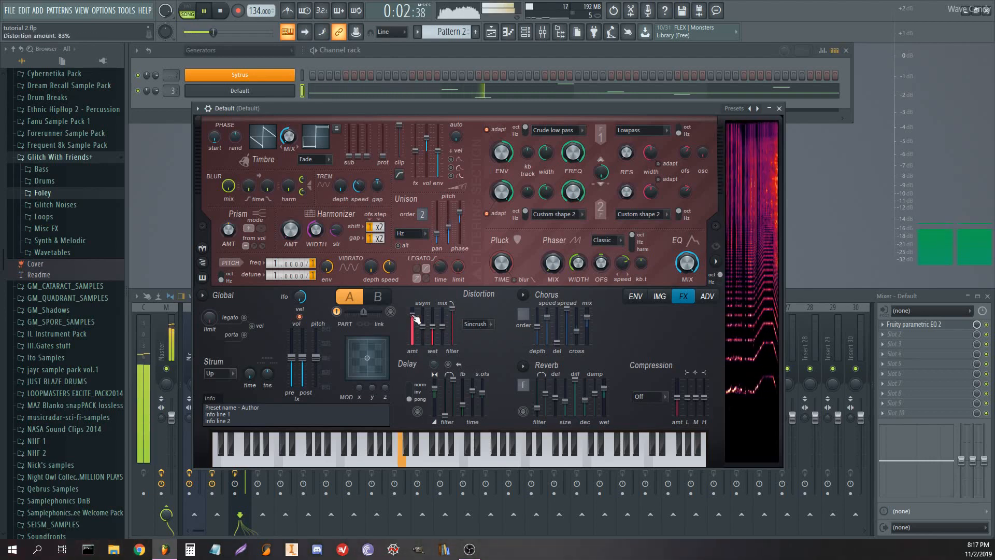
mouse_move(414, 321)
left_mouse_down()
mouse_move(413, 342)
mouse_move(413, 316)
left_mouse_up()
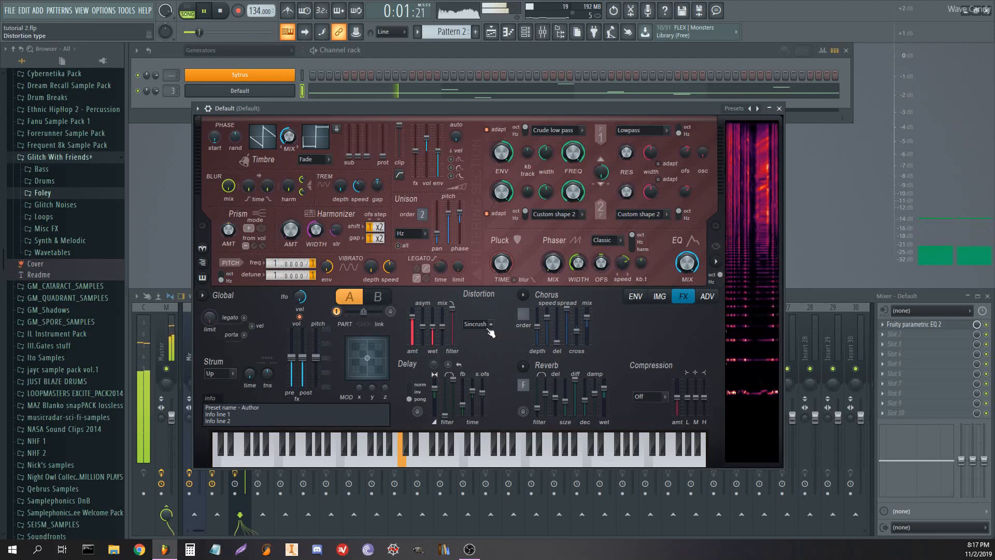
key("space")
- Try the Bitcrush distortion type, lower the distortion amount to about 65% during playback, and stop the loop
left_click(481, 325)
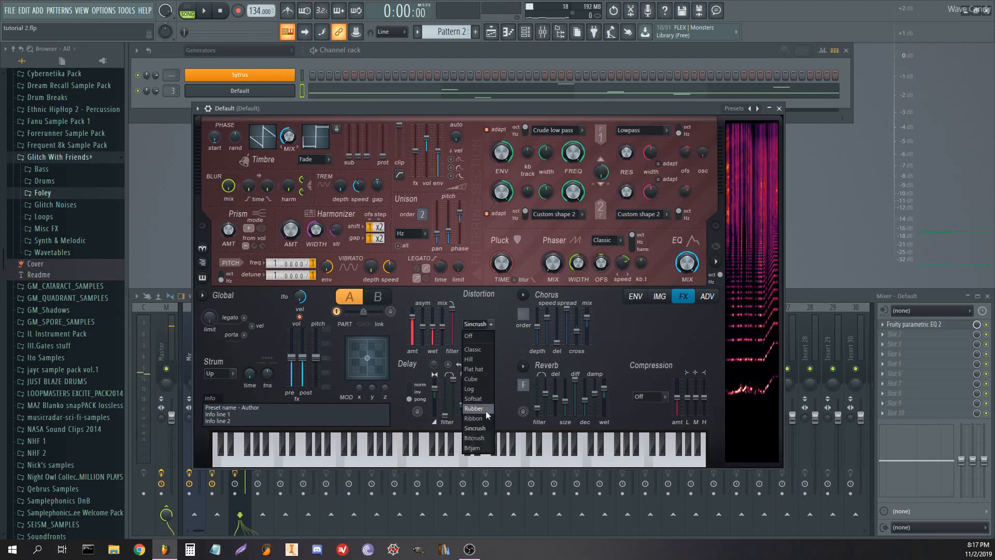
left_click(475, 438)
key("space")
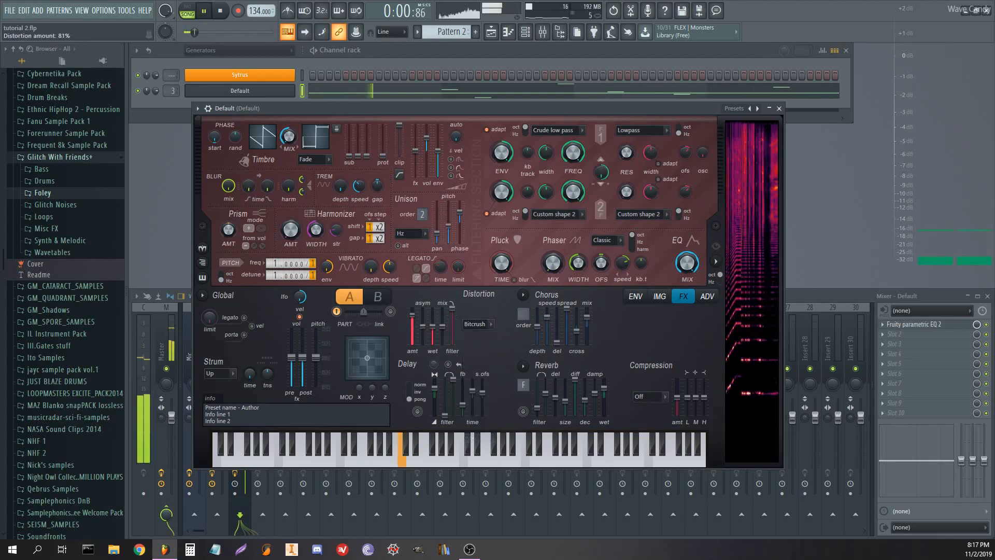
left_click_drag(415, 316, 415, 321)
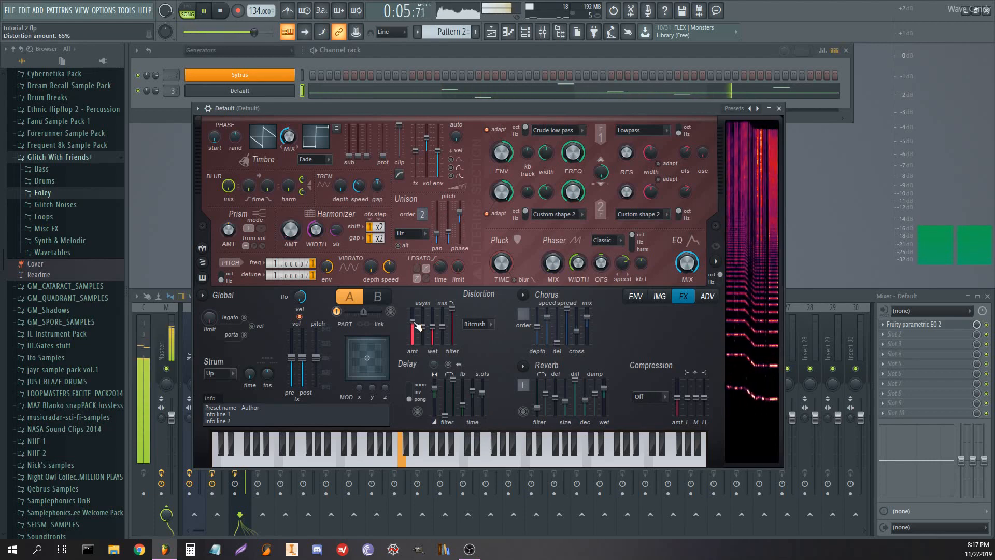
key("space")
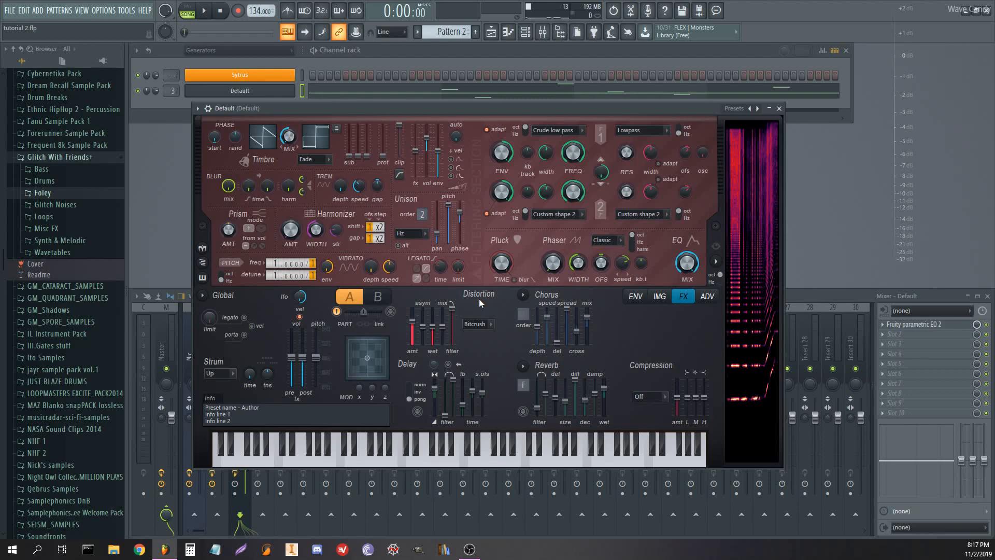
- Switch the distortion type back to Sincrush and audition the loop
left_click(473, 325)
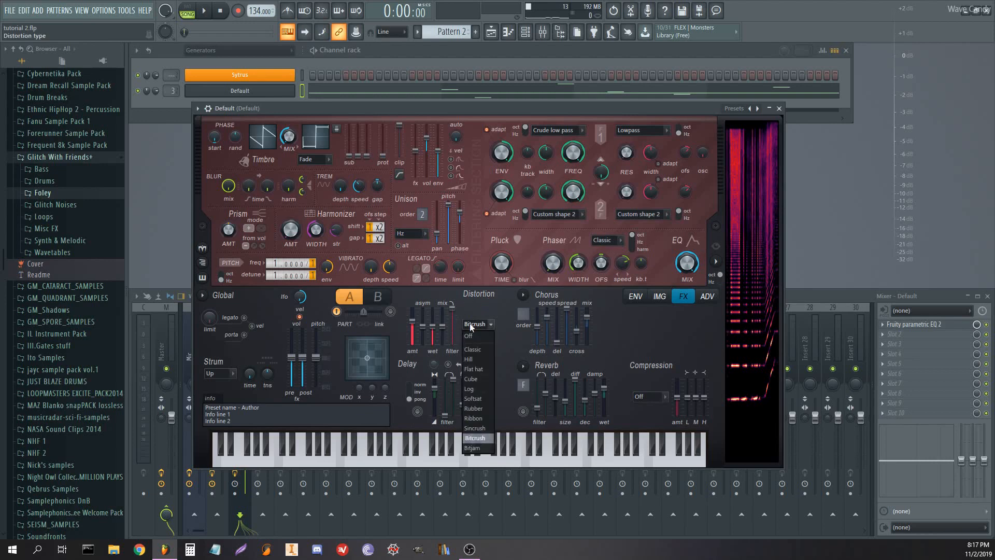
left_click(490, 427)
key("space")
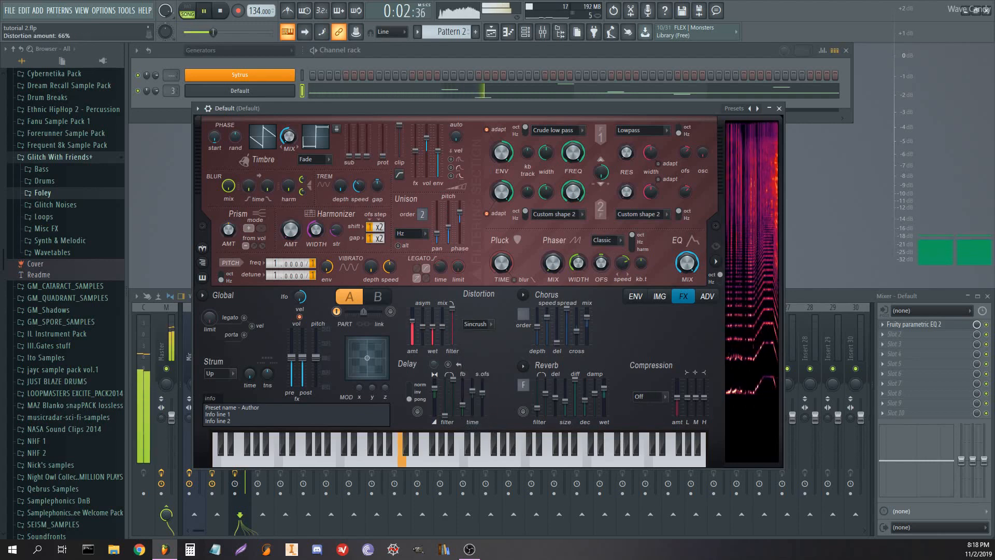
key("space")
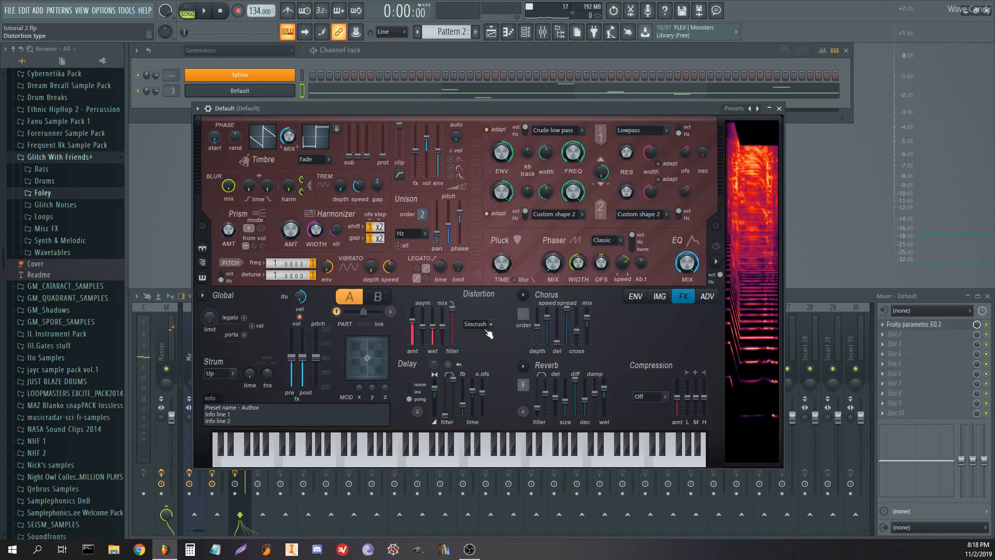
- Set the synth's compression type to Heating and play the loop
left_click(661, 397)
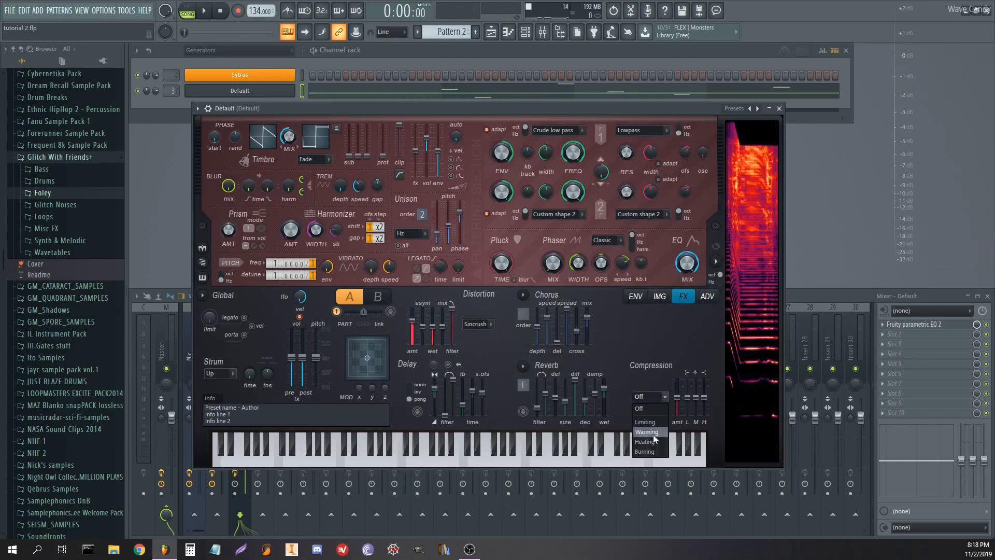
left_click(654, 441)
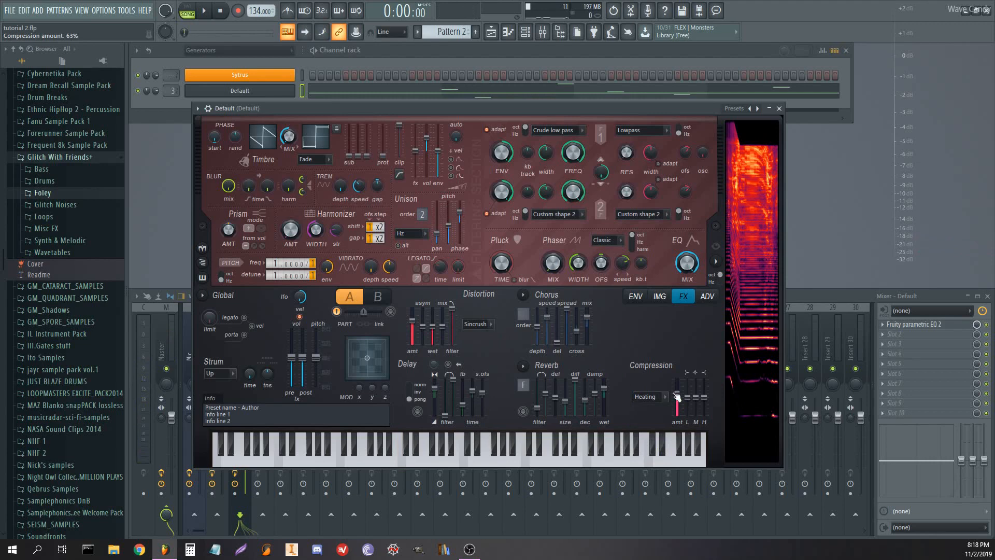
left_click(656, 398)
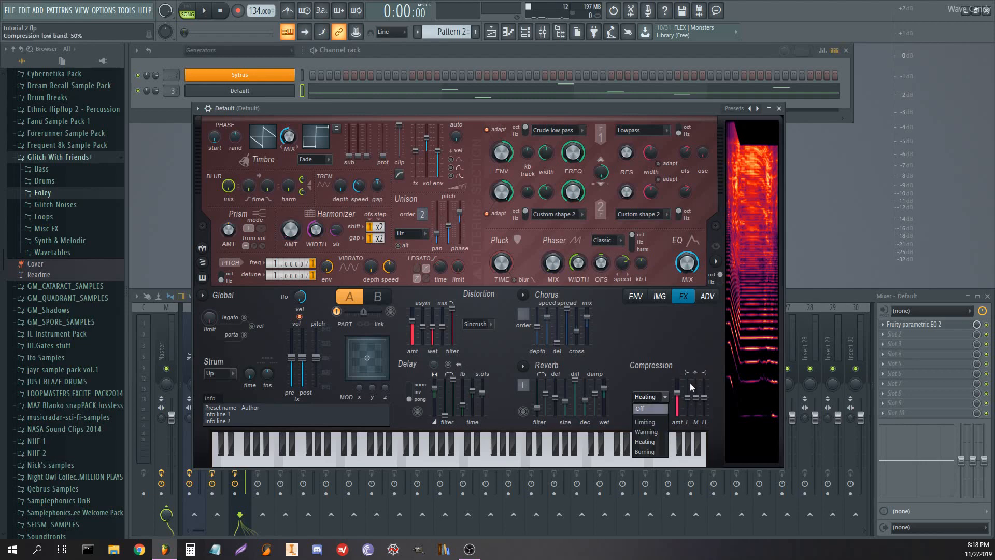
left_click(655, 441)
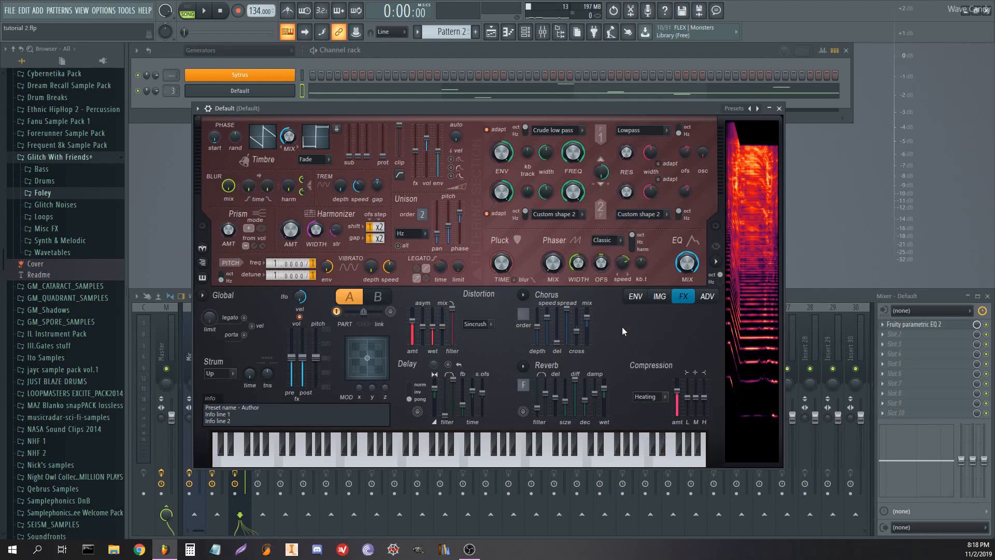
key("space")
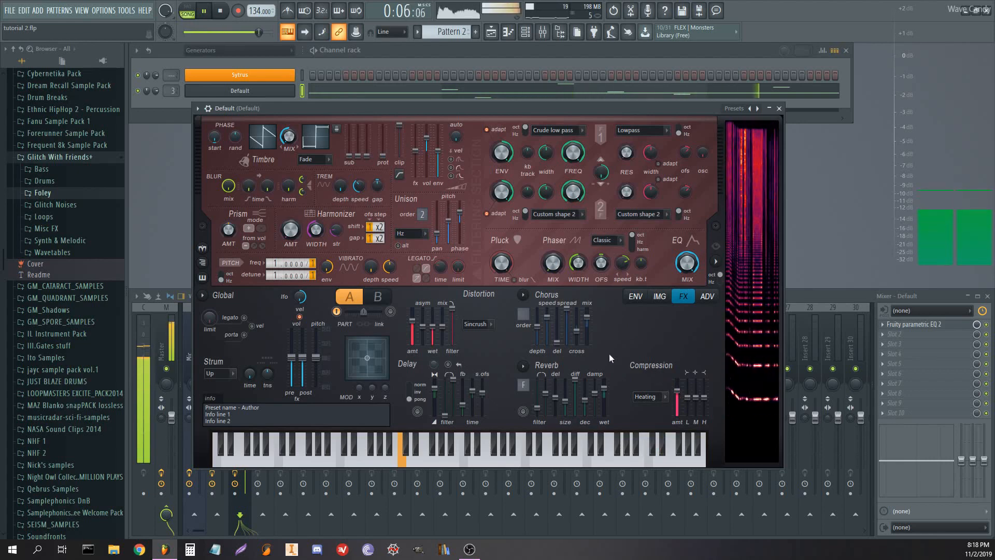
- Turn on the chorus with order 2, stop playback, and enable the reverb
left_click_drag(518, 322, 563, 340)
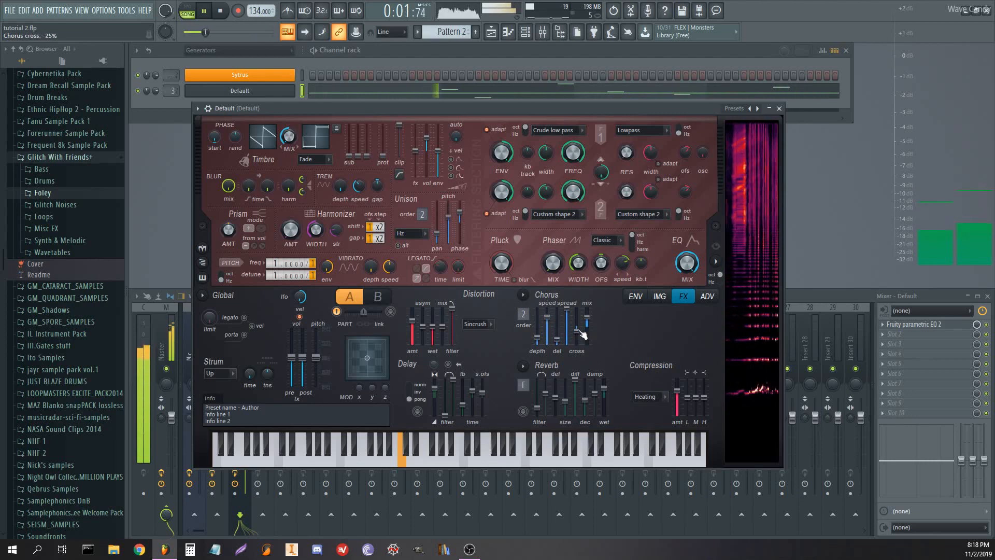
key("space")
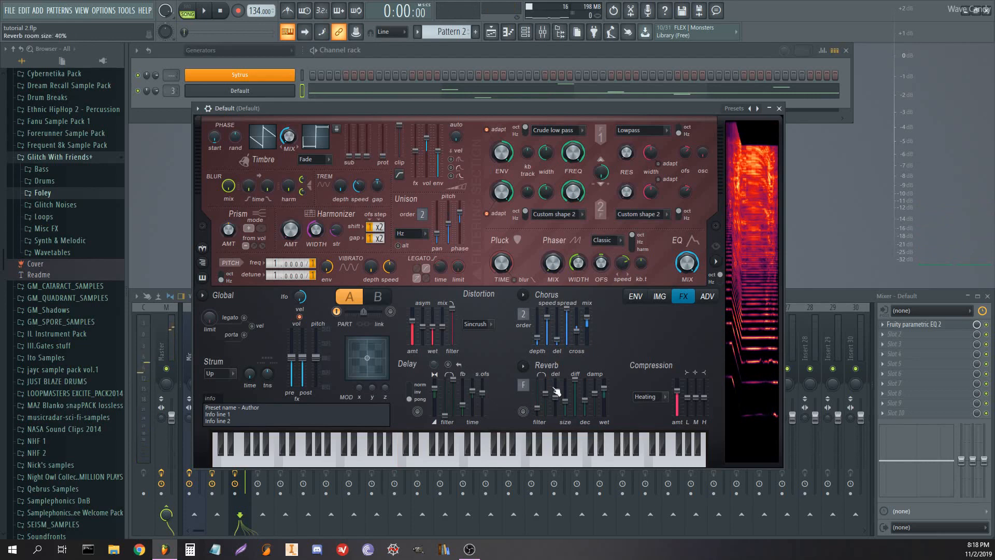
left_click(524, 412)
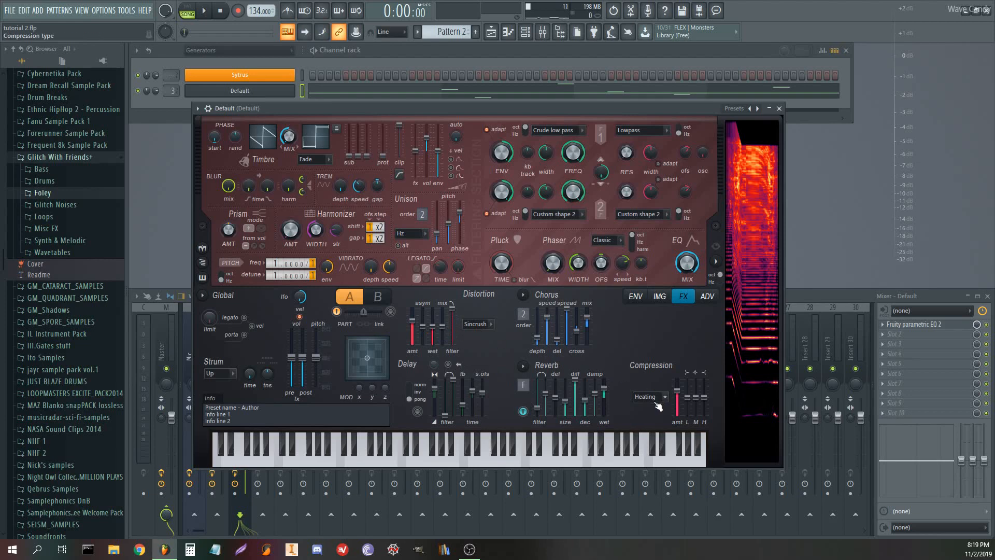
- Move Reverb up towards Distortion in the FX processing order, and return to the effects settings
left_click(705, 300)
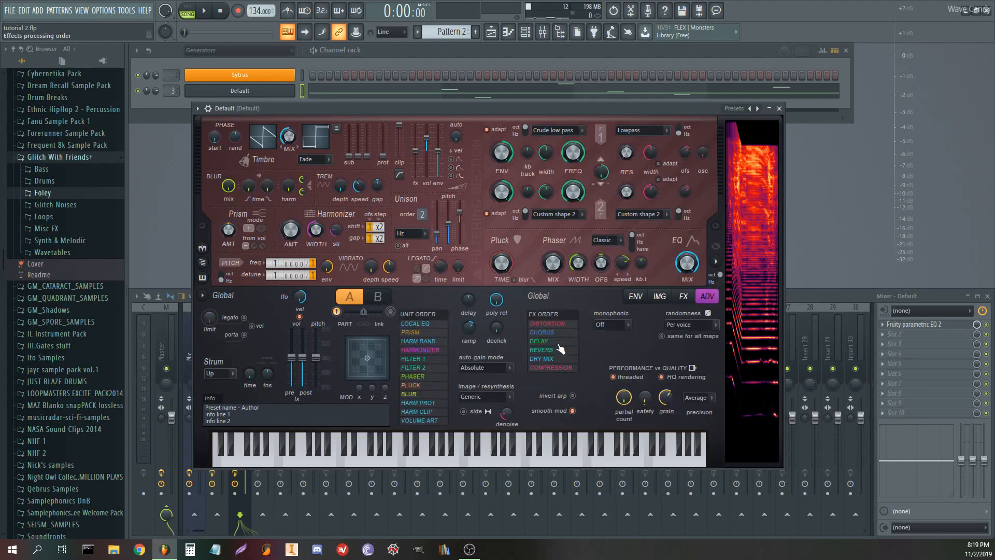
left_click_drag(559, 352, 561, 326)
left_click(659, 296)
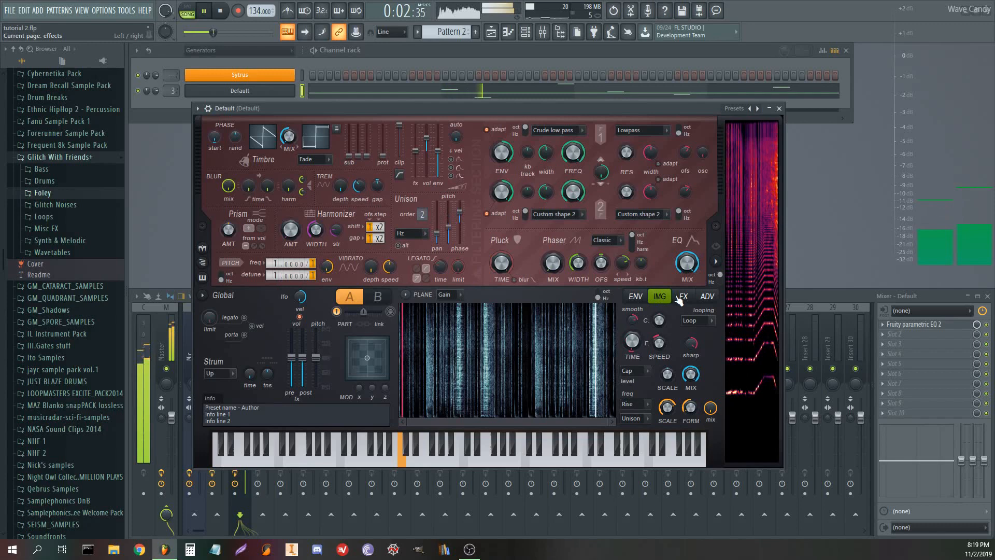
left_click(680, 297)
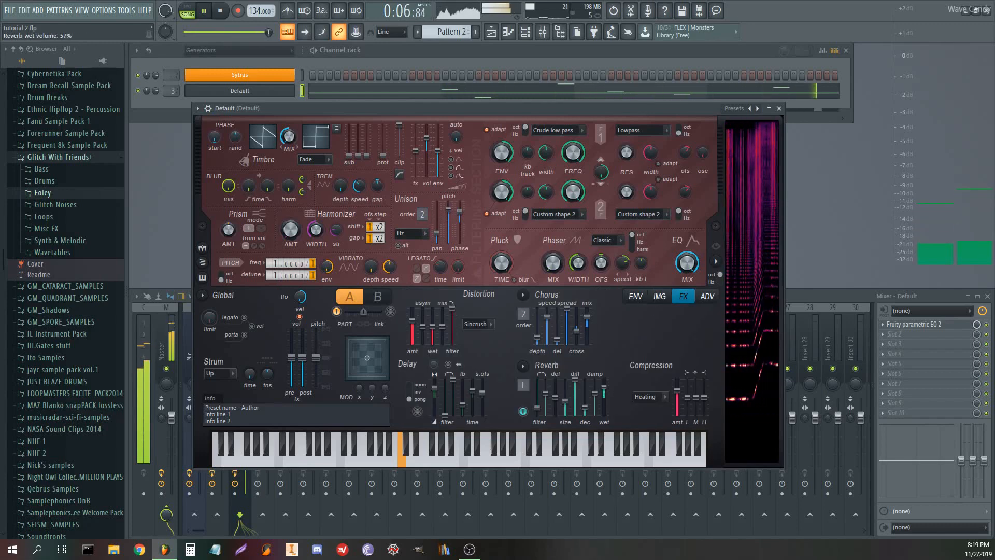
- Adjust the reverb's room size to about 46% and lower its diffusion to about 17% while the loop plays
left_click_drag(584, 408, 585, 402)
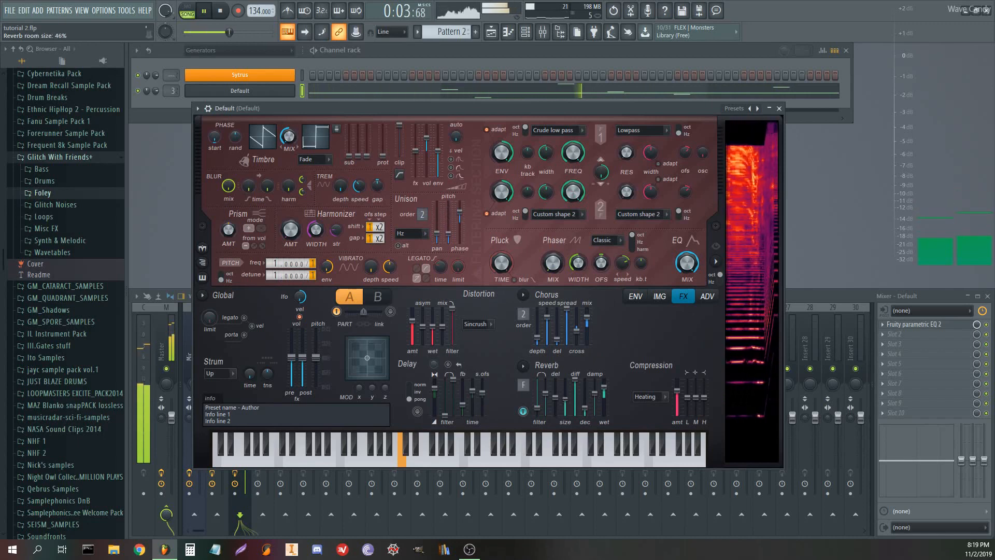
left_click_drag(570, 386, 574, 407)
left_click(576, 410)
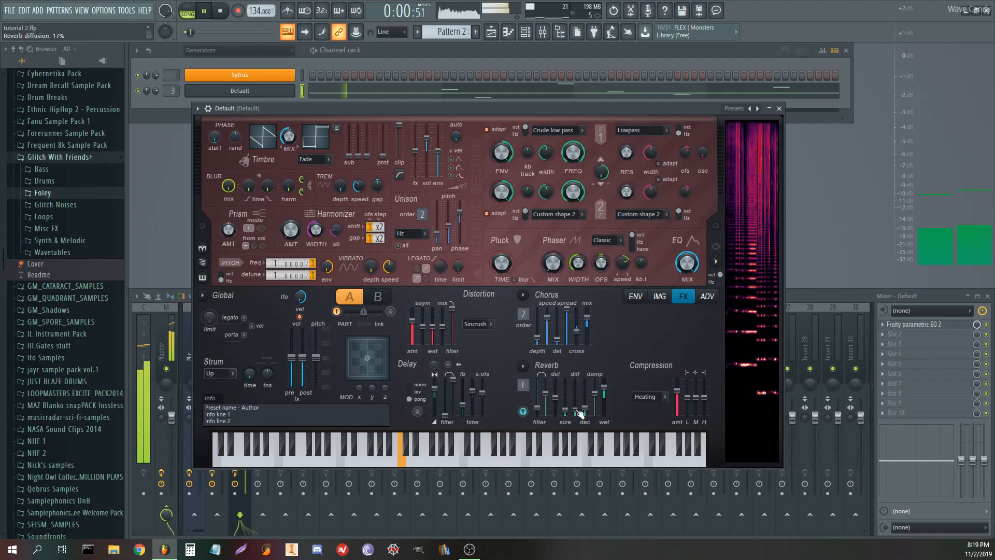
left_click_drag(579, 413, 601, 410)
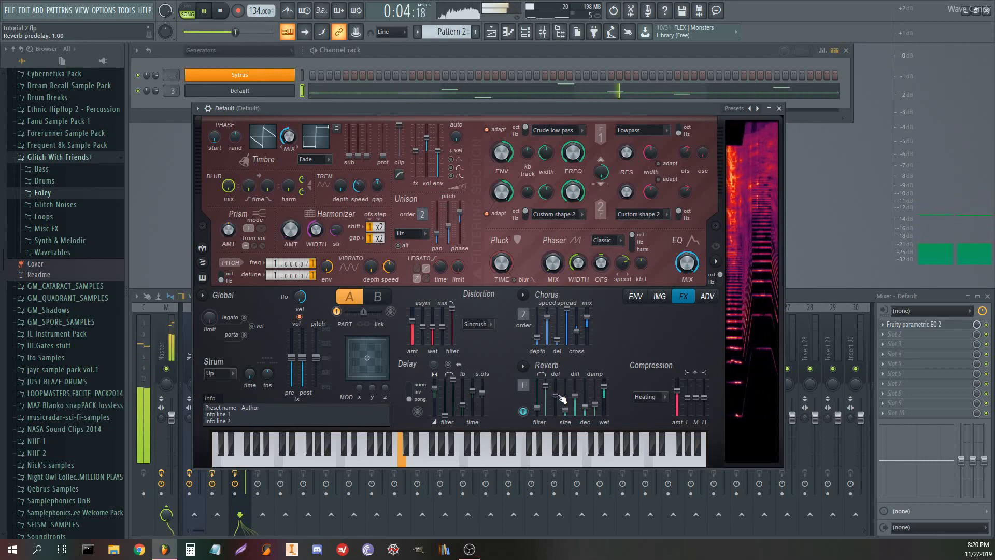
- Adjust the reverb predelay to 0:30, readjust the diffusion, and stop the loop
left_click_drag(562, 399, 562, 408)
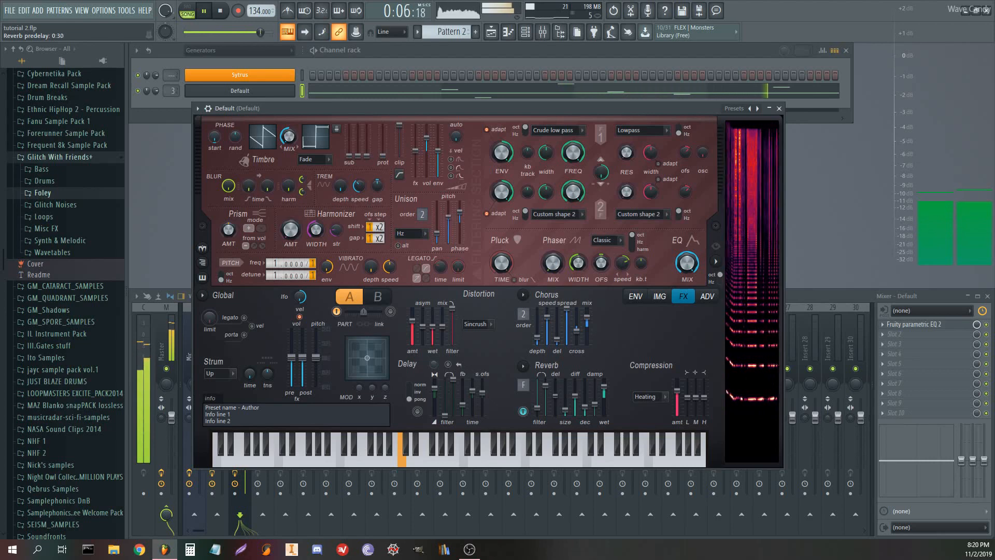
right_click(558, 395)
left_click(573, 389)
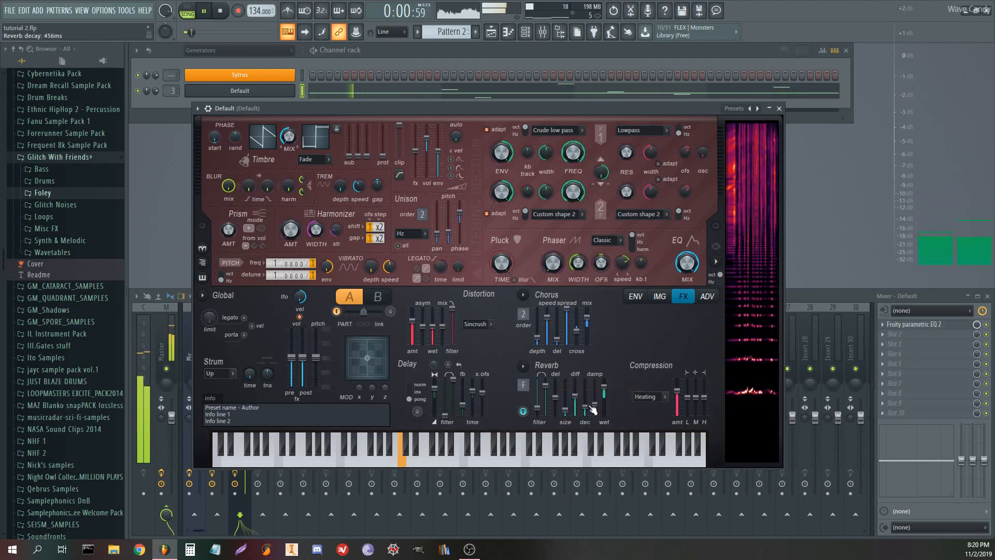
key("space")
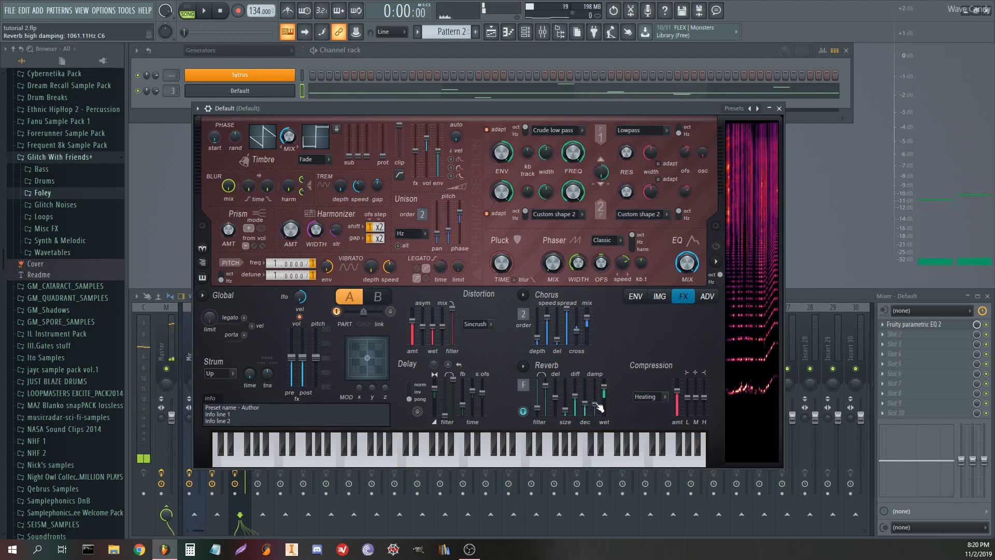
- Set the reverb decay to about 394 ms and the wet volume to 81% while auditioning the loop, and stop playback
left_click_drag(586, 401, 585, 406)
key("space")
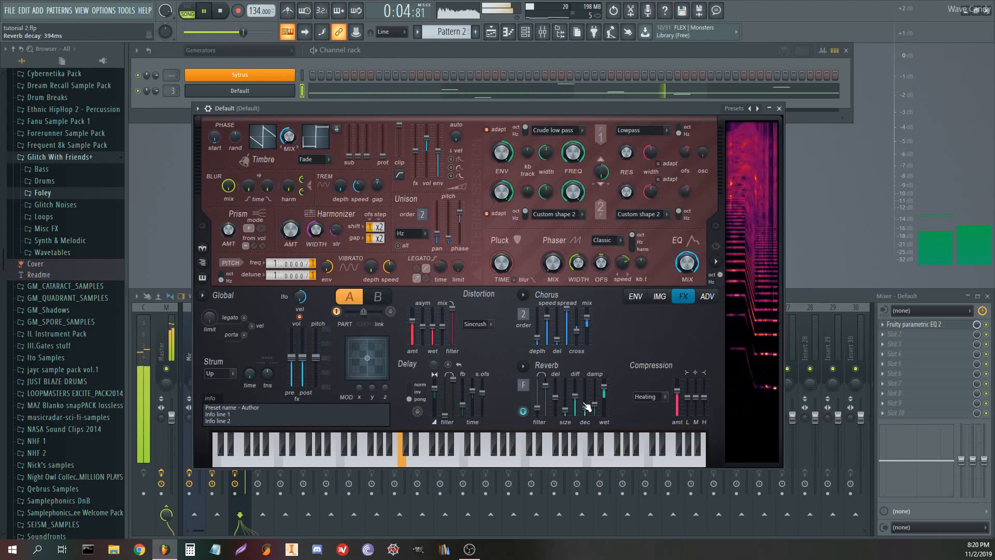
left_click_drag(585, 408, 585, 406)
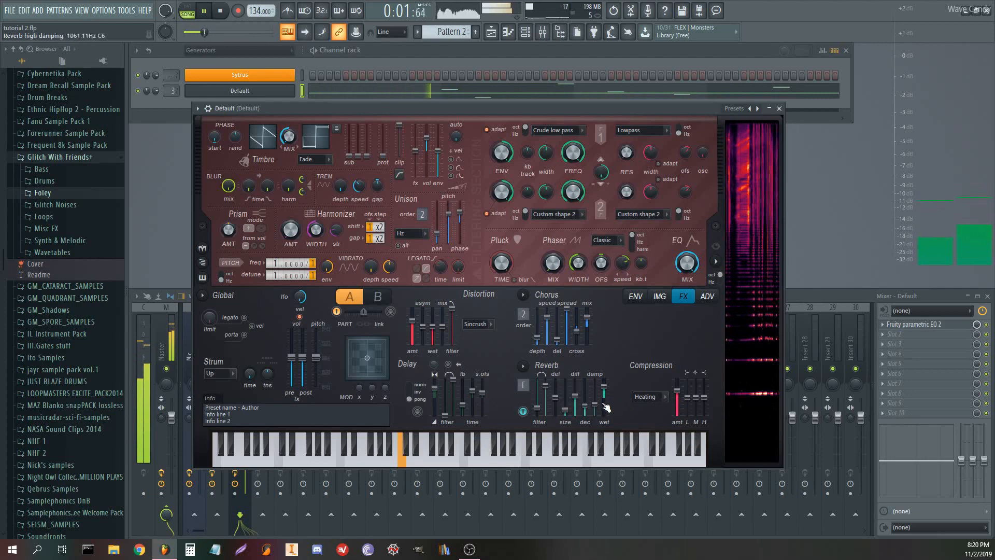
left_click_drag(608, 392, 610, 384)
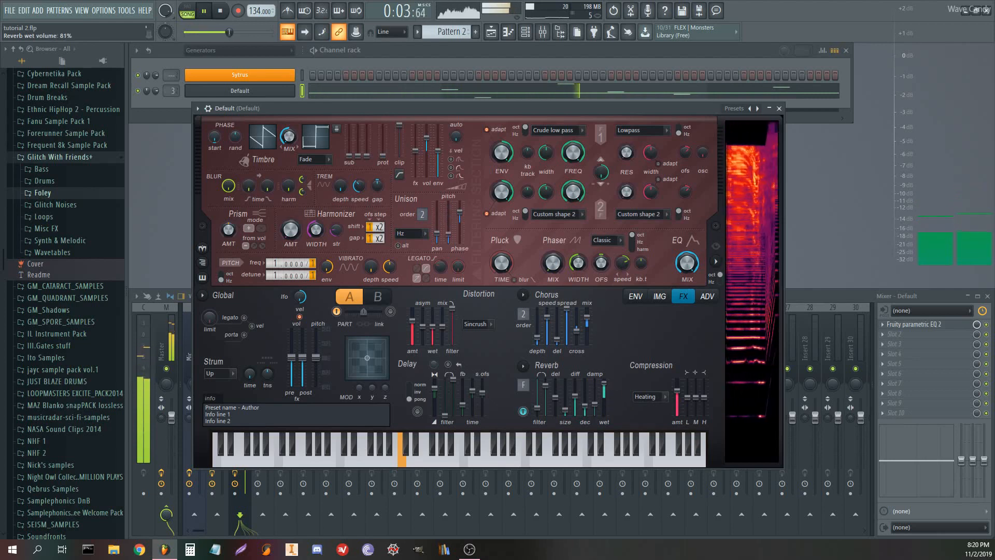
key("space")
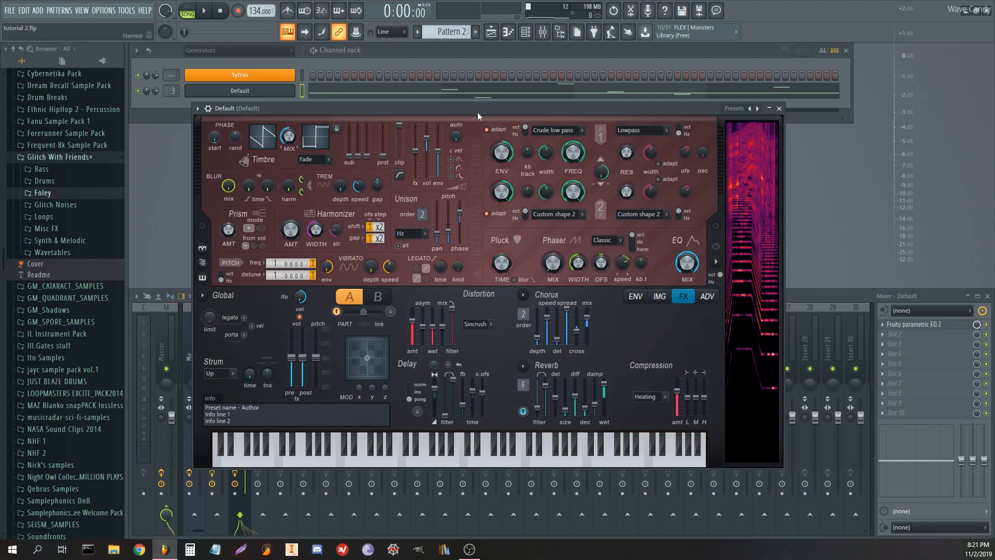
mouse_move(478, 113)
left_mouse_down()
mouse_move(498, 103)
mouse_move(471, 113)
left_mouse_up()
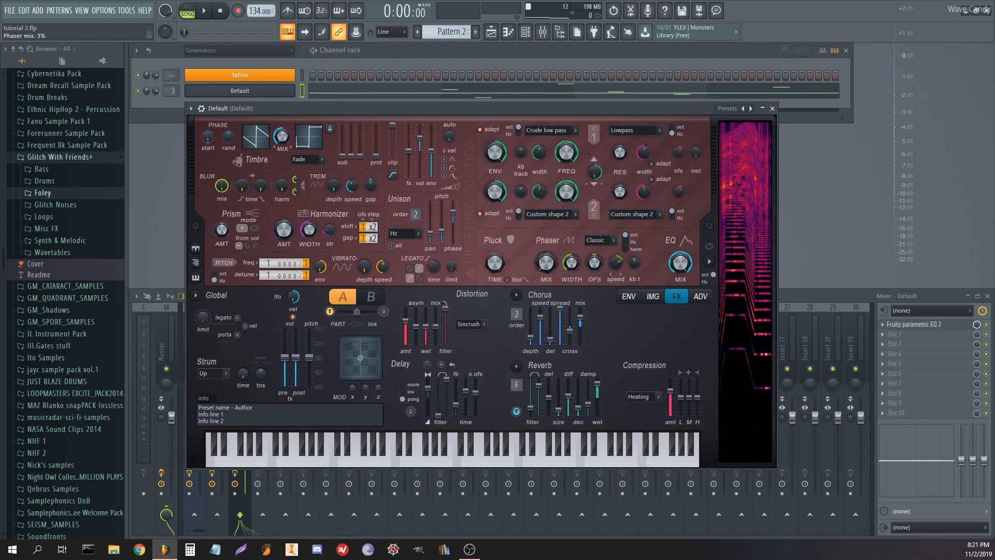
- Turn up Harmor's phaser mix and audition the loop with the effect, stopping playback at the end
left_click_drag(551, 270, 547, 278)
key("space")
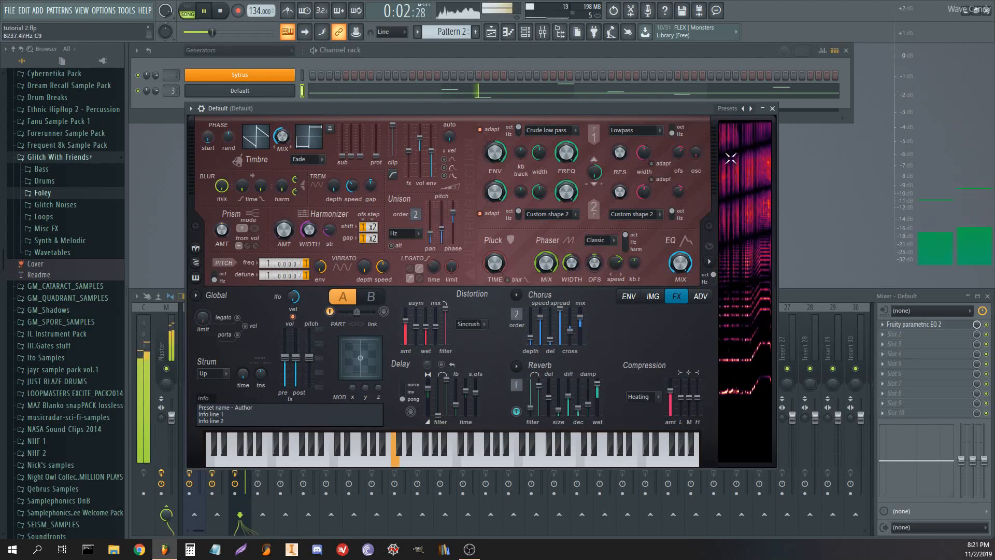
key("space")
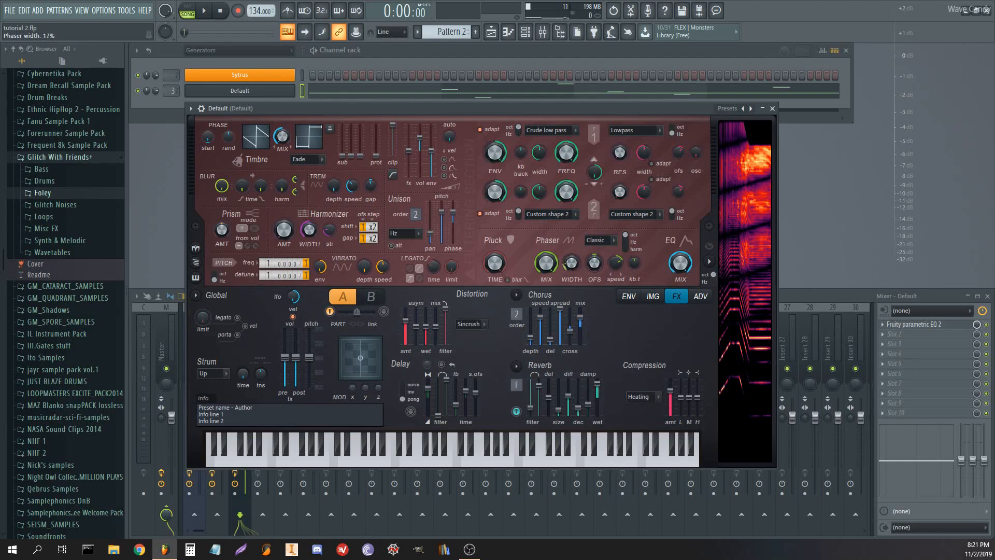
- Create an automation clip for the phaser width and enlarge its playlist track, Track 6
right_click(571, 264)
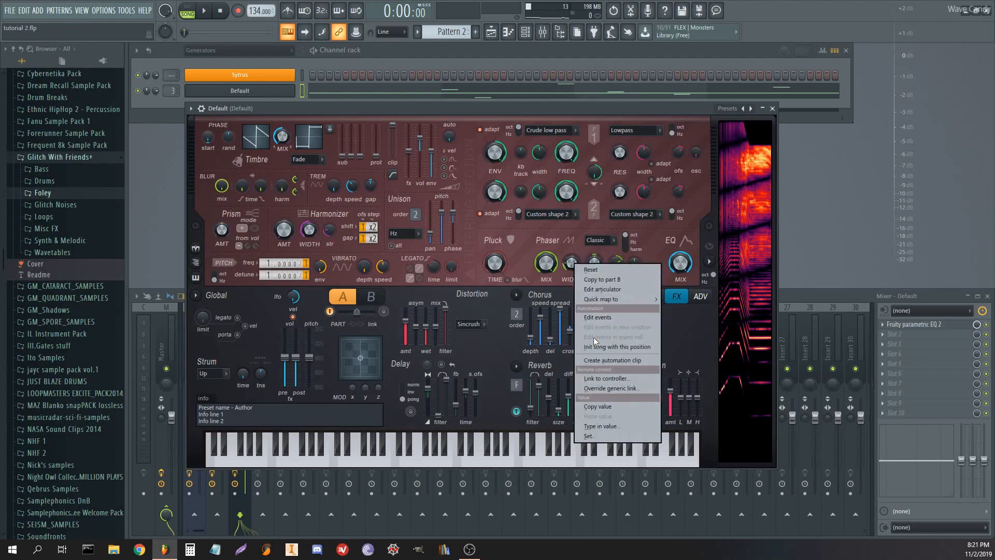
left_click(604, 343)
left_click_drag(117, 356, 119, 439)
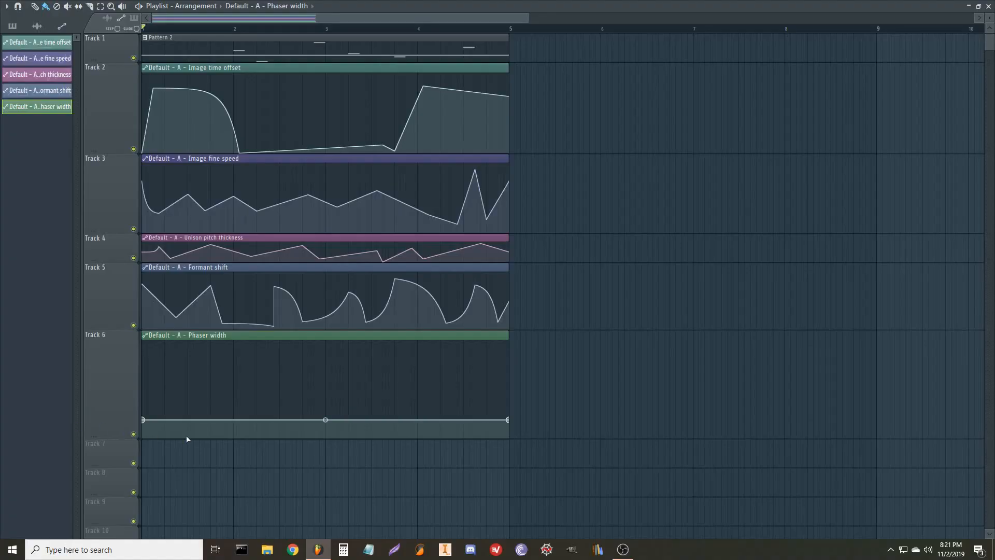
- Add rising and falling points across the Phaser width clip, keeping the first half low and placing the tallest peak between bars 3 and 4
left_click_drag(187, 439, 192, 437)
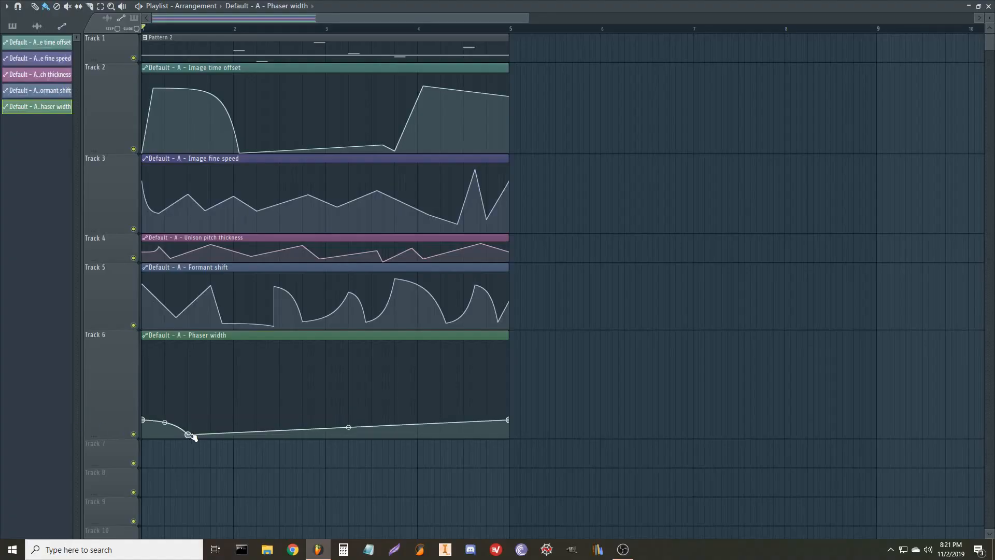
right_click(227, 431)
right_click(268, 436)
right_click(313, 426)
right_click(337, 437)
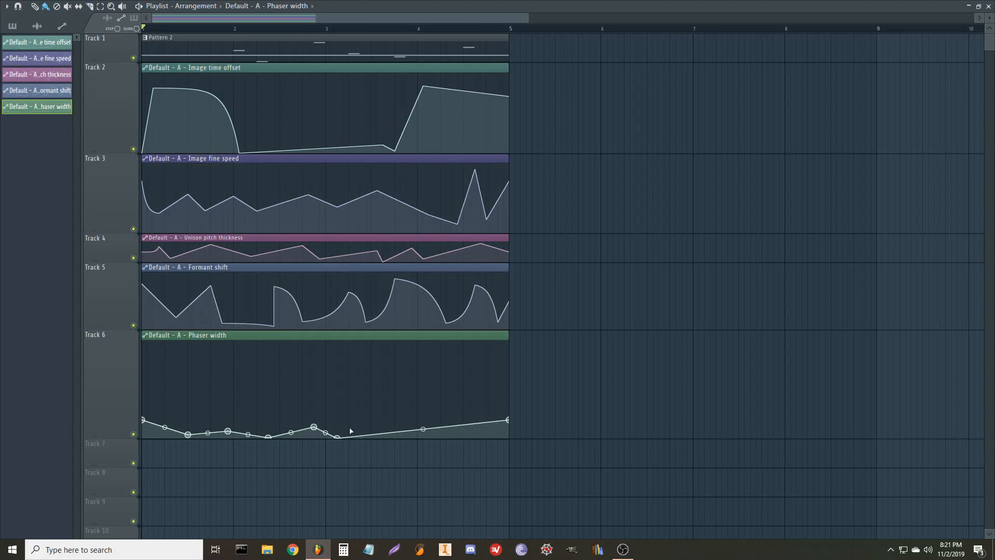
right_click(383, 377)
right_click(394, 434)
right_click(435, 401)
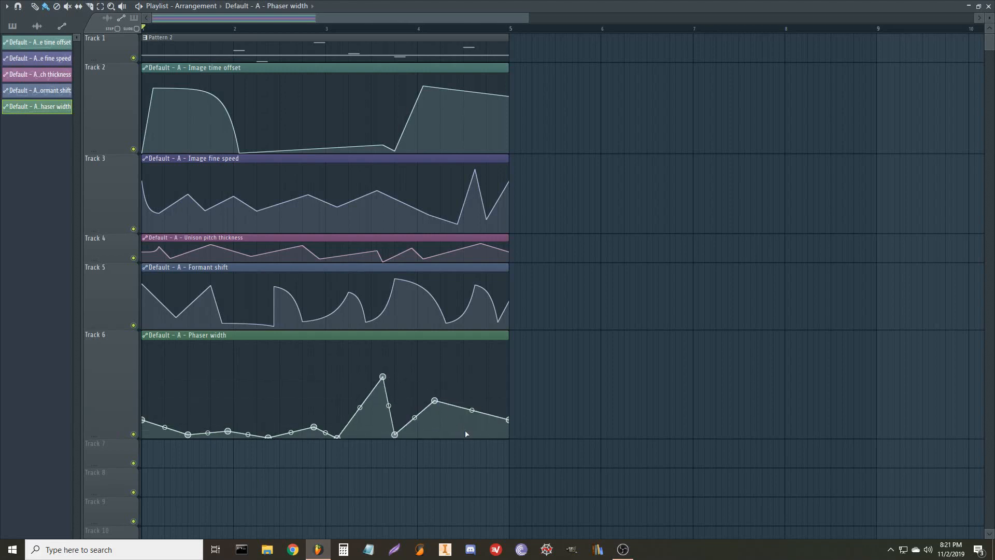
right_click(451, 437)
- Raise the Phaser width point just before bar 2 and bend the segment after it into a steep drop during playback
key("space")
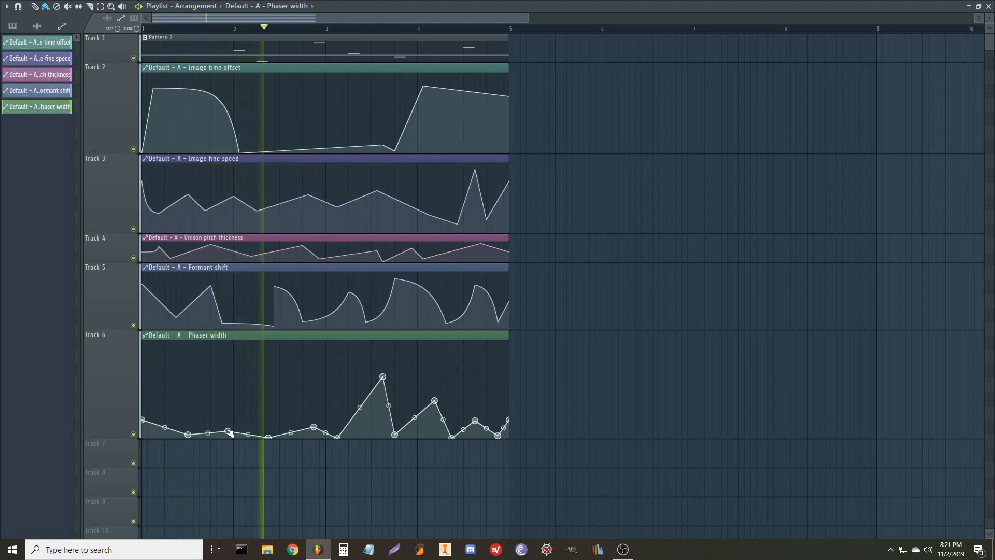
left_click_drag(227, 431, 226, 396)
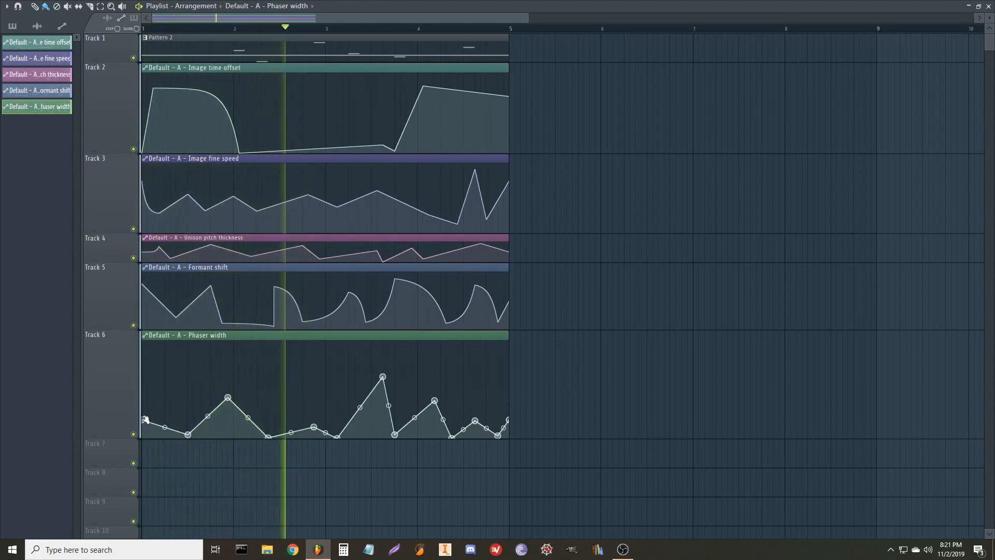
left_click_drag(248, 417, 254, 420)
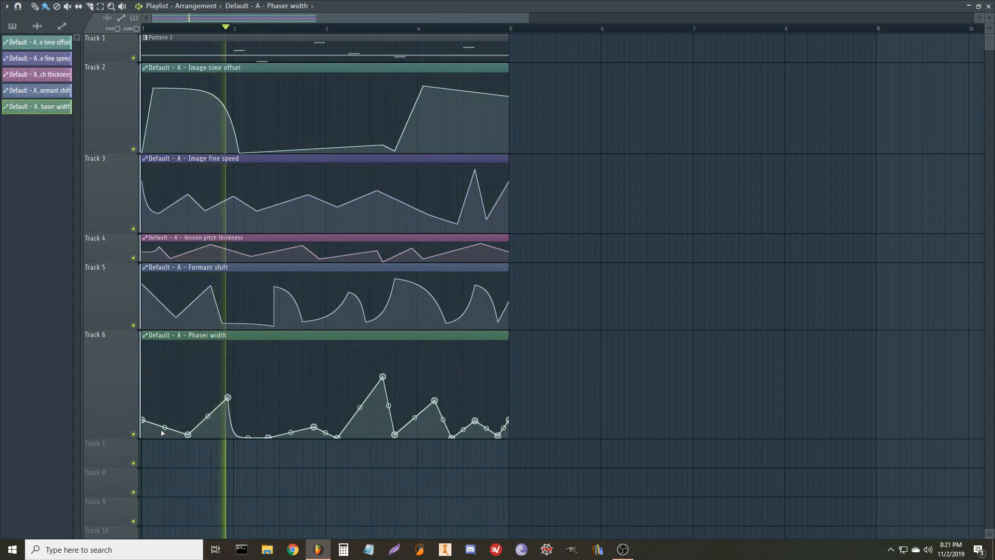
- Raise the first Phaser width point to the maximum and curve its segment to hold high before dropping, auditioning the change
left_click_drag(144, 420, 143, 328)
key("space")
key("space")
key("space")
key("space")
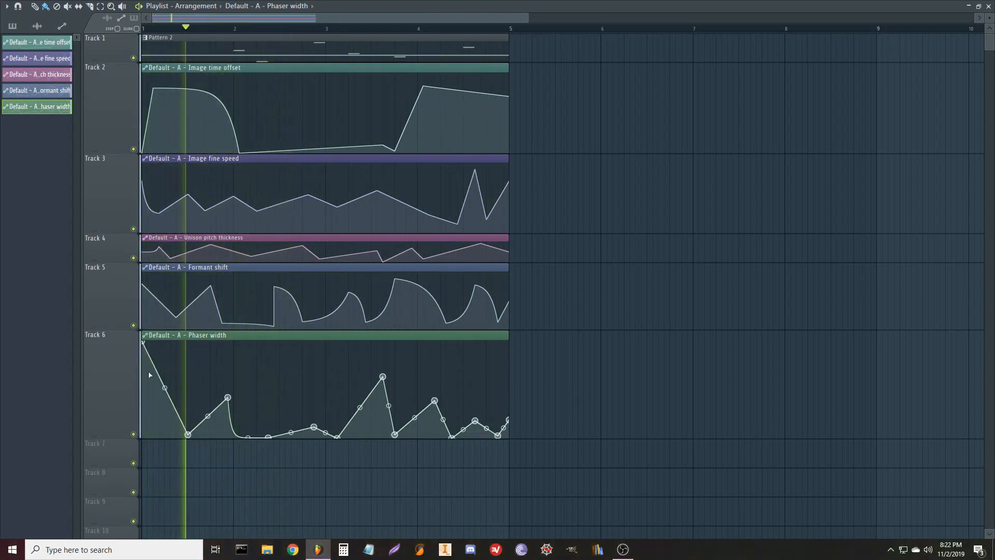
key("space")
left_click_drag(165, 388, 164, 341)
key("space")
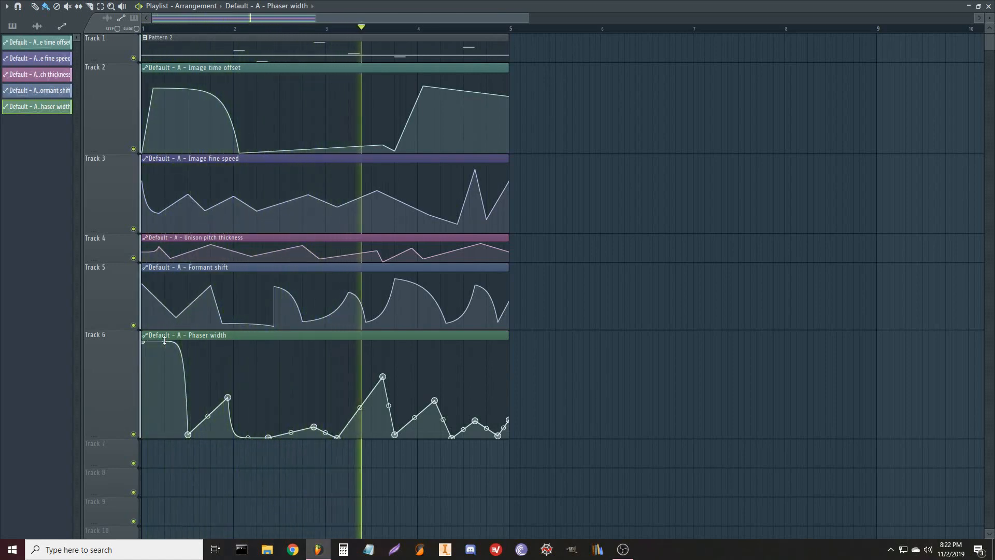
- Add a small Phaser width peak between bars 2 and 3, reshape the neighbouring peak near bar 3, and audition the loop
right_click(285, 428)
left_click_drag(276, 432, 277, 440)
key("space")
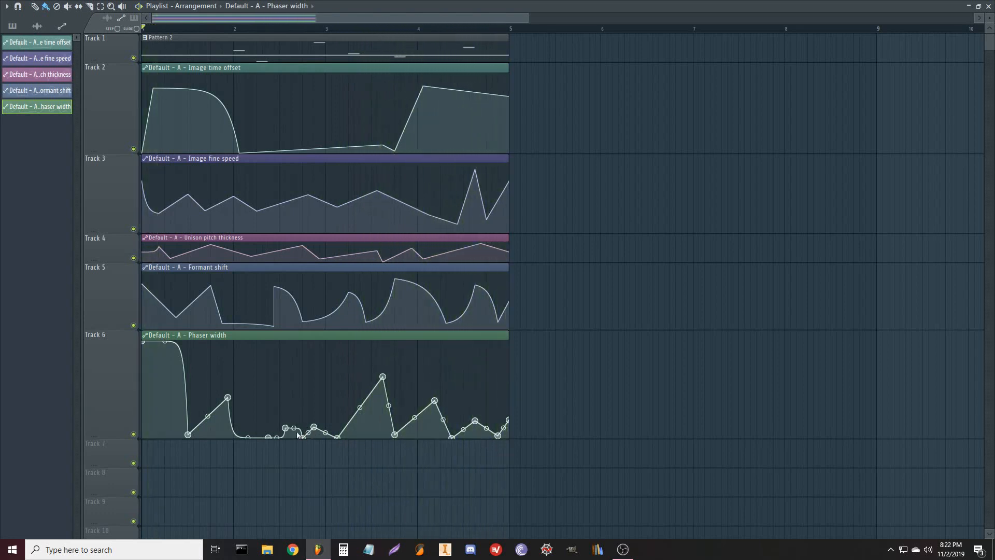
key("space")
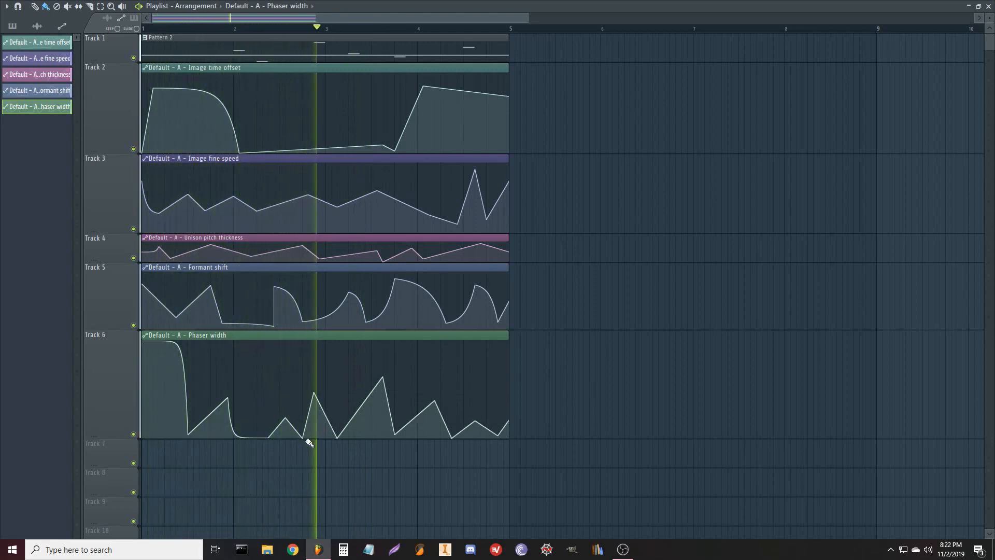
key("space")
key("space")
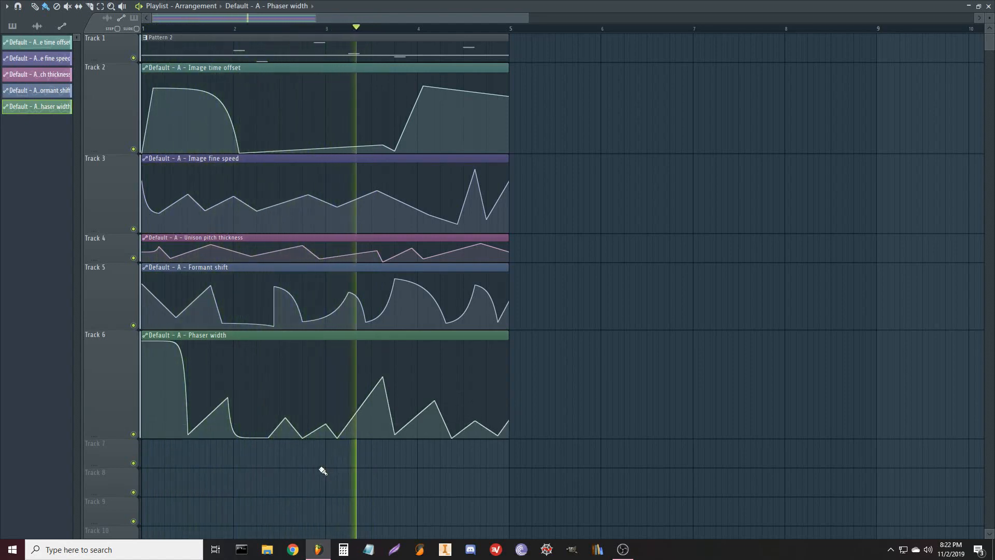
key("space")
key("space")
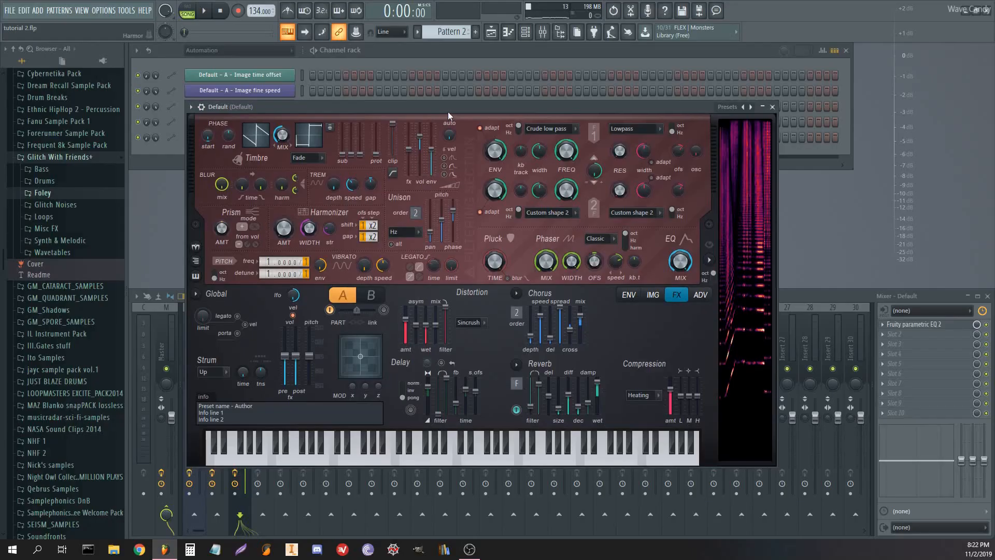
- Close Harmor, open Edison on the Master mixer track and delete its entire existing recording
left_click_drag(448, 110, 451, 106)
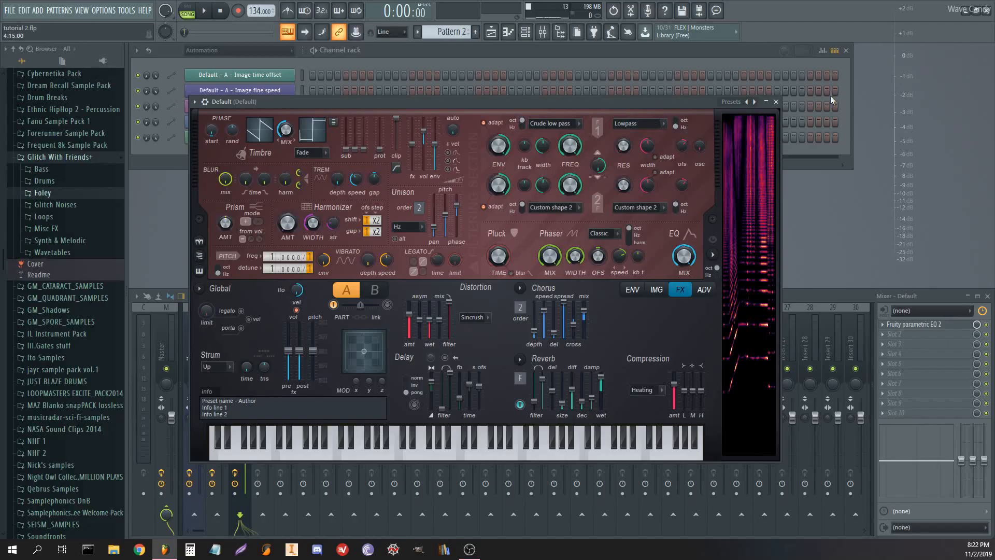
left_click(776, 102)
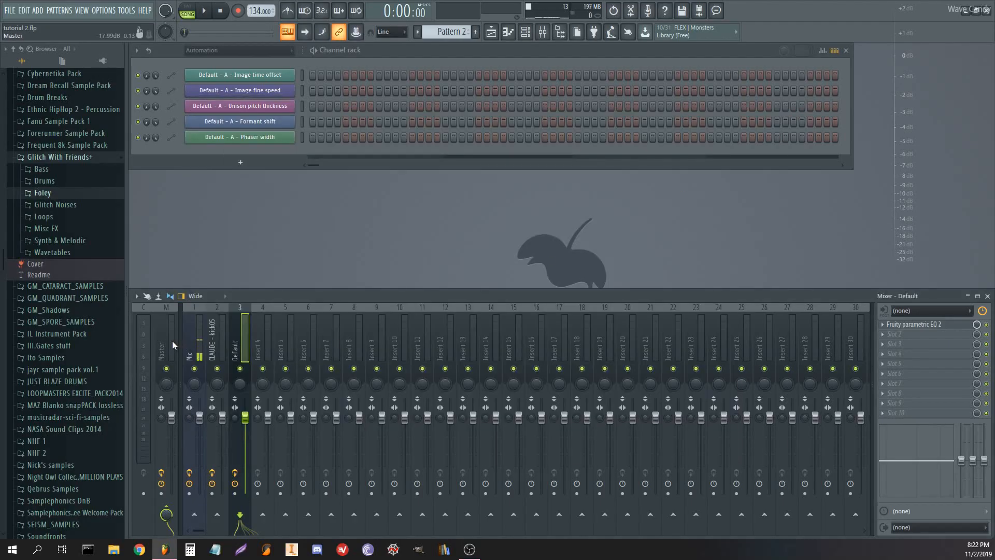
left_click(903, 364)
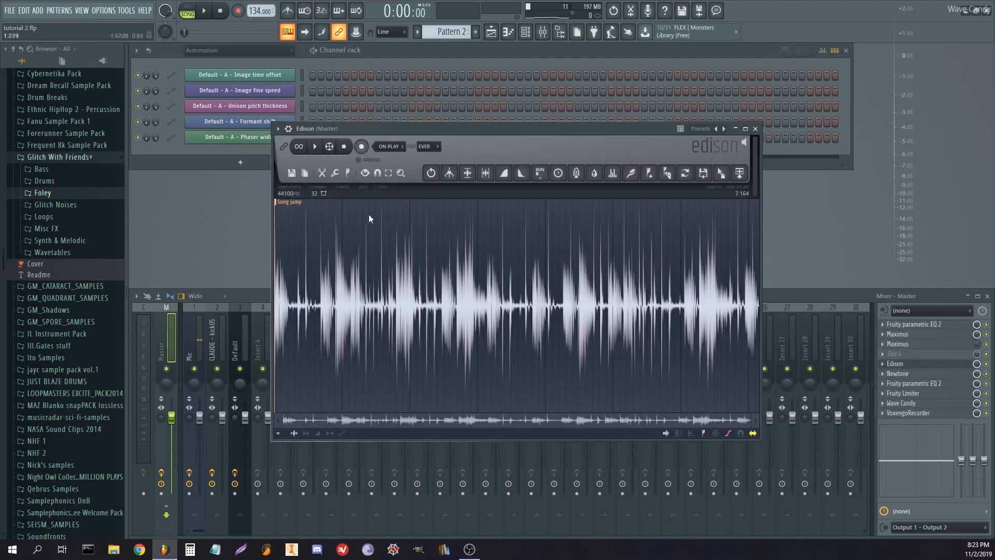
key("ctrl+a")
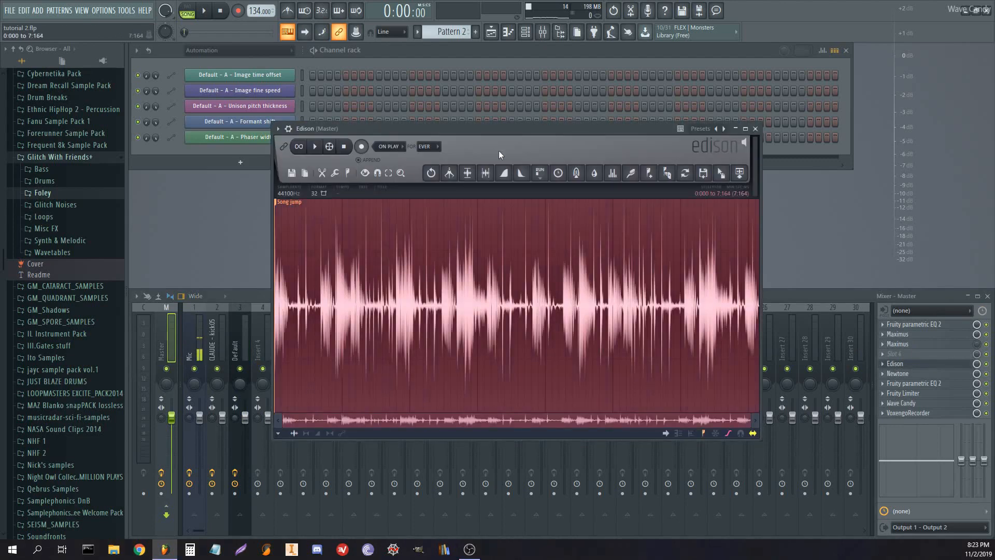
key("Delete")
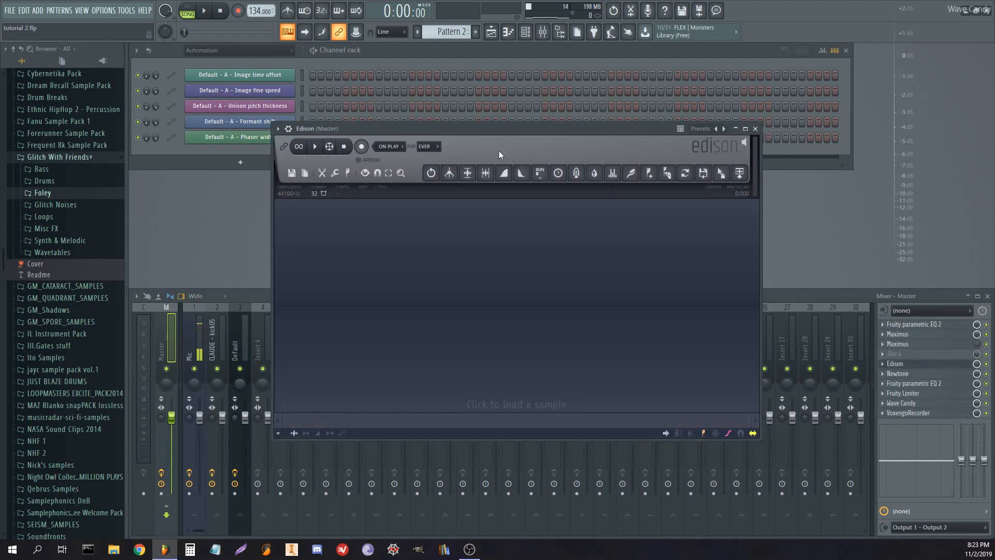
- Record one full pass of the song into Edison and trim off the excess audio after the end marker
left_click(361, 146)
left_click(210, 11)
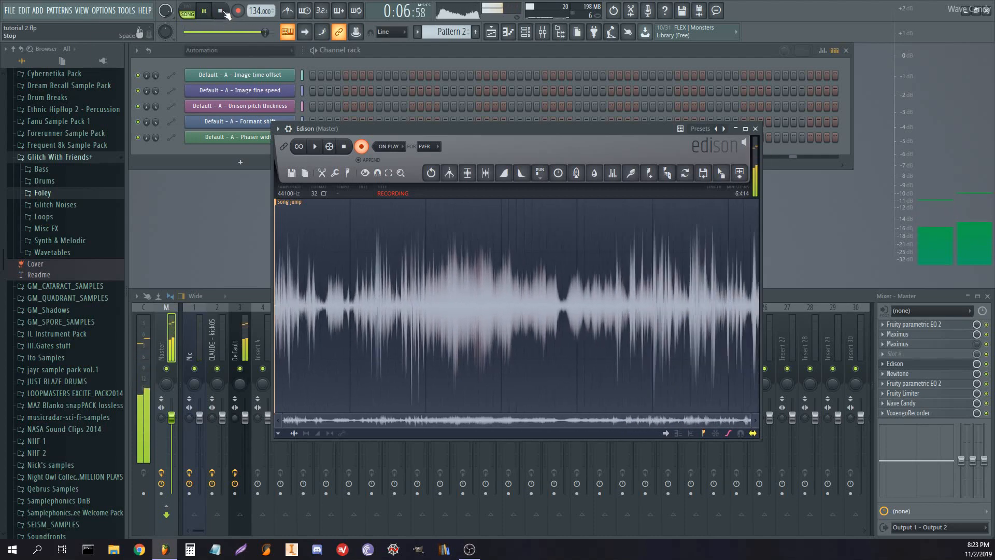
left_click(220, 11)
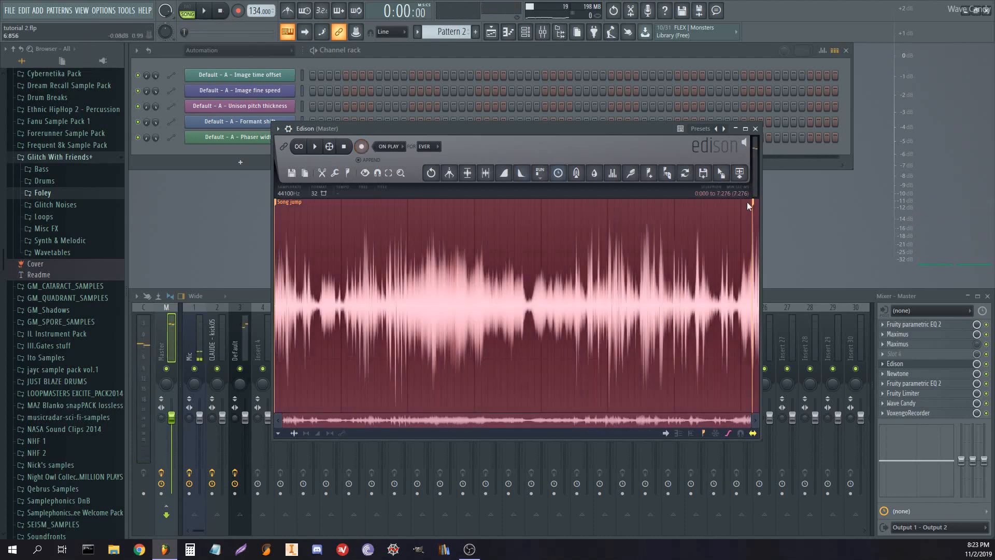
left_click_drag(747, 203, 755, 204)
key("Delete")
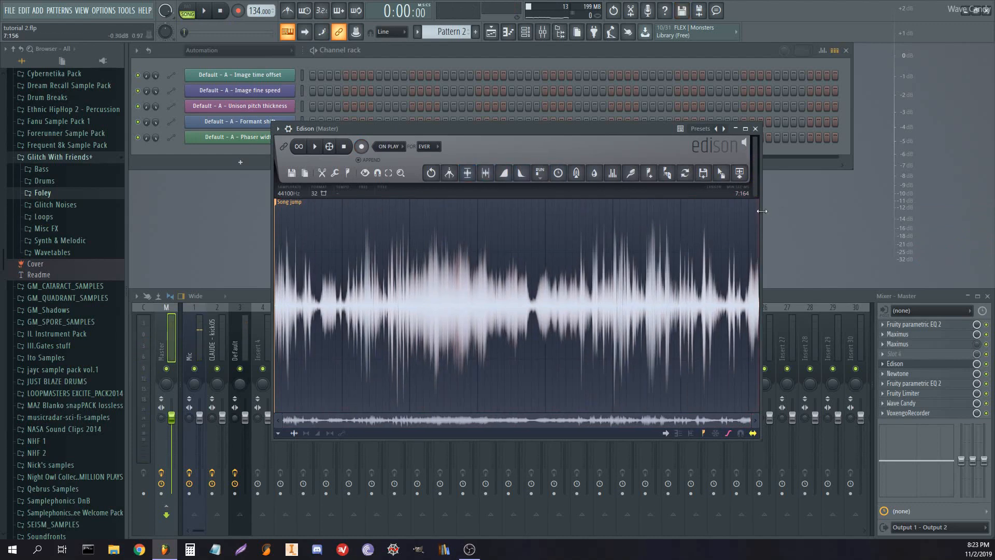
- Narrow the Edison window and place the recorded sample on playlist Track 1 starting at bar 5
left_click_drag(762, 211, 642, 211)
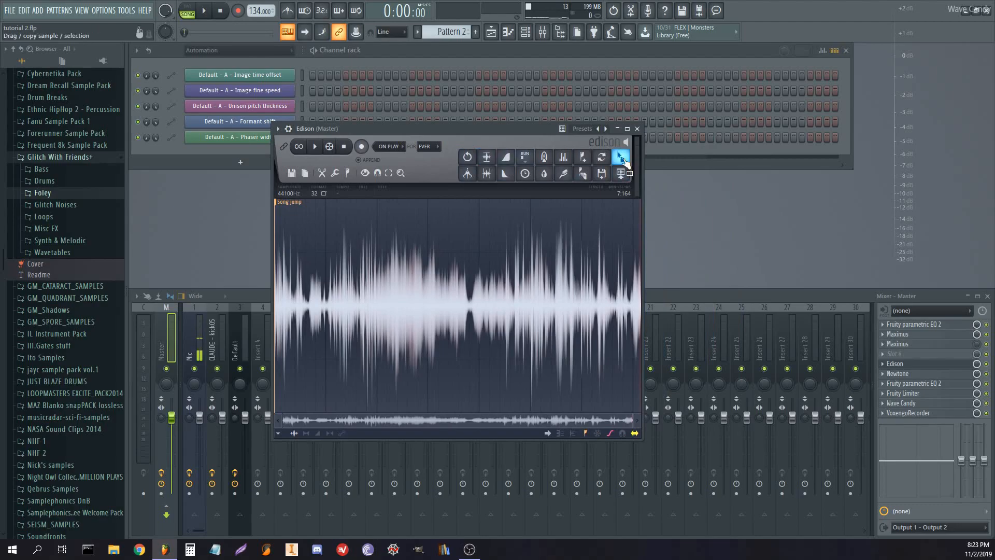
left_click_drag(623, 159, 535, 54)
scroll(491, 110, "right", 3)
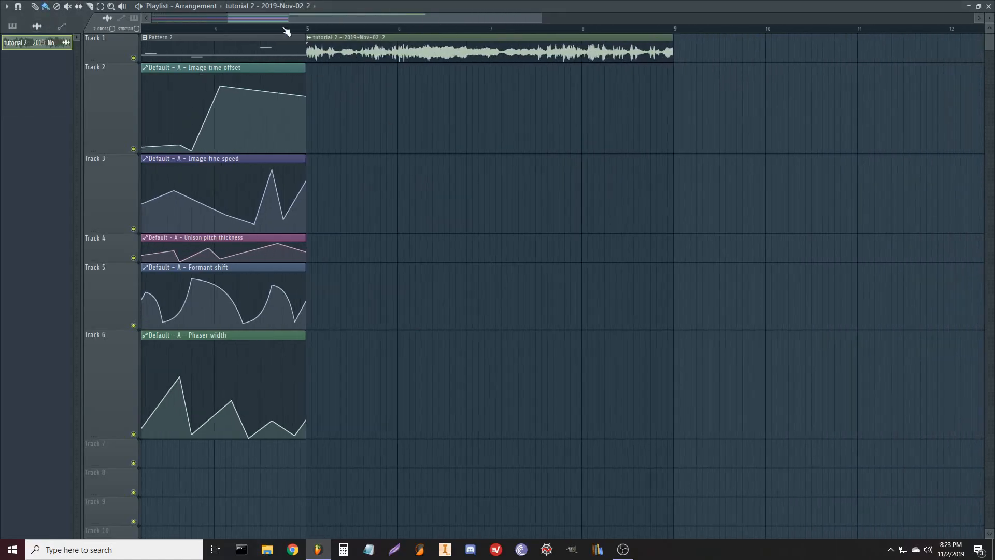
- Play the recorded audio clip from bar 5 in the playlist to check it, and stop playback
left_click(308, 29)
key("space")
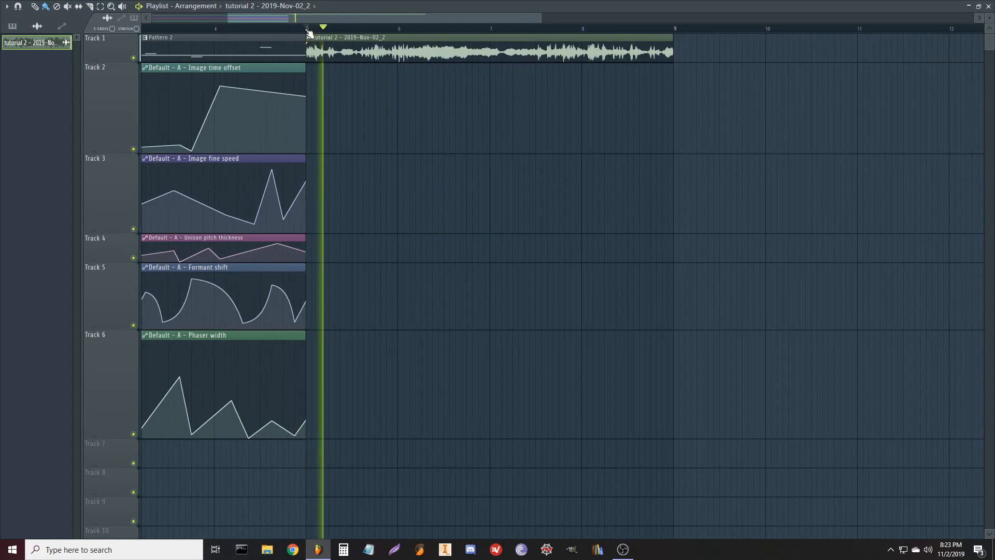
scroll(384, 32, "up", 3)
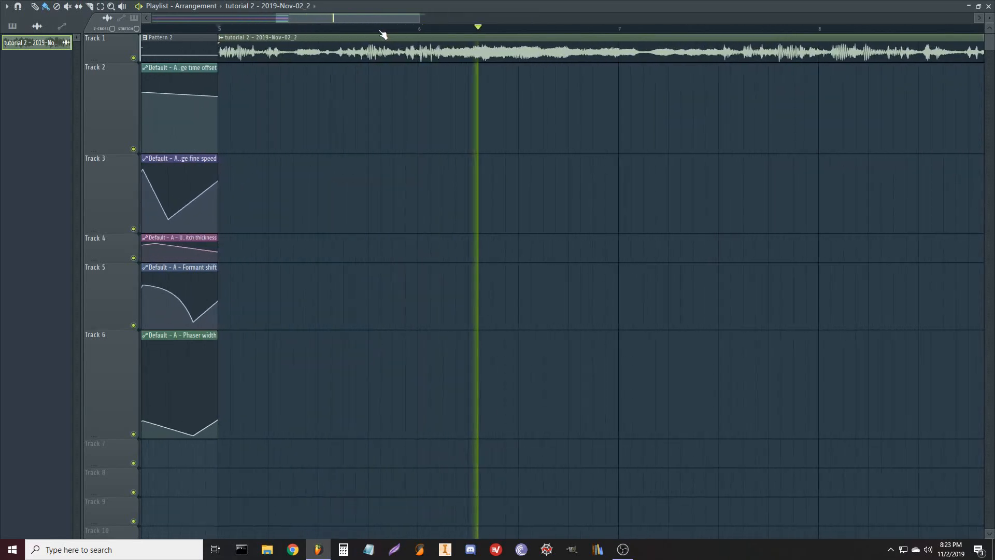
scroll(381, 31, "down", 2)
scroll(383, 35, "down", 1)
scroll(383, 34, "up", 4)
key("space")
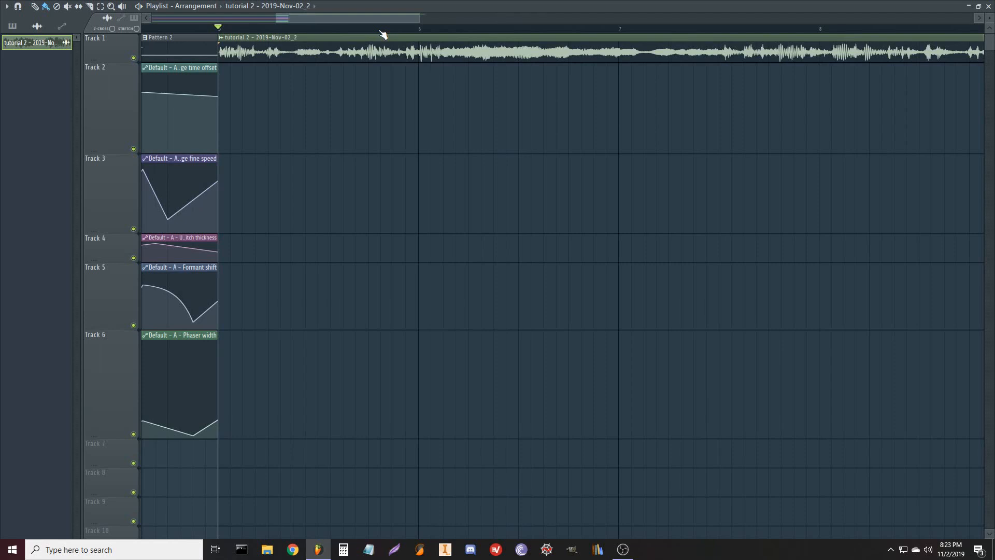
scroll(383, 35, "down", 3)
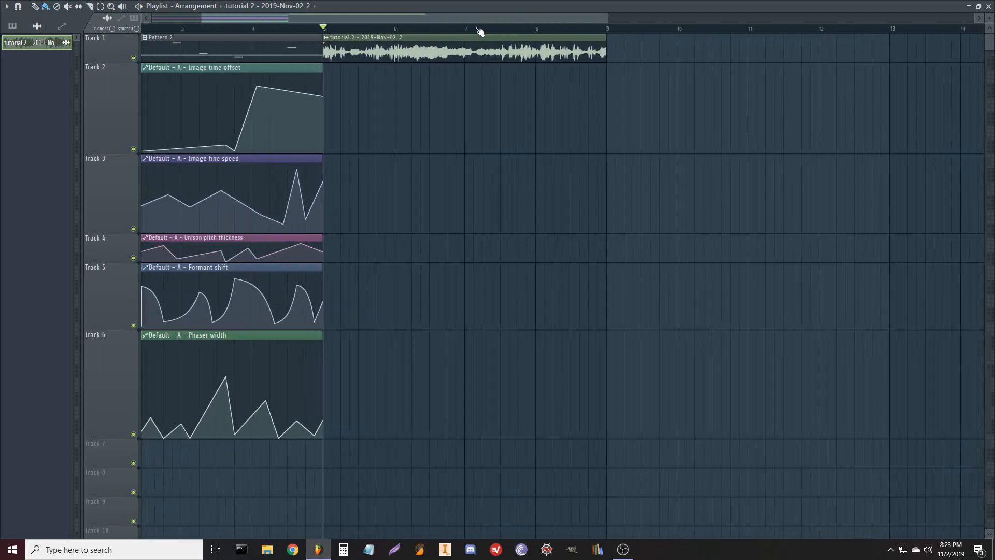
left_click_drag(343, 20, 290, 21)
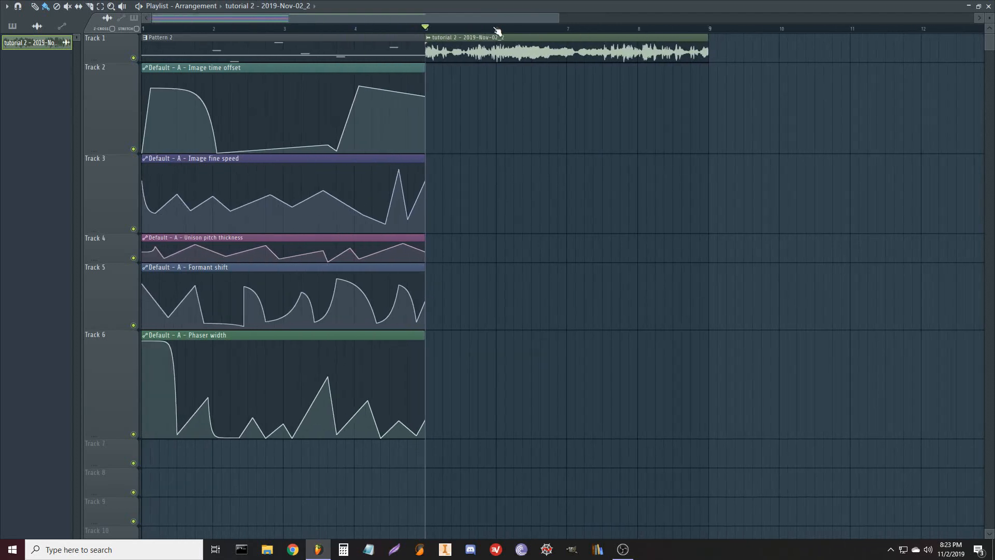
scroll(496, 31, "up", 3)
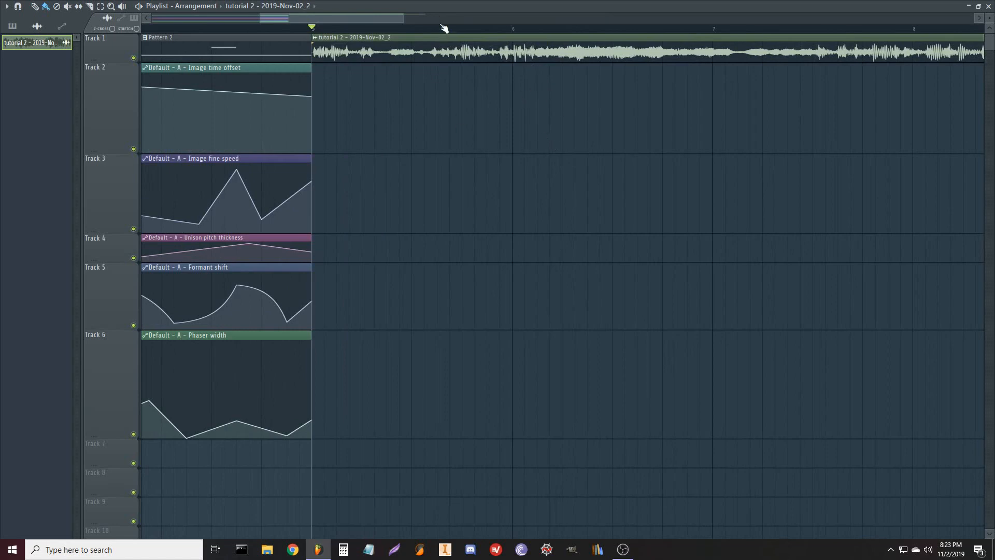
scroll(444, 32, "down", 4)
scroll(466, 39, "down", 1)
scroll(607, 32, "down", 1)
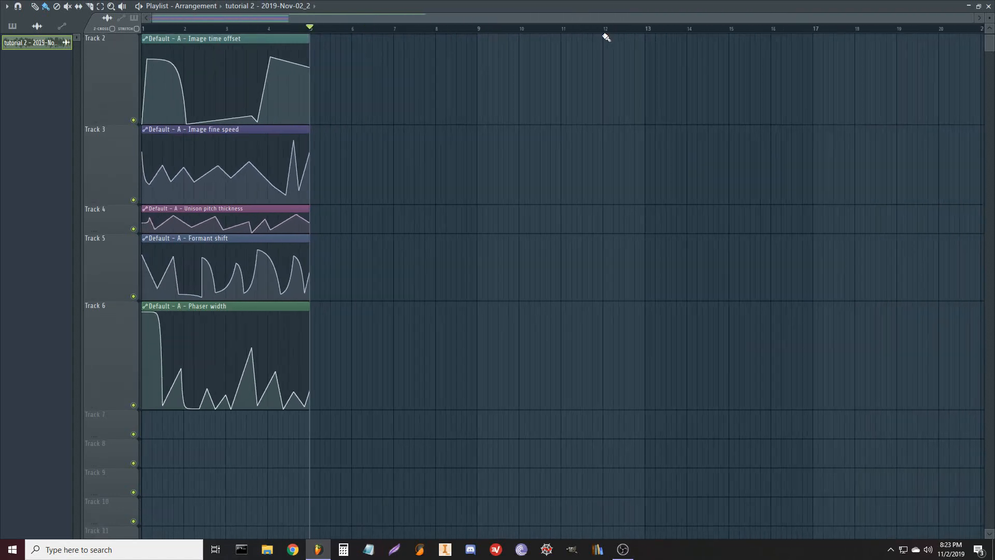
scroll(606, 32, "down", 1)
scroll(518, 78, "up", 1)
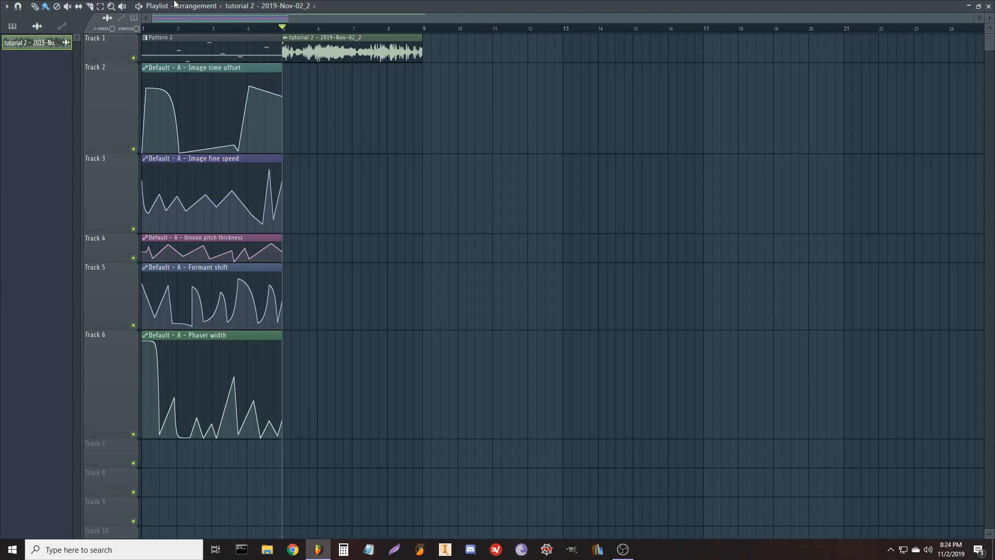
- View the Sound Design arrangement, return to the main Arrangement and inspect the recorded audio clip on Track 1
left_click(207, 7)
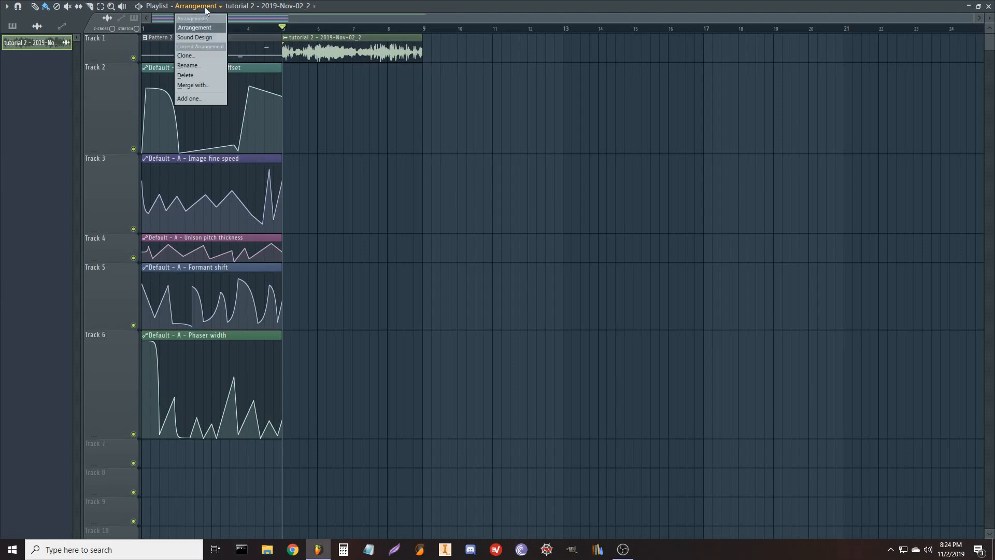
left_click(195, 37)
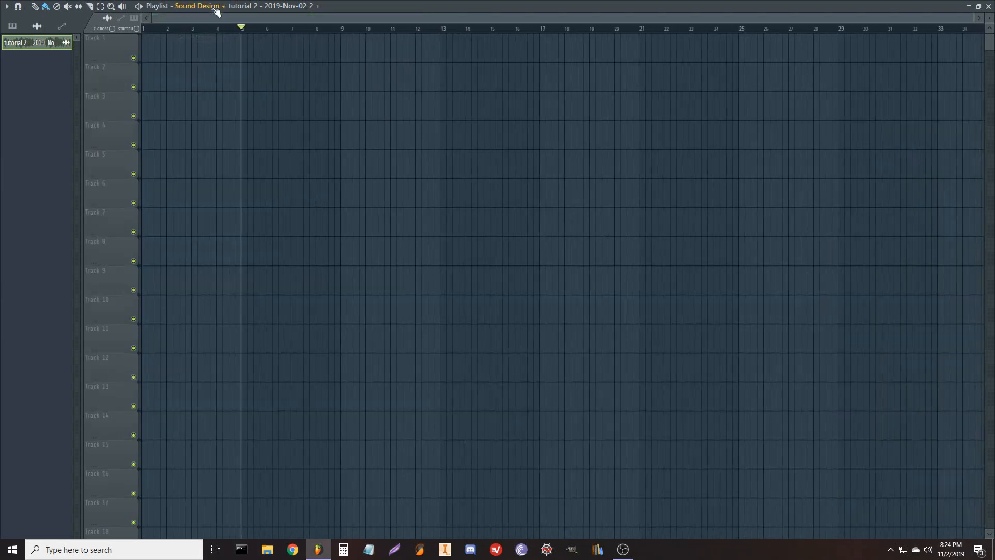
left_click(215, 10)
left_click(204, 27)
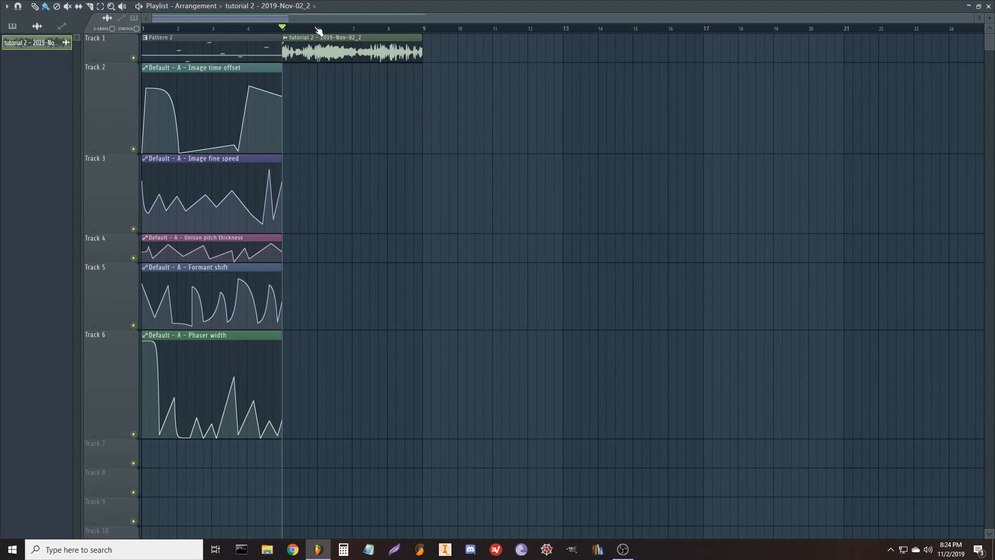
scroll(317, 29, "up", 4)
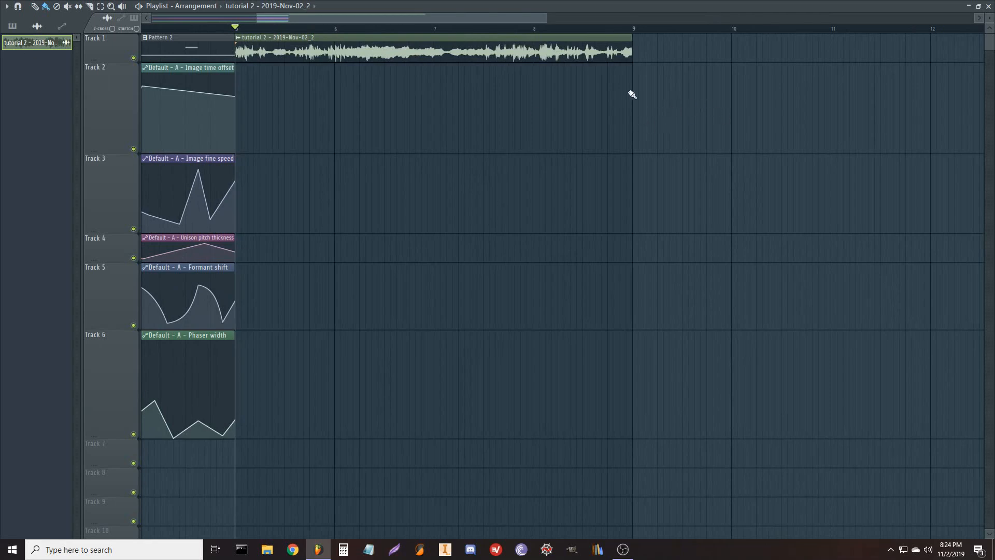
scroll(453, 34, "down", 4)
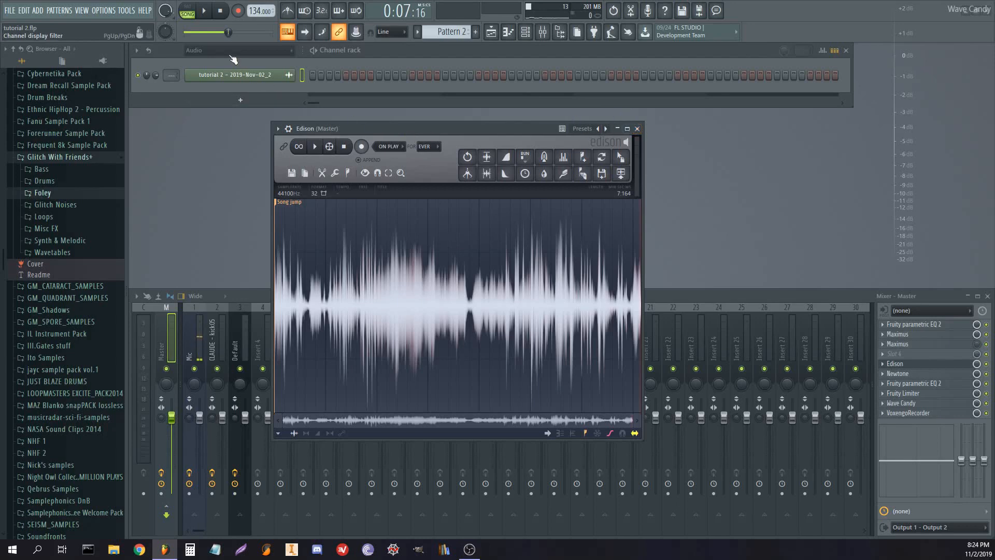
- Show the Fuckery channel group and load the Edison recording into its Fruity Granulizer channel
left_click_drag(372, 132, 526, 132)
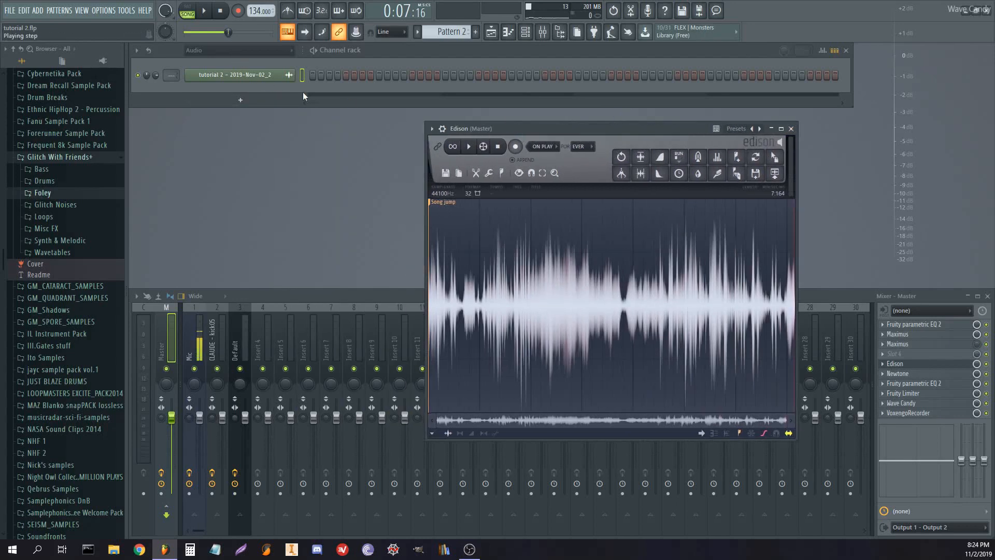
left_click(228, 55)
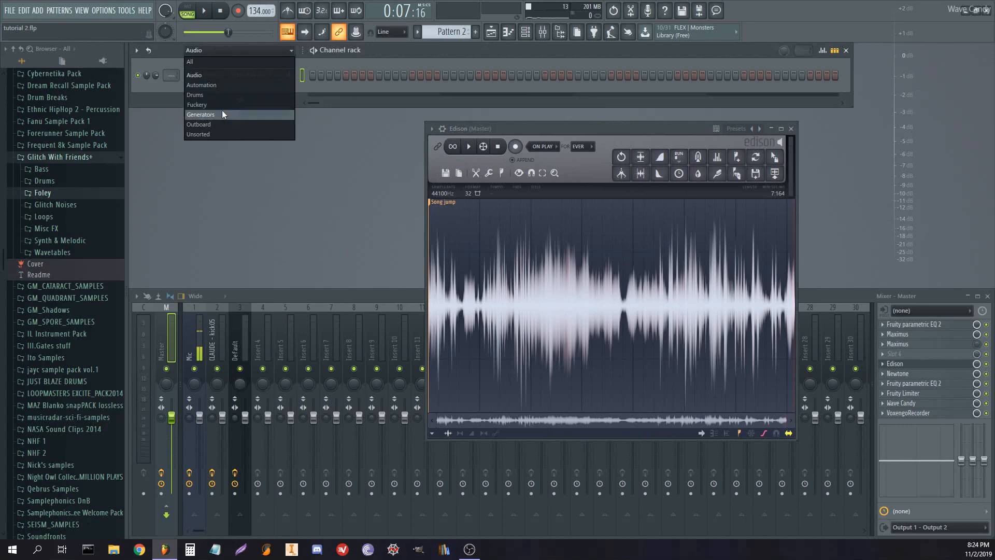
left_click(225, 106)
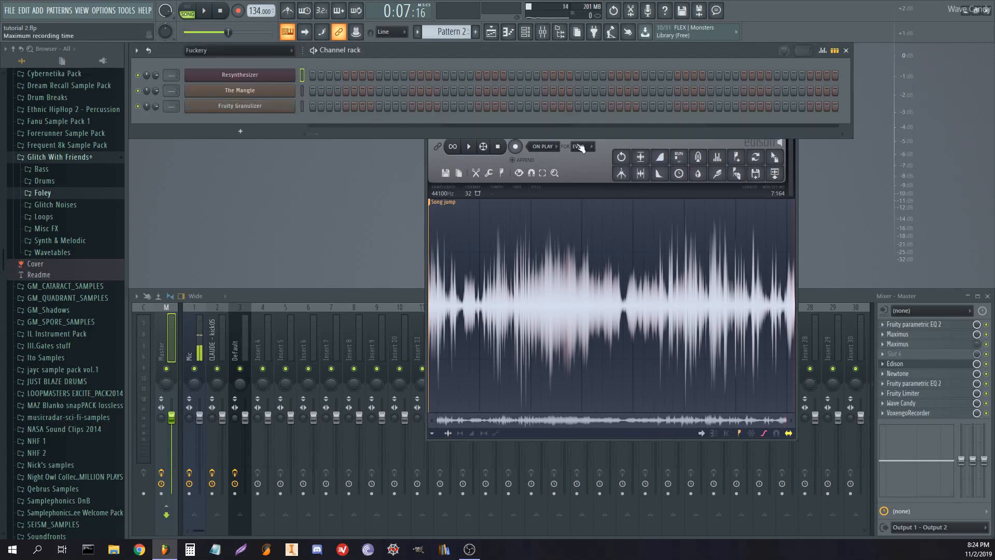
left_click_drag(790, 161, 213, 106)
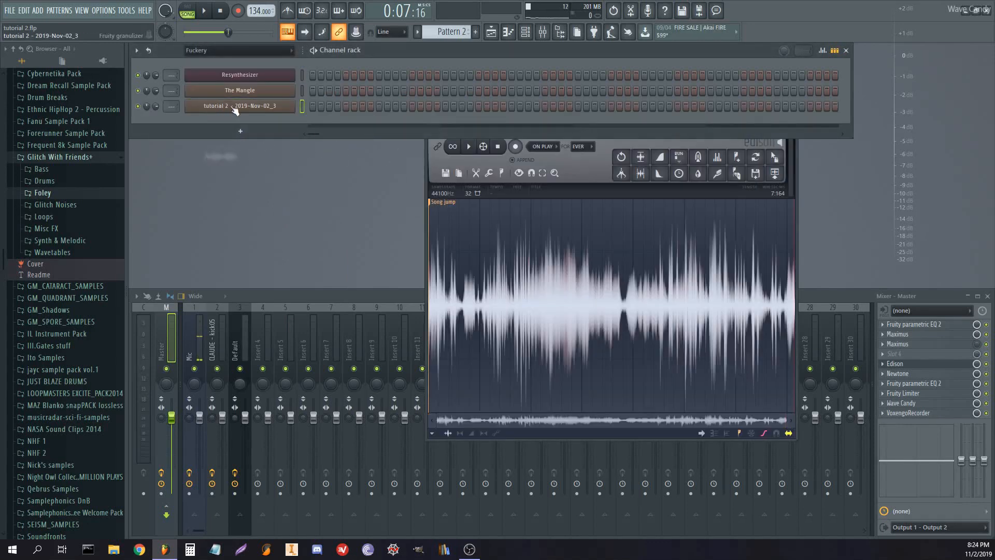
- Place a new Pattern 3 clip on playlist Track 1 at bar 13 and select the time range from bar 13 to bar 17
left_click(475, 32)
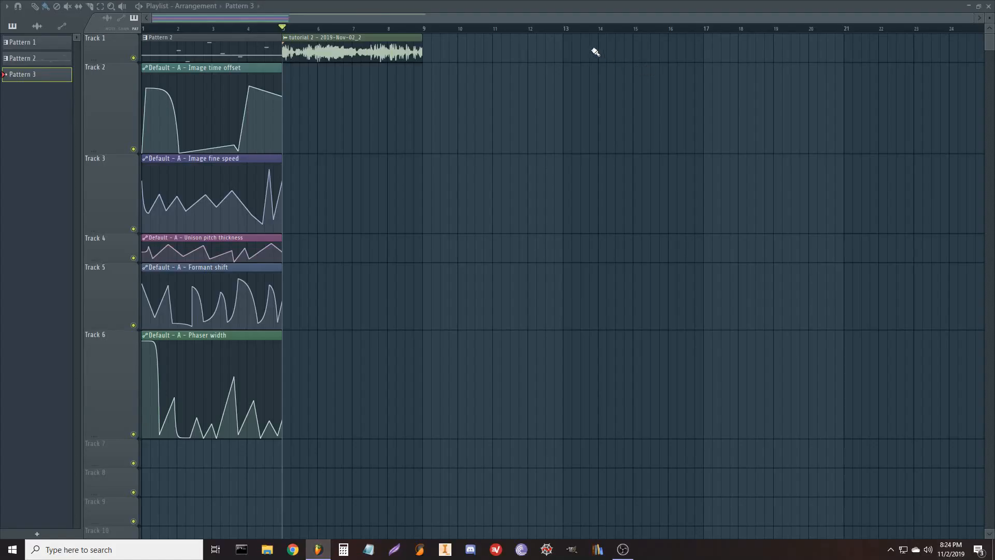
left_click(594, 52)
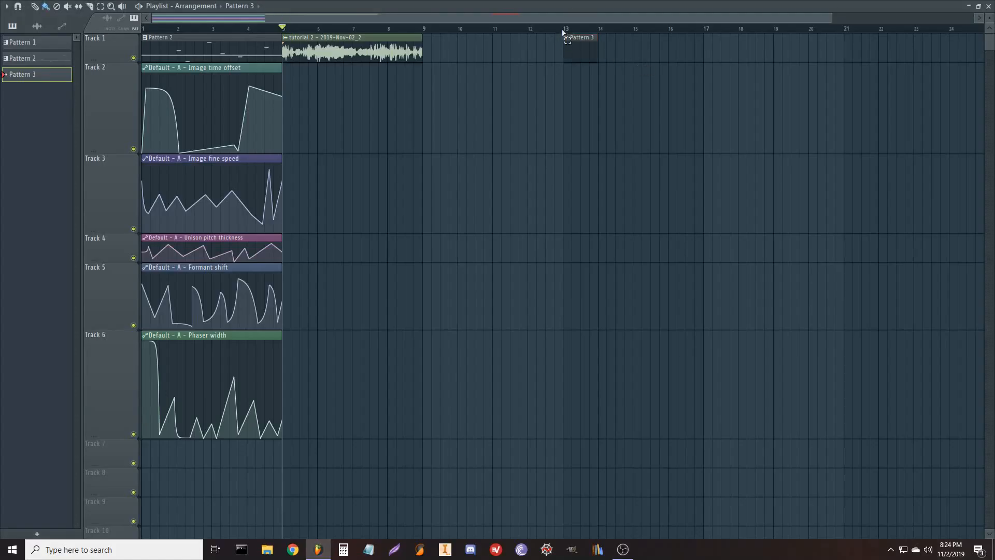
left_click_drag(567, 33, 710, 46)
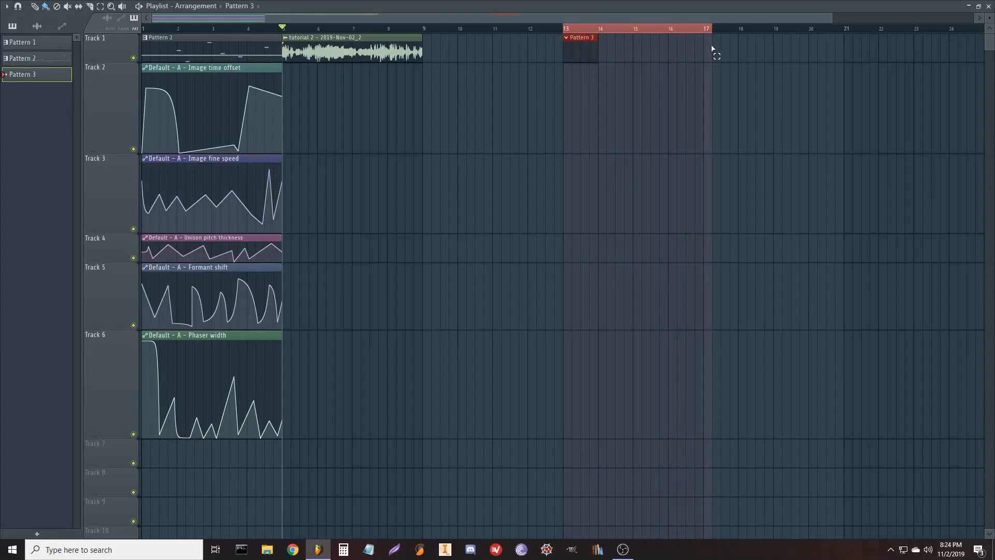
key("space")
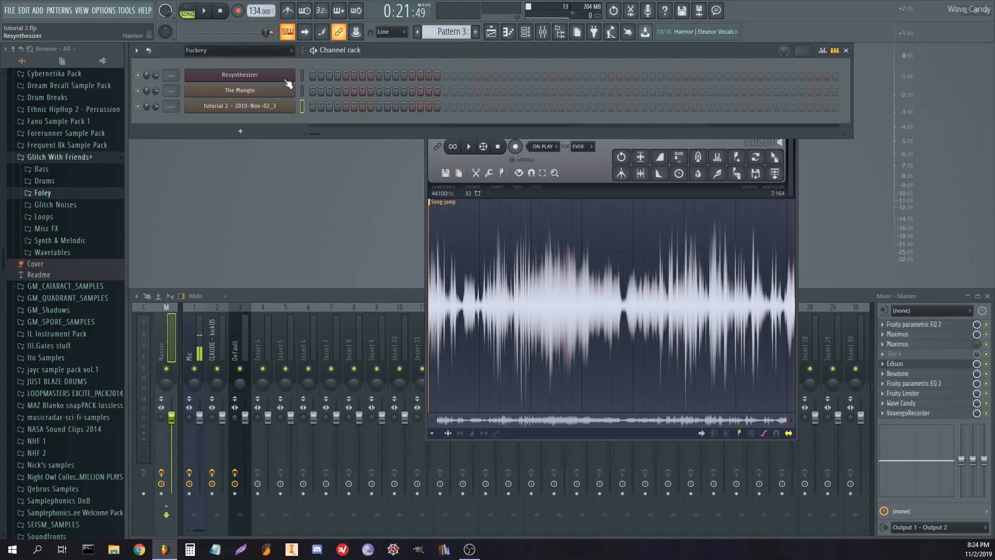
- Draw a four-bar C5 note from bar 1 to bar 5 in the Granulizer channel's piano roll for Pattern 3
left_click(324, 105)
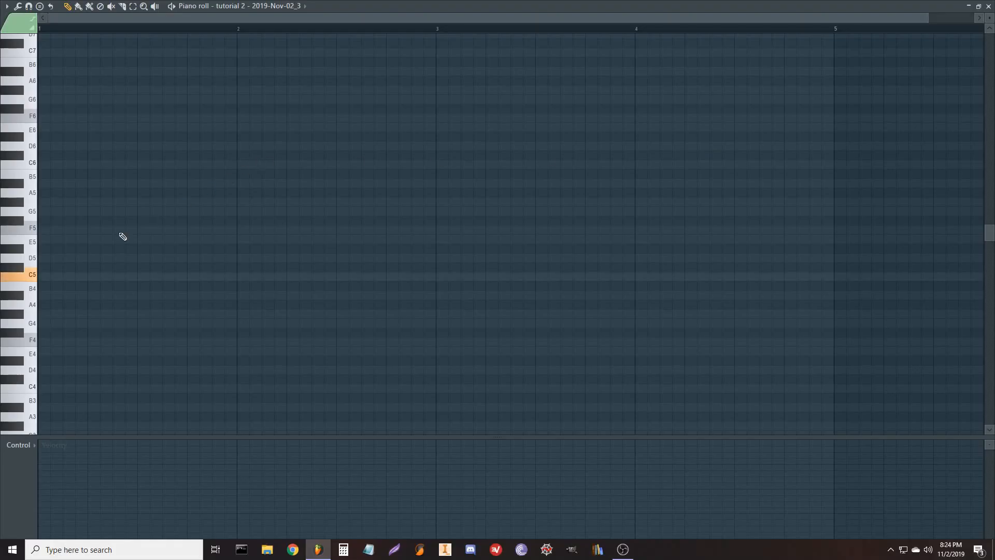
left_click(42, 276)
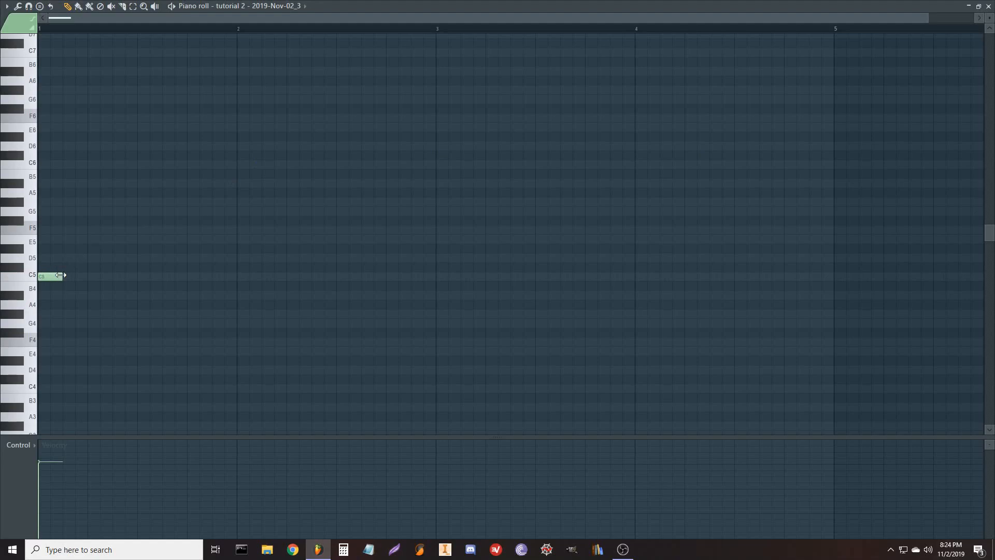
left_click_drag(63, 276, 834, 291)
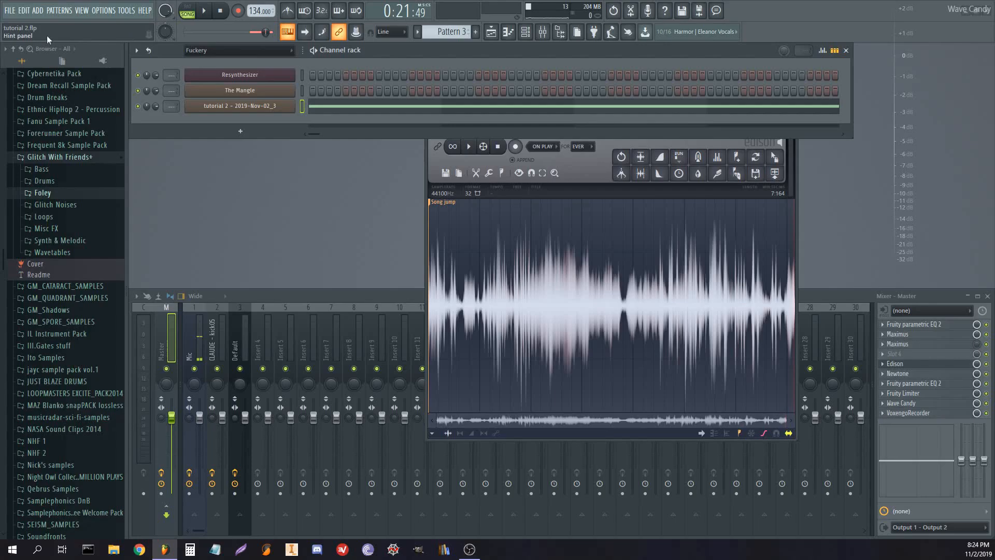
- Create automation clips for the Granulizer's grain attack, grain hold, grain spacing and wave spacing
left_click(267, 109)
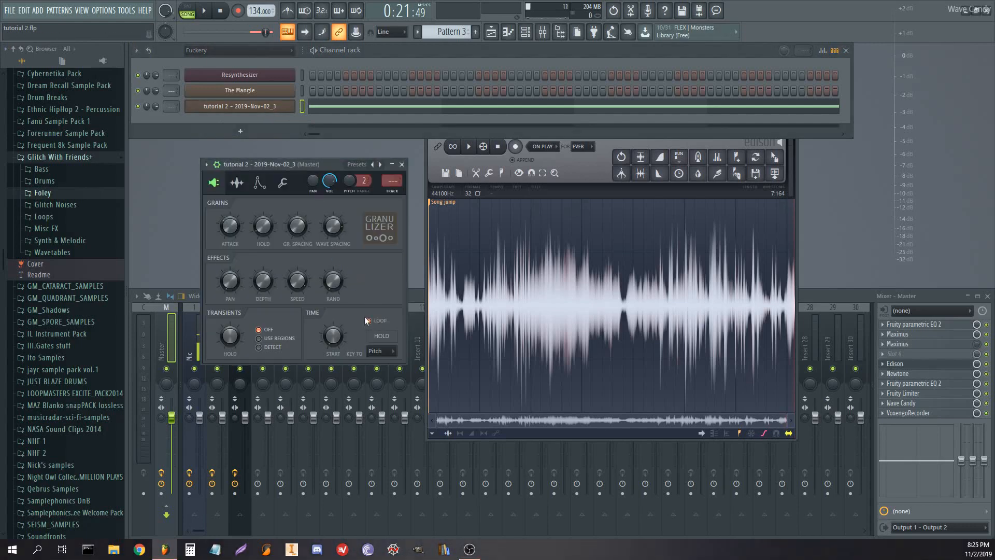
right_click(236, 233)
left_click(260, 302)
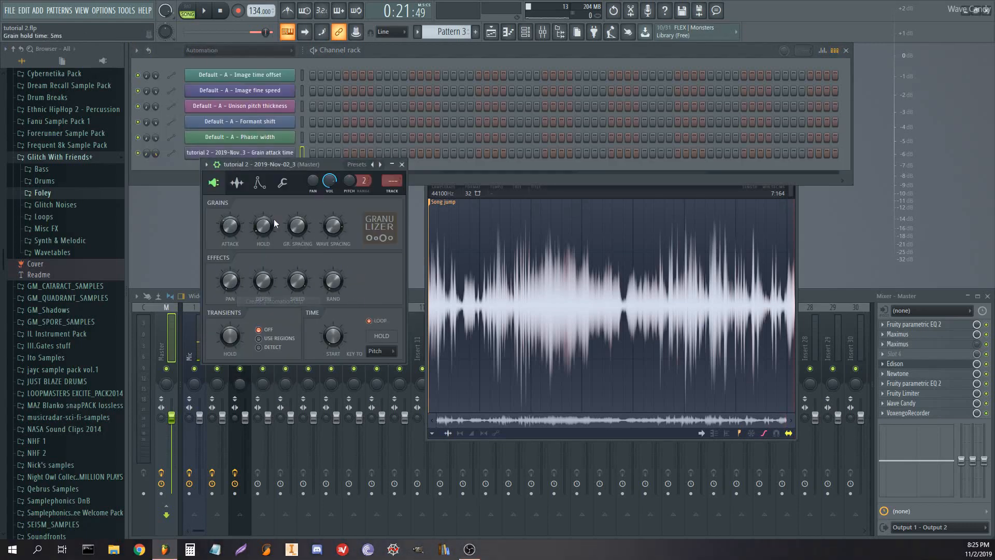
right_click(263, 228)
left_click(288, 302)
right_click(297, 226)
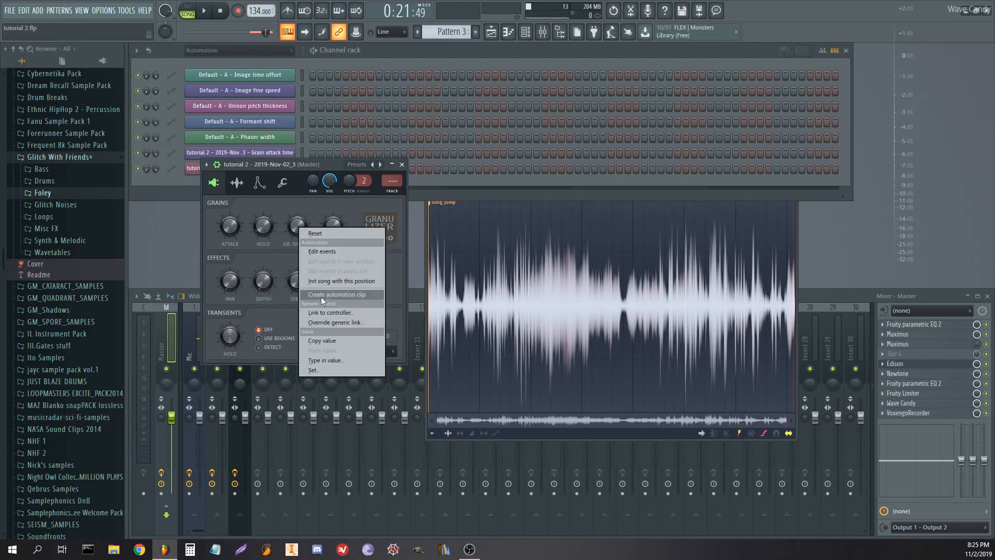
left_click(323, 294)
right_click(332, 232)
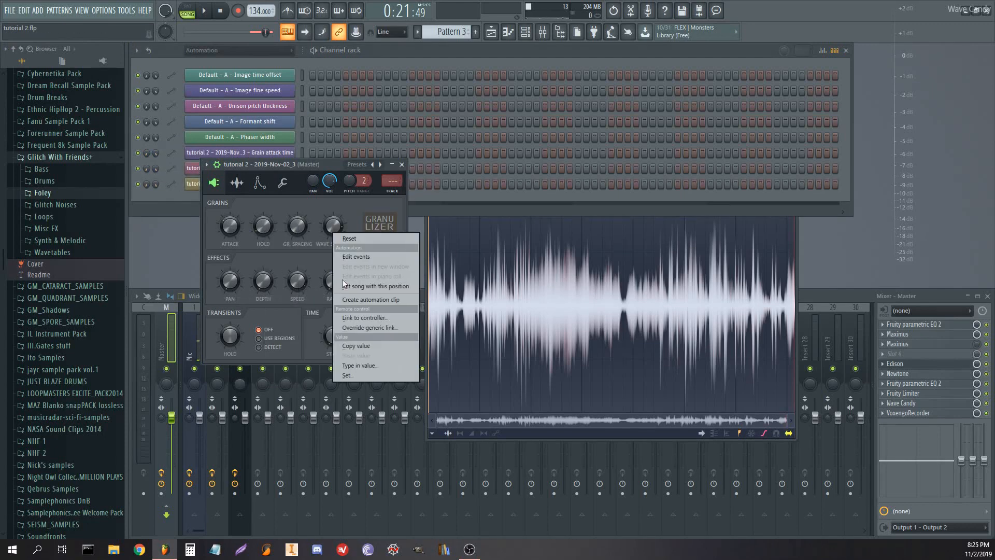
left_click(353, 298)
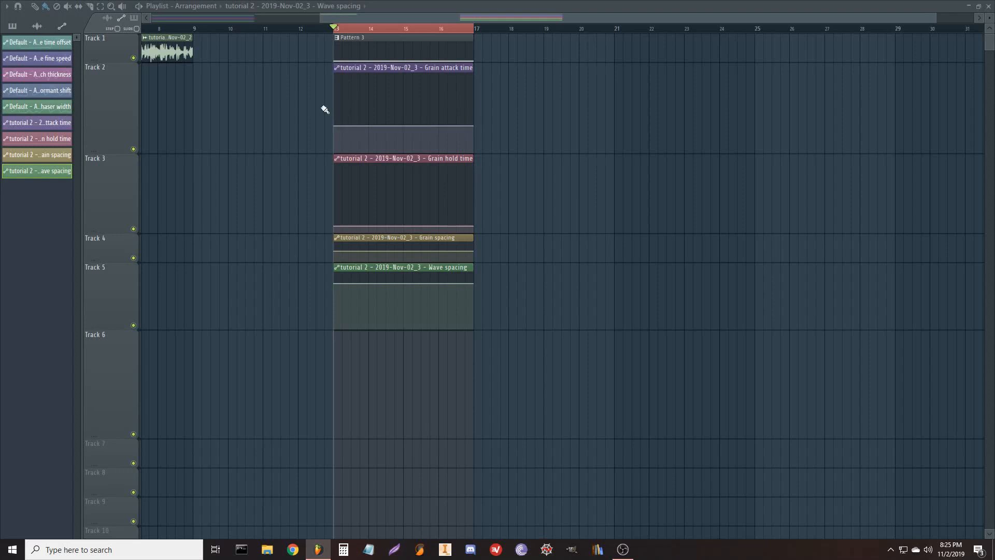
- Shorten playlist Tracks 2 and 3, make Track 4 taller, and add a low point early in bar 13 of the Wave spacing automation
left_click_drag(131, 153, 126, 110)
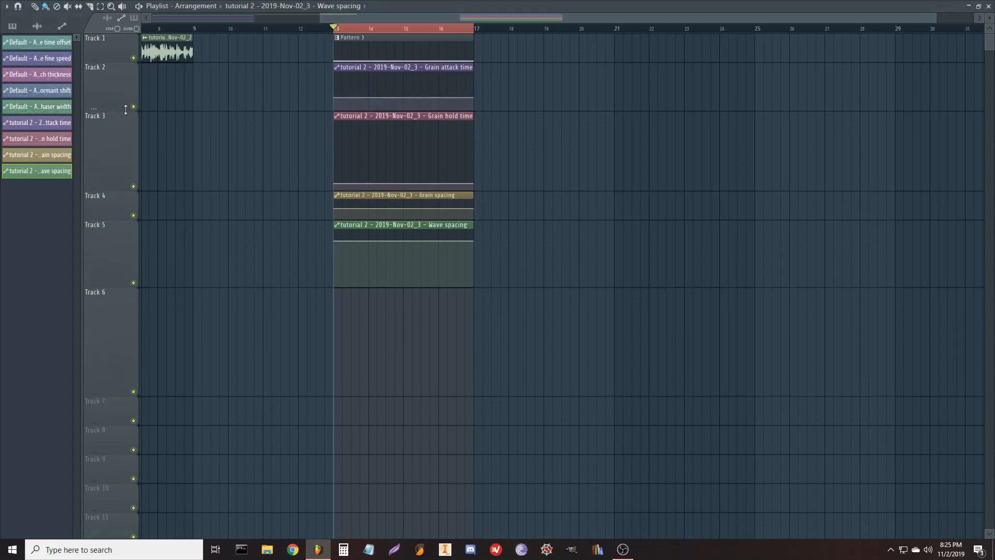
left_click_drag(107, 190, 106, 244)
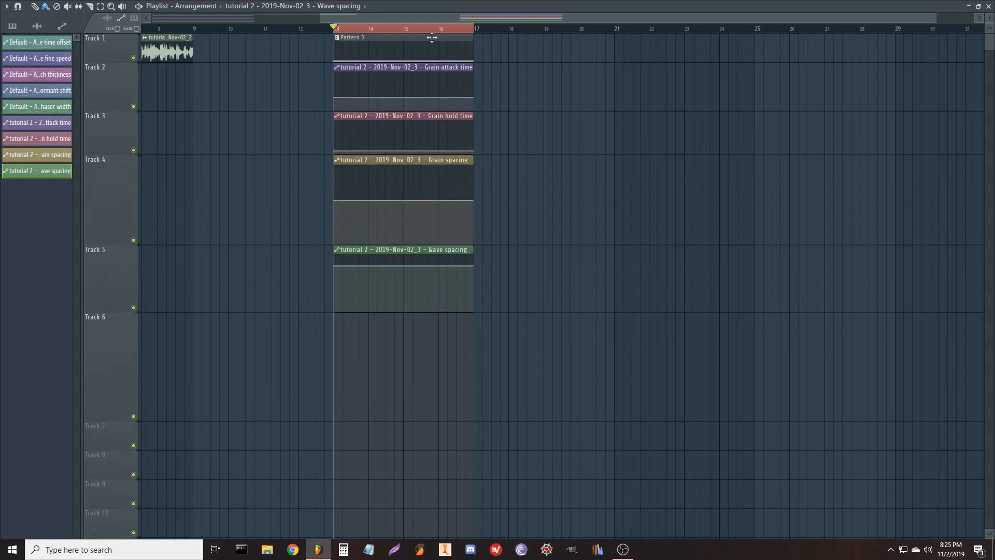
scroll(376, 34, "up", 3)
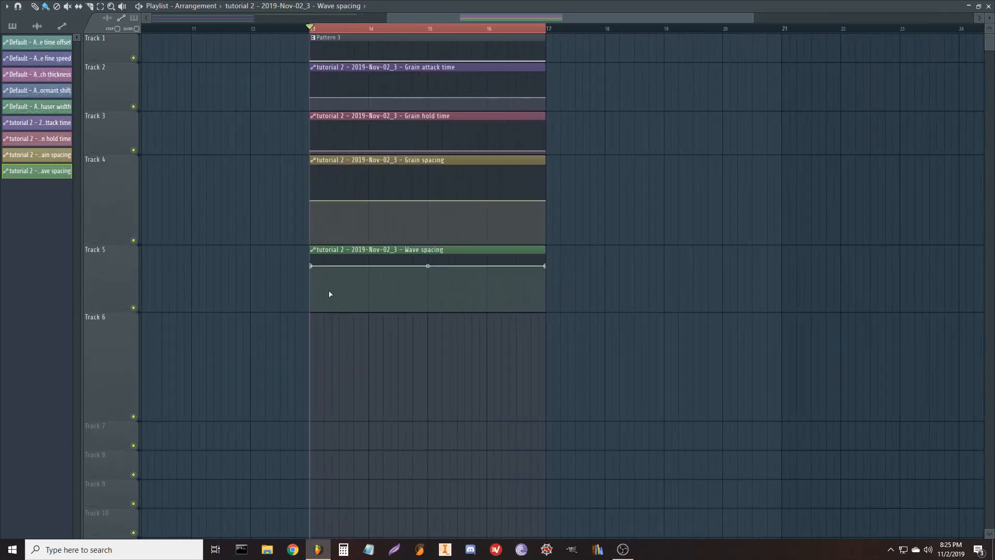
left_click(351, 307)
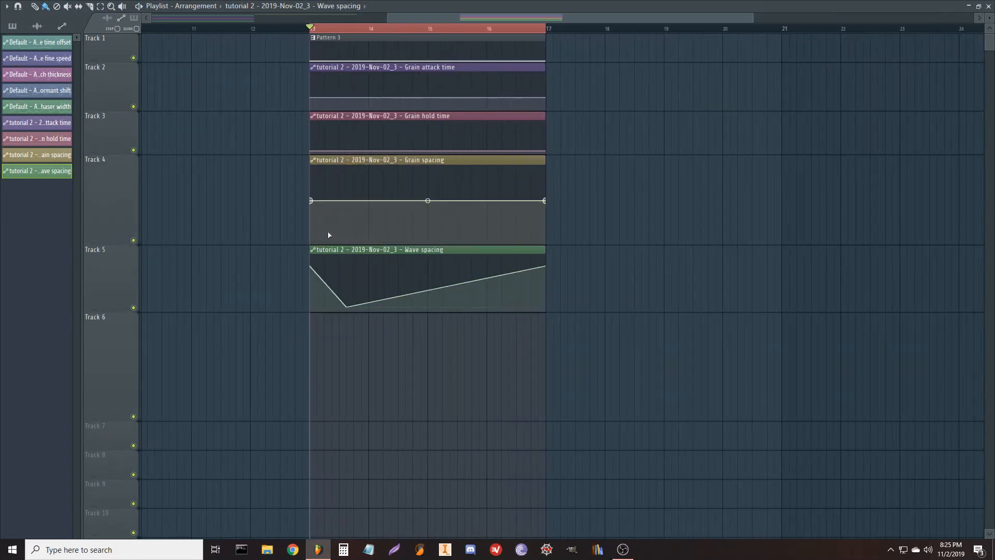
- Shape the Grain spacing automation with a lowered start, shrinking peaks through bars 13 to 15 and a tall peak in bar 16
left_click_drag(311, 201, 311, 232)
left_click(339, 206)
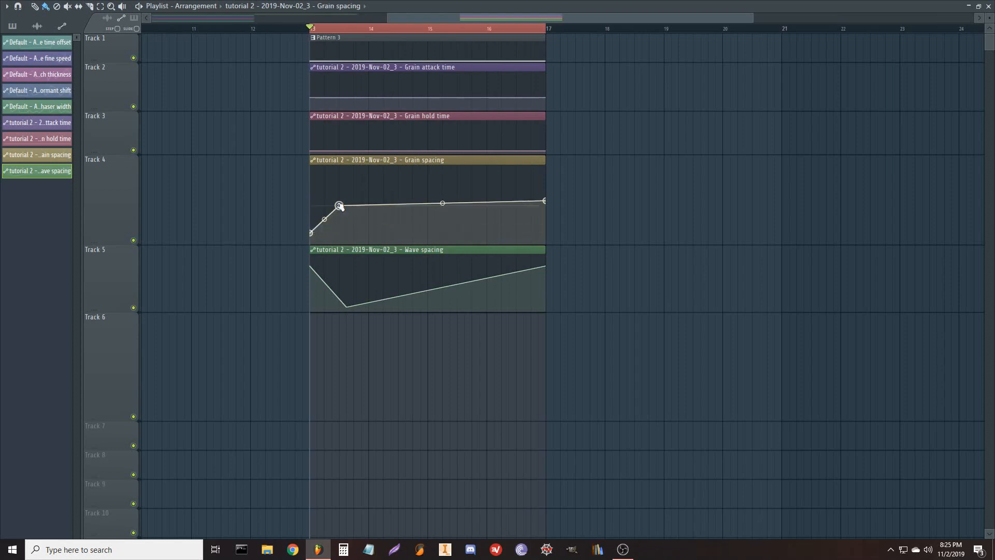
left_click(369, 242)
left_click(398, 225)
left_click(435, 243)
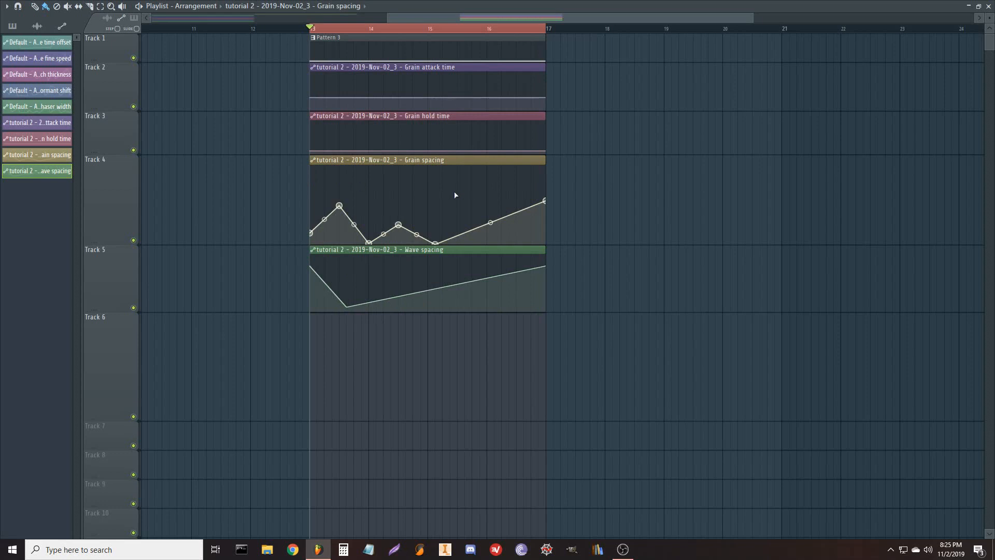
right_click(450, 234)
right_click(472, 242)
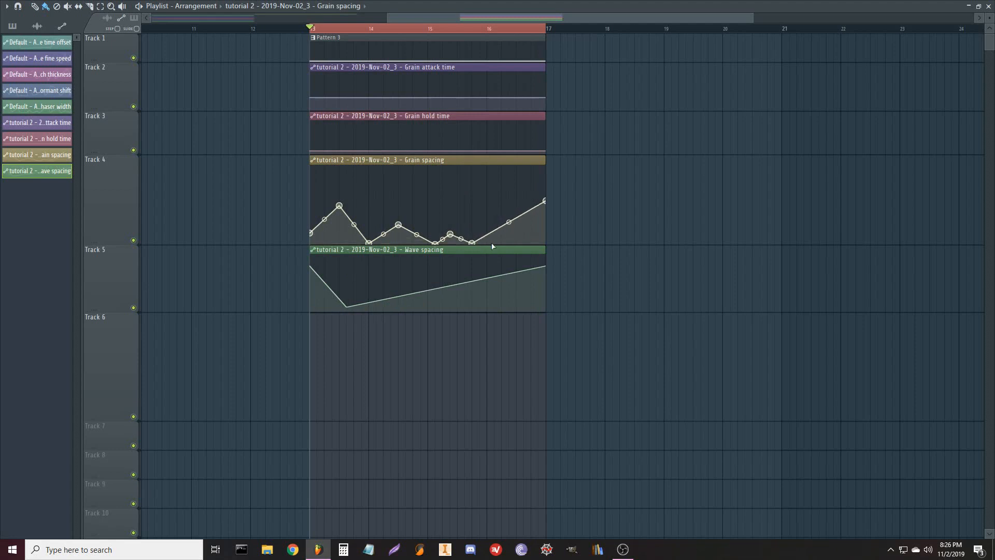
right_click(492, 243)
right_click(509, 206)
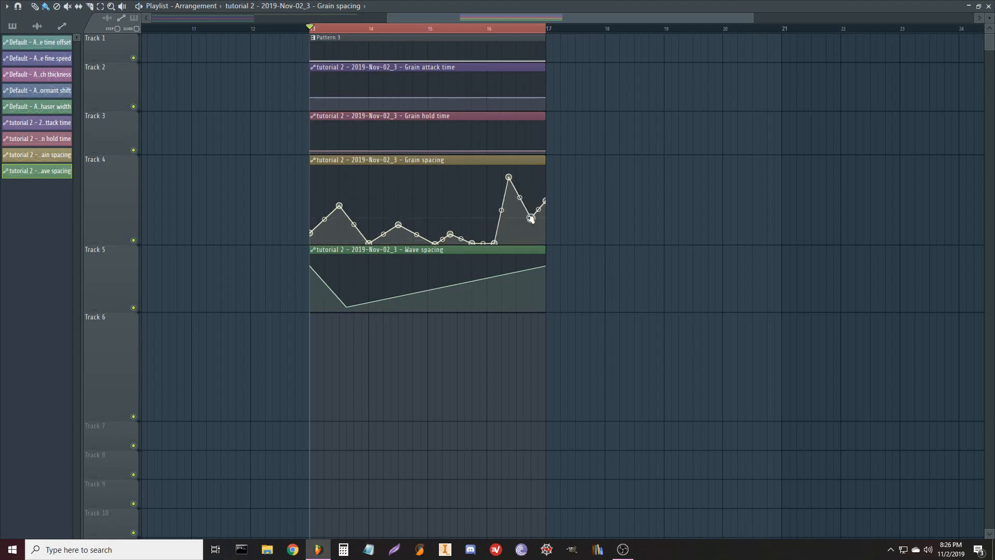
left_click_drag(530, 219, 530, 198)
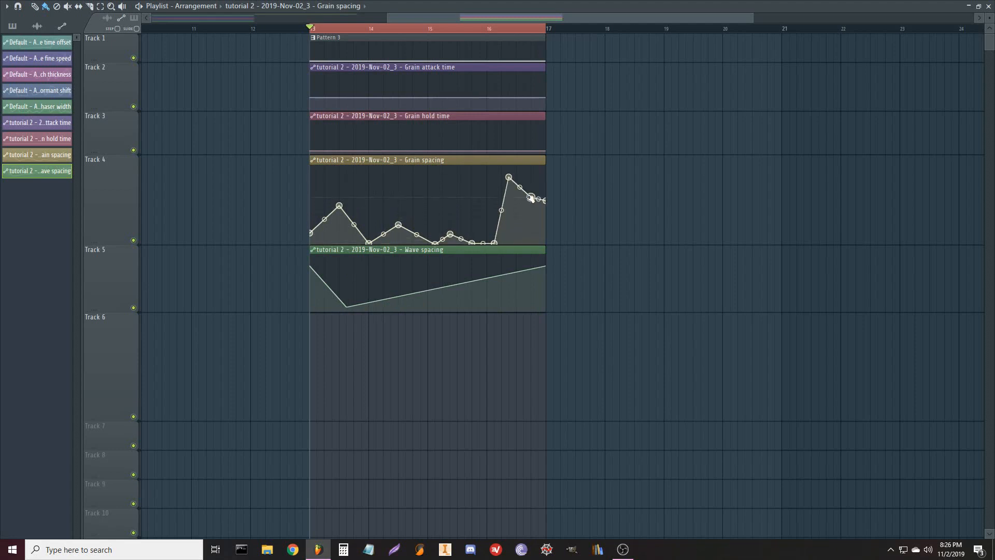
- Extend the Wave spacing automation with a sharp peak in bar 13, low points through bars 14 and 15, and a tall spike before bar 16
right_click(383, 296)
right_click(421, 309)
right_click(442, 309)
right_click(472, 311)
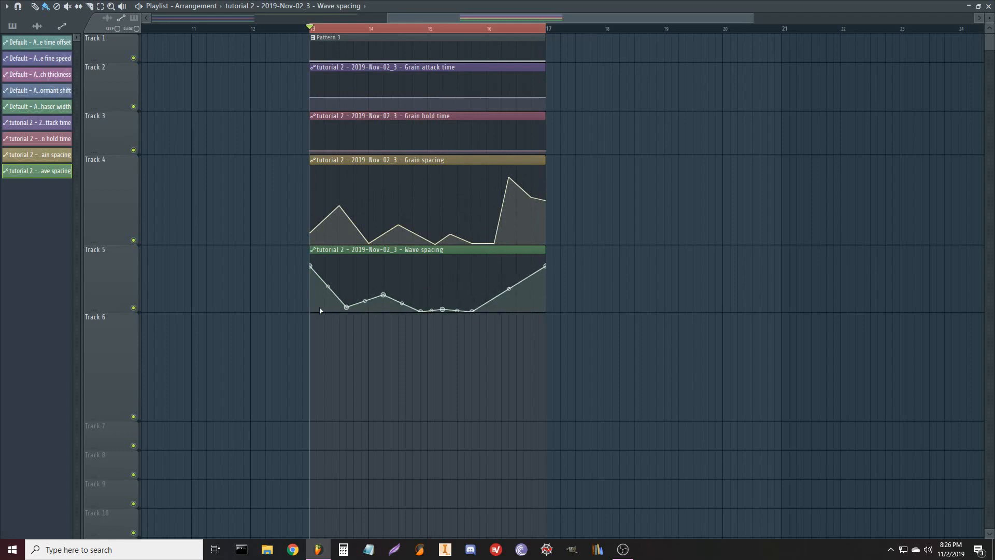
left_click_drag(339, 264, 332, 261)
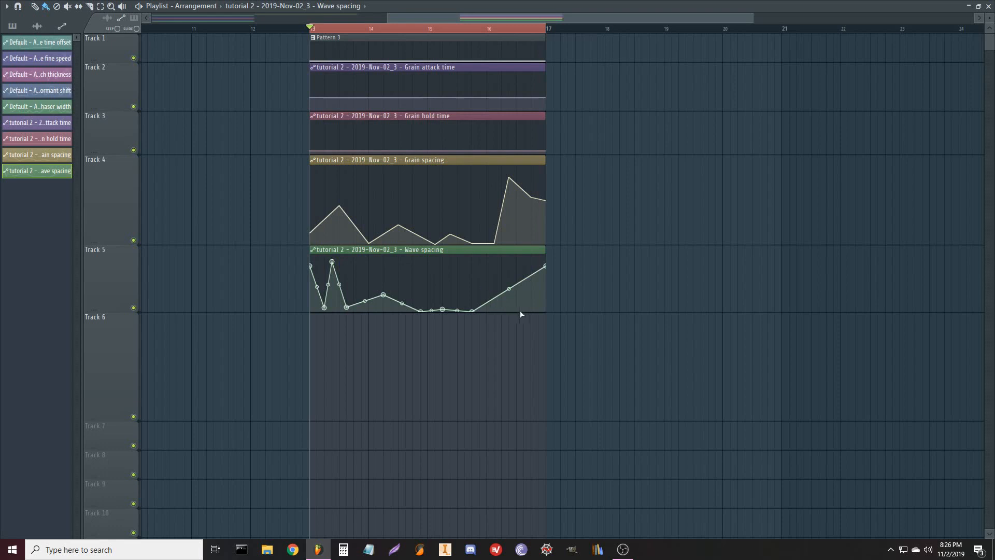
right_click(479, 266)
right_click(501, 310)
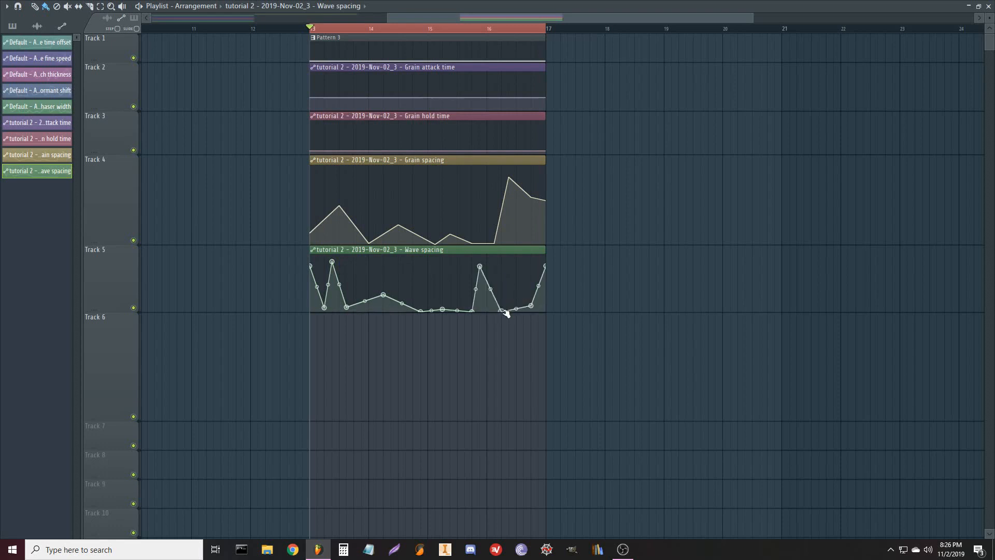
- Shape the Grain hold time automation into alternating peaks and dips from bar 13 to bar 17
right_click(332, 133)
right_click(354, 153)
right_click(391, 144)
right_click(421, 151)
right_click(451, 134)
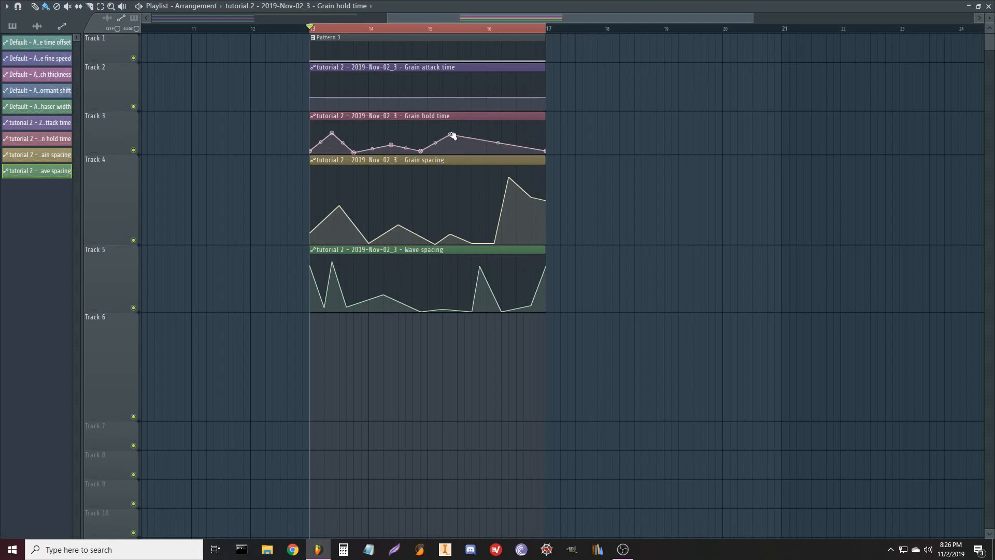
right_click(465, 152)
right_click(531, 137)
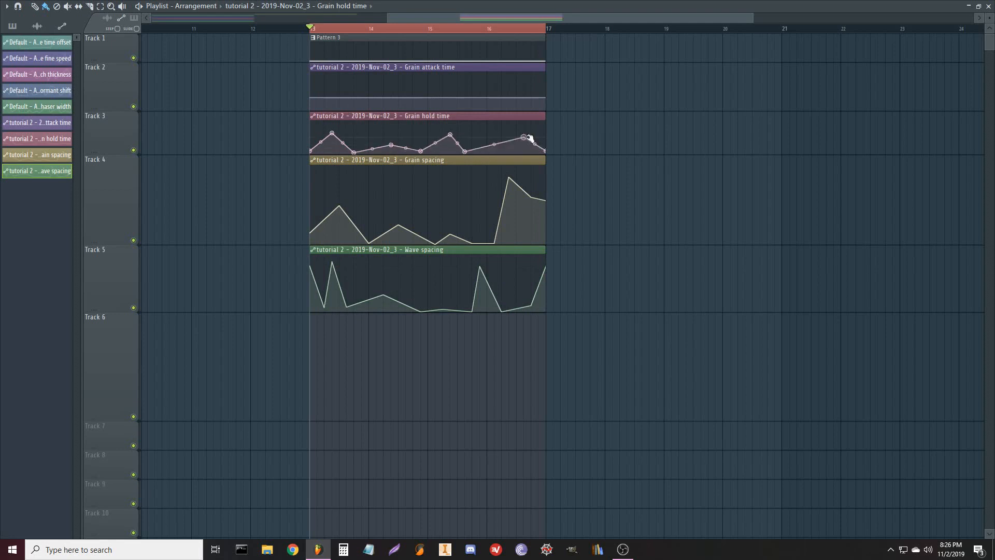
- Shape the Grain attack time automation with a raised start, a dip through bars 13 to 15, a tall peak before bar 16 and smaller closing peaks
left_click_drag(310, 98, 310, 76)
right_click(339, 97)
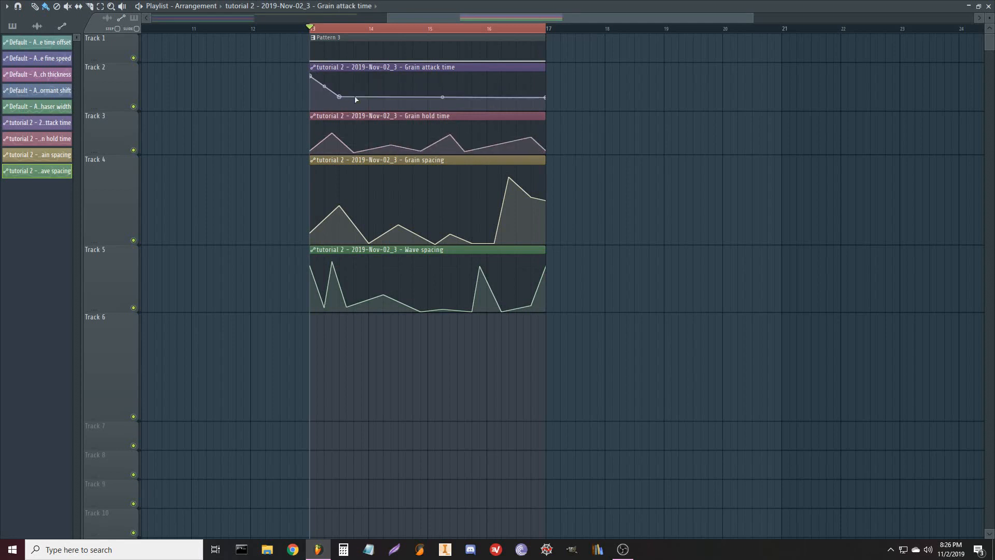
right_click(377, 96)
right_click(391, 107)
right_click(421, 100)
right_click(442, 109)
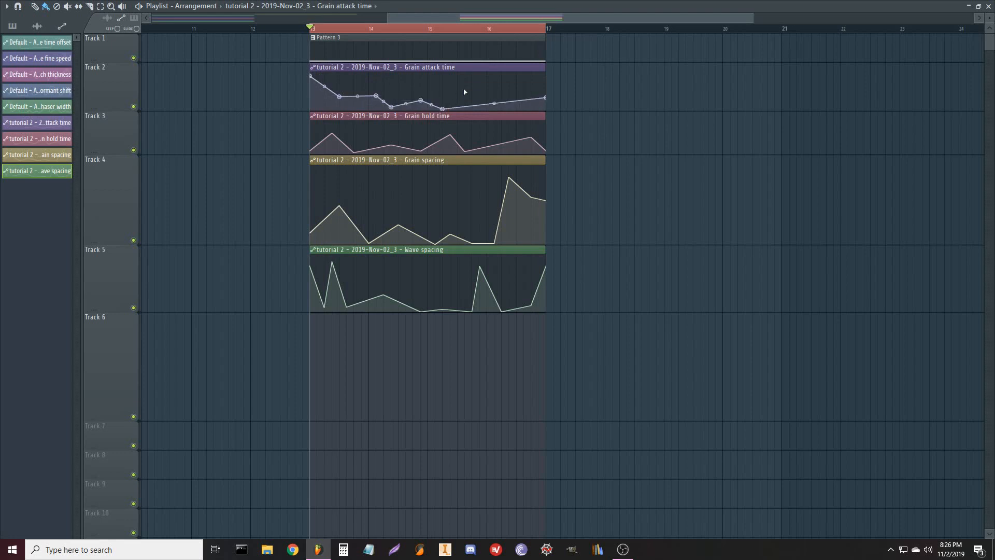
right_click(480, 83)
right_click(487, 109)
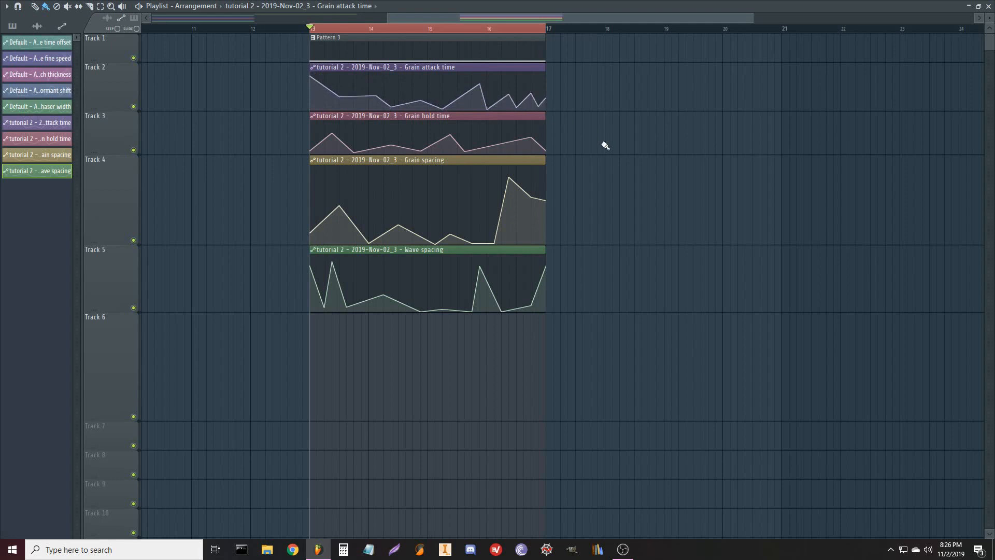
- Play the loop and add two extra peaks with a dip between them to the Wave spacing automation in bar 15
mouse_move(393, 170)
key("space")
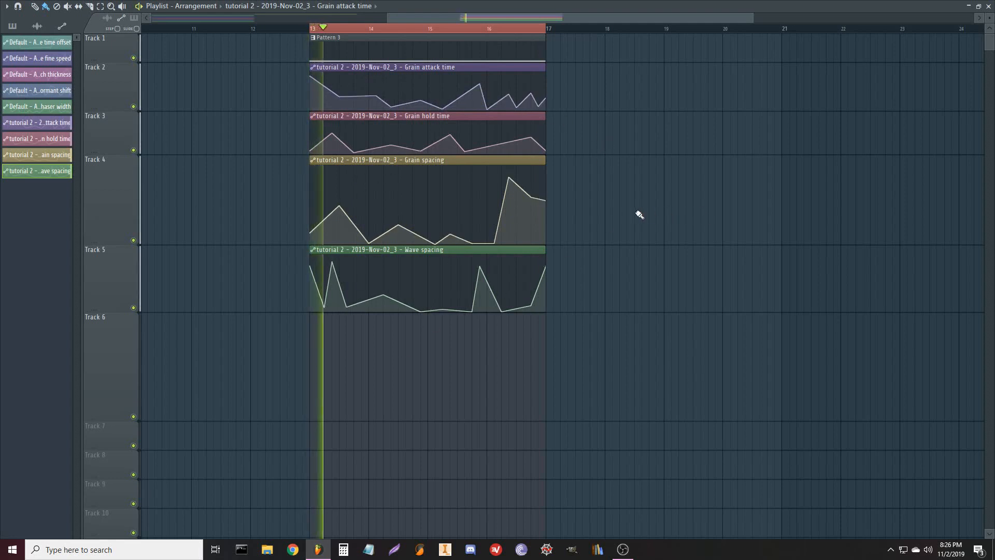
scroll(630, 212, "left", 1)
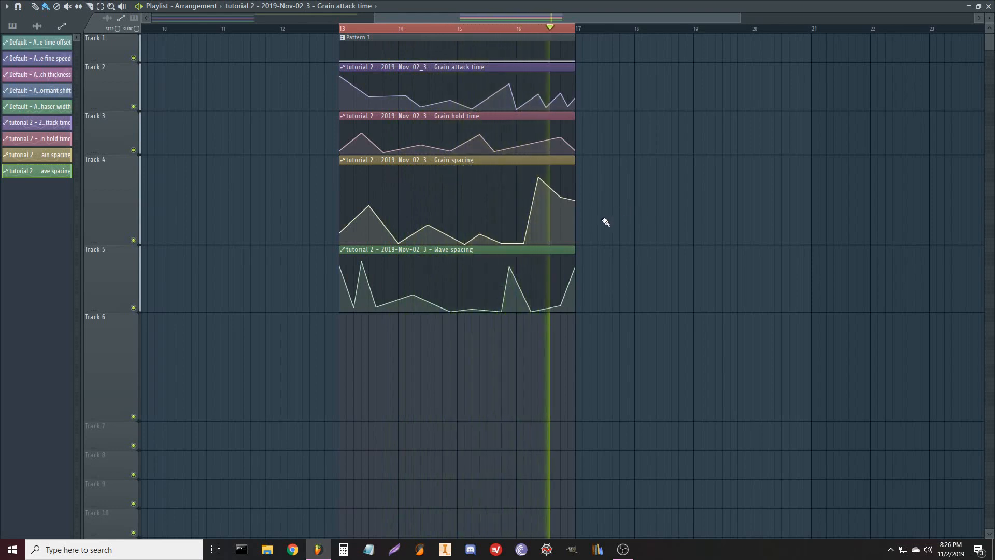
mouse_move(473, 304)
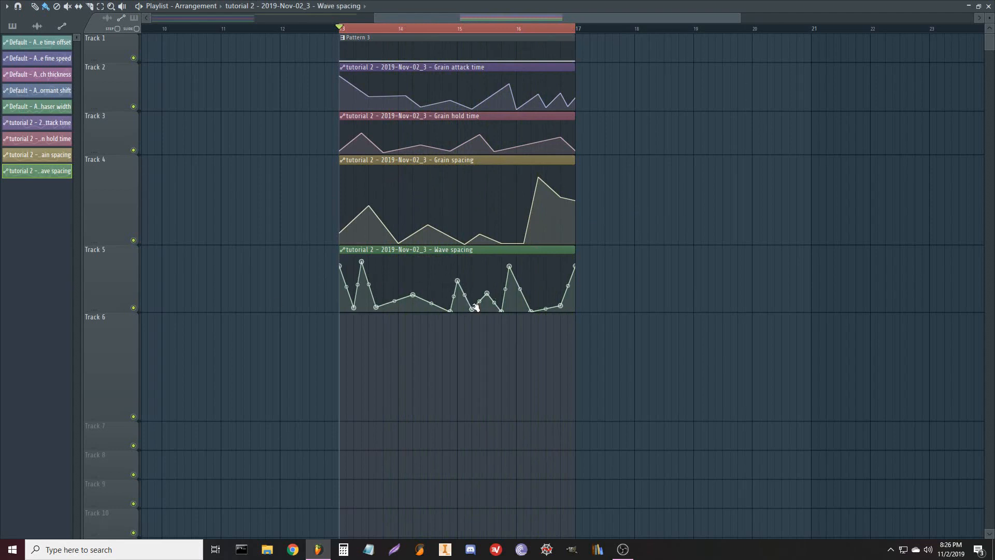
- Play the loop and close the Fruity Granulizer and Edison windows
key("space")
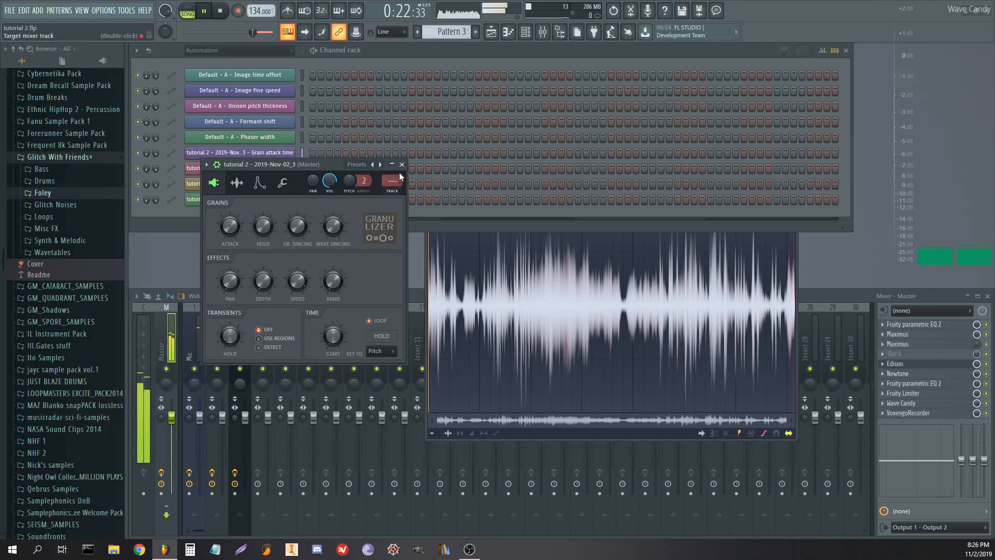
left_click(403, 168)
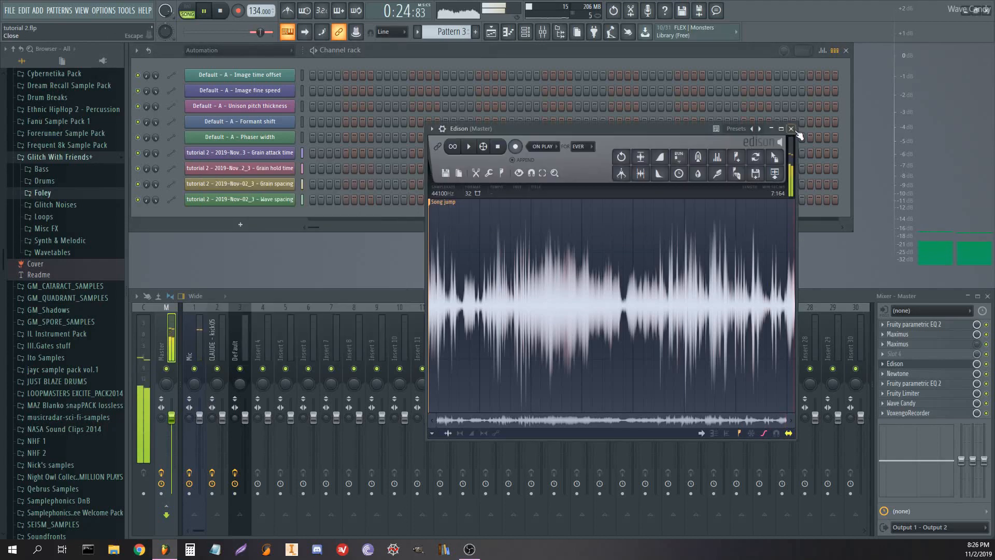
left_click(793, 129)
- Show the Fuckery channel group and route the tutorial 2 - 2019-Nov-02_3 channel to mixer track 4
scroll(229, 55, "up", 1)
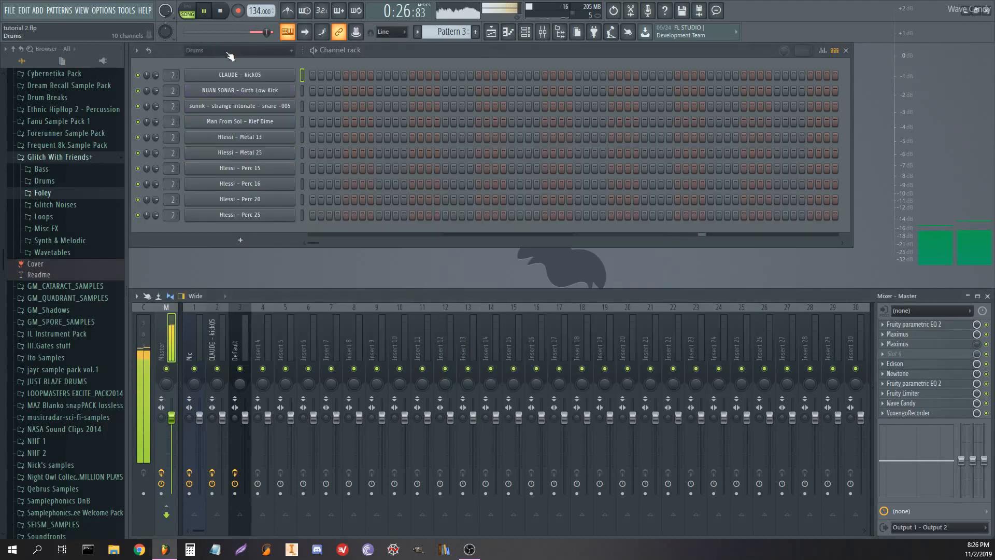
scroll(230, 56, "up", 2)
scroll(229, 56, "up", 1)
key("space")
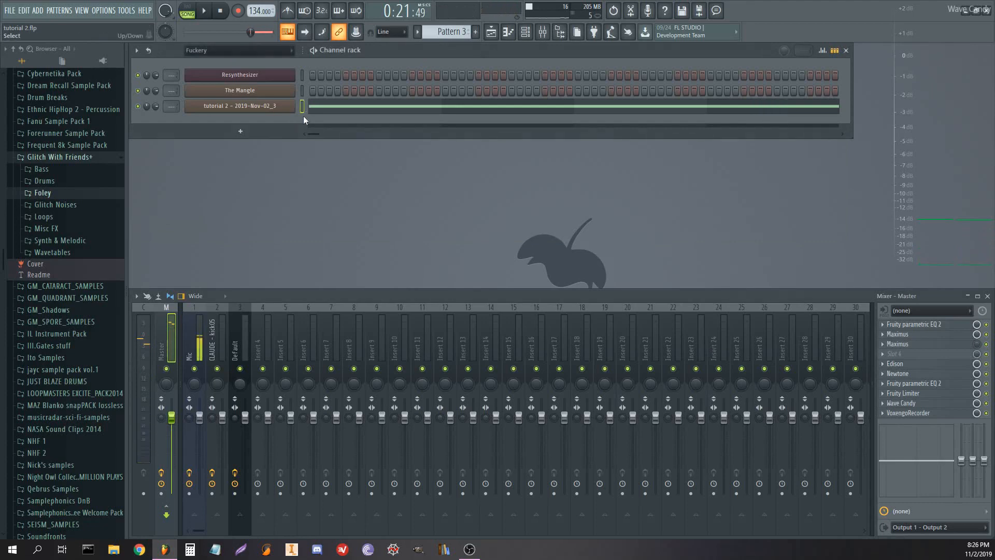
left_click(262, 336)
key("ctrl+l")
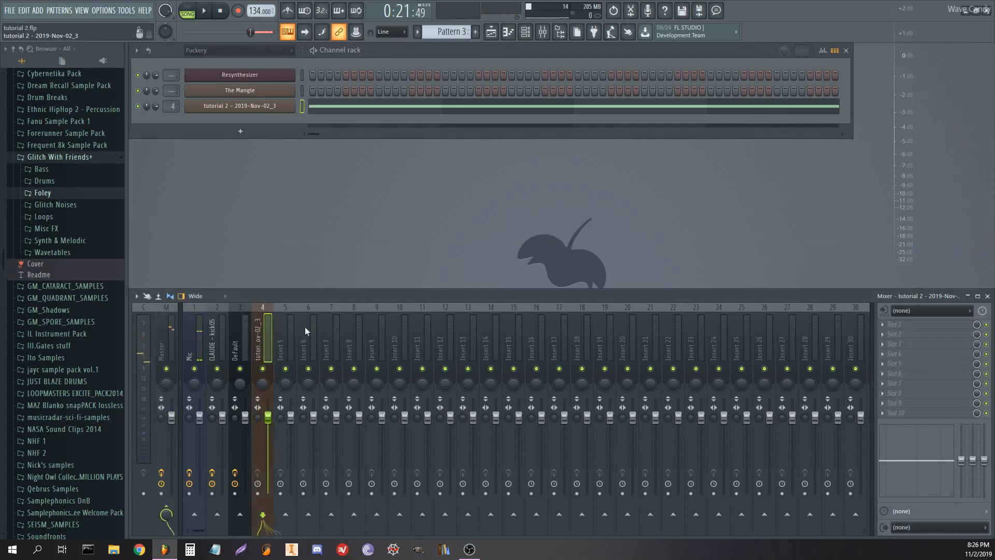
- Load Fruity WaveShaper in the first effect slot of mixer track 4 and bend its curve upward into a moderate arc during playback
left_click(910, 327)
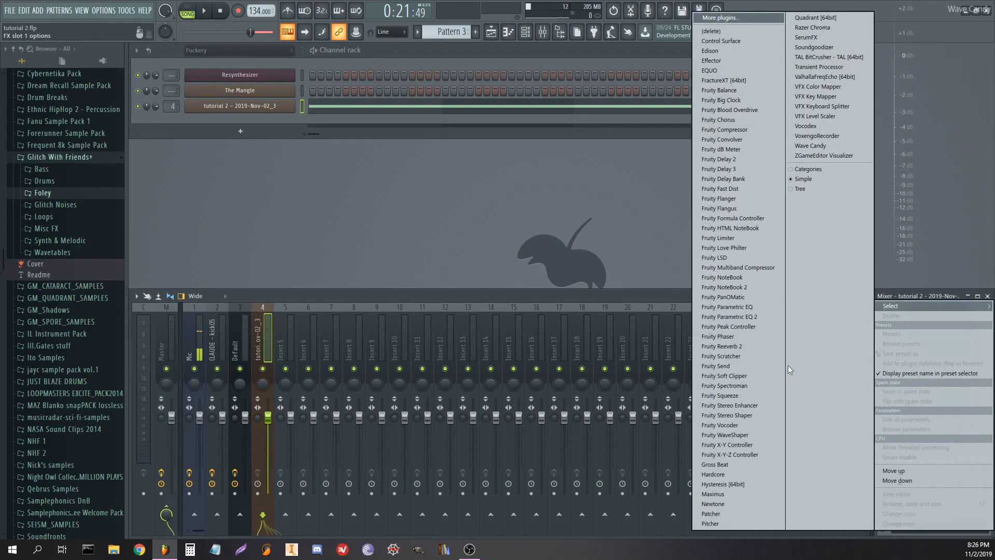
left_click(753, 432)
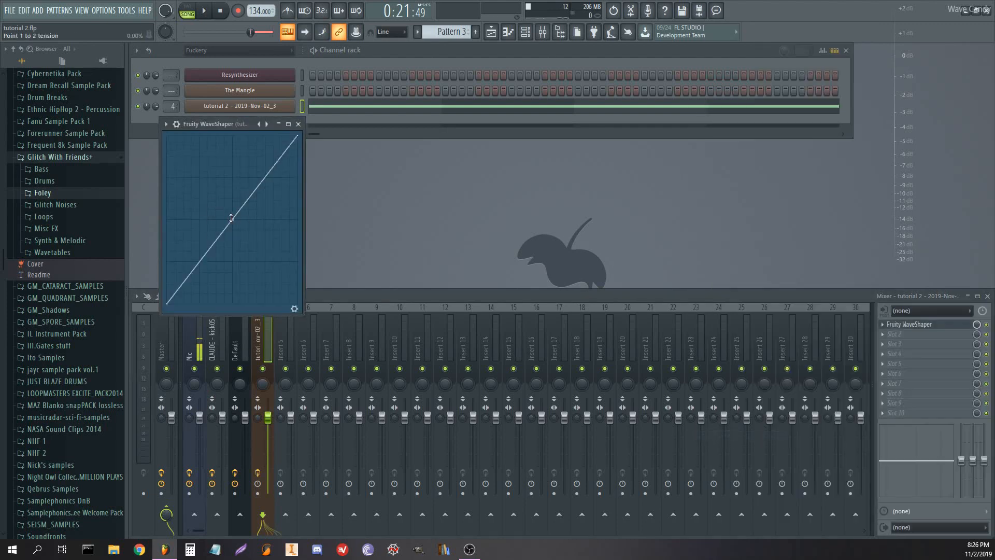
left_click_drag(232, 220, 232, 150)
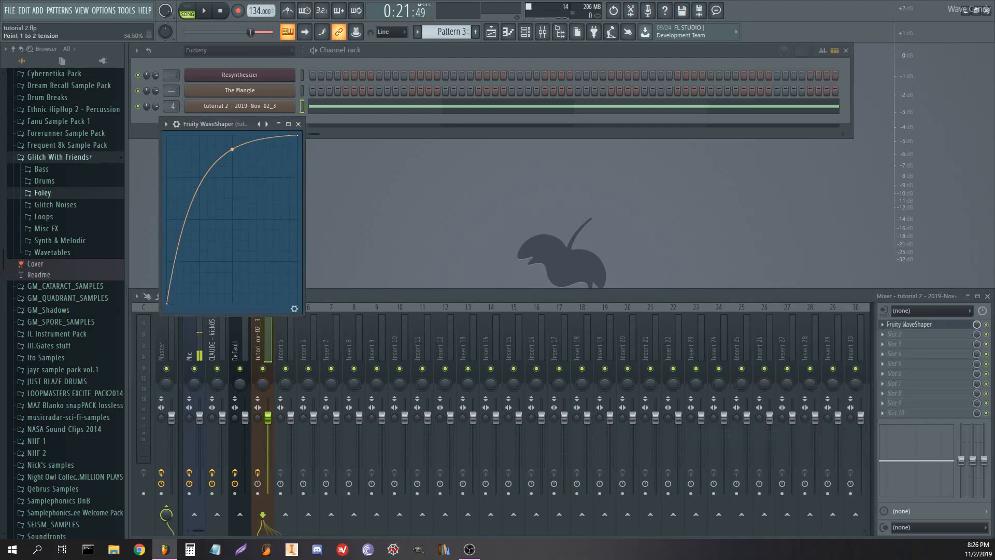
left_click(296, 311)
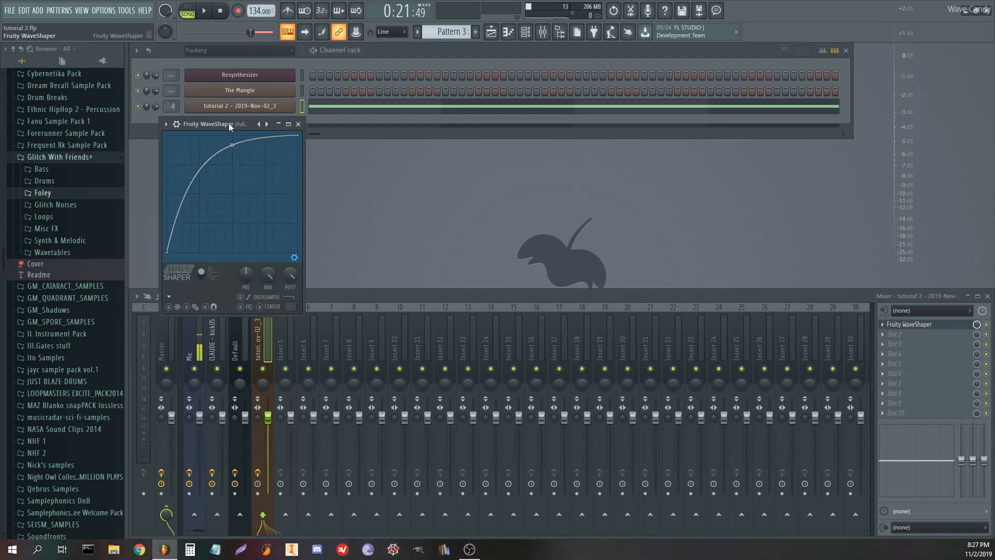
left_click_drag(229, 123, 363, 138)
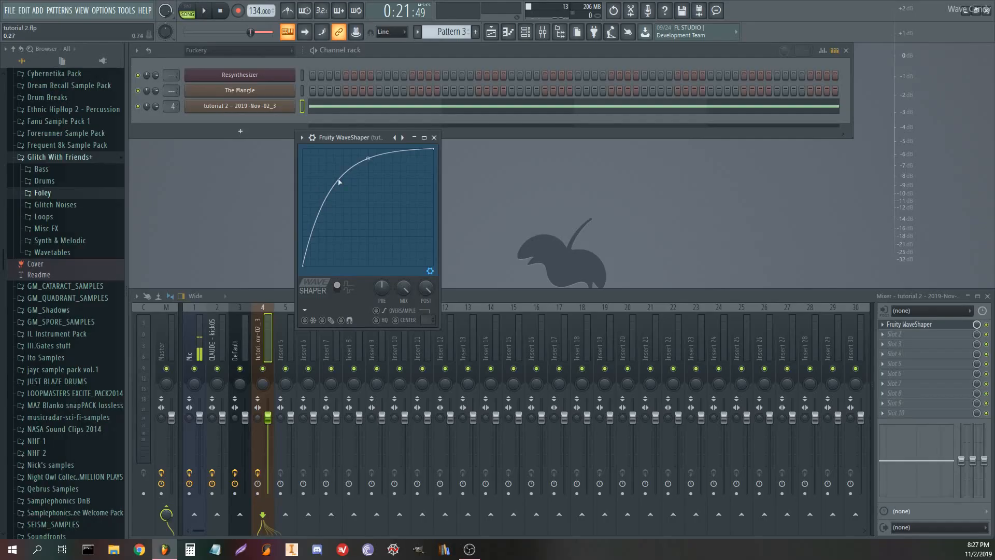
key("space")
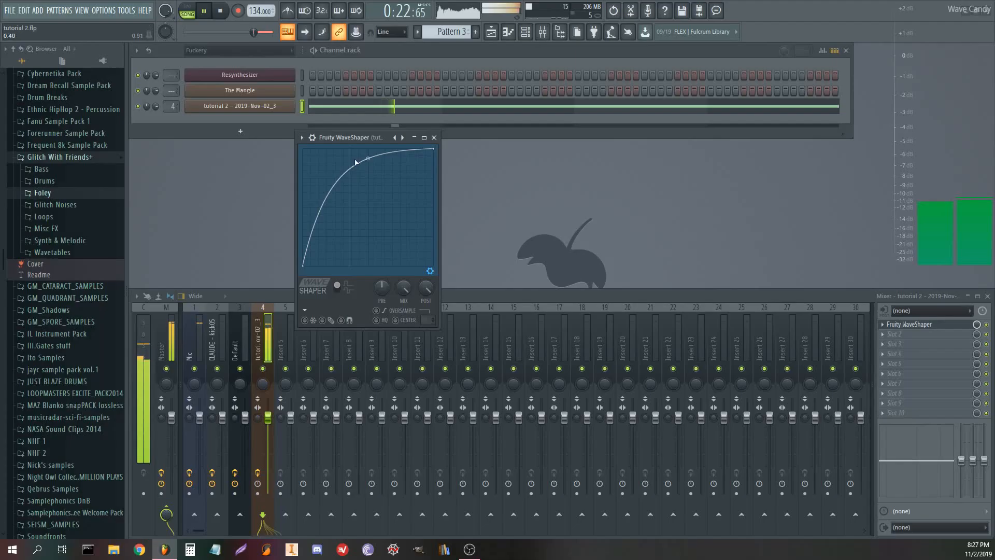
left_click_drag(367, 158, 367, 170)
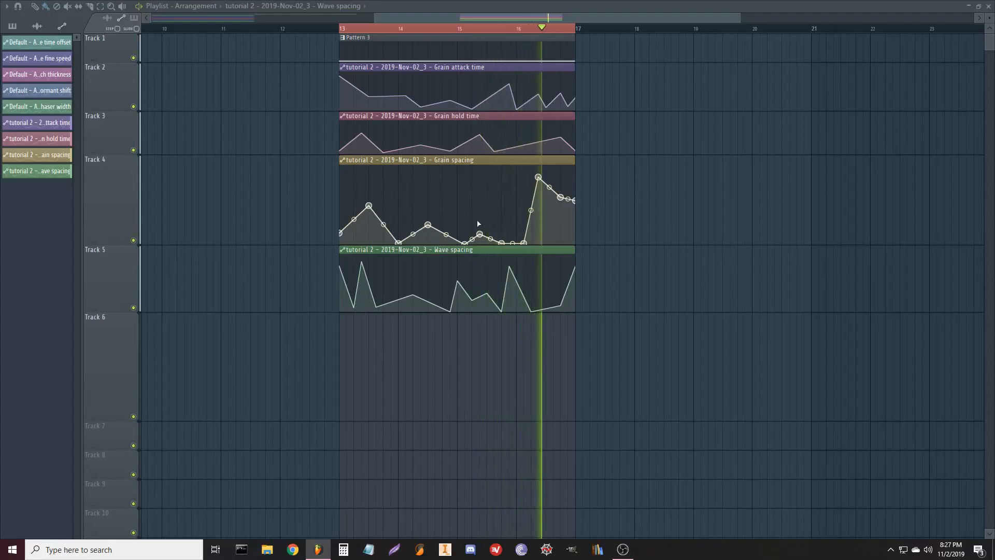
- Lower the Grain spacing automation peak in the middle of bar 14 and replay the loop
key("space")
key("space")
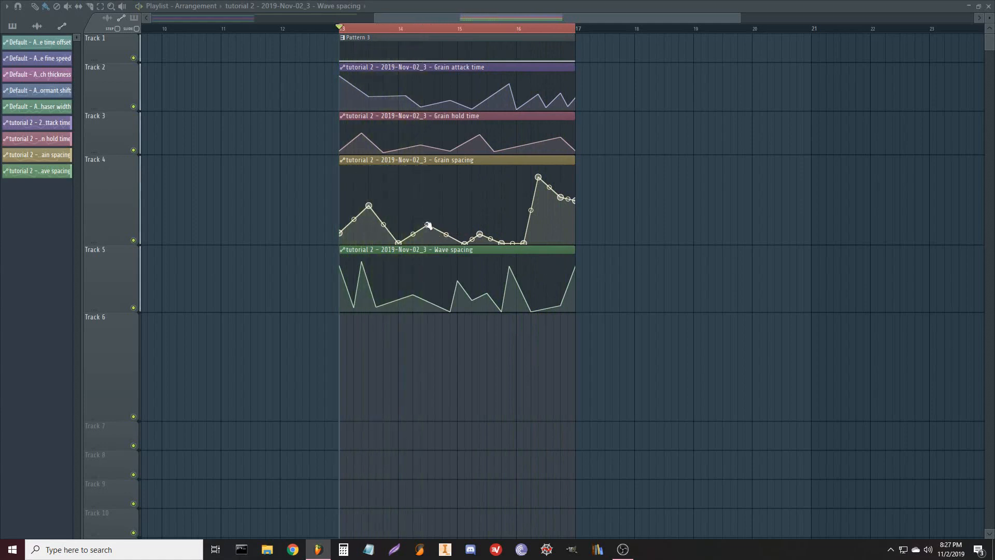
key("space")
left_click_drag(428, 225, 429, 234)
key("space")
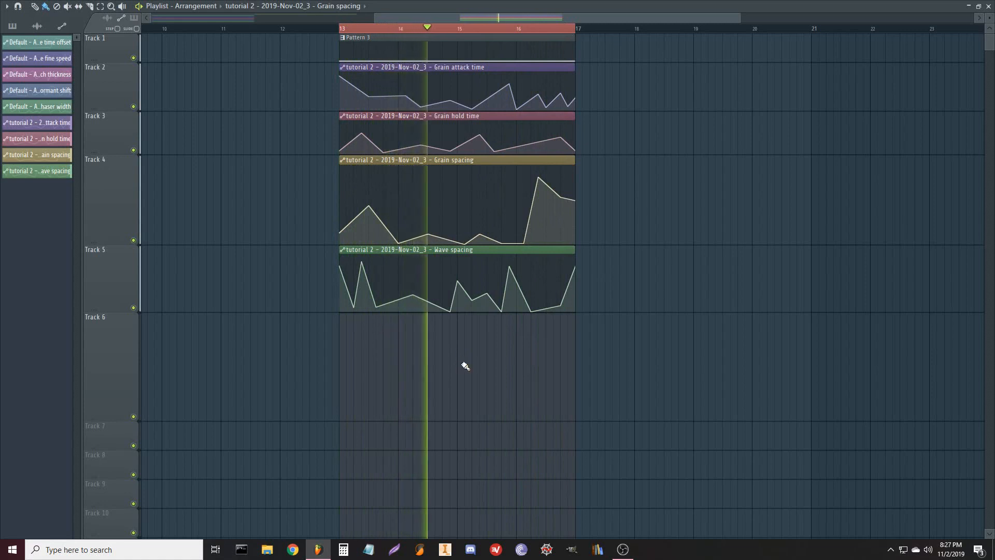
- Raise the Wave spacing point in bar 14, curve the rise leading into it to a plateau, and replay the loop
key("space")
left_click_drag(414, 295, 395, 284)
key("space")
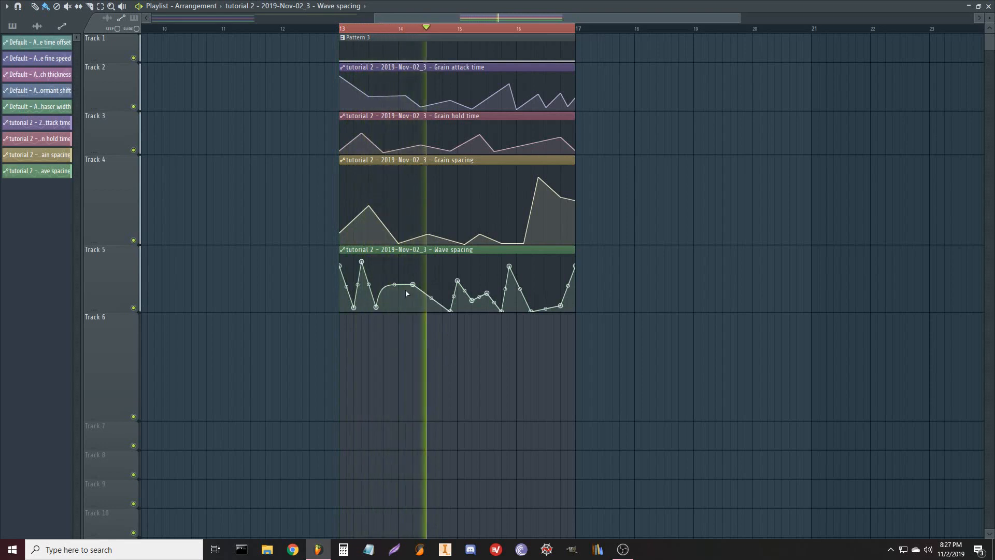
key("space")
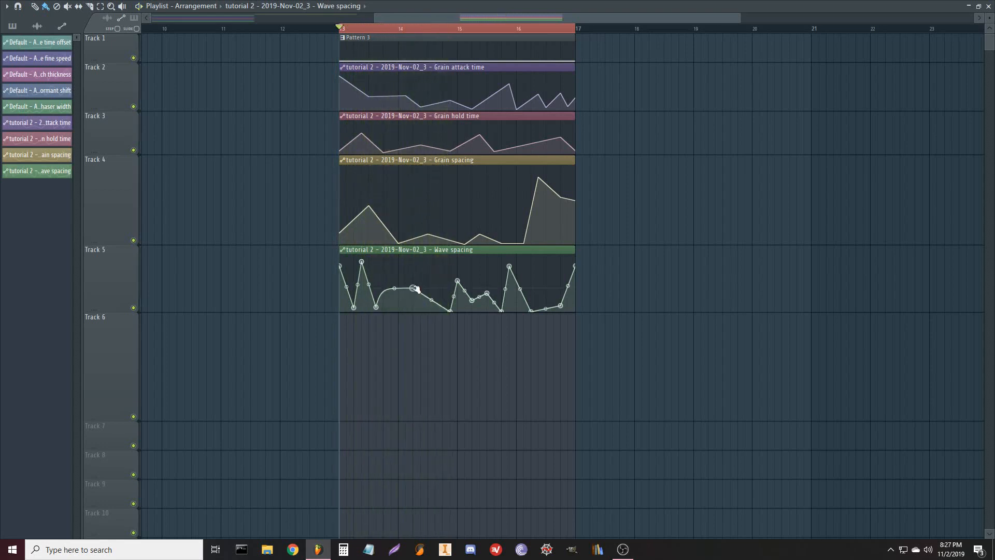
key("space")
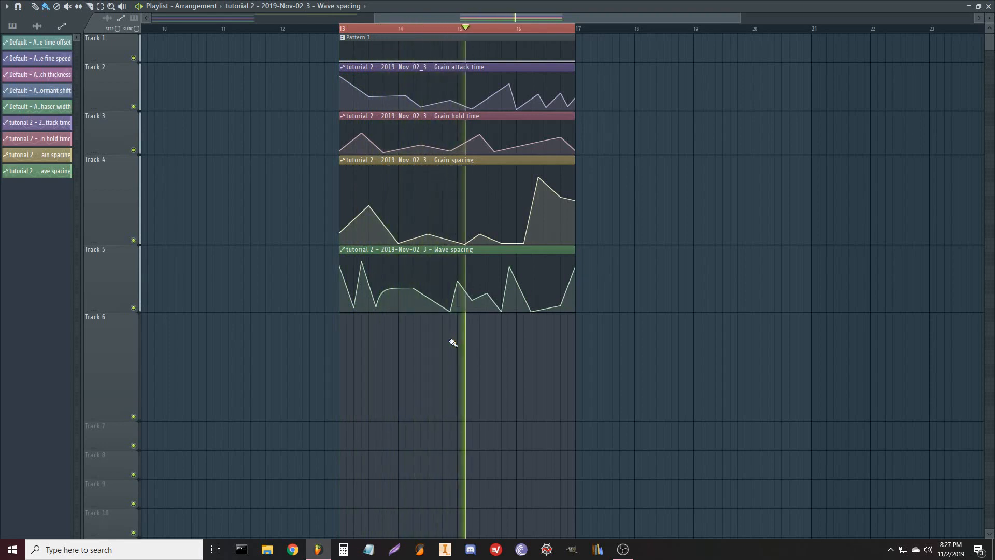
- Raise the low Wave spacing point just before bar 15 and replay the loop
key("space")
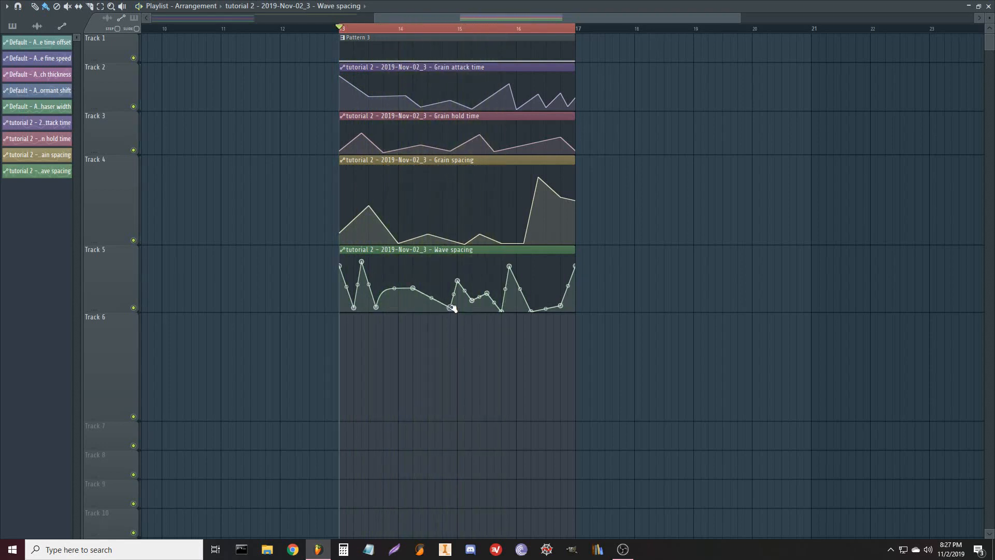
key("space")
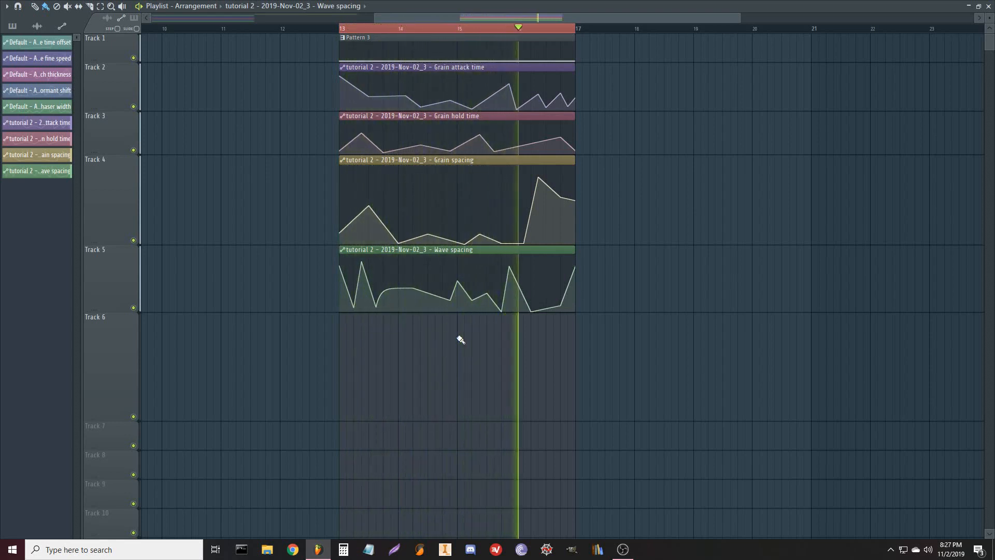
key("space")
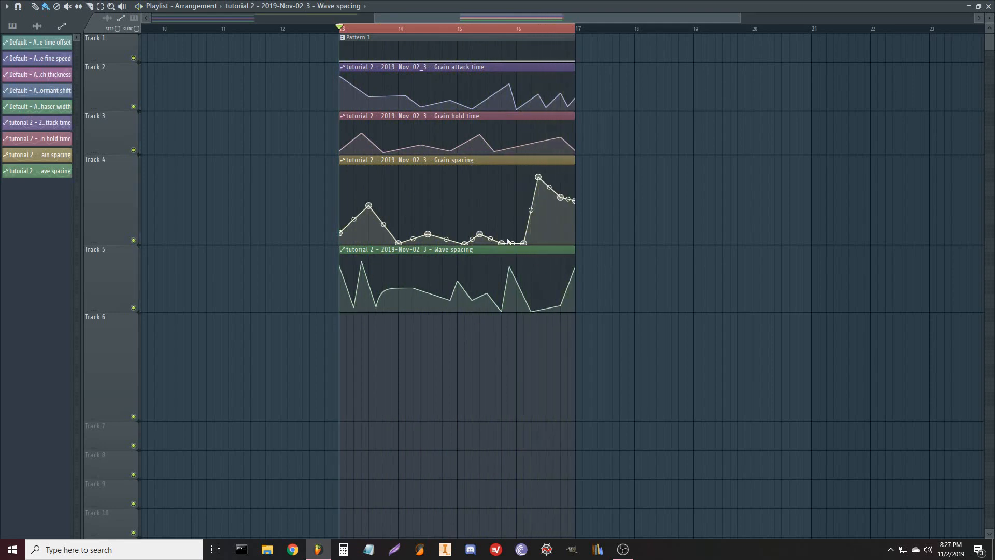
- Raise the low Grain spacing points around the start of bar 16, replay the loop, and close the Fruity WaveShaper window
left_click_drag(502, 242, 525, 222)
key("space")
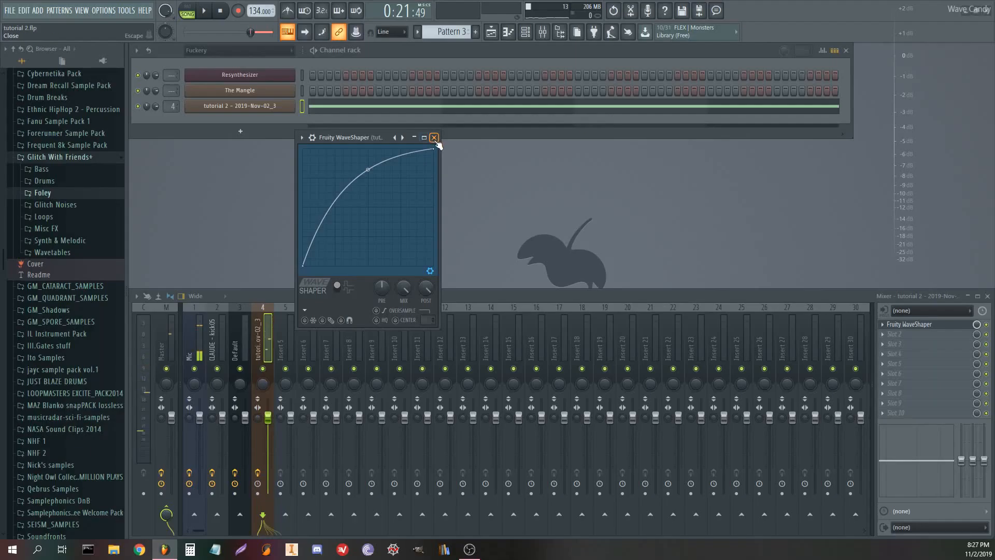
left_click(434, 137)
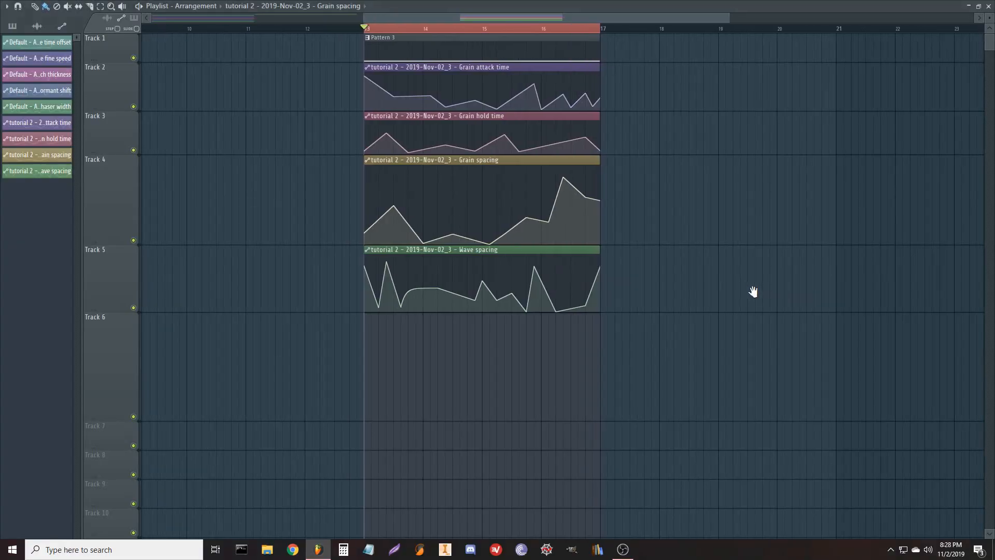
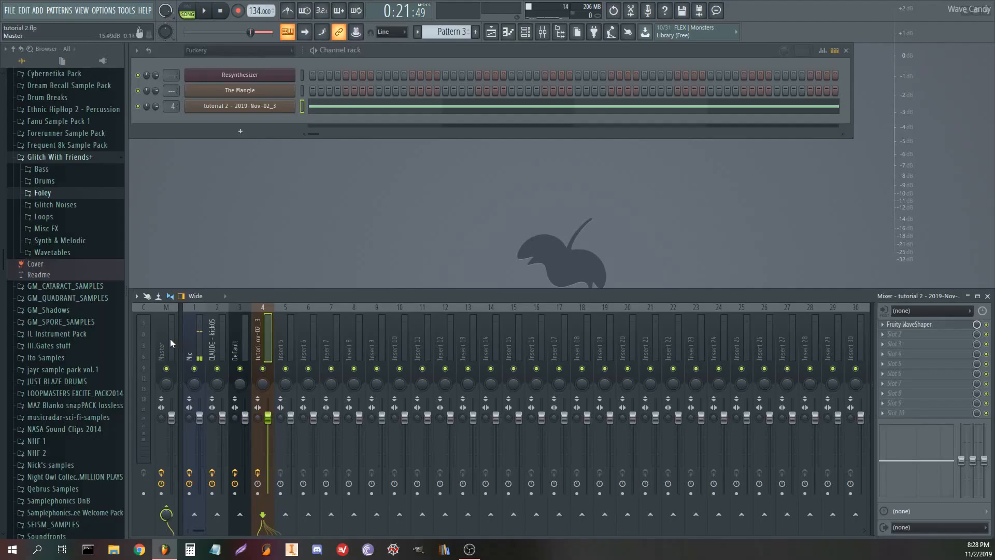
- Open Edison on the Master mixer track and clear its previous recording
left_click(170, 338)
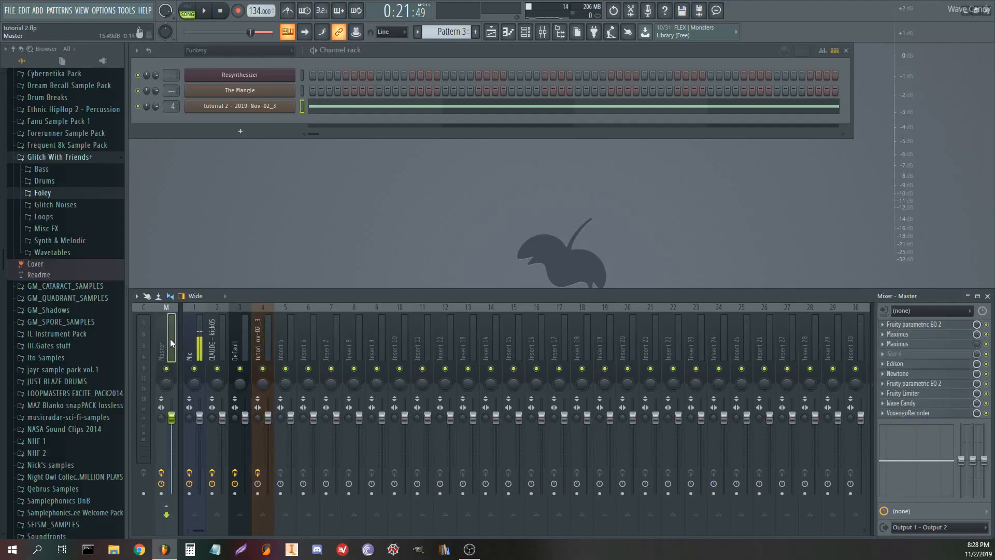
left_click(946, 363)
key("ctrl+n")
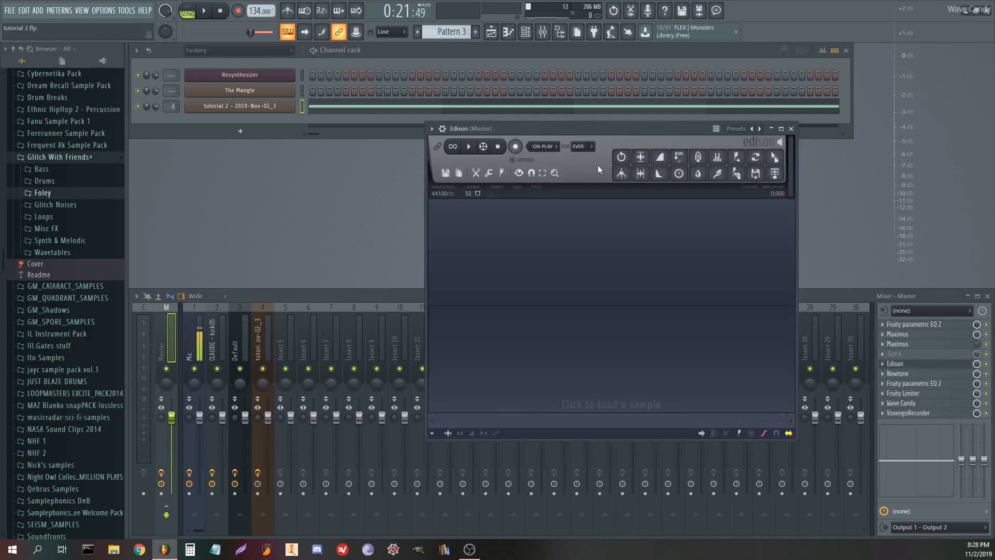
- Record the automated granulizer loop from bar 13 to bar 17 into Edison, and stop both playback and recording
left_click(515, 146)
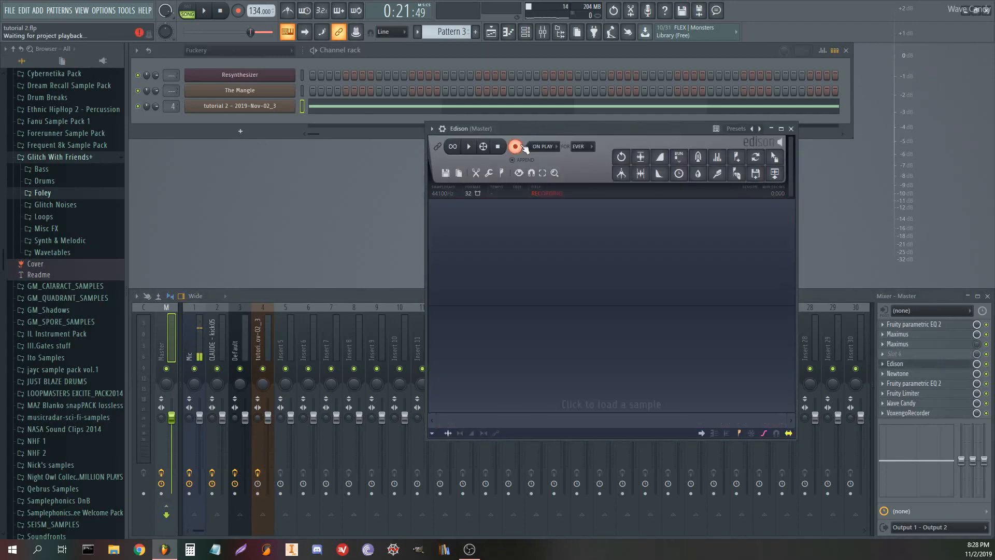
left_click(207, 14)
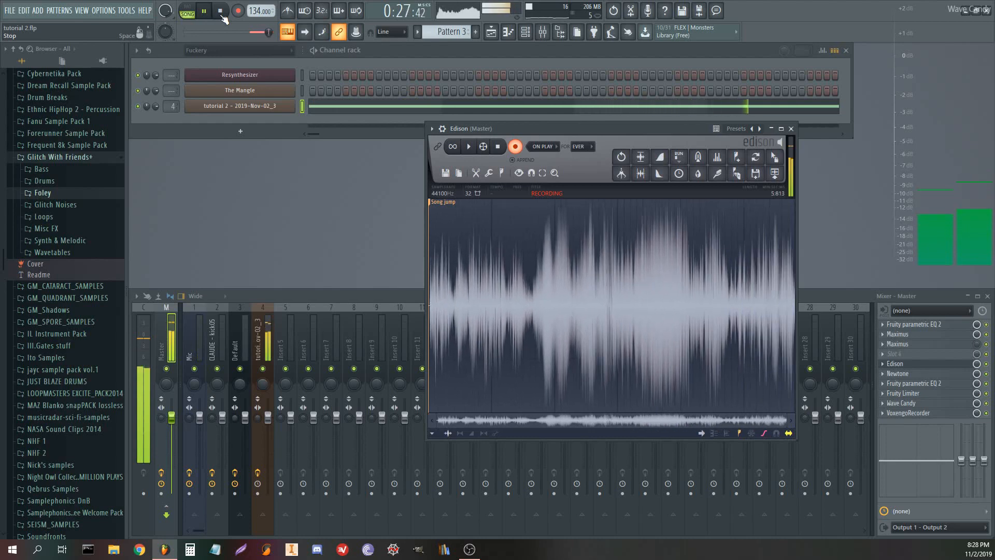
left_click(221, 13)
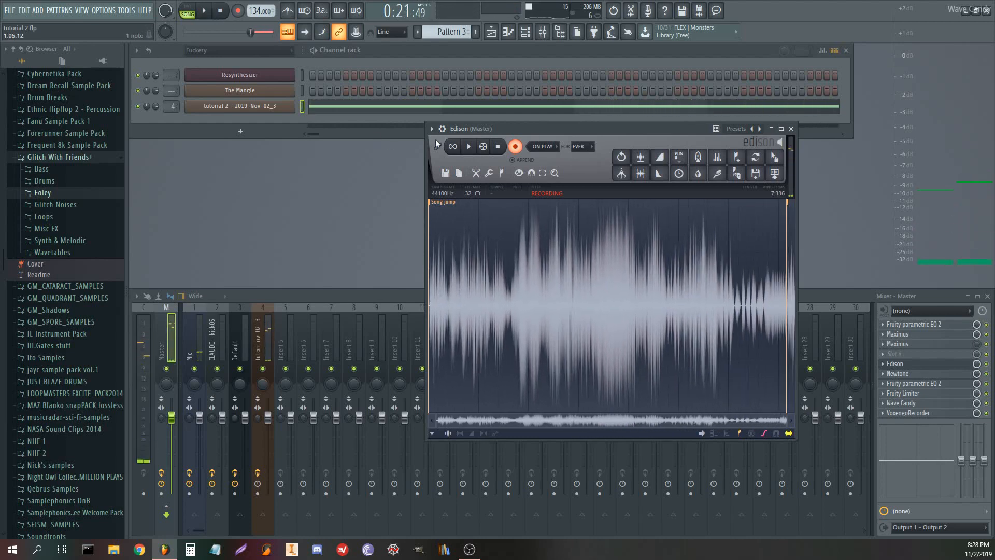
left_click(514, 147)
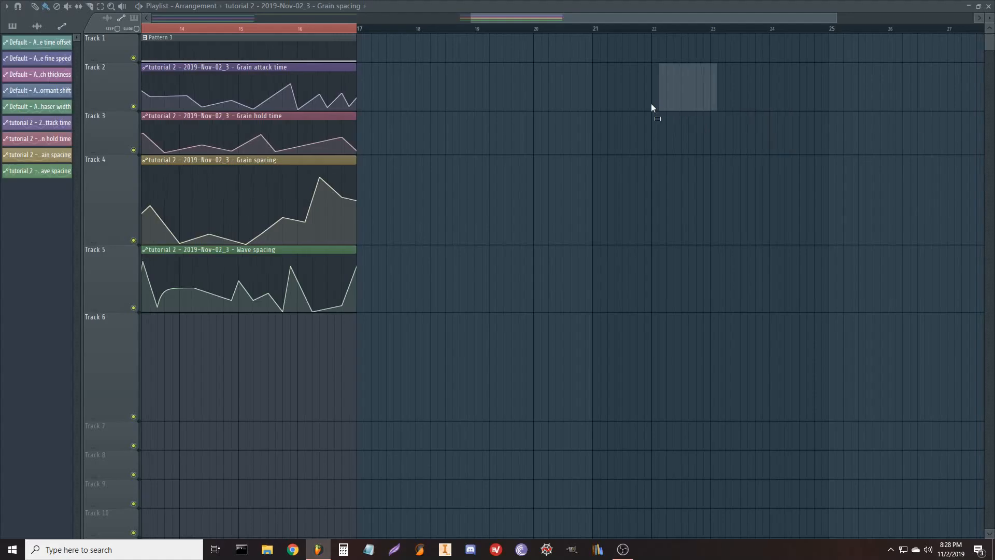
- Place the new Edison recording on Track 1 at bar 17, right after the Pattern 3 clip
left_click_drag(651, 104, 399, 71)
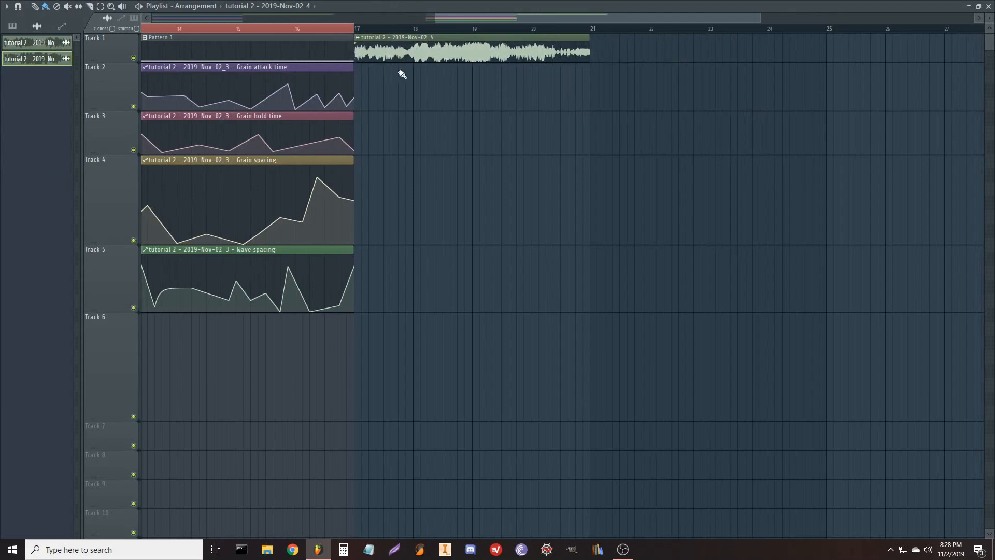
scroll(414, 37, "down", 5)
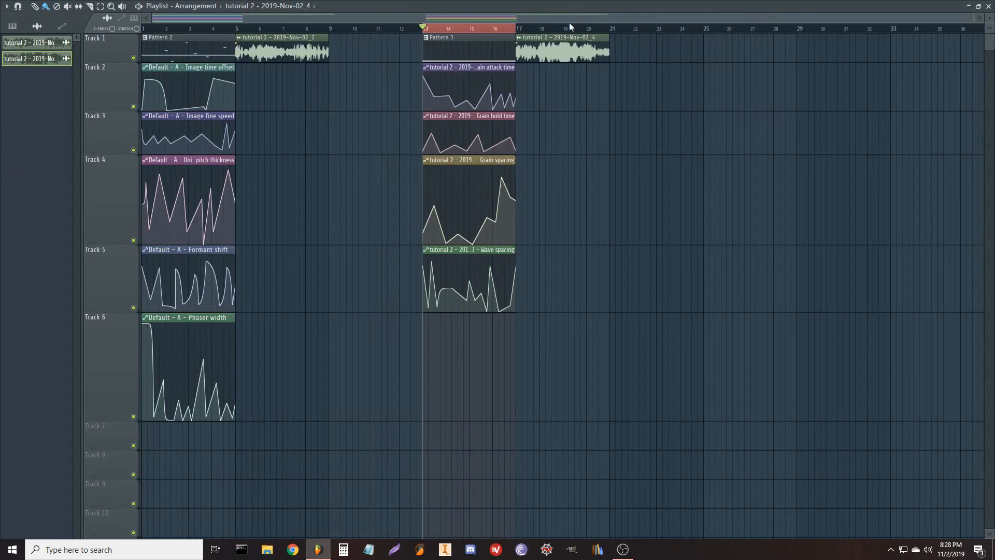
scroll(631, 33, "up", 5)
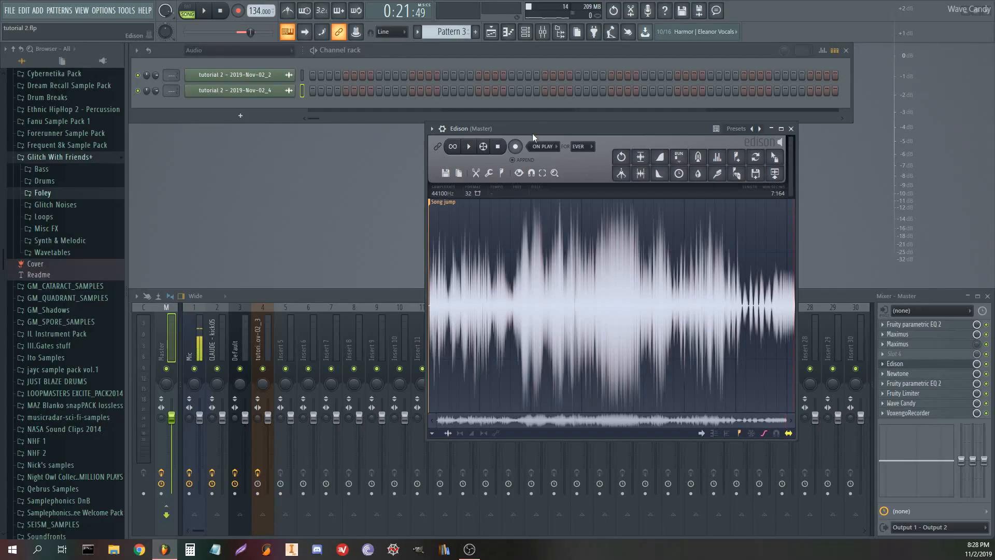
left_click_drag(533, 133, 518, 136)
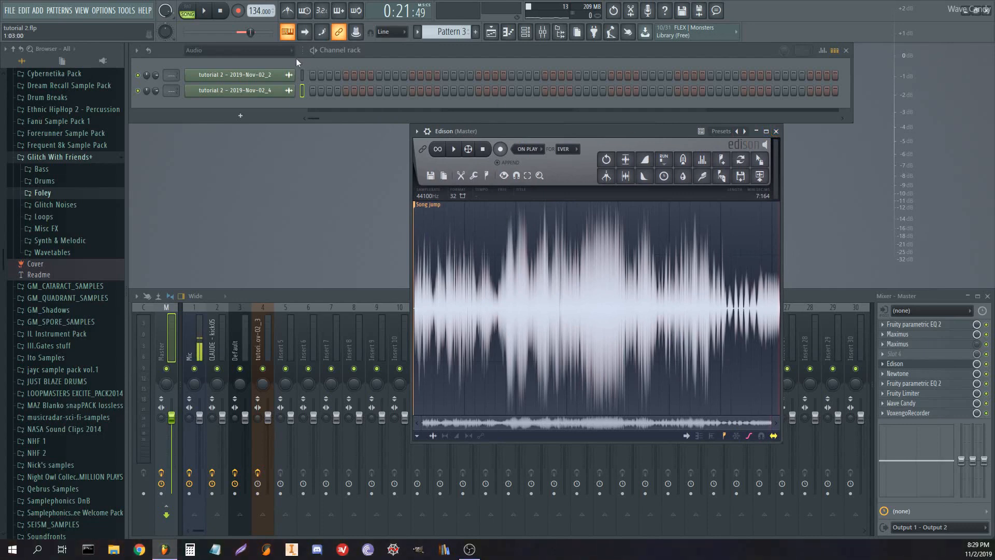
- Show the Generators channel group, add a Harmor channel, and load its Resynthesizer preset
left_click(246, 50)
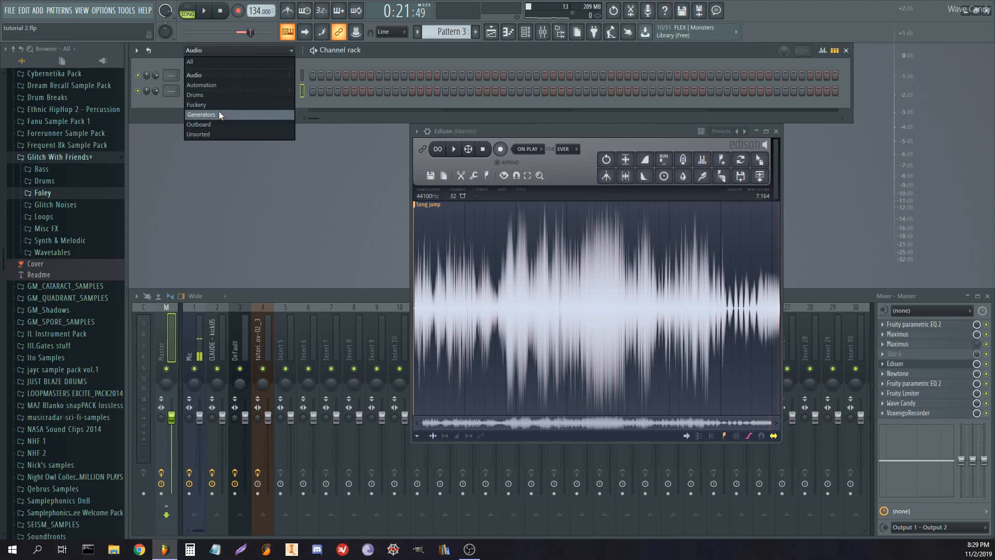
left_click(219, 115)
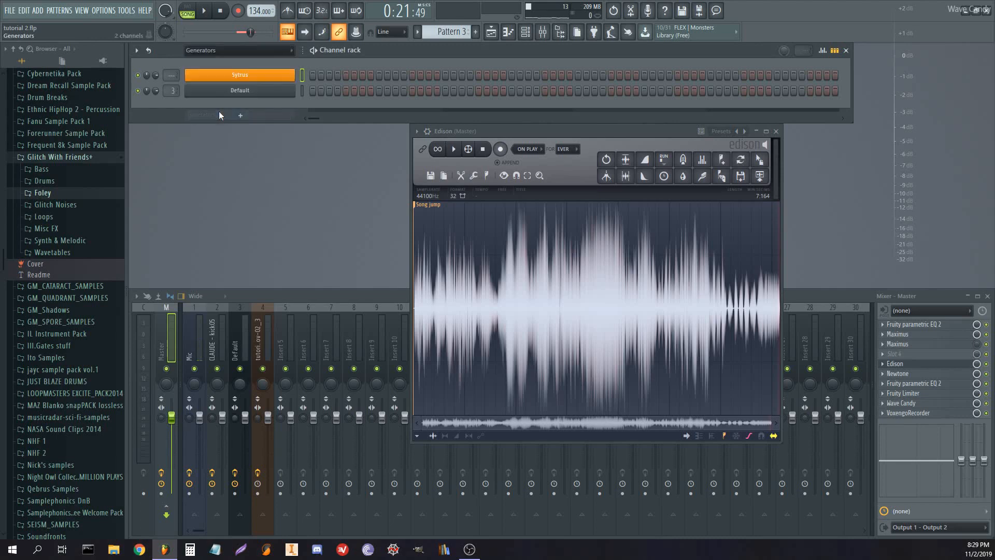
left_click(247, 118)
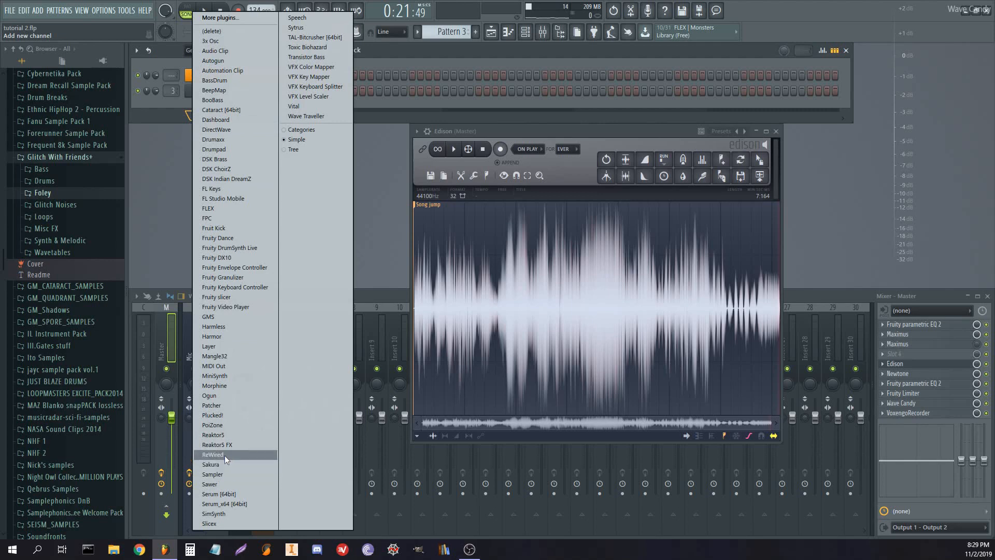
left_click(227, 335)
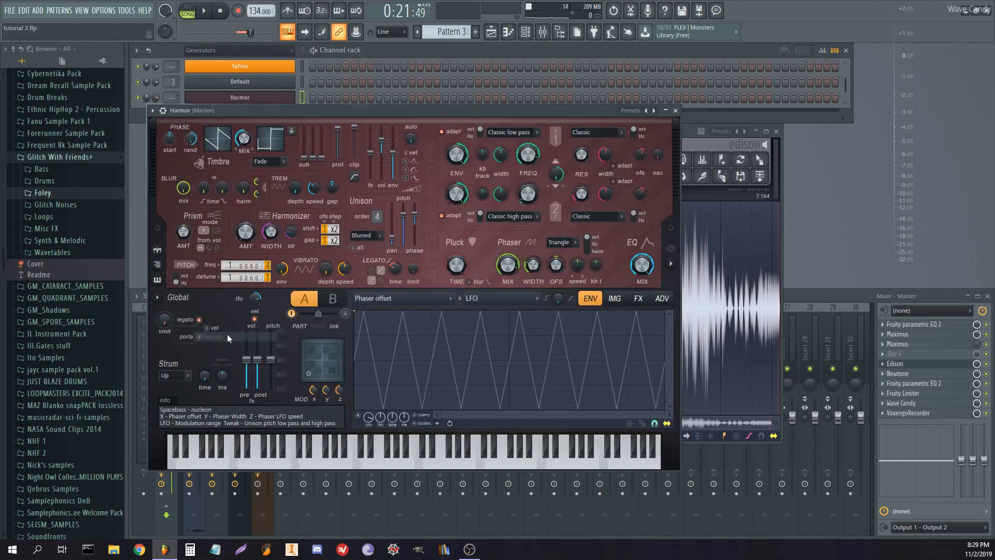
left_click(630, 111)
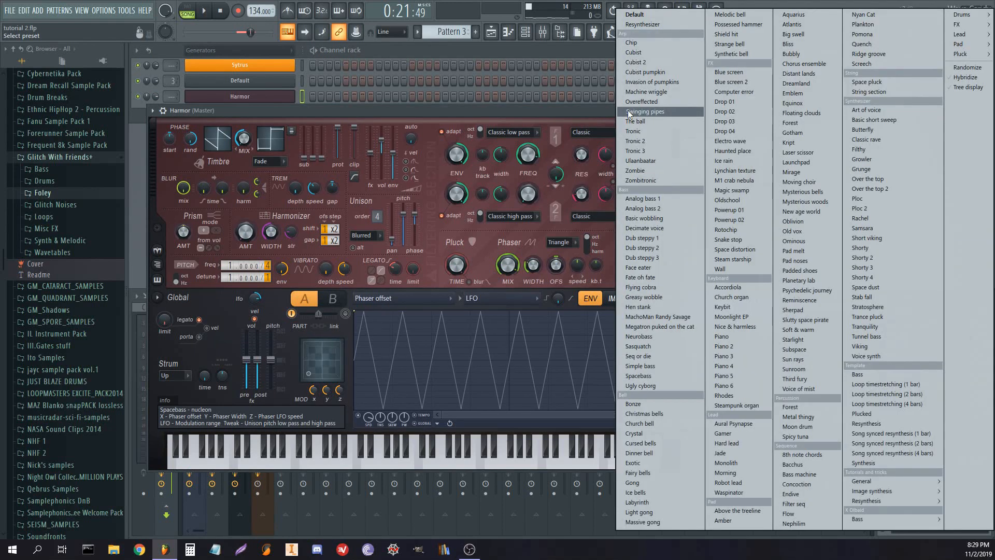
left_click(654, 27)
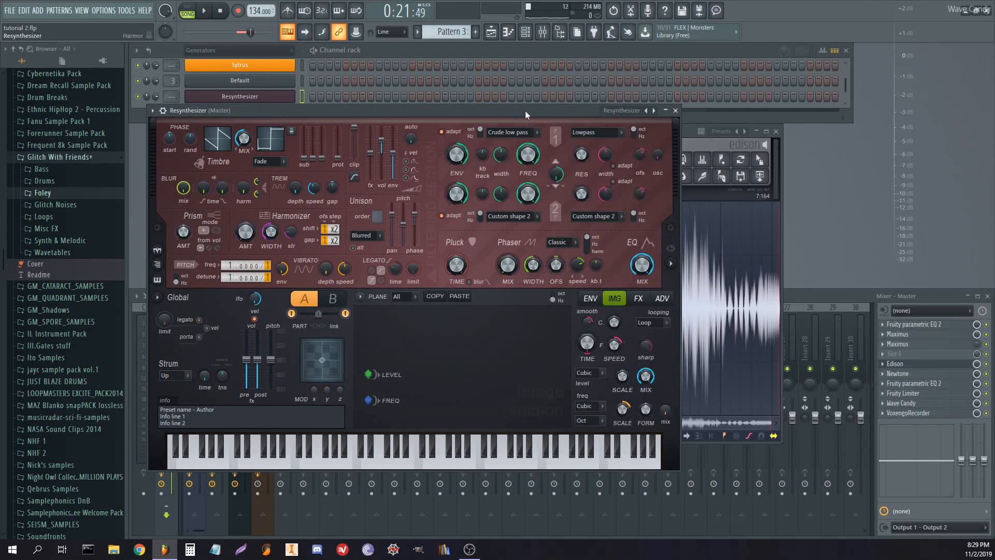
- Examine the image and effects pages of Harmor's parts A and B, ending on part A's image page
left_click_drag(524, 108, 548, 108)
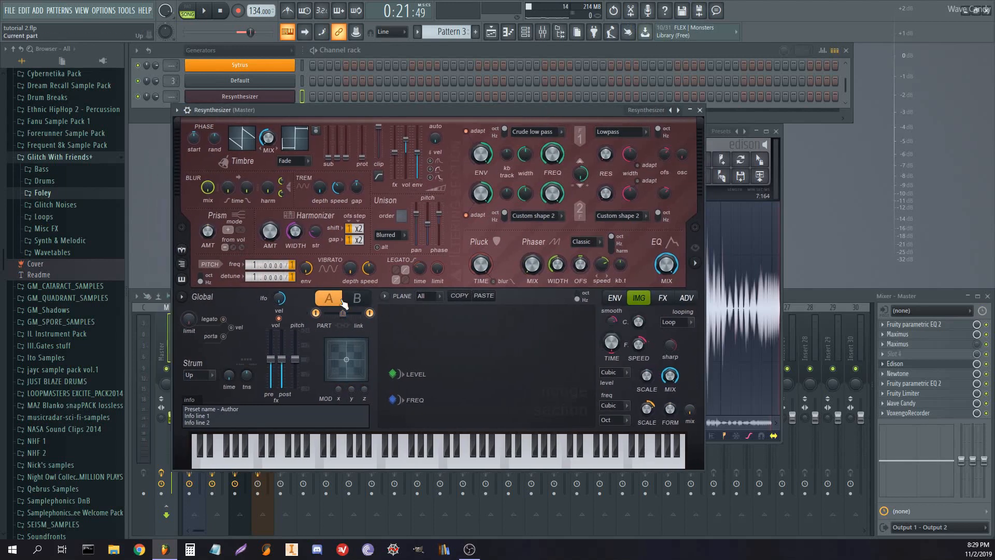
left_click(354, 301)
left_click(330, 300)
left_click(353, 301)
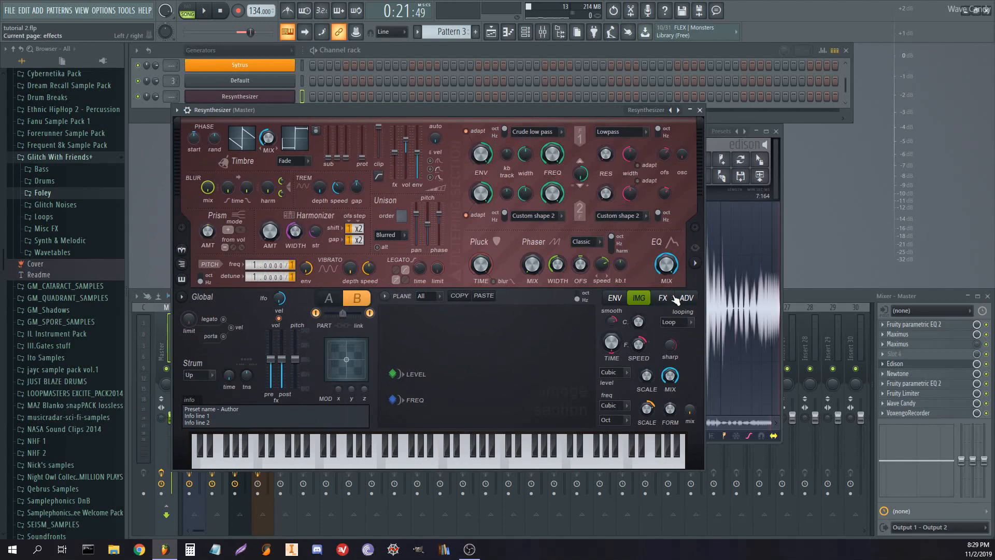
left_click(666, 300)
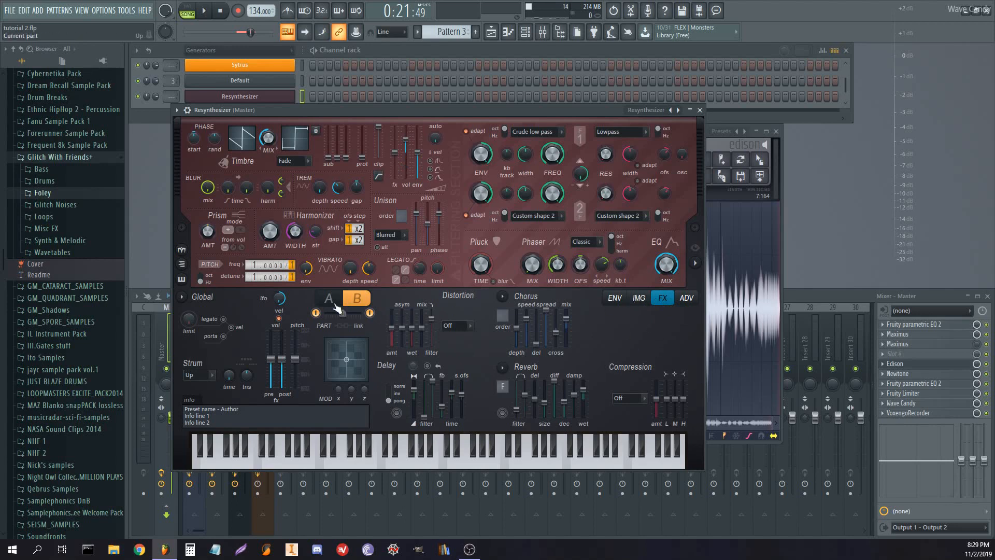
left_click(333, 303)
left_click(638, 300)
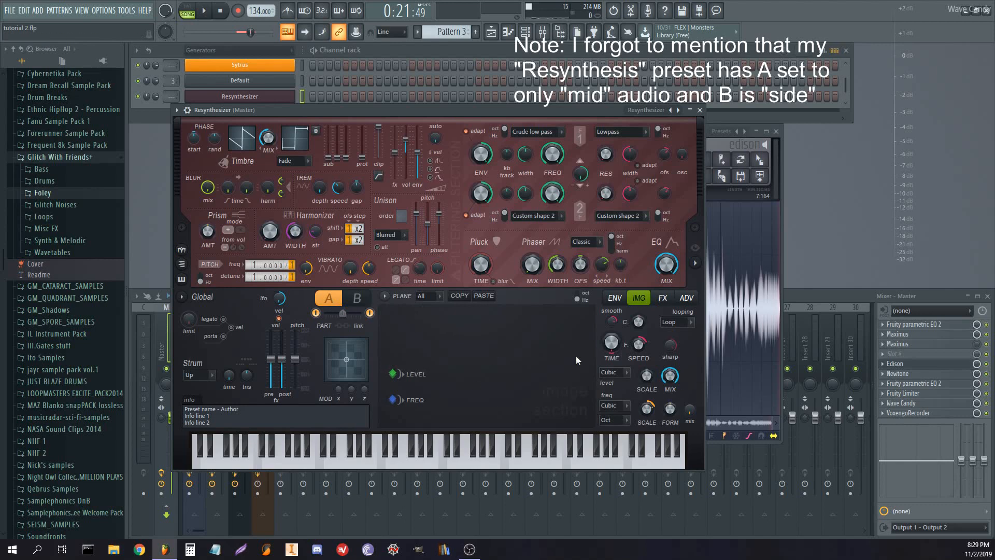
left_click(356, 298)
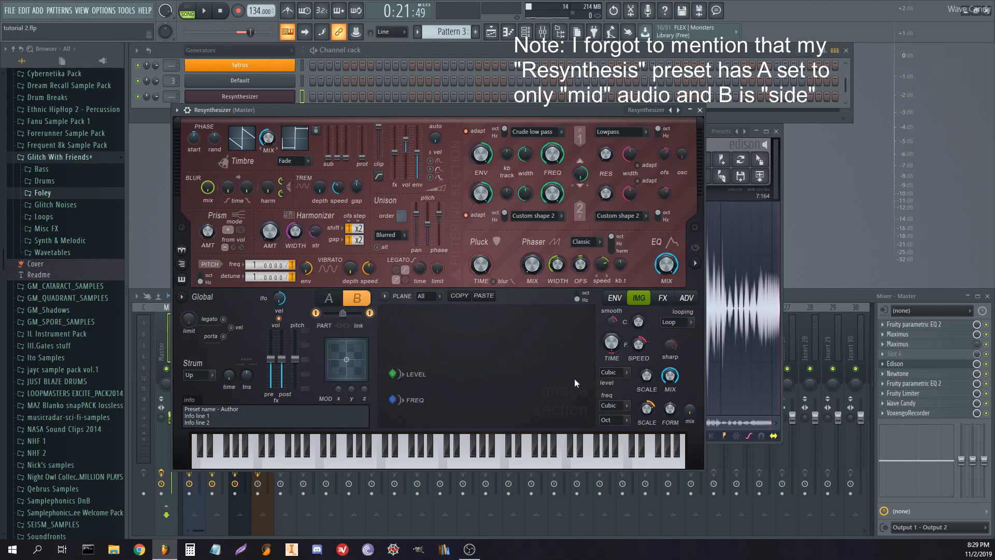
left_click(333, 302)
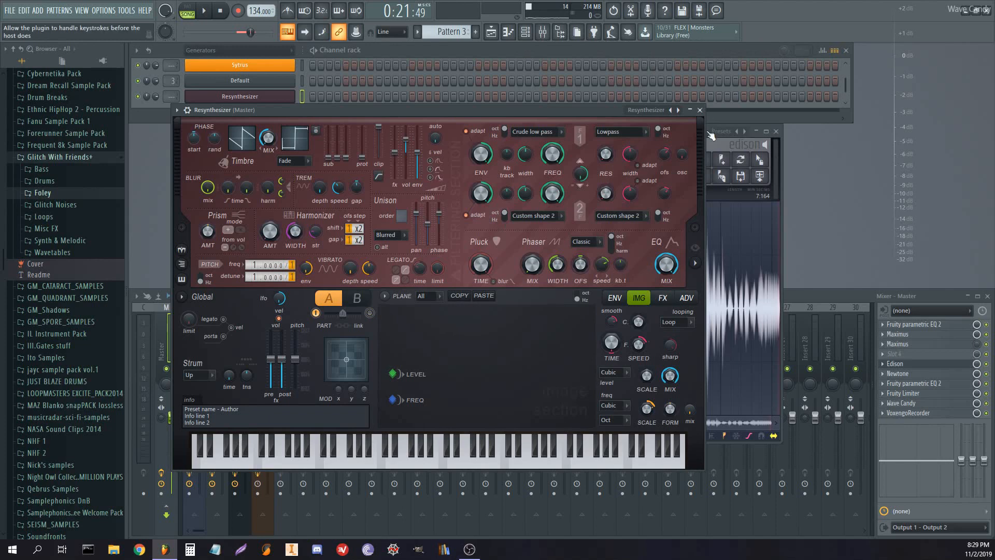
- Load the Edison recording into Harmor's part A image section for resynthesis and audition it with a note
left_click_drag(709, 134, 445, 345)
left_click(444, 116)
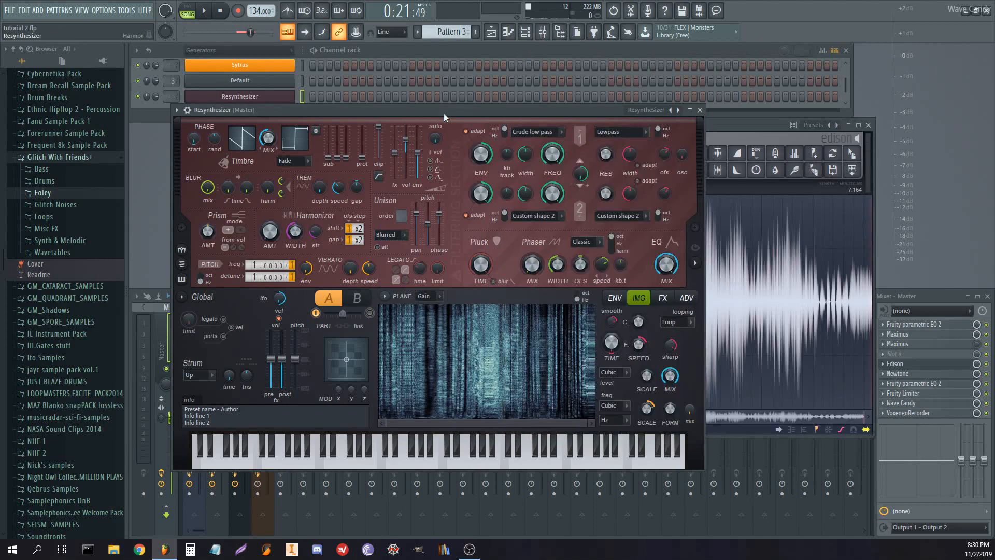
key("z")
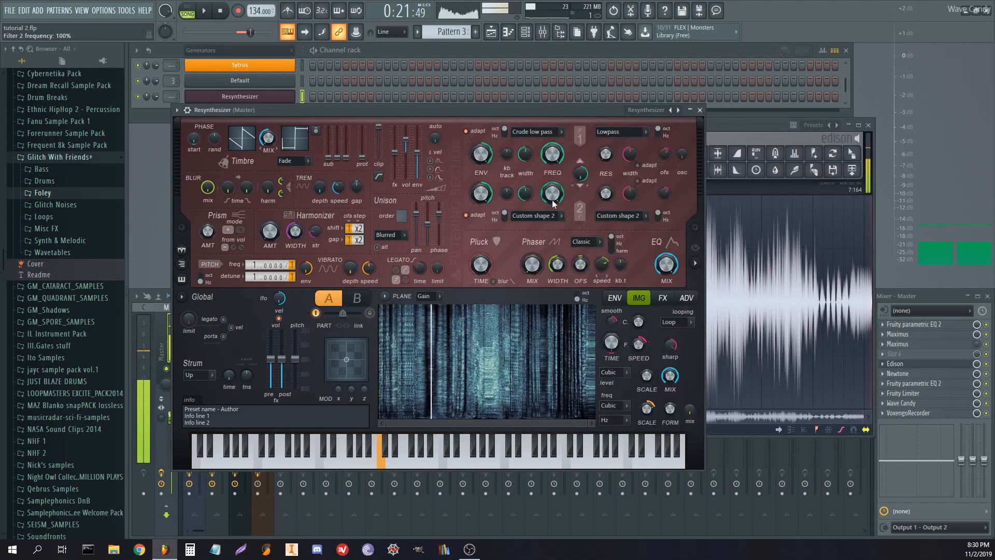
left_click_drag(381, 111, 391, 179)
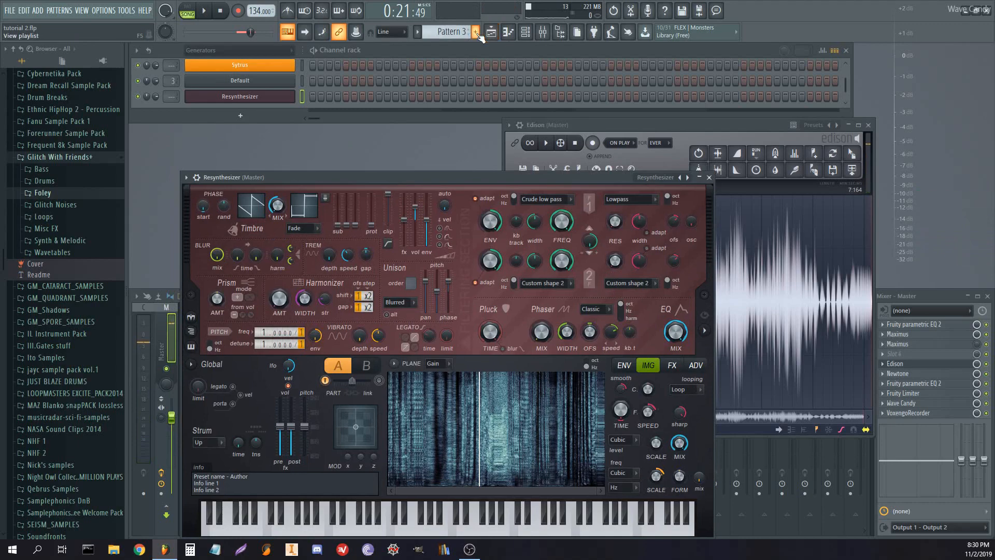
- Add a new Pattern 4 to Track 1 at bar 21, containing a four-bar C5 note for the Resynthesizer channel
left_click(477, 33)
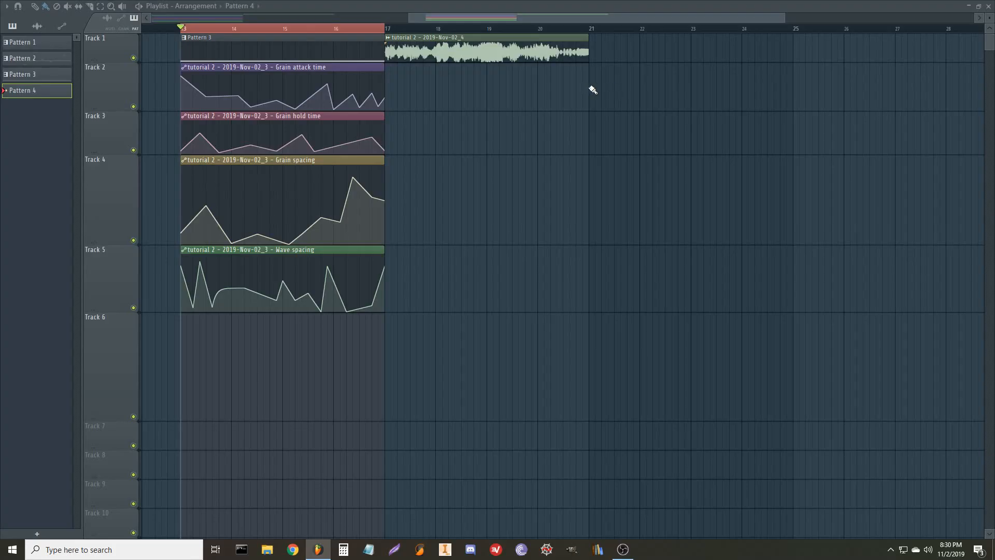
mouse_move(593, 90)
left_mouse_down()
mouse_move(613, 40)
mouse_move(633, 35)
mouse_move(797, 43)
left_mouse_up()
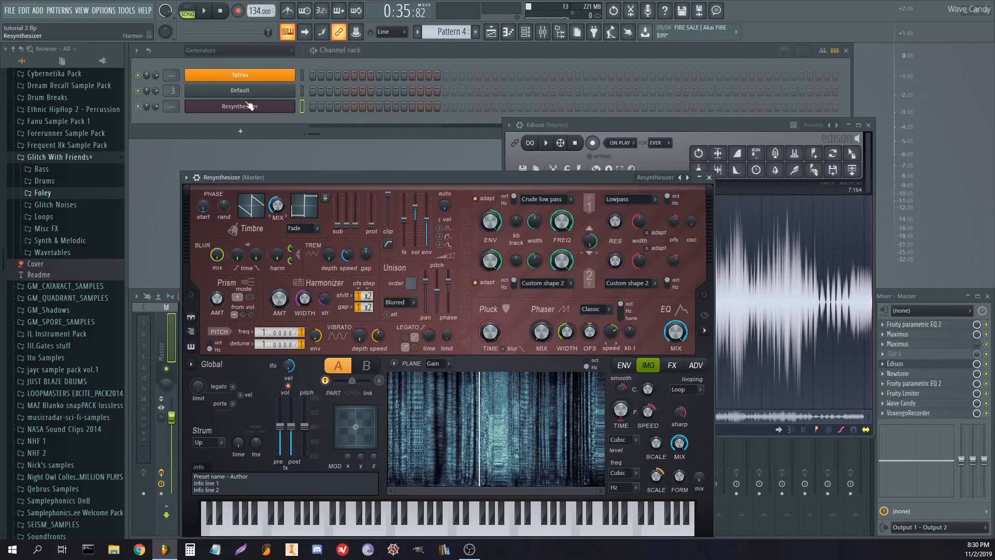
right_click(251, 106)
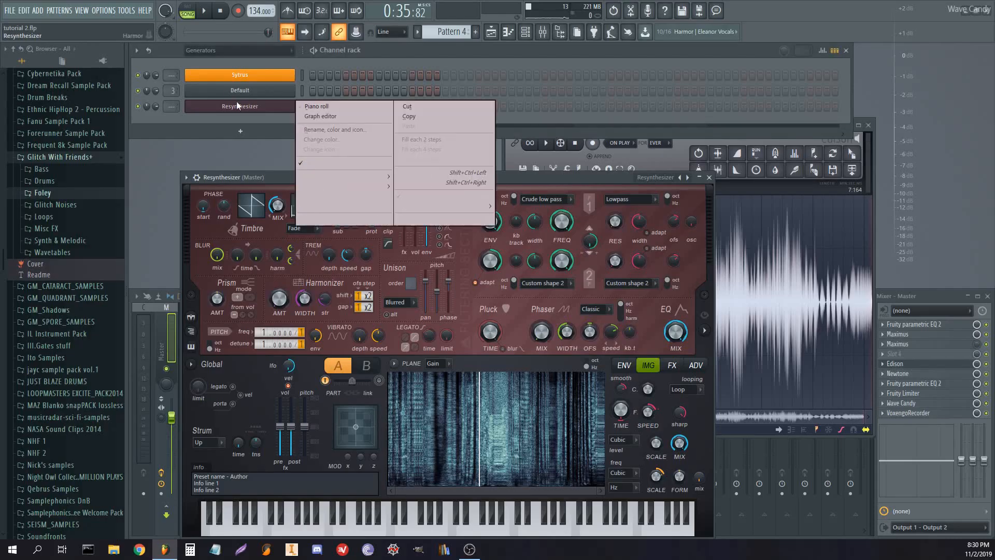
left_click(303, 107)
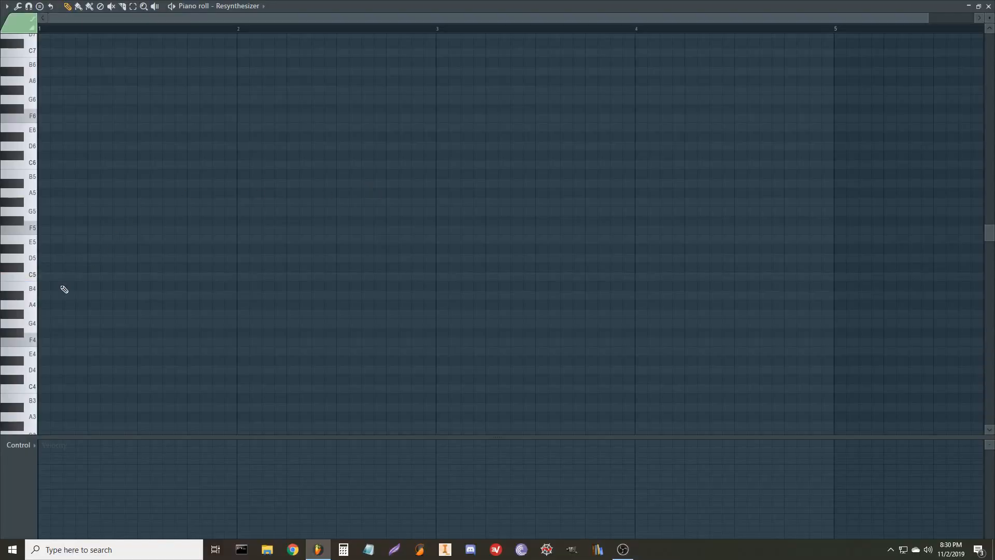
left_click(44, 276)
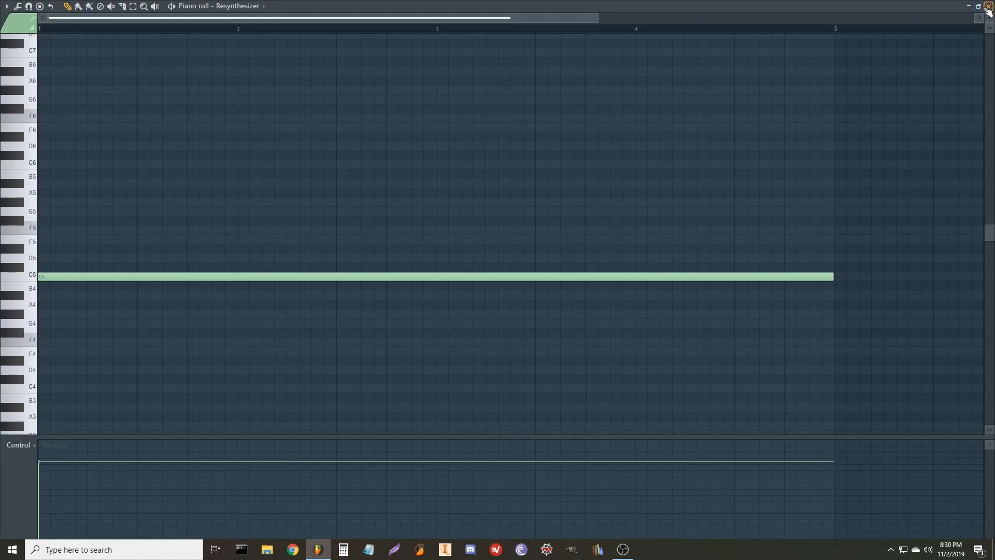
left_click(988, 6)
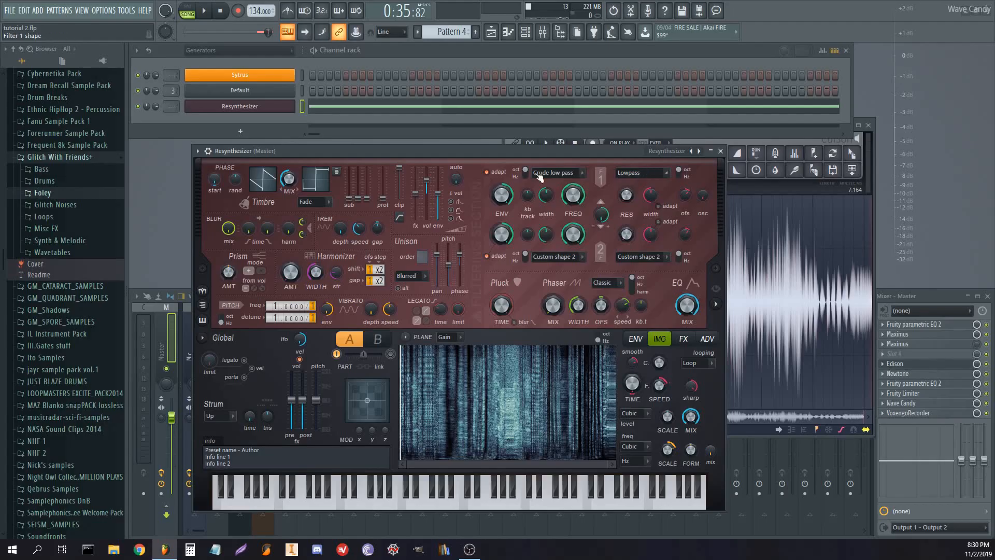
- Create automation clips for the Resynthesizer's part A image time offset and image fine speed, keeping the image frequency mode at Hz
left_click_drag(487, 155, 487, 150)
right_click(633, 356)
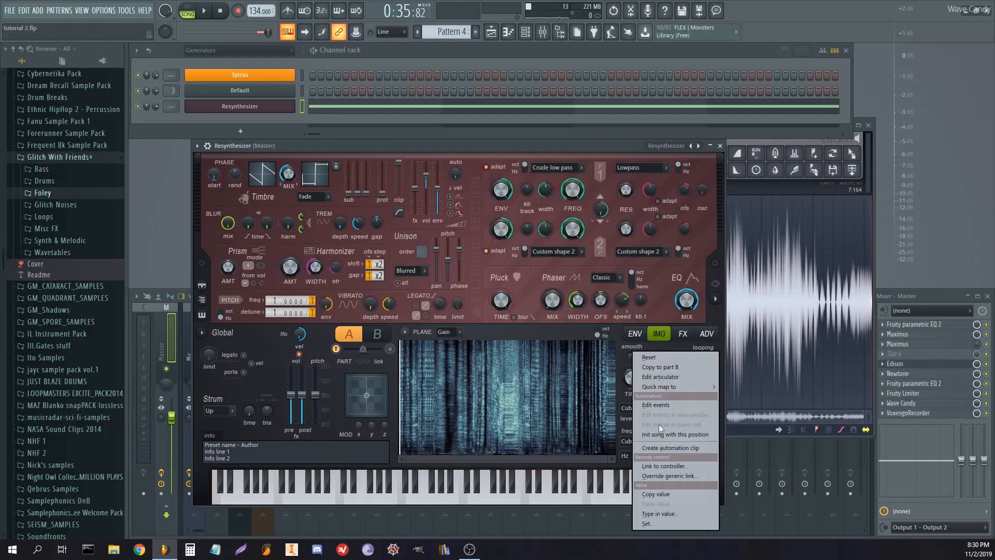
left_click(657, 446)
right_click(660, 383)
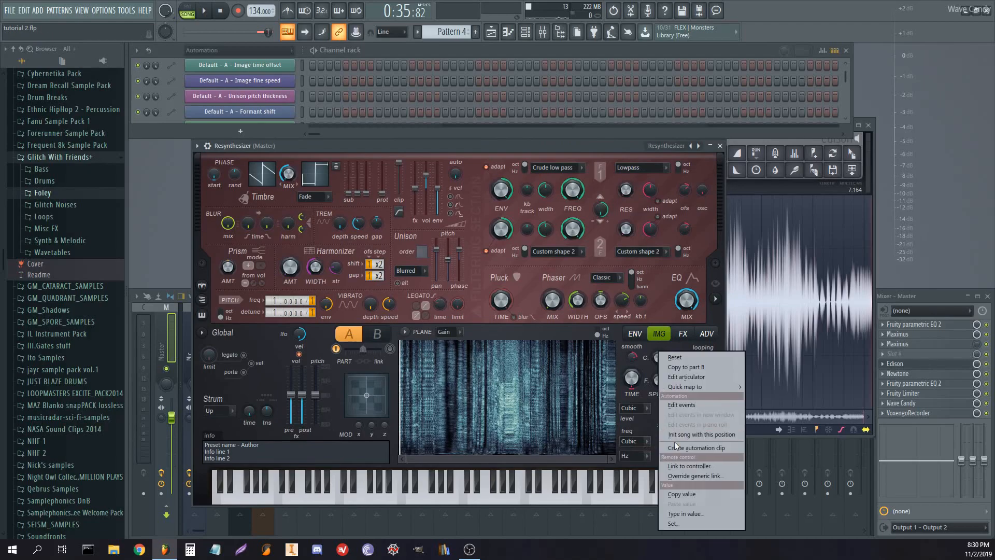
left_click(679, 446)
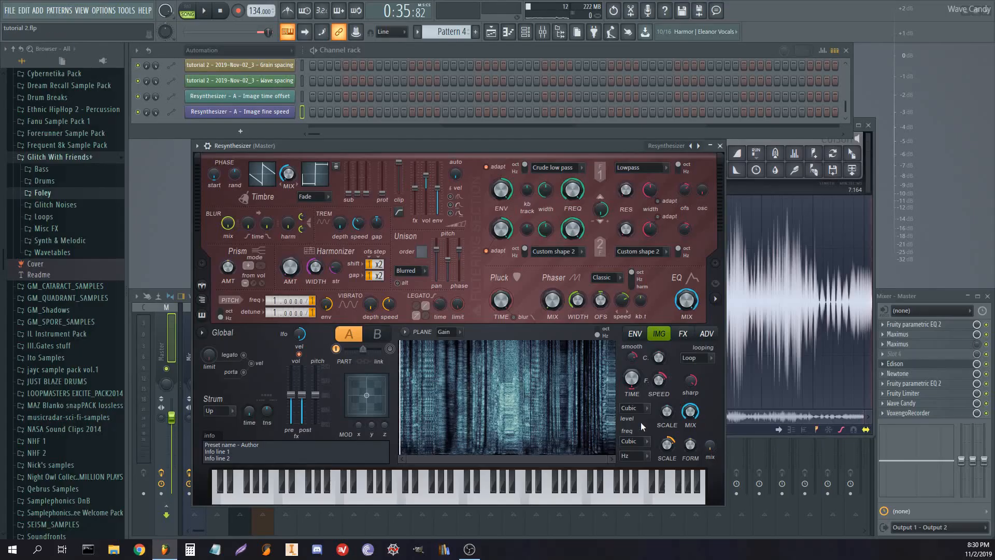
left_click(636, 455)
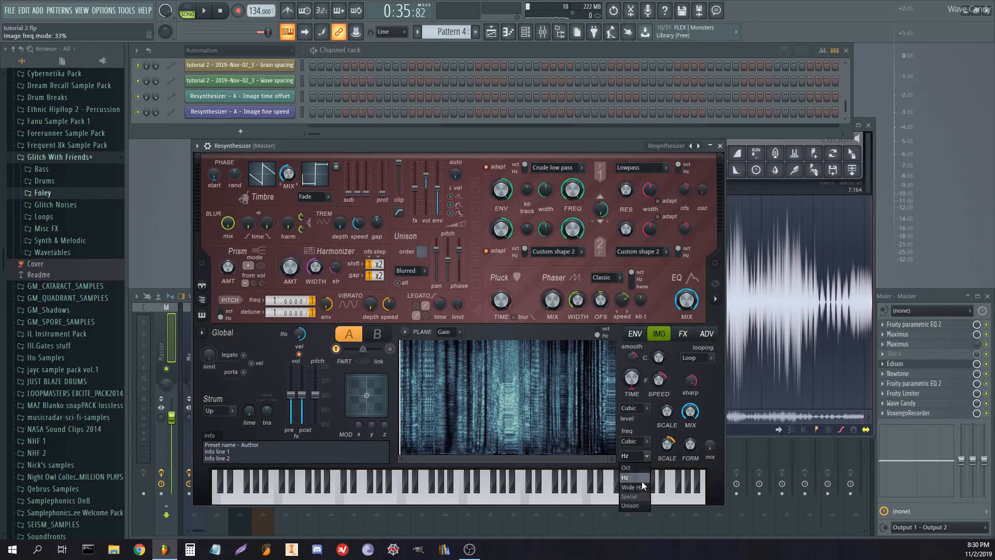
left_click(645, 457)
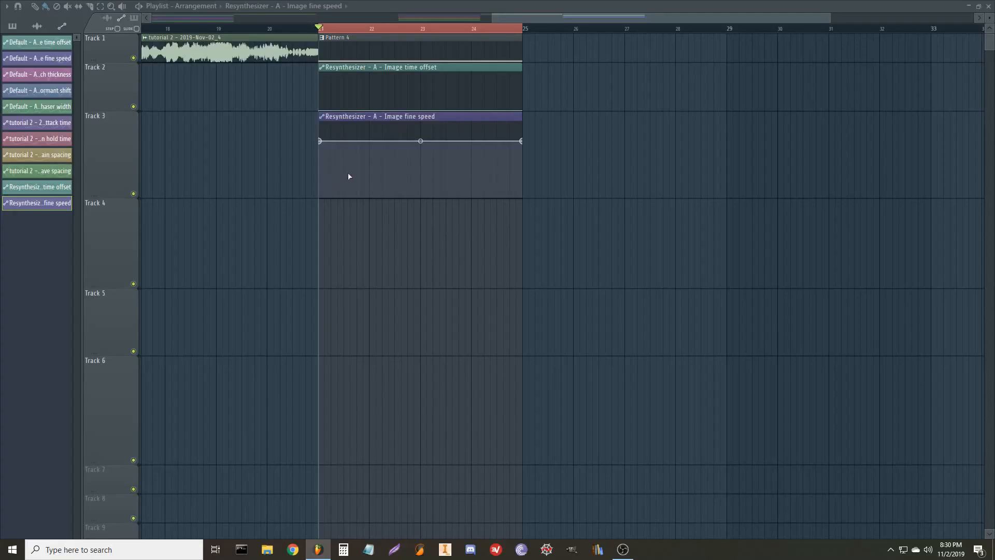
- Shape the Image fine speed automation with a high start, a sharp drop before bar 22, and mostly low points through bar 24
right_click(357, 128)
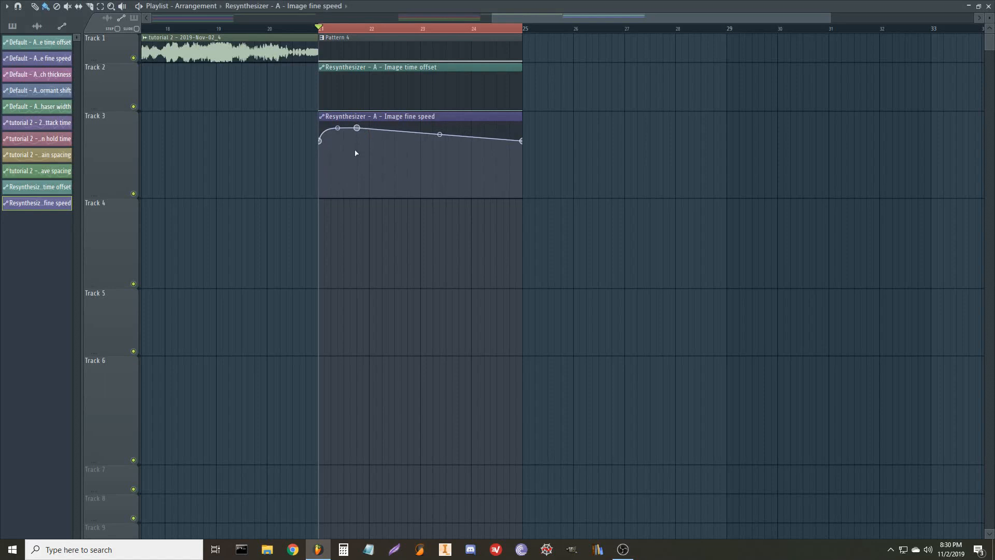
right_click(363, 185)
right_click(421, 186)
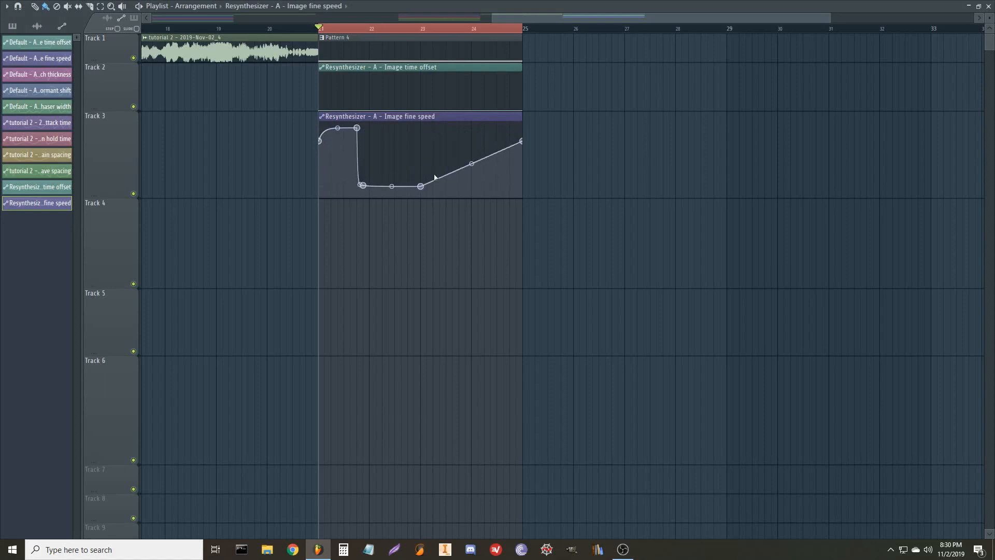
right_click(433, 175)
right_click(490, 187)
right_click(516, 180)
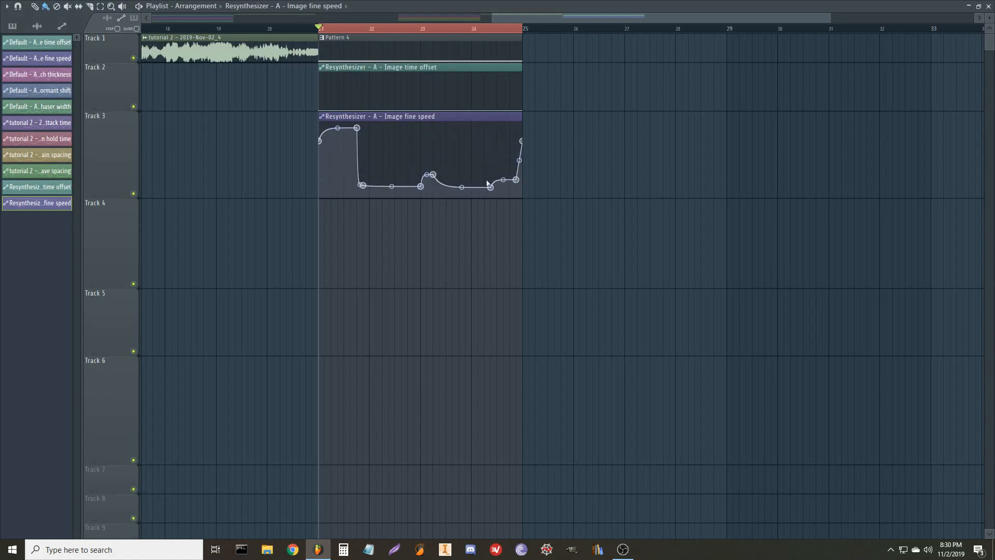
- Add two sharp Image fine speed peaks, one midway through bar 23 and one early in bar 24, with low points between them
left_click_drag(458, 189, 464, 185)
right_click(484, 132)
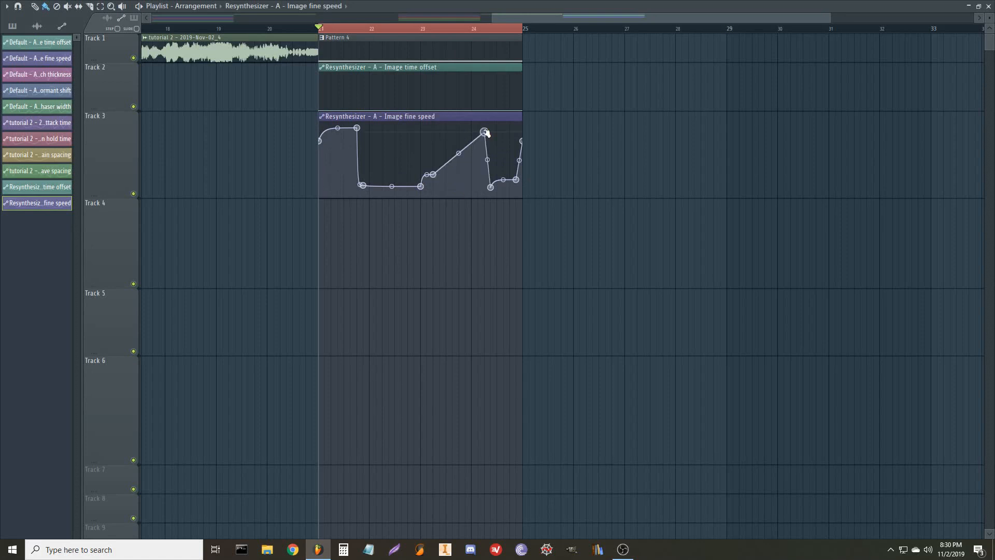
right_click(478, 187)
right_click(465, 190)
right_click(452, 129)
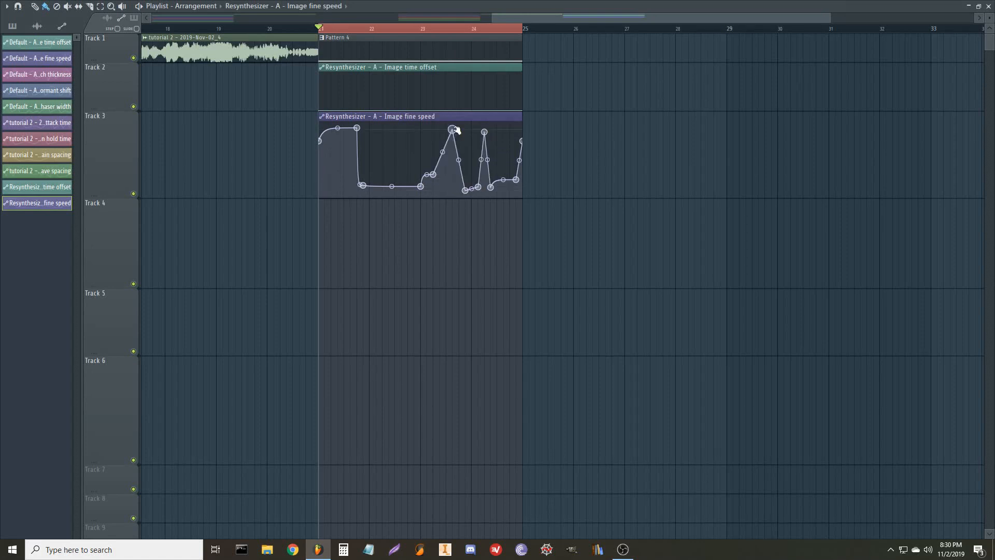
- Make the rise to the bar 23 Image fine speed peak vertical, and add a high Hold-mode point just before bar 22 in Image time offset
right_click(452, 188)
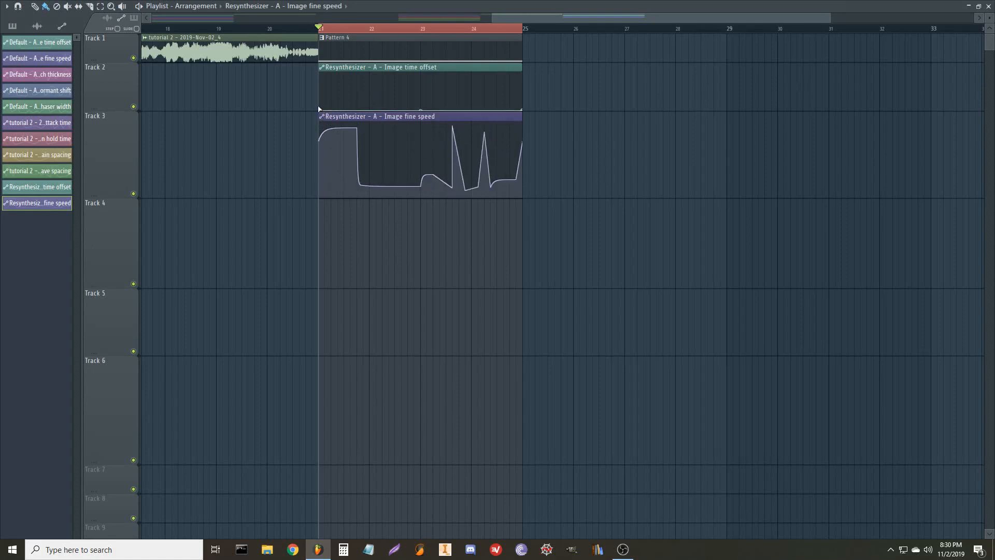
right_click(363, 80)
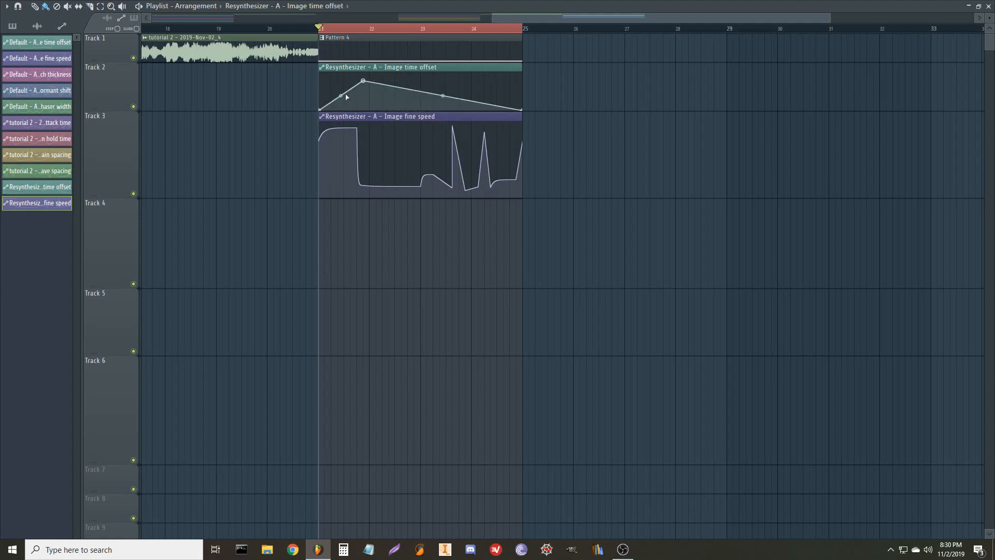
right_click(364, 81)
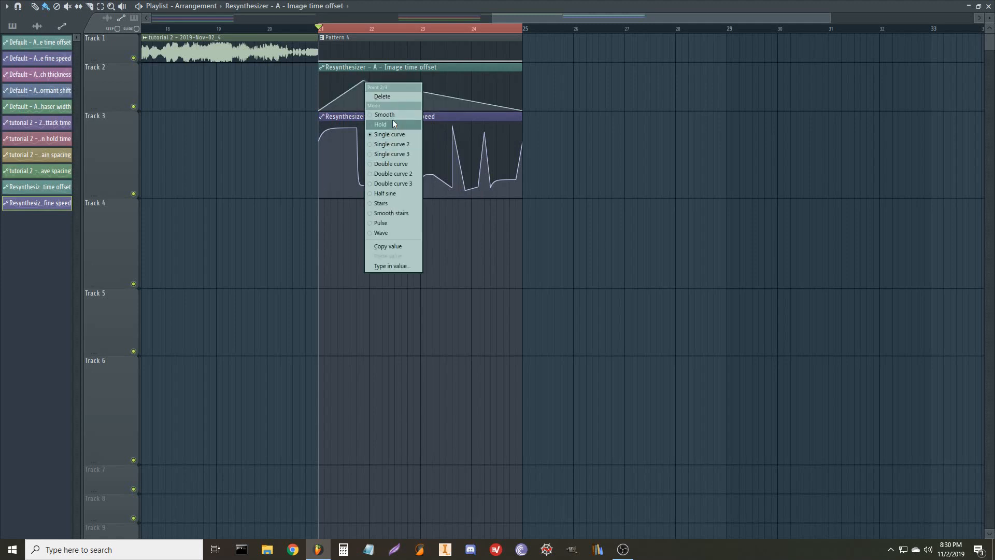
left_click(393, 119)
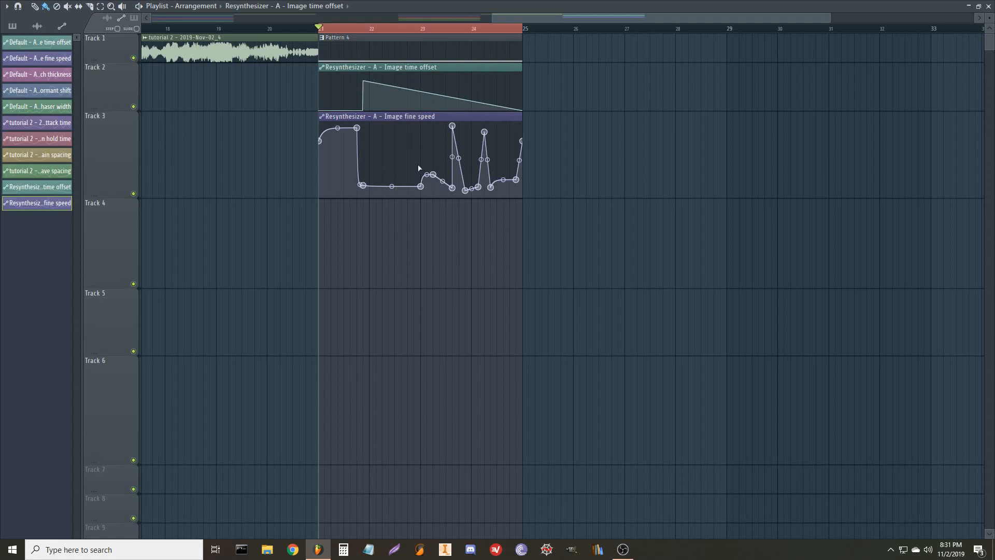
- Continue the Image time offset automation through bar 24 as alternating low and high held steps with a curved final drop, and play it back
right_click(389, 101)
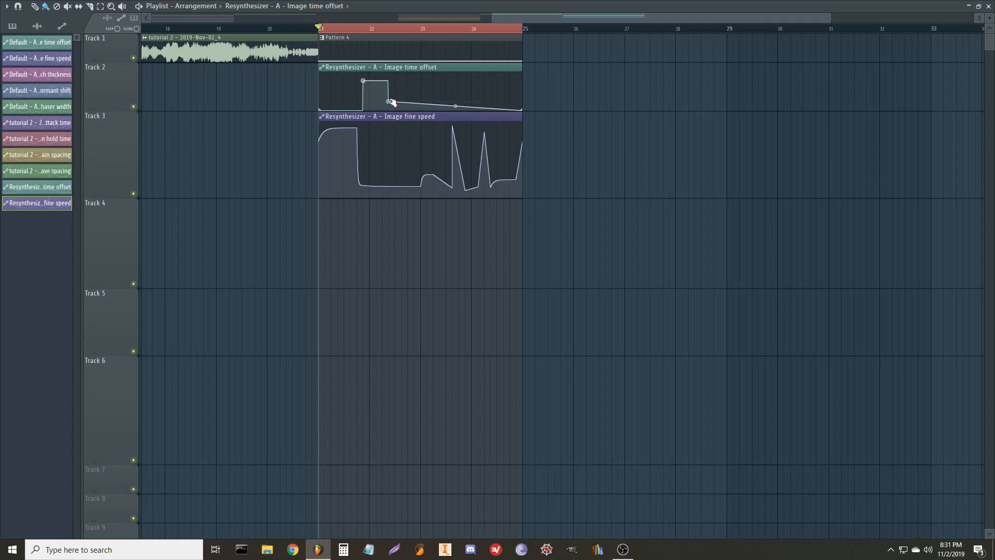
right_click(431, 101)
right_click(415, 93)
right_click(465, 83)
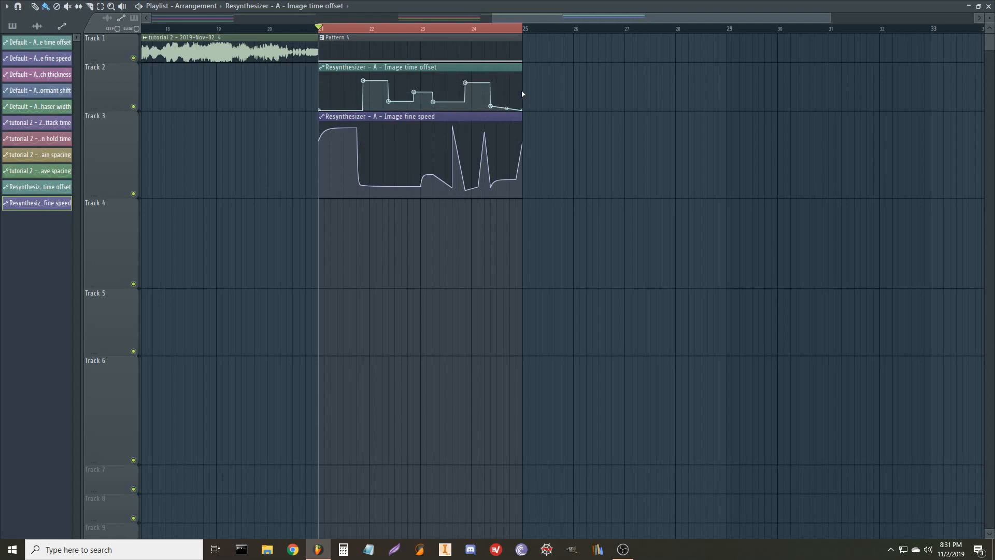
right_click(505, 100)
left_click_drag(513, 106, 512, 99)
key("space")
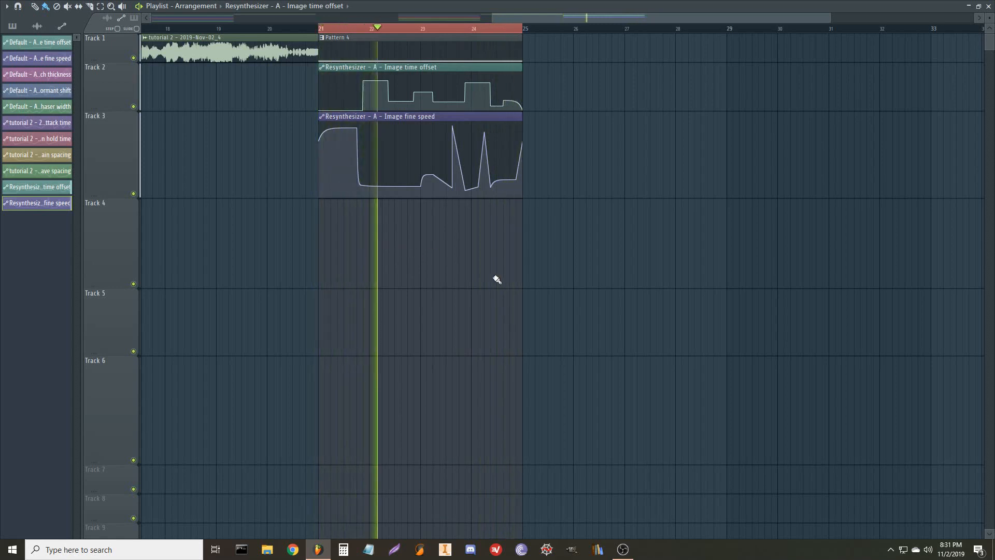
key("space")
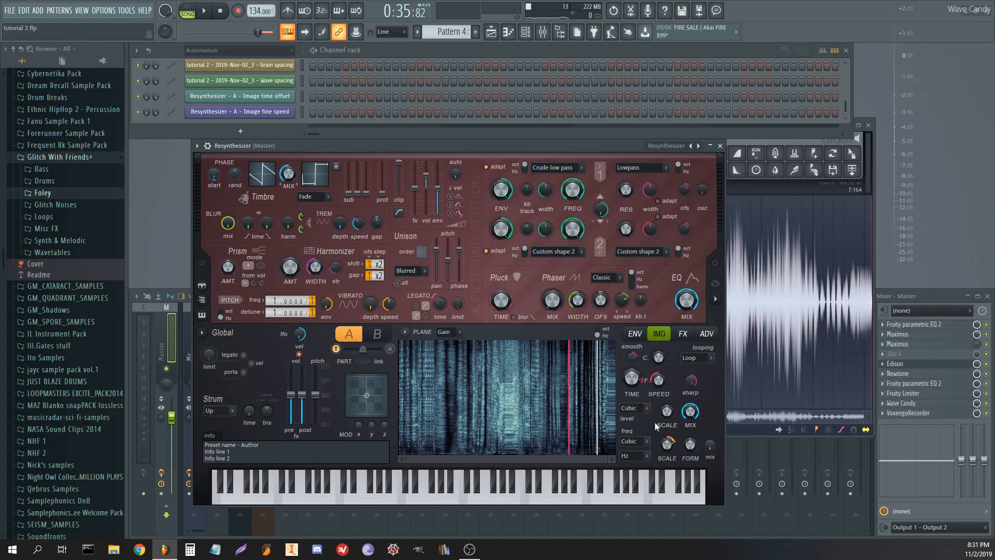
- Set part A's unison to order 2 with the Hz type, and create an automation clip for its Unison pitch thickness
left_click(692, 339)
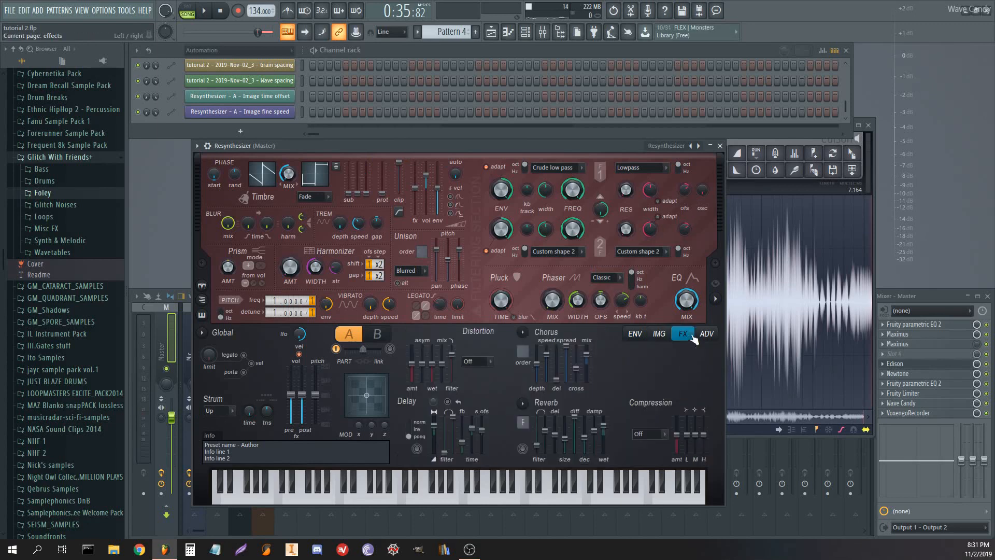
left_click(667, 335)
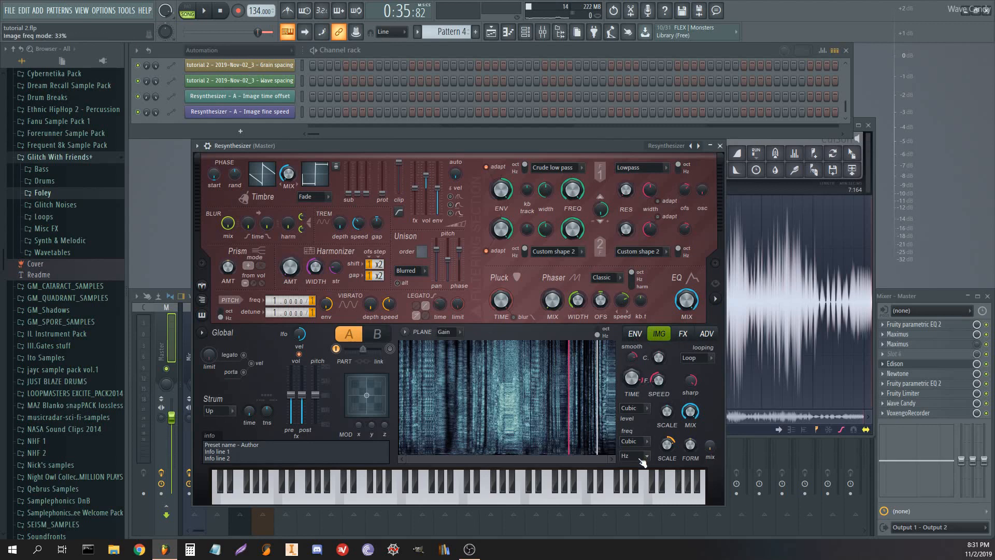
left_click(421, 271)
left_click(422, 330)
left_click_drag(422, 252, 437, 275)
right_click(453, 272)
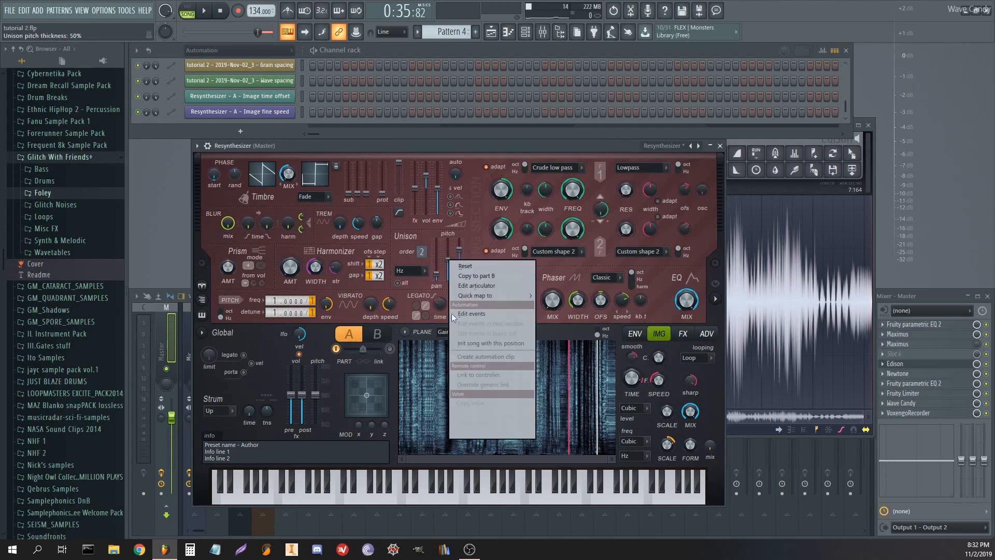
left_click(477, 360)
- Shape the Unison pitch thickness automation with a high start, dips in each bar, and smaller peaks early in bar 22 and midway through bar 23
left_click_drag(319, 248, 320, 221)
right_click(350, 278)
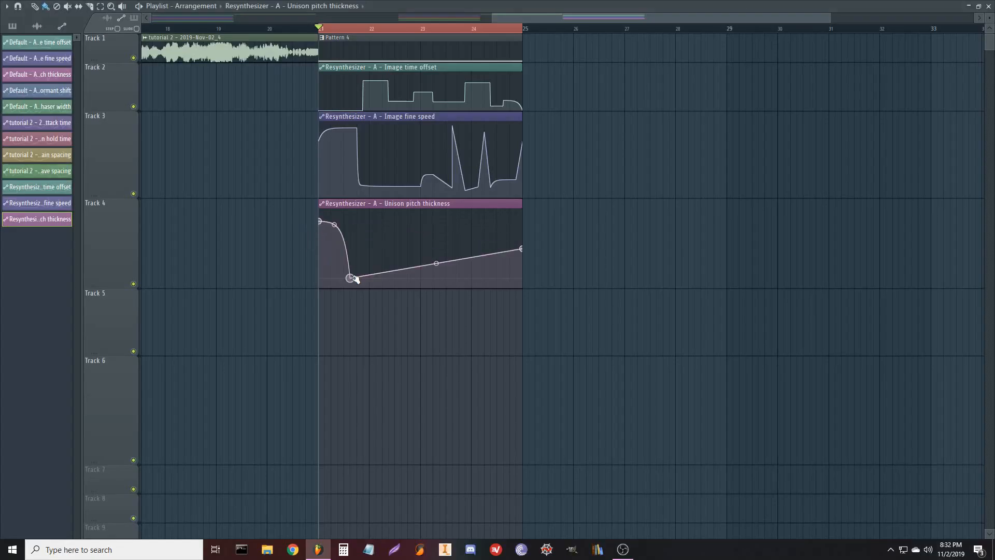
right_click(382, 248)
right_click(334, 225)
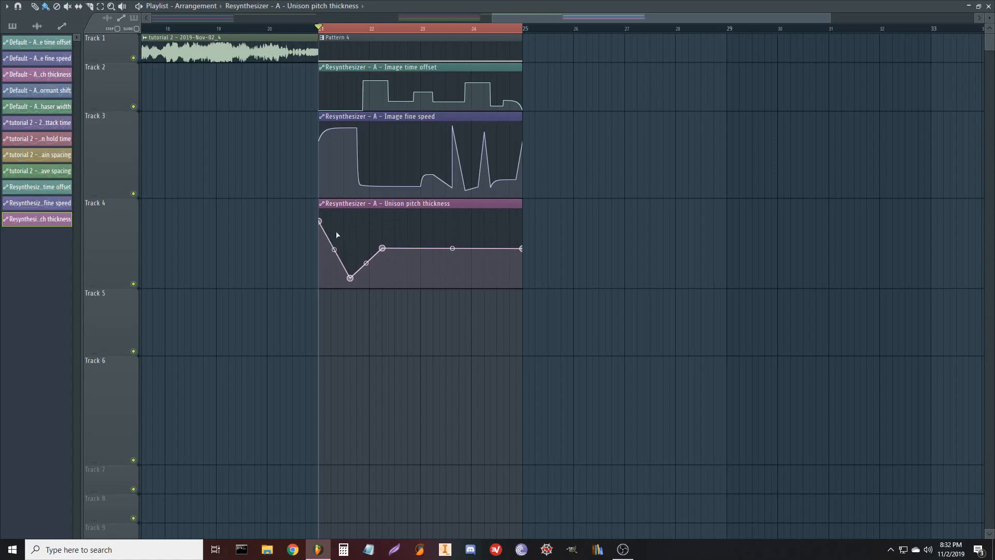
right_click(395, 276)
right_click(466, 275)
right_click(446, 256)
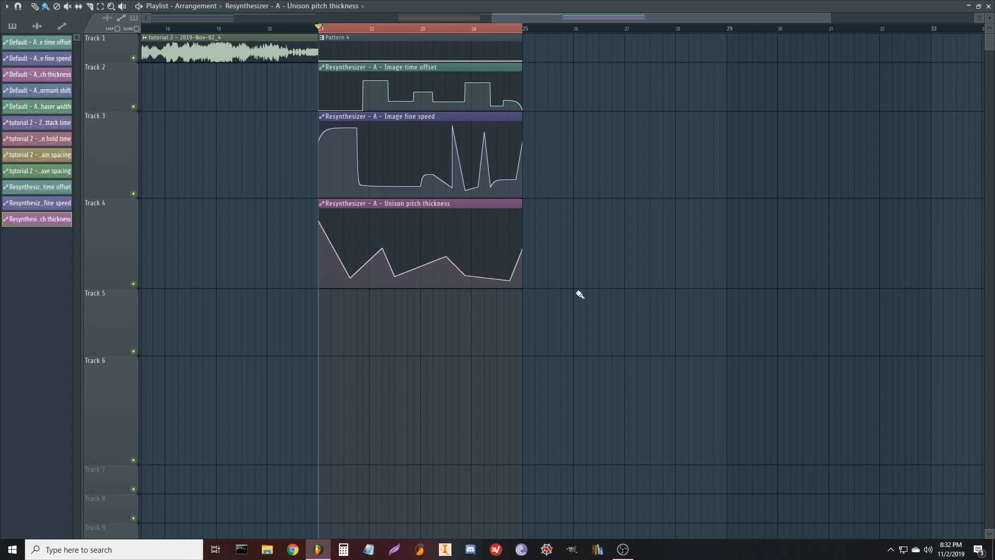
- Shape the Resynthesizer's Harmonic unison pitch envelope flat at centre for the lower half, falling to minimum about three quarters along
key("F5")
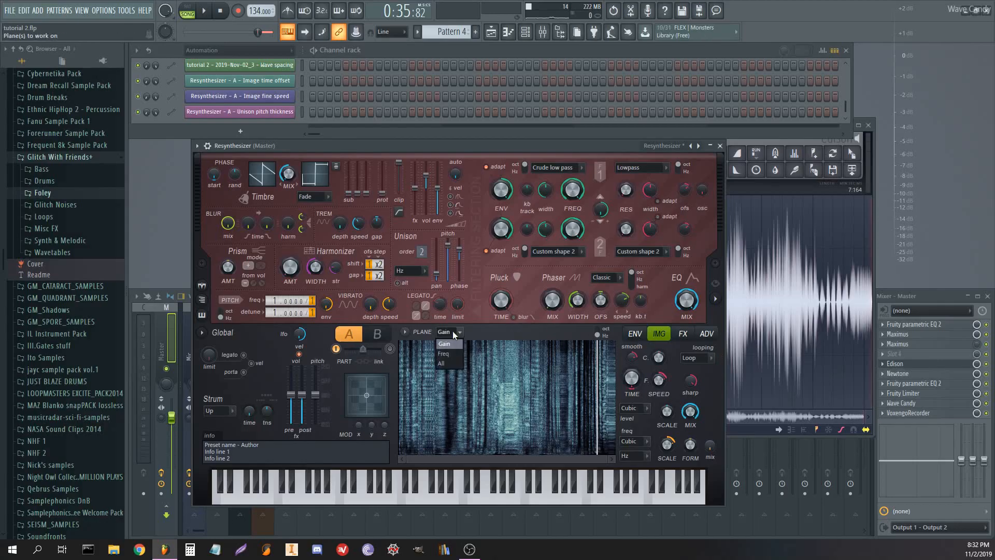
left_click(635, 333)
left_click(447, 333)
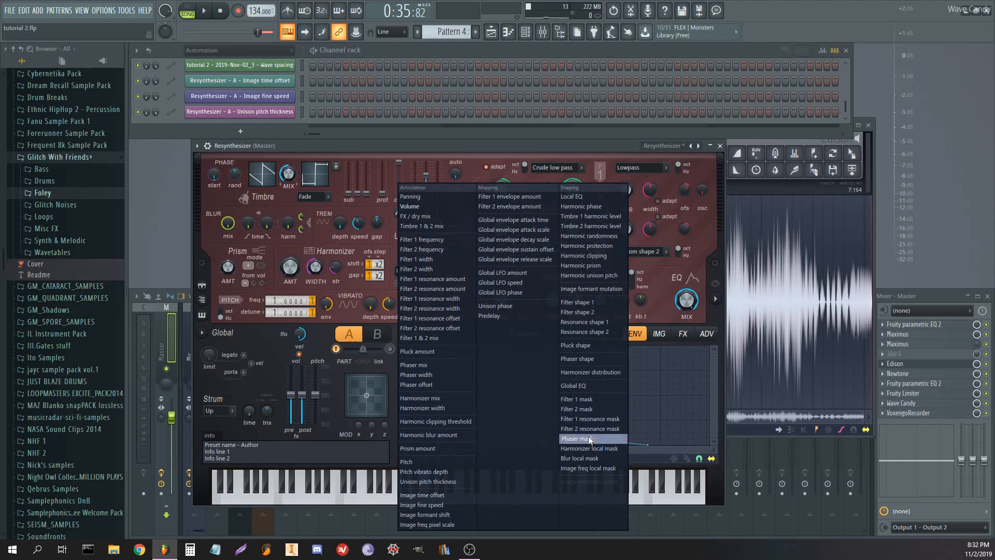
left_click(595, 278)
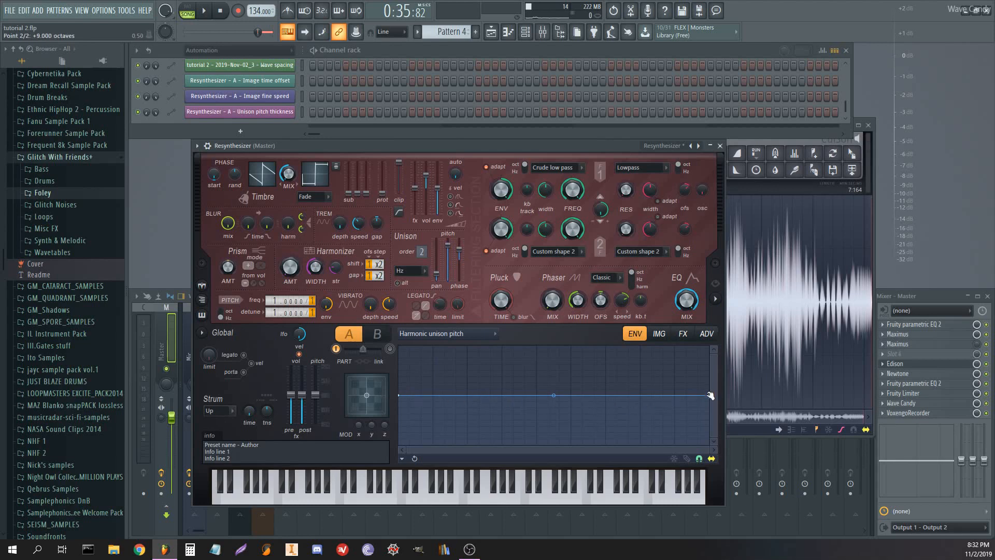
left_click_drag(711, 396, 706, 452)
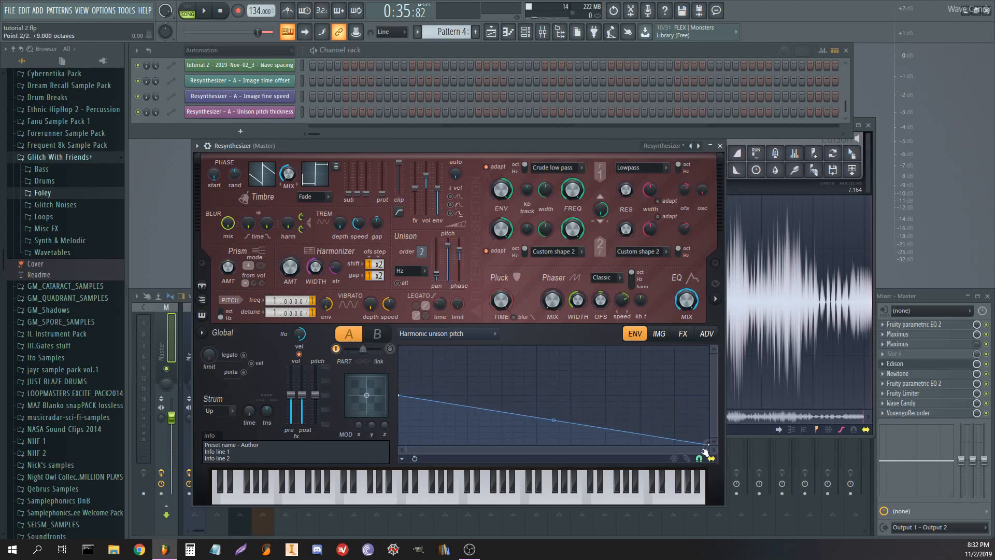
right_click(642, 438)
left_click_drag(642, 438, 641, 449)
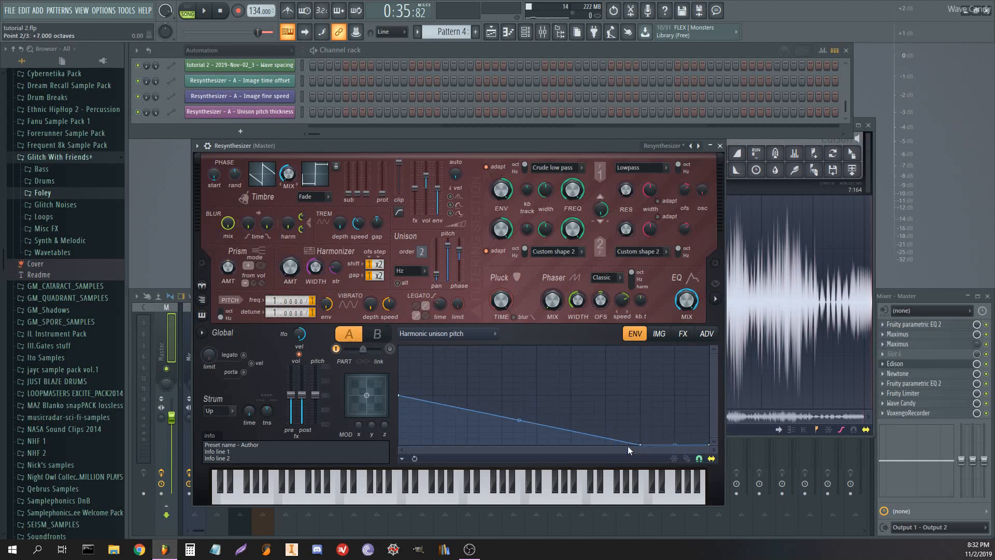
right_click(560, 401)
left_click_drag(562, 403, 562, 397)
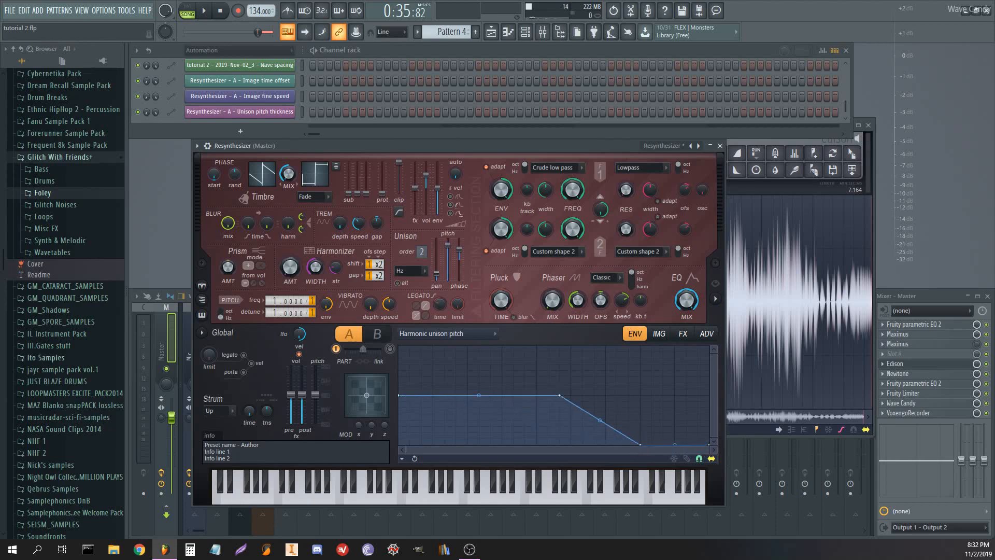
- Turn on Bitcrush distortion in the Resynthesizer's effects and raise its amount to near maximum while the loop plays
key("space")
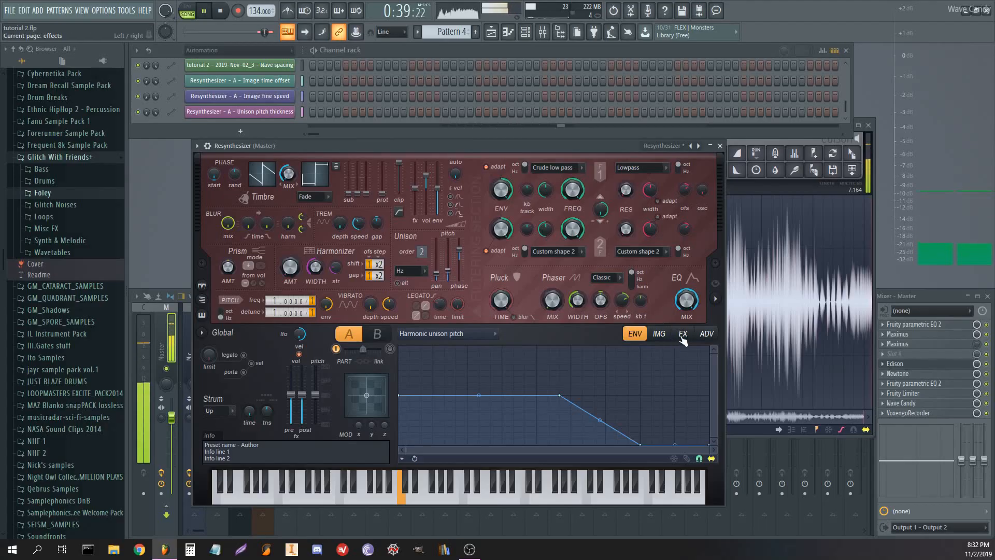
left_click(683, 335)
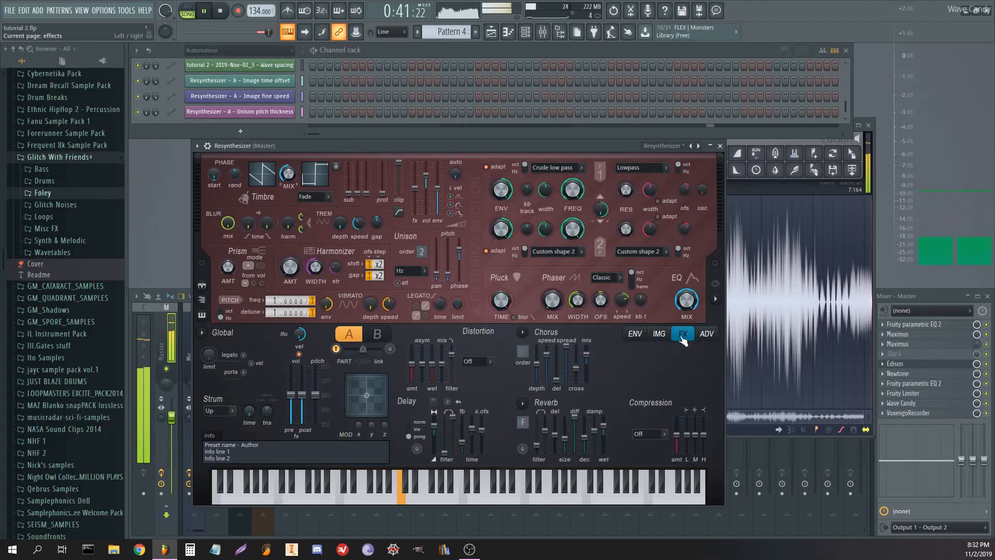
left_click(477, 366)
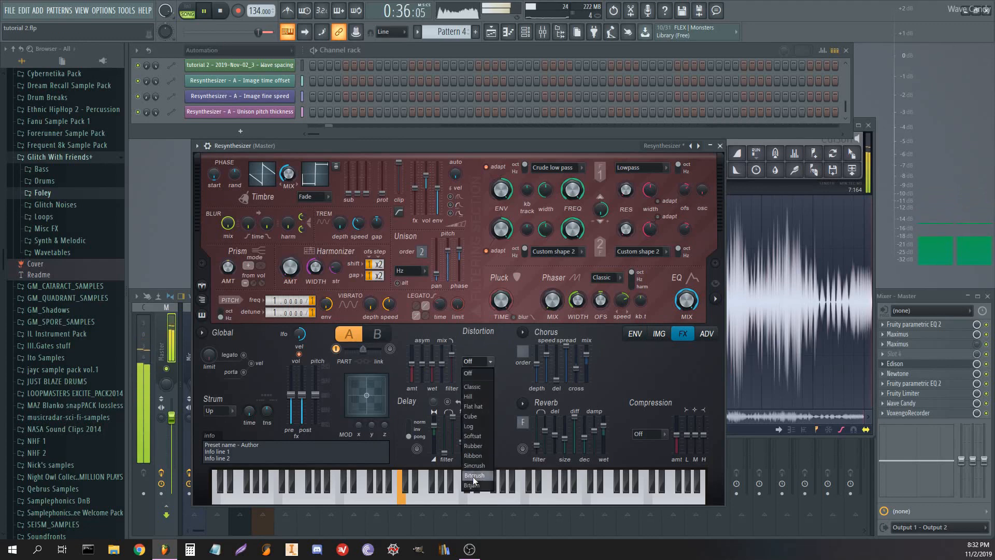
left_click(482, 418)
mouse_move(411, 365)
left_mouse_down()
mouse_move(450, 340)
mouse_move(411, 353)
left_mouse_up()
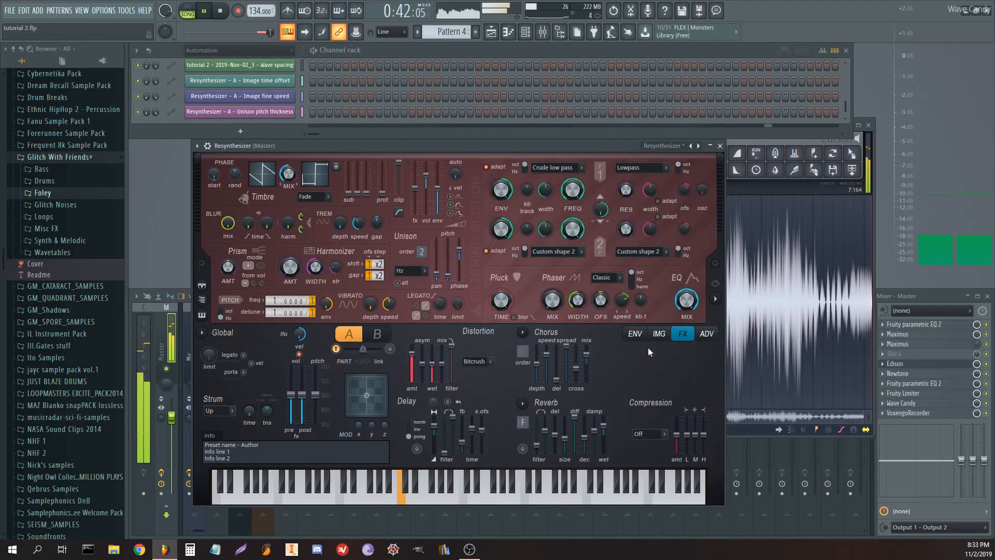
- Inspect the Resynthesizer's Volume articulation envelope and LFO while auditioning the loop, and return to the image page
left_click(637, 334)
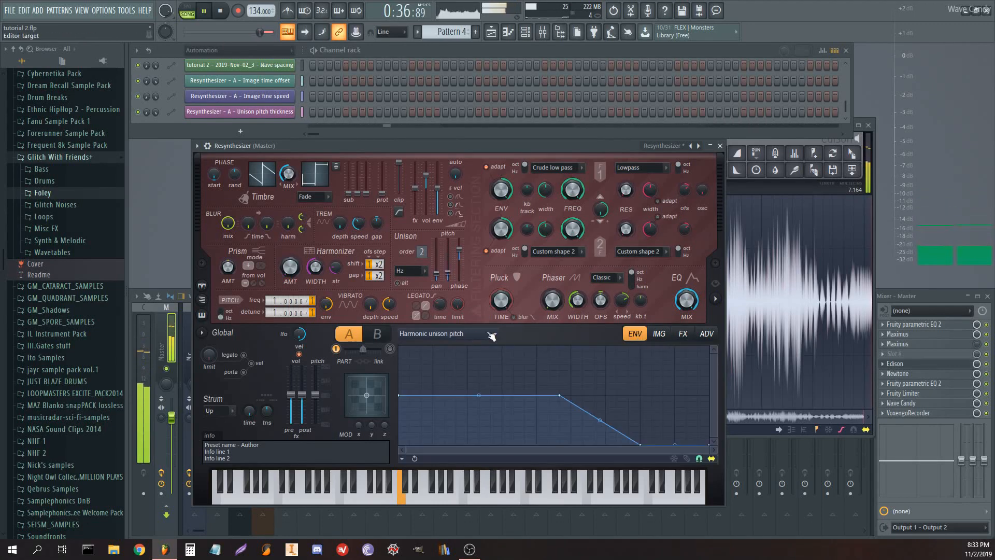
left_click(658, 334)
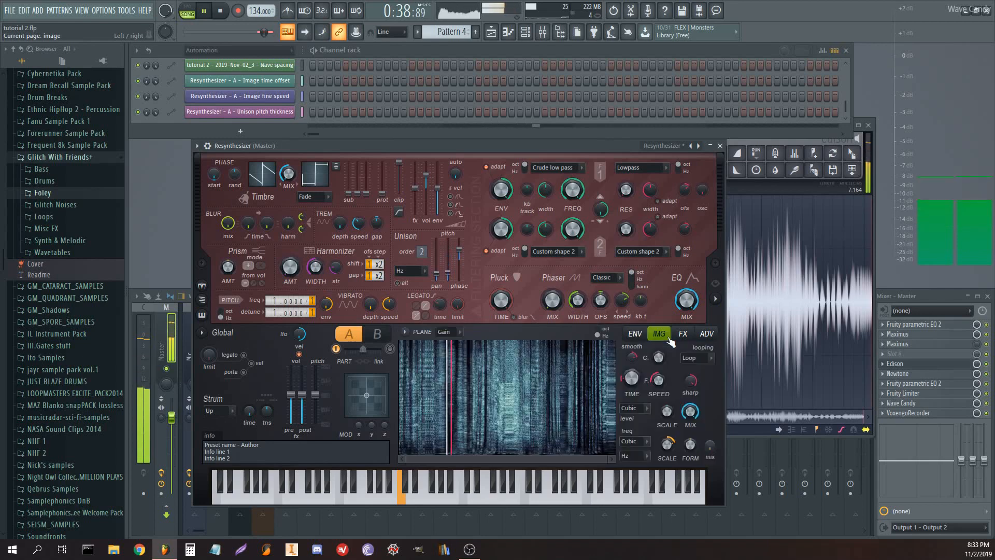
left_click(635, 335)
left_click(449, 334)
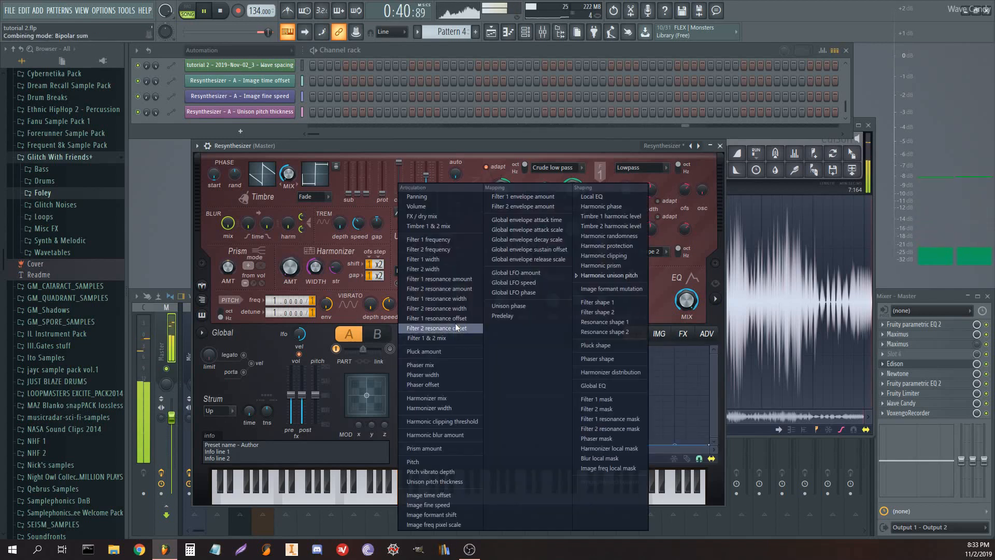
left_click(441, 207)
key("space")
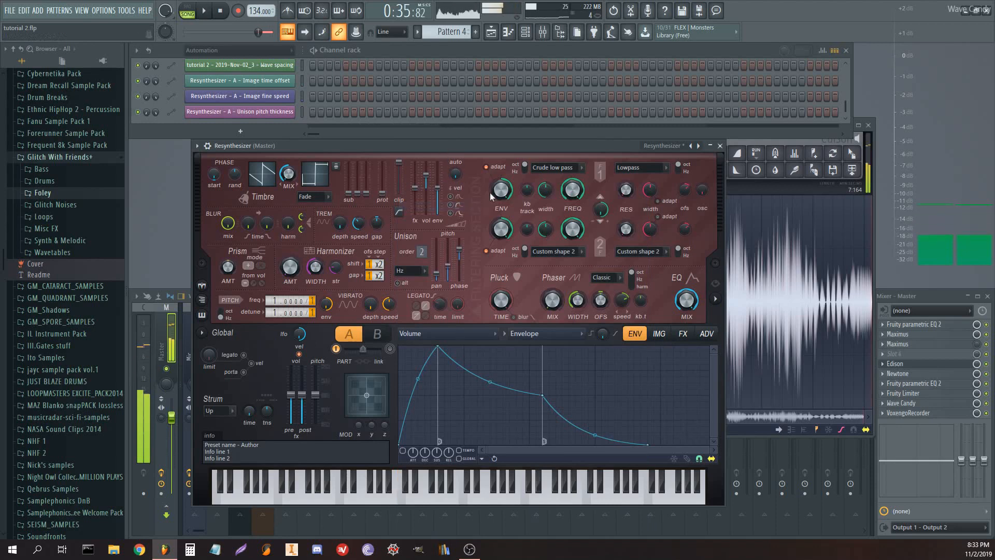
left_click(531, 333)
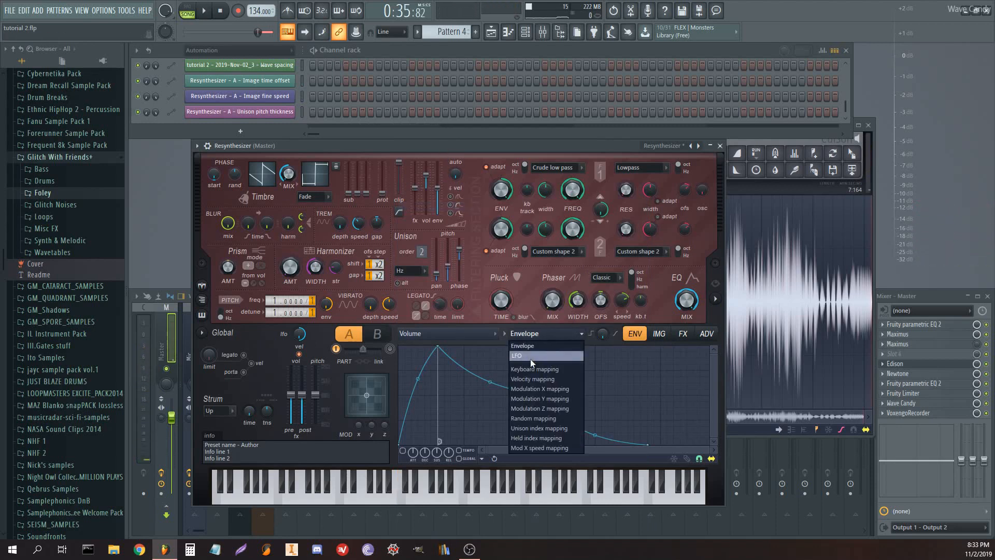
left_click(531, 357)
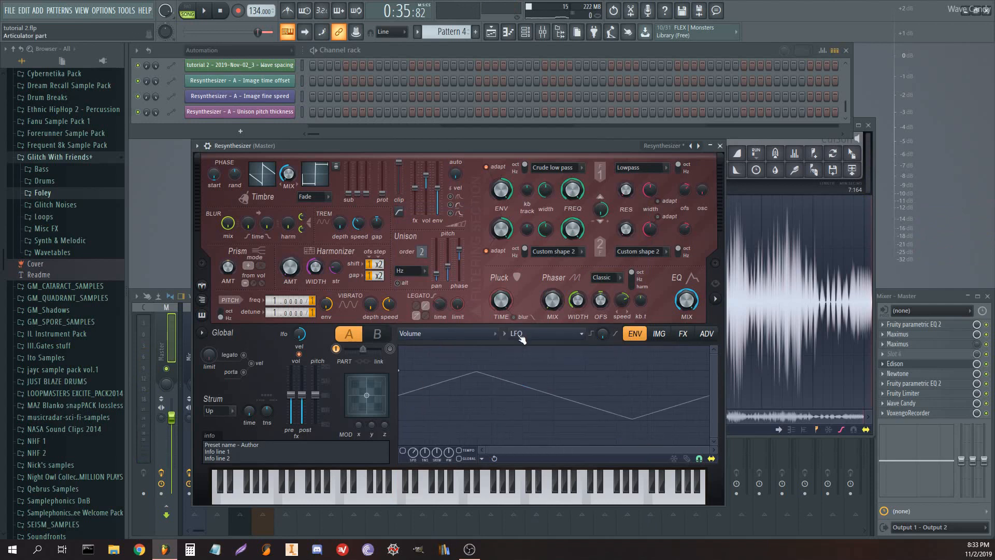
key("space")
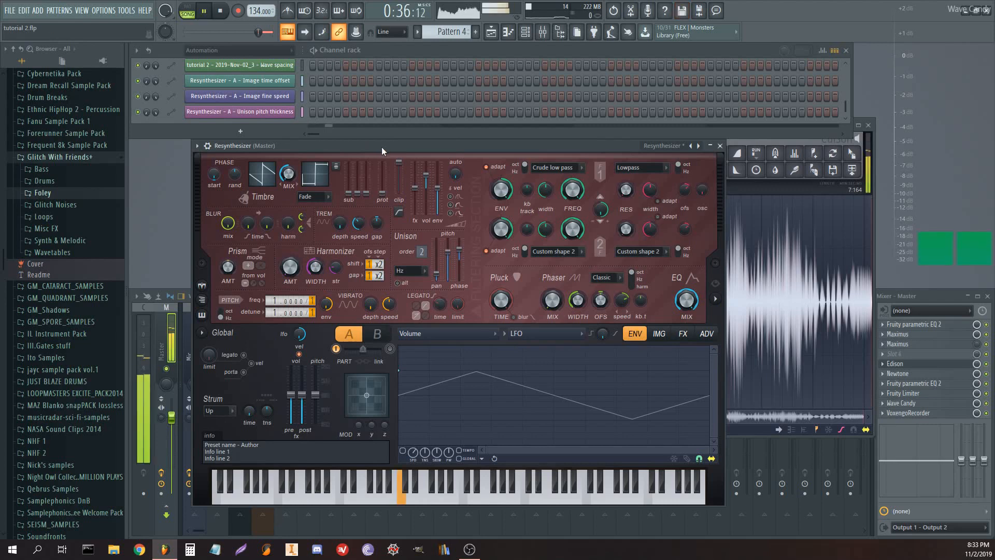
key("space")
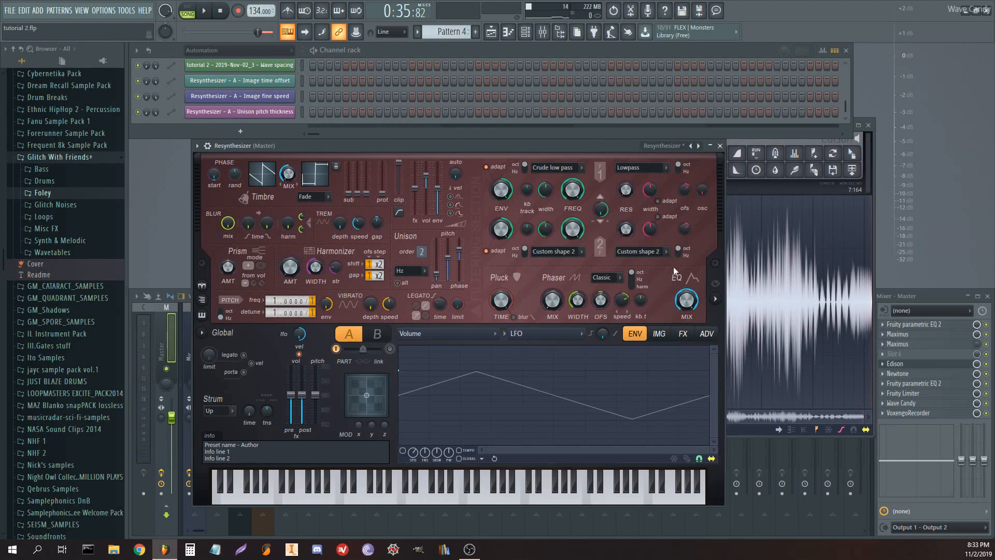
left_click(659, 333)
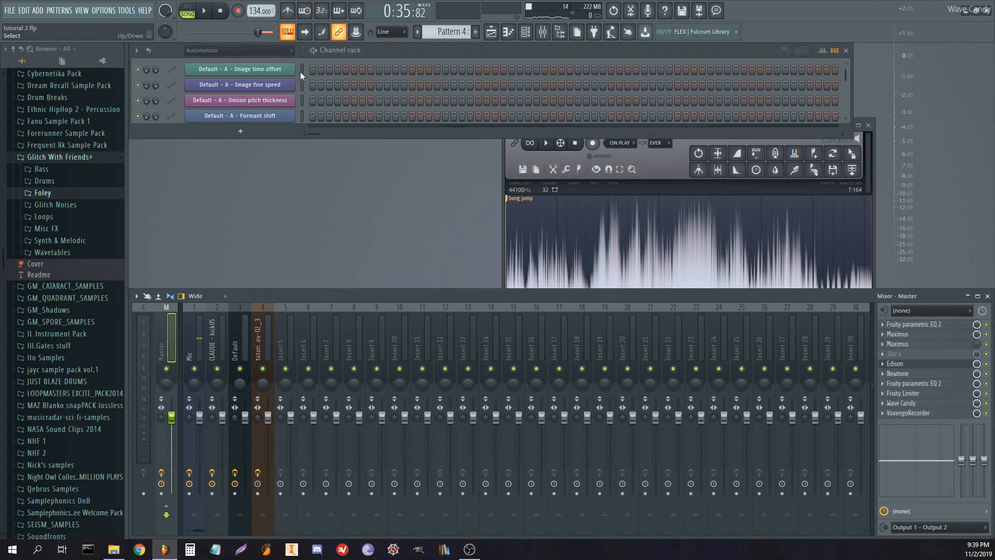
- Switch the channel rack filter to the group holding the Resynthesizer and The Mangle channels, and play the automated loop
left_click(290, 47)
left_click(250, 104)
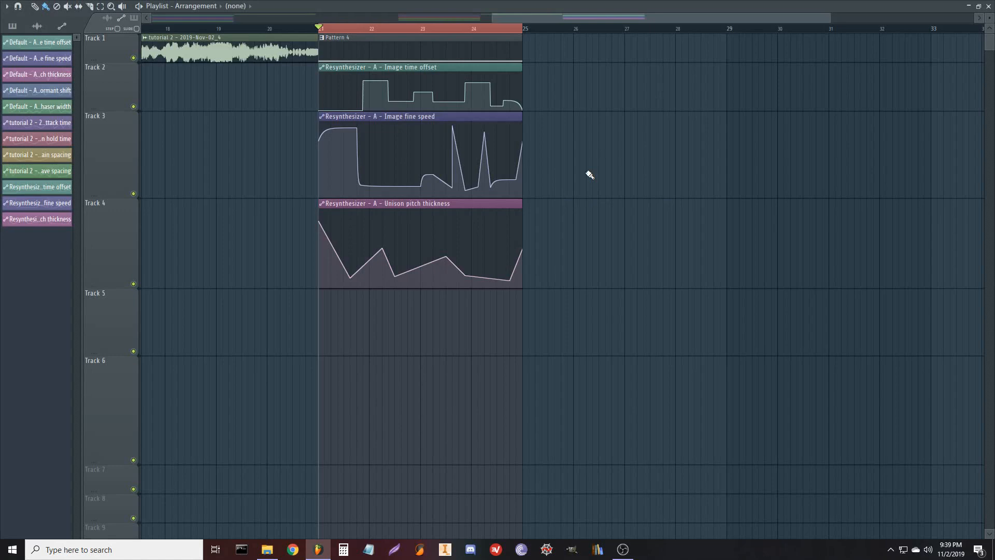
key("space")
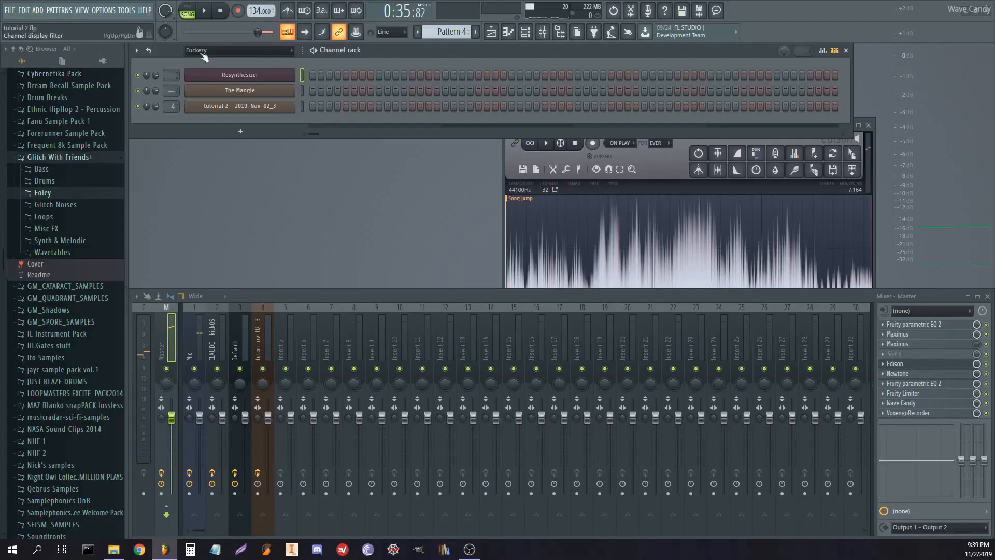
- Filter the channel rack to Generators and route the Resynthesizer channel to mixer insert 5
left_click(228, 48)
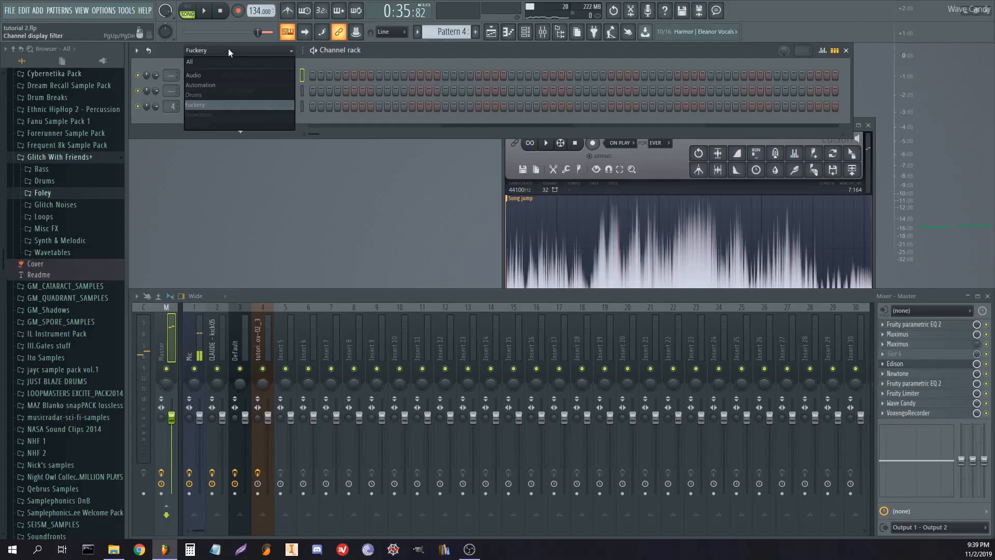
left_click(209, 113)
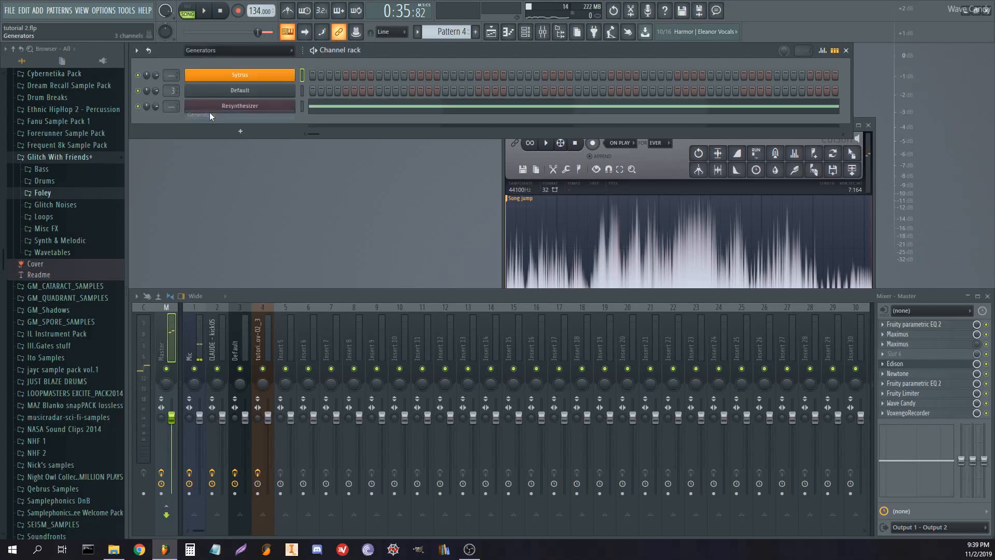
left_click(301, 106)
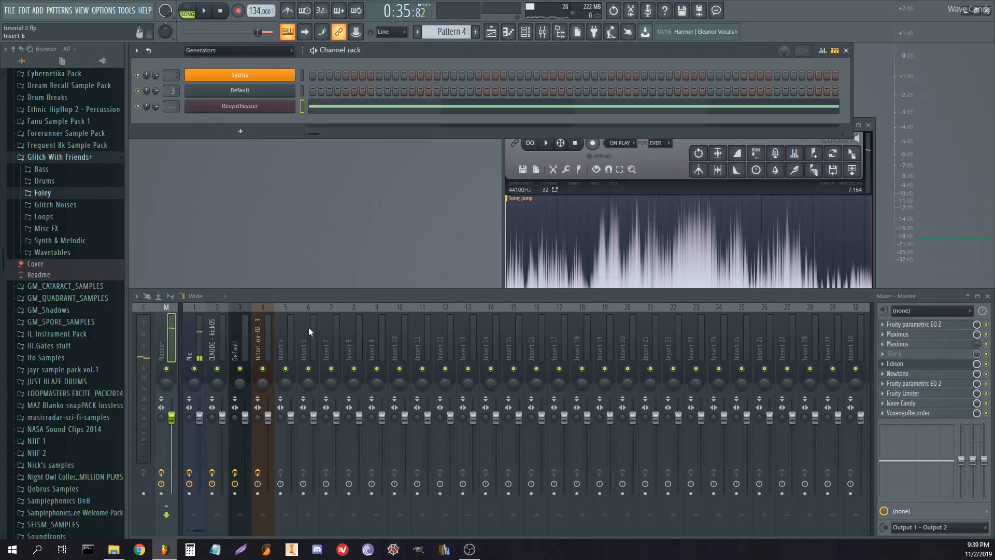
left_click(278, 335)
key("ctrl+l")
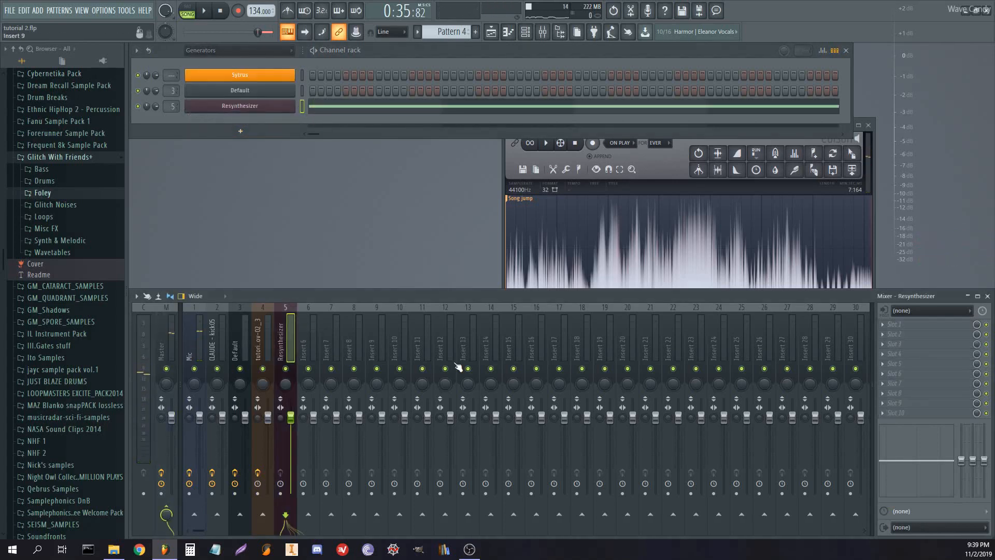
- Load ValhallaFreqEcho into the first effect slot of the Resynthesizer mixer track and reposition its window slightly
left_click(930, 324)
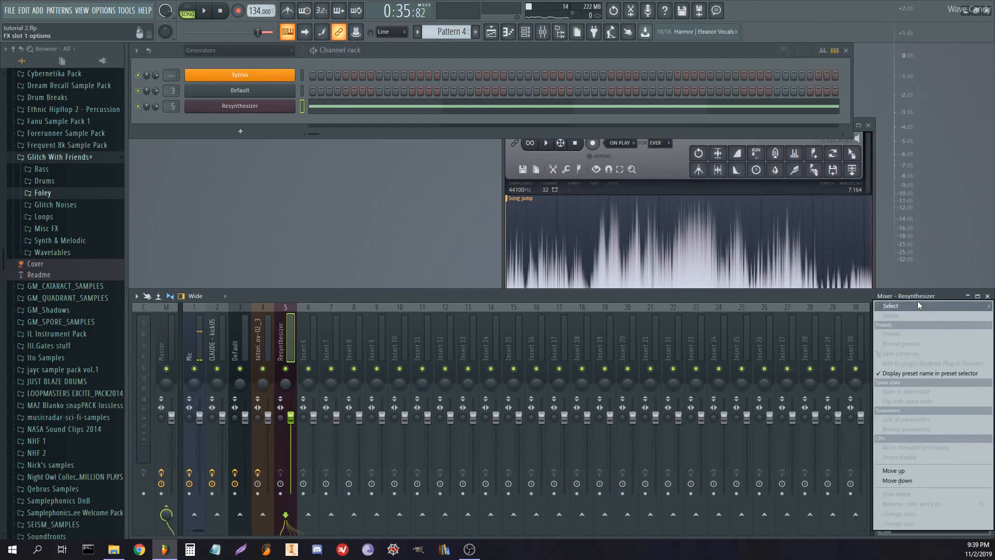
mouse_move(917, 305)
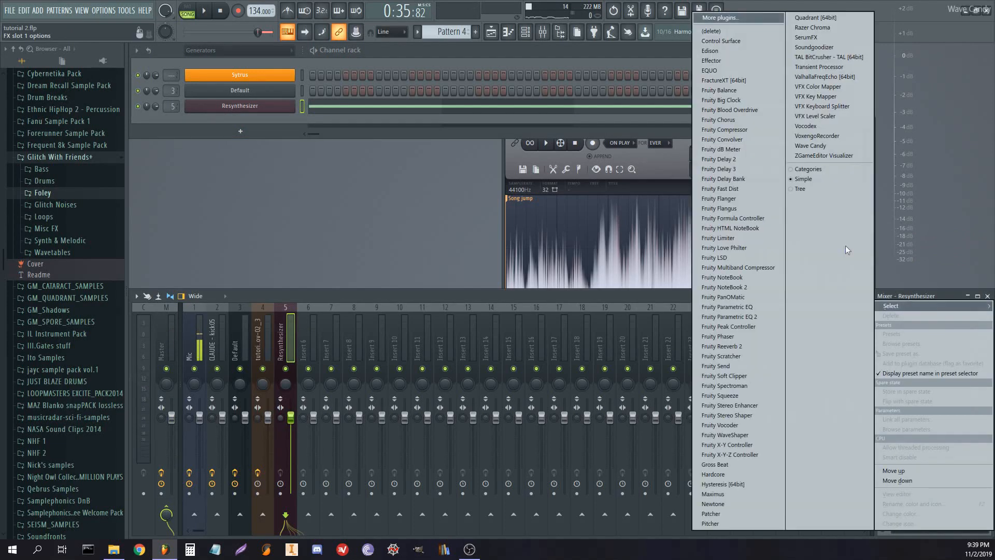
left_click(846, 79)
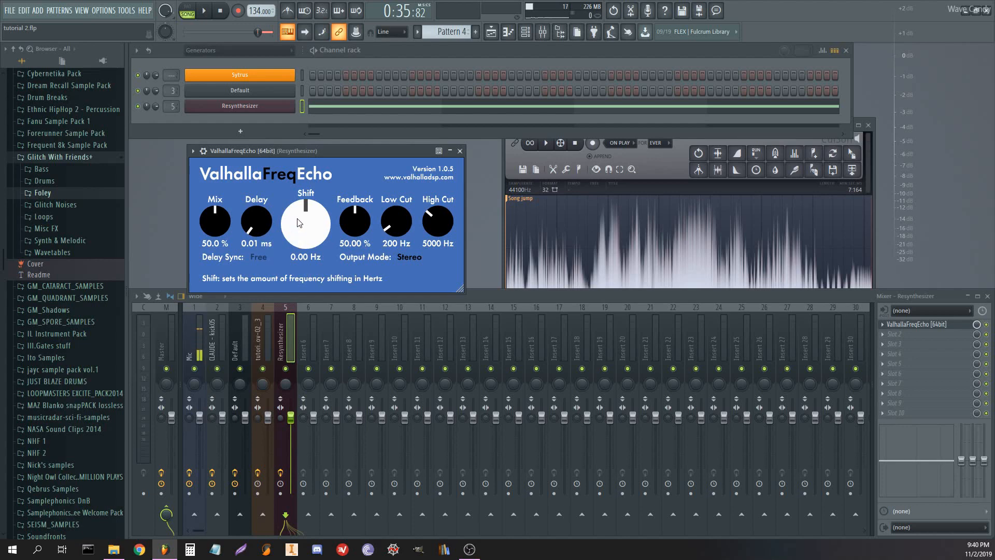
left_click_drag(285, 151, 293, 146)
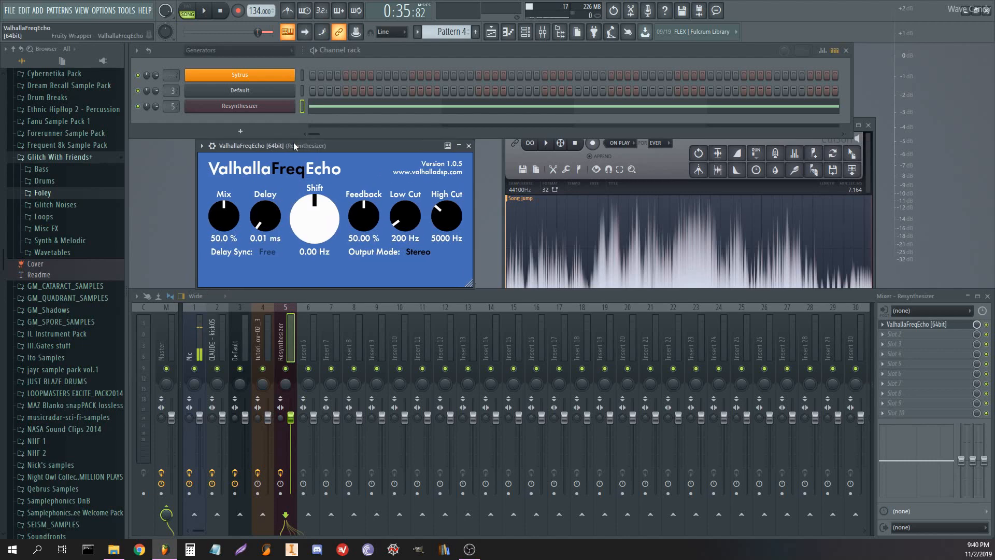
- Nudge ValhallaFreqEcho's Delay to 0.21 ms and create an automation clip for it
left_click_drag(268, 218, 266, 205)
left_click(129, 10)
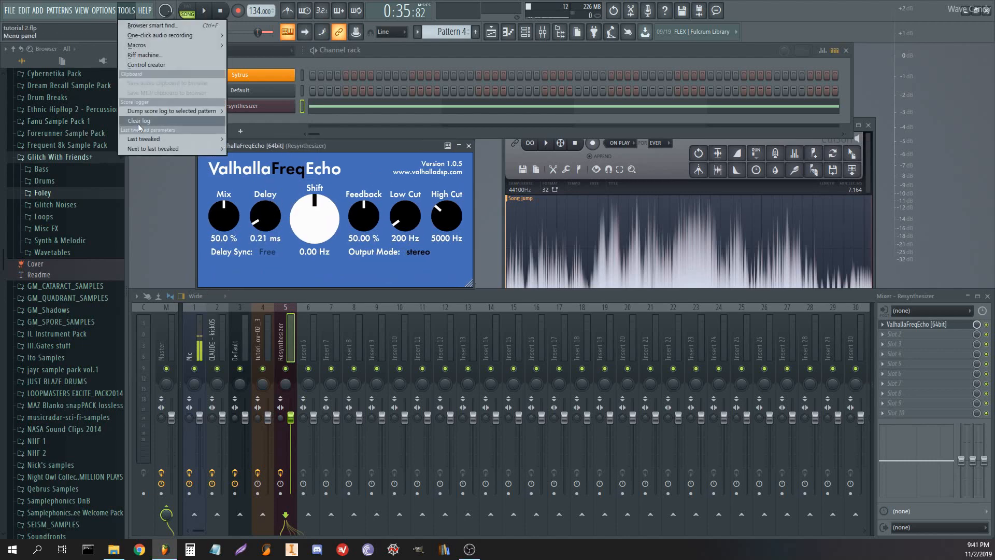
mouse_move(147, 138)
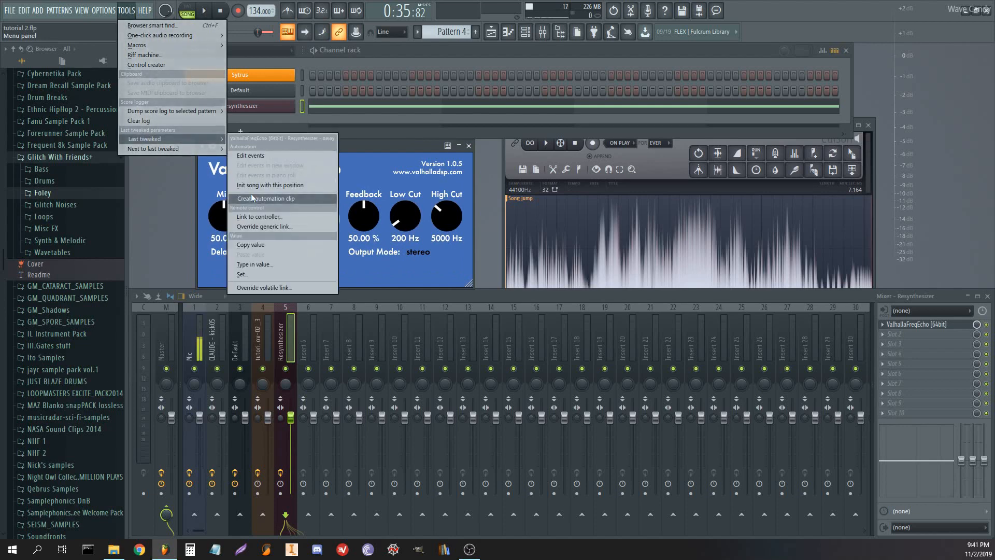
left_click(252, 195)
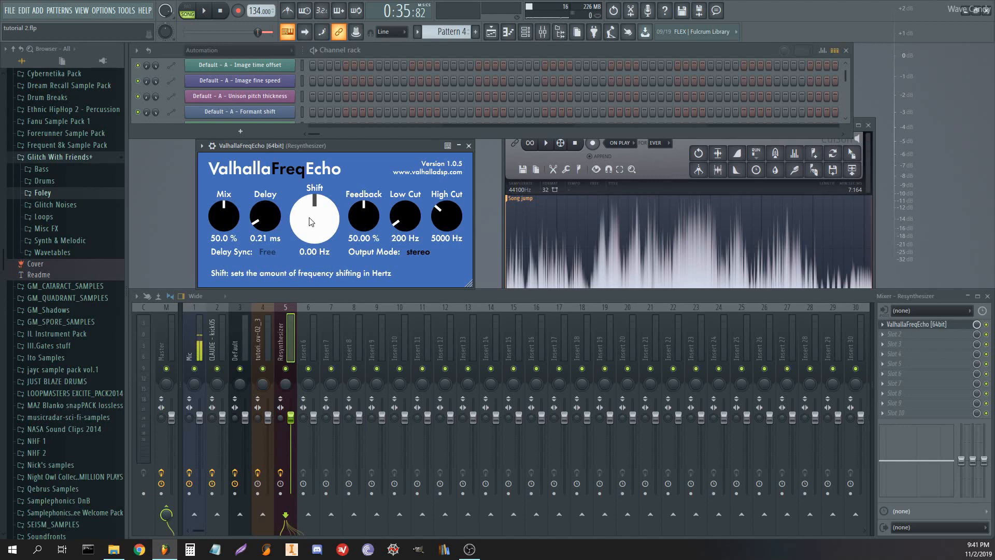
- Nudge ValhallaFreqEcho's Shift to -0.01 Hz and create an automation clip for it
left_click_drag(313, 215, 312, 220)
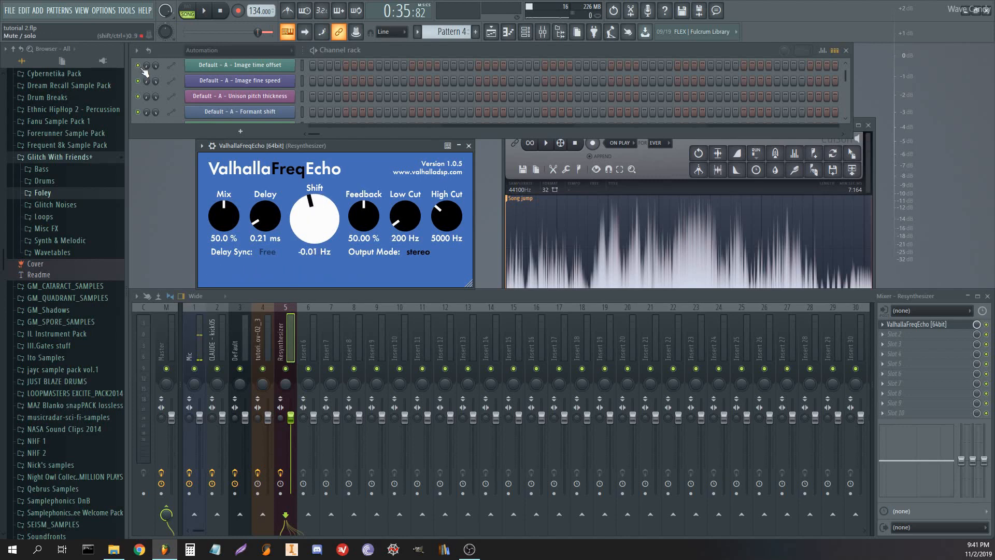
left_click(125, 10)
mouse_move(150, 139)
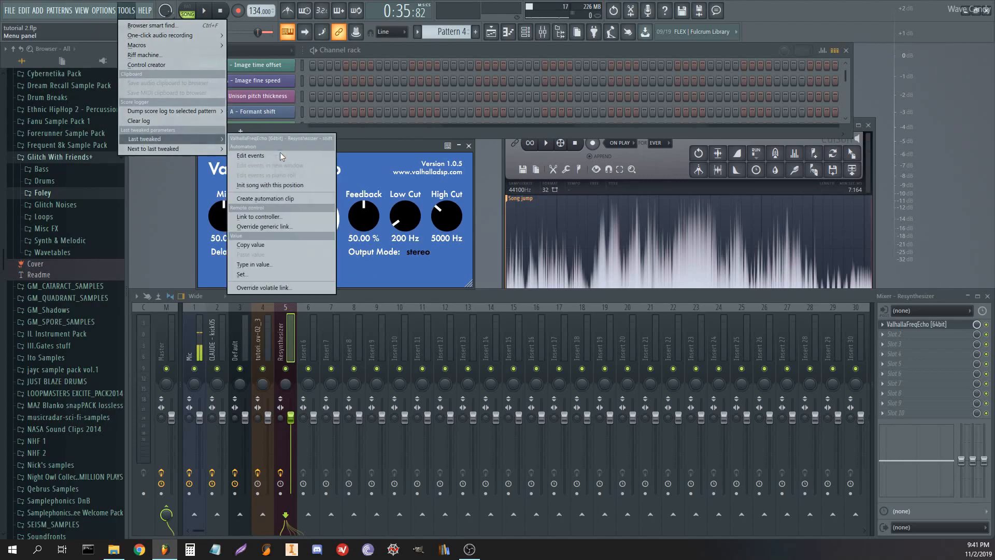
left_click(269, 199)
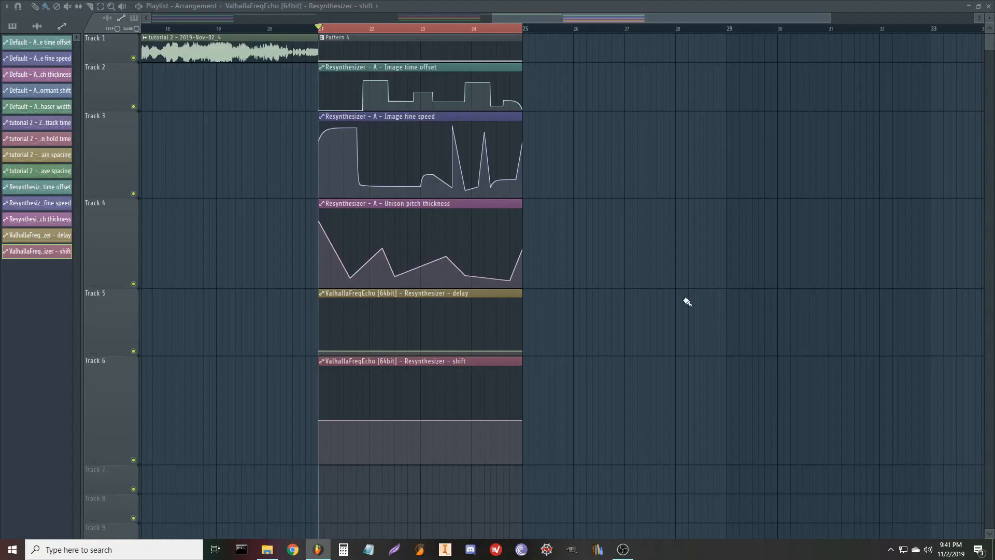
- Shape the delay automation into five uneven peaks between bars 21 and 25, the tallest near bar 23.75, with low dips between them
right_click(343, 326)
right_click(369, 353)
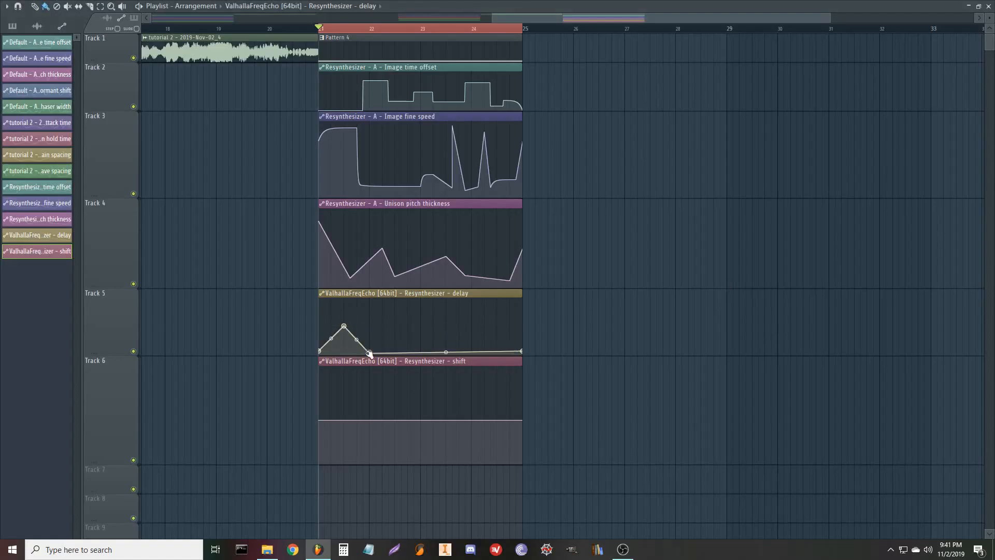
right_click(413, 338)
right_click(427, 351)
right_click(459, 314)
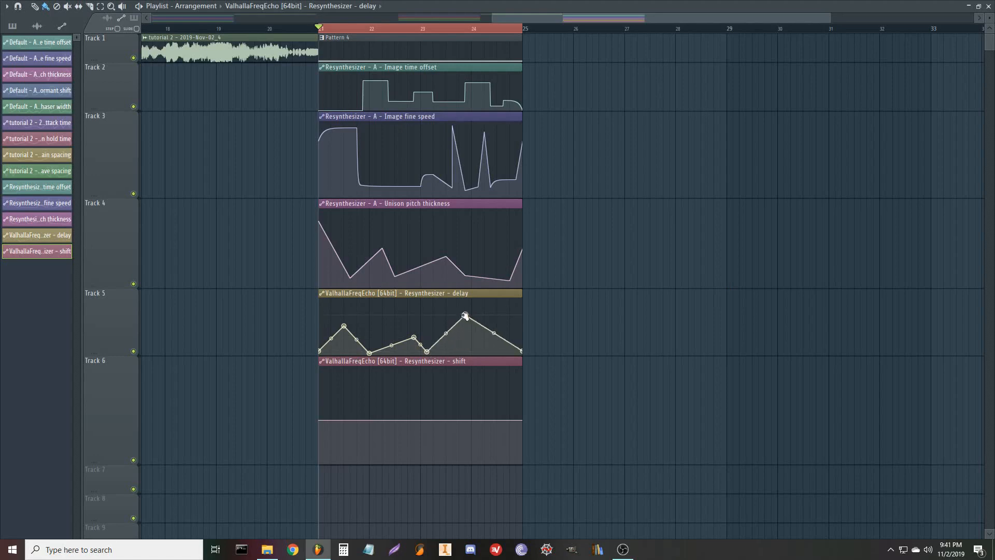
right_click(465, 350)
right_click(496, 344)
right_click(490, 333)
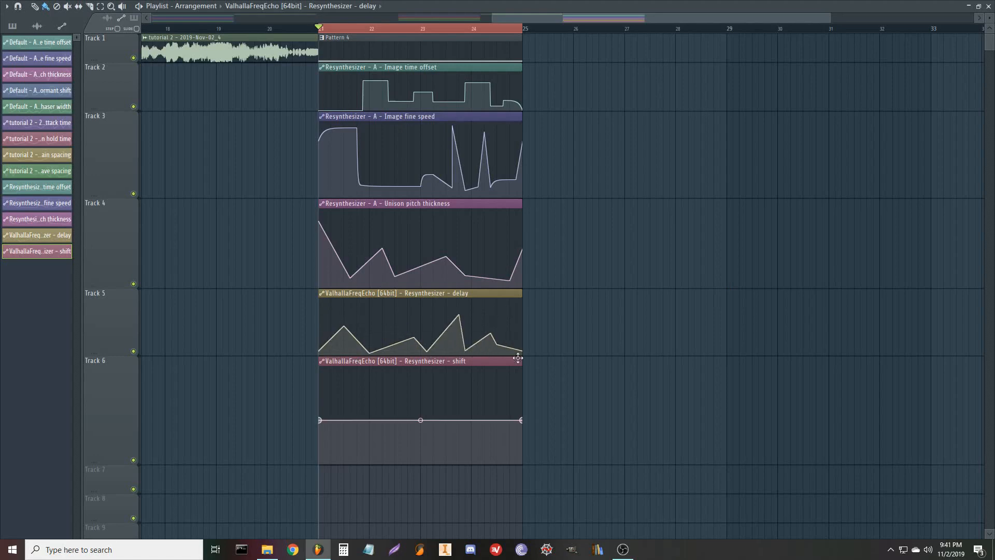
right_click(515, 337)
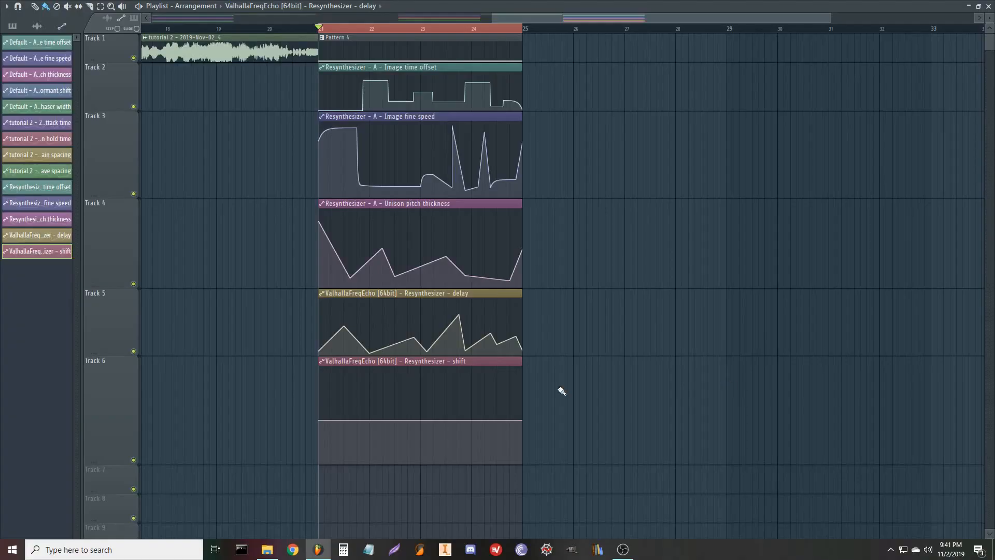
- Shape the shift automation with high peaks near bars 21.4 and 24.1, a medium peak near 22.1, deep valleys between, and a small end bump
left_click(338, 383)
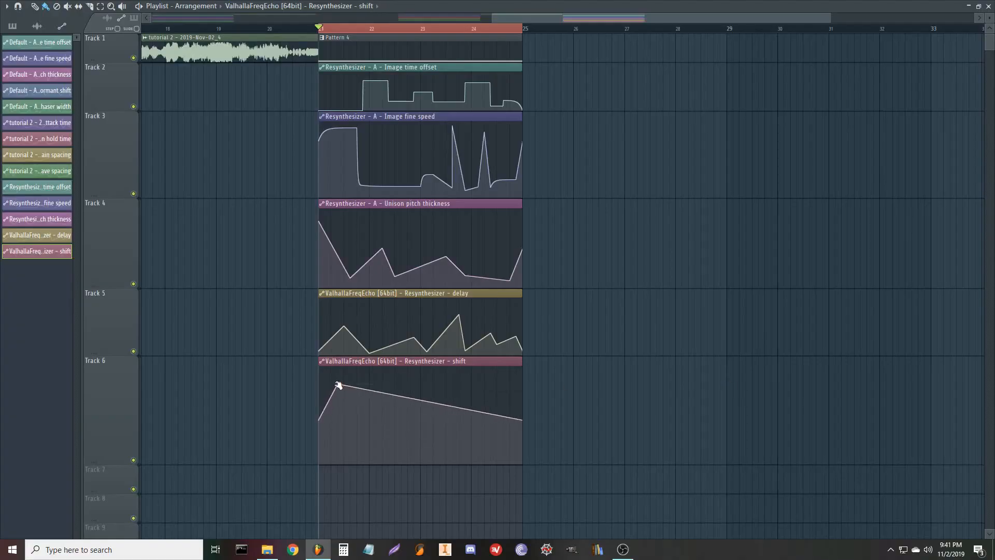
left_click(350, 459)
left_click(376, 413)
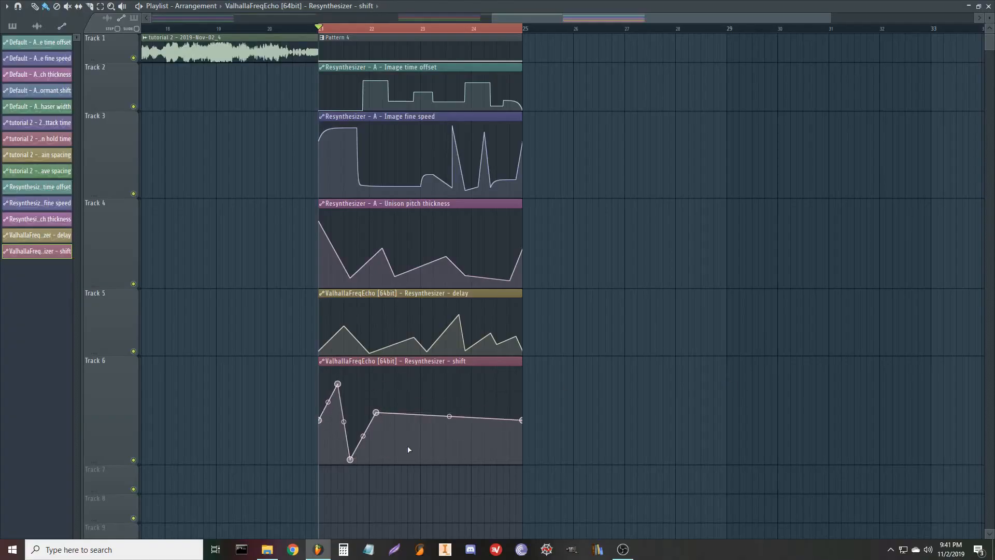
left_click(427, 458)
left_click(477, 384)
left_click(477, 463)
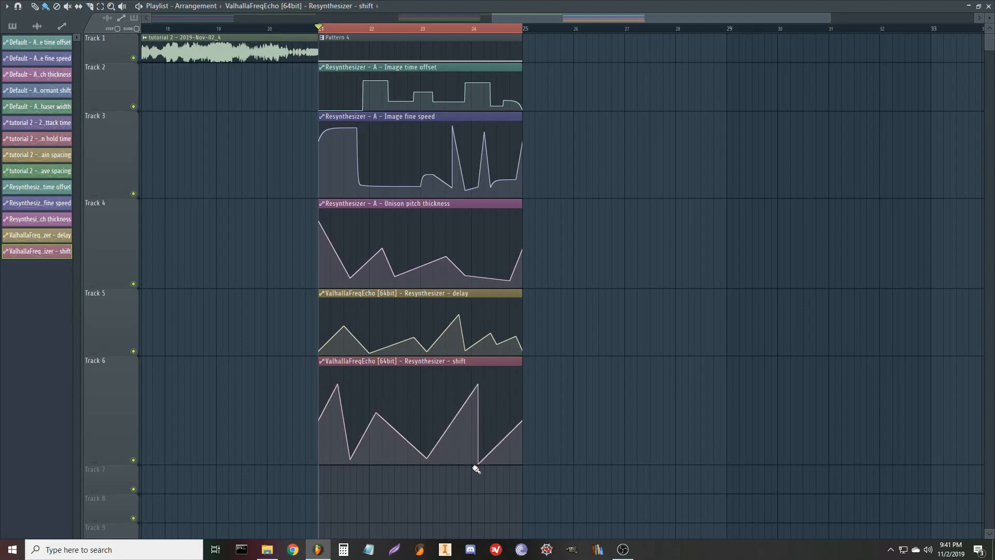
left_click(507, 447)
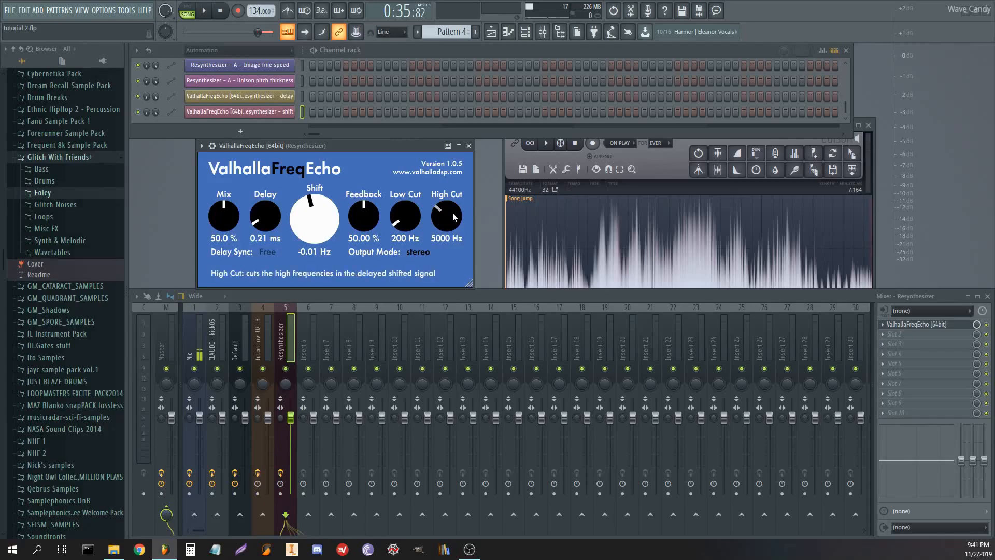
- Raise ValhallaFreqEcho's High Cut to 10440 Hz and set its Mix to 64% while auditioning the automated loop
left_click_drag(452, 224, 453, 179)
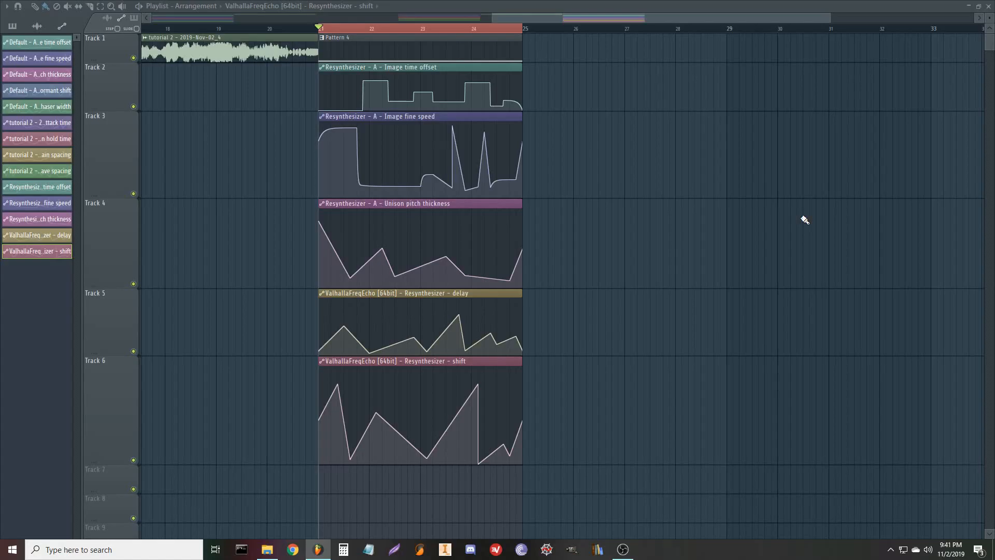
key("space")
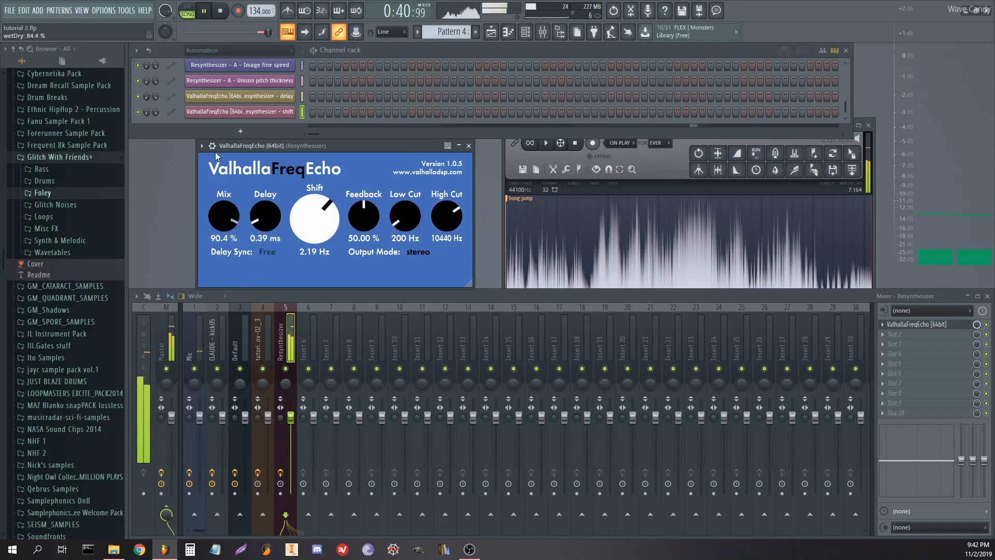
left_click_drag(216, 155, 220, 176)
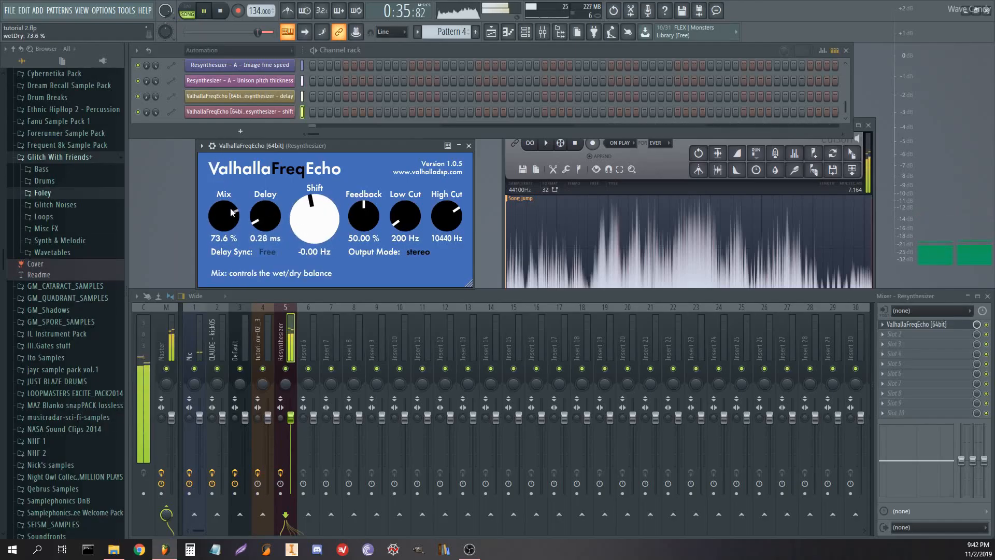
left_click_drag(231, 212, 234, 226)
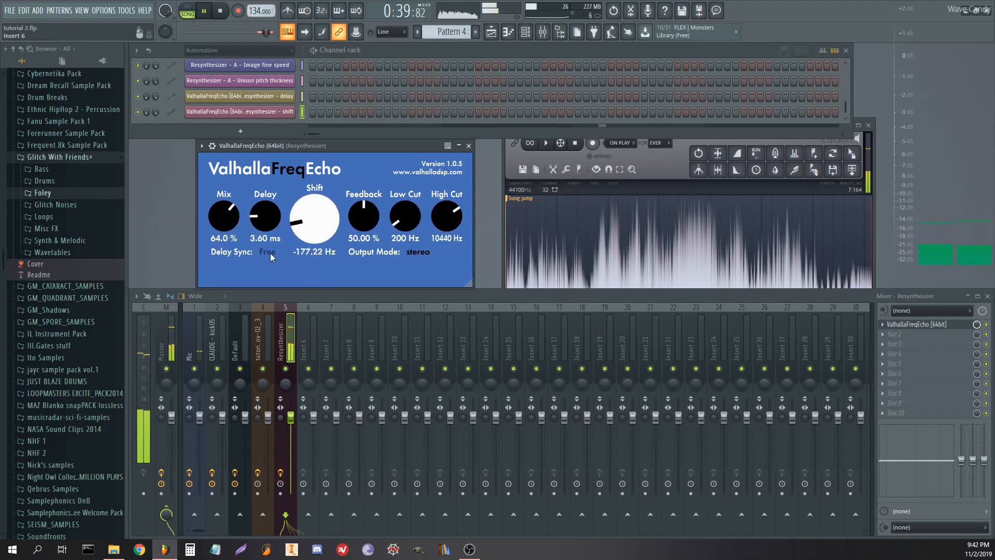
key("space")
- Choose Free for ValhallaFreqEcho's Delay Sync and tune Feedback to 52.4% while auditioning the loop
left_click(267, 252)
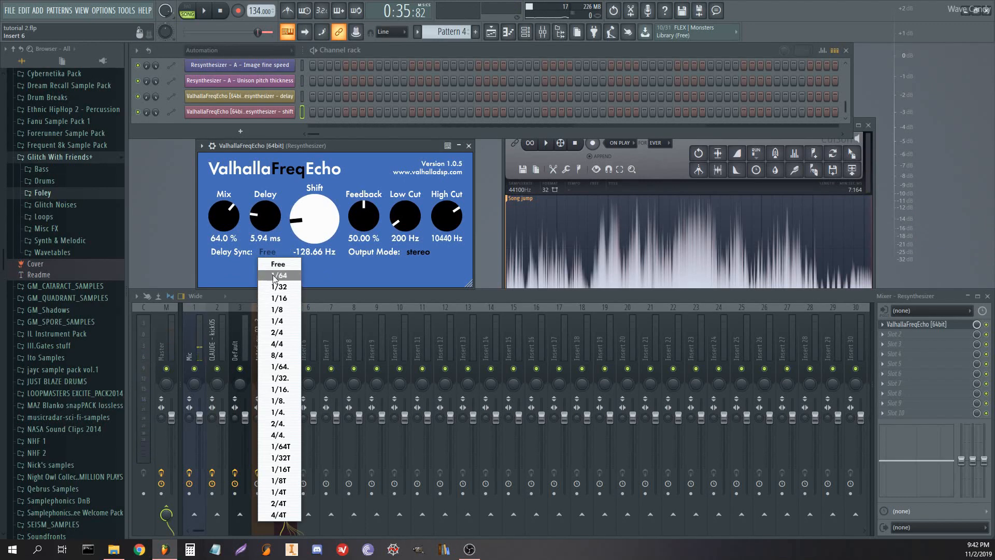
left_click(274, 264)
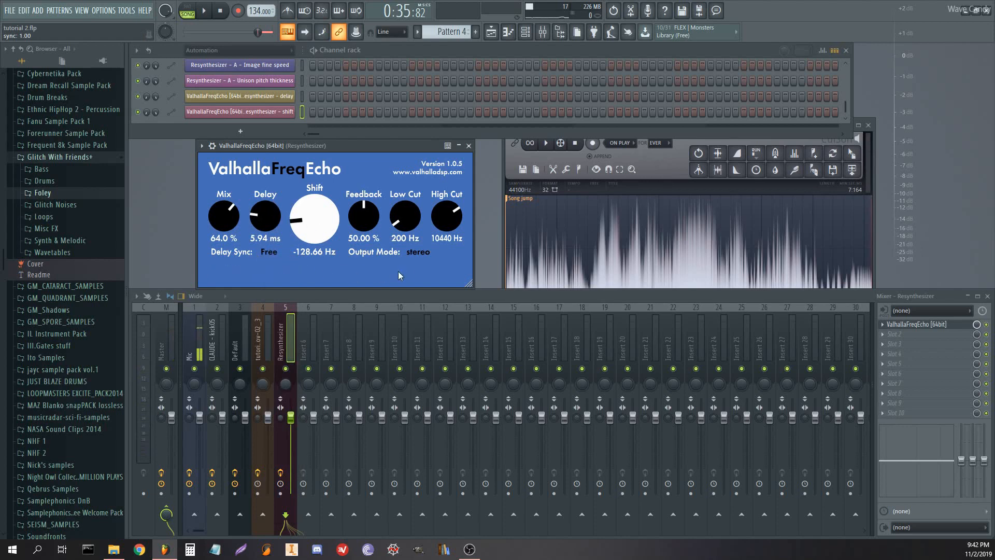
left_click_drag(358, 210, 365, 190)
key("space")
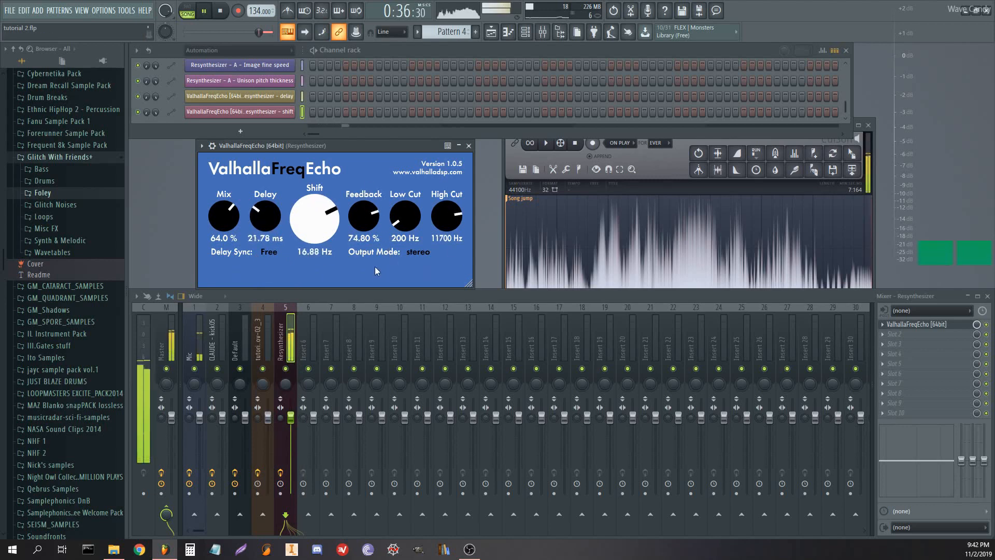
left_click_drag(366, 219, 375, 249)
key("space")
- Create an automation clip for ValhallaFreqEcho's Feedback
left_click(119, 10)
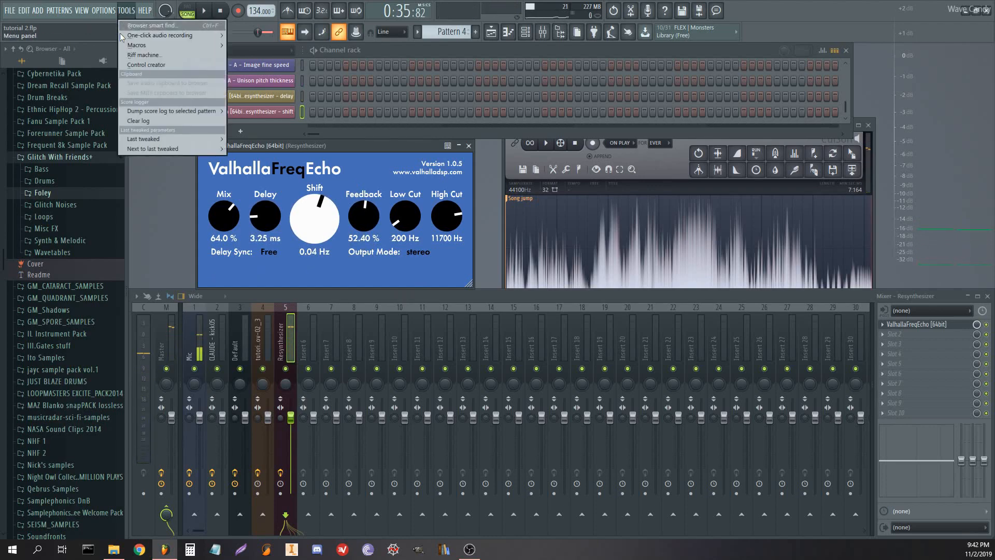
mouse_move(138, 137)
left_click(262, 200)
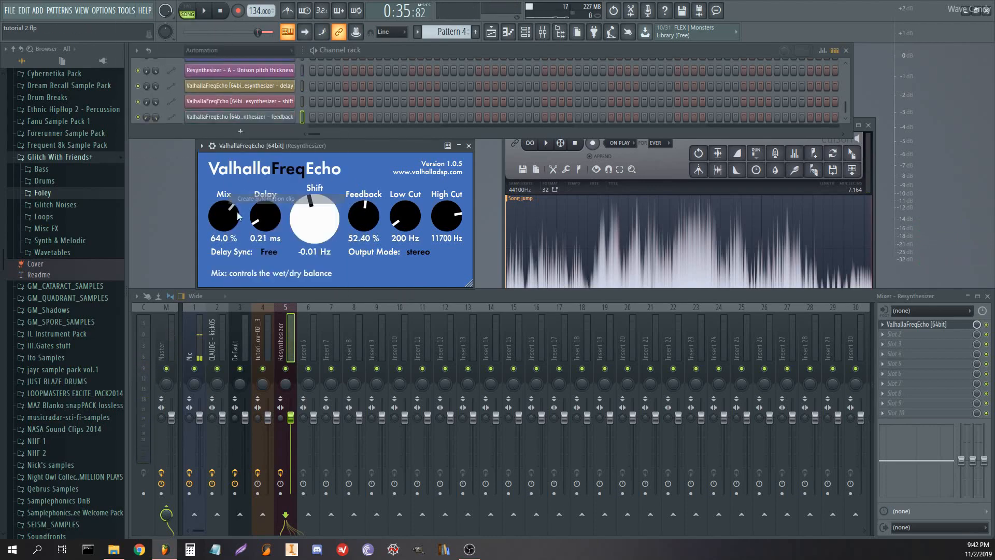
- Enlarge the feedback clip's track and shape its automation with peaks near bars 22.6 and 24.4, near-minimum valleys, and a curved second rise
left_click_drag(104, 439, 108, 477)
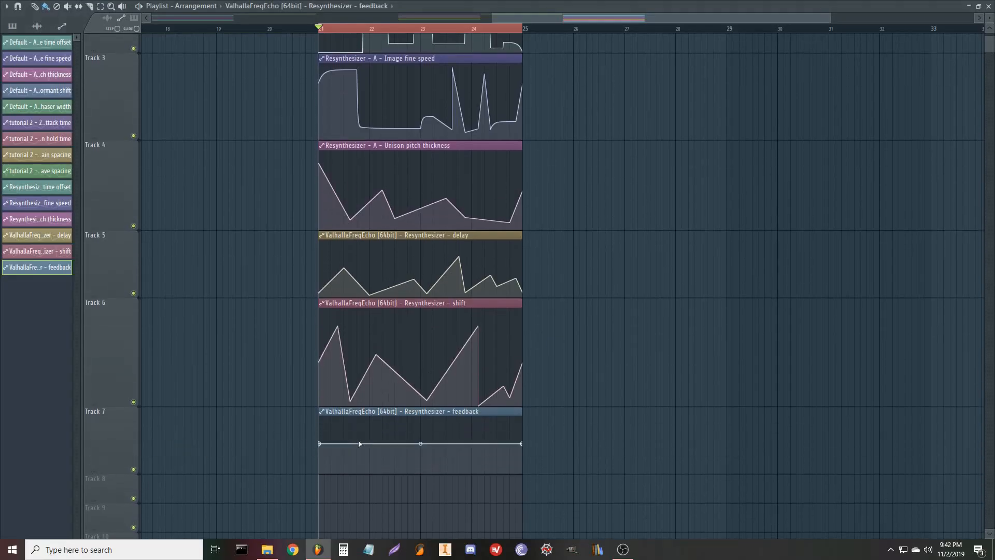
left_click_drag(330, 444, 370, 465)
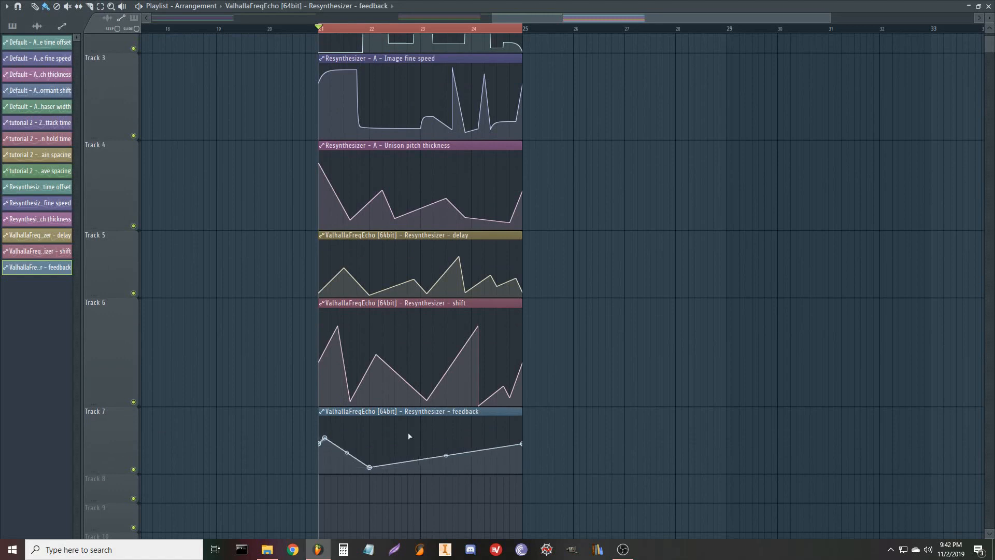
left_click_drag(395, 431, 401, 425)
left_click_drag(412, 464, 415, 473)
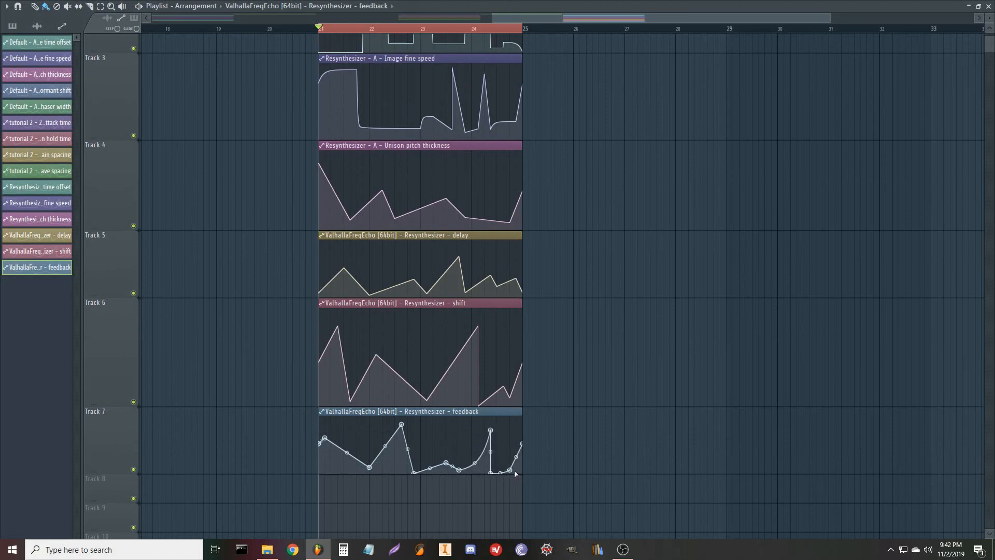
- Play the arrangement and raise the ValhallaFreqEcho feedback automation point midway through bar 23
key("space")
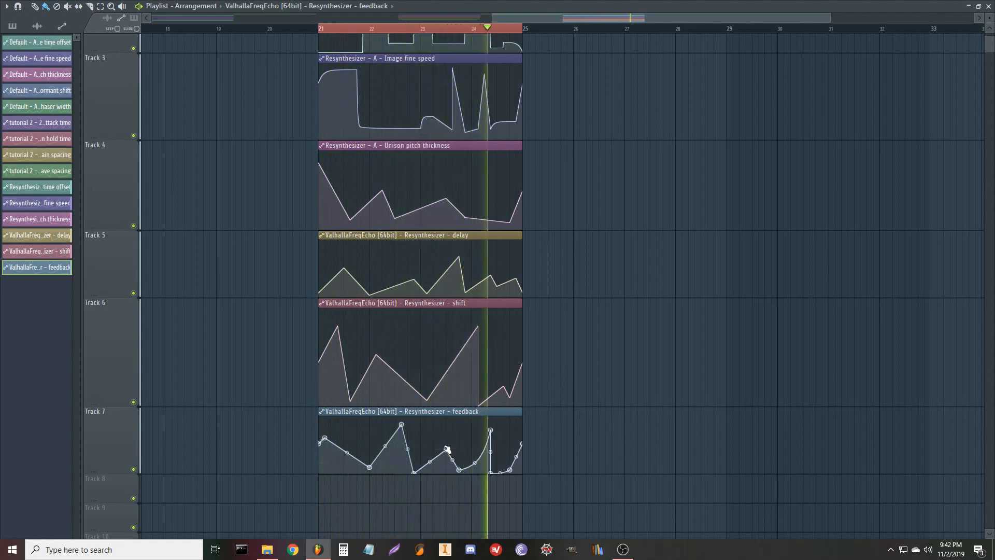
left_click_drag(447, 449, 446, 431)
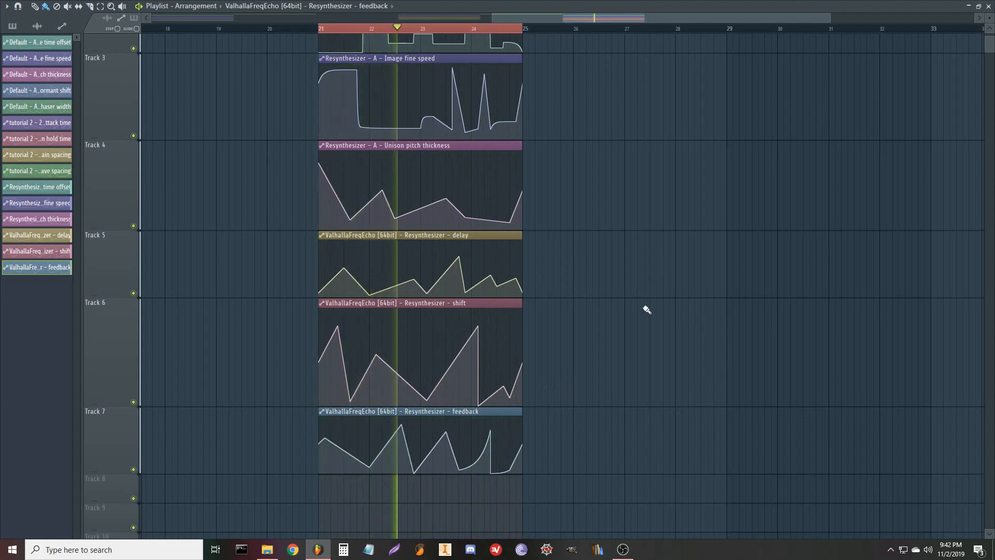
scroll(596, 314, "up", 2)
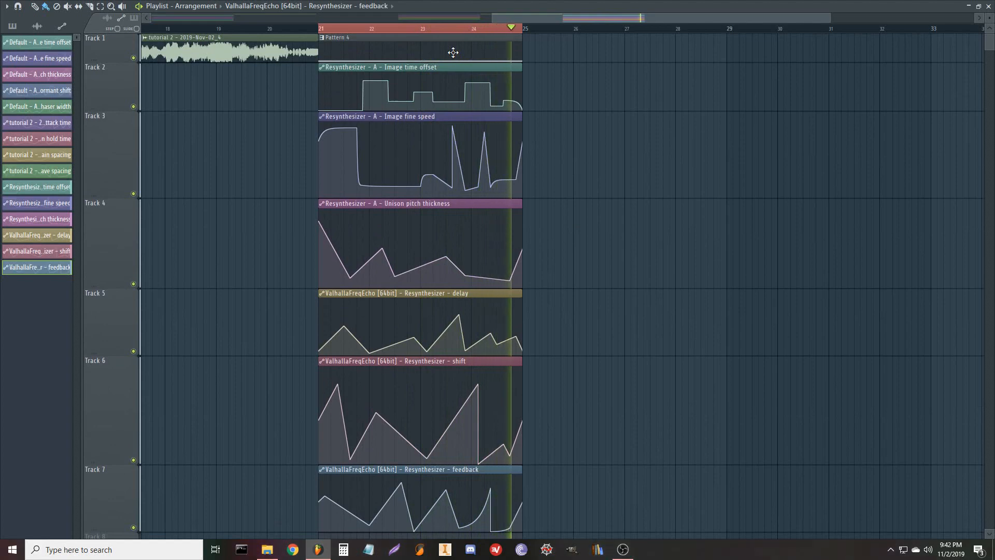
- In Pattern 4's piano roll, add a short slide note on the second beat of bar 1, pitch it to D6, and audition it
double_click(453, 52)
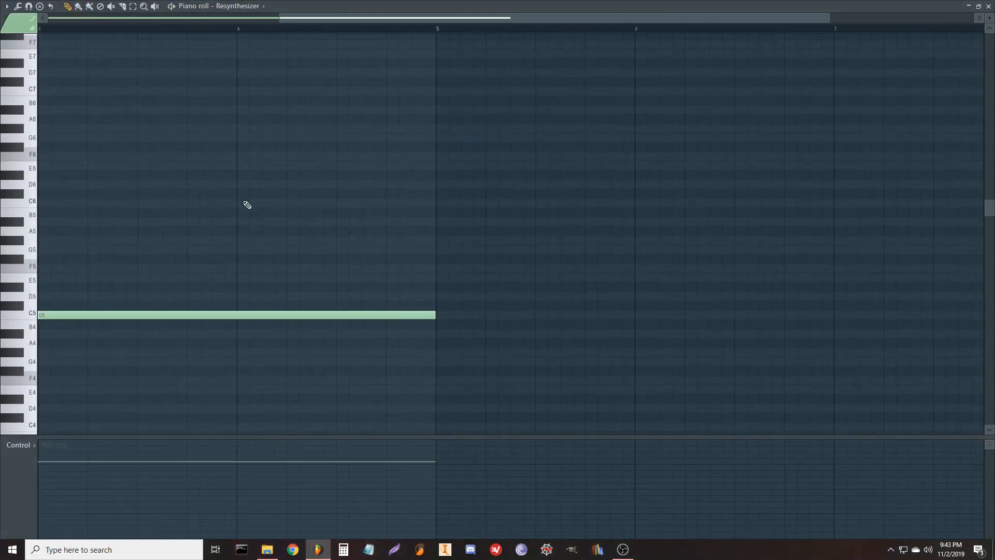
left_click(93, 259)
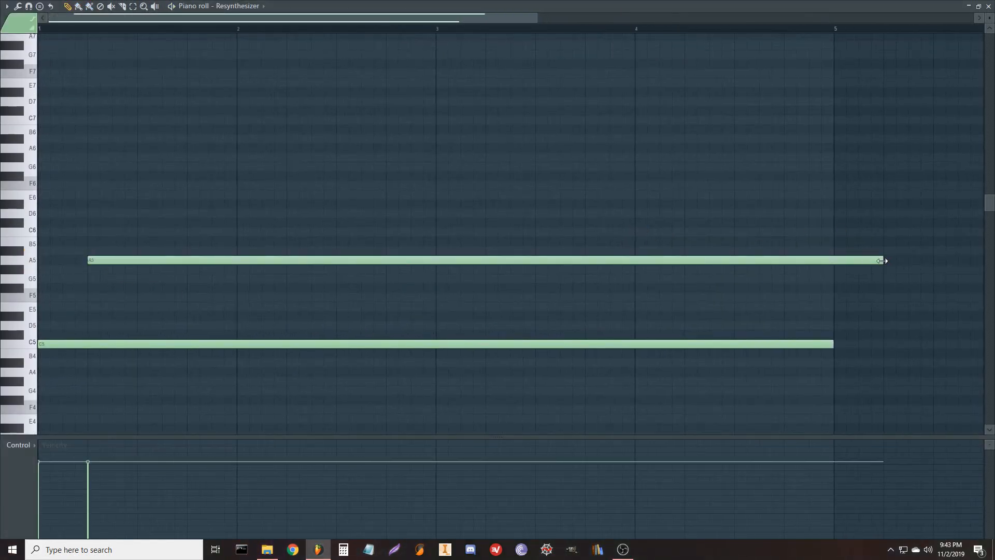
left_click_drag(882, 261, 233, 259)
double_click(102, 260)
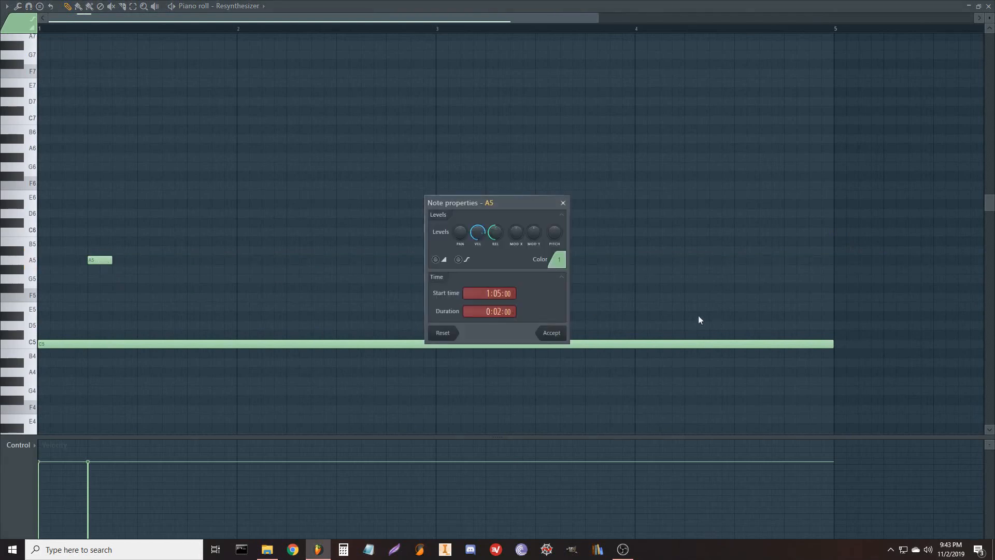
left_click(549, 333)
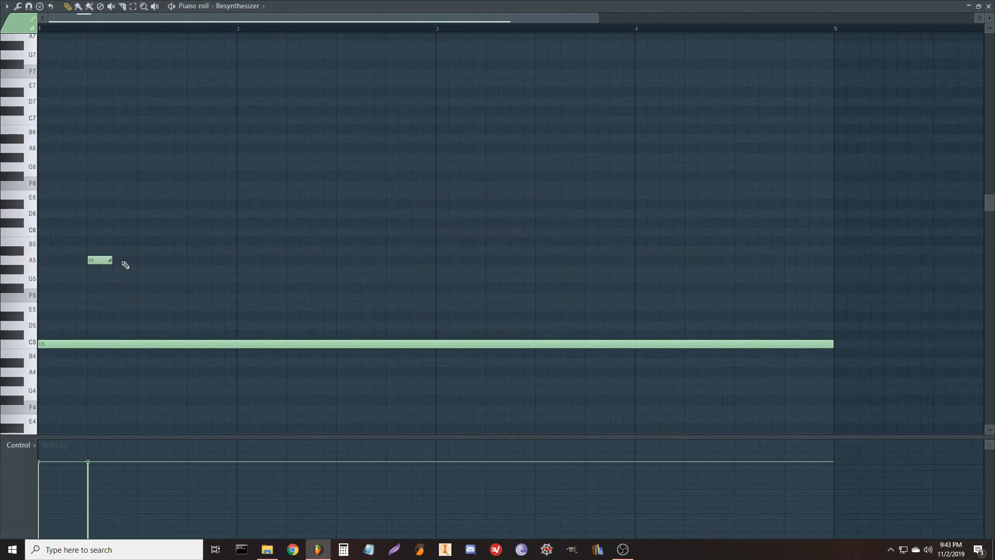
left_click_drag(102, 259, 95, 212)
key("space")
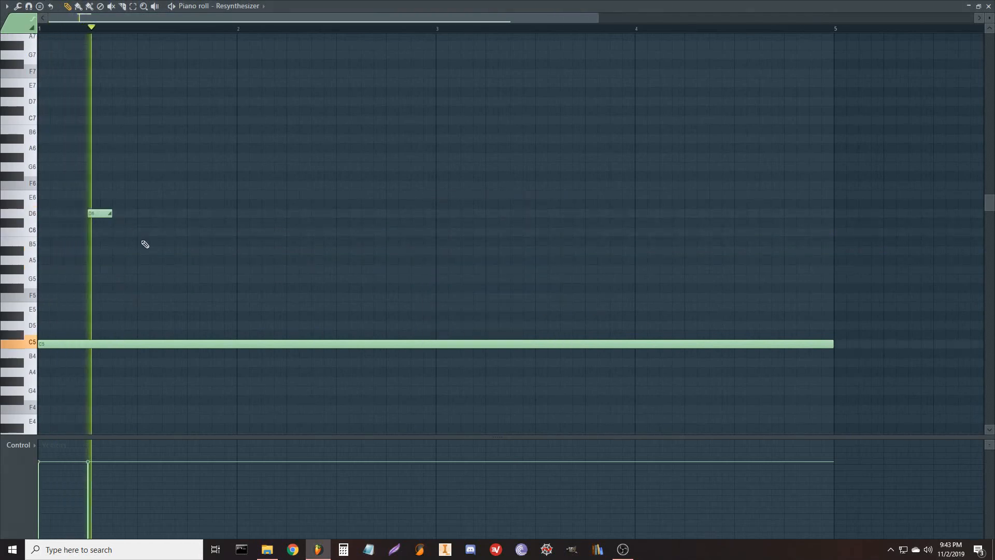
key("space")
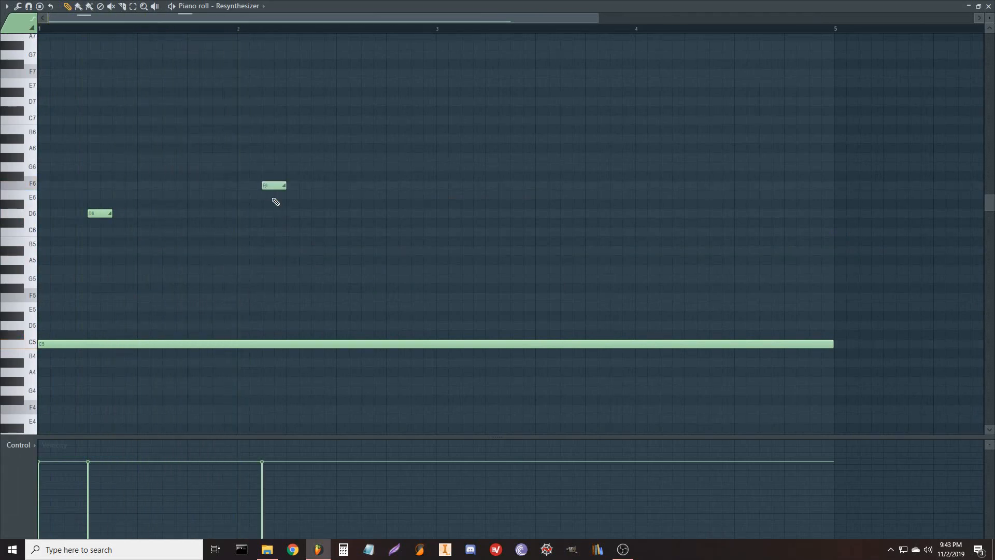
- Add short slide notes at F6, A#4, A#5, D5, A#4 and G6, spread across bars 2 to 4, while playing the pattern
left_click(315, 364)
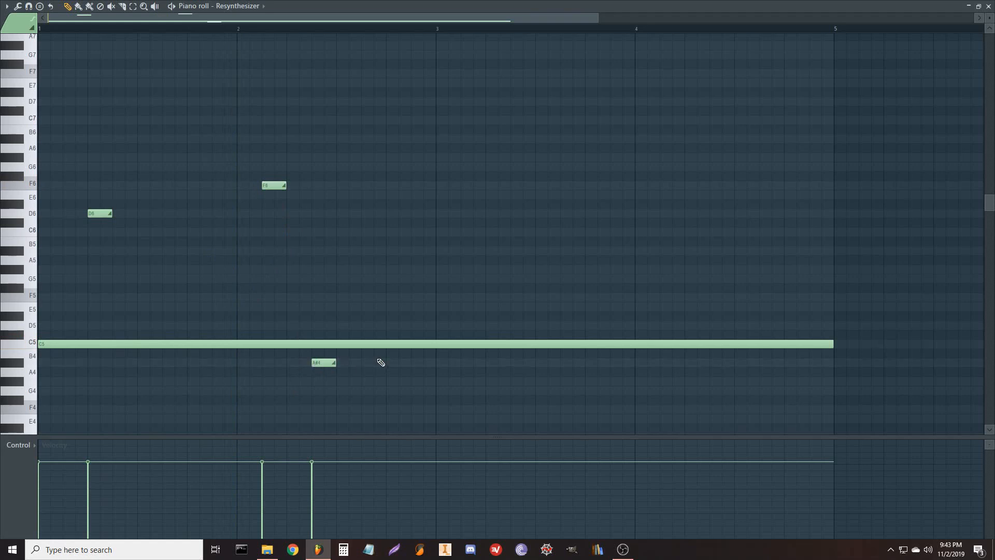
key("space")
left_click(390, 251)
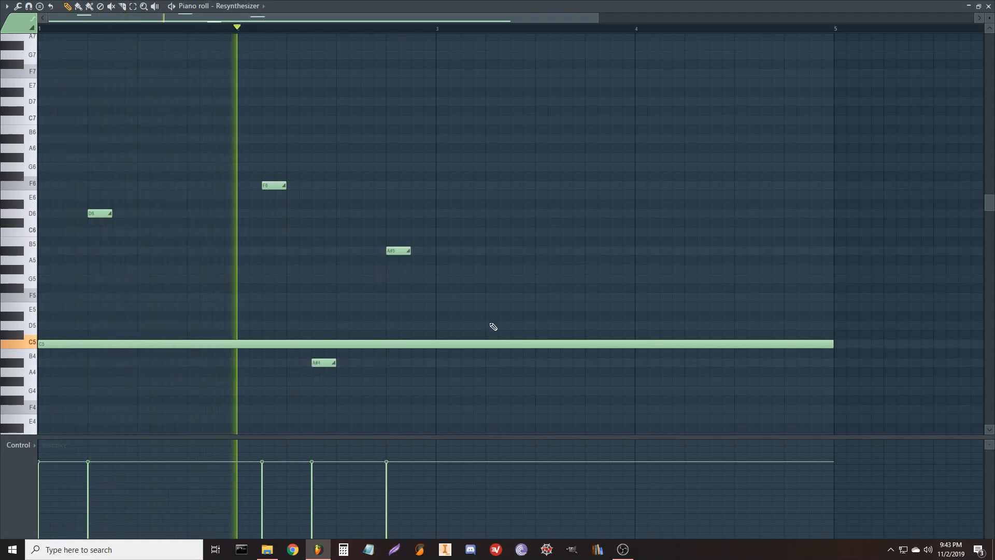
left_click(493, 326)
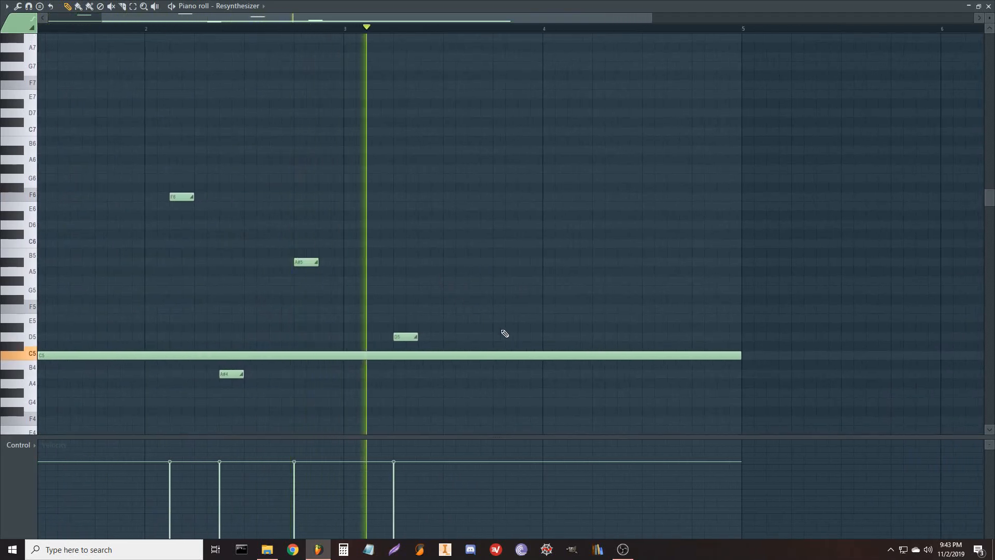
left_click(536, 374)
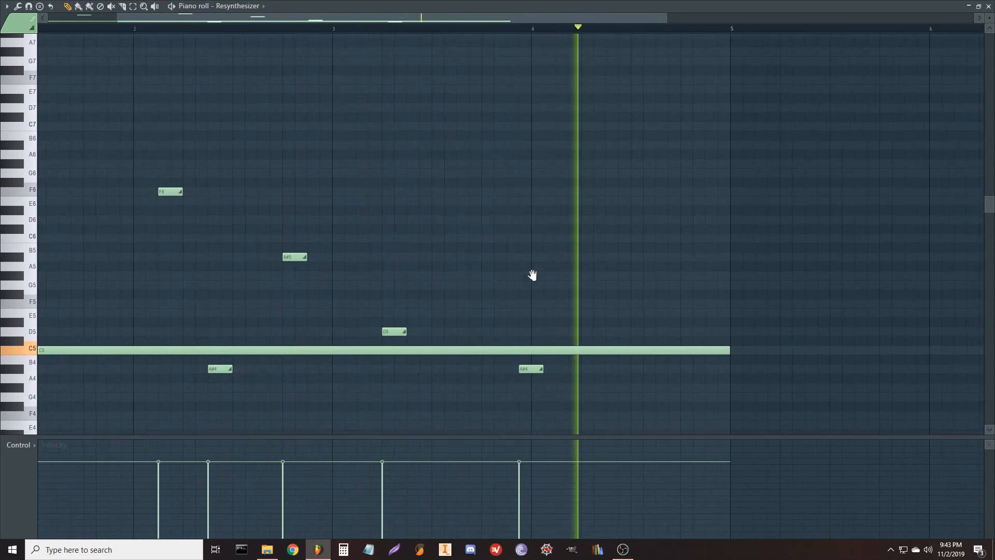
left_click(602, 123)
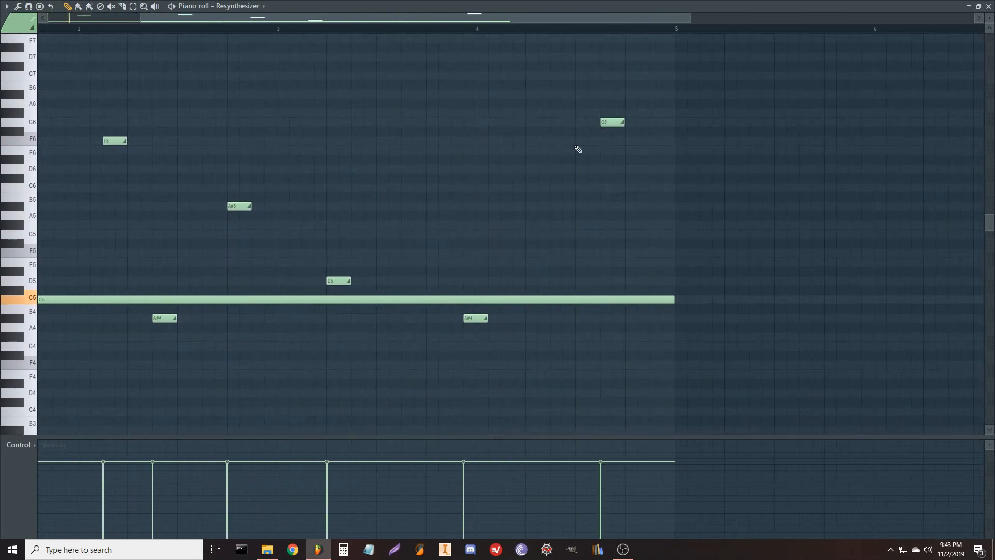
scroll(627, 275, "up", 4)
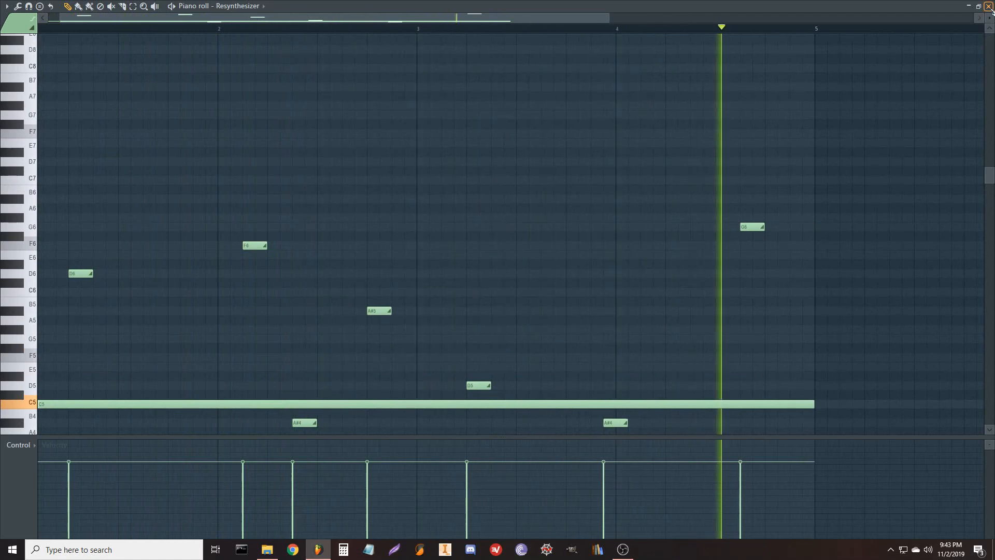
- Close the Resynthesizer piano roll, the ValhallaFreqEcho window and the Edison window
left_click(989, 6)
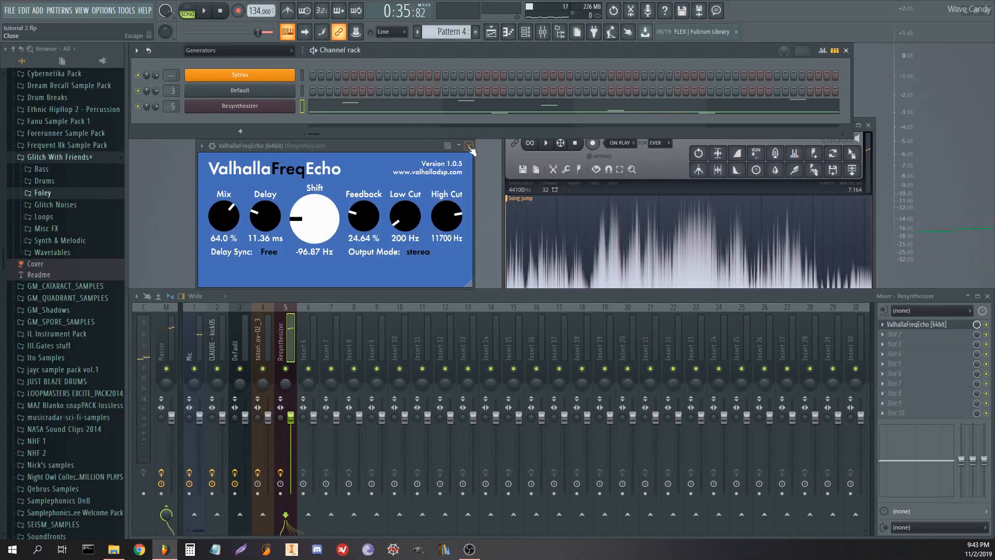
left_click(469, 147)
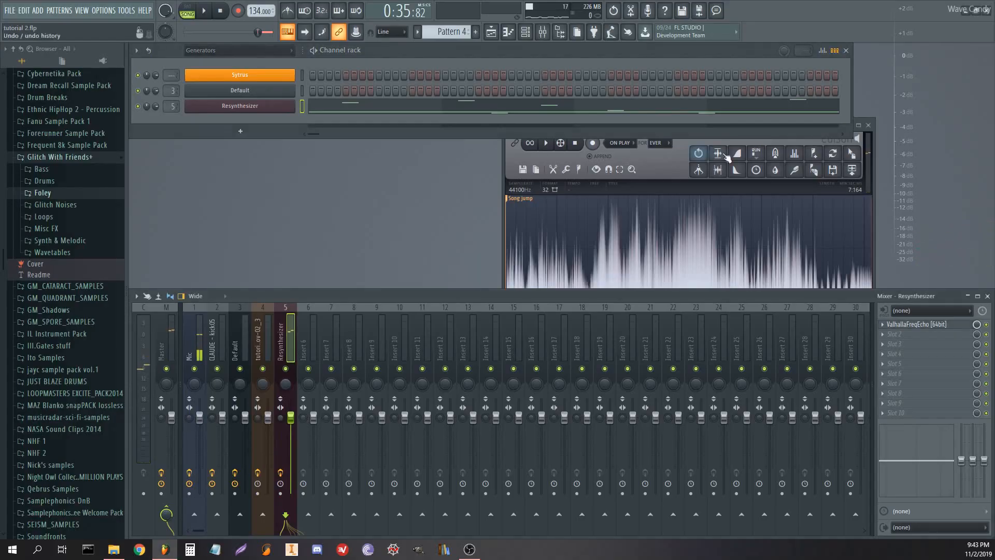
left_click(869, 126)
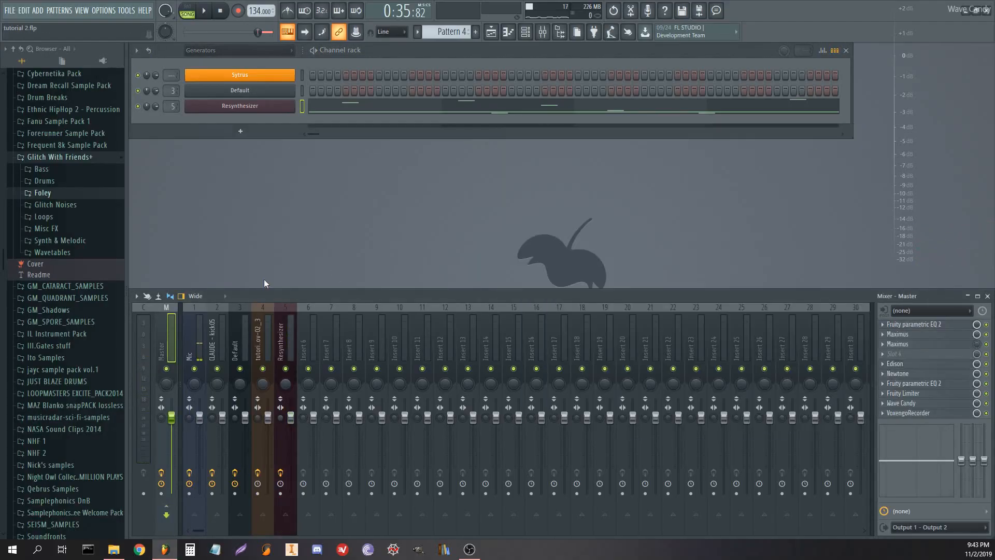
- Record the looped bars 21 to 25 into Edison on the Master track, stopping once a full pass is captured
left_click(907, 366)
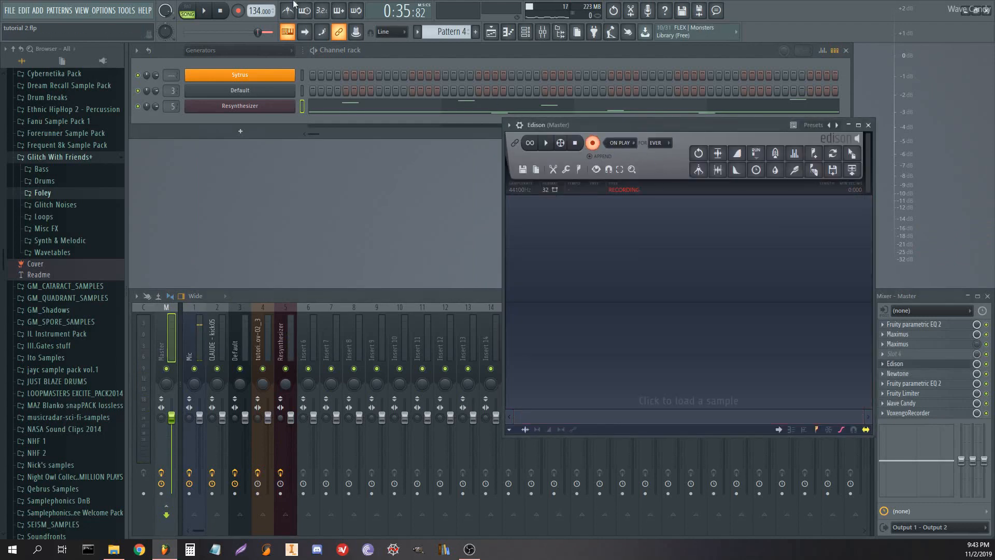
left_click(205, 13)
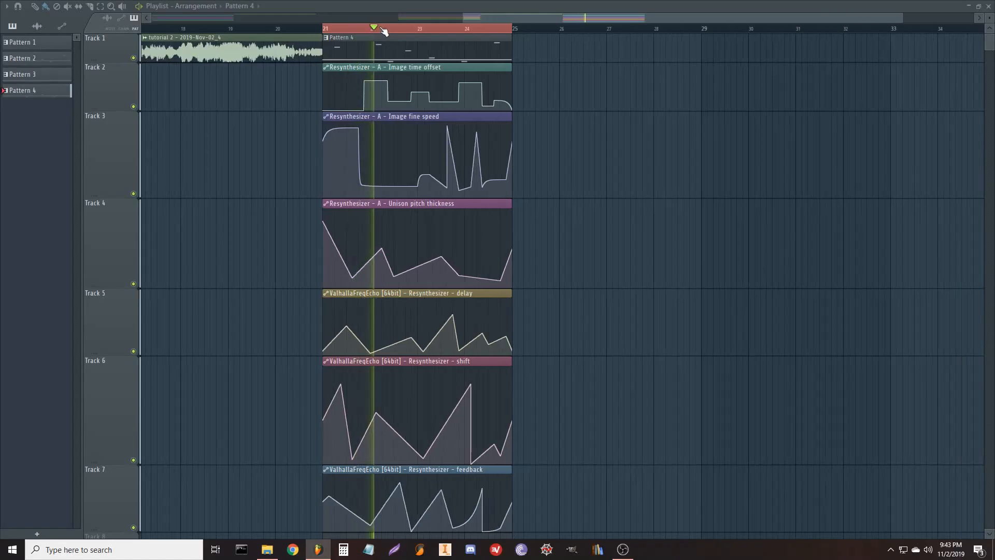
scroll(383, 30, "down", 2)
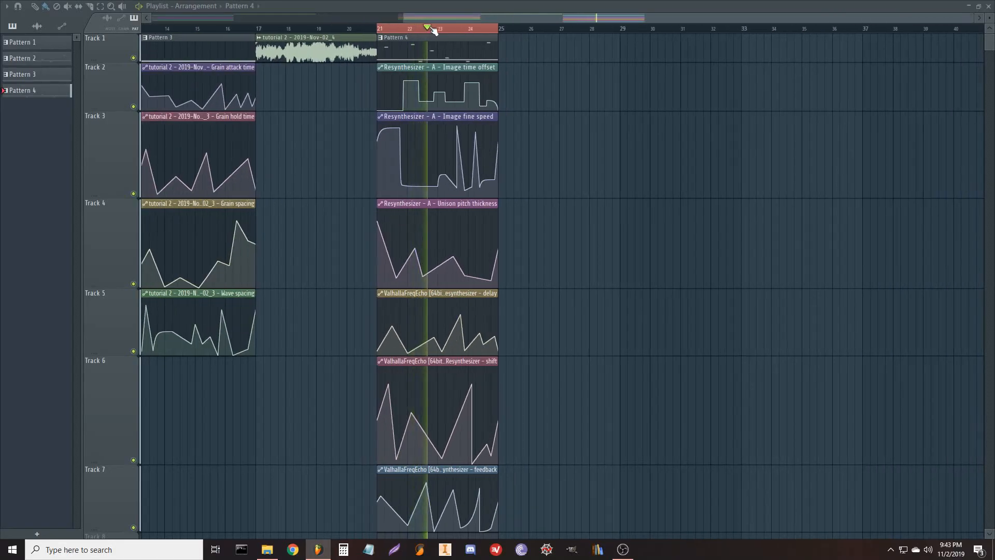
scroll(443, 30, "up", 5)
scroll(438, 36, "down", 3)
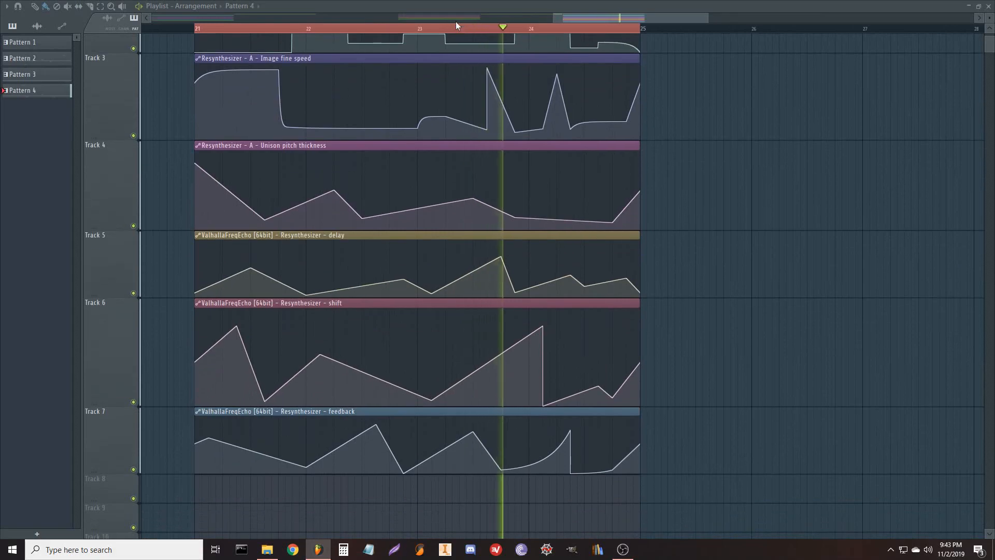
scroll(460, 30, "down", 3)
scroll(534, 126, "up", 2)
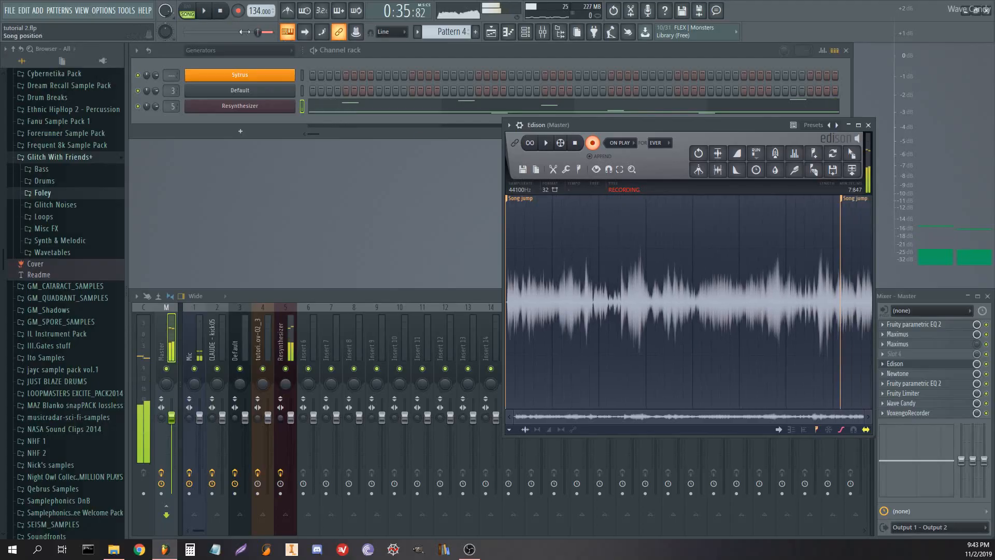
left_click(594, 143)
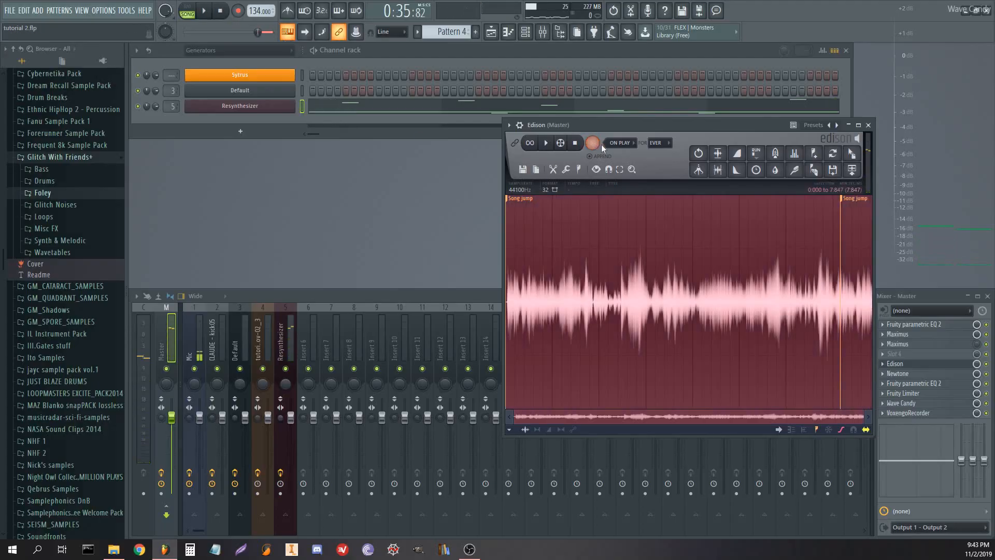
- Delete the audio after the second Song jump marker in Edison, normalize the recording, and preview it
left_click(852, 198)
key("Delete")
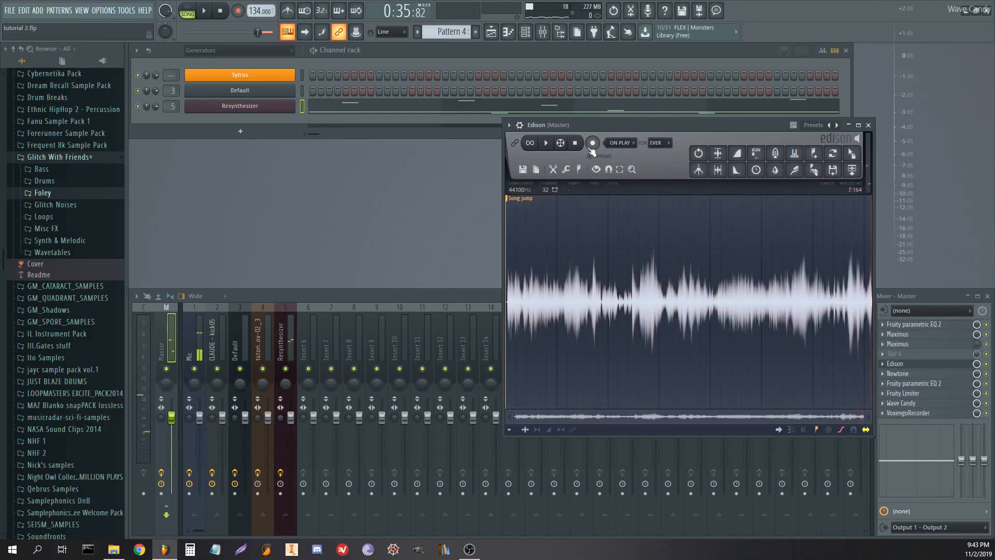
left_click(720, 153)
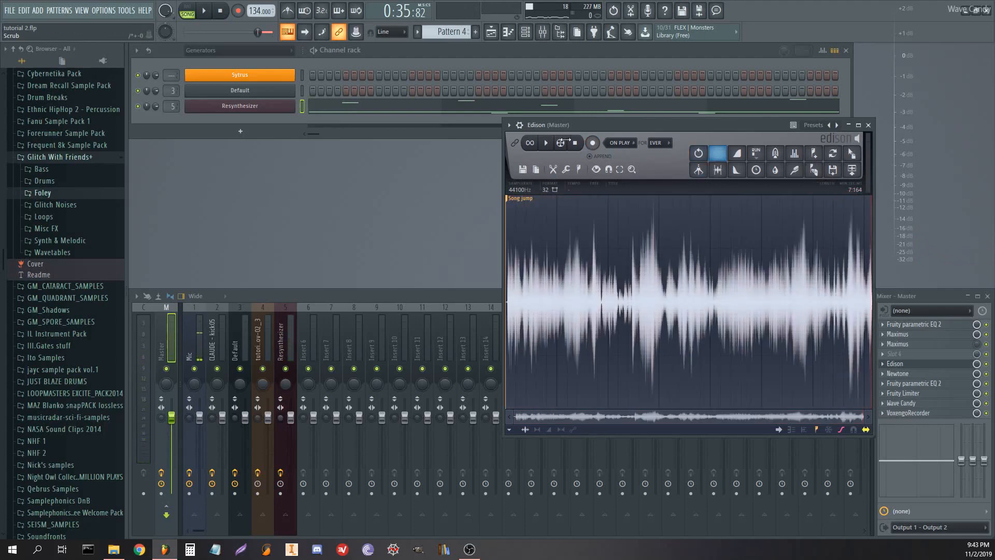
left_click(545, 143)
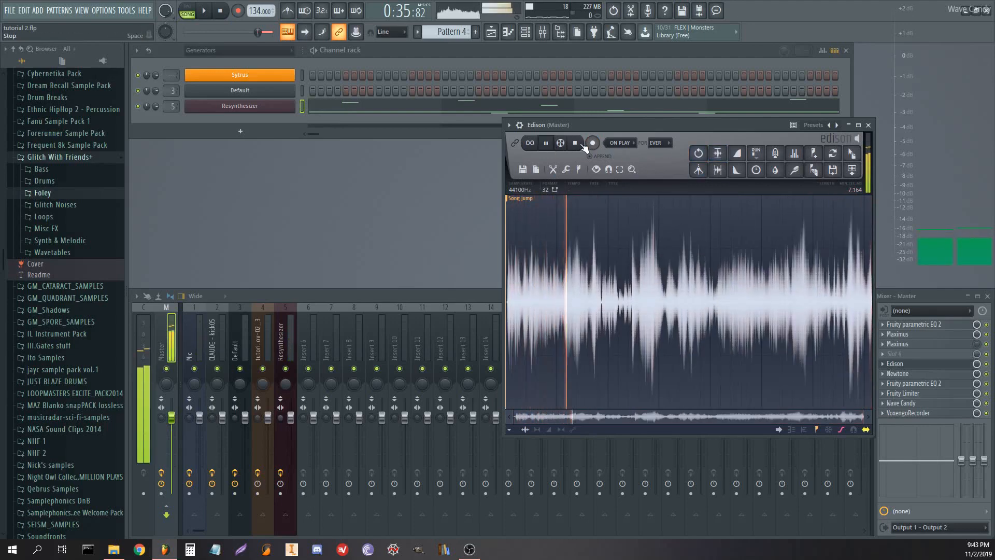
left_click(578, 144)
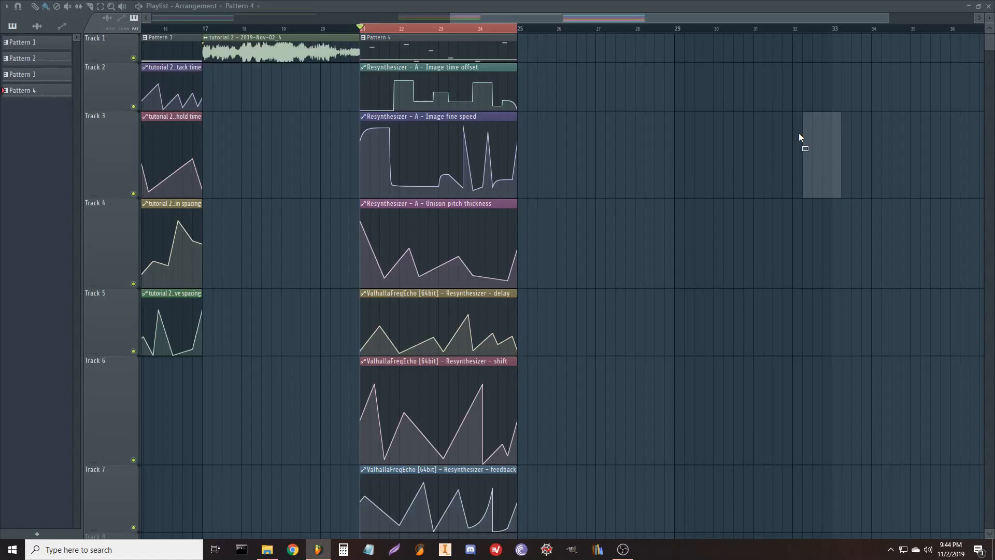
- Place the Edison recording on playlist Track 1, close Edison, and move the clip to start at bar 25
left_click_drag(799, 138, 674, 54)
left_click_drag(763, 126, 531, 148)
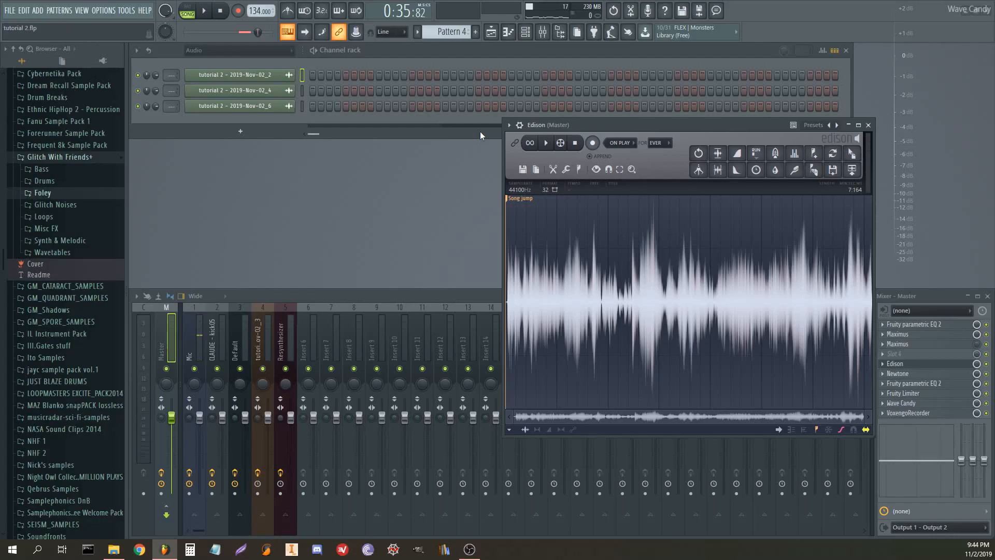
left_click(869, 125)
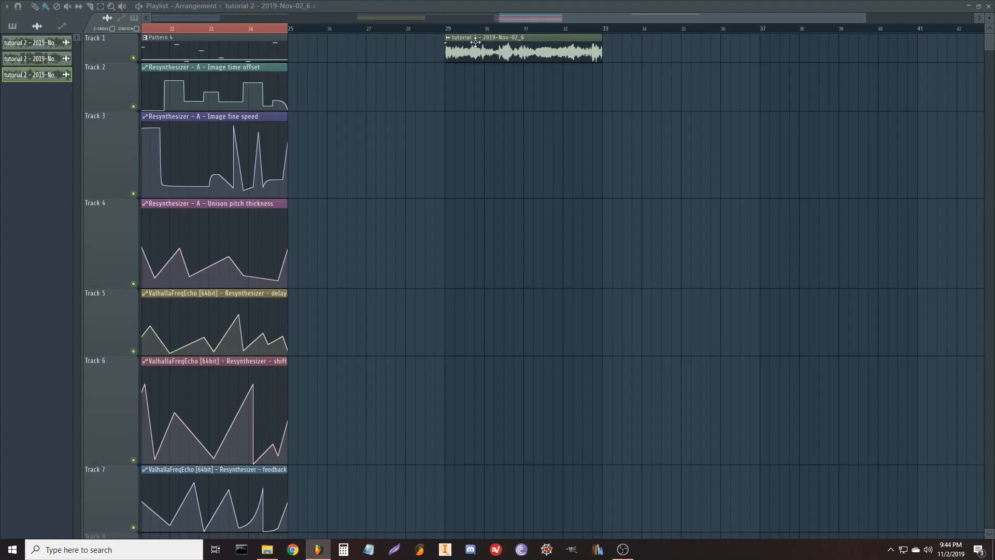
left_click_drag(486, 49, 329, 48)
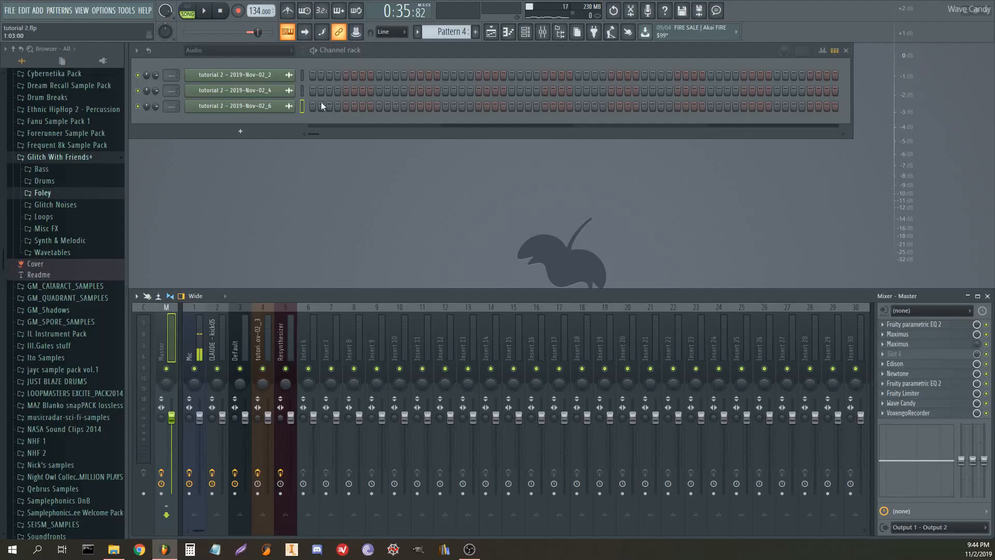
- Add a Fruity Granulizer channel in the Fuckery group and load the tutorial 2 - 2019-Nov-02_6 sample into it
left_click(217, 47)
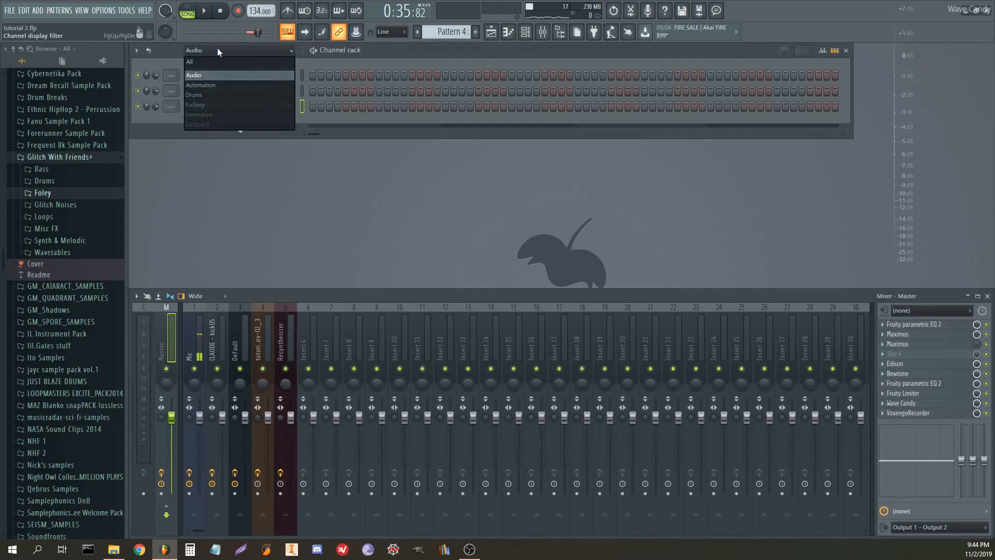
left_click(222, 106)
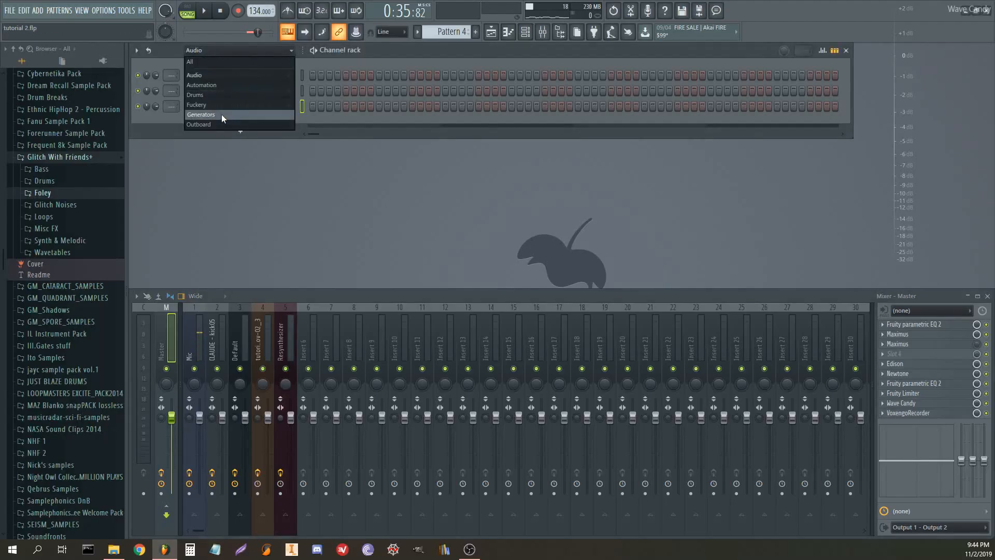
left_click(260, 135)
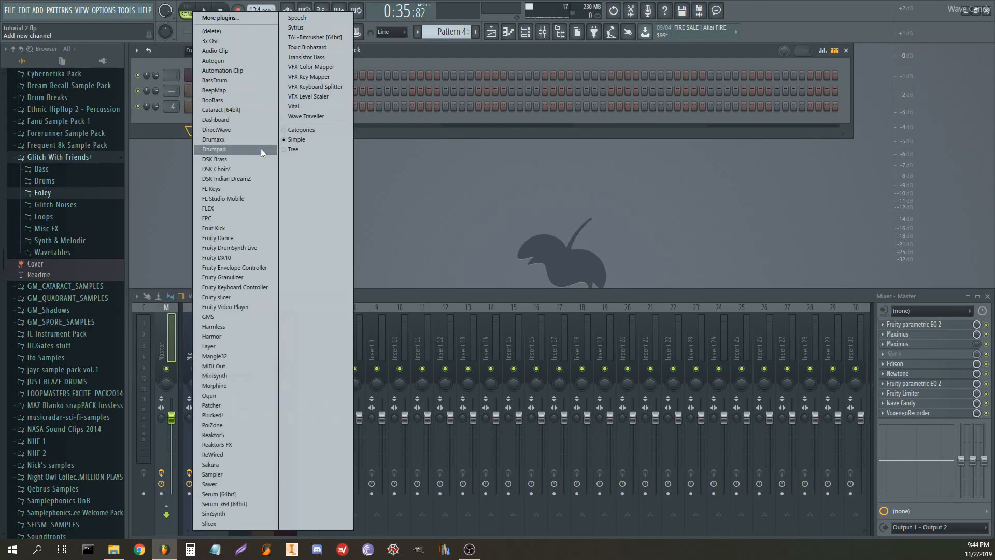
left_click(246, 278)
left_click_drag(265, 119, 500, 133)
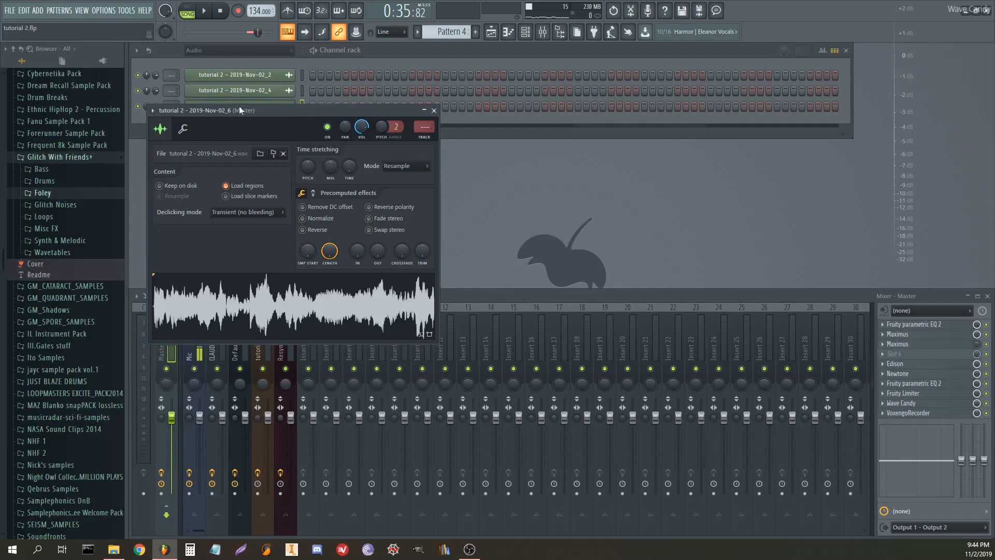
left_click_drag(240, 110, 456, 100)
scroll(211, 61, "down", 3)
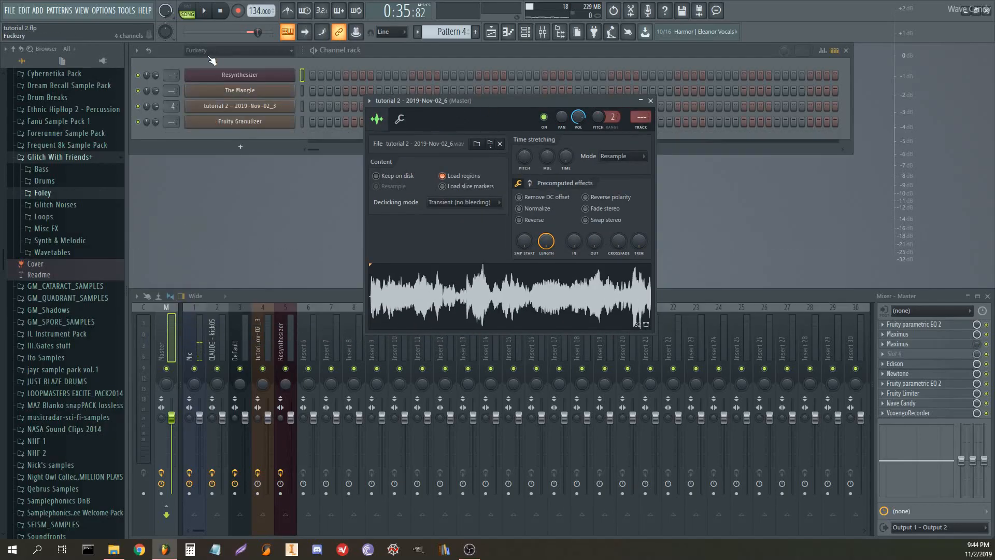
left_click_drag(493, 295, 244, 122)
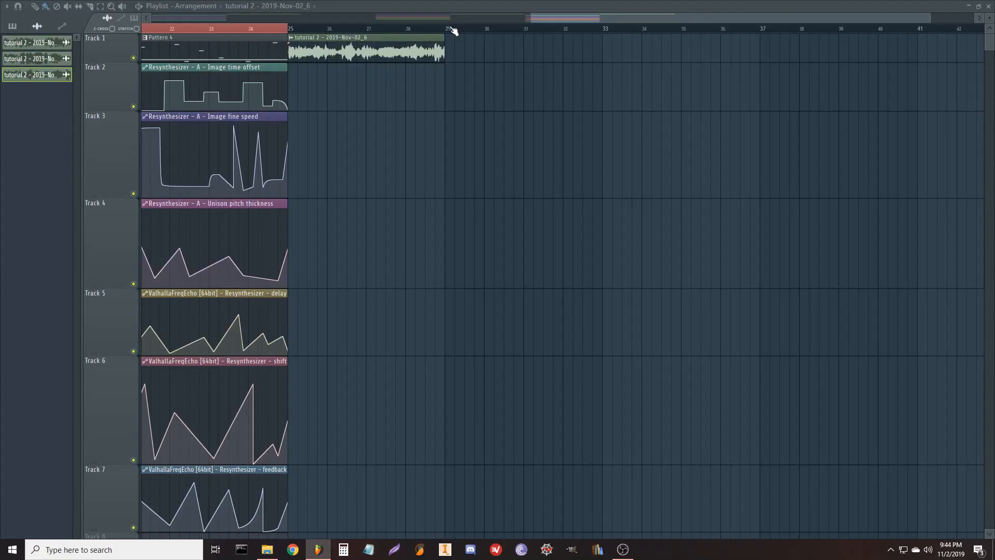
- Select bars 29 to 33 in the playlist and create automation clips for the Granulizer's Attack, Hold, Grain Spacing and Wave Spacing
left_click_drag(453, 31, 600, 55)
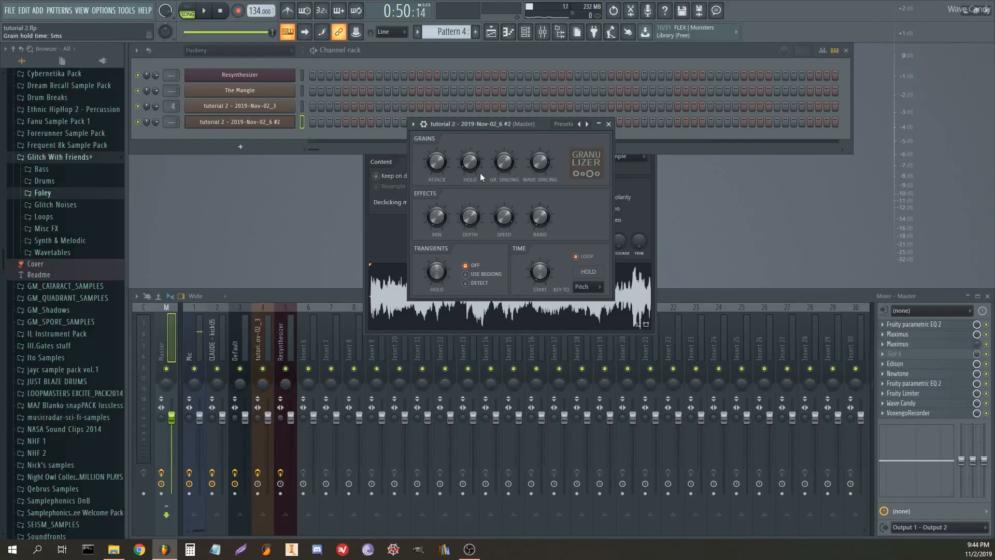
right_click(443, 166)
left_click(476, 252)
right_click(474, 168)
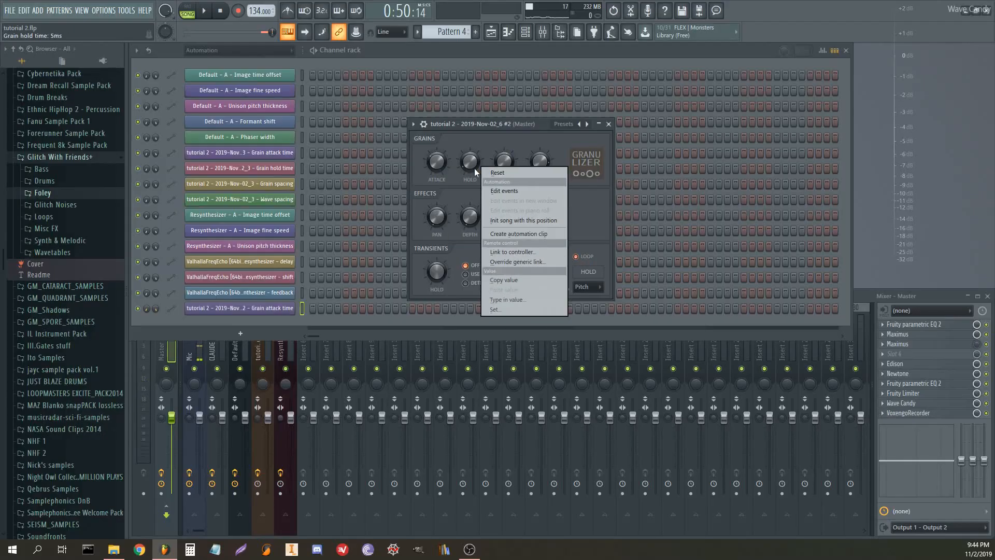
left_click(507, 255)
right_click(504, 166)
left_click(537, 253)
right_click(539, 166)
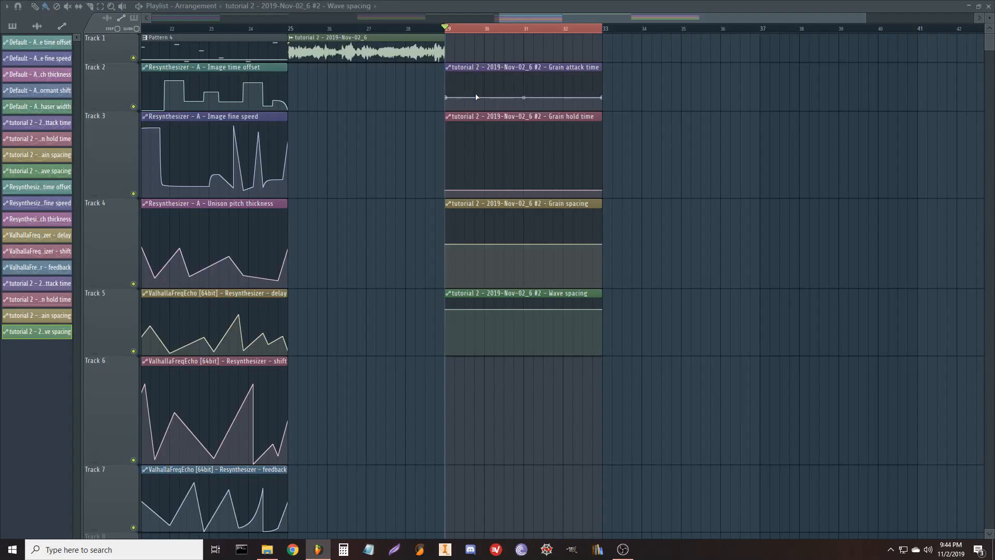
- Shape the Grain attack time automation to start high, curve down, and rise in small humps
left_click_drag(446, 97, 446, 74)
right_click(494, 109)
right_click(514, 102)
left_click_drag(469, 92, 469, 80)
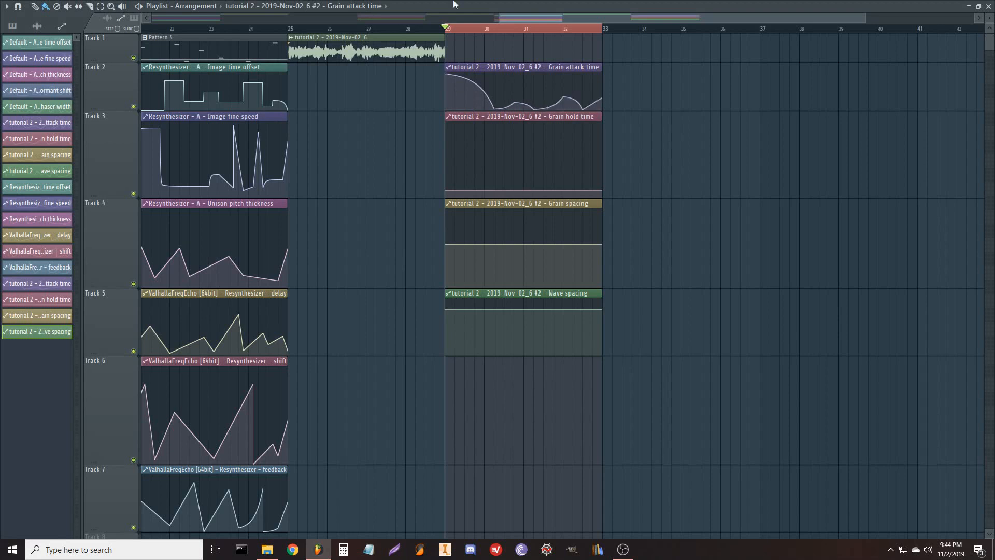
- Shape the Grain hold time automation on Track 3 with irregular curved peaks and dips across the four bars
scroll(509, 156, "up", 5)
right_click(316, 169)
right_click(362, 192)
right_click(388, 182)
right_click(452, 194)
right_click(551, 136)
right_click(560, 150)
right_click(596, 130)
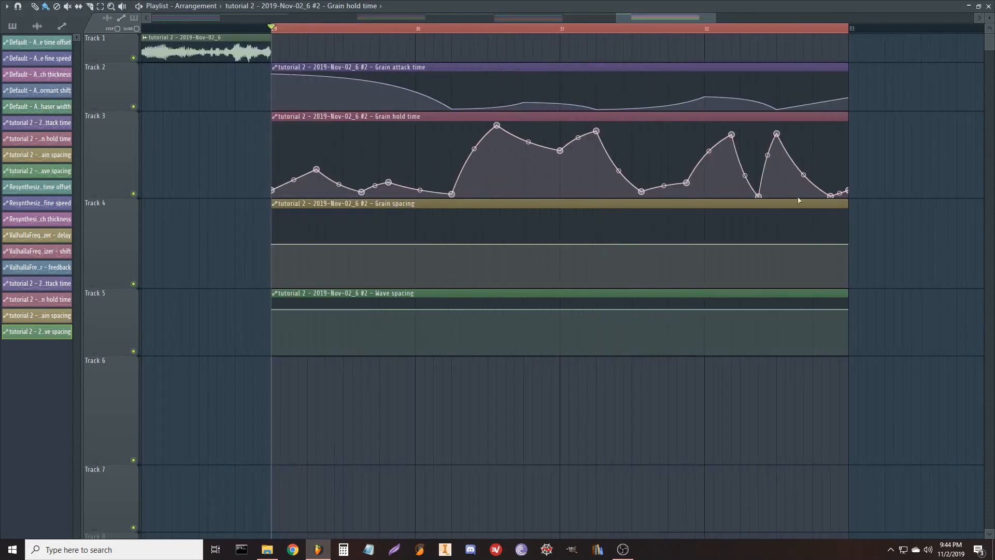
- Shape the Grain spacing automation on Track 4 with an early dip, a broad high plateau and a lower late hump, undoing the accidental clip deletion
left_click_drag(271, 244, 272, 230)
right_click(308, 278)
right_click(379, 279)
right_click(425, 217)
right_click(496, 236)
right_click(604, 233)
right_click(657, 289)
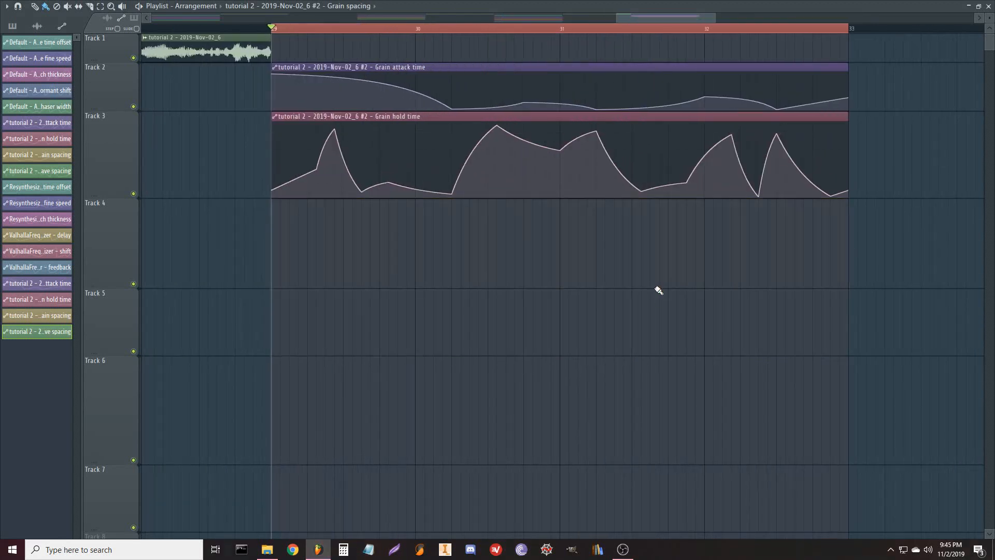
key("ctrl+z")
right_click(777, 252)
right_click(821, 274)
- Shape the Wave spacing automation on Track 5 with alternating dips and uneven peaks across the clip
right_click(307, 354)
right_click(361, 338)
right_click(452, 305)
right_click(461, 352)
right_click(614, 345)
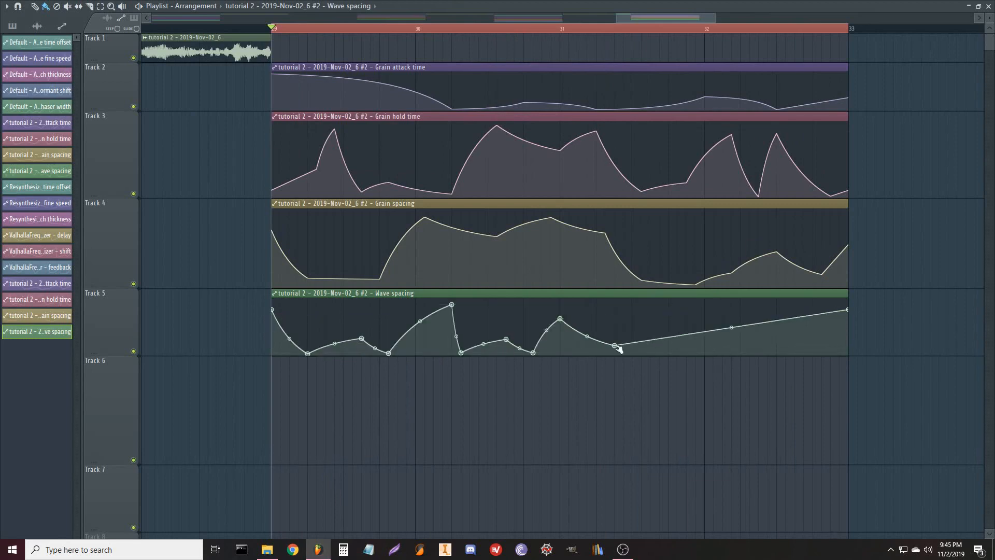
right_click(749, 344)
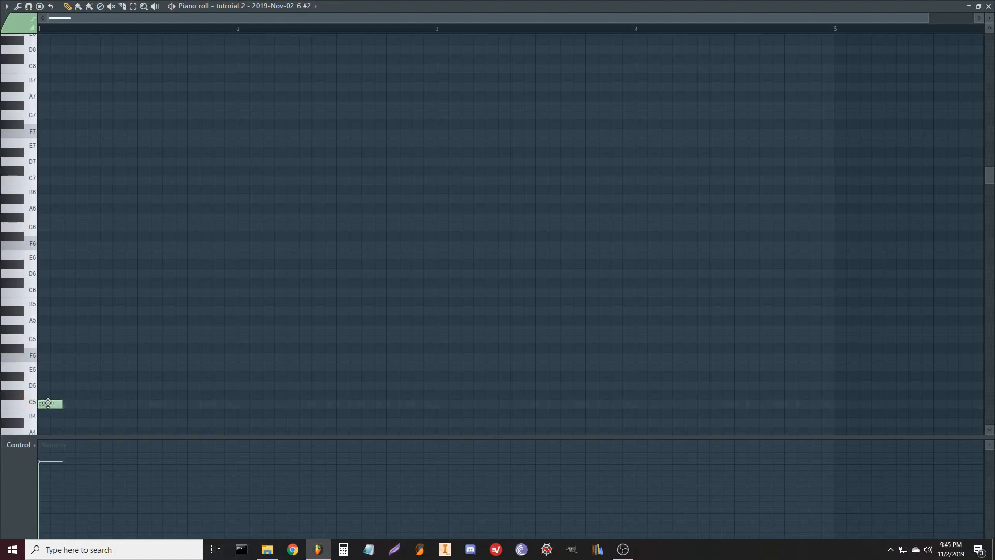
- Extend the C5 note of the new Granulizer channel to four bars, preview the result, and close both channel windows
left_click_drag(60, 402, 833, 402)
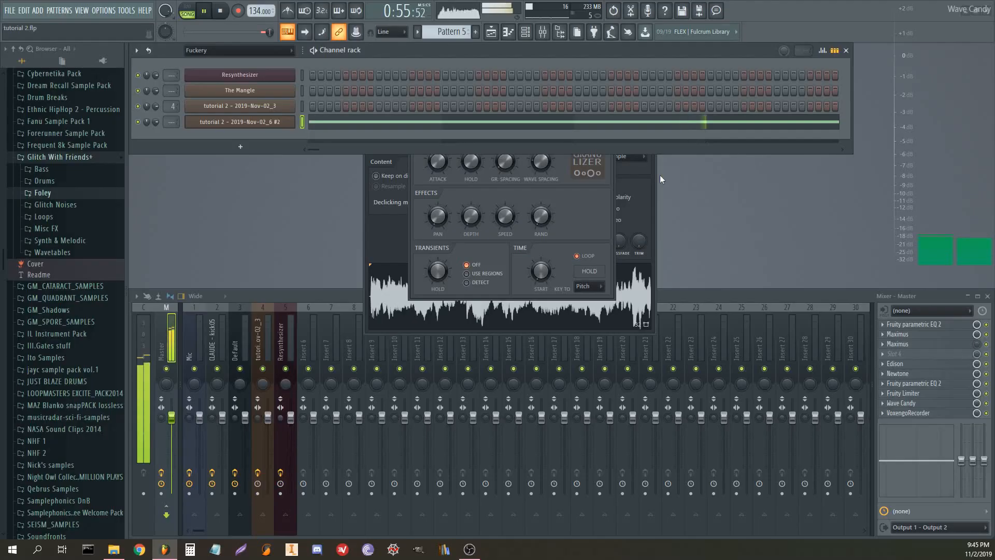
left_click(601, 198)
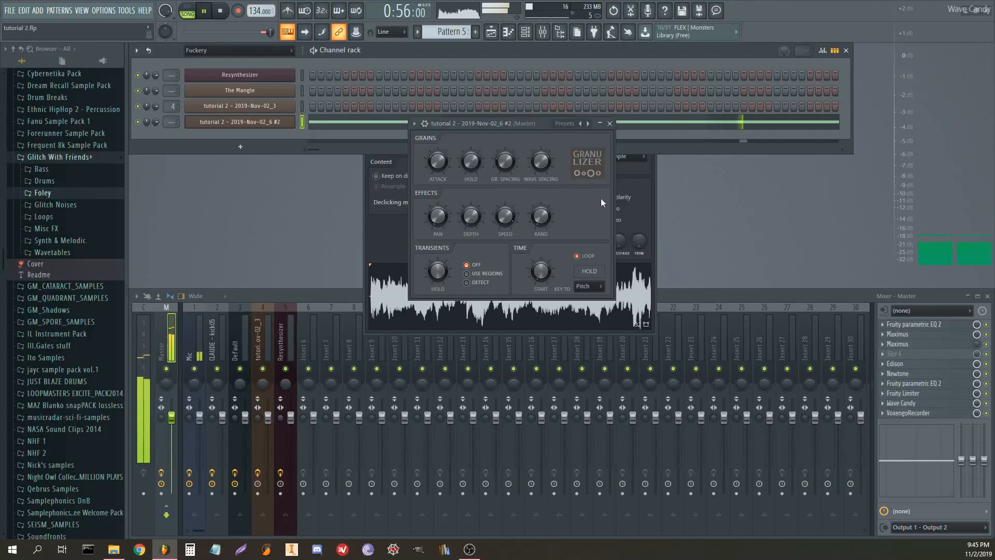
left_click(610, 124)
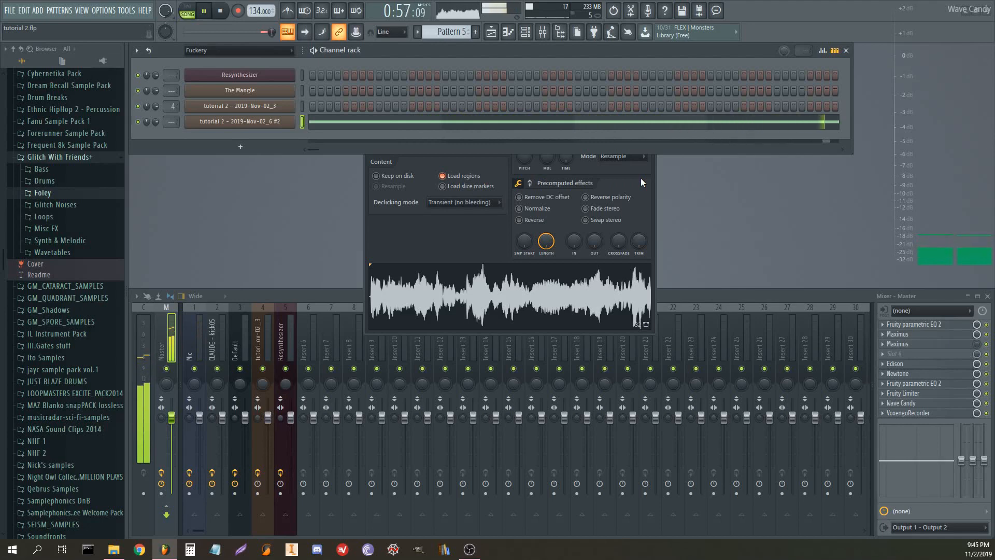
key("space")
left_click(641, 178)
left_click(650, 101)
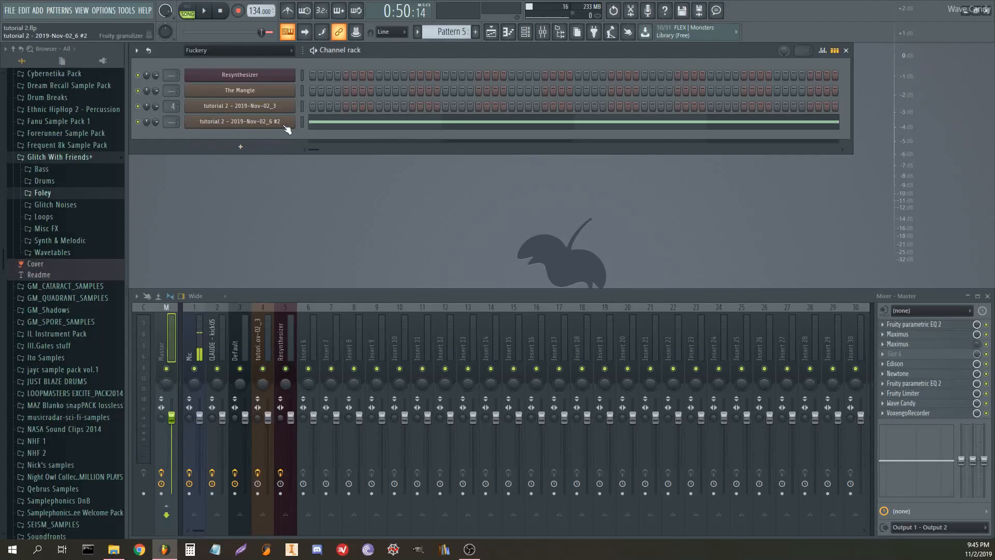
- Route the new Granulizer channel to mixer insert 6 and load Fruity Reeverb 2 in its first effect slot
left_click(313, 338)
key("ctrl+l")
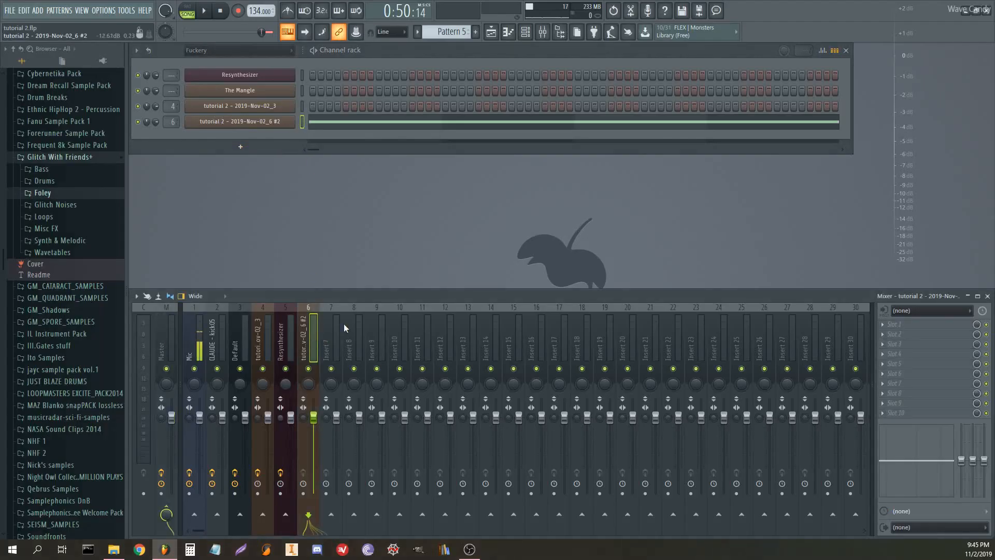
left_click(926, 330)
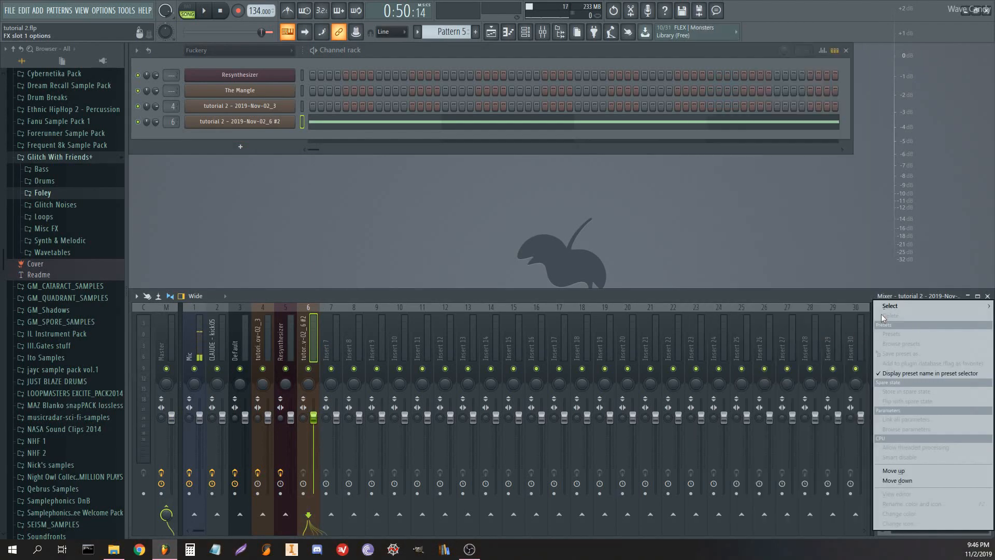
mouse_move(884, 306)
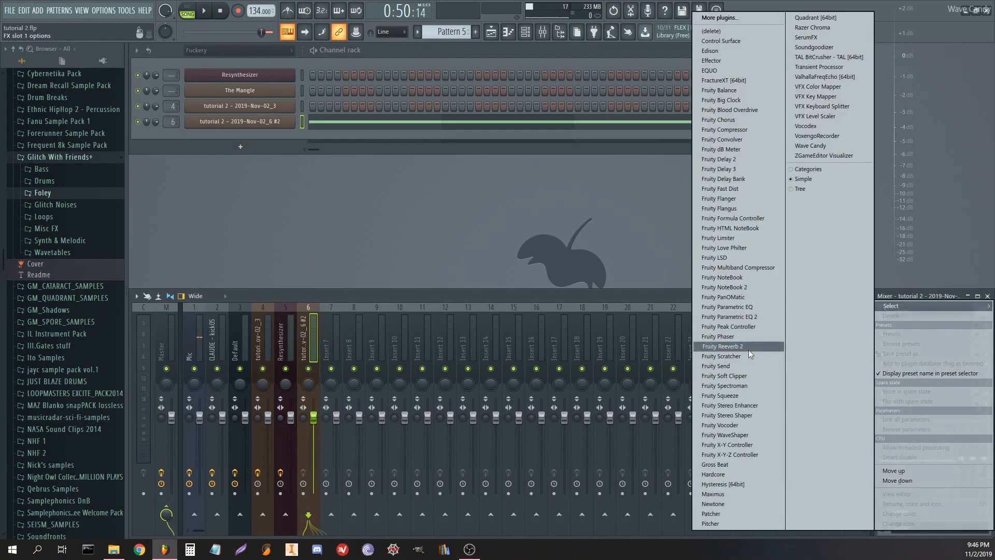
left_click(748, 349)
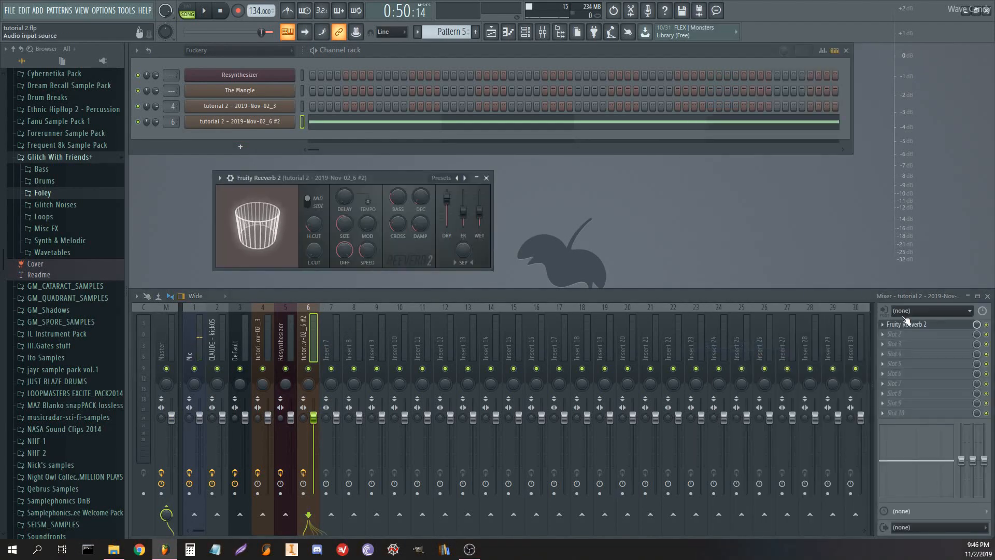
- Reduce the reverb's room size, adjust its high cut and stereo separation, raise the wet level, and play the result
left_click_drag(332, 178, 345, 172)
left_click_drag(358, 218, 357, 241)
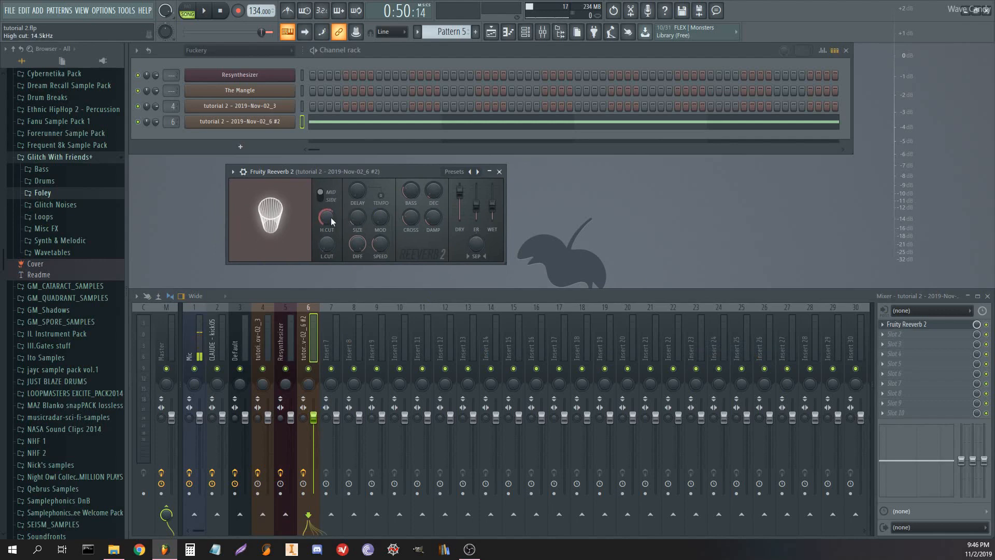
left_click_drag(332, 218, 332, 222)
left_click_drag(491, 227, 492, 208)
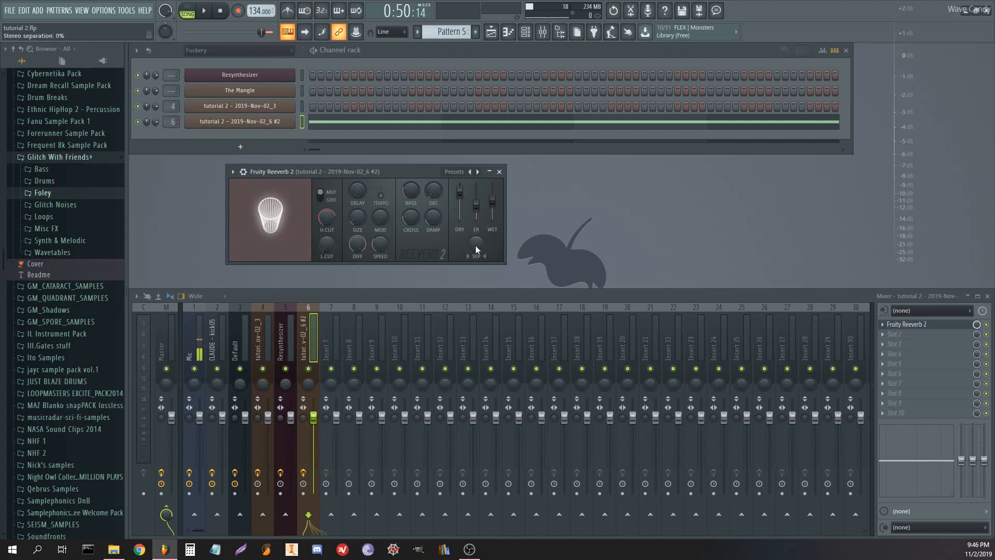
left_click_drag(480, 243, 479, 228)
key("space")
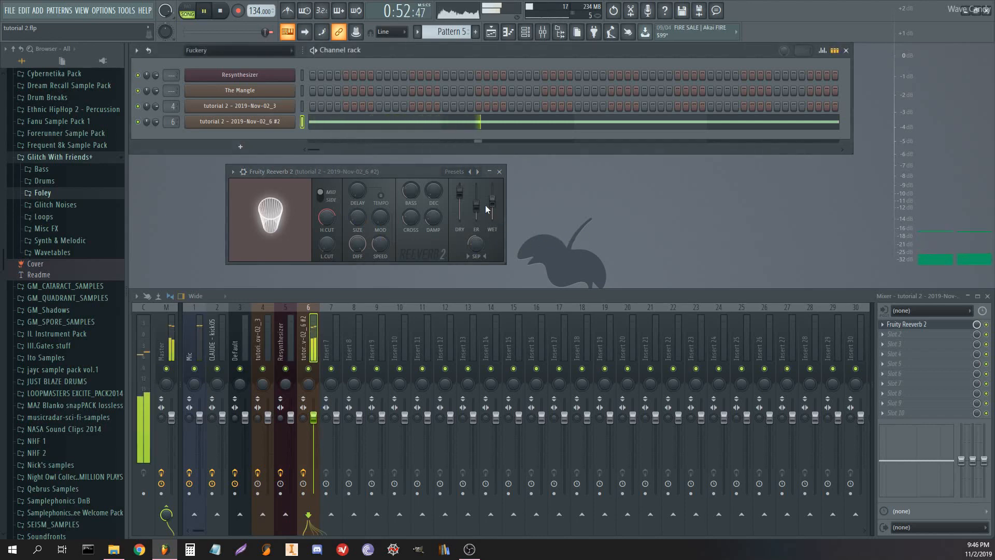
- Load Fruity WaveShaper in insert 6's second slot, stop playback, and bend its curve upward with two added points
left_click(896, 333)
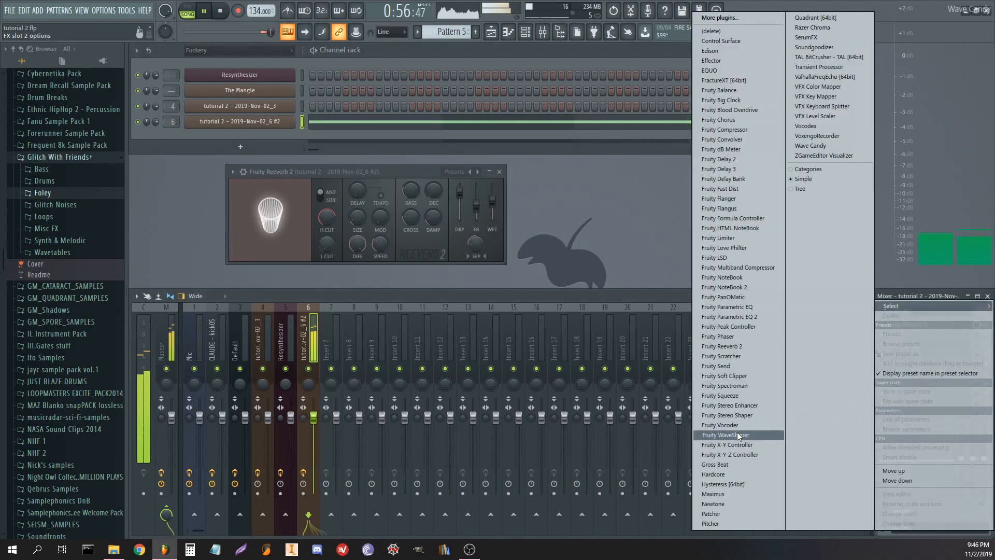
left_click(737, 433)
key("space")
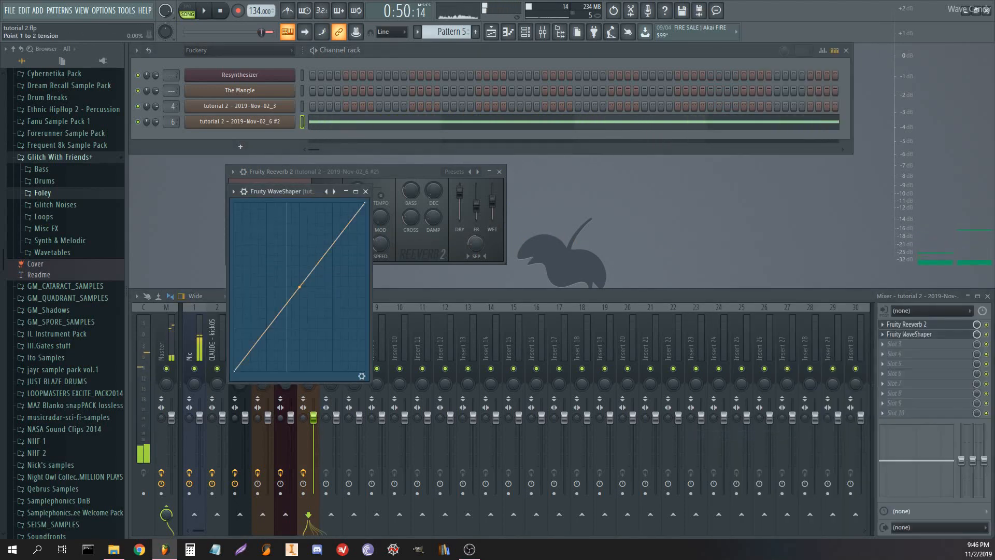
left_click_drag(299, 288, 299, 223)
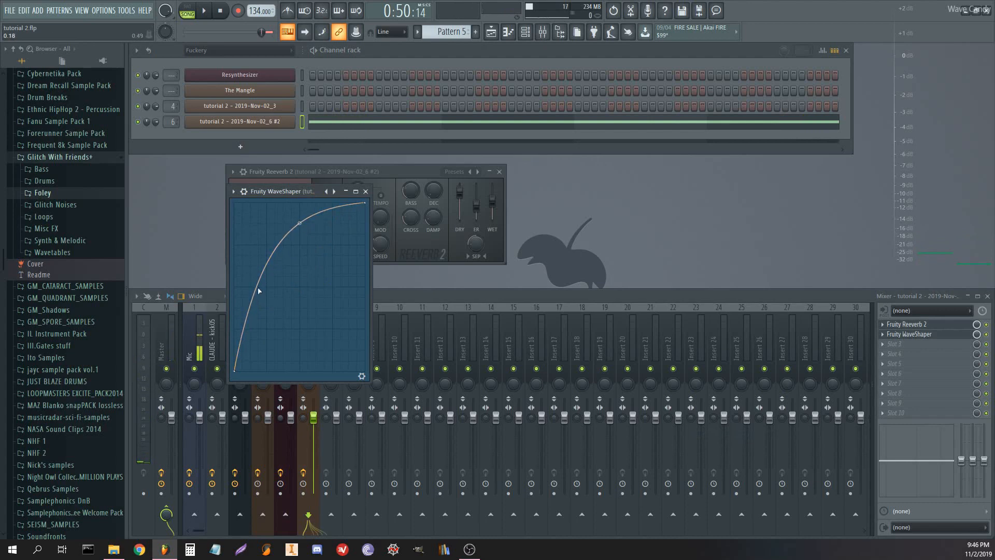
right_click(244, 327)
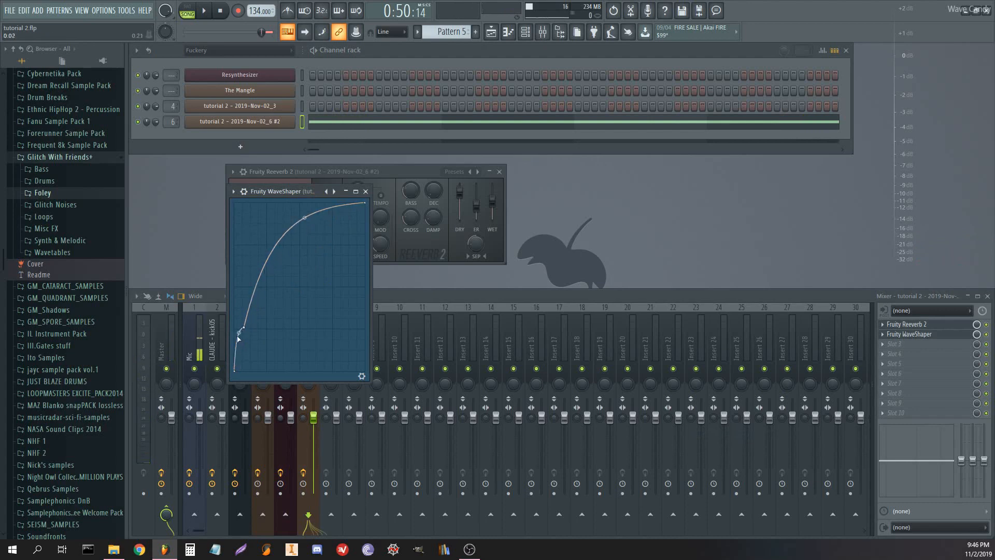
right_click(270, 262)
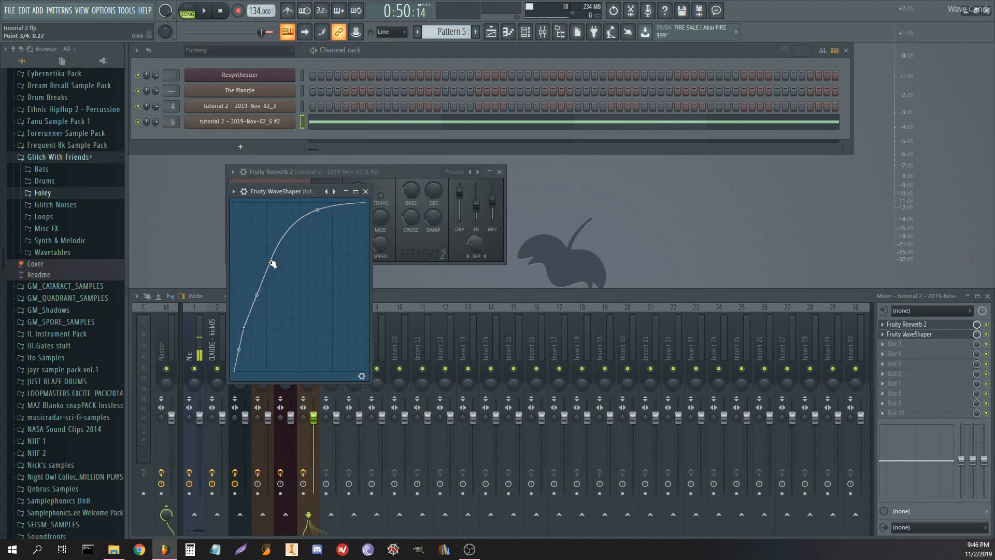
- Set the WaveShaper's third curve point to Stairs mode, play the result, and close the WaveShaper and Reeverb 2 windows
right_click(270, 263)
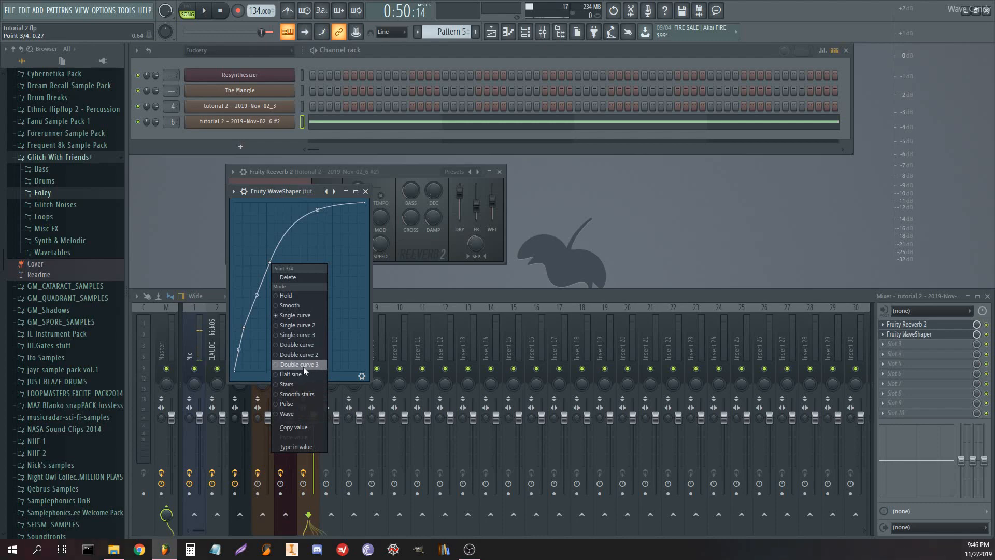
left_click(302, 384)
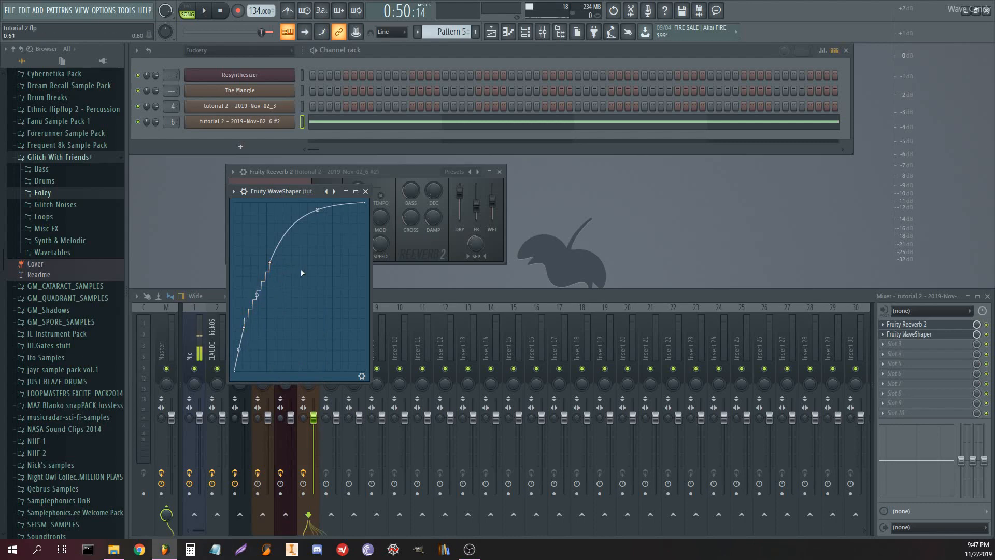
key("space")
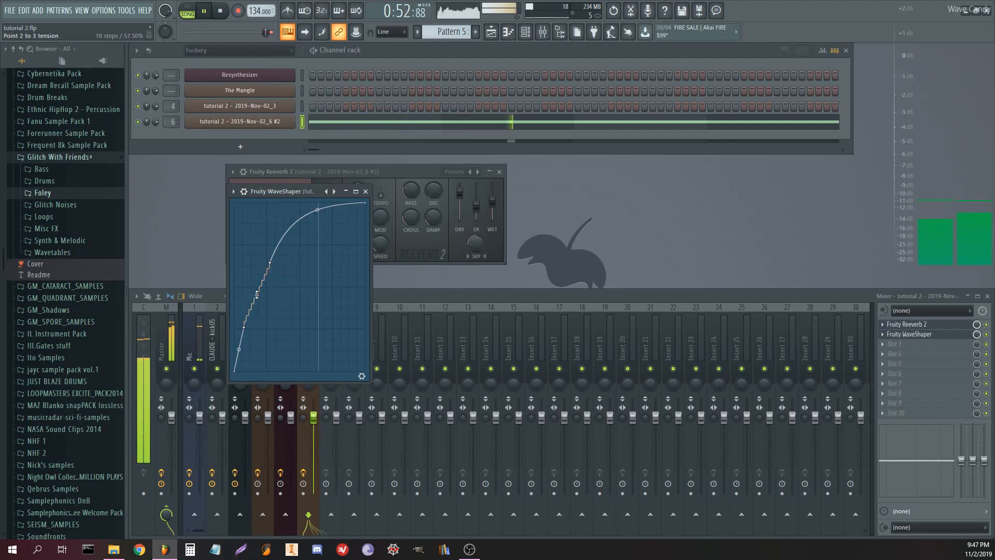
left_click(365, 191)
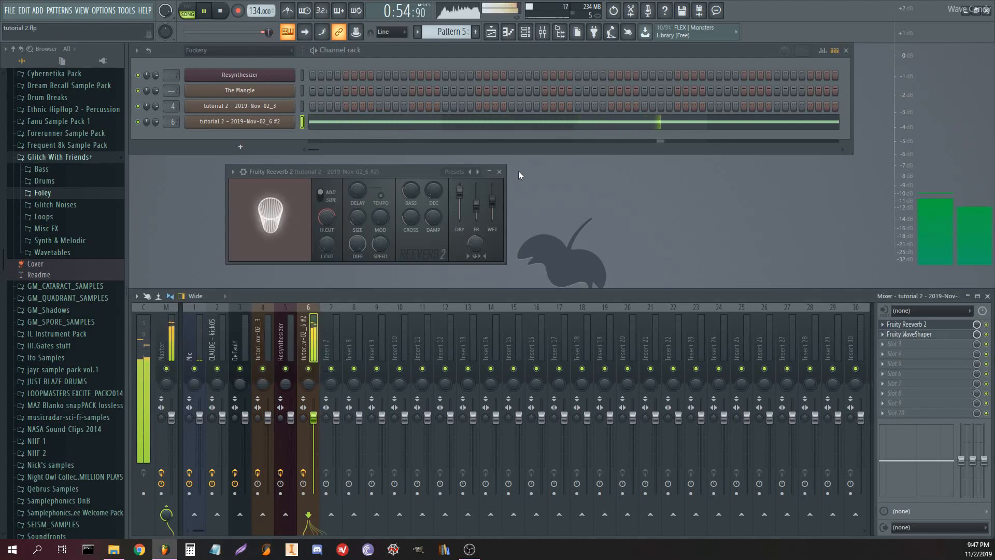
left_click(499, 172)
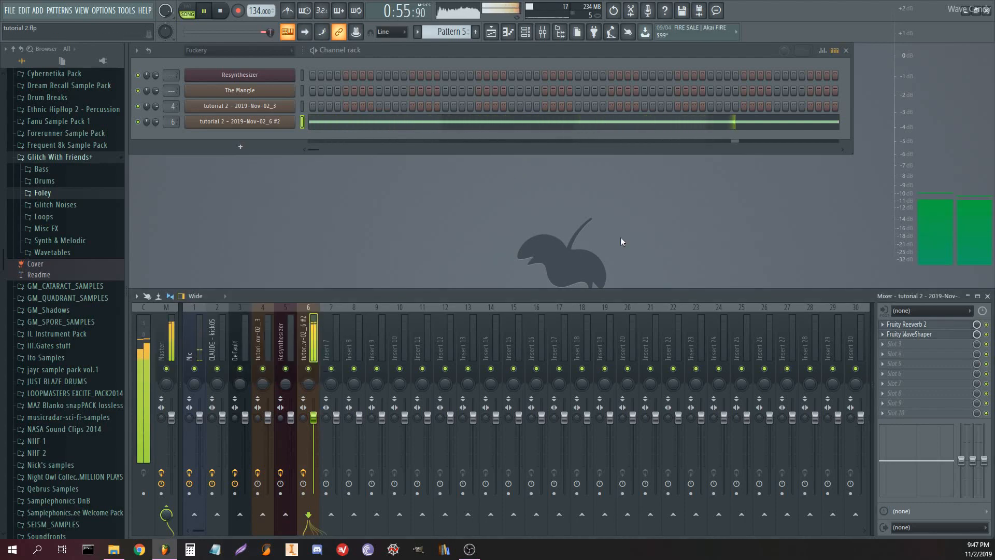
- Stop playback and load Fruity Limiter in the third effect slot of mixer insert 6
key("space")
left_click(903, 343)
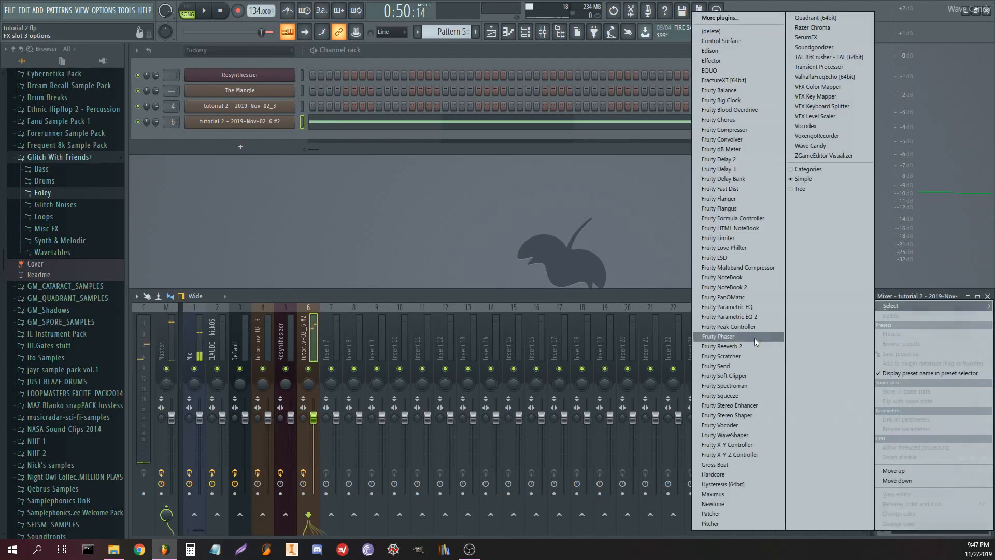
left_click(739, 238)
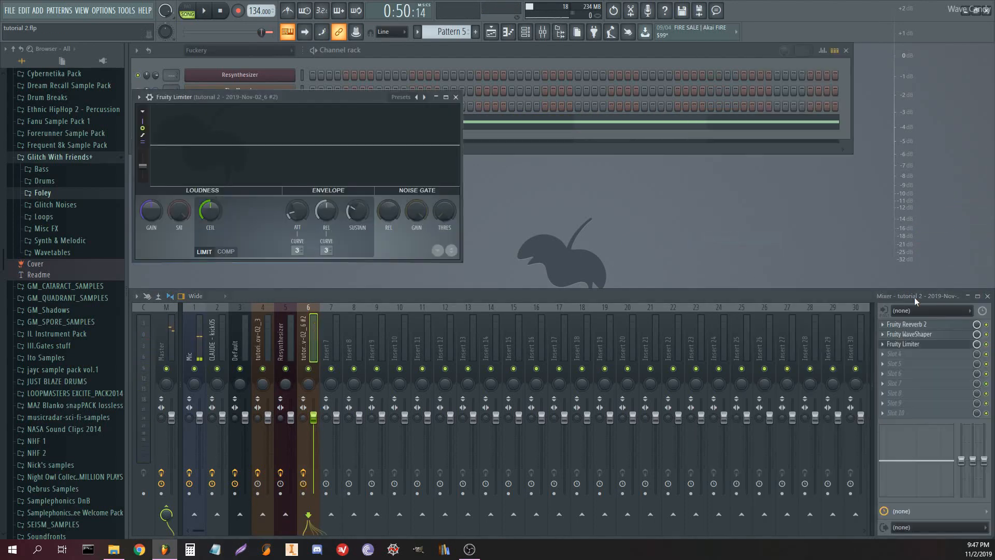
- Set the Fruity Reeverb 2 wet level on insert 6 to 51% and close the reverb's window
left_click(912, 324)
left_click_drag(492, 200, 493, 194)
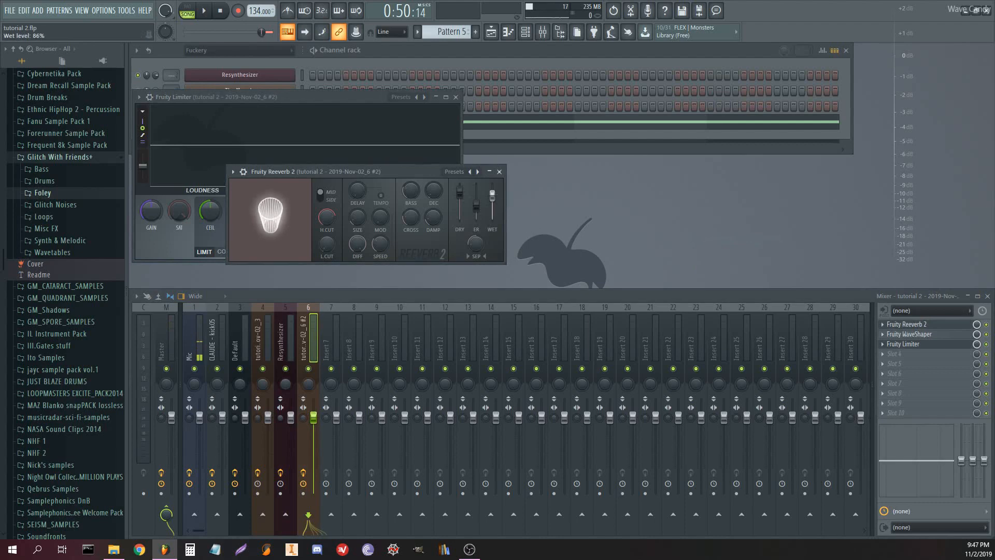
left_click(499, 172)
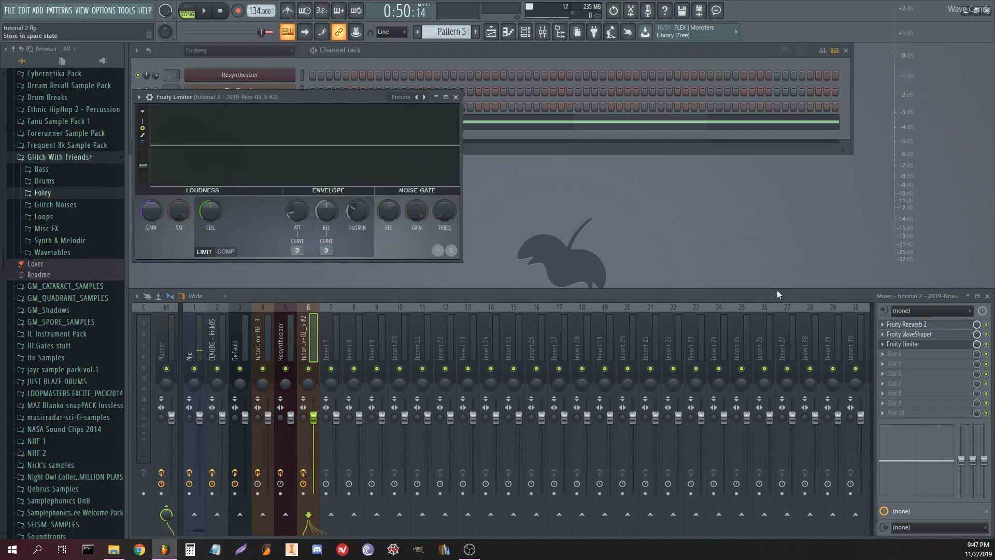
left_click(905, 324)
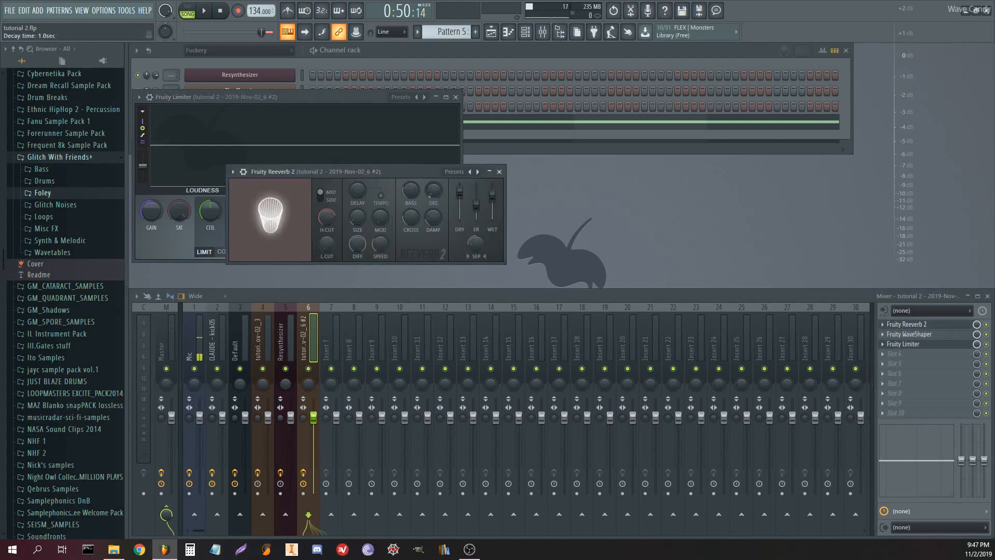
left_click(499, 171)
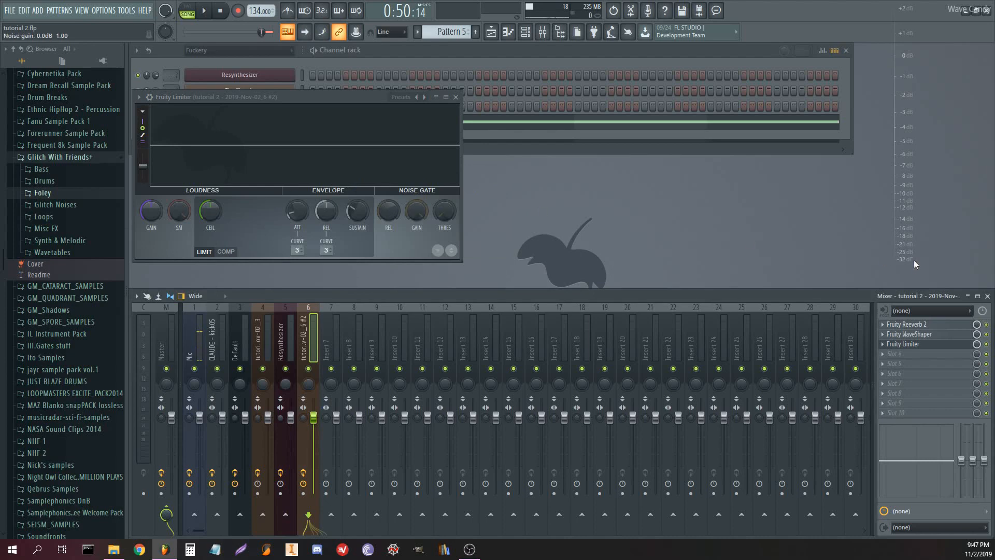
left_click(906, 324)
left_click_drag(493, 195, 492, 200)
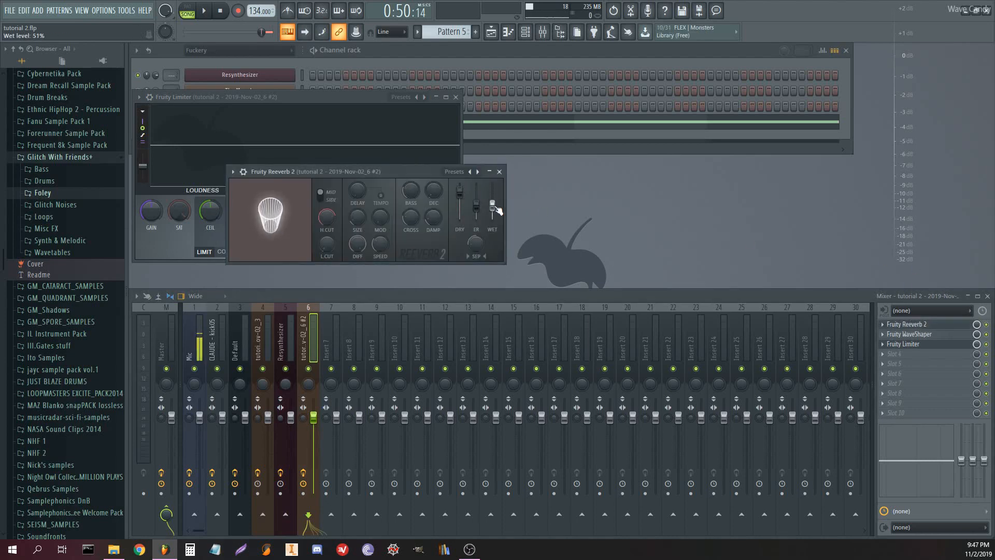
left_click(499, 172)
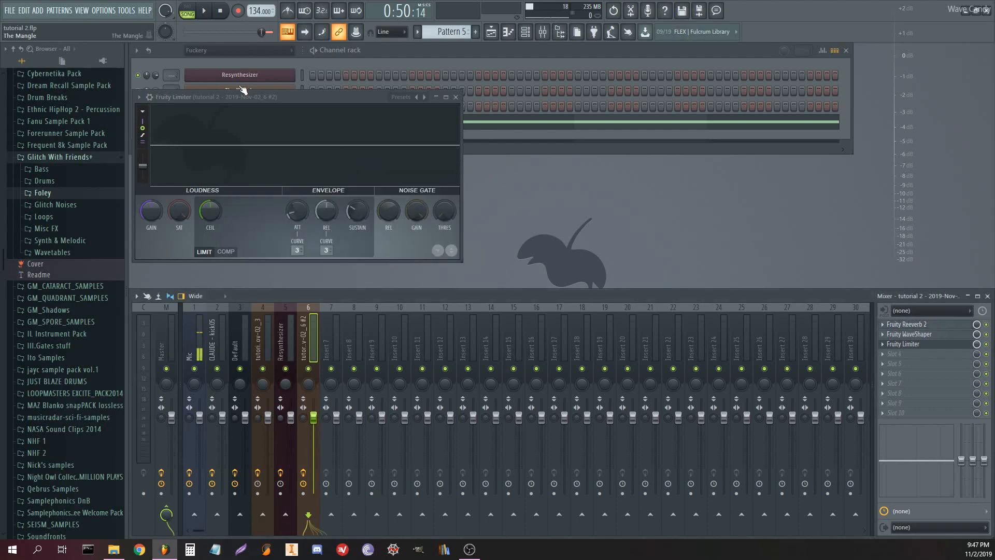
- Switch the Fruity Limiter to compressor mode, lower its threshold, adjust ratio and release, and raise the gain
left_click_drag(241, 96, 267, 109)
left_click(252, 265)
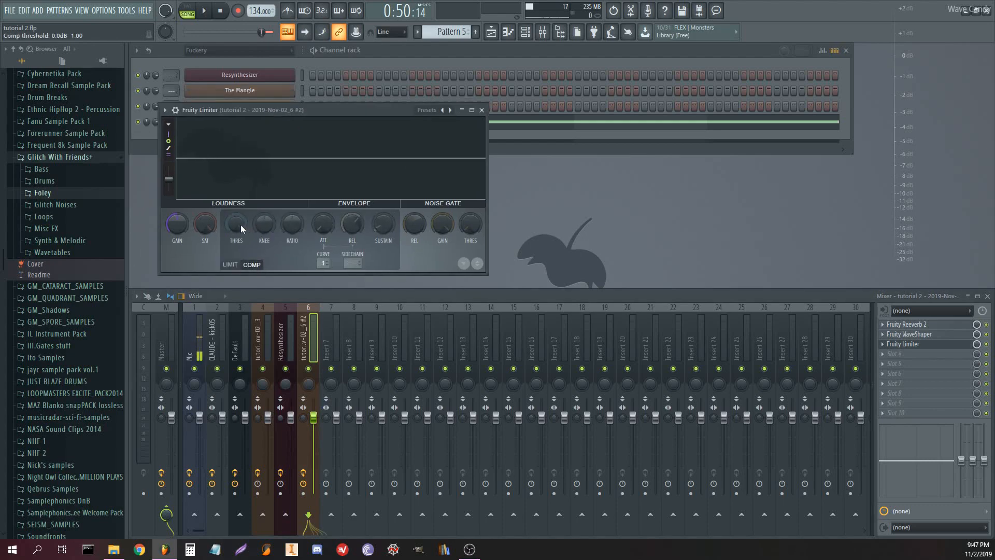
left_click_drag(241, 225, 293, 210)
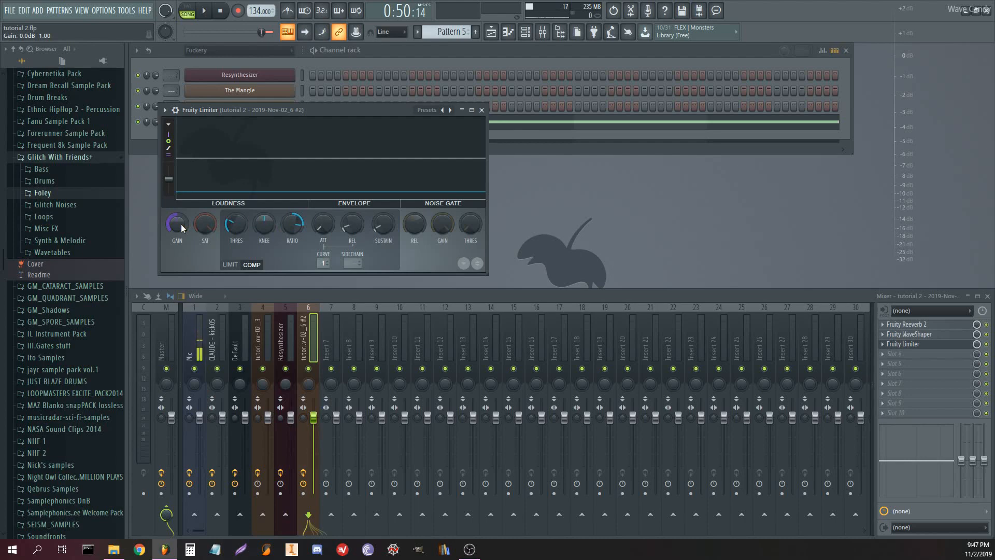
left_click_drag(182, 224, 181, 206)
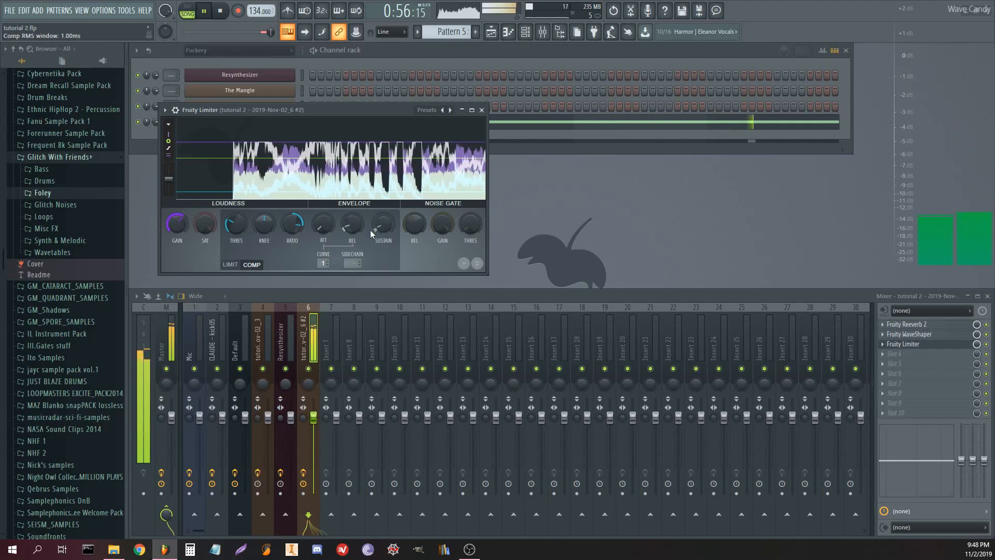
- Lengthen the compressor's release time to about 200 ms, play the result, and close the Limiter
key("space")
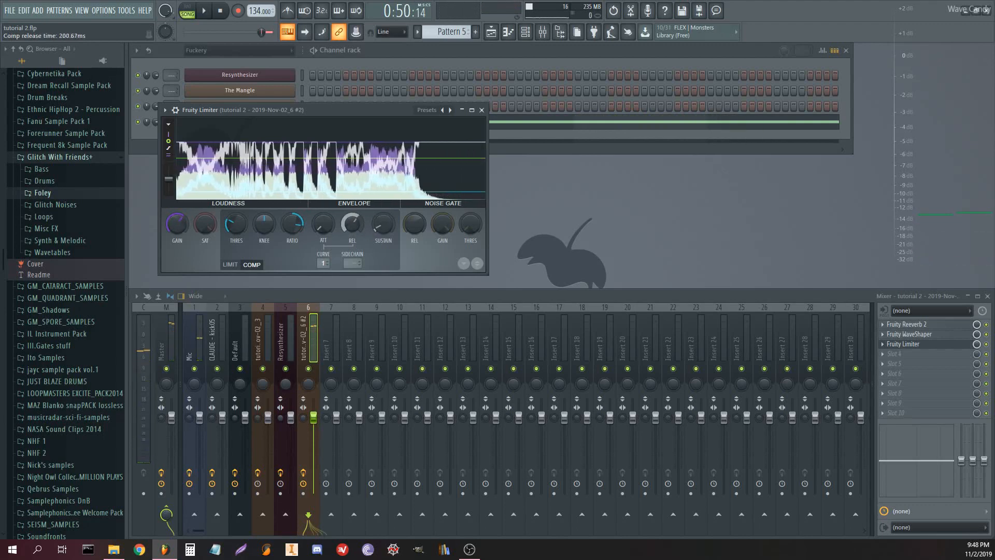
key("space")
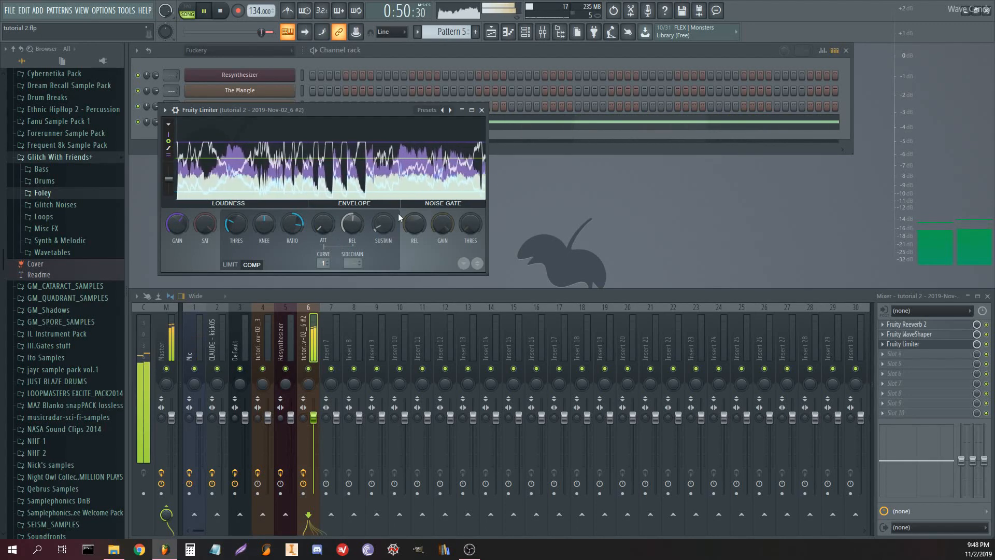
left_click(481, 110)
key("space")
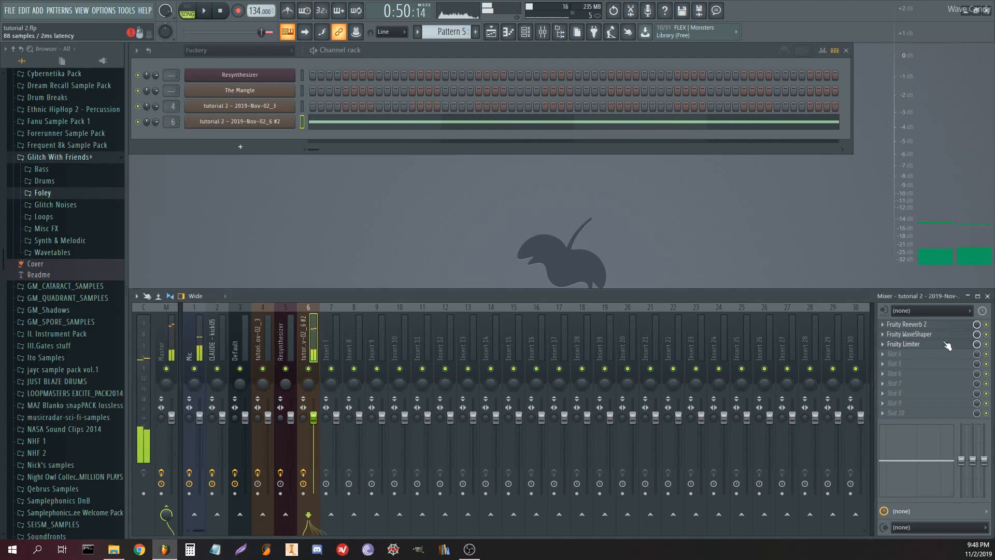
- Adjust the decay time of Fruity Reeverb 2, lower its wet level to 44%, and audition the changes
left_click(907, 324)
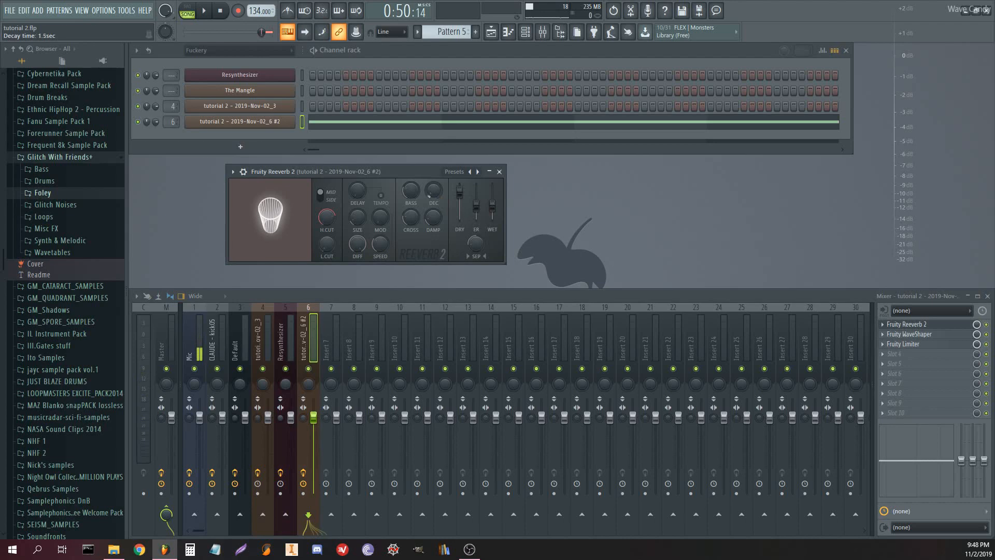
key("space")
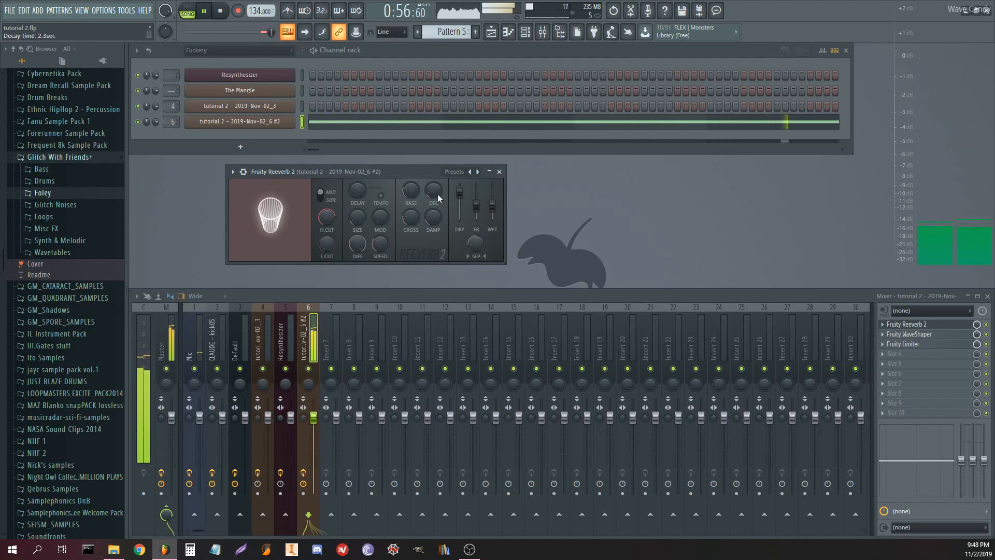
key("space")
left_click_drag(437, 194, 438, 215)
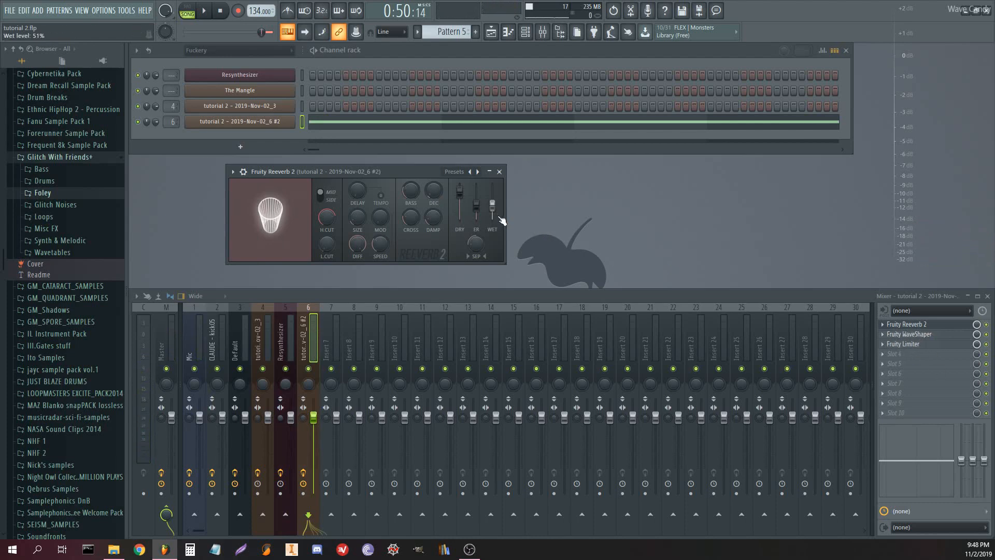
key("space")
mouse_move(492, 207)
left_mouse_down()
mouse_move(492, 220)
mouse_move(493, 197)
mouse_move(492, 207)
left_mouse_up()
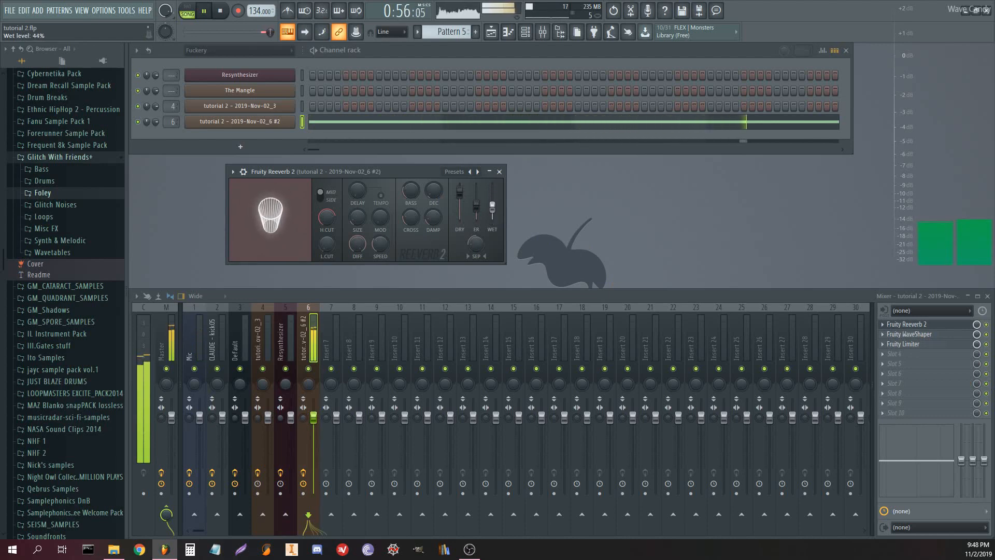
key("space")
- Create an automation clip for the reverb's wet level and shape a high plateau up to bar 32, preceded by a low point
right_click(493, 207)
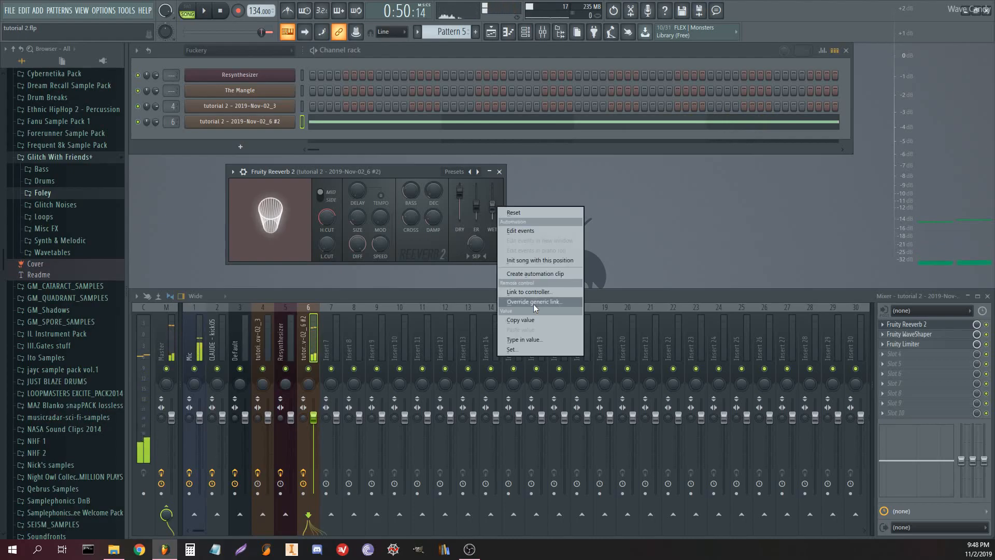
left_click(540, 273)
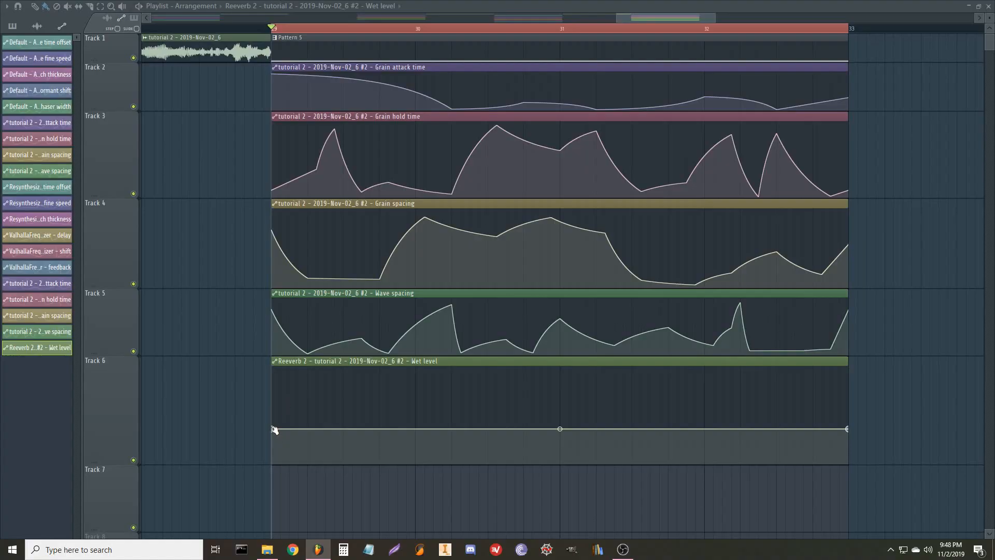
left_click(604, 387)
left_click_drag(604, 386, 614, 382)
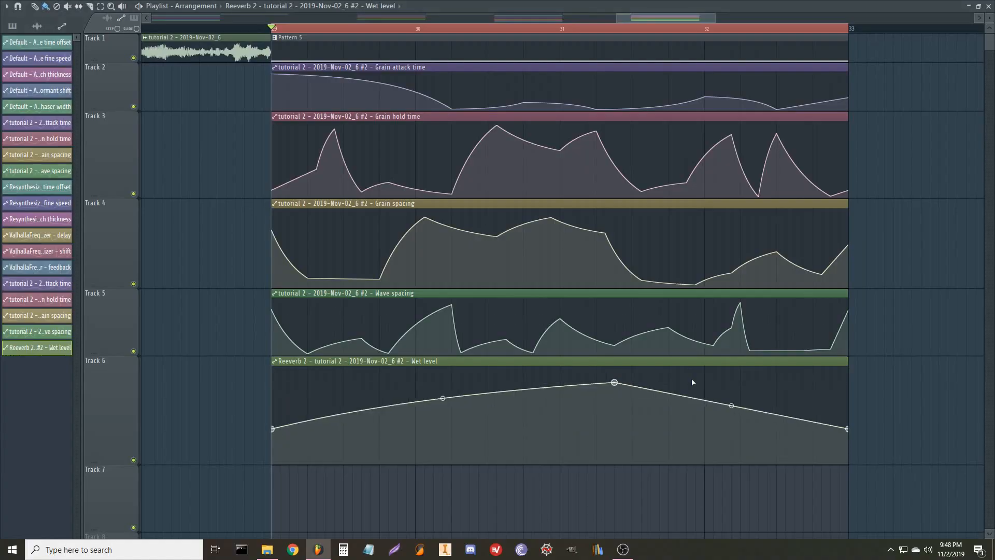
left_click(703, 382)
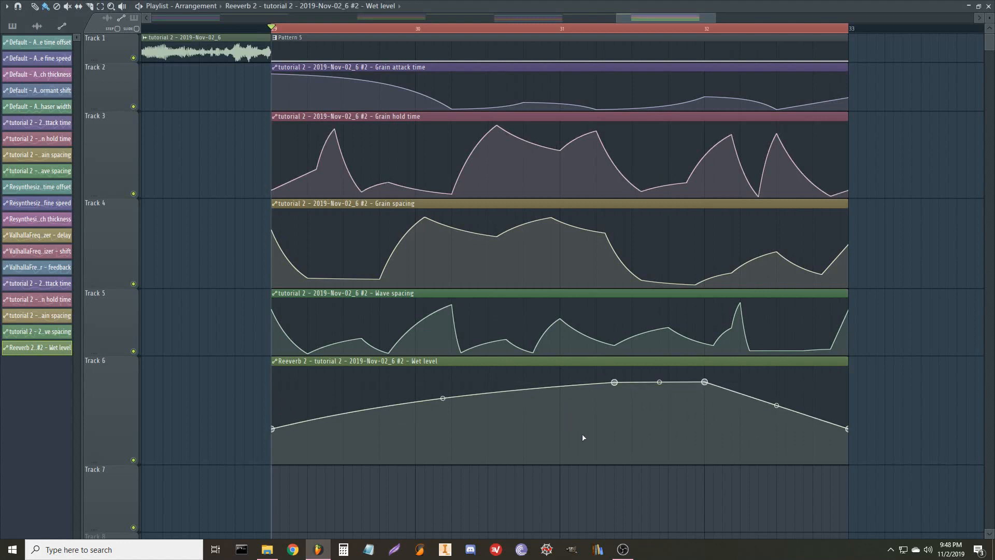
left_click_drag(582, 435, 580, 448)
- Add a broad peak in bar 29 and a sharp, curved spike just before bar 31 to the wet level automation
left_click(307, 457)
left_click_drag(371, 451, 371, 381)
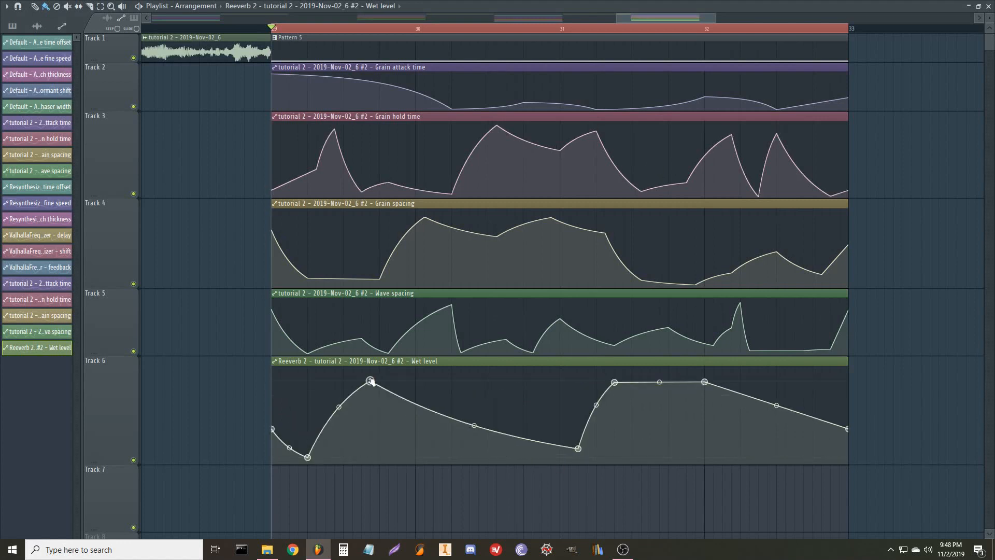
left_click(425, 448)
left_click(533, 391)
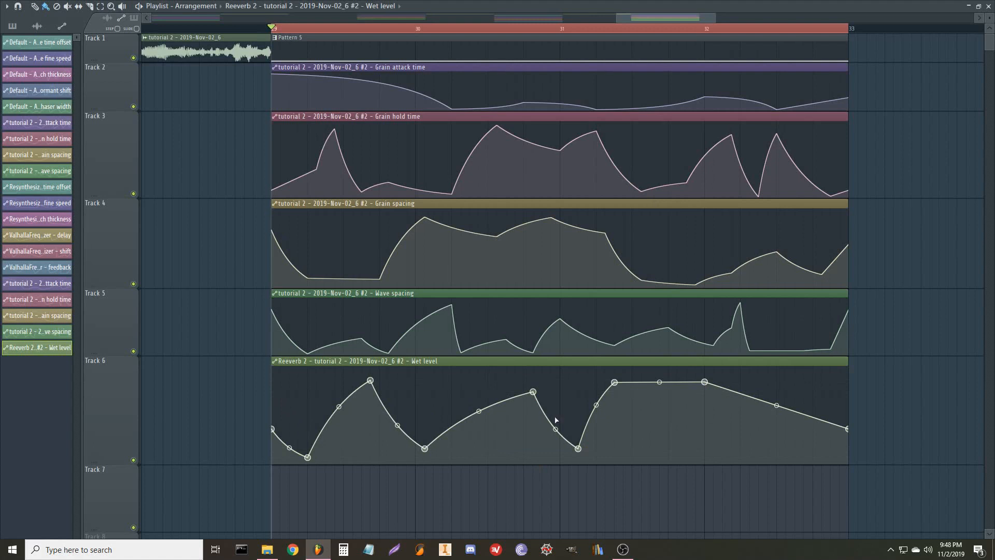
left_click_drag(556, 429, 555, 448)
left_click_drag(478, 411, 479, 447)
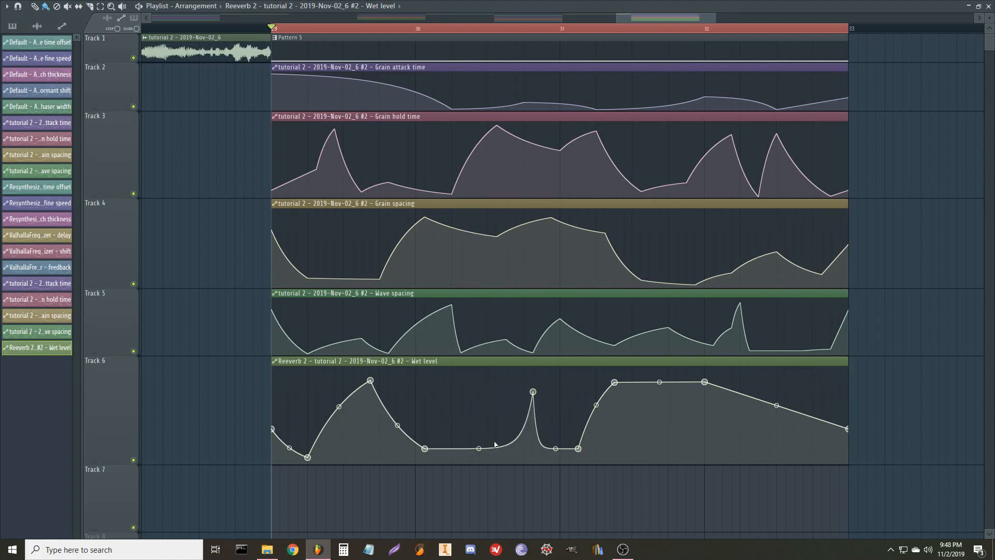
- Add a dip after bar 32 to the wet level automation, raise its end point to plateau height, and play the result
left_click(750, 448)
right_click(727, 382)
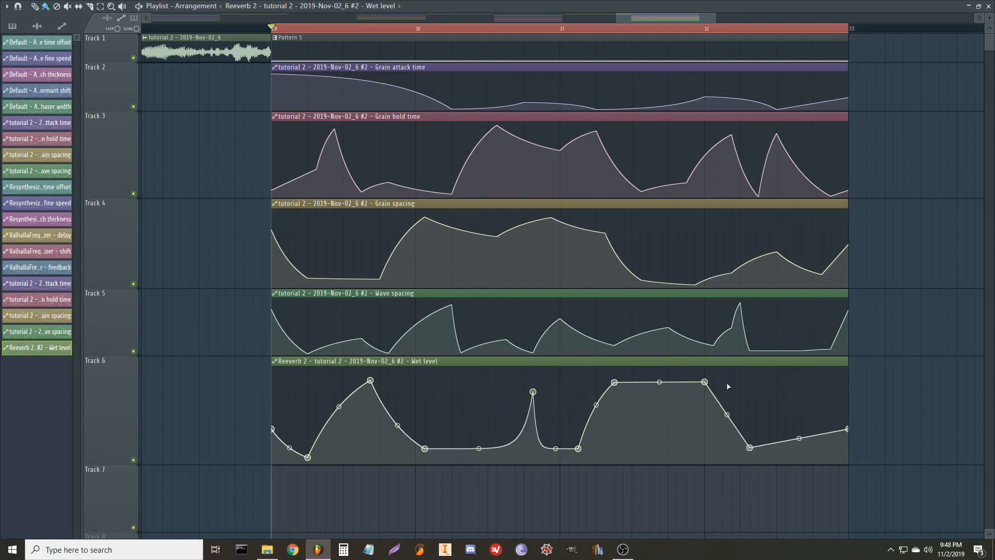
key("space")
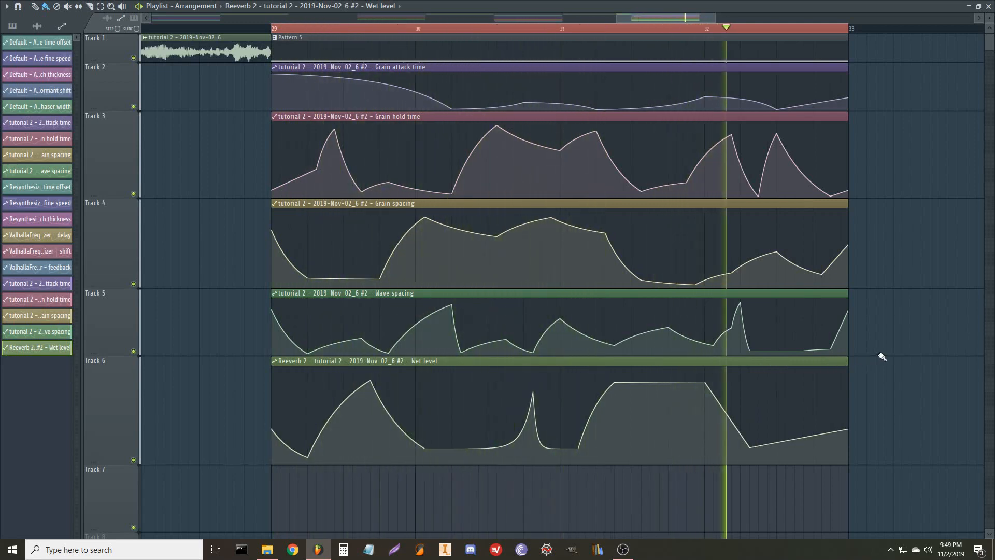
left_click_drag(846, 428, 846, 379)
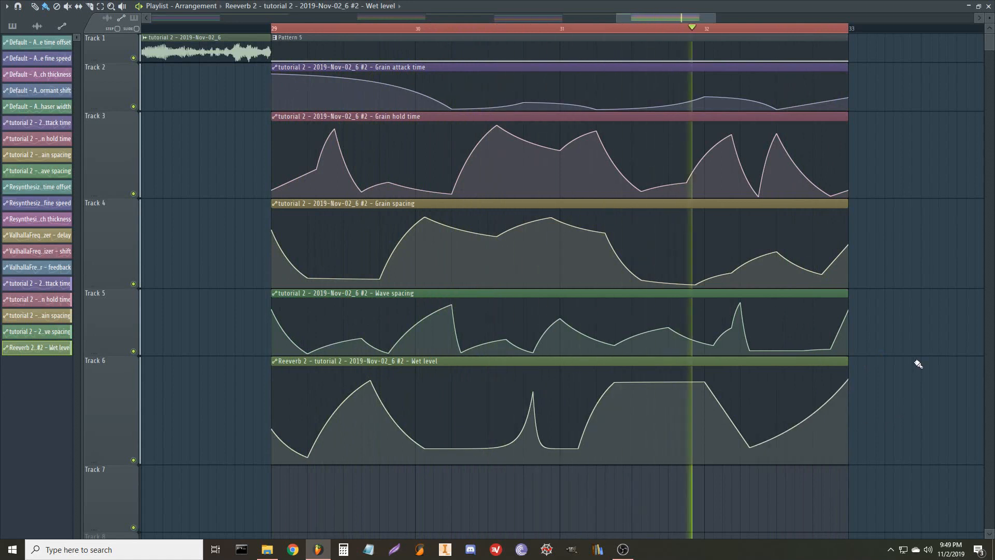
left_click_drag(913, 361, 882, 369)
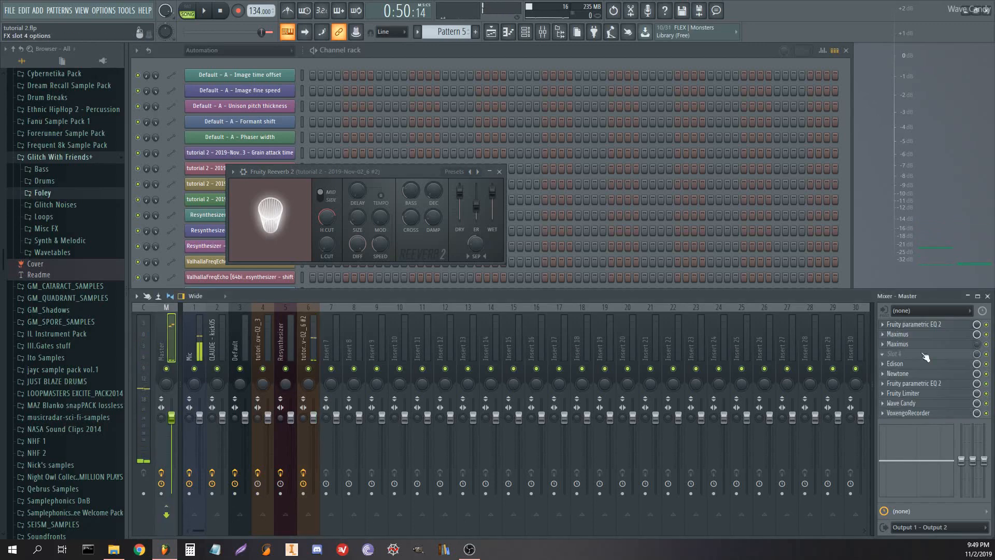
- Open Edison on the Master track, delete its entire previous recording, and arm it for a new one
left_click(895, 363)
key("ctrl+a")
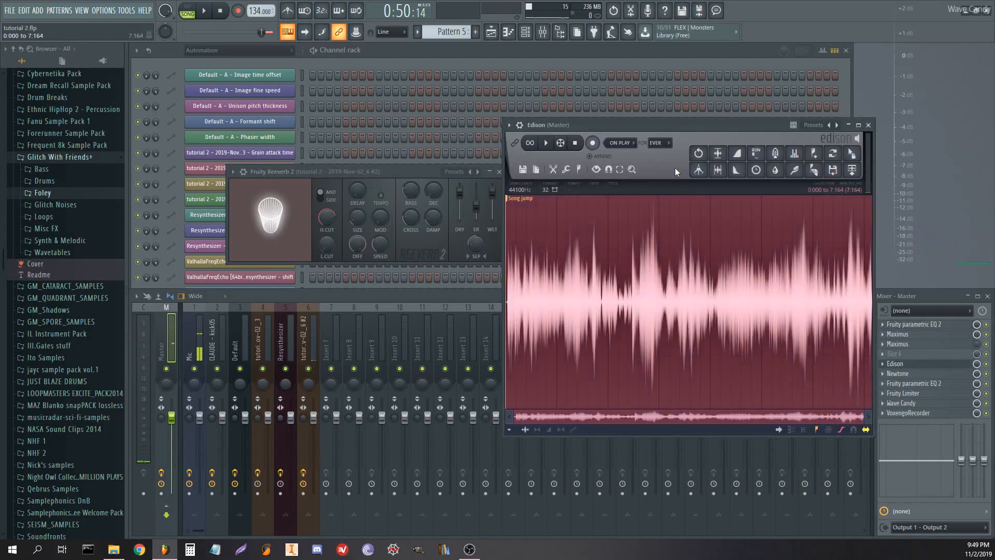
key("Delete")
left_click(592, 143)
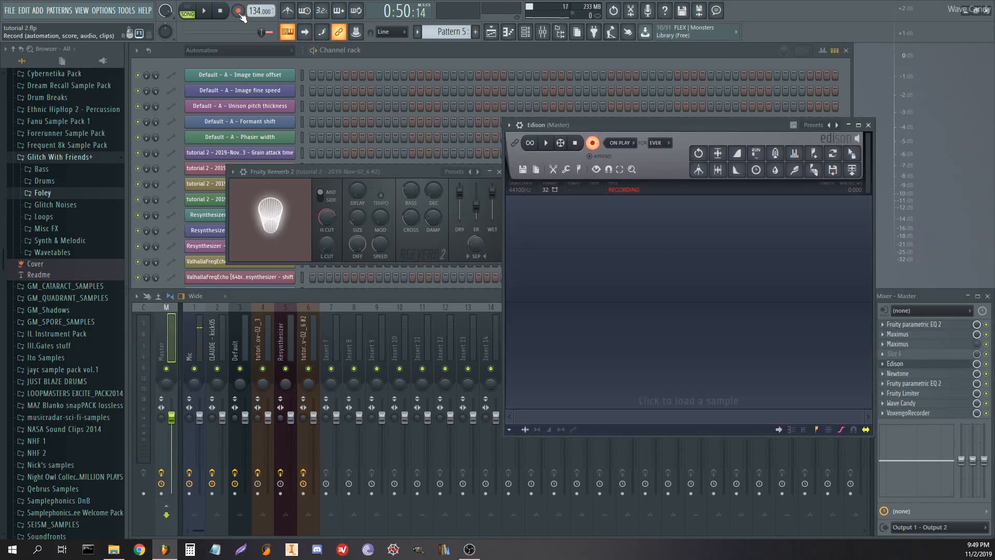
- Play the looped Pattern 5 section once through while Edison records the Master output, and stop playback
key("space")
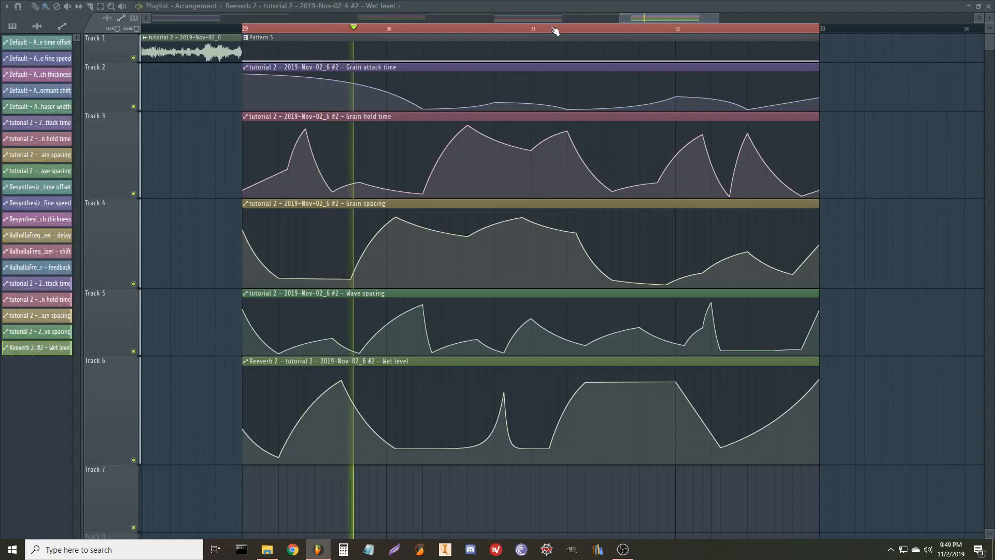
scroll(552, 29, "down", 4)
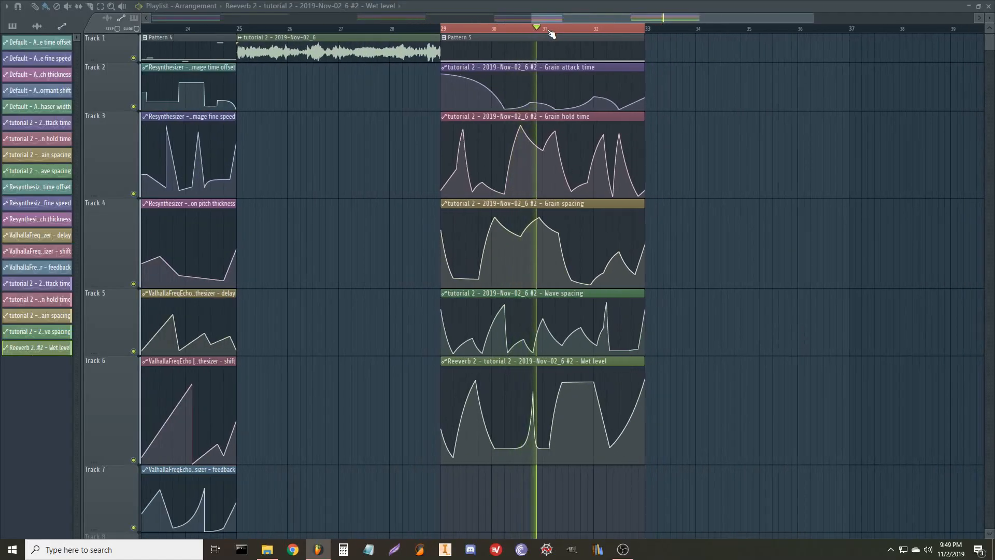
scroll(560, 32, "up", 4)
scroll(570, 34, "down", 2)
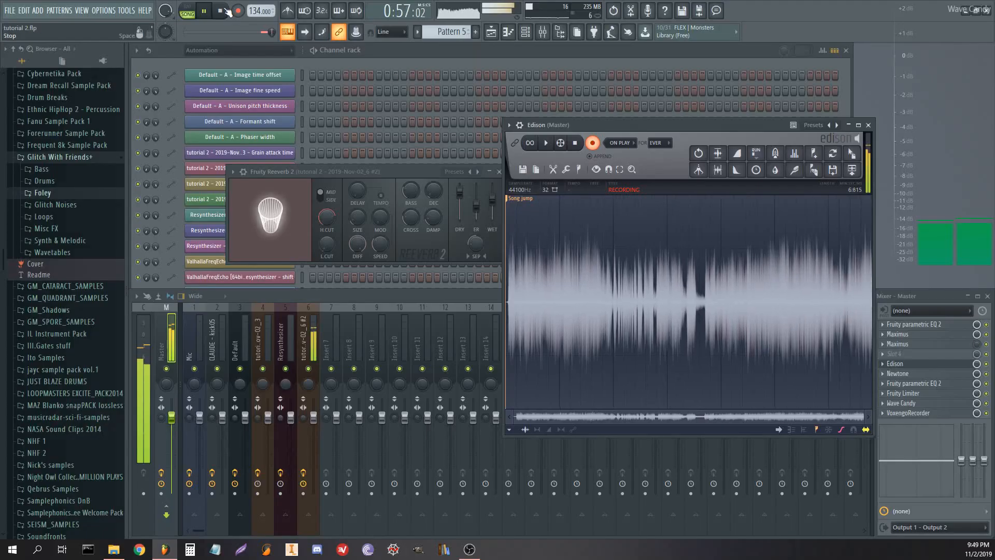
left_click(224, 11)
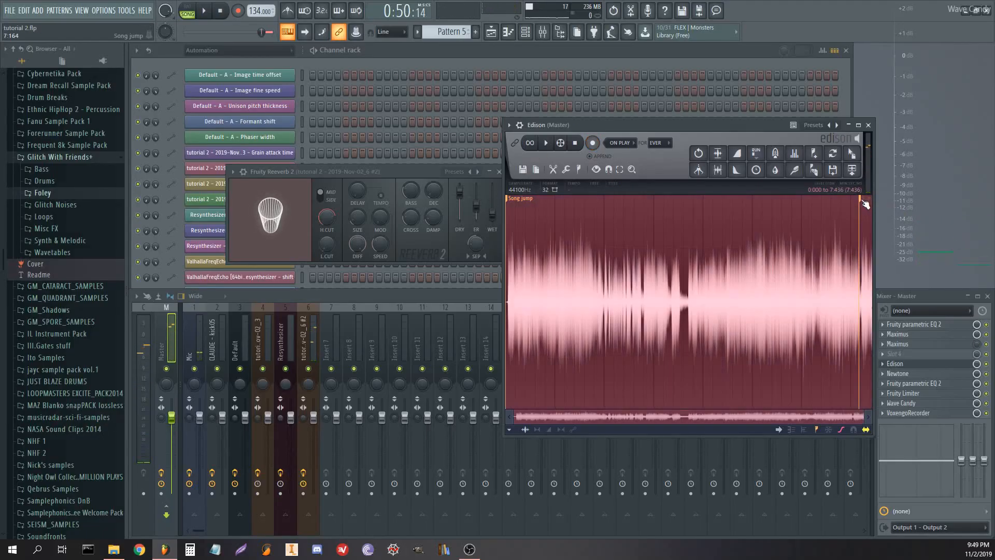
- Crop the Edison recording to the selected range and place it, reversed, in the playlist on Track 1 at bar 33
left_click(721, 155)
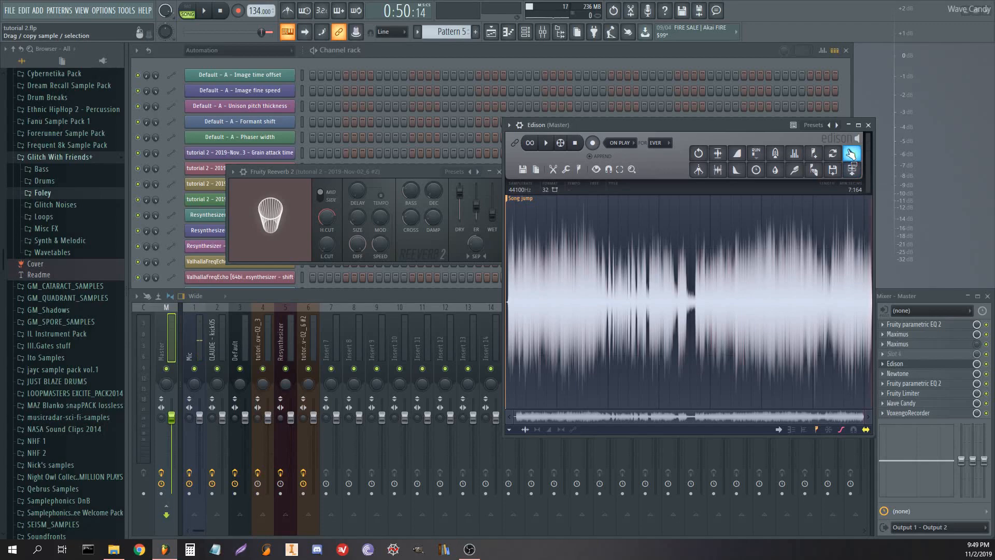
left_click_drag(852, 154, 531, 120)
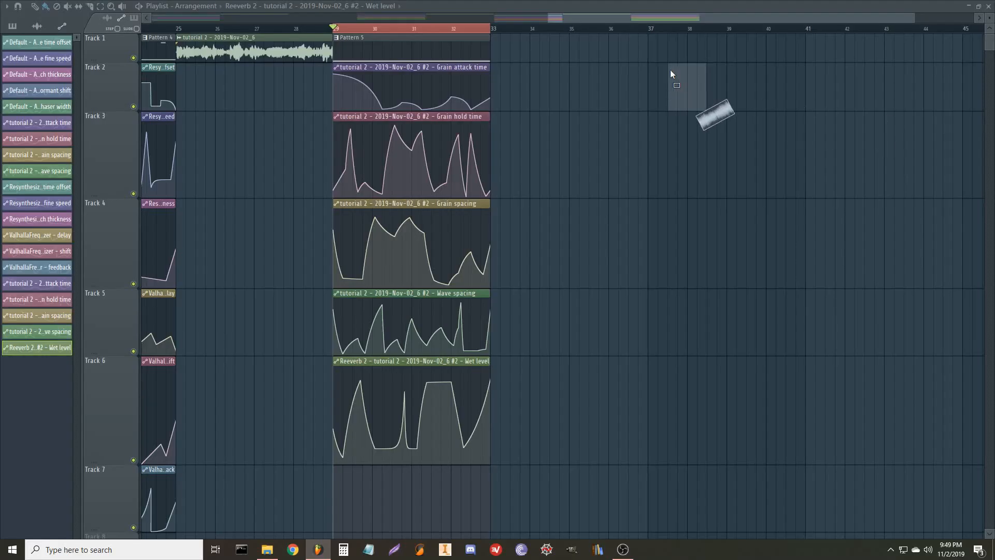
left_click_drag(670, 69, 495, 47)
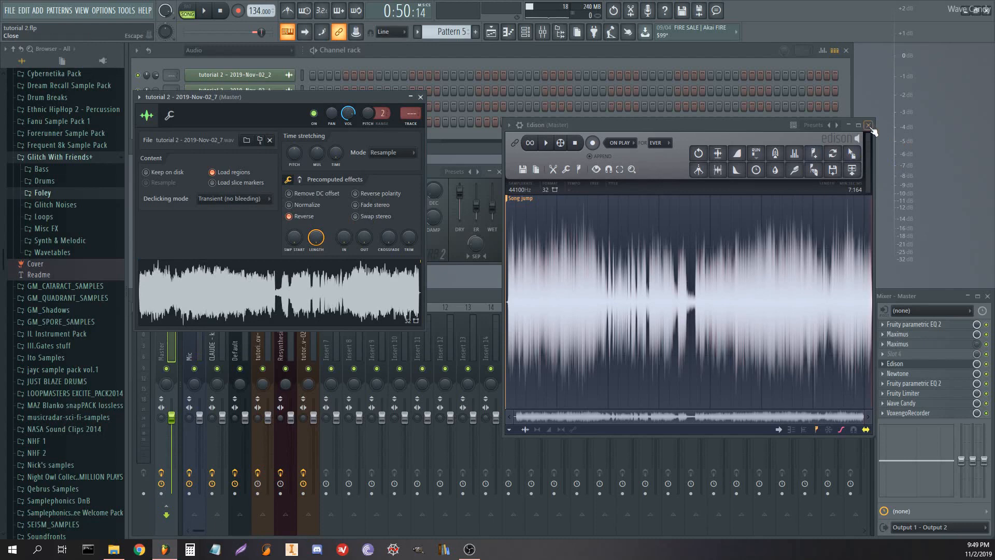
left_click(869, 126)
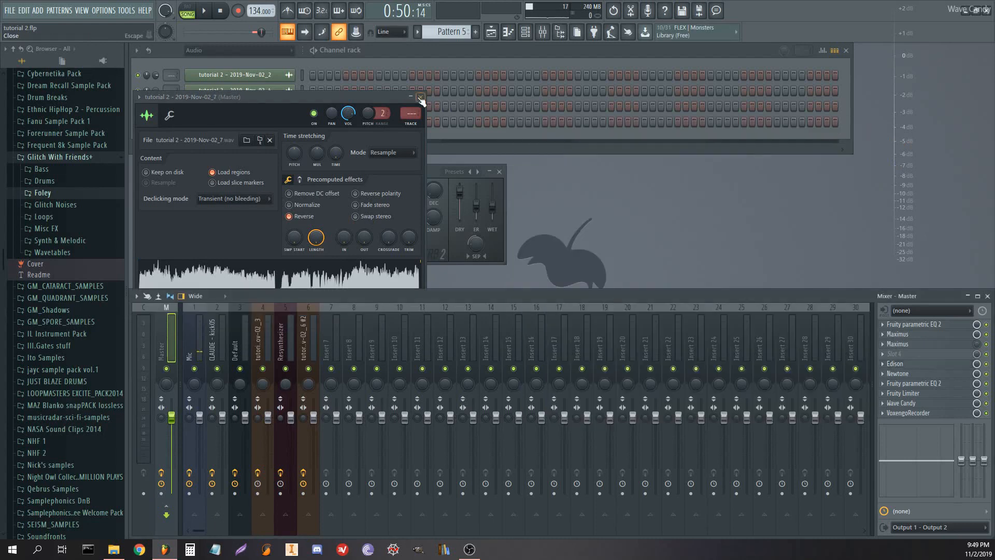
left_click(421, 98)
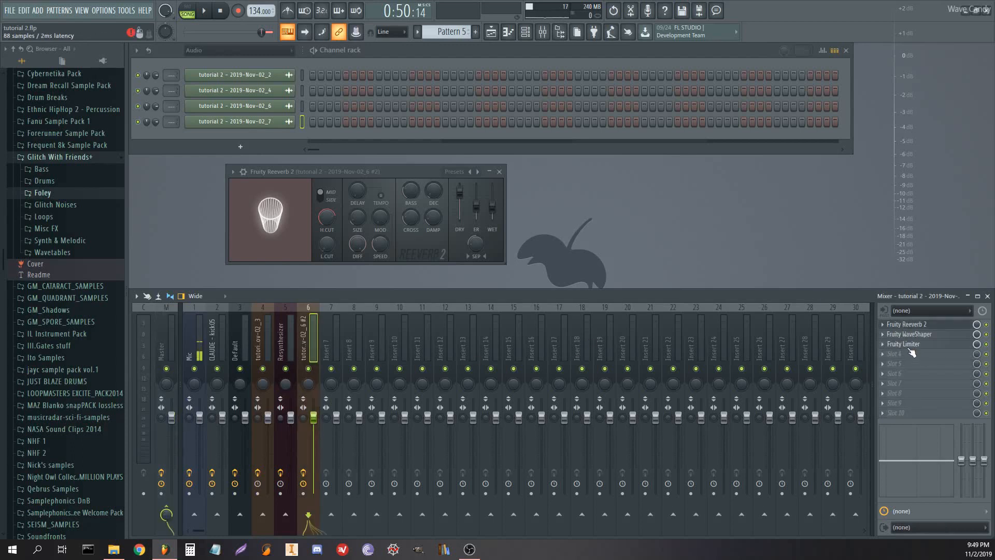
- Add Patcher to the fourth effect slot of mixer insert 6 and load the Gross Beat high pass preset
left_click(908, 353)
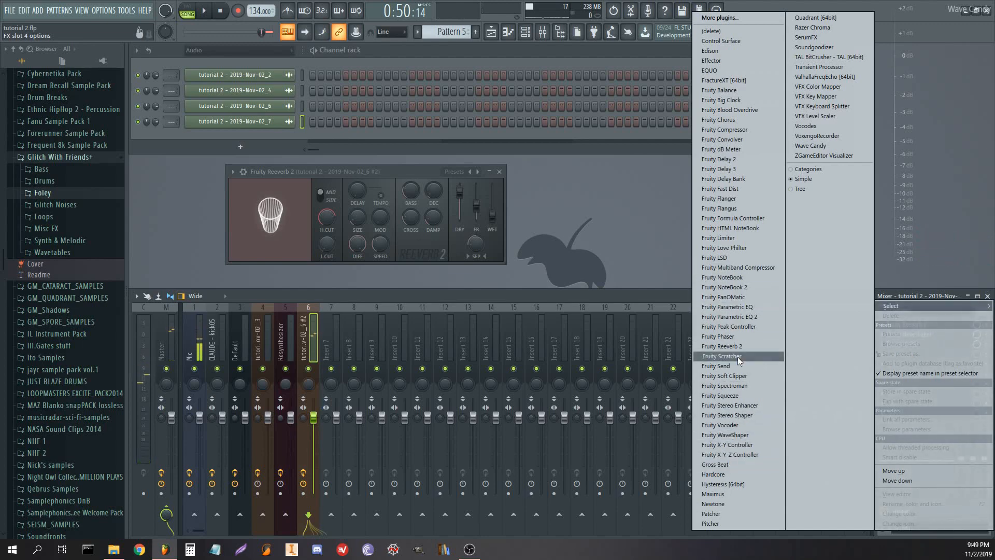
left_click(723, 514)
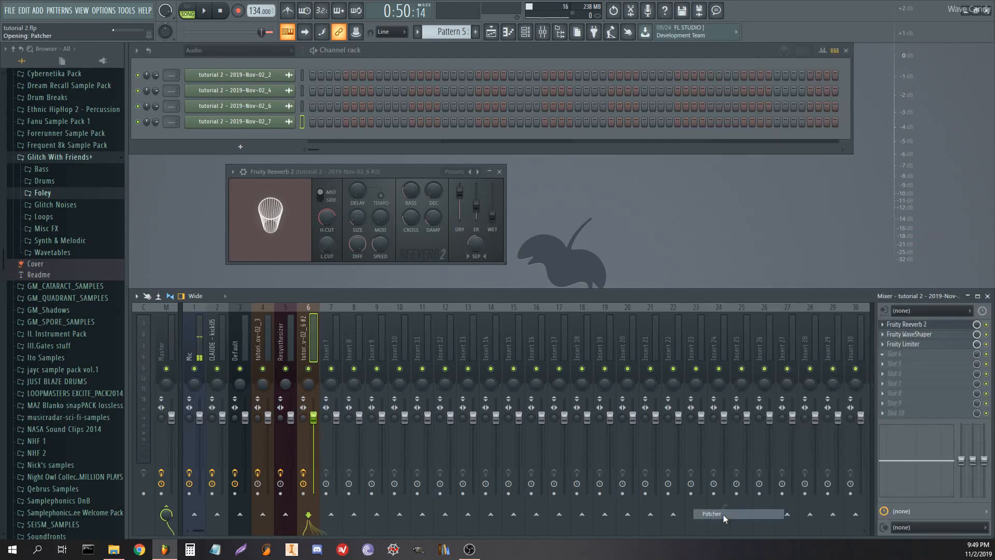
left_click(409, 114)
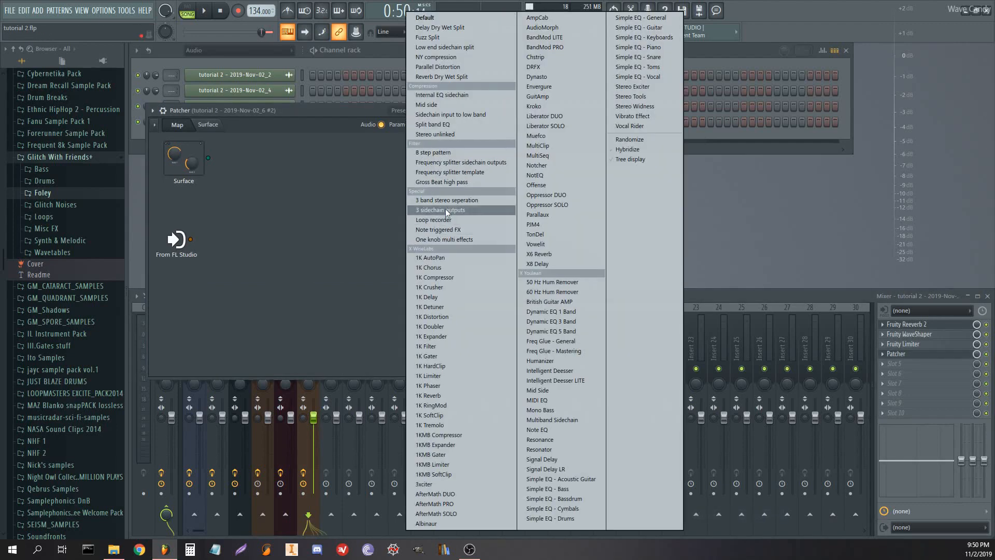
left_click(442, 182)
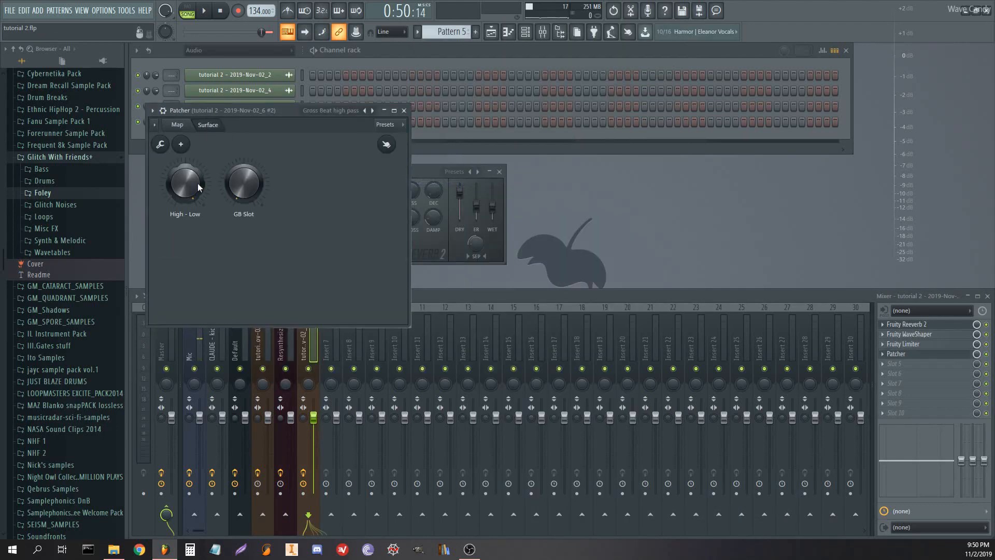
- Create an automation clip for Patcher's GB Slot knob, shape it into alternating peaks and dips, and play the result
right_click(247, 182)
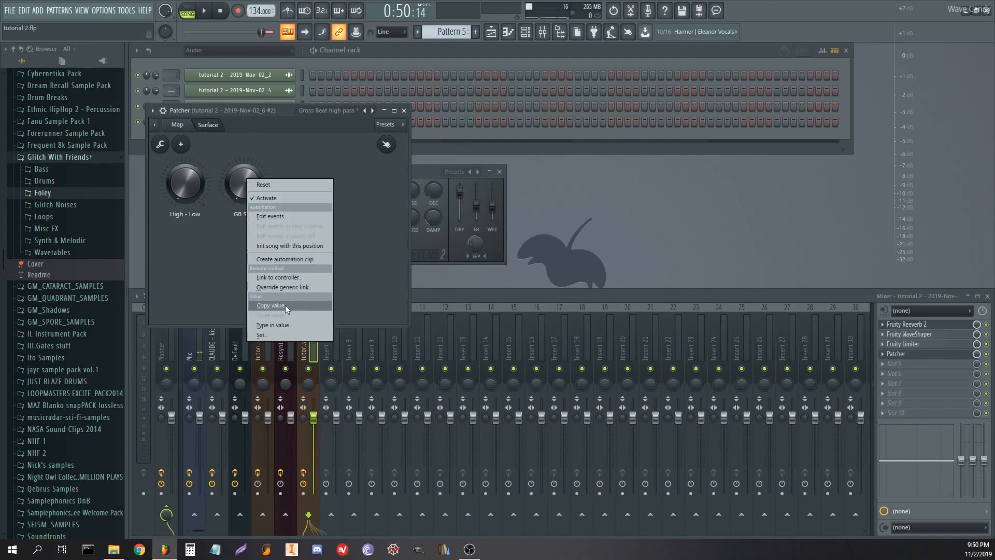
left_click(293, 258)
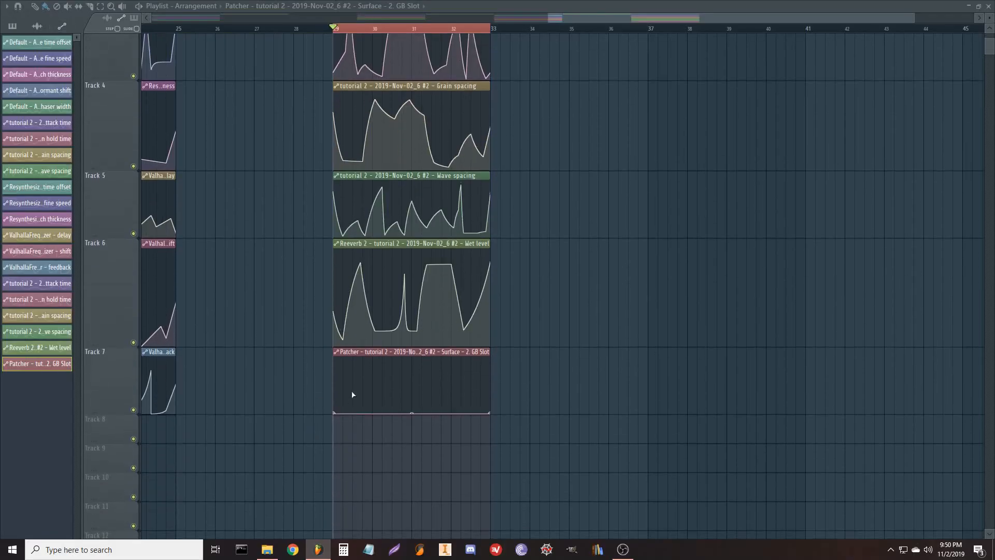
right_click(353, 376)
right_click(372, 401)
right_click(413, 372)
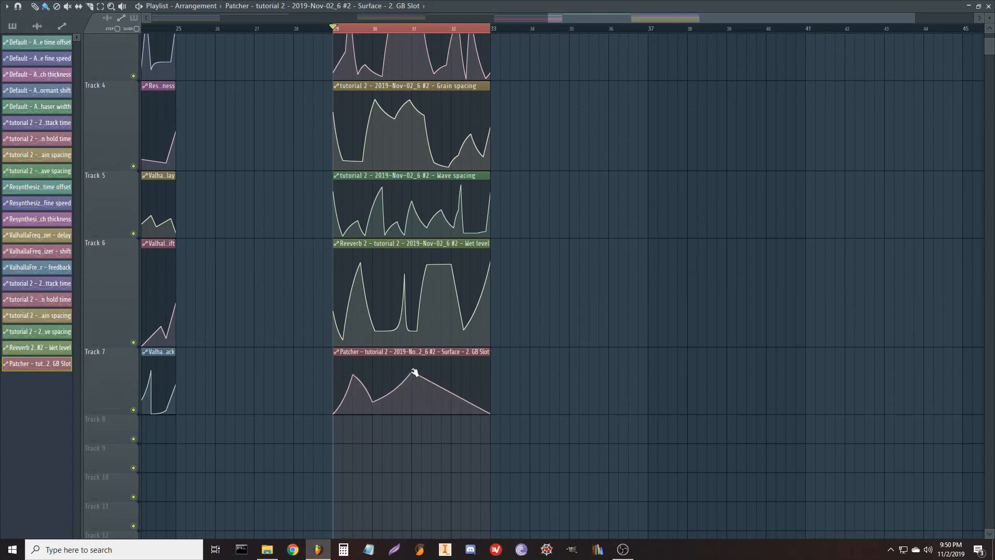
right_click(441, 406)
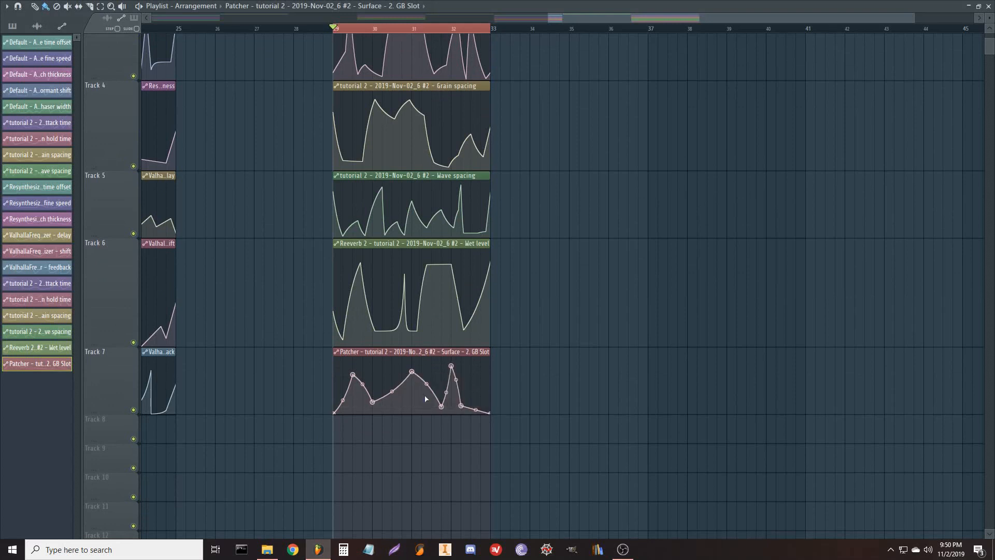
key("space")
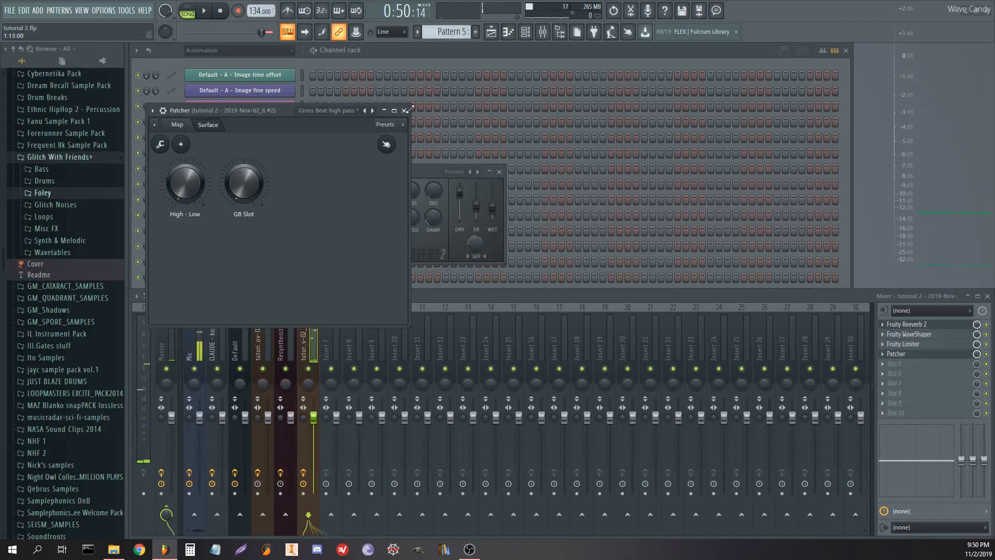
- Close the Patcher and Reeverb 2 windows, clear the old recording in the Master track's Edison, and arm it for recording
left_click(404, 110)
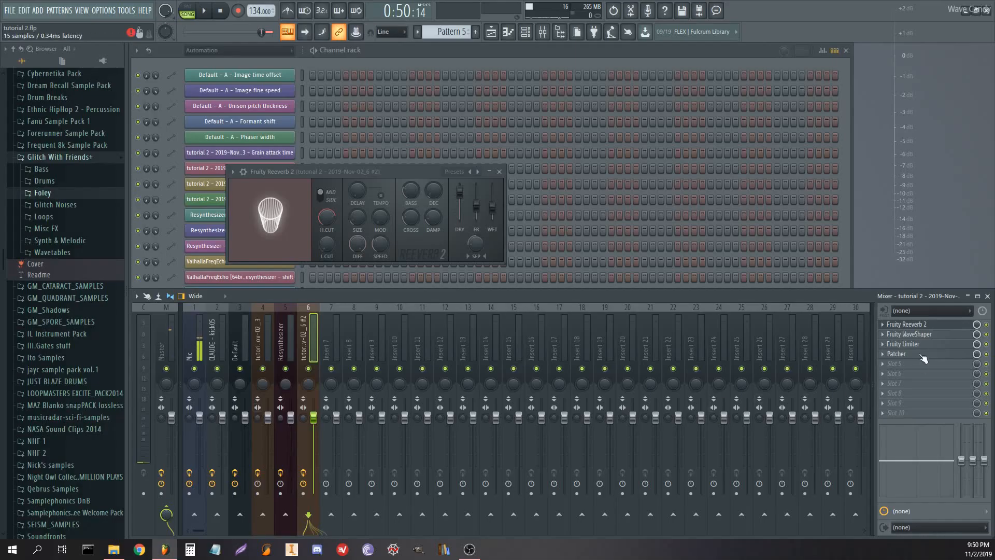
left_click(499, 171)
left_click(174, 335)
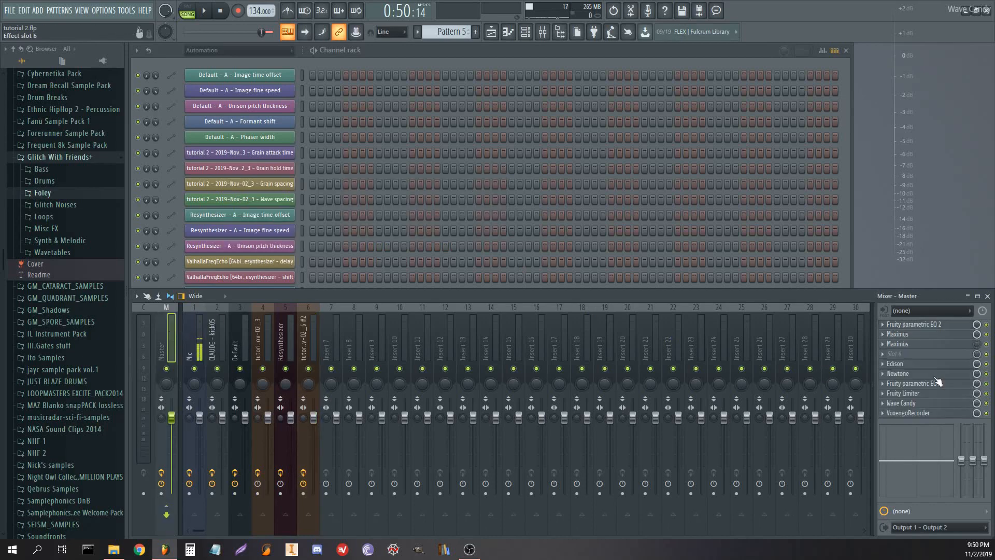
left_click(924, 366)
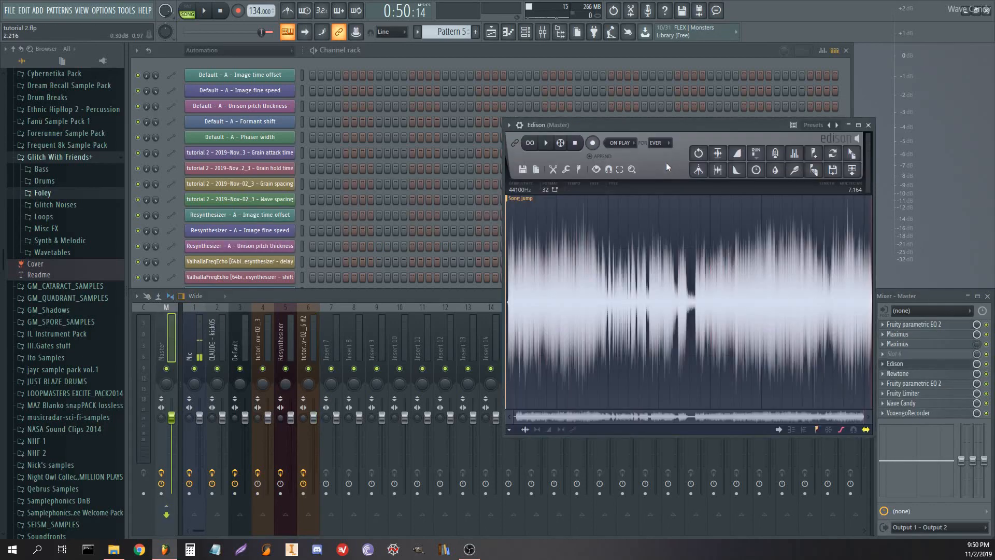
key("Delete")
left_click(591, 142)
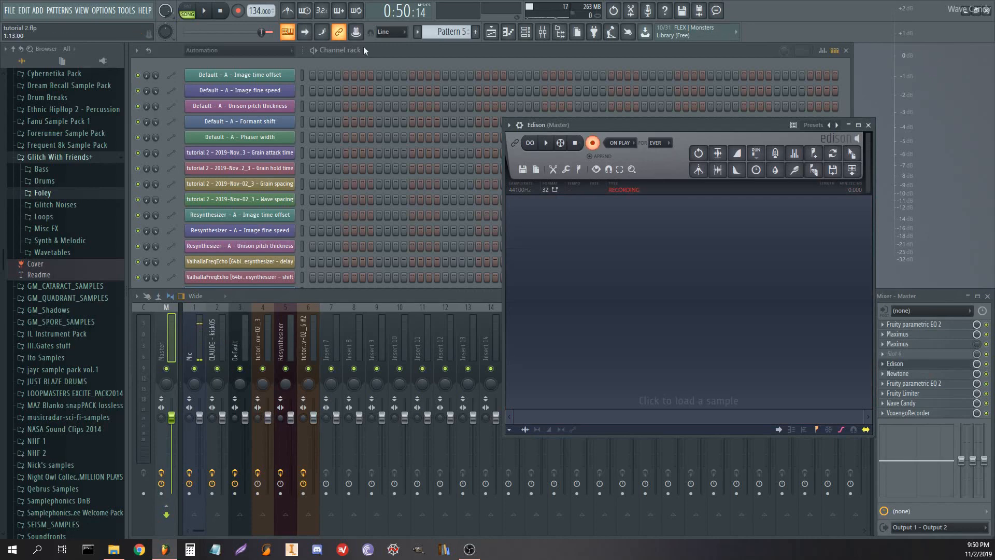
- Record one pass of the looped Pattern 5 section in Edison, stop, and trim off the excess tail
left_click(211, 18)
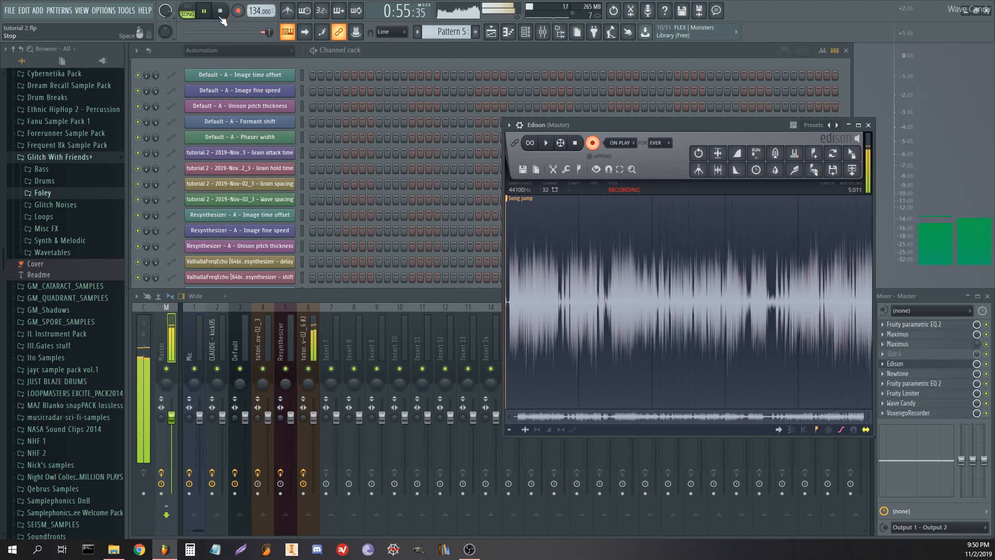
left_click(220, 12)
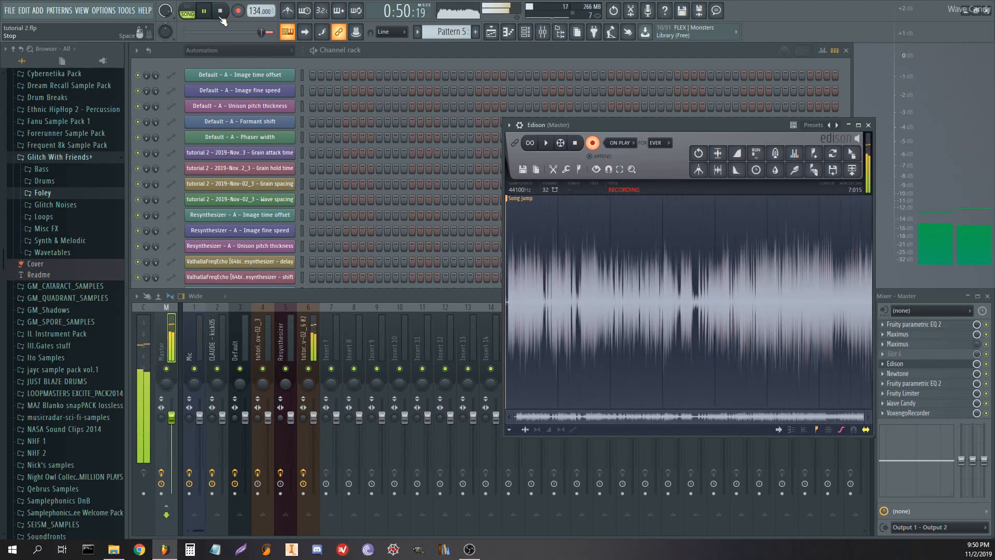
left_click(594, 144)
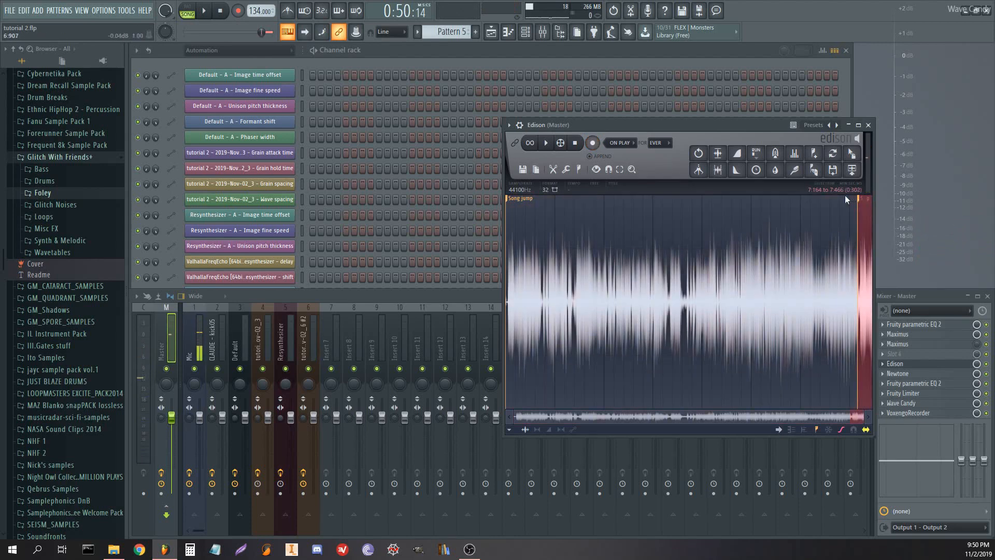
left_click(718, 154)
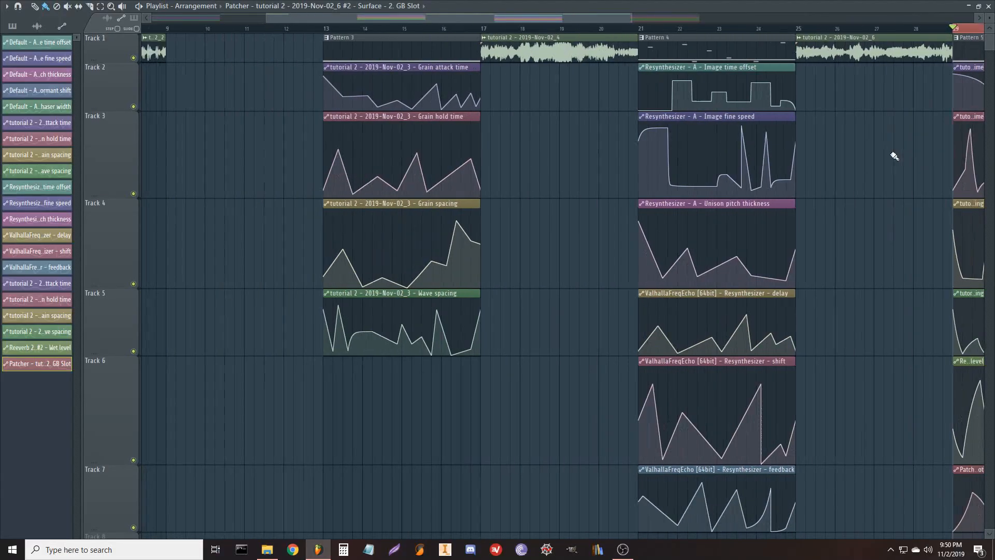
left_click_drag(778, 158, 390, 76)
left_click_drag(246, 114, 345, 106)
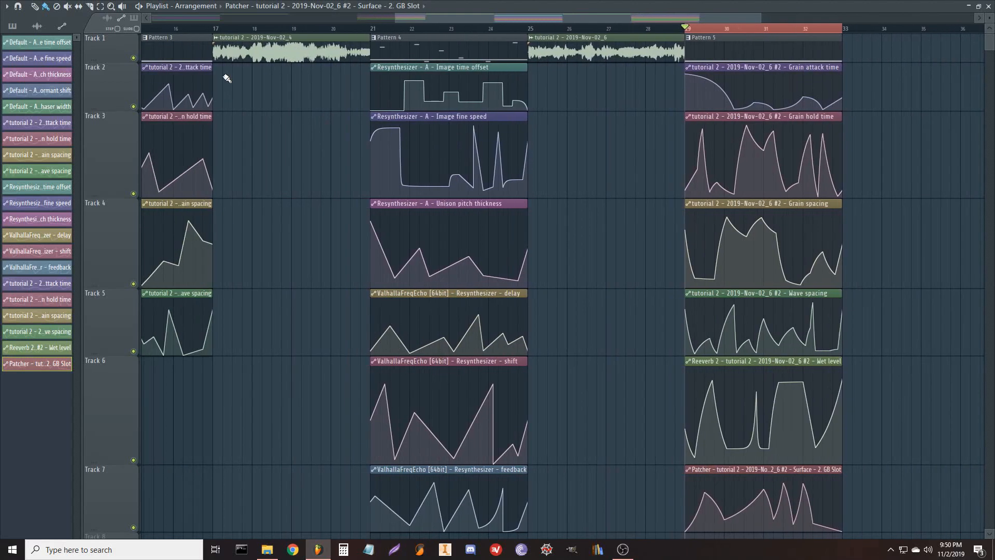
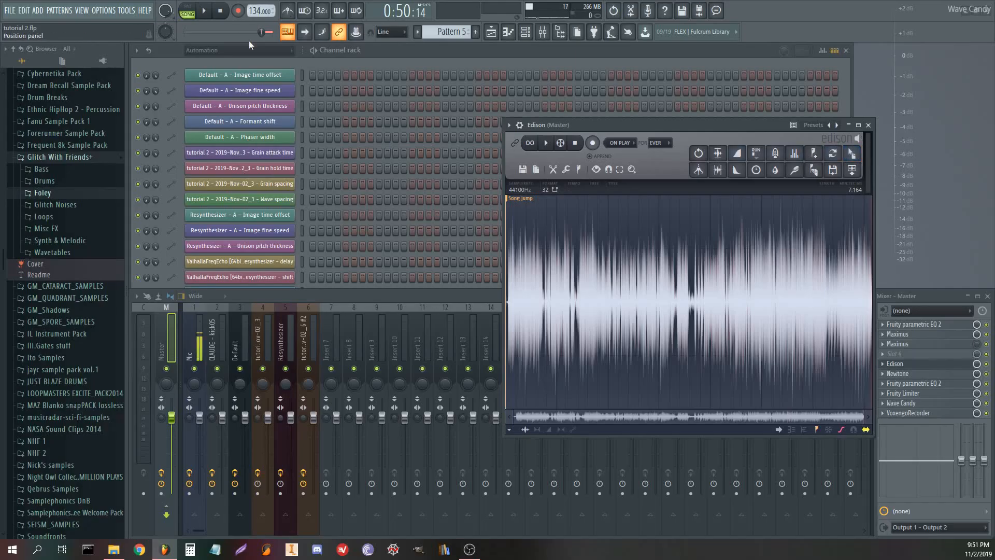
- Add a Harmor channel to the Fuckery channel group and load the Resynthesizer preset
left_click(255, 50)
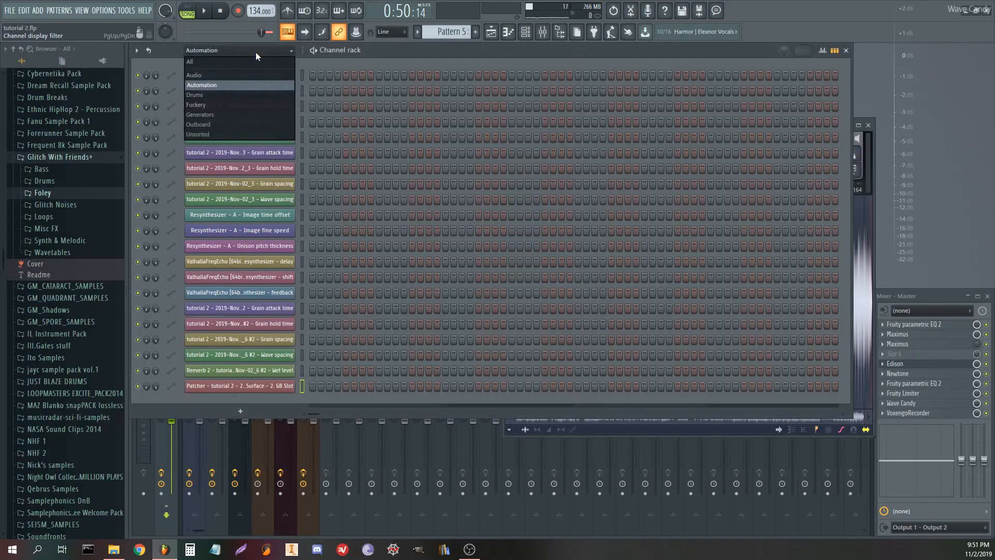
left_click(238, 107)
left_click(235, 148)
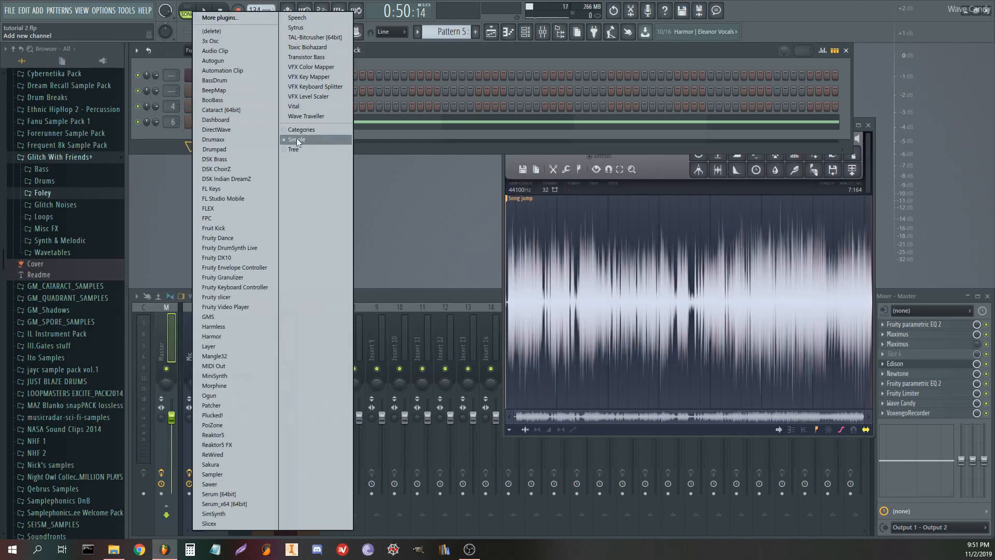
left_click(240, 336)
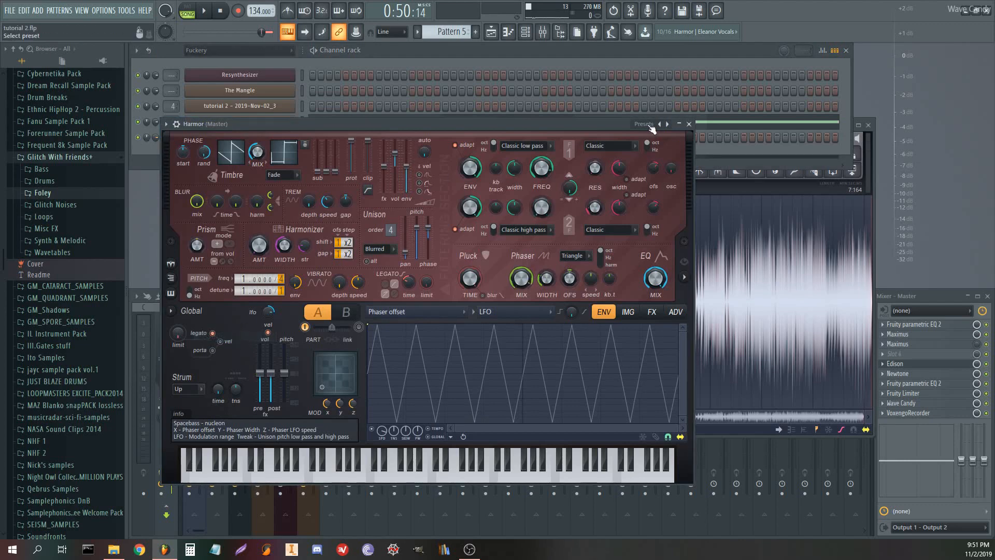
left_click(644, 124)
left_click(645, 24)
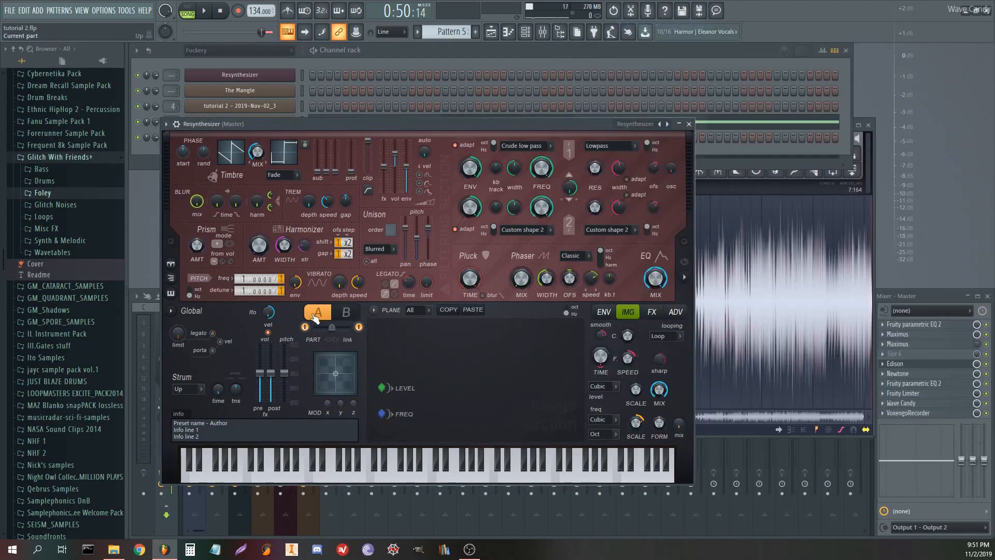
- Load the trimmed Edison recording into the Resynthesizer, place it on playlist Track 1 at bar 33, and close Edison
left_click(875, 147)
left_click_drag(852, 155, 464, 383)
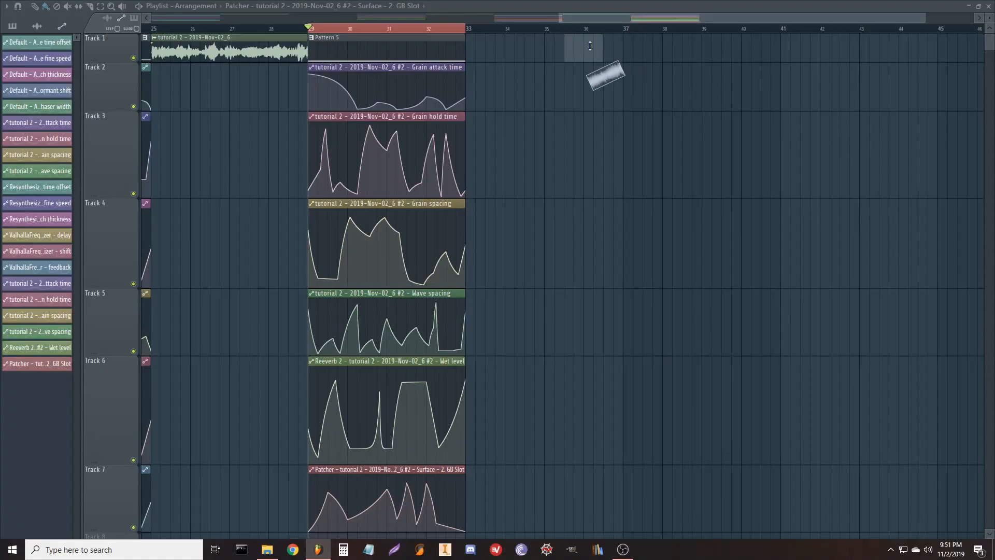
left_click_drag(589, 46, 469, 48)
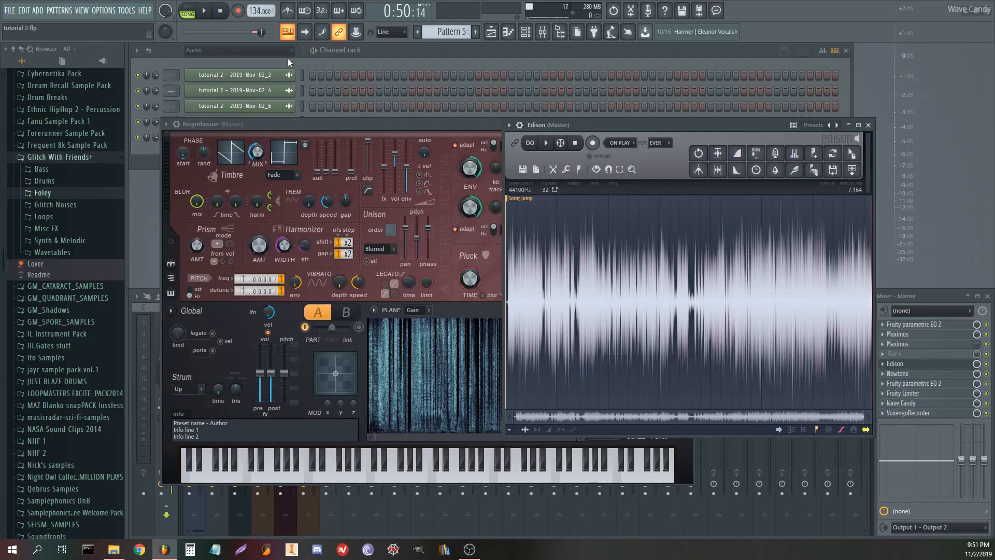
left_click(868, 125)
left_click_drag(408, 127, 456, 127)
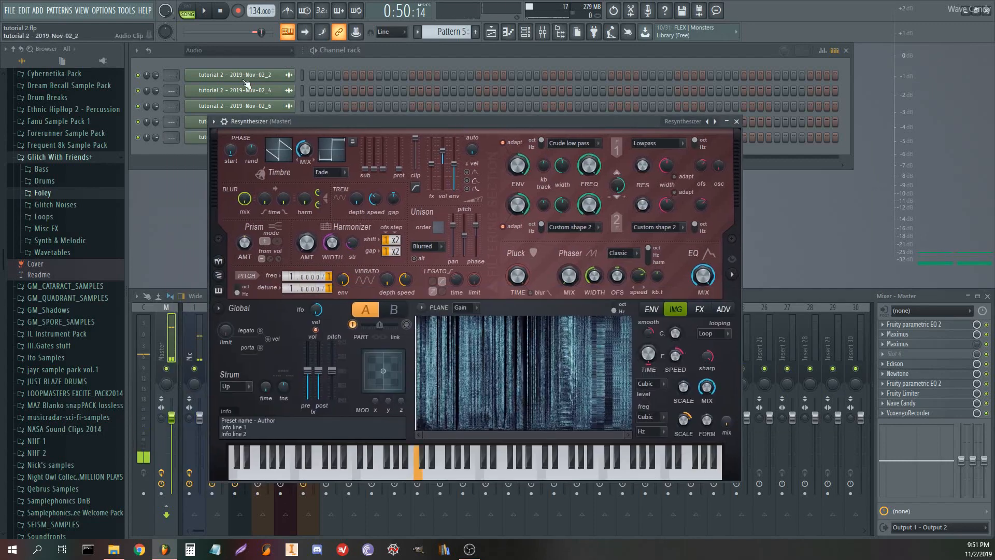
- Create Pattern 6 and add a C5 note spanning bars 1 to 4 for the new Resynthesizer channel
left_click(237, 50)
left_click(212, 104)
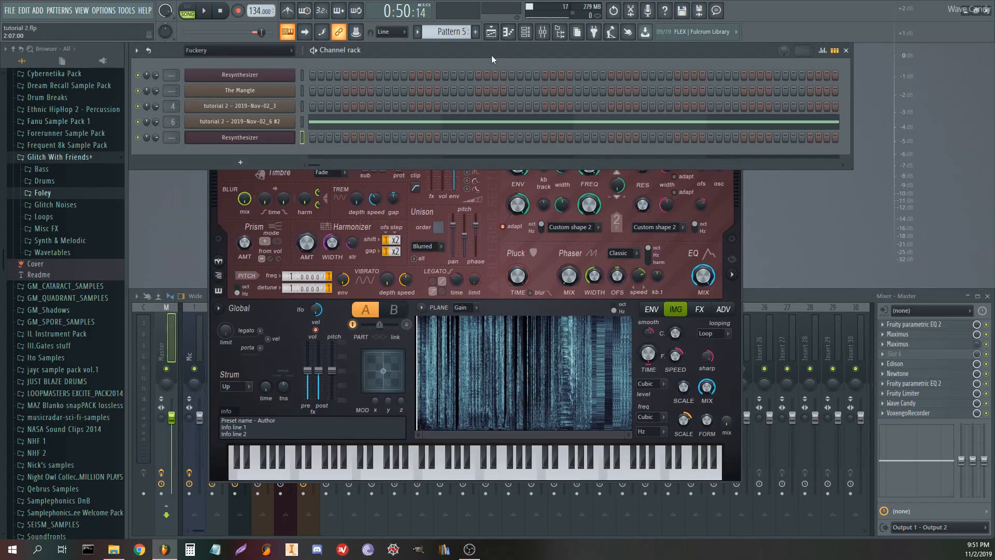
left_click(475, 32)
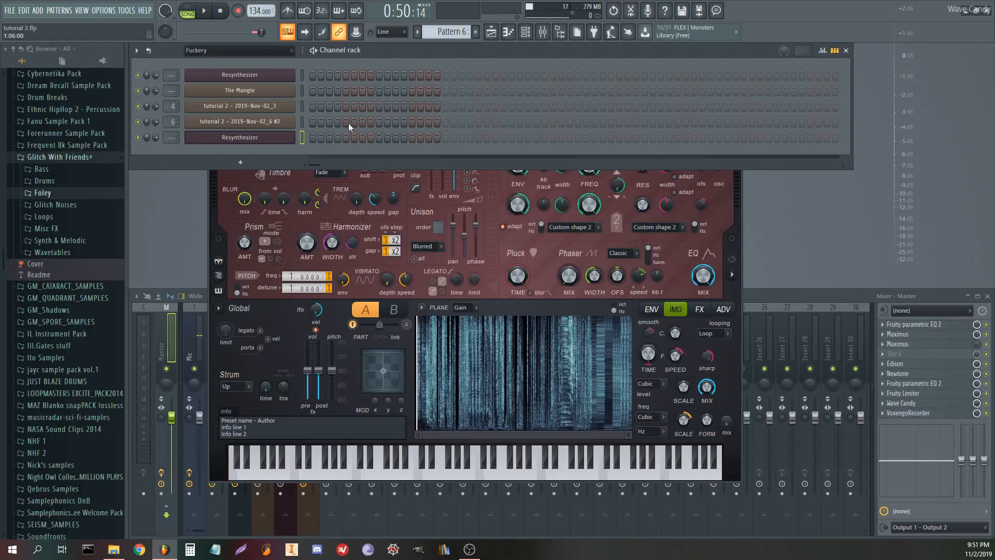
right_click(295, 138)
left_click(314, 136)
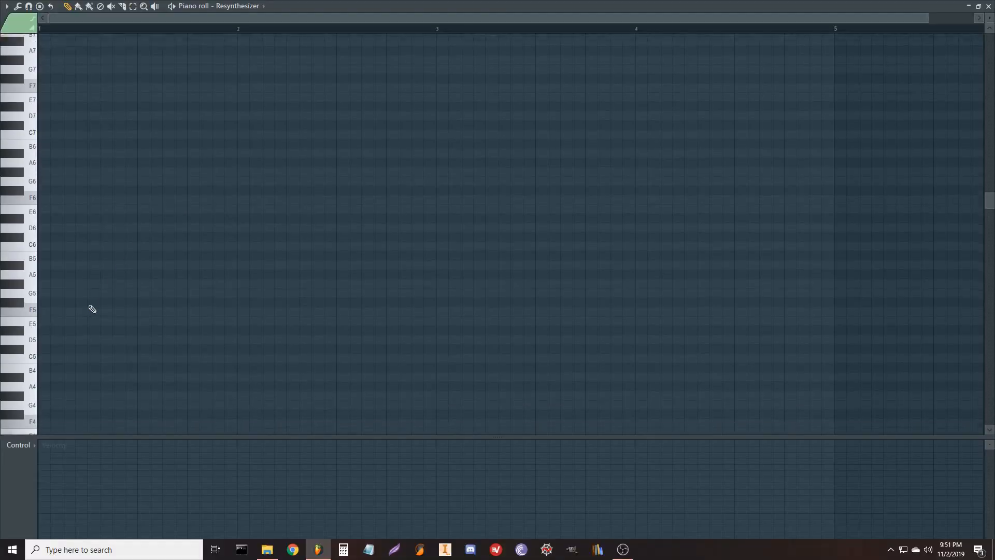
scroll(42, 351, "down", 3)
left_click(41, 349)
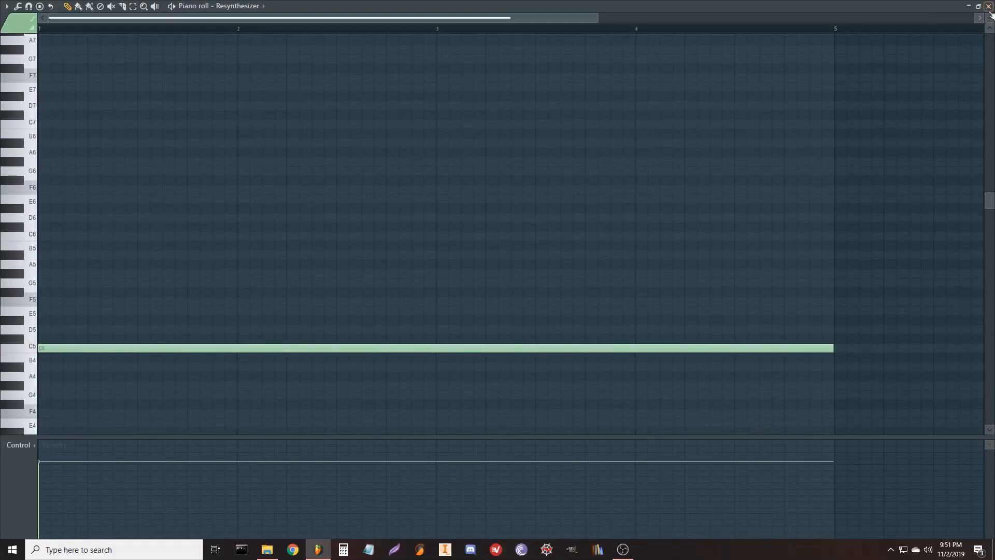
- Close the piano roll and create automation clips for the new Resynthesizer's image time offset and image fine speed
left_click(988, 6)
mouse_move(651, 67)
left_mouse_down()
mouse_move(673, 78)
mouse_move(628, 41)
mouse_move(780, 34)
left_mouse_up()
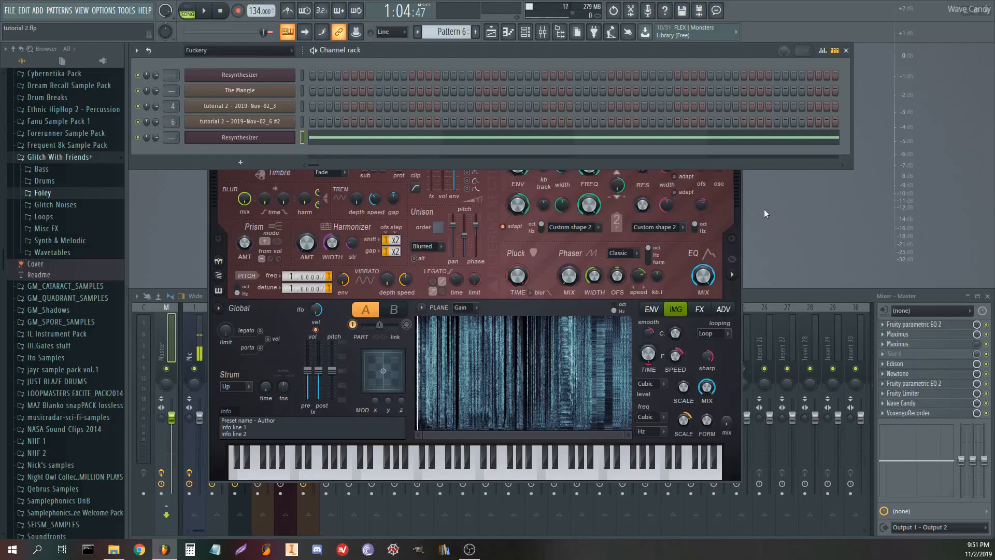
left_click(742, 201)
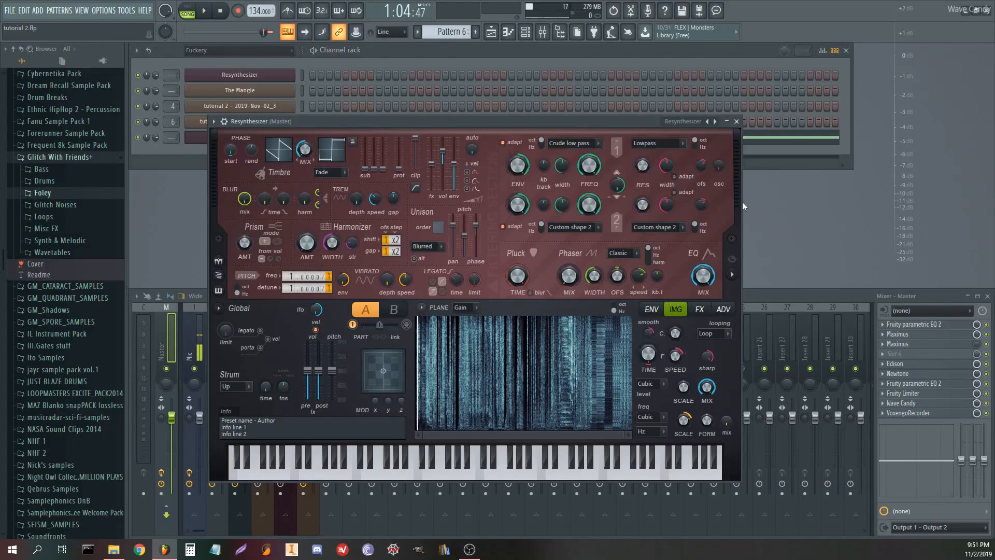
right_click(652, 362)
left_click(676, 447)
right_click(675, 361)
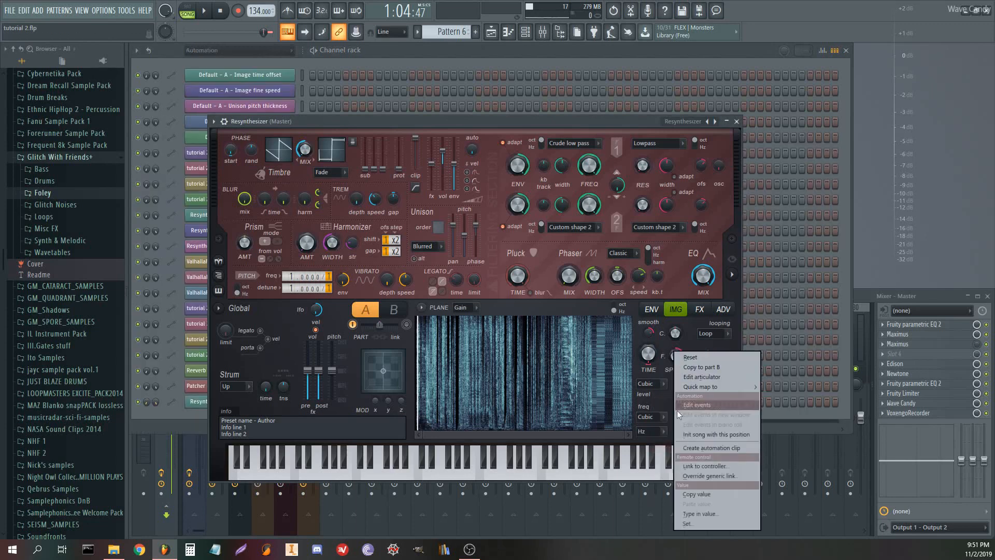
left_click(692, 448)
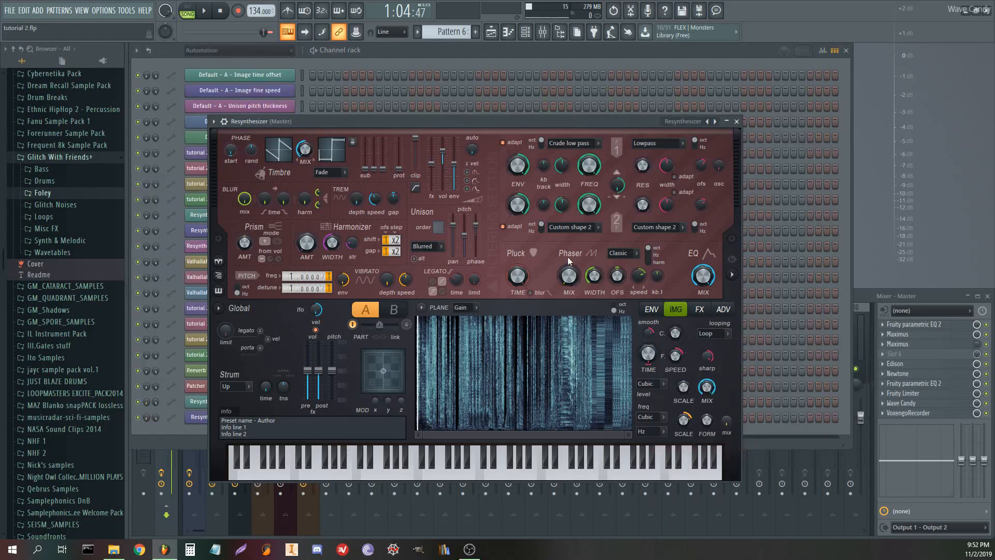
- Set the Resynthesizer's image frequency mode to Unison and raise the image formant shift mix to maximum
left_click(656, 430)
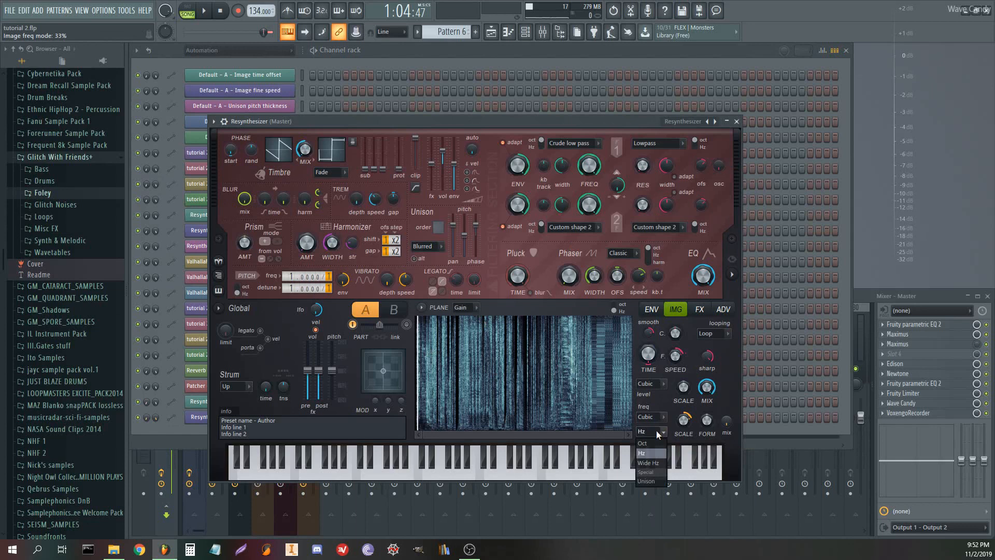
left_click(647, 481)
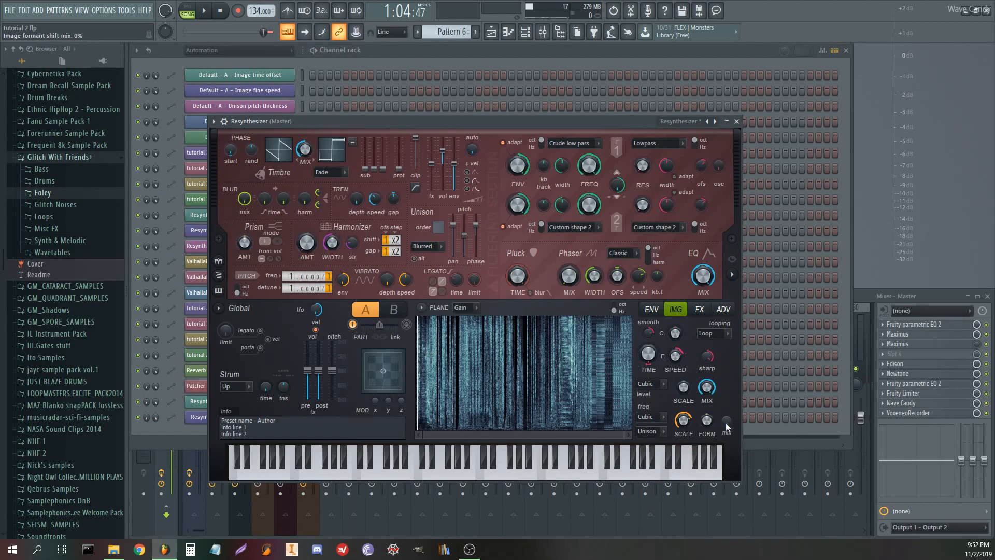
left_click_drag(726, 422, 726, 384)
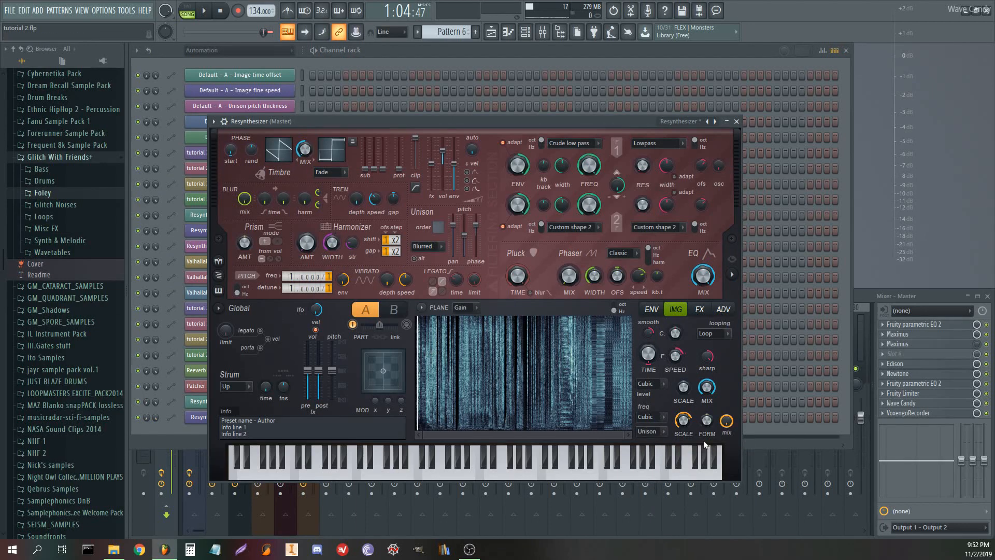
left_click(663, 420)
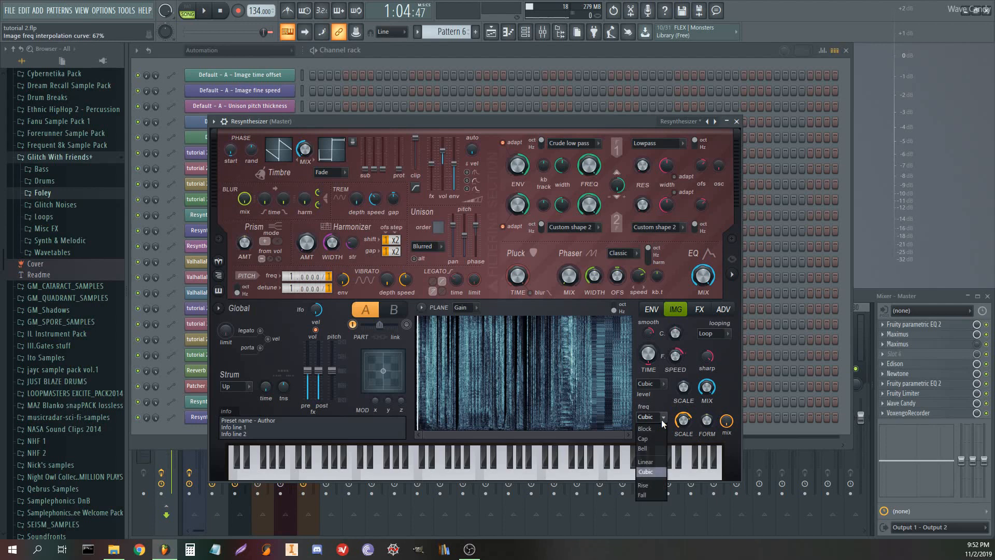
left_click(688, 420)
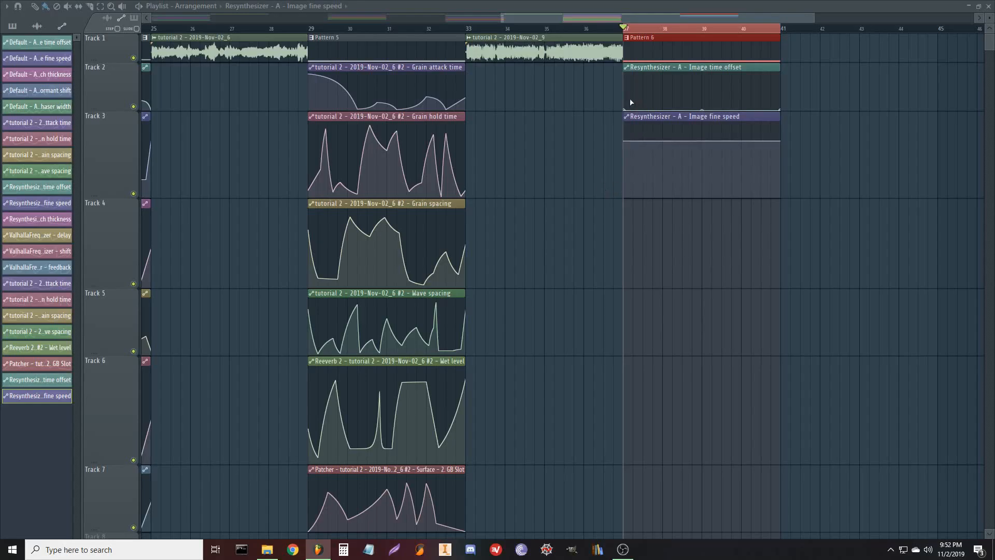
- Shape the Image time offset automation on Track 2 into stepped levels between bars 37 and 41 using Hold mode points
left_click_drag(645, 105, 647, 99)
right_click(646, 99)
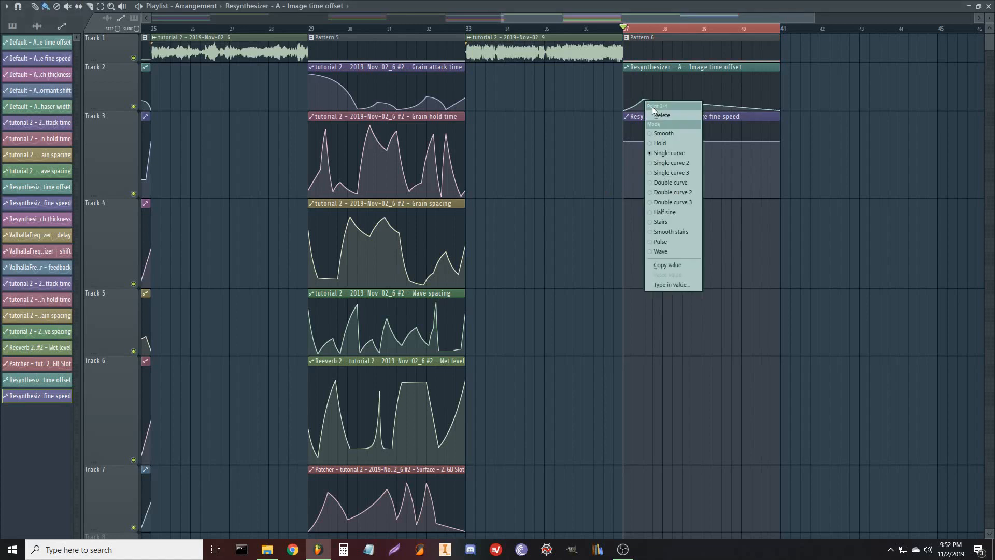
left_click(639, 108)
right_click(643, 100)
left_click(672, 145)
right_click(663, 81)
right_click(673, 106)
right_click(693, 92)
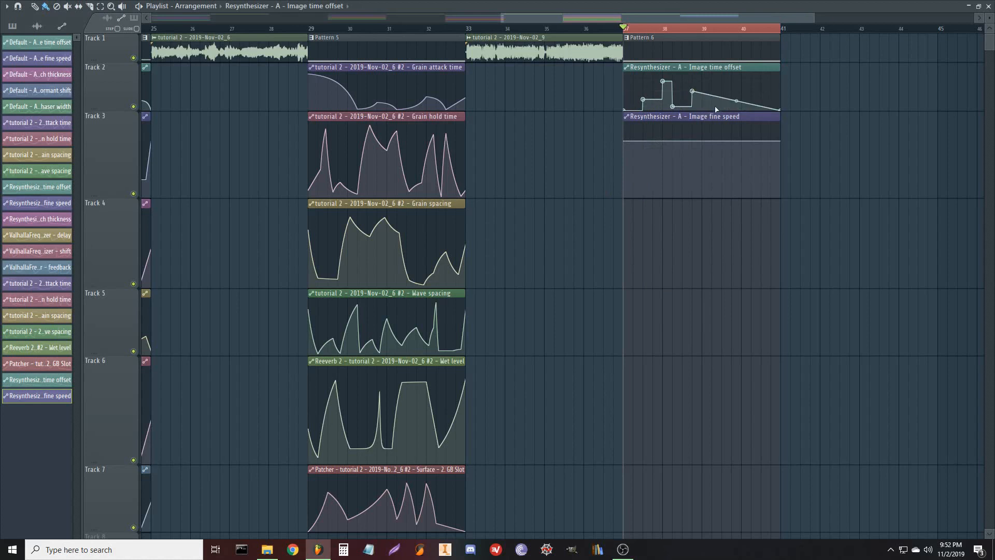
right_click(721, 107)
right_click(750, 85)
- Add a low point at bar 38 in the Image fine speed clip and set it to Single curve
right_click(661, 180)
right_click(661, 179)
left_click(689, 233)
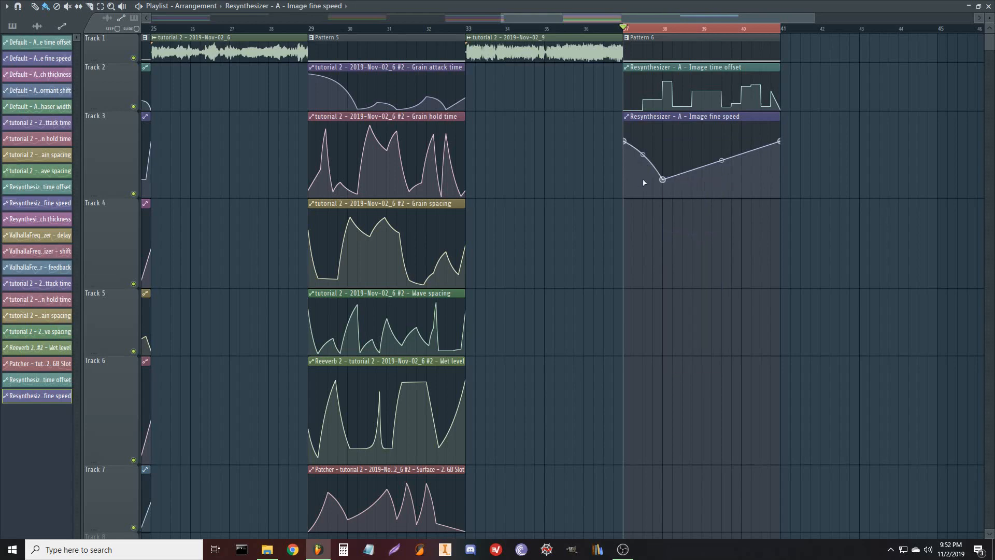
right_click(663, 180)
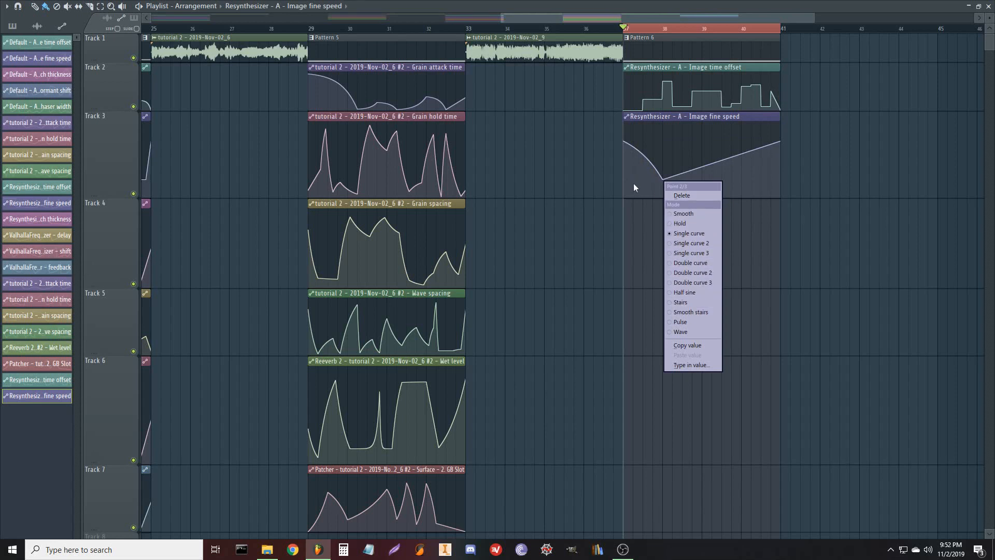
left_click(623, 92)
- Add alternating peaks and dips to the Image fine speed automation between bars 37 and 39
scroll(646, 38, "up", 4)
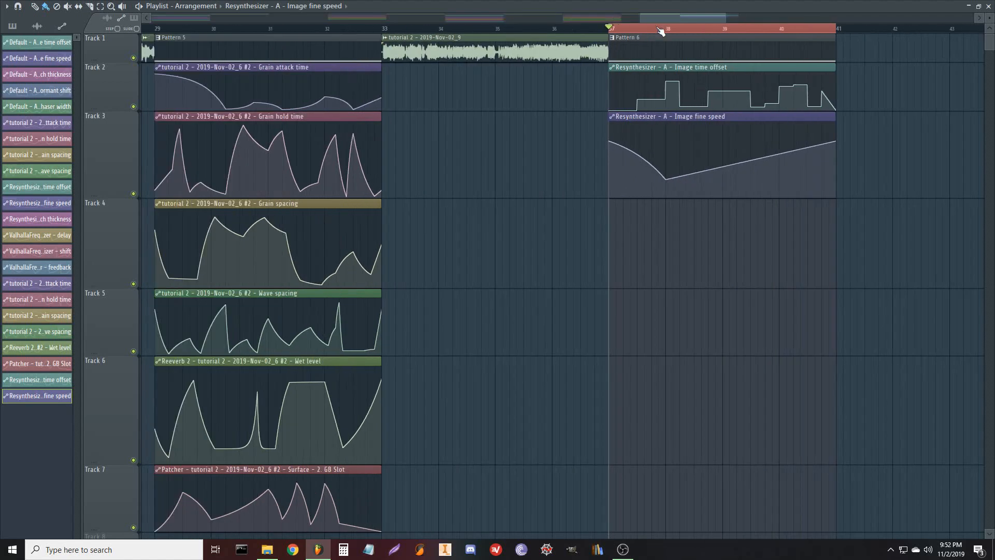
left_click(561, 184)
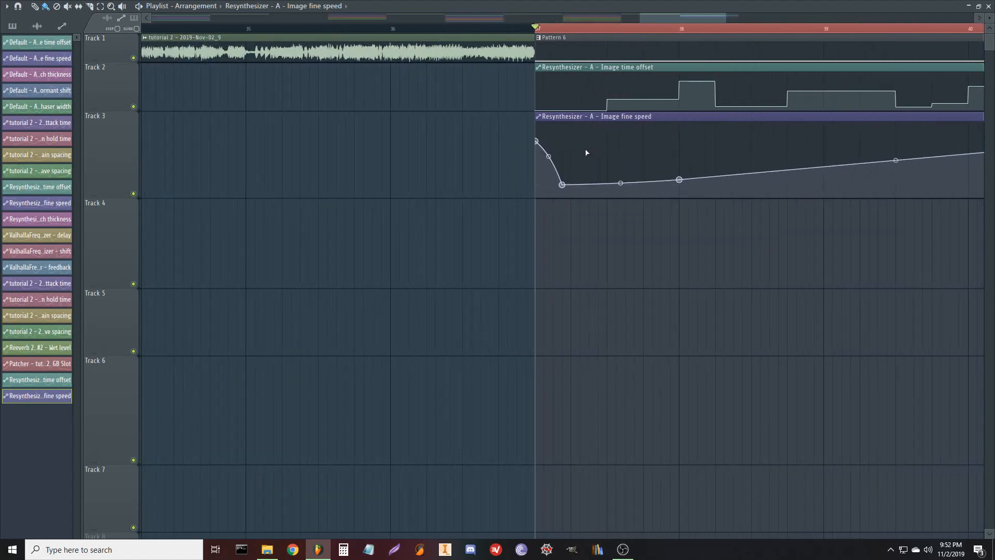
left_click(589, 135)
right_click(652, 185)
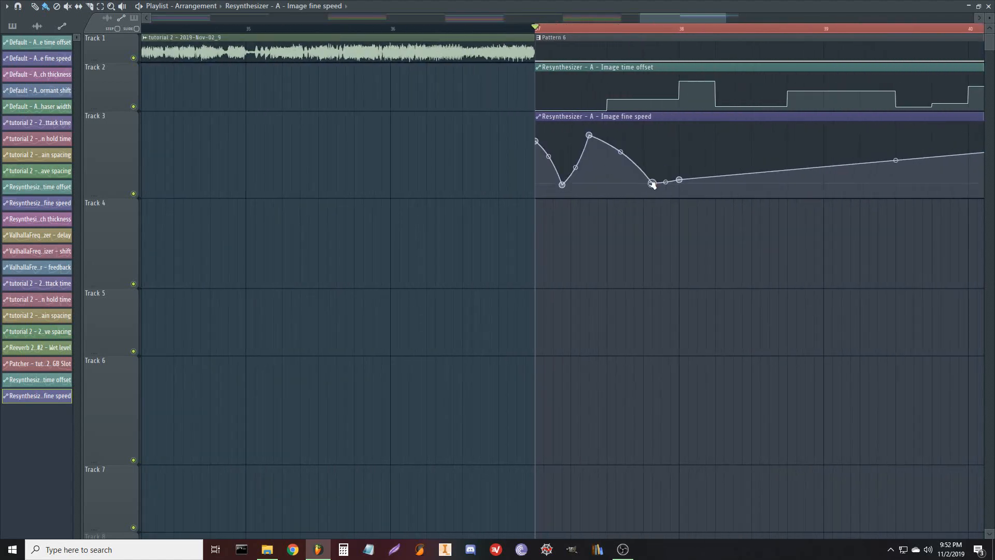
left_click_drag(652, 184, 626, 185)
right_click(707, 155)
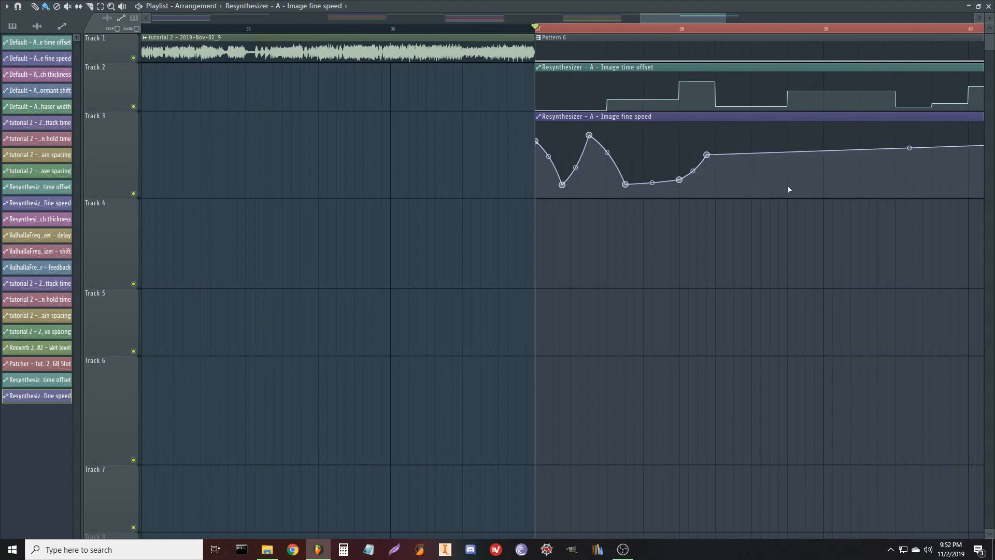
right_click(832, 182)
left_click_drag(832, 182, 824, 176)
scroll(686, 264, "right", 3)
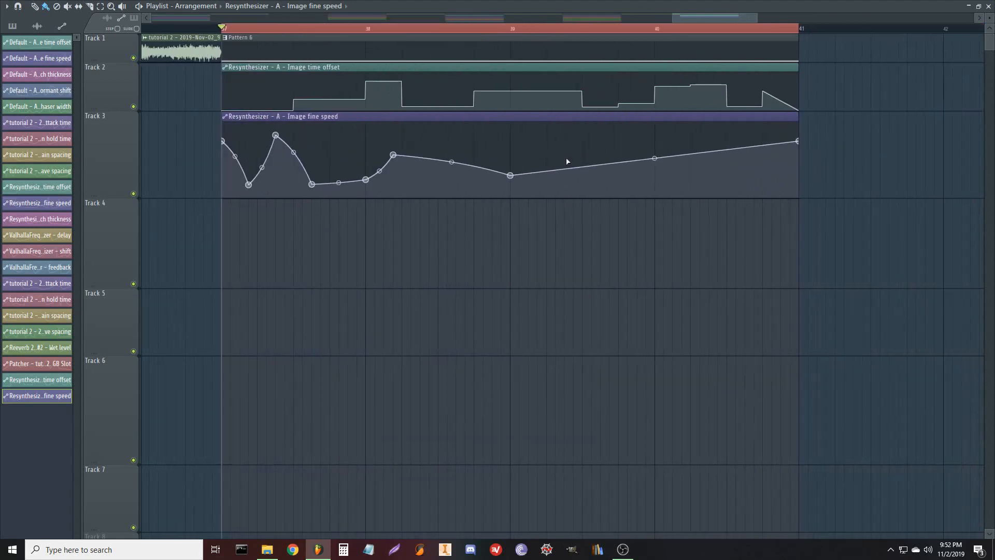
- Continue the Image fine speed automation with a high peak after bar 39 and varied dips up to bar 41
left_click_drag(566, 157, 546, 123)
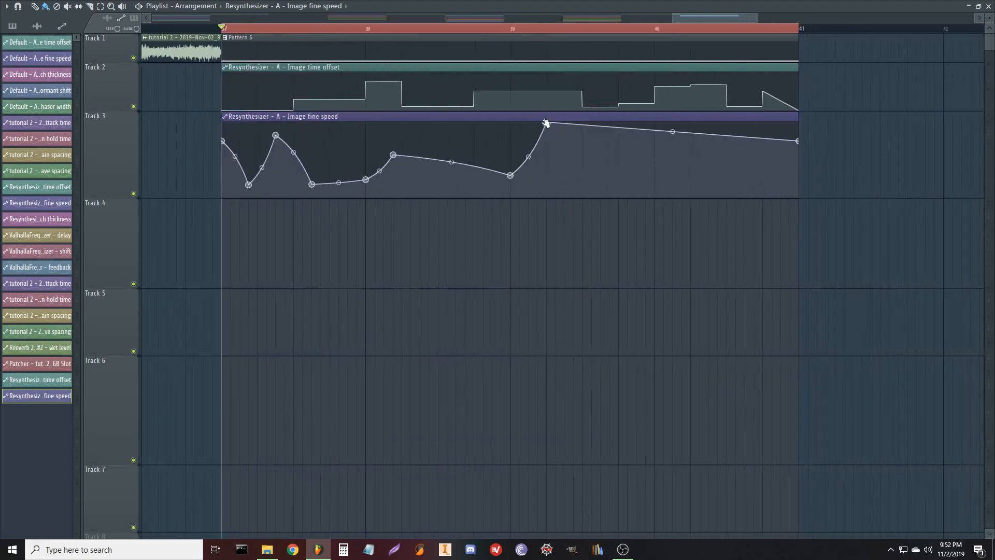
left_click(585, 147)
left_click(618, 138)
left_click(636, 187)
left_click(665, 188)
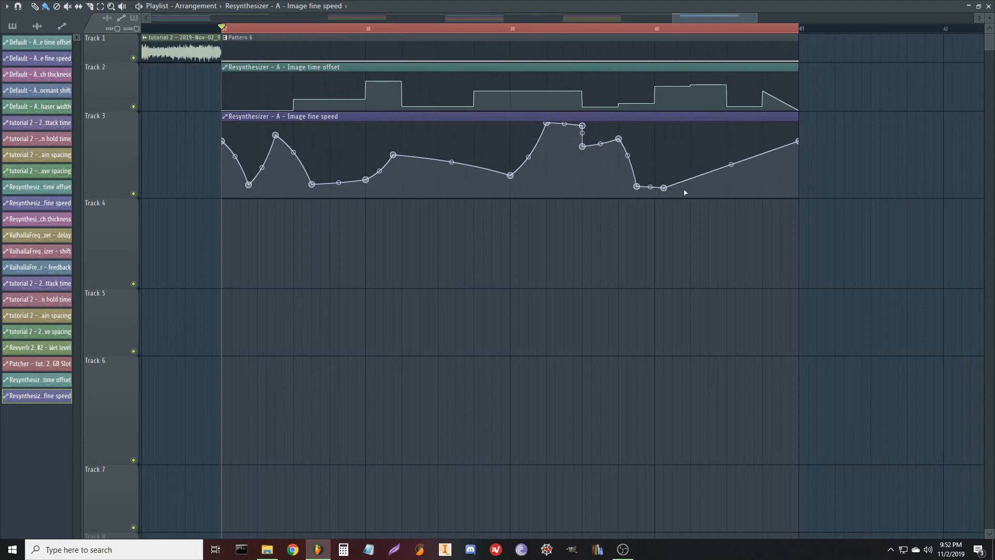
left_click(736, 187)
left_click(772, 183)
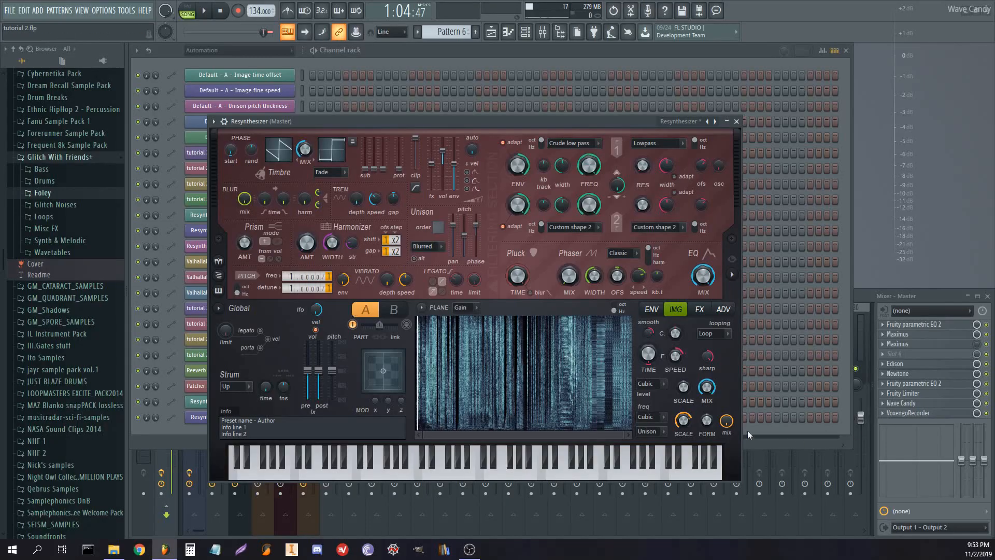
- Create a Formant shift automation clip for the Resynthesizer and draw peaks and dips from bar 37 to late bar 38
right_click(705, 424)
left_click(735, 447)
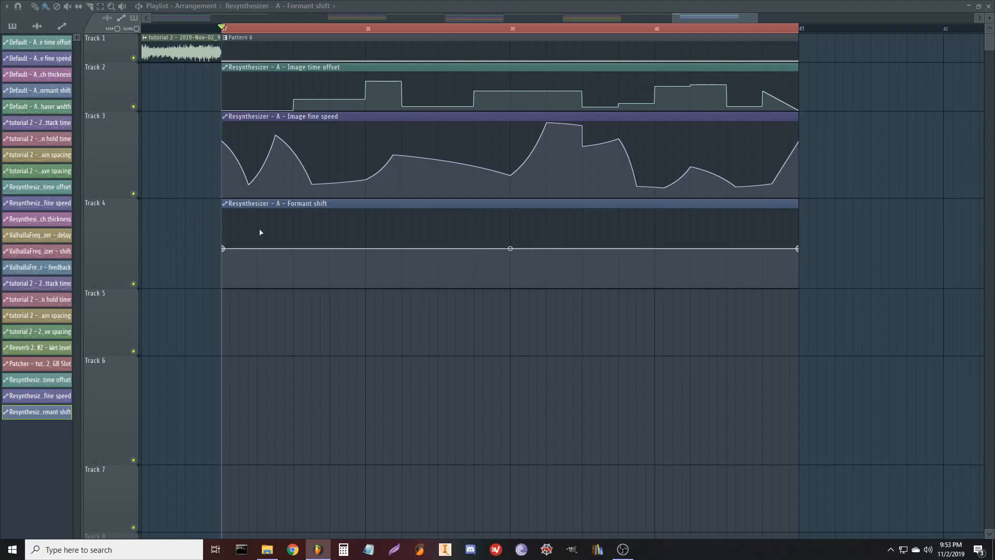
right_click(261, 232)
right_click(293, 264)
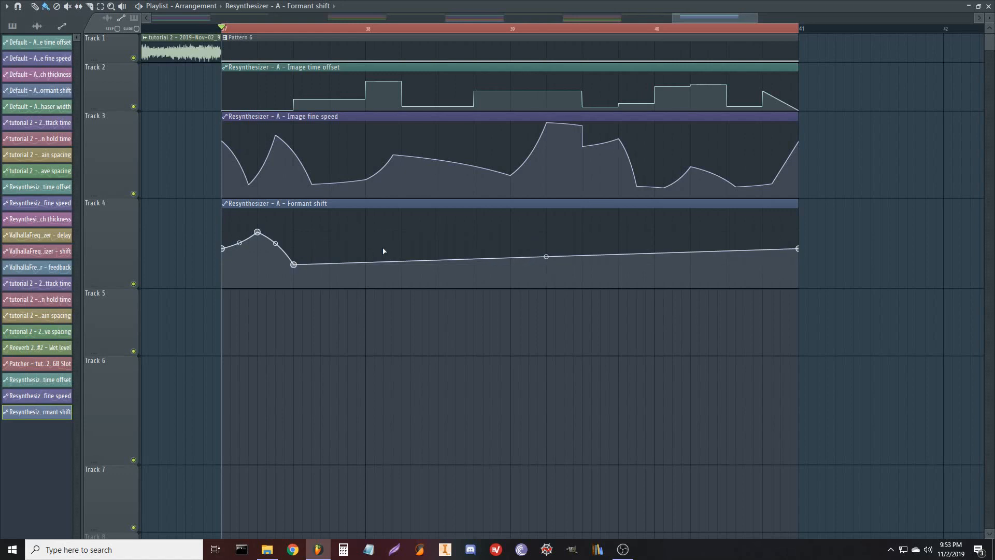
right_click(383, 248)
right_click(419, 274)
right_click(465, 216)
right_click(474, 282)
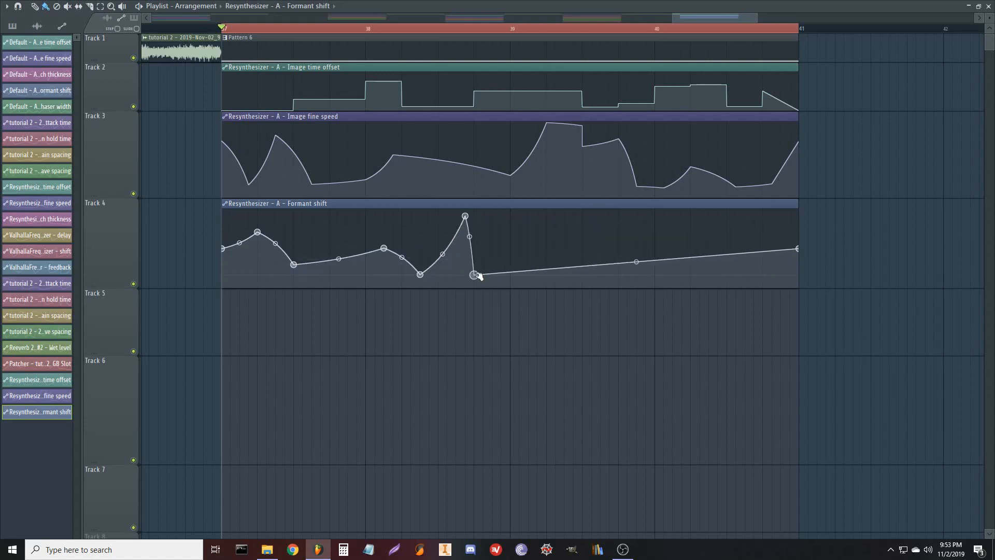
- Fill the rest of the Formant shift automation with sharp peaks and dips up to bar 41
right_click(500, 210)
right_click(528, 285)
right_click(573, 259)
right_click(609, 274)
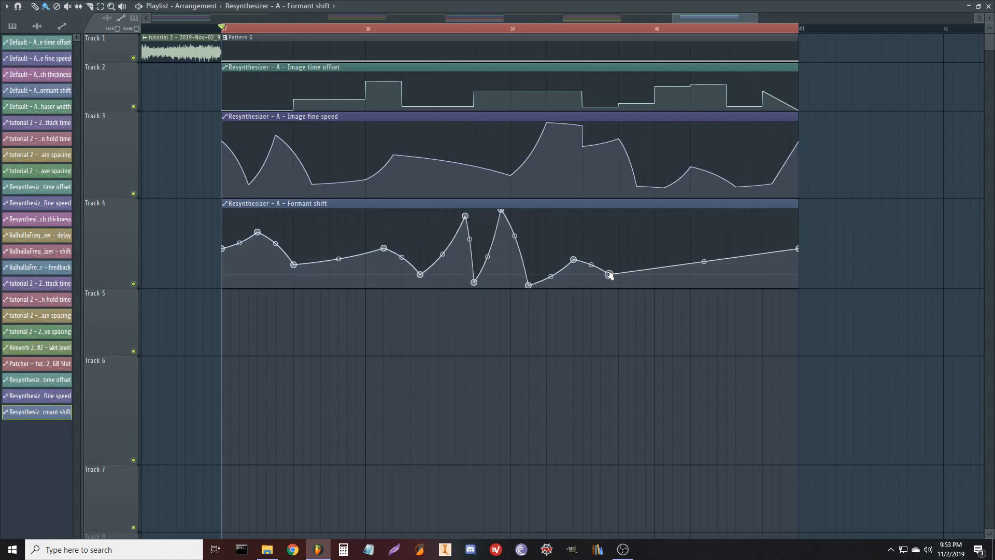
right_click(673, 223)
right_click(700, 272)
right_click(736, 276)
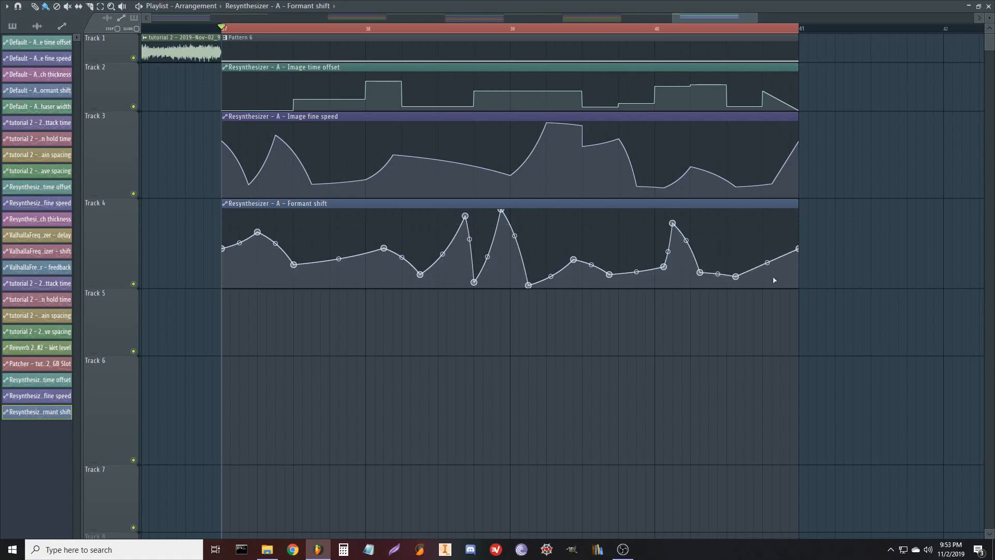
right_click(780, 276)
right_click(766, 224)
right_click(722, 249)
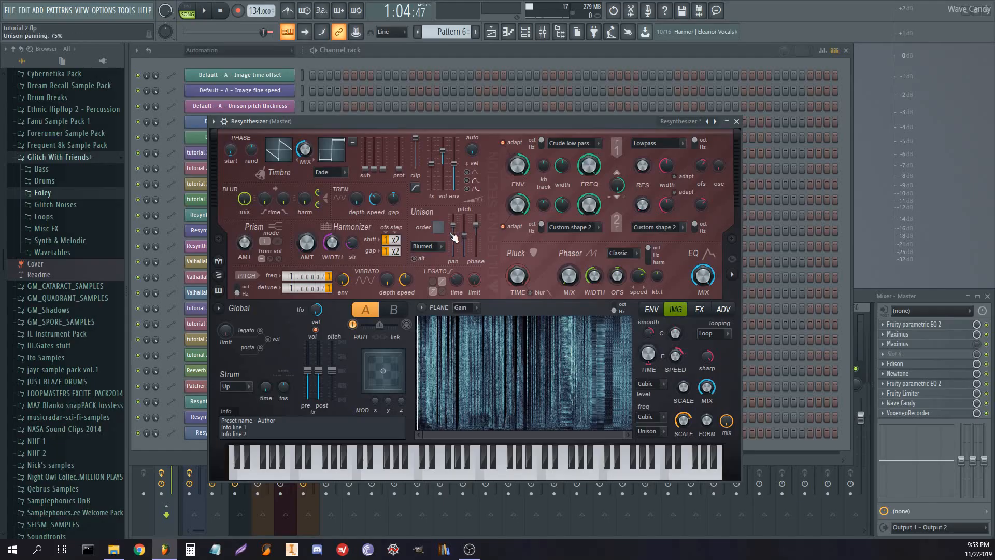
- Set the Resynthesizer's unison to order 2 with Hz distribution and create an automation clip for unison pitch thickness
left_click(434, 246)
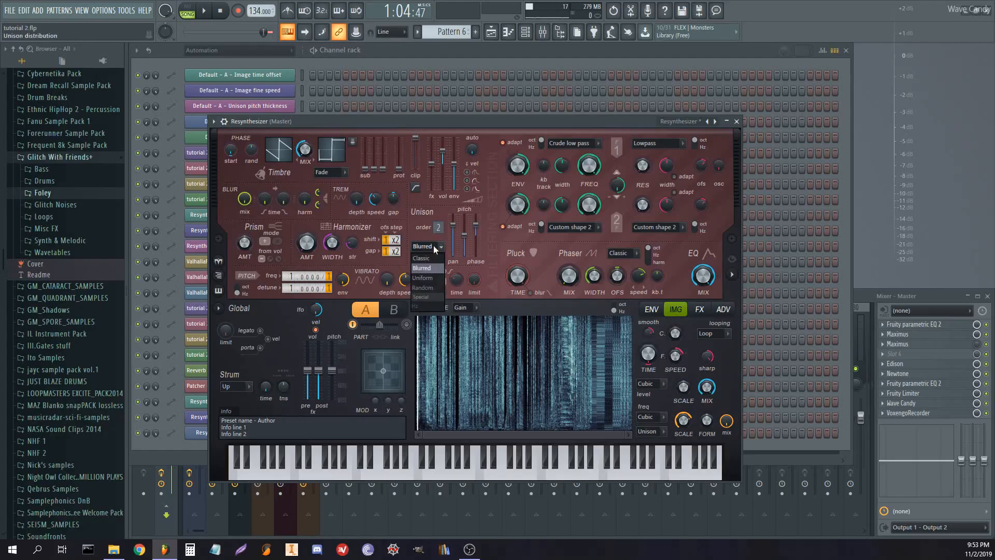
left_click(430, 306)
right_click(471, 246)
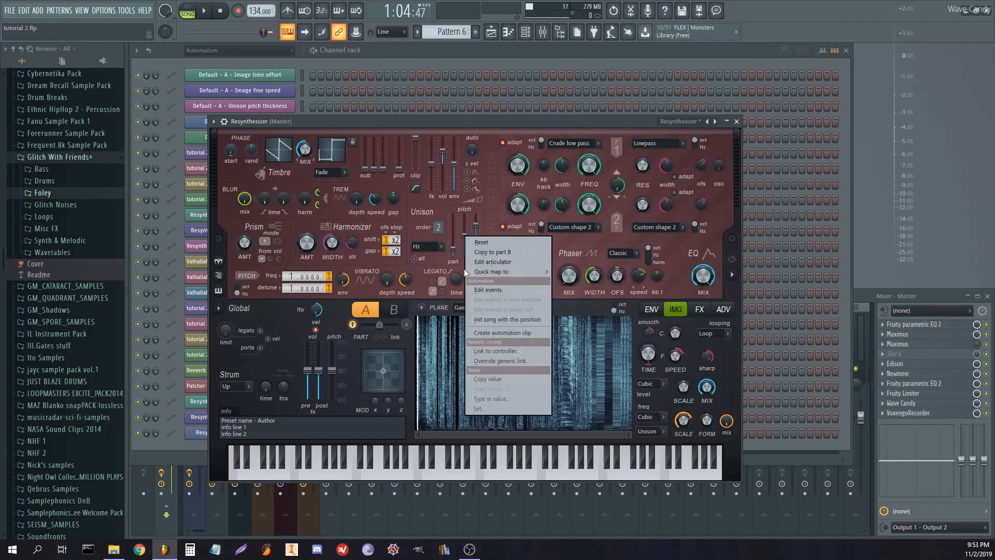
left_click(490, 331)
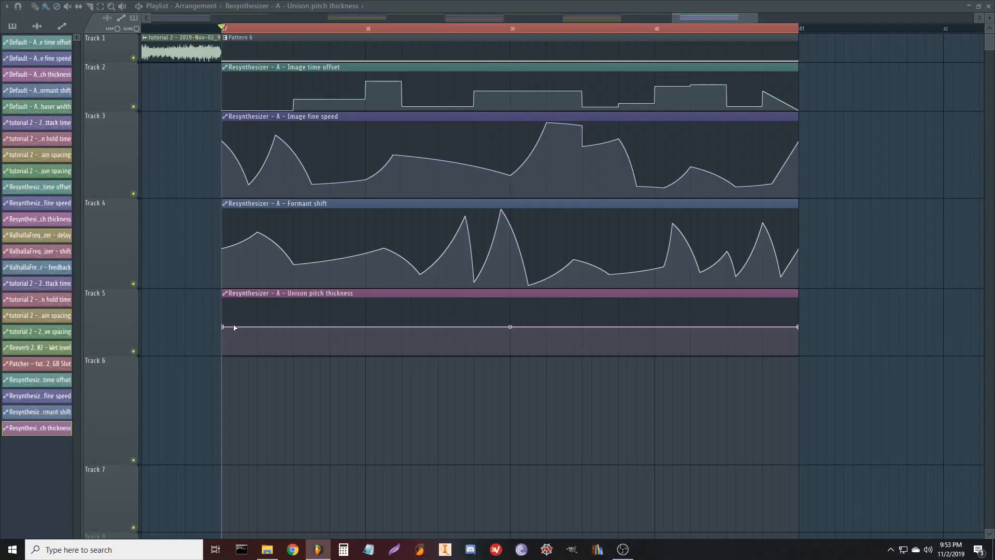
- Shape the Unison pitch thickness automation on Track 5 with alternating peaks and dips between bars 37 and 41
right_click(266, 312)
right_click(311, 343)
right_click(366, 306)
right_click(412, 352)
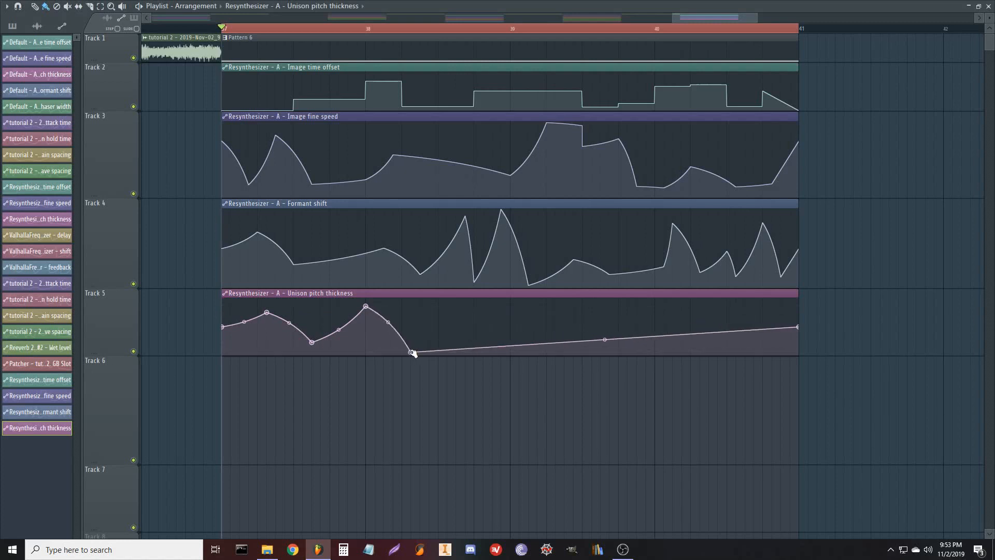
right_click(483, 346)
right_click(528, 321)
right_click(565, 354)
right_click(637, 306)
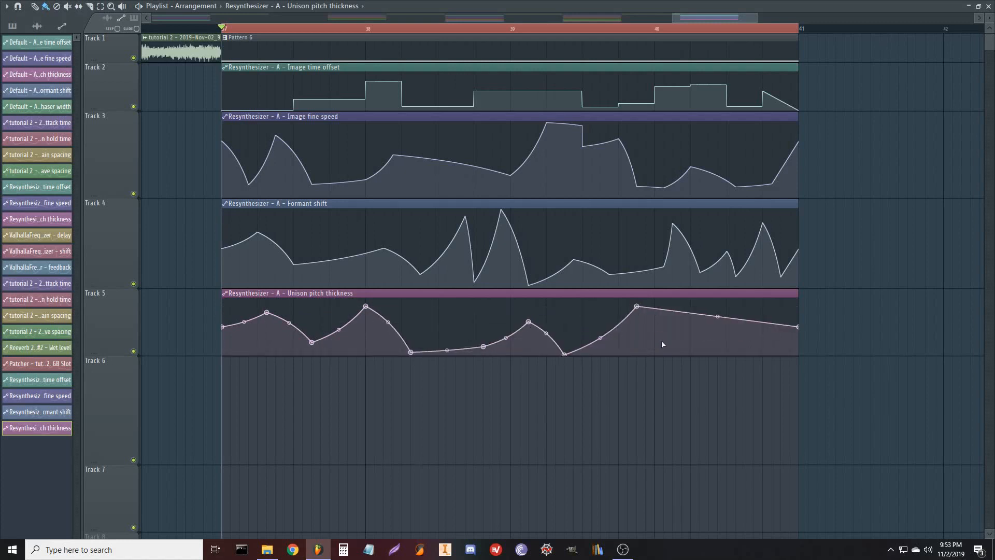
right_click(673, 347)
right_click(729, 346)
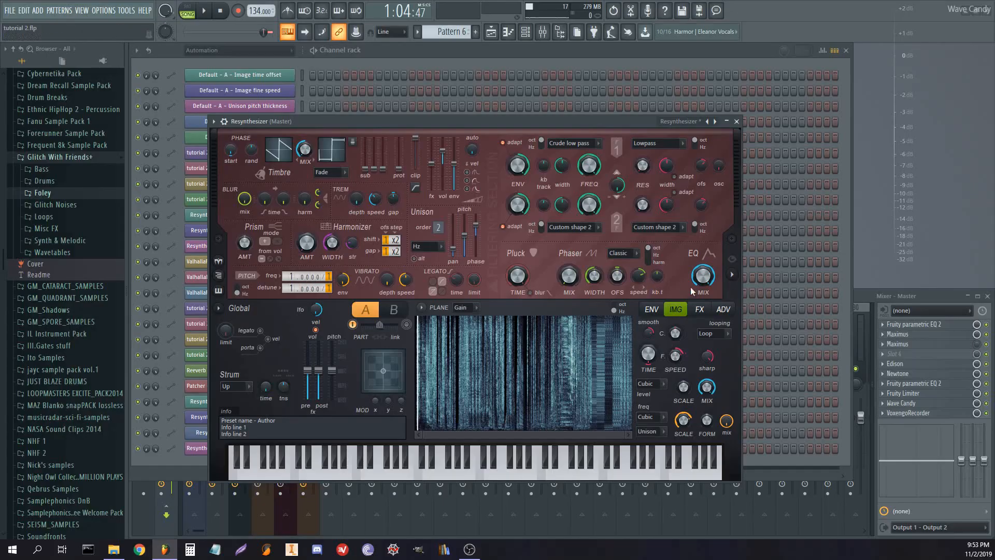
- Bend the upper end of the Harmonic unison pitch curve down to the bottom, and slightly raise the first Formant shift peak after bar 37
left_click(652, 311)
left_click(582, 311)
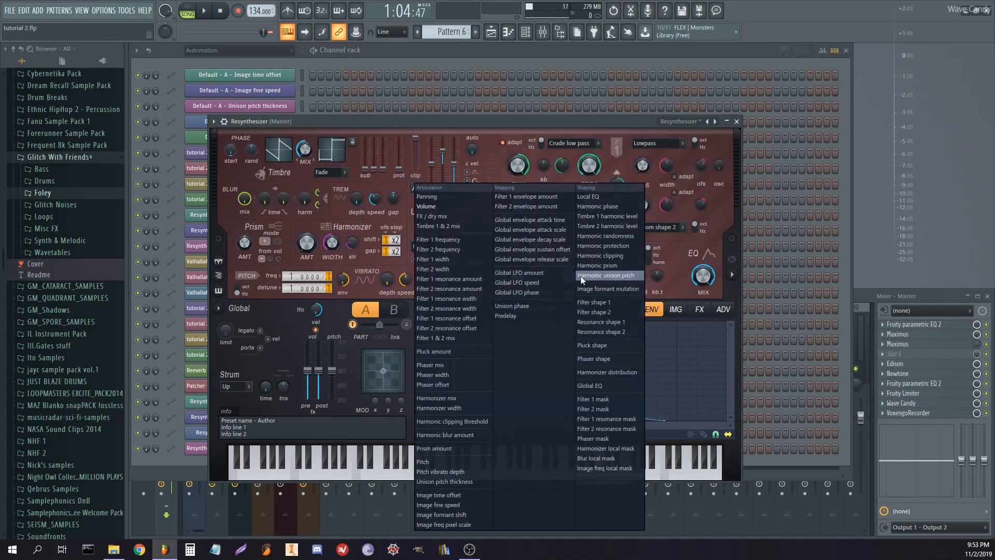
left_click(603, 275)
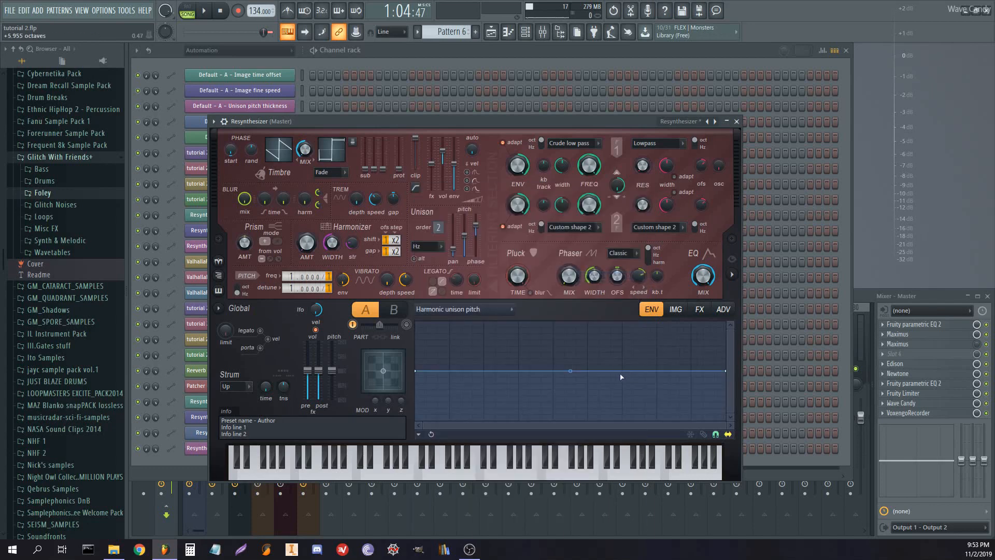
left_click_drag(728, 373, 737, 476)
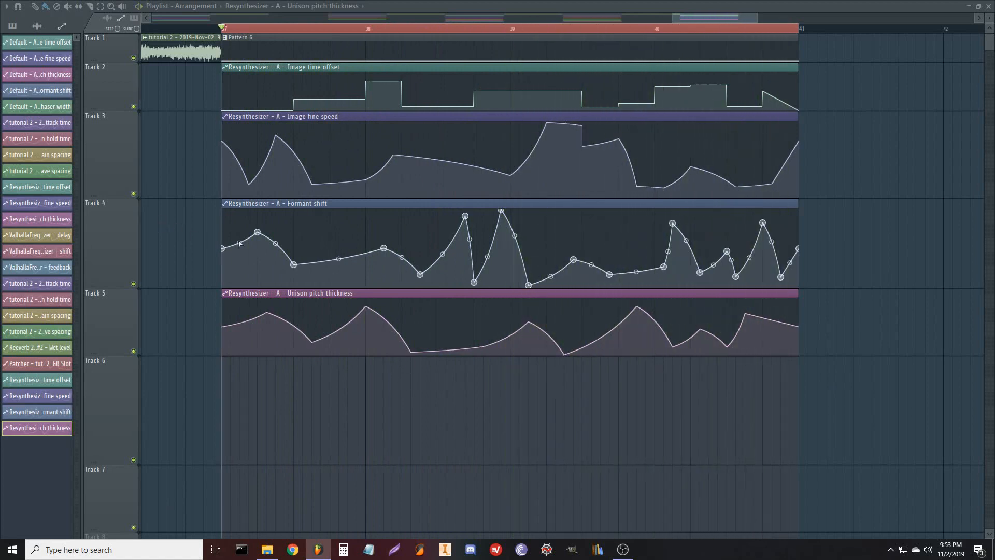
left_click(260, 224)
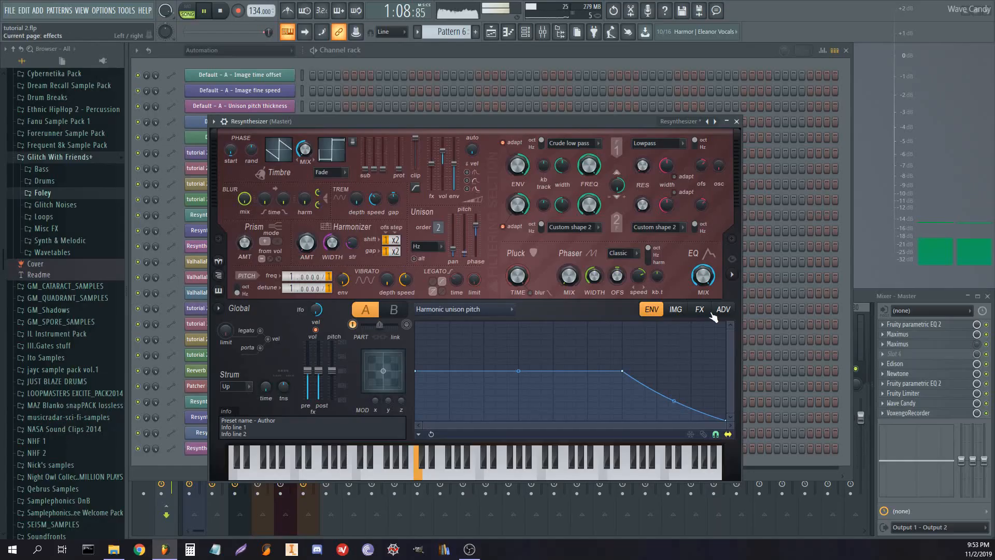
- Audition the image frequency scale and set its frequency mode to Cap
left_click(699, 310)
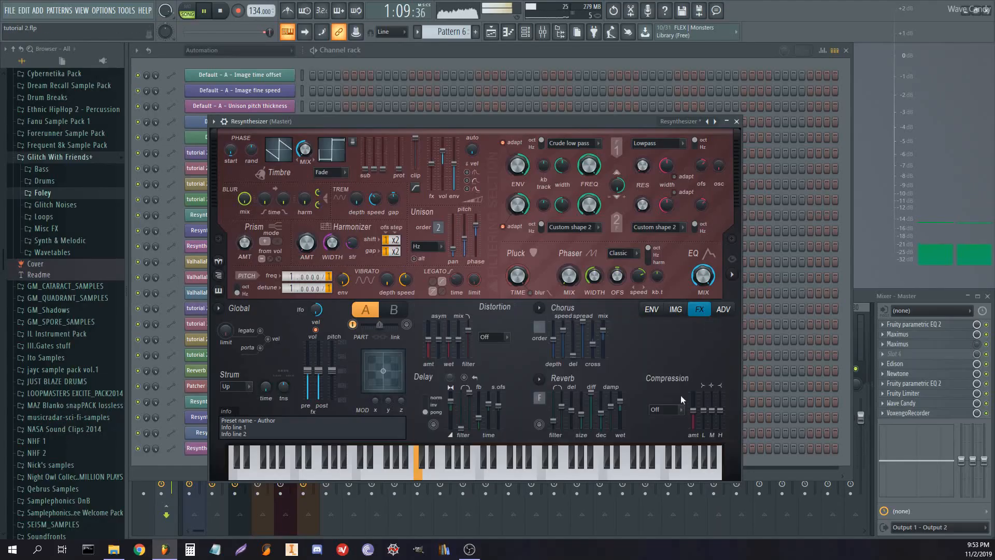
left_click(676, 310)
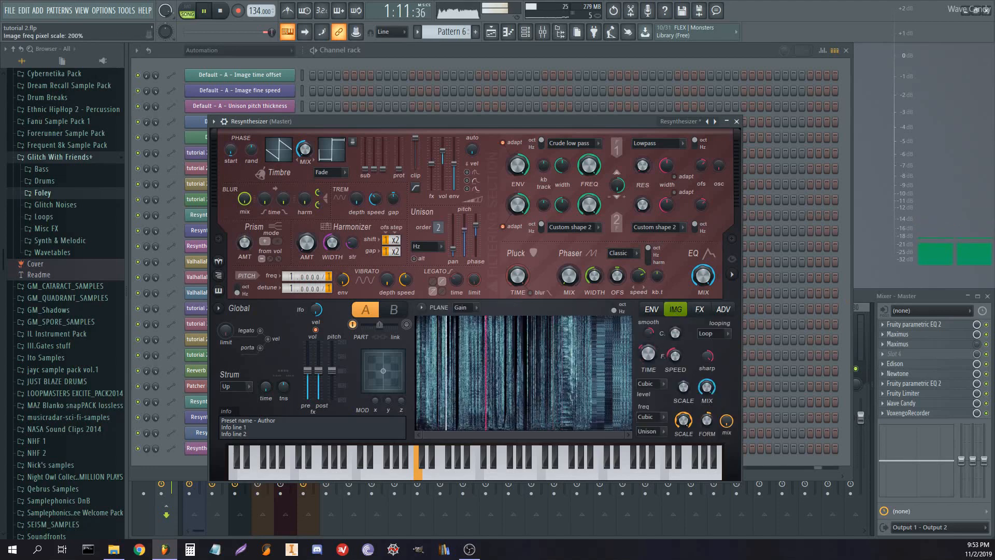
left_click_drag(681, 423, 683, 398)
left_click(655, 418)
left_click(652, 437)
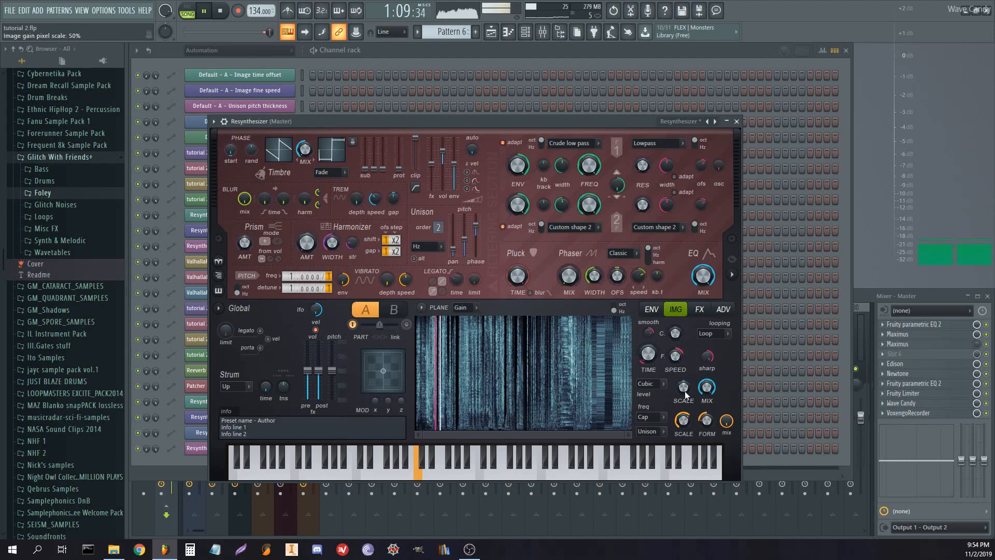
key("space")
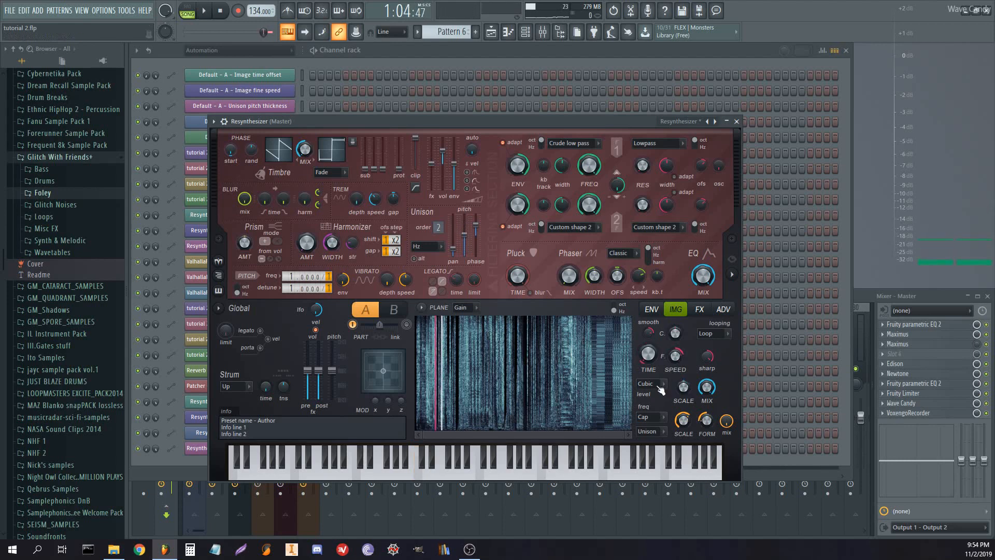
- Reset the image gain scale and keep the image frequency mode at Cap
right_click(689, 391)
left_click(710, 378)
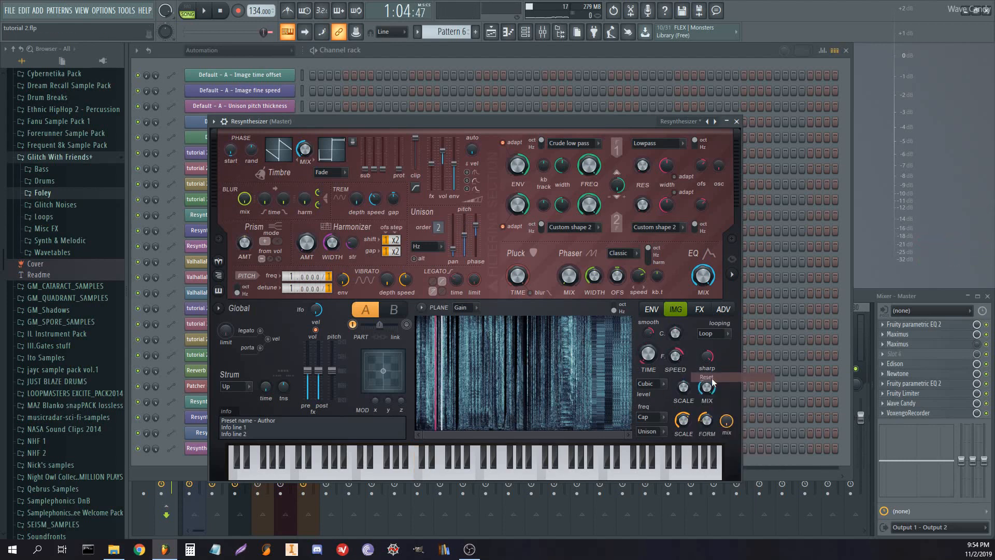
left_click(657, 415)
left_click(663, 417)
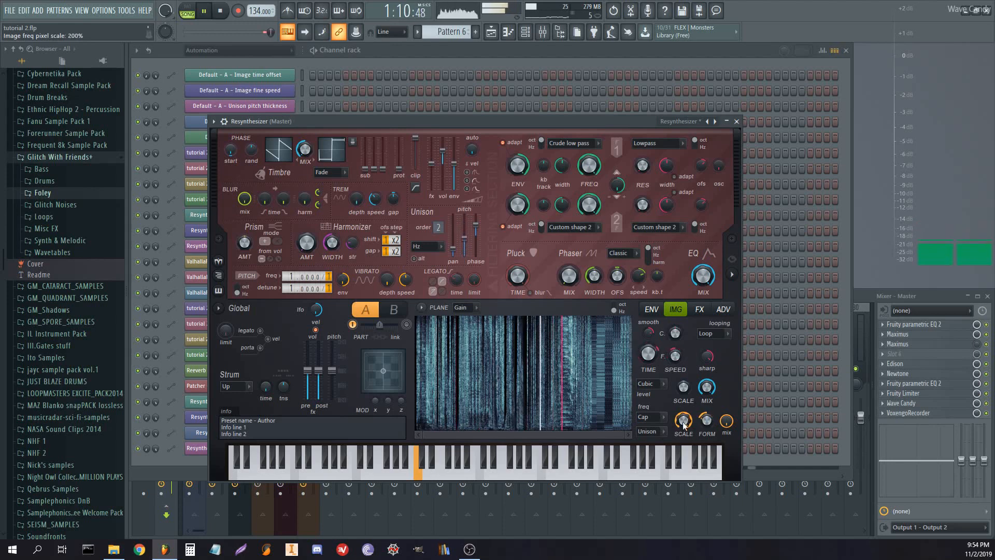
- Try different image sharpening amounts, including 70% transients only and 0%, while auditioning the loop
key("space")
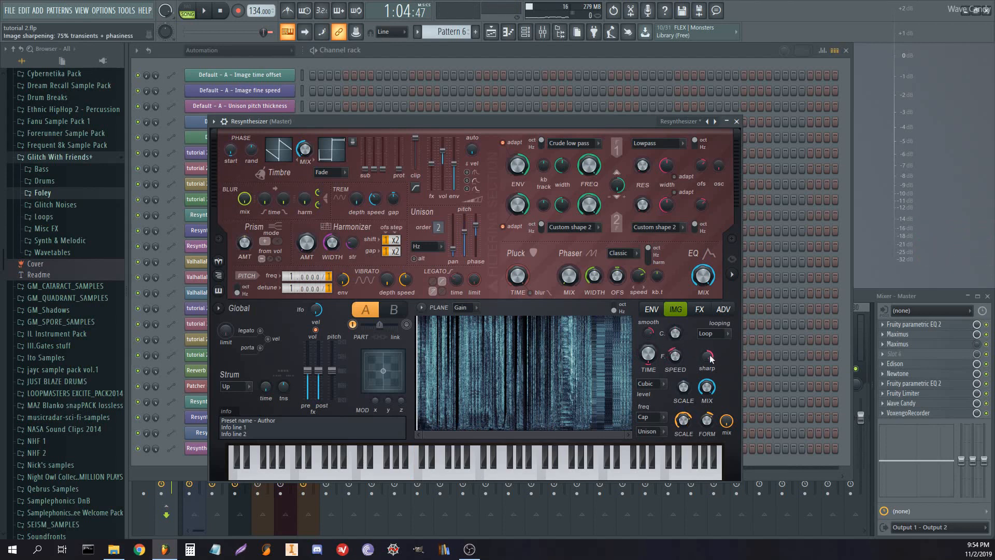
key("space")
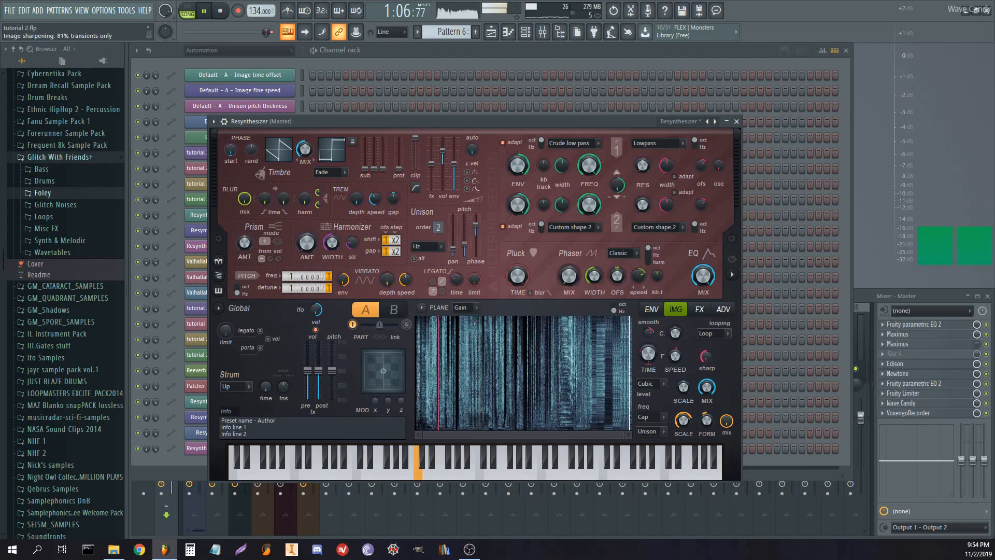
left_click_drag(703, 365, 704, 348)
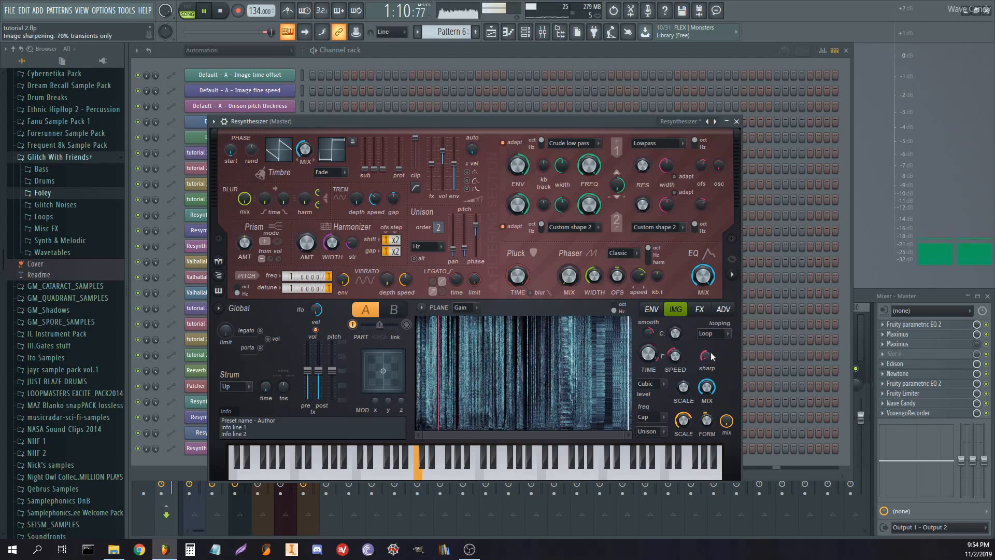
key("space")
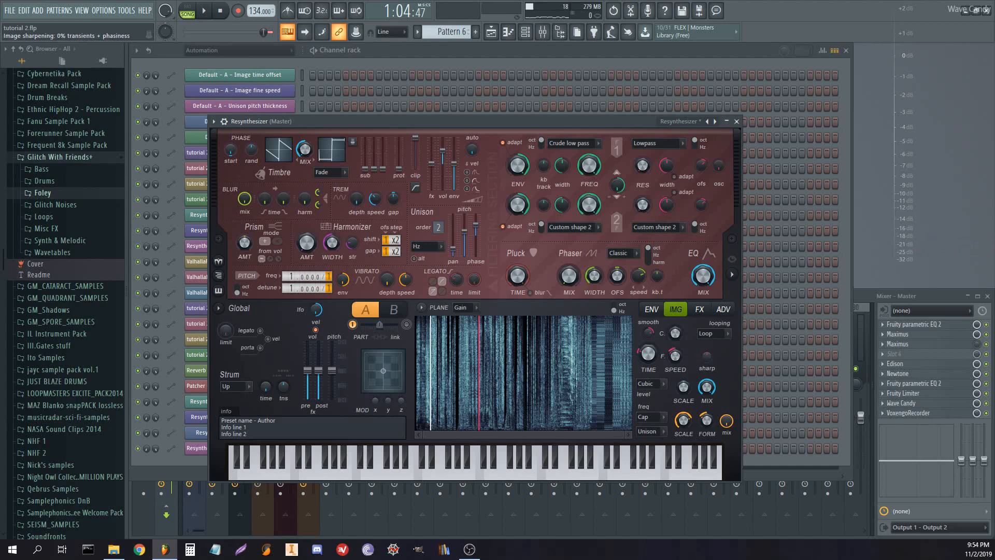
key("space")
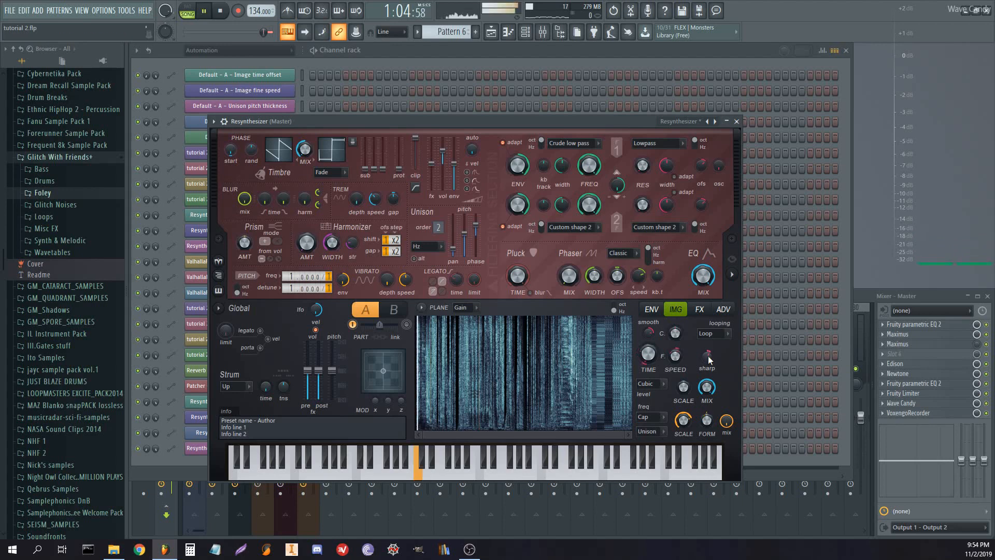
mouse_move(710, 356)
left_mouse_down()
mouse_move(709, 410)
mouse_move(710, 346)
left_mouse_up()
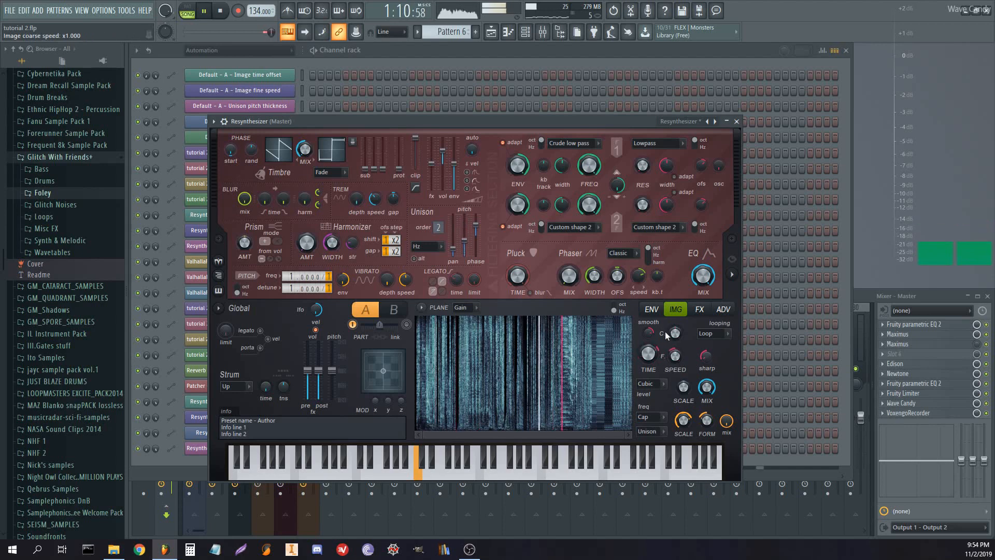
- Adjust the image time smoothing, play back the result, and open the effects page
key("space")
left_click_drag(650, 336, 648, 306)
key("space")
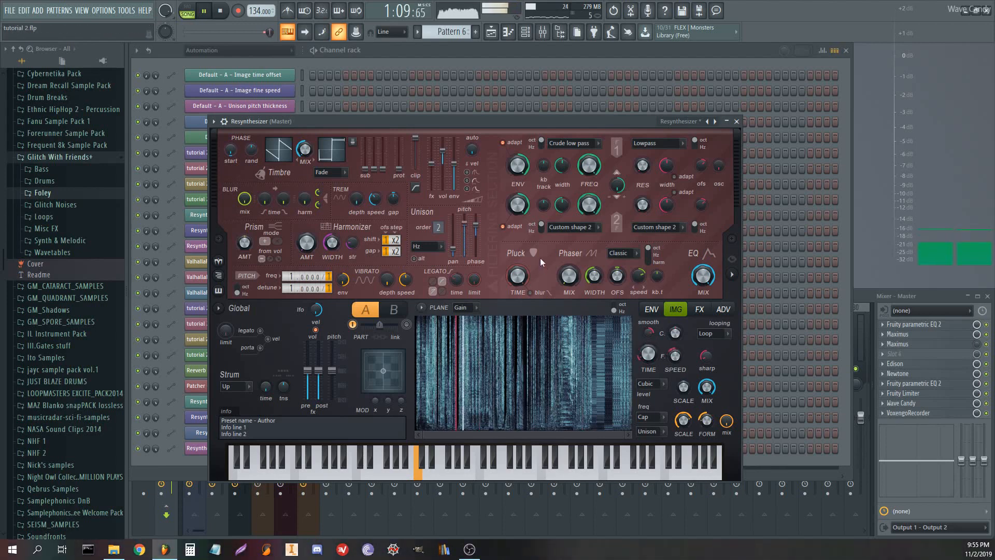
key("space")
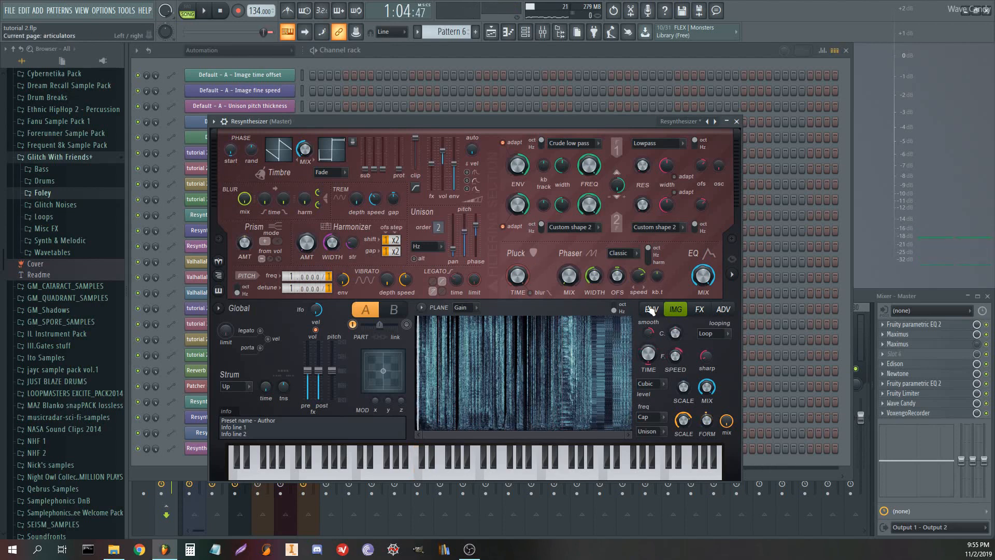
left_click(651, 309)
left_click(699, 310)
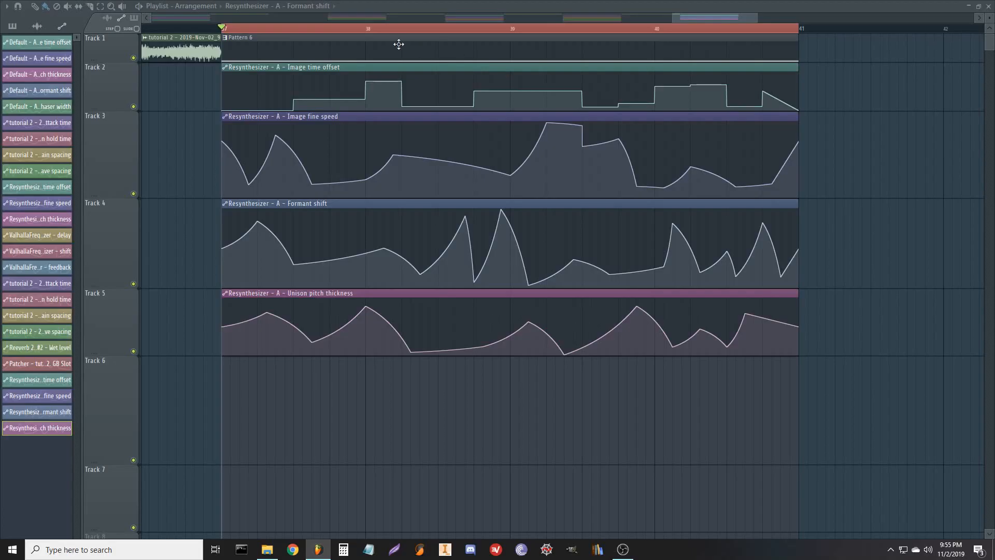
- Add a 0:03:00 slide note above Pattern 6's sustained C5 note and place it at C6 in bar 1
double_click(399, 40)
scroll(410, 28, "down", 2)
scroll(331, 229, "up", 1)
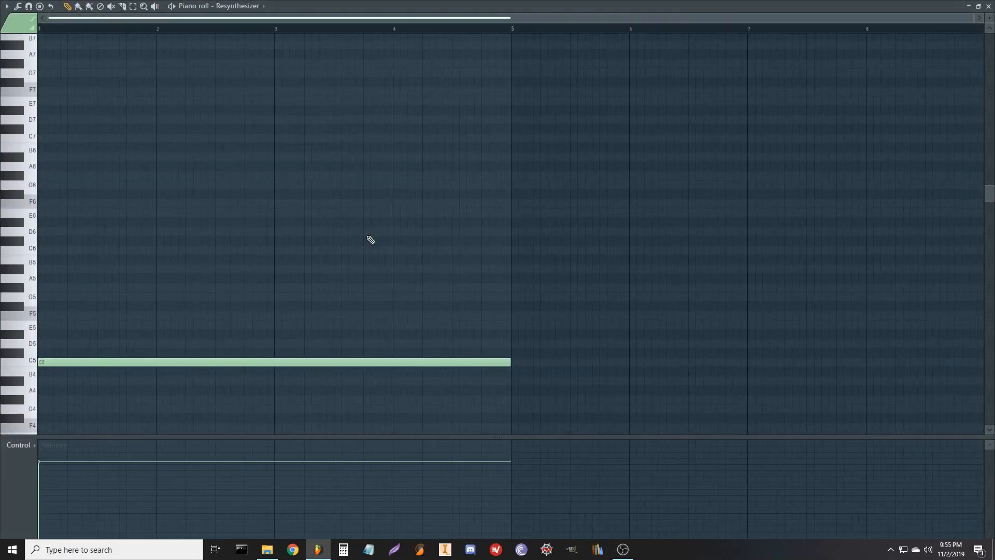
left_click(63, 271)
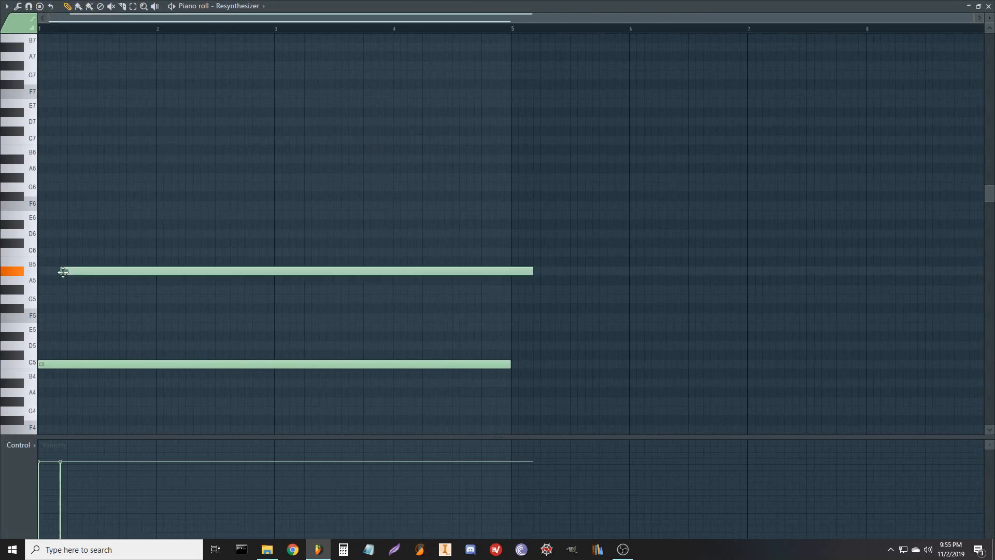
left_click_drag(533, 267, 82, 270)
double_click(71, 270)
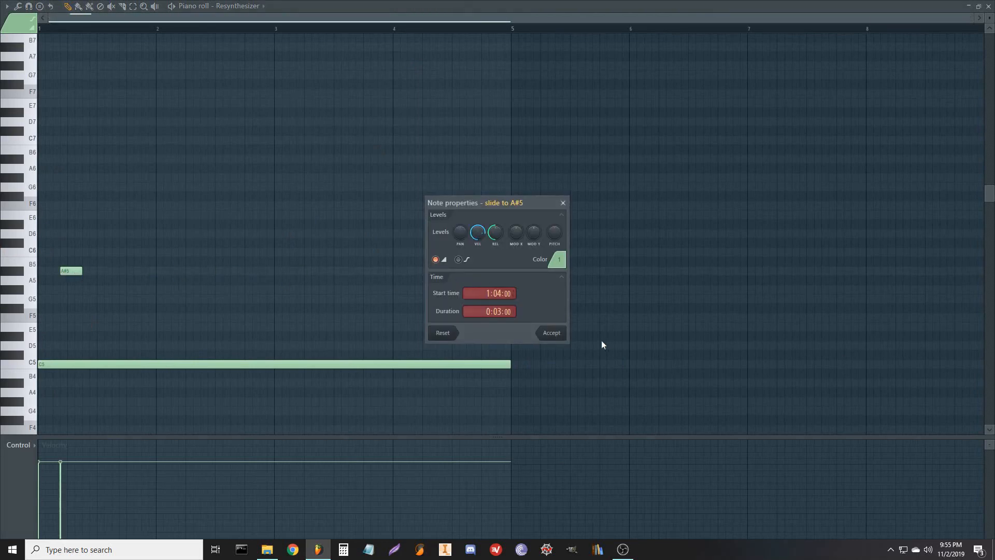
left_click(551, 333)
left_click_drag(72, 269, 78, 250)
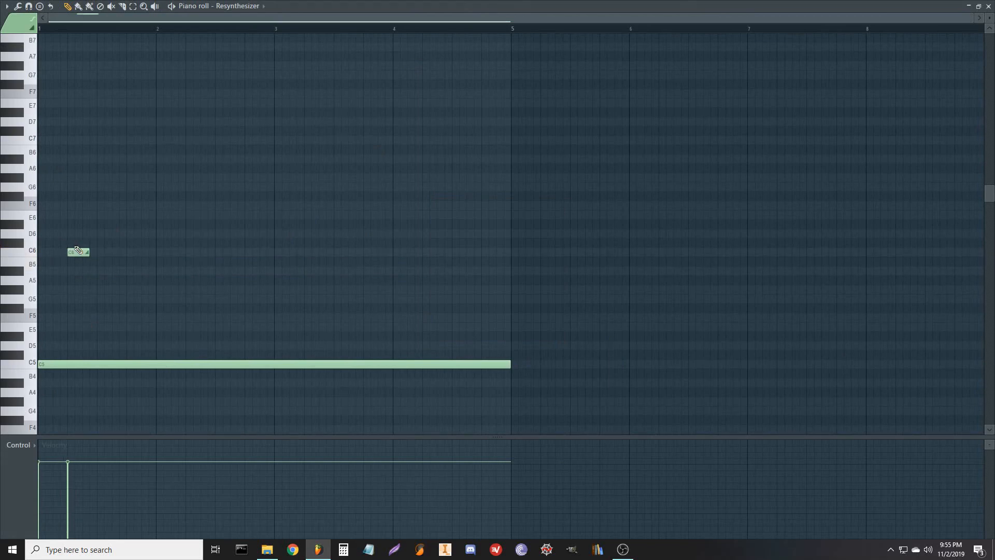
- Add slide notes at D#5 in bar 1, C#7 in bar 2, A#5 and D#7 in bar 3, and D#5 and G#6 in bar 4, and play them
left_click(126, 338)
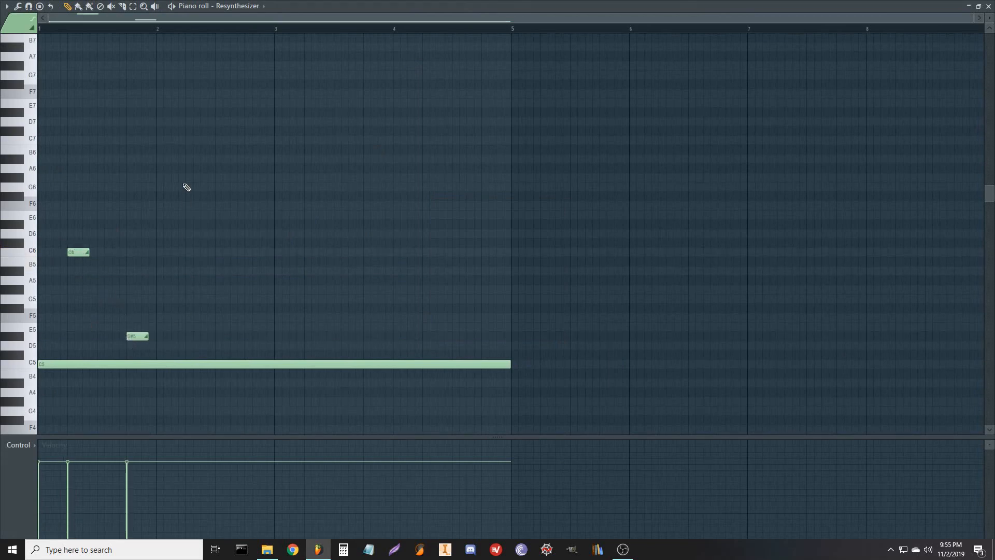
left_click(187, 131)
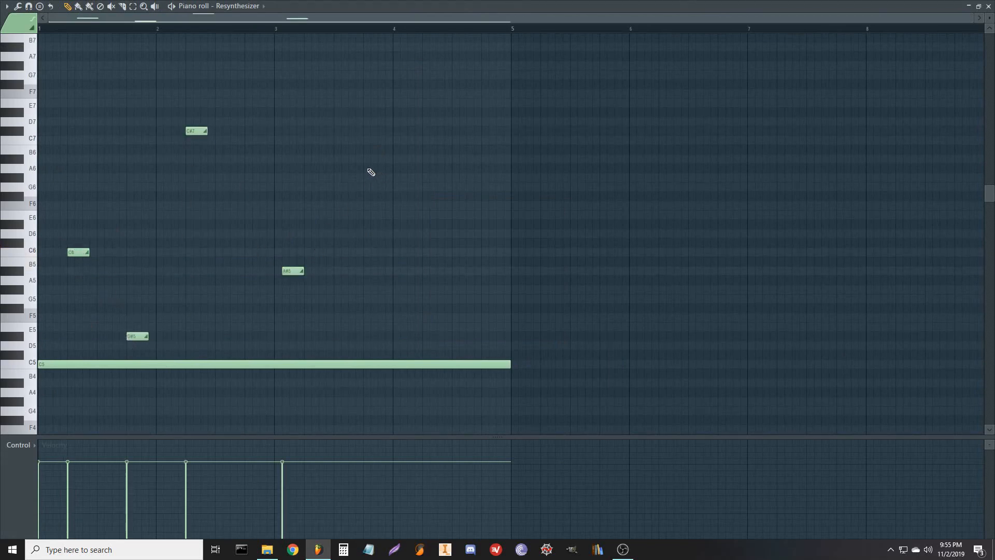
left_click(377, 111)
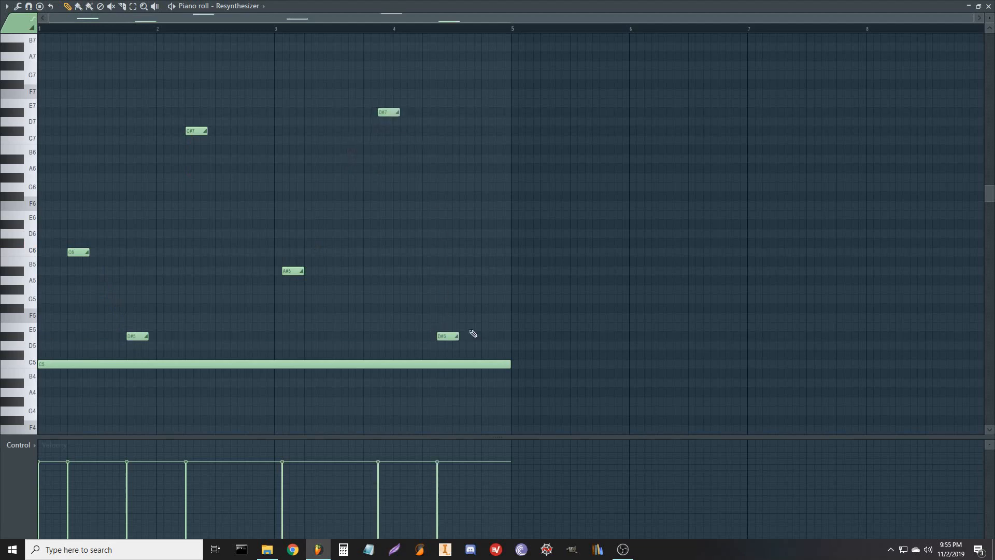
left_click(480, 176)
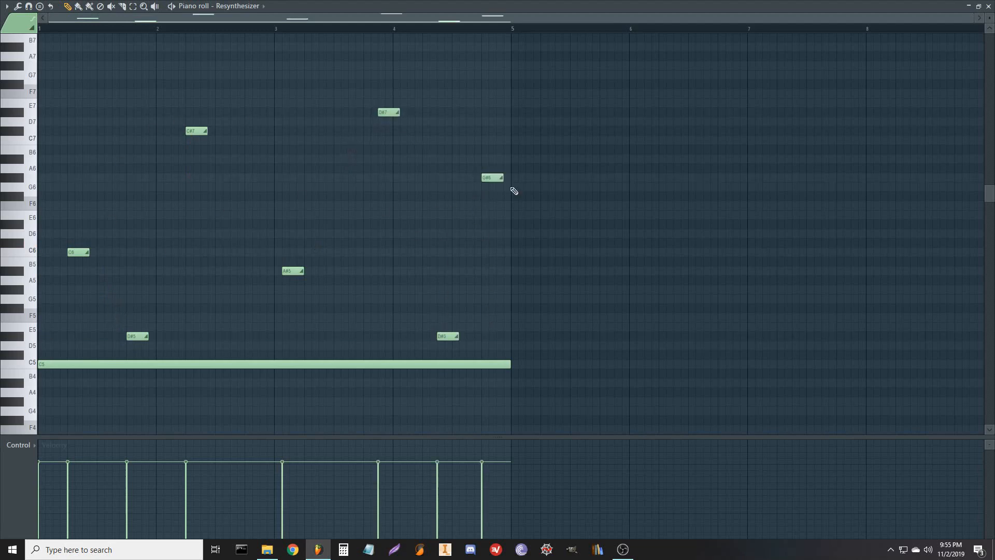
key("space")
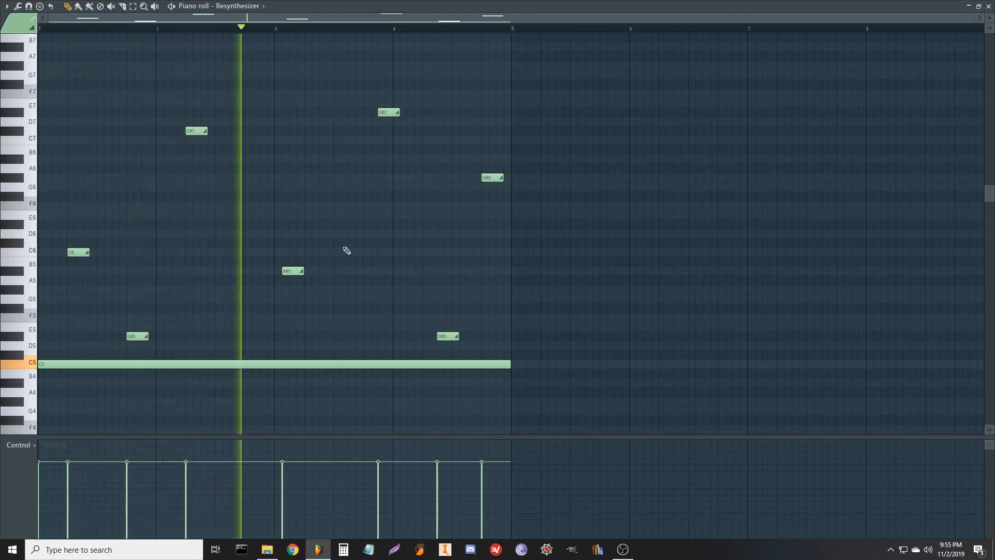
- Try Log distortion on the Resynthesizer, adjust its amount and wet levels, and set the distortion type to Flat hat
left_click_drag(346, 245, 374, 242)
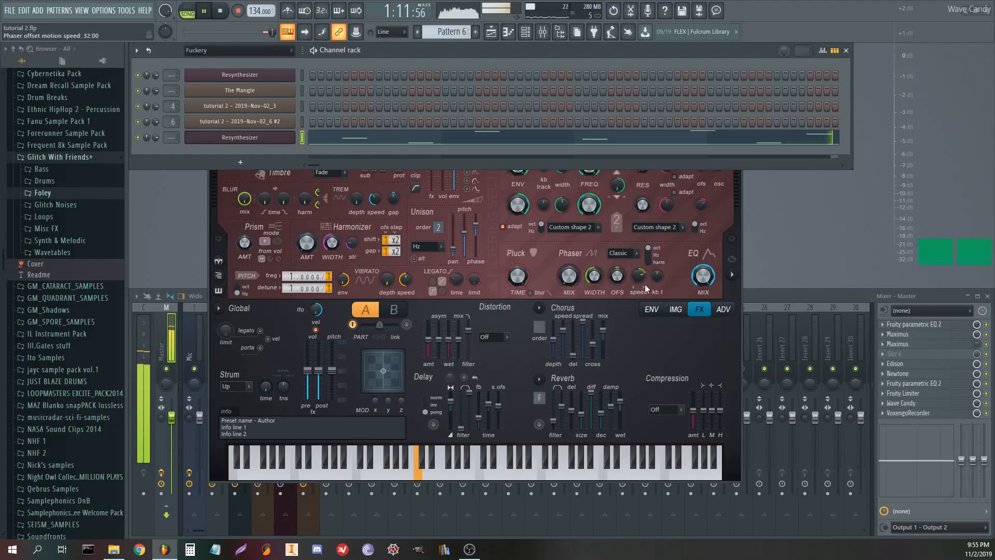
left_click(651, 309)
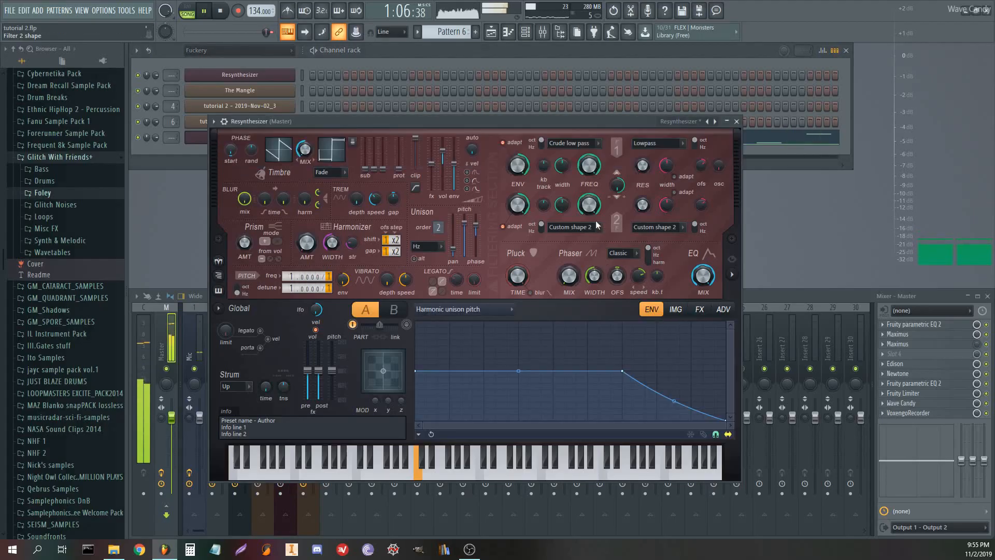
left_click(699, 309)
left_click(494, 337)
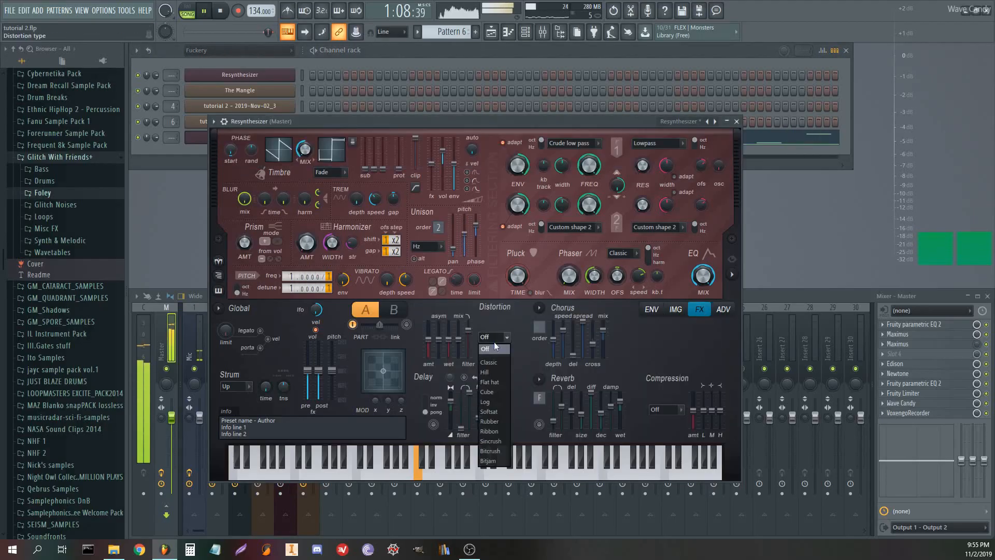
left_click(491, 401)
left_click_drag(468, 330, 429, 353)
left_click(492, 337)
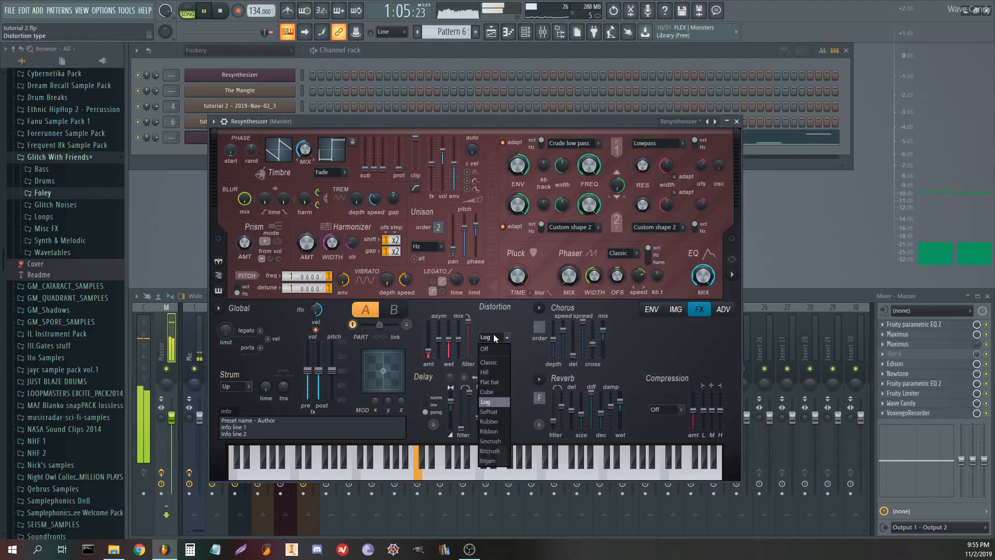
left_click(492, 382)
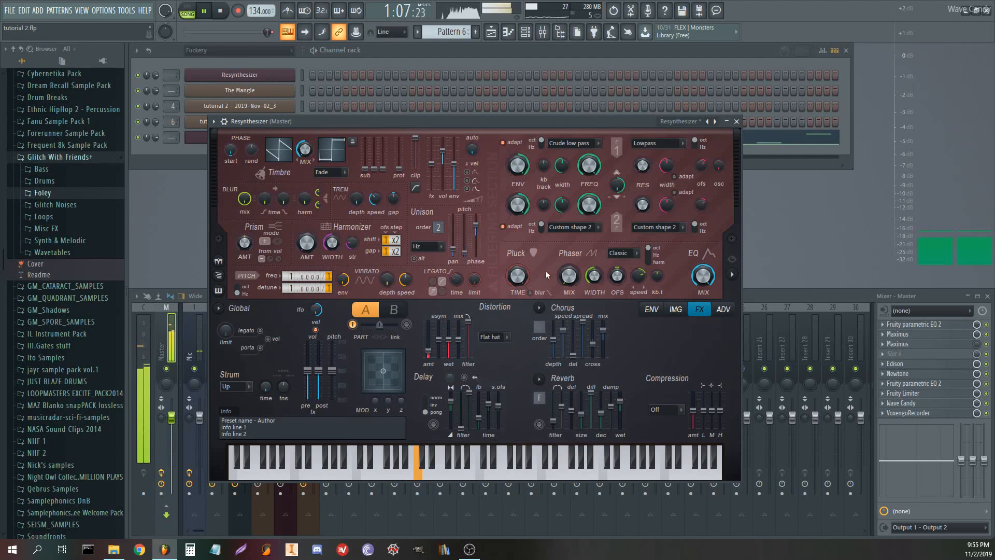
- Stop playback and set the Resynthesizer's filter 1 shape to Classic band pass
key("space")
left_click(580, 144)
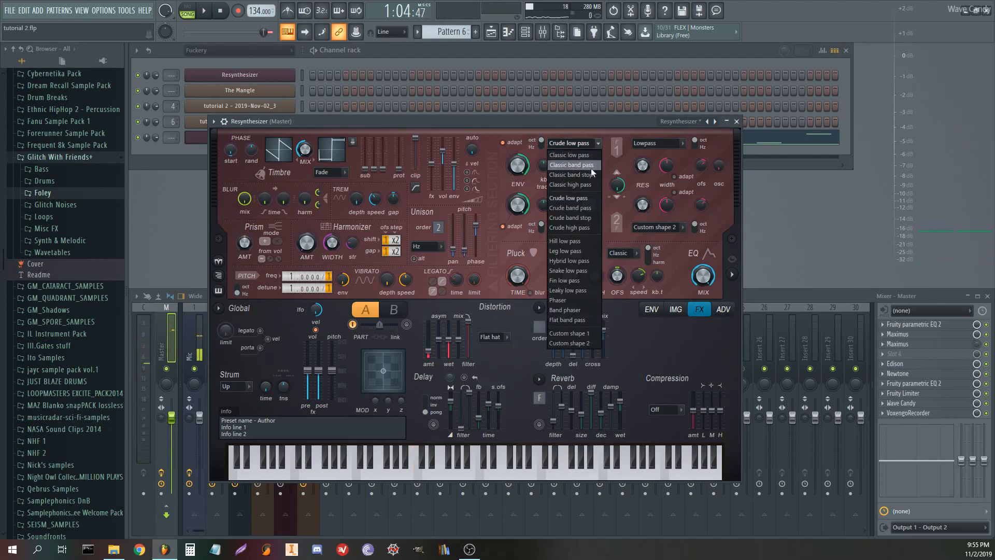
left_click(589, 165)
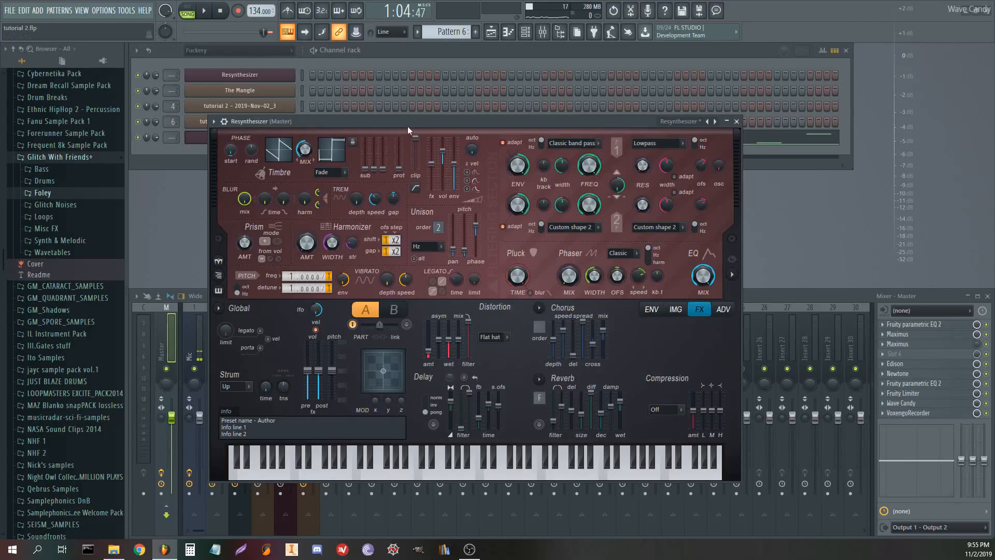
- Create an automation clip for the Resynthesizer's filter 1 frequency, and set its distortion to Rubber with a 24% amount
right_click(591, 165)
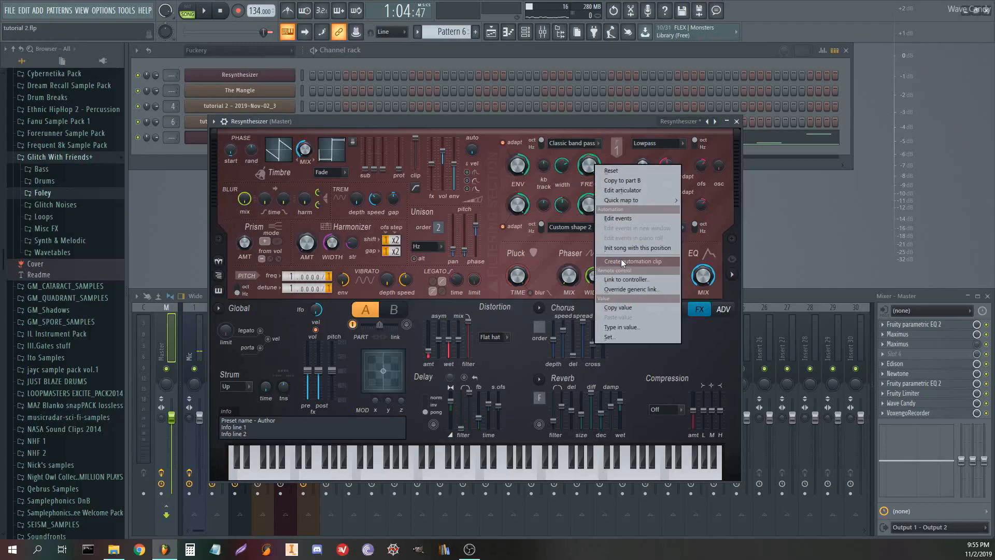
left_click(596, 261)
left_click(496, 337)
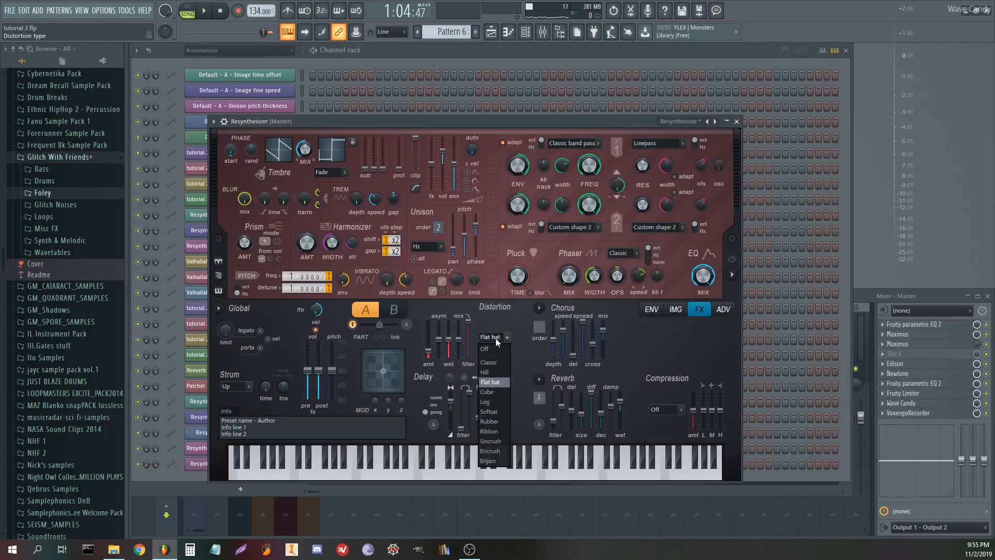
left_click(498, 421)
left_click_drag(428, 352, 428, 353)
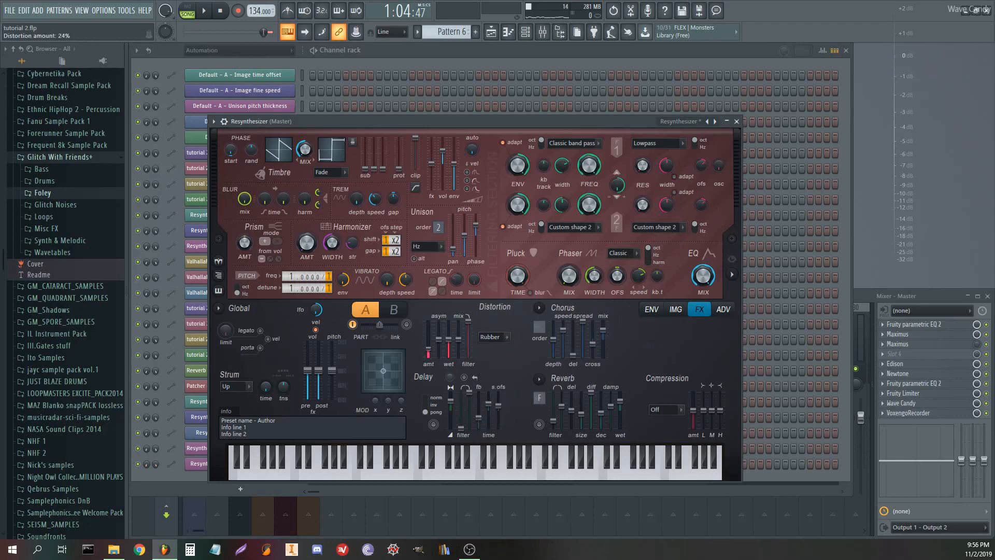
- Replace the Filter 1 frequency automation clip on Track 6 with a newly created clip for the same parameter
right_click(594, 160)
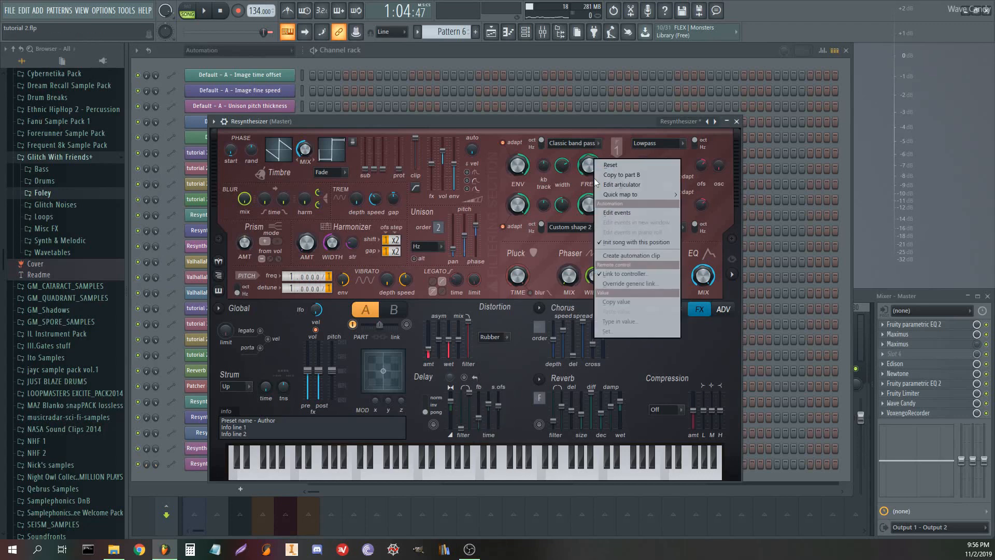
left_click(618, 257)
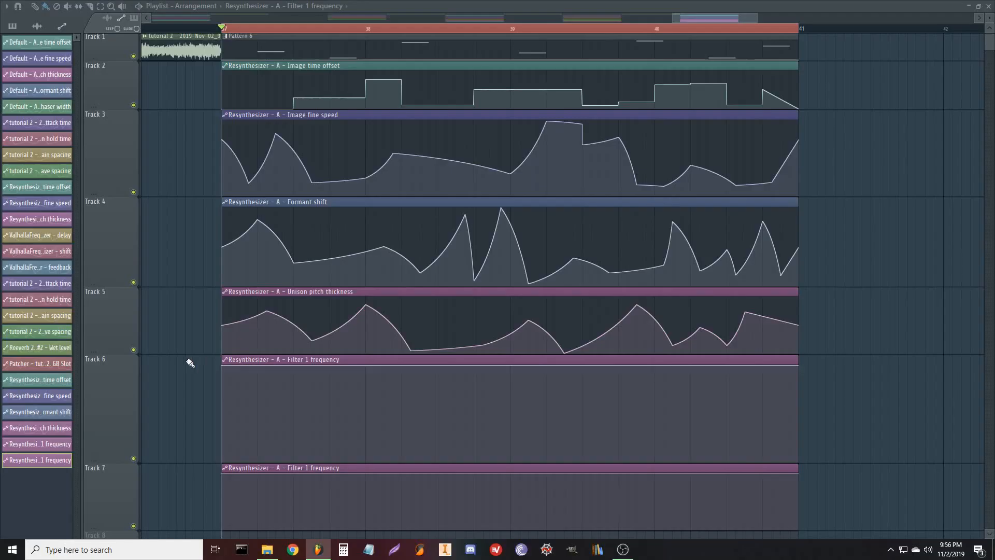
scroll(267, 426, "down", 1)
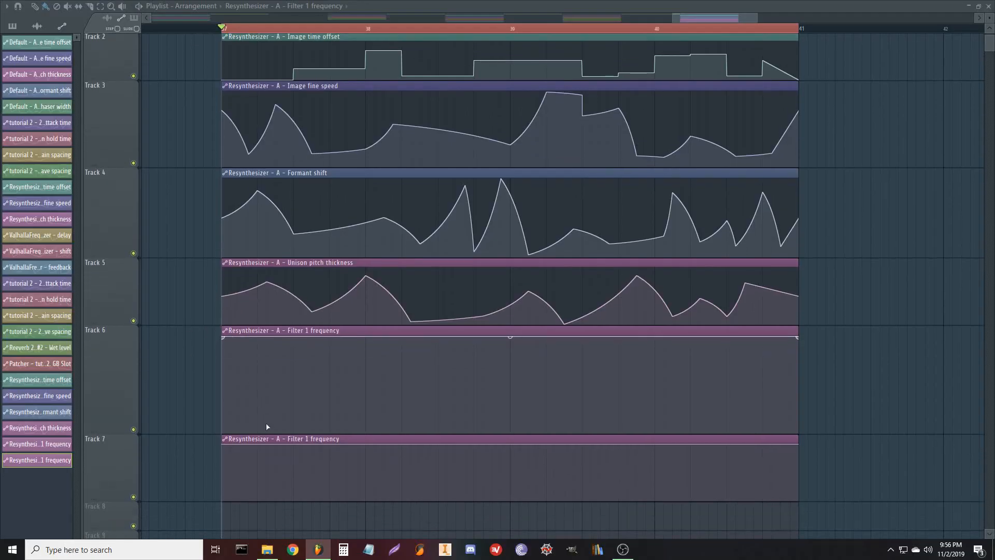
right_click(288, 330)
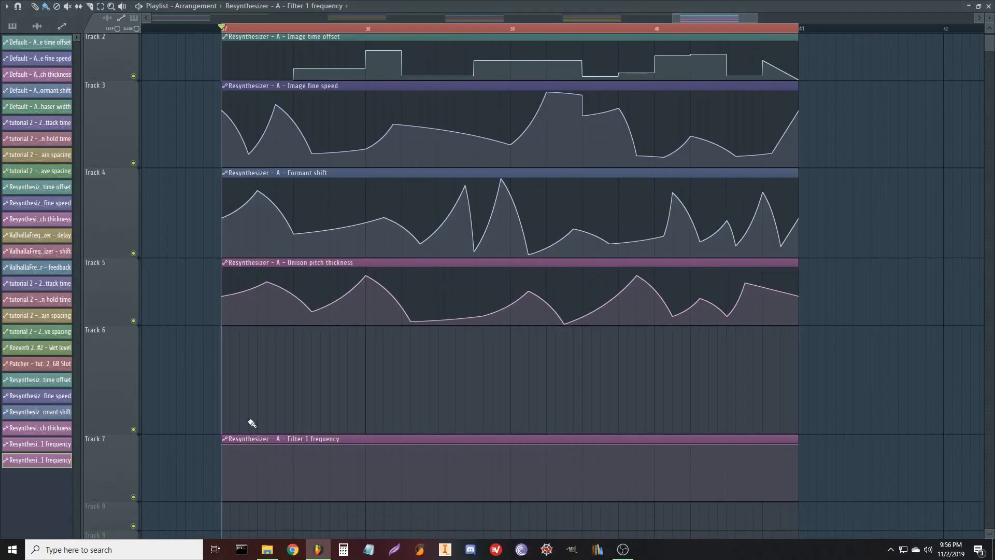
left_click_drag(257, 440, 257, 332)
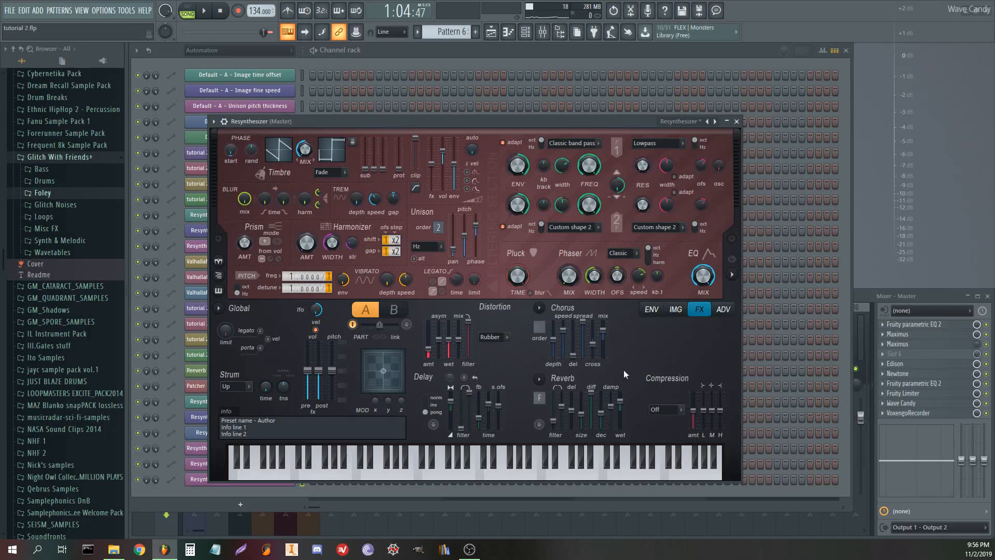
- Try Heating compression on the Resynthesizer, and set the compression type to Burning
left_click(673, 408)
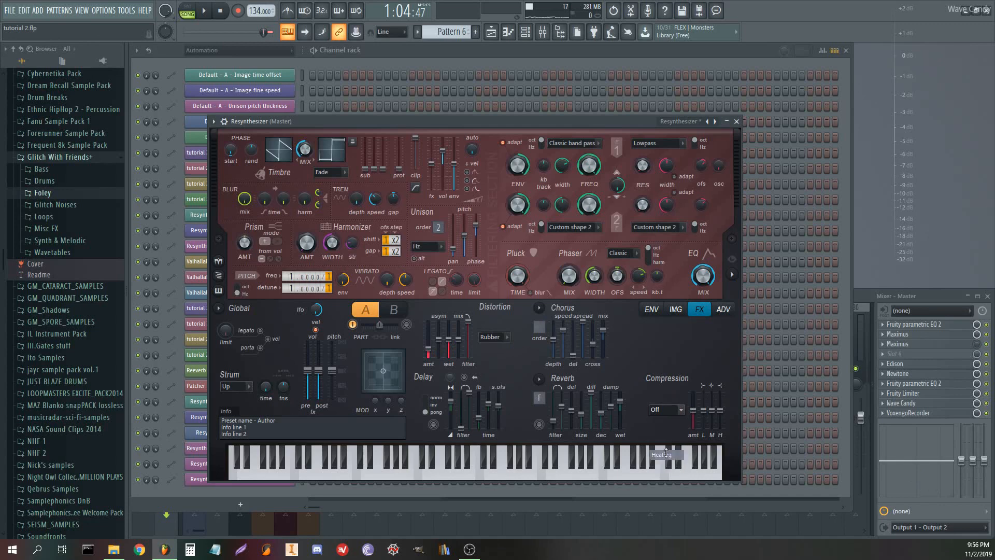
left_click(664, 454)
left_click(669, 409)
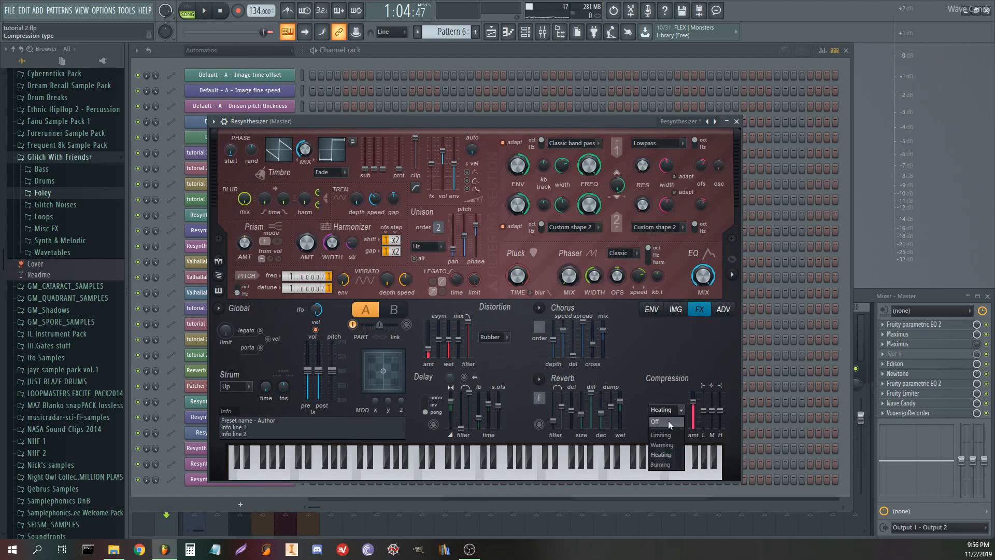
left_click(661, 462)
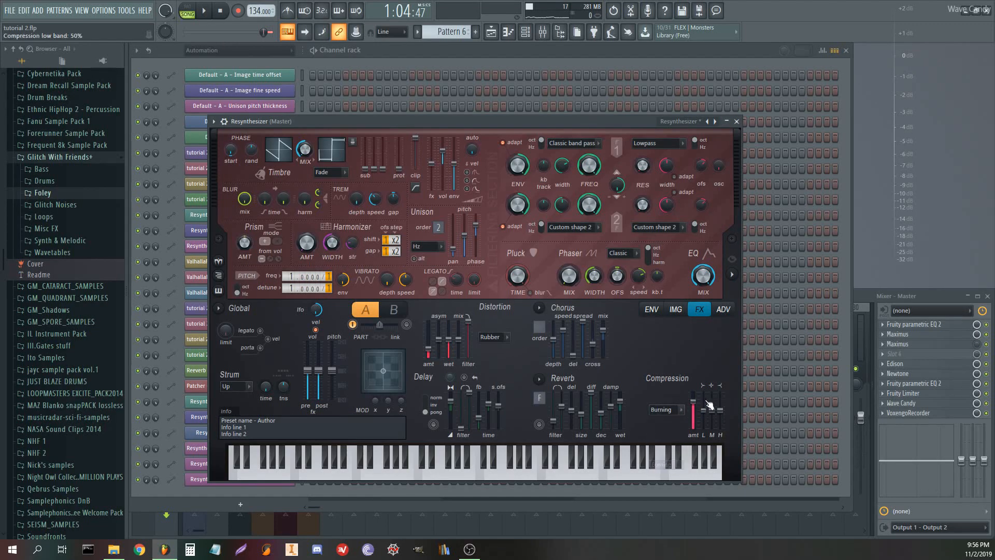
right_click(596, 166)
left_click(635, 260)
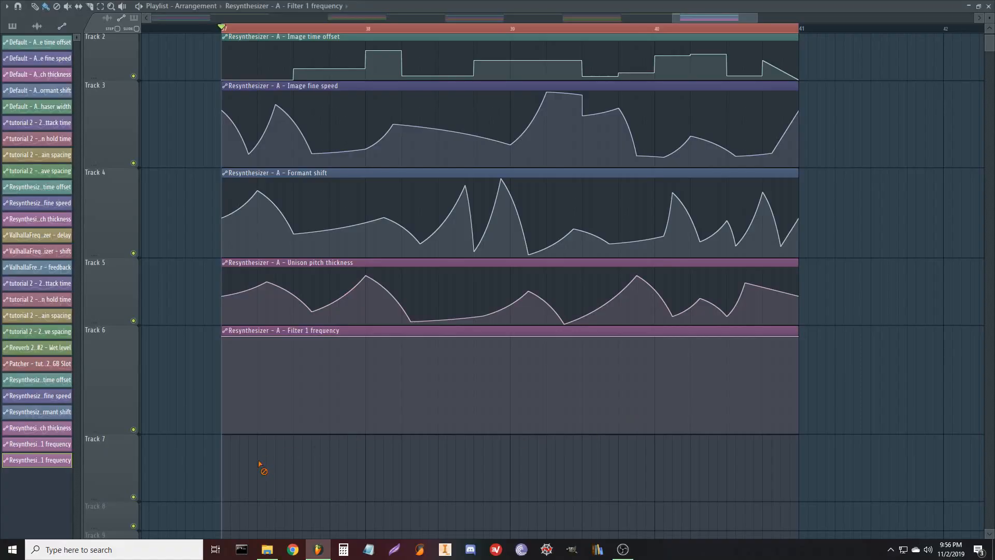
- Draw a jagged curve of sixteen alternating high and low points along the Track 6 Filter 1 frequency clip, and play it
left_click_drag(267, 338, 266, 397)
left_click(302, 354)
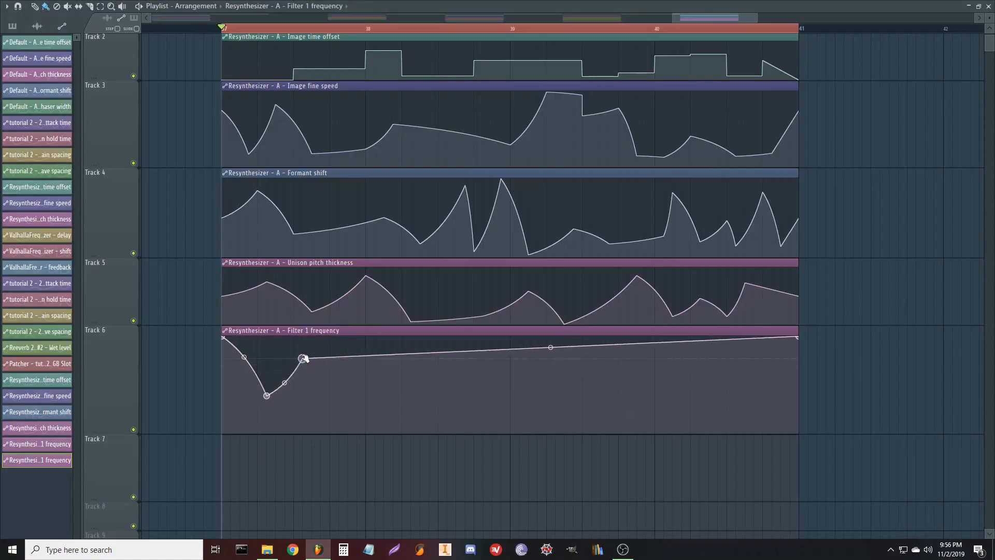
left_click(338, 398)
left_click(383, 350)
left_click(429, 373)
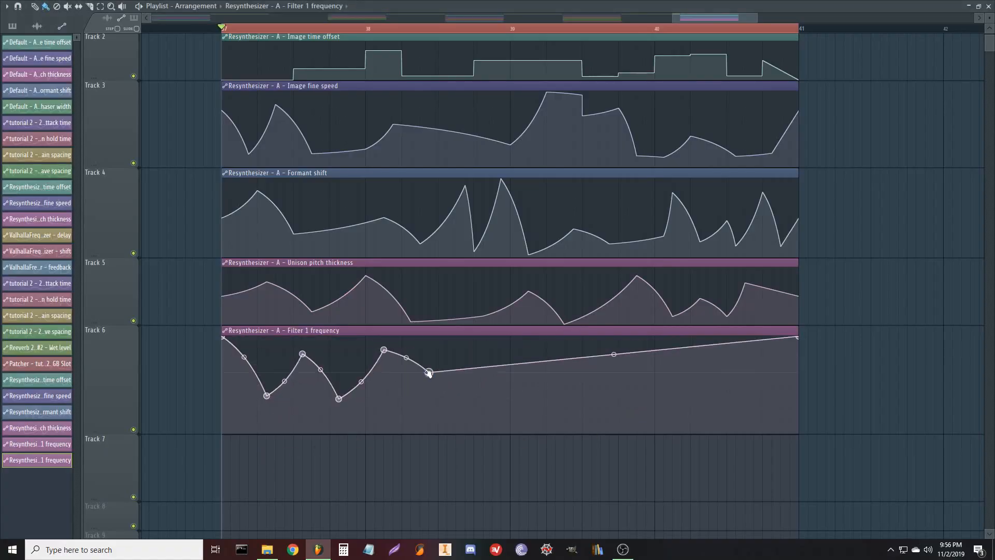
left_click(473, 352)
left_click_drag(510, 394, 483, 395)
left_click(510, 385)
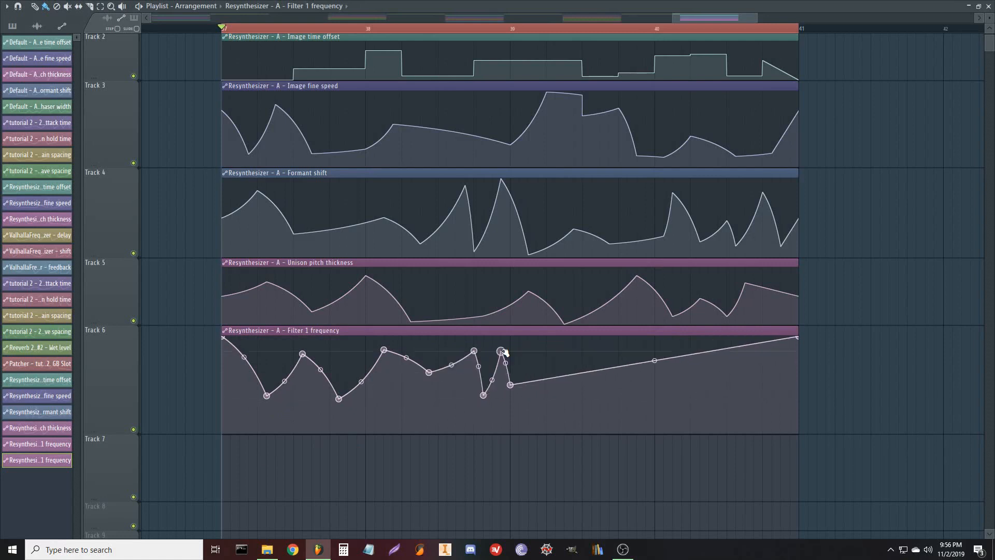
left_click_drag(501, 351, 501, 346)
left_click(546, 340)
left_click(591, 398)
left_click(636, 399)
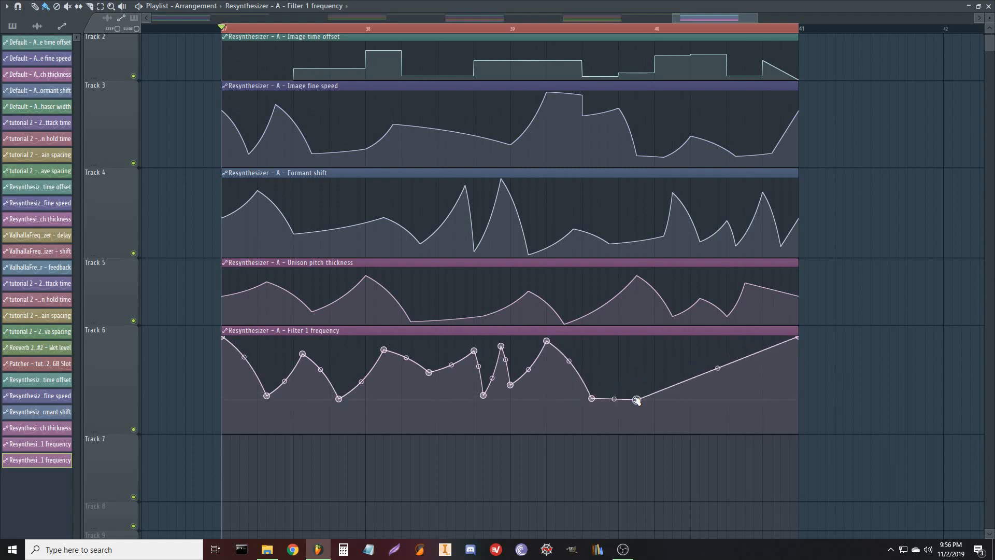
left_click(655, 365)
left_click(718, 394)
left_click(754, 362)
left_click(781, 415)
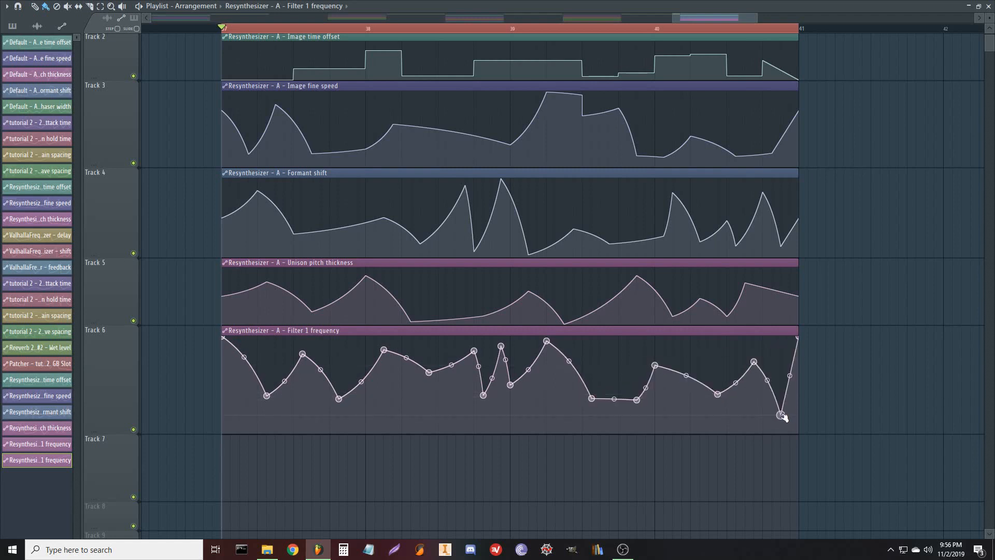
key("space")
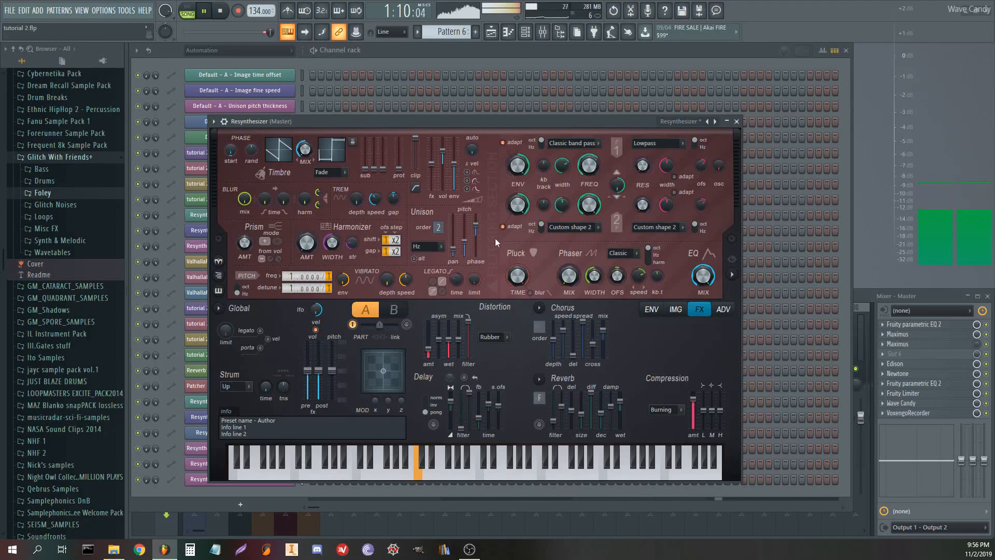
key("space")
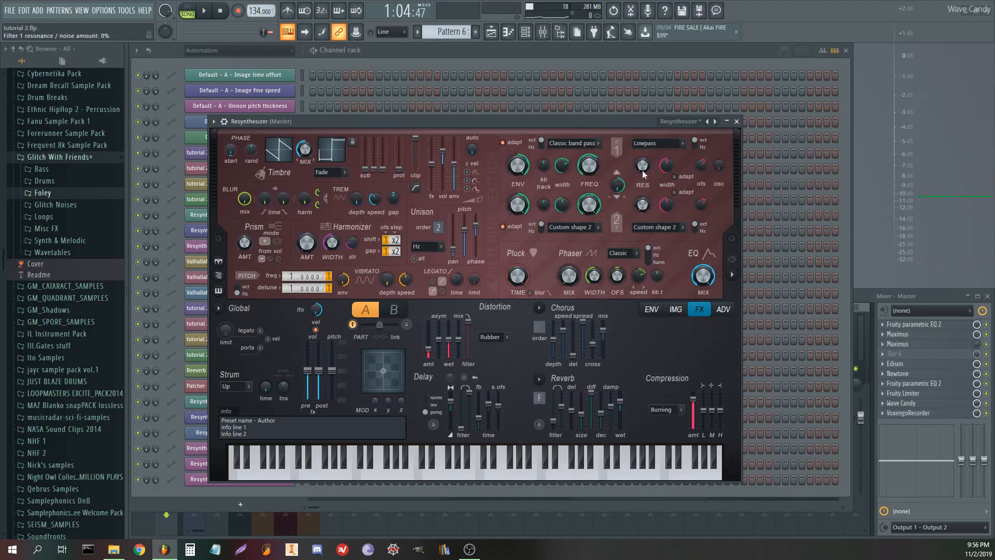
- Set the Resynthesizer's filter 1 resonance type to Noise and raise the resonance amount during playback
left_click(658, 144)
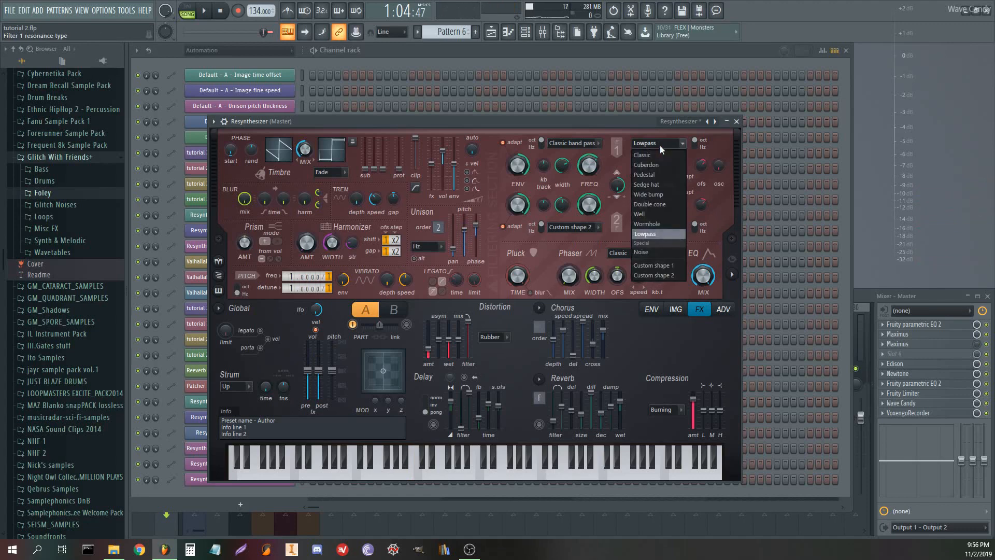
left_click(651, 251)
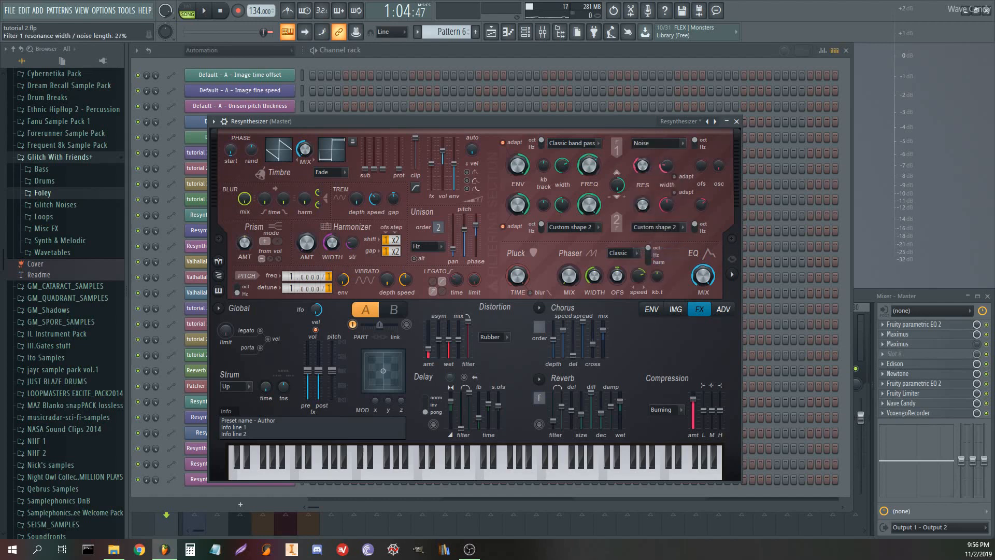
key("space")
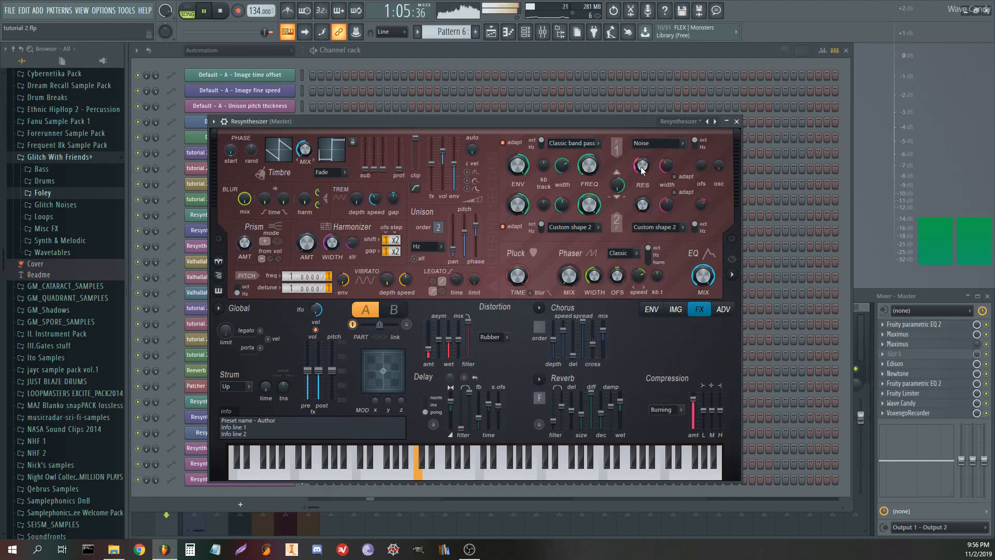
left_click_drag(641, 167, 667, 147)
key("space")
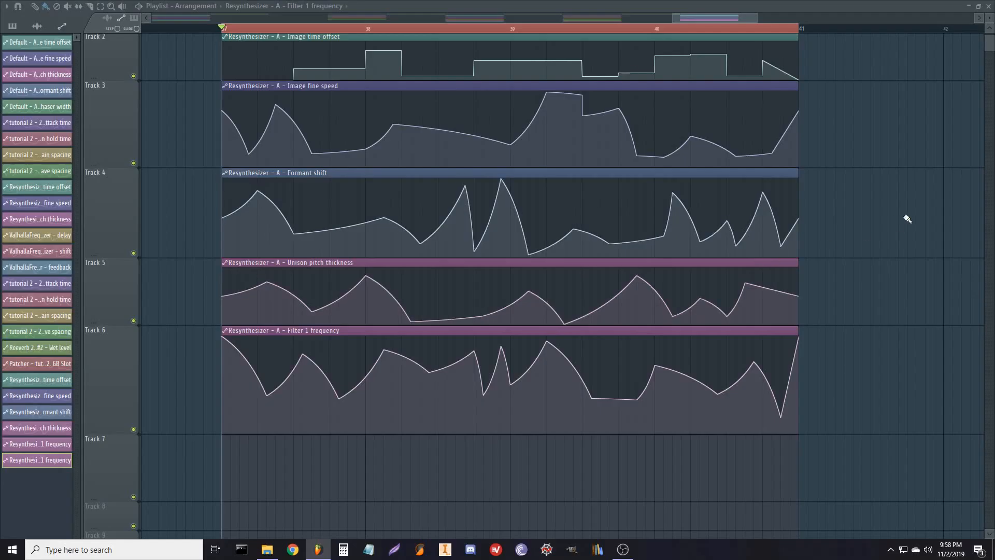
- Try adjusting the Resynthesizer's phaser mix while the arrangement plays, and stop playback
key("space")
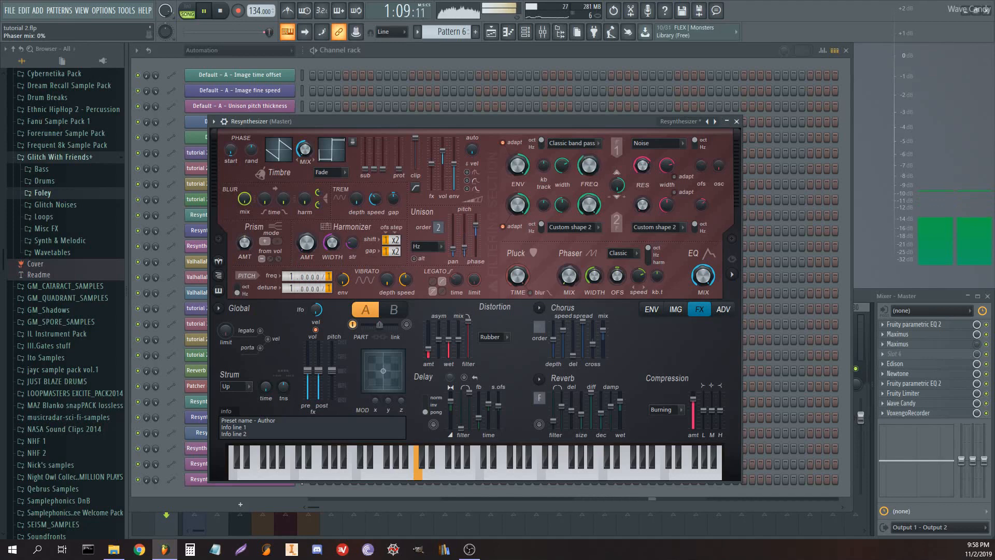
left_click_drag(569, 275, 594, 295)
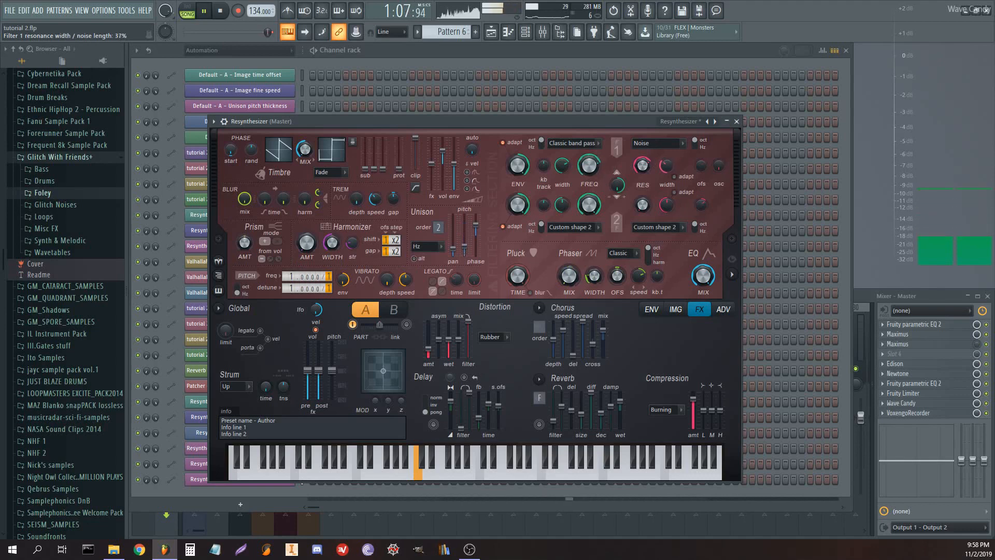
key("space")
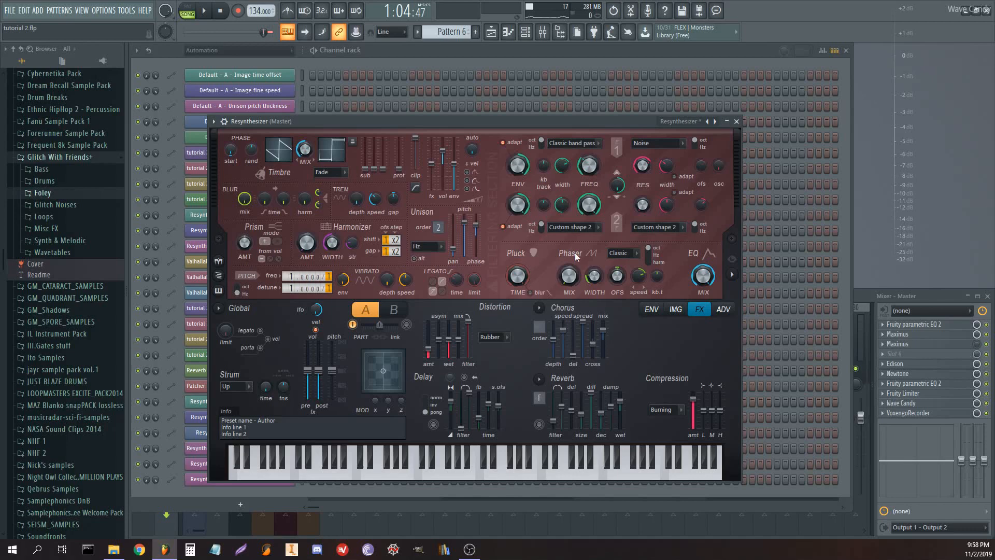
- Try Bitcrush distortion on the Resynthesizer with a higher distortion amount during playback
left_click(505, 336)
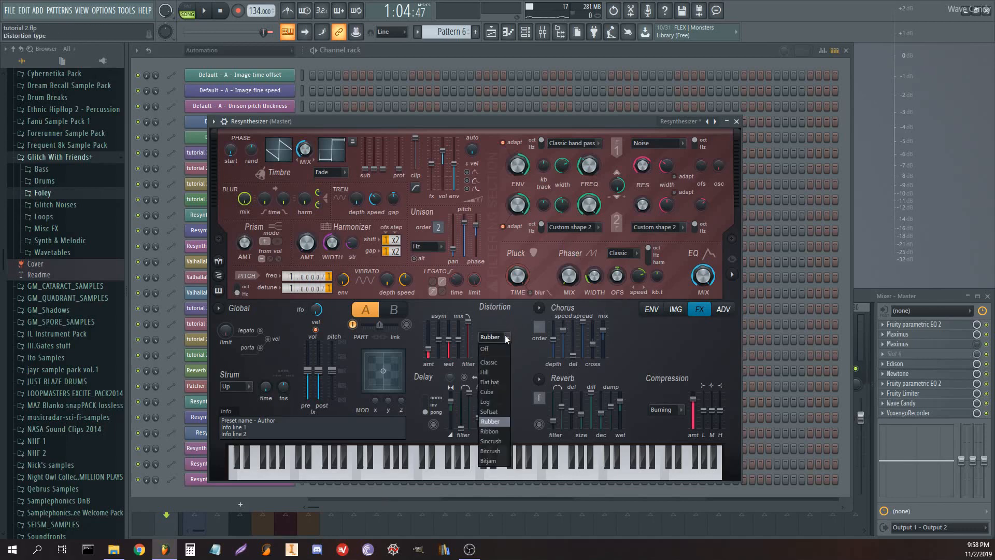
left_click(500, 448)
key("space")
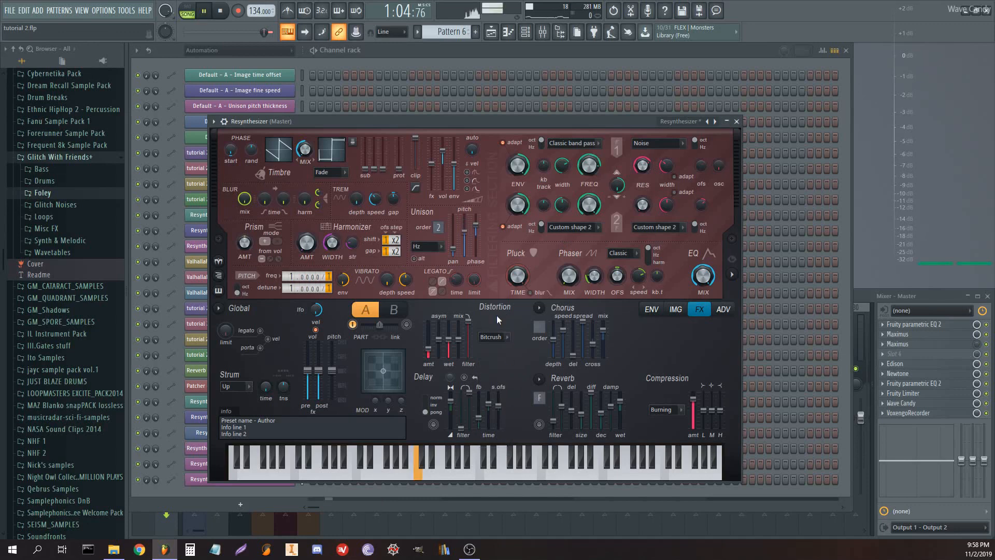
left_click_drag(432, 353, 431, 336)
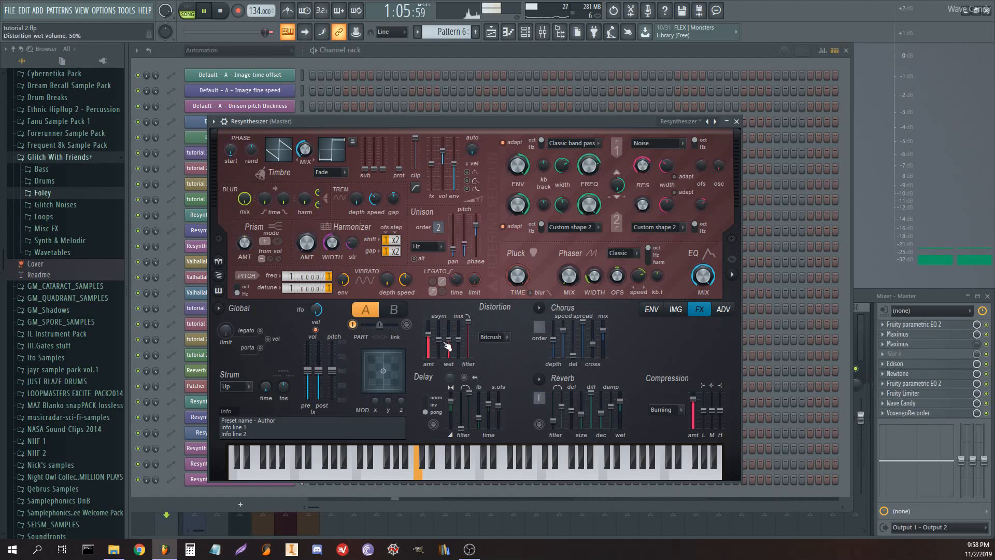
key("space")
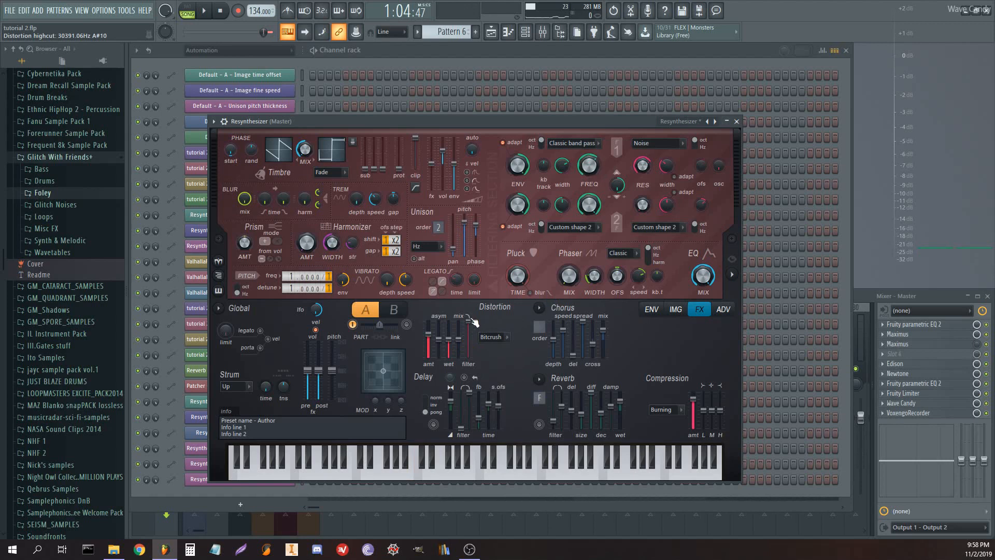
- Set the Resynthesizer's distortion type to Rubber and its amount to 31% while playing the arrangement
left_click(493, 337)
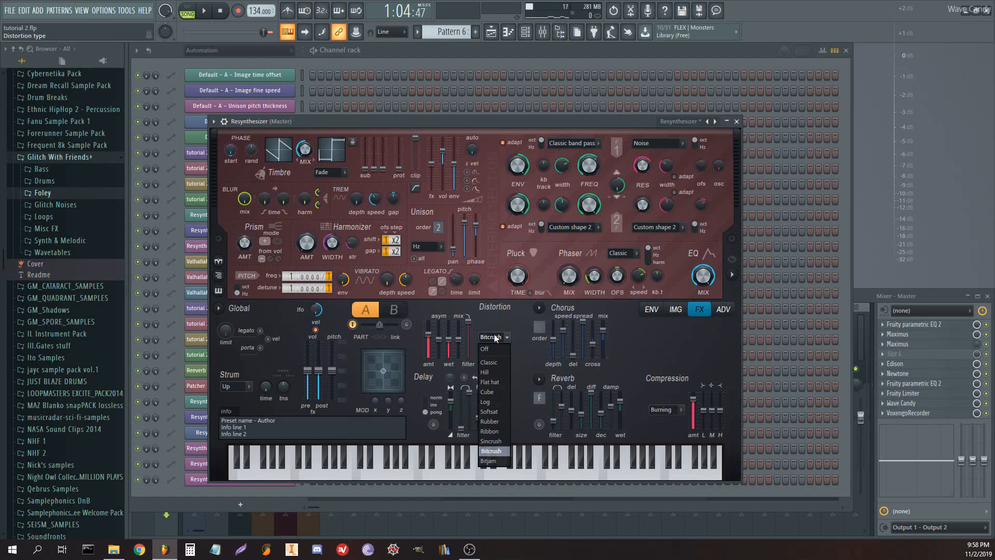
left_click(501, 420)
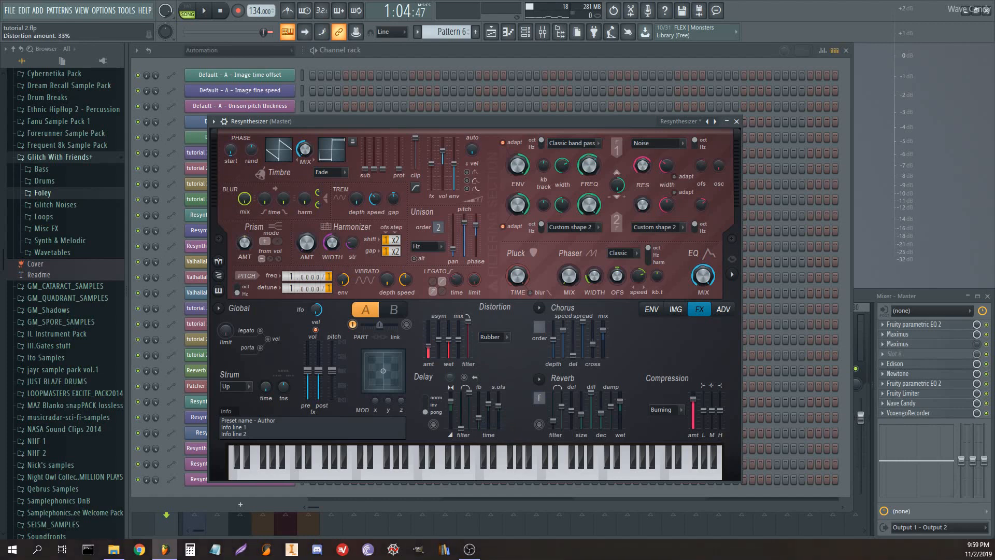
key("space")
left_click_drag(432, 349, 433, 349)
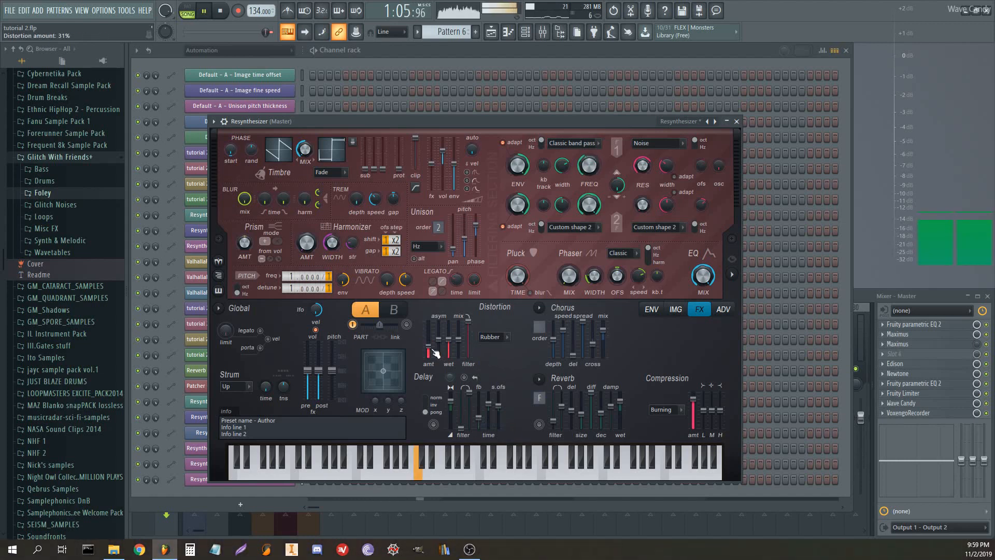
- Close the Resynthesizer window, stop playback and bring the mixer to the front
left_click(736, 122)
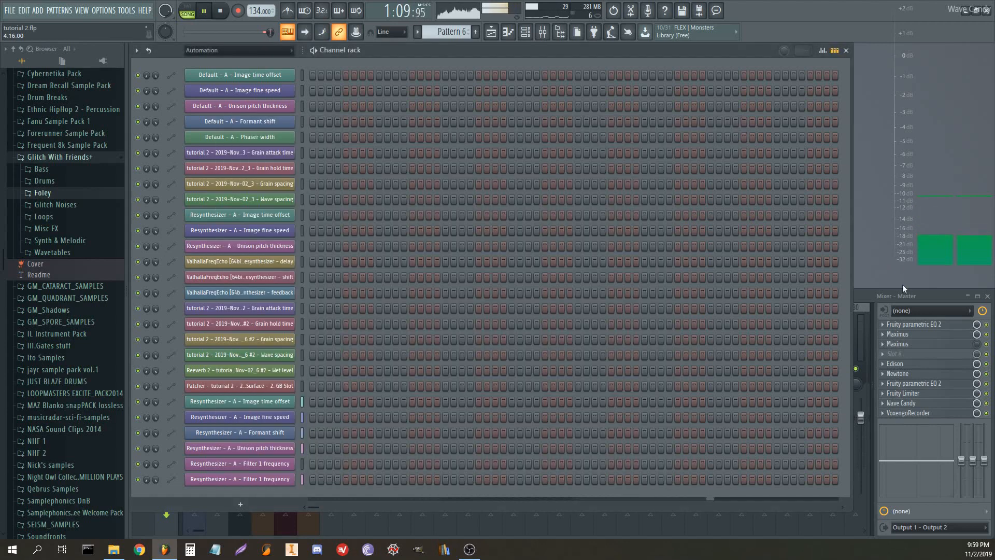
key("space")
left_click(933, 294)
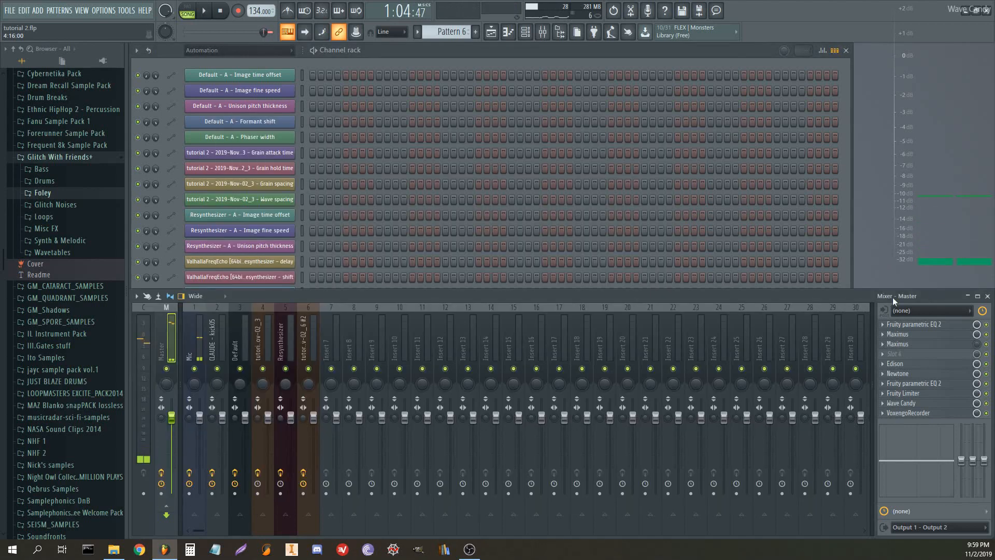
- Record the playing arrangement section into Edison on the Master track and stop playback
left_click(901, 360)
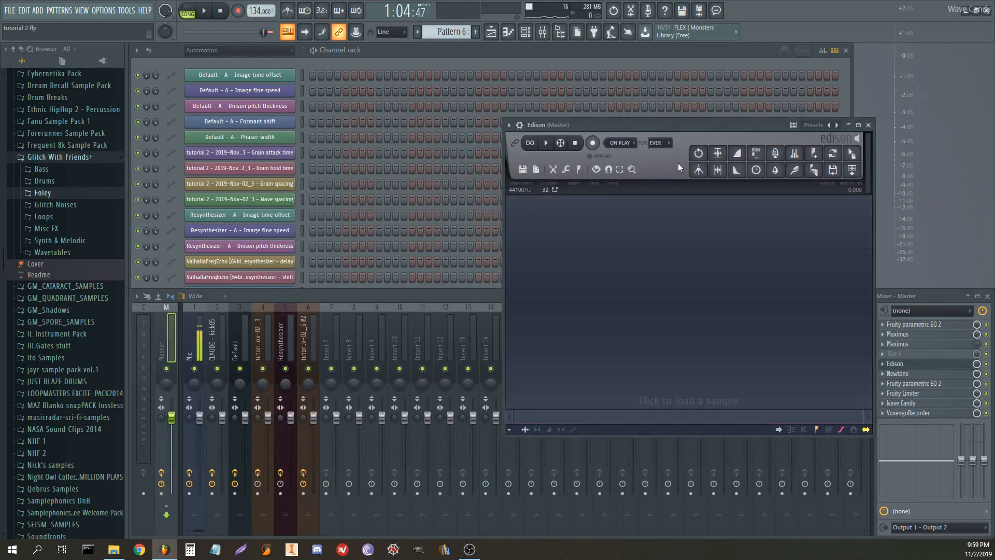
left_click(592, 143)
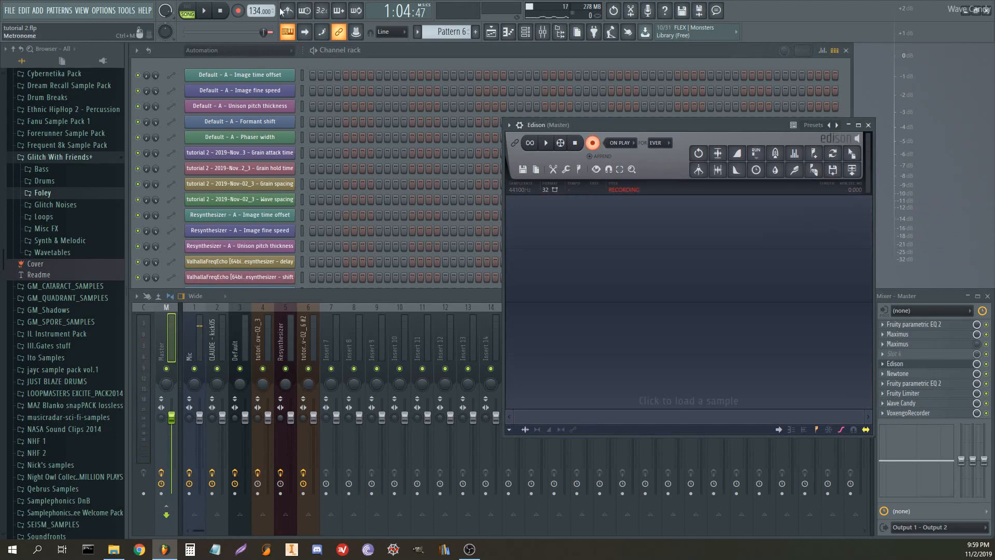
left_click(205, 11)
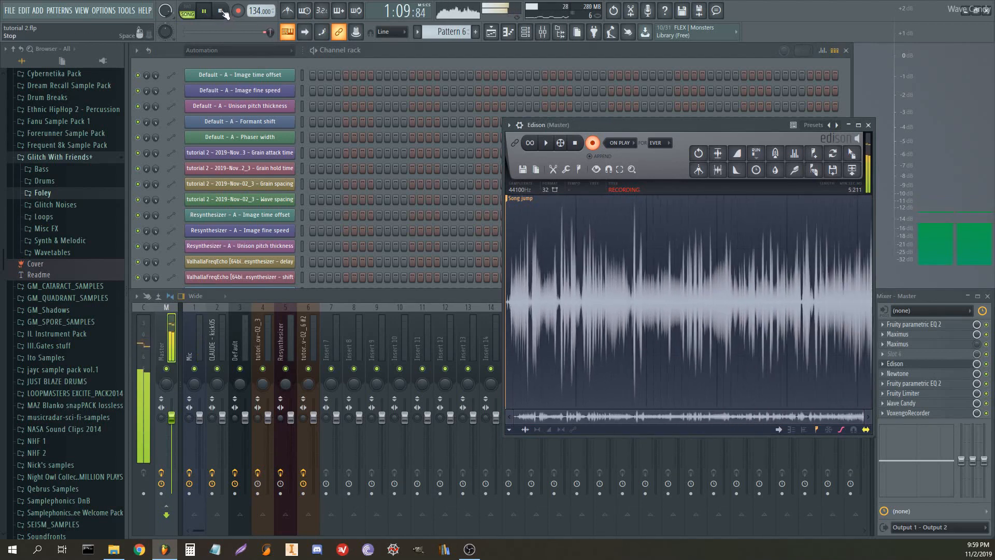
left_click(222, 12)
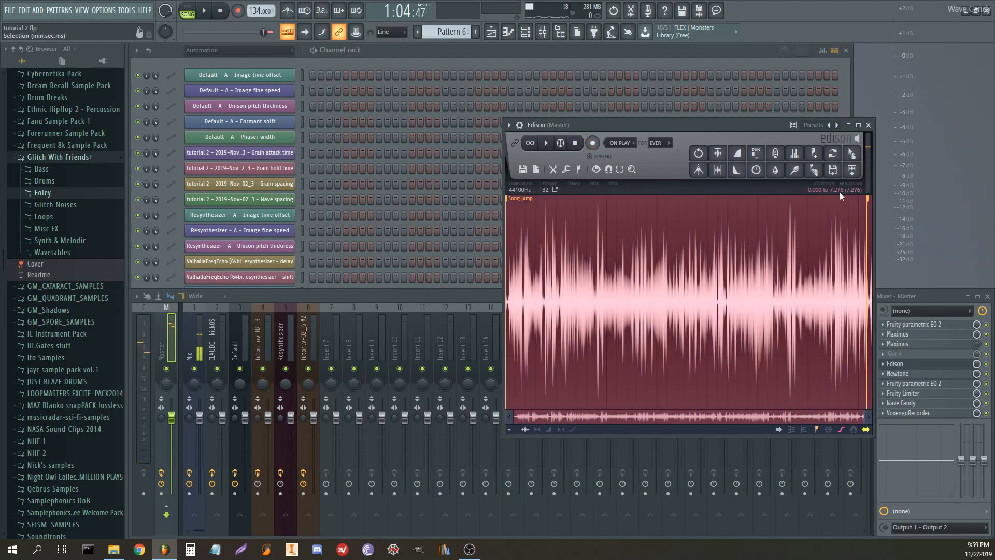
- Trim the excess tail off the end of the Edison recording and return to the selected section in the playlist
left_click(865, 201)
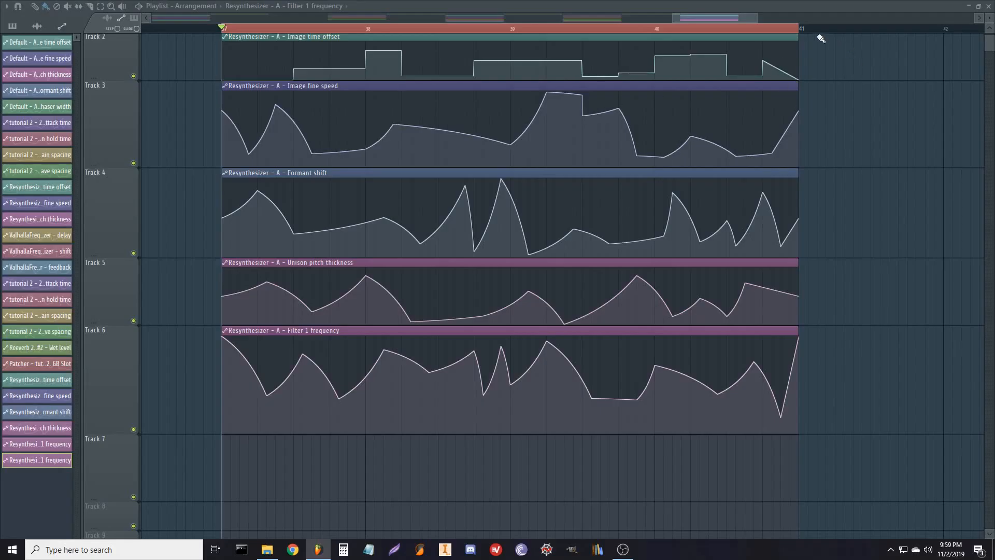
scroll(817, 30, "down", 2)
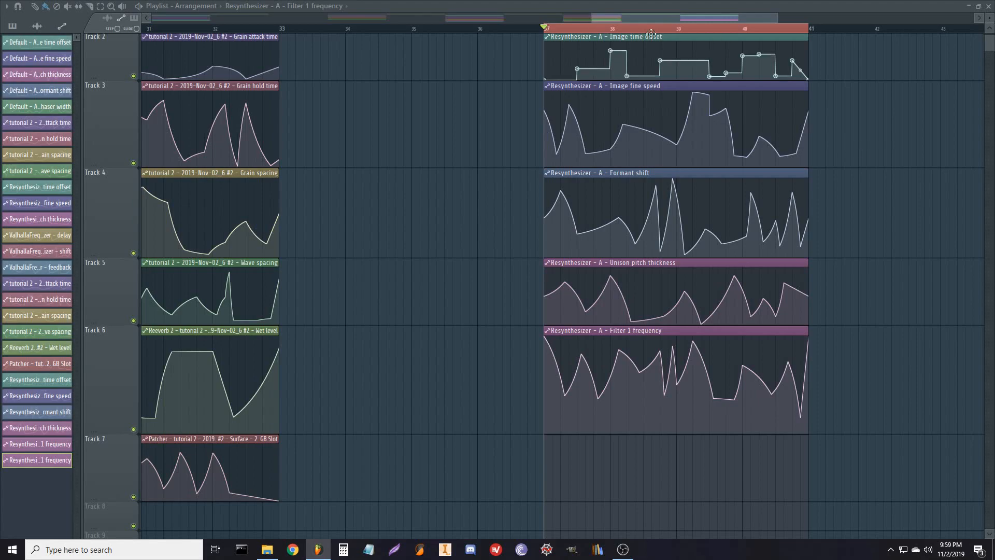
scroll(695, 174, "up", 1)
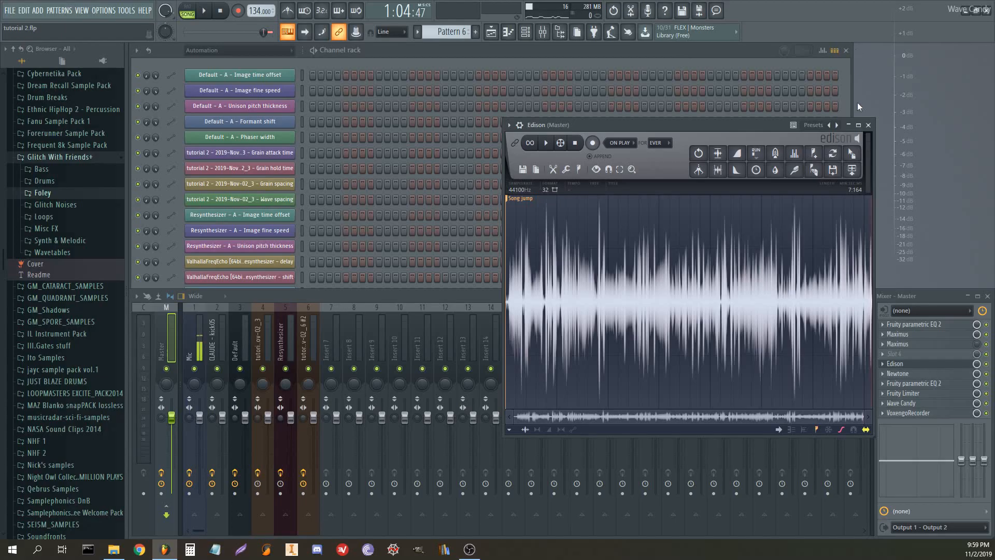
- Add a Fruity Granulizer channel to the Fuckery group and load the Edison recording into it
left_click(254, 49)
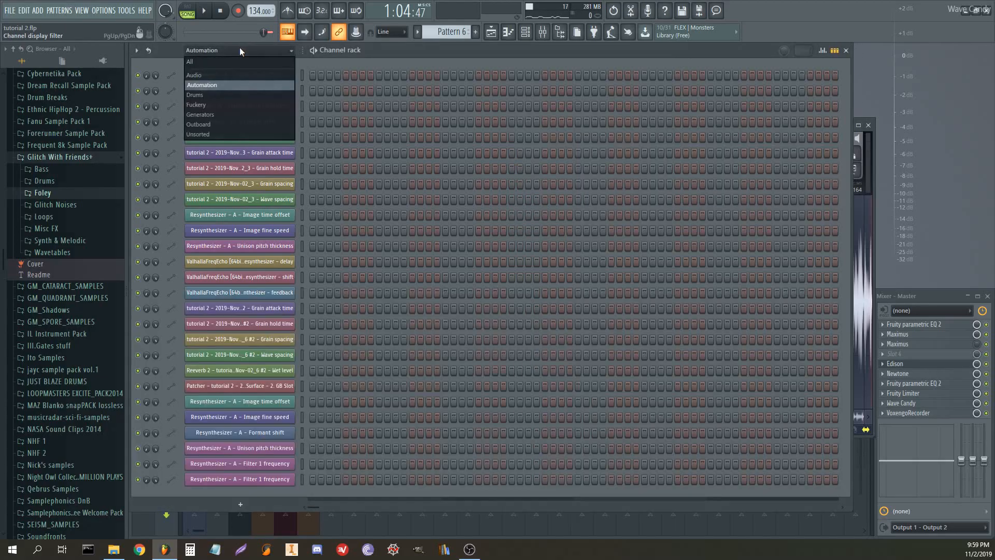
left_click(217, 105)
left_click(243, 161)
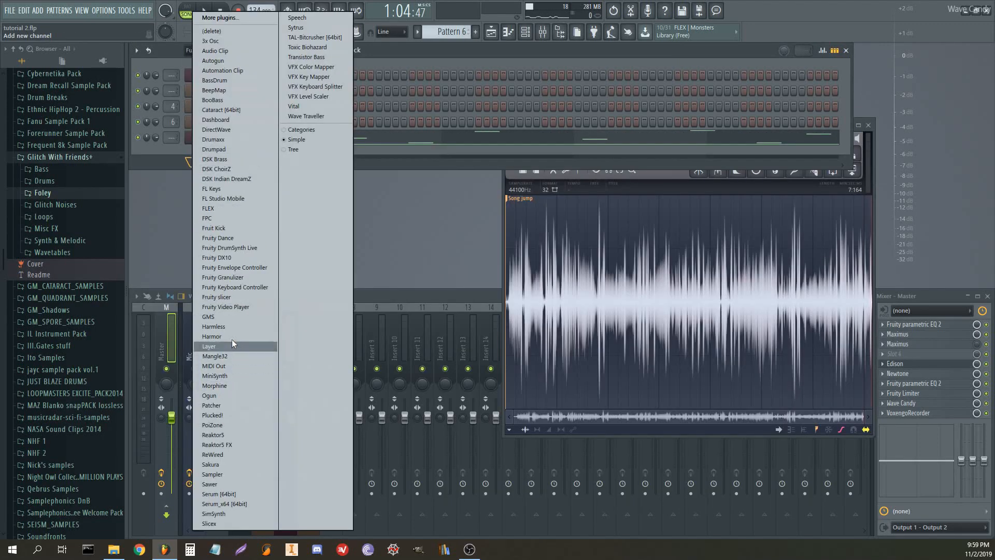
left_click(242, 276)
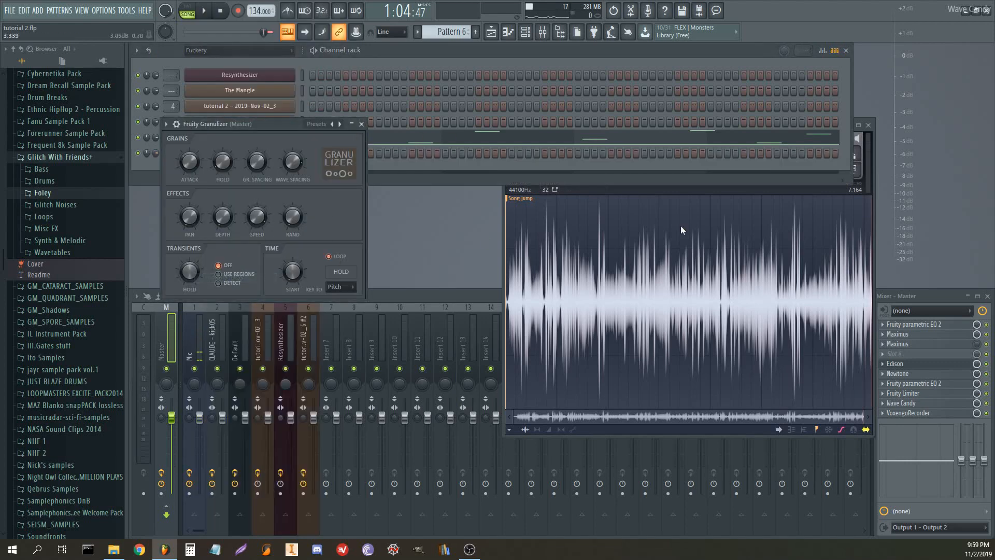
left_click(785, 226)
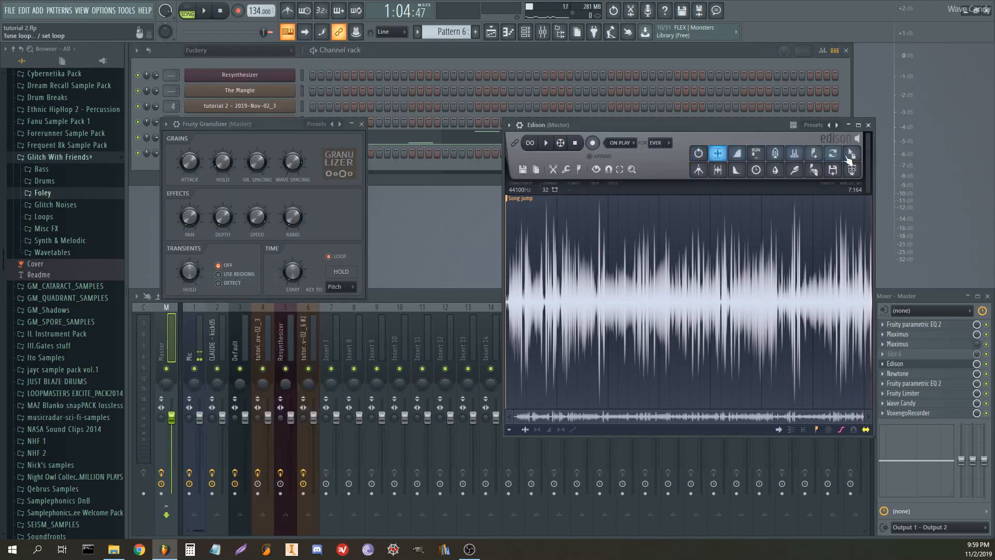
left_click_drag(851, 154, 303, 232)
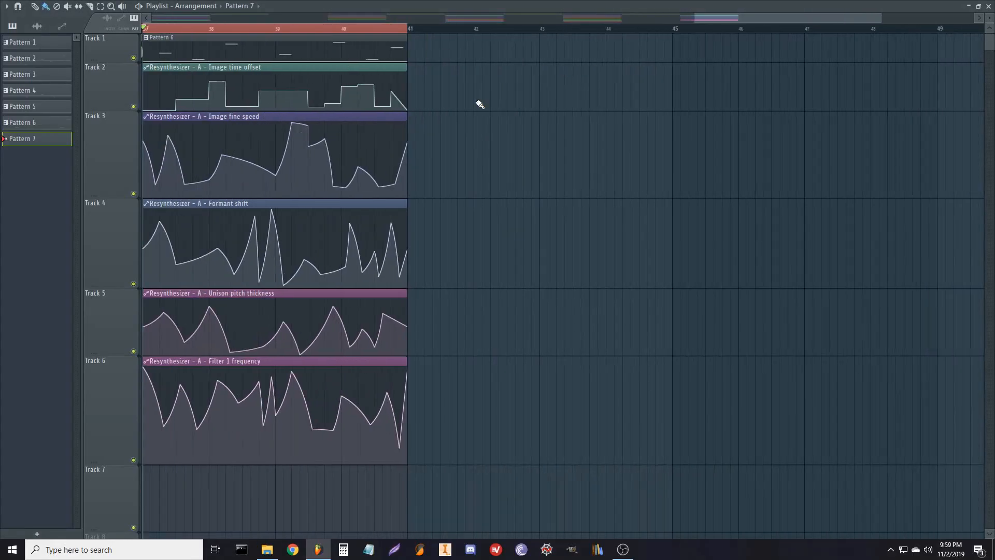
- Place Pattern 7 on Track 1 at bar 45 and set the playback selection to bars 45–49
scroll(480, 105, "right", 1)
left_click(609, 42)
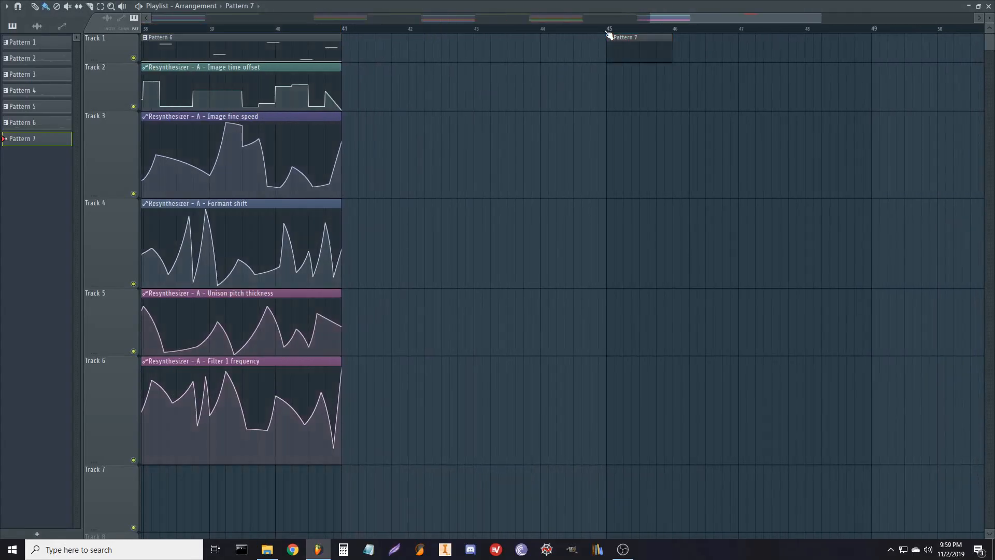
left_click_drag(608, 32, 880, 45)
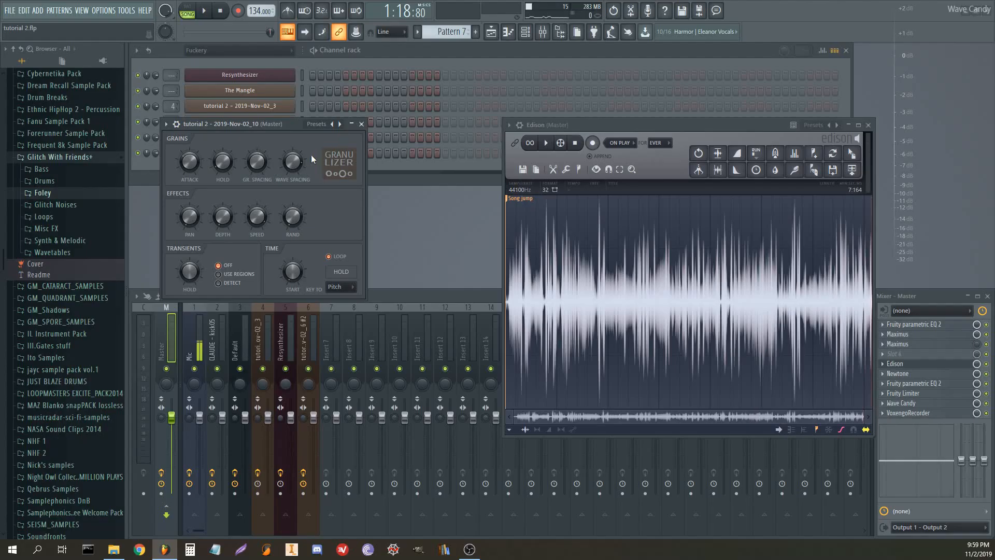
- Draw a C5 note about four bars long in the new Granulizer channel's piano roll, and close the piano roll
left_click_drag(303, 121, 301, 186)
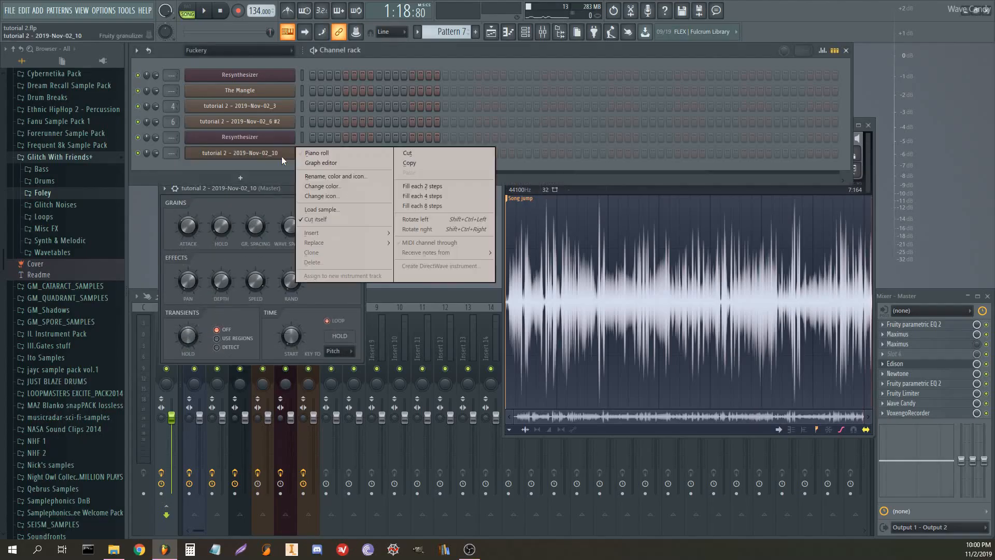
right_click(281, 156)
left_click(327, 153)
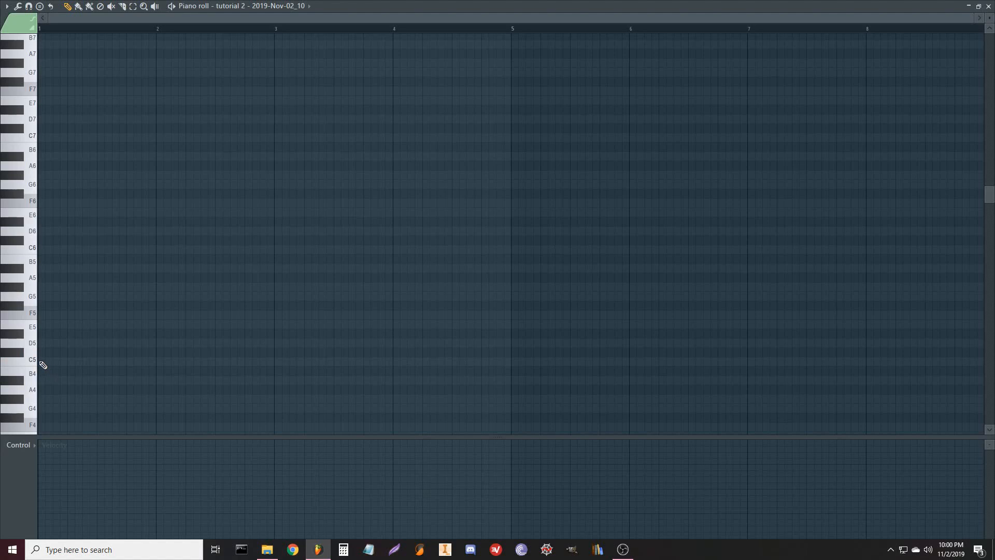
left_click_drag(79, 360, 486, 360)
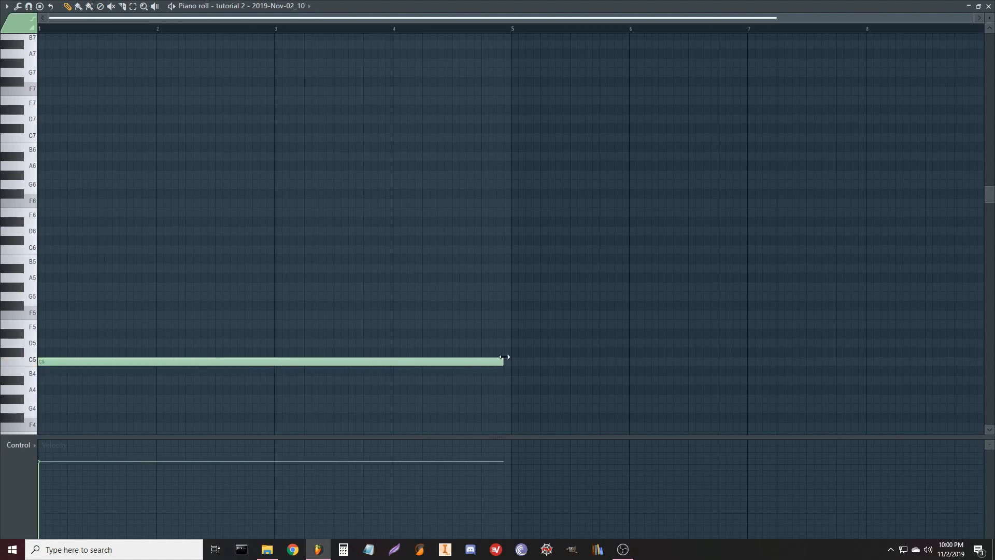
left_click(988, 6)
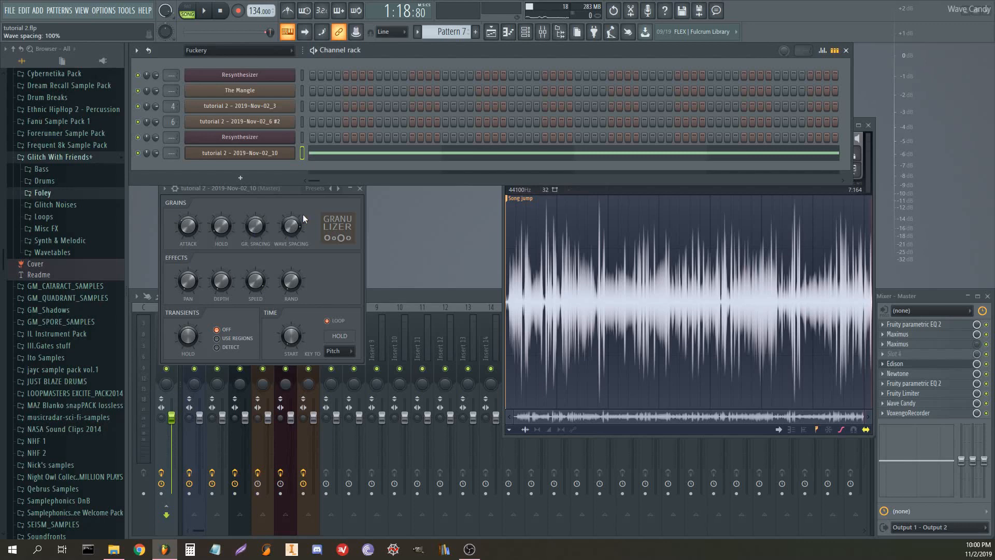
- Create automation clips for the new Granulizer's attack, hold, grain spacing and wave spacing
right_click(190, 227)
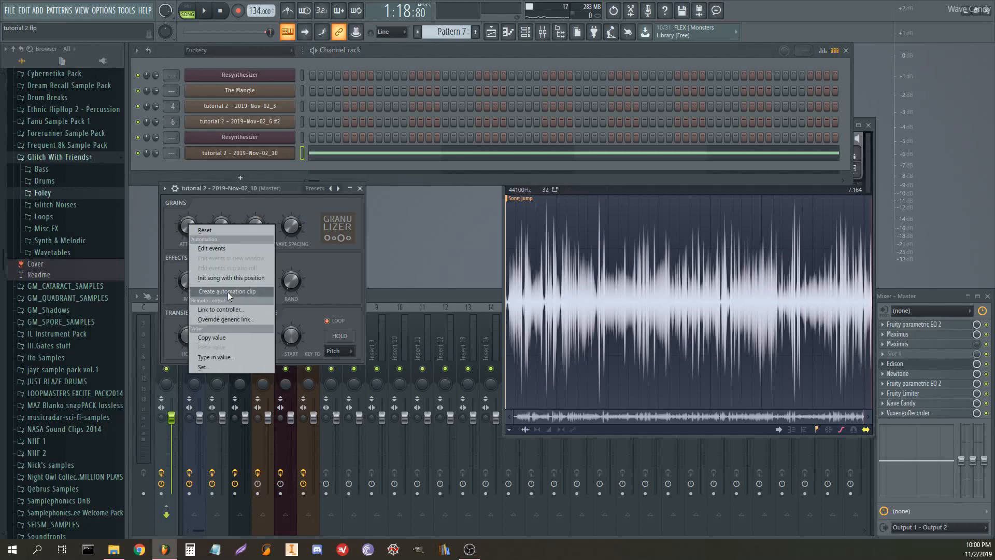
left_click(229, 291)
right_click(223, 235)
left_click(244, 302)
right_click(259, 228)
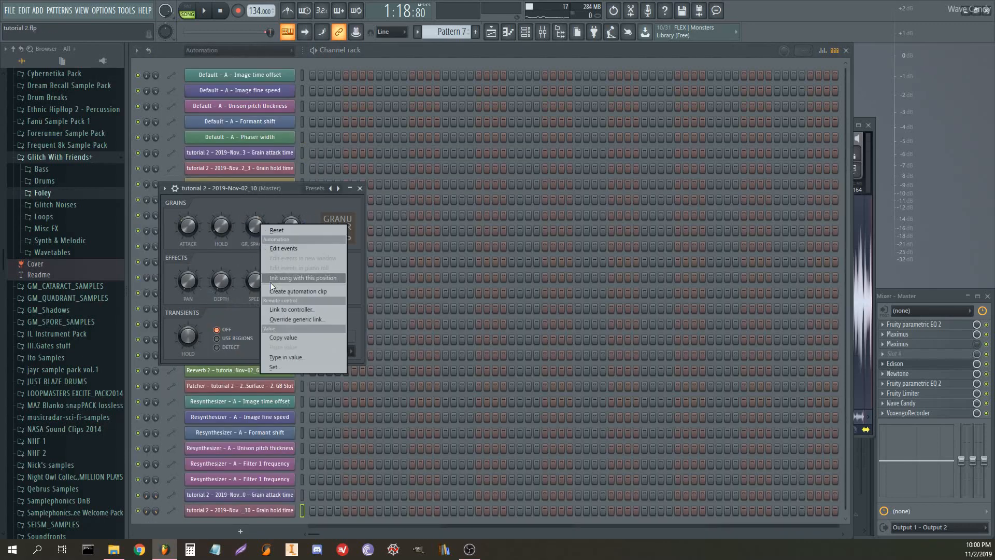
left_click(286, 291)
right_click(288, 226)
left_click(314, 294)
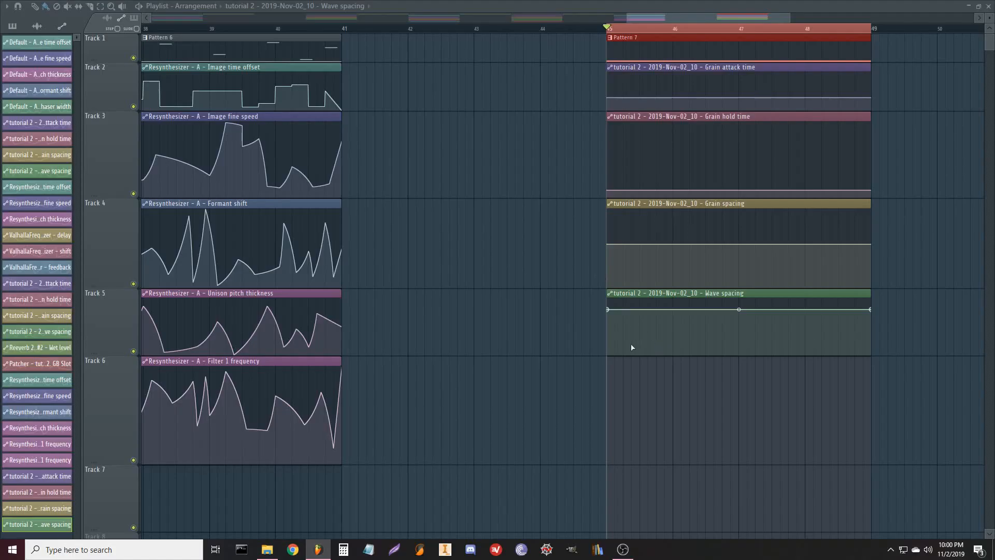
- Shape the new Wave spacing automation with an early dip and peak followed by smaller bumps, ending in a rise
right_click(632, 345)
right_click(656, 316)
right_click(682, 343)
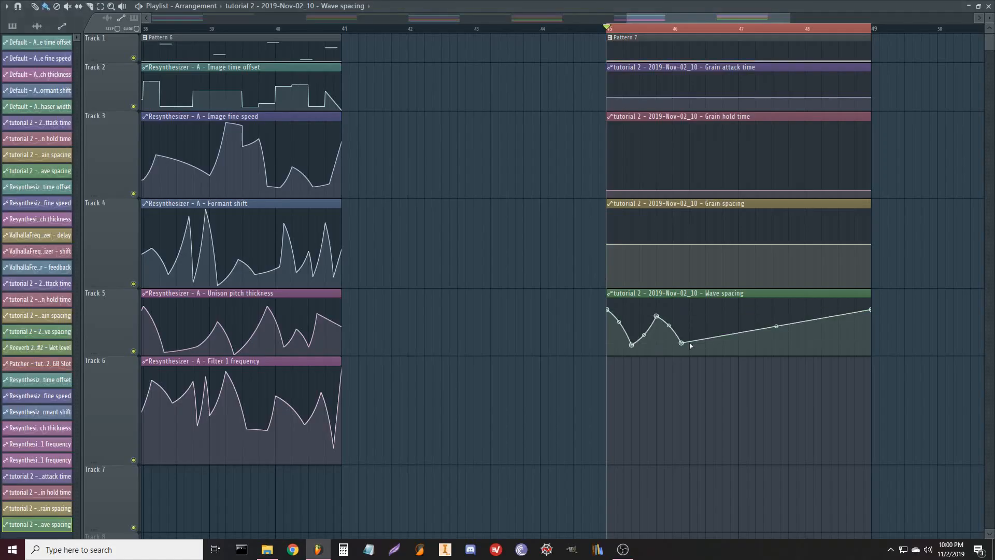
right_click(780, 346)
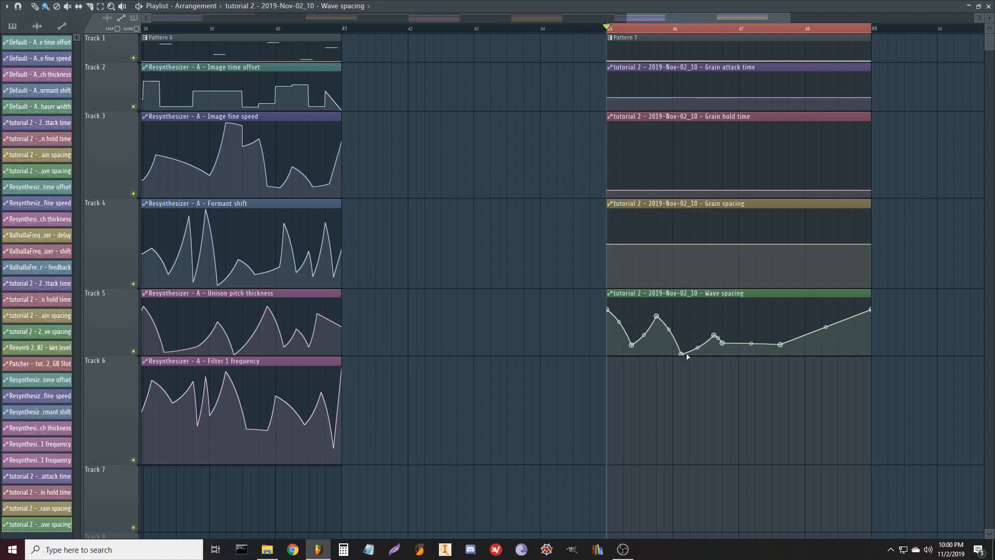
left_click_drag(780, 347, 812, 358)
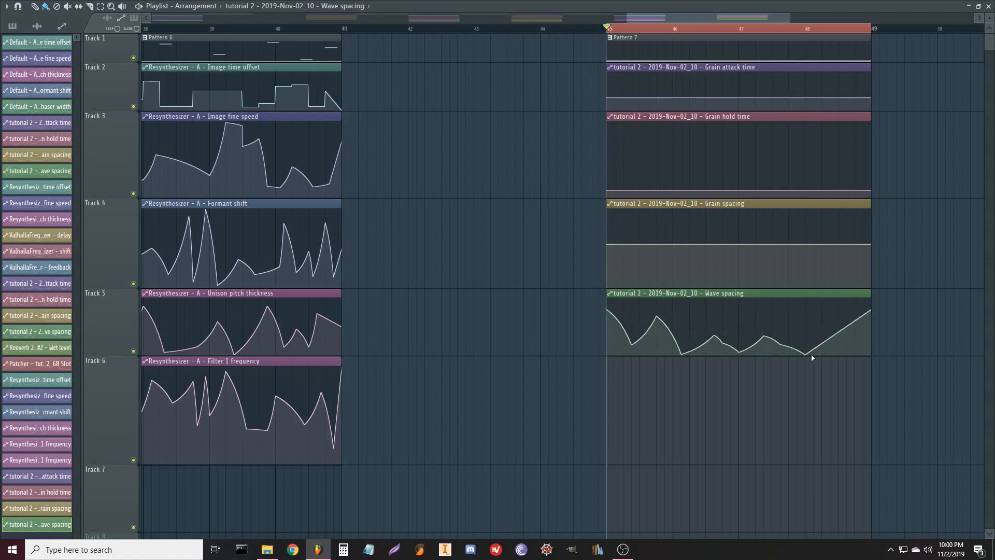
- Shape the Grain spacing and Grain hold time automation clips from bar 45 with varied peaks and dips
right_click(632, 216)
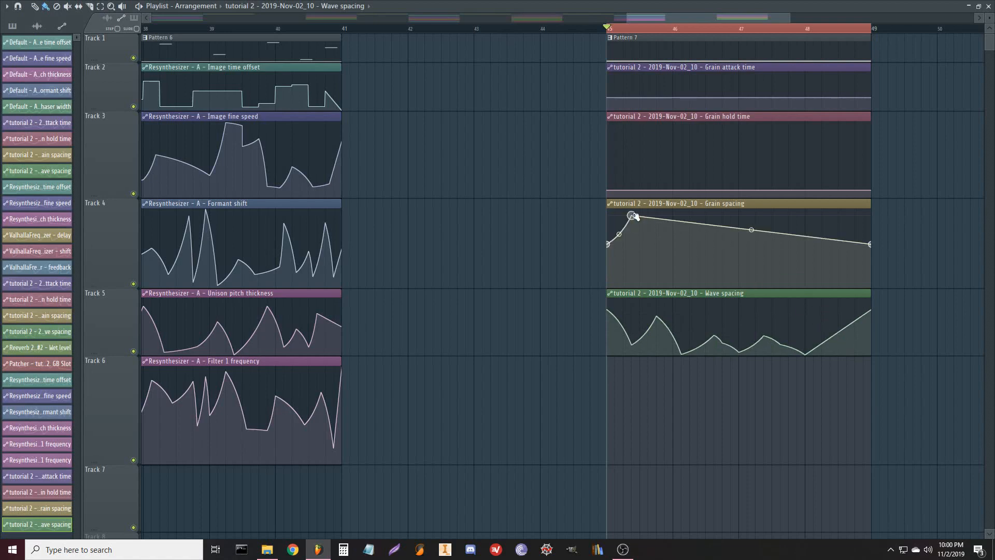
left_click_drag(718, 241, 760, 288)
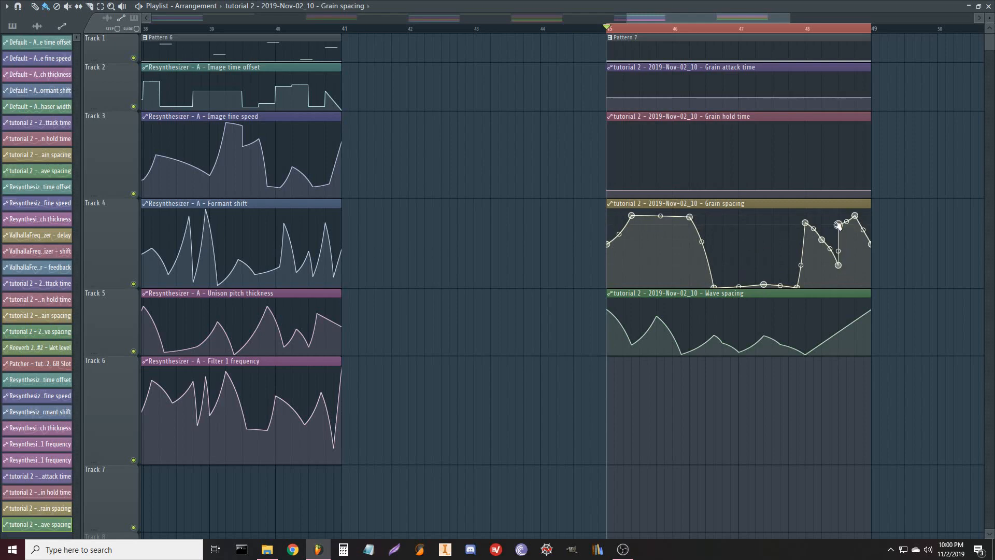
right_click(623, 153)
right_click(640, 185)
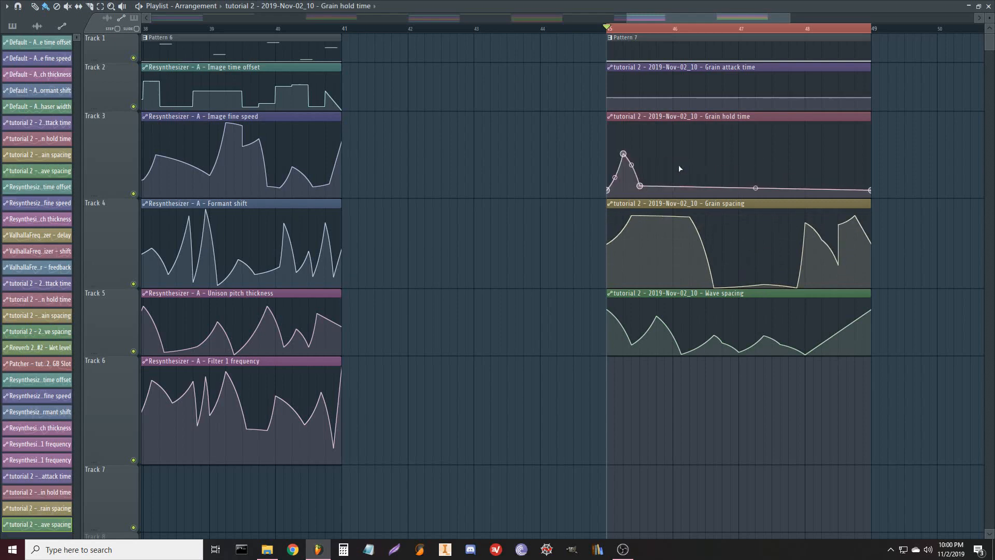
right_click(730, 139)
right_click(739, 183)
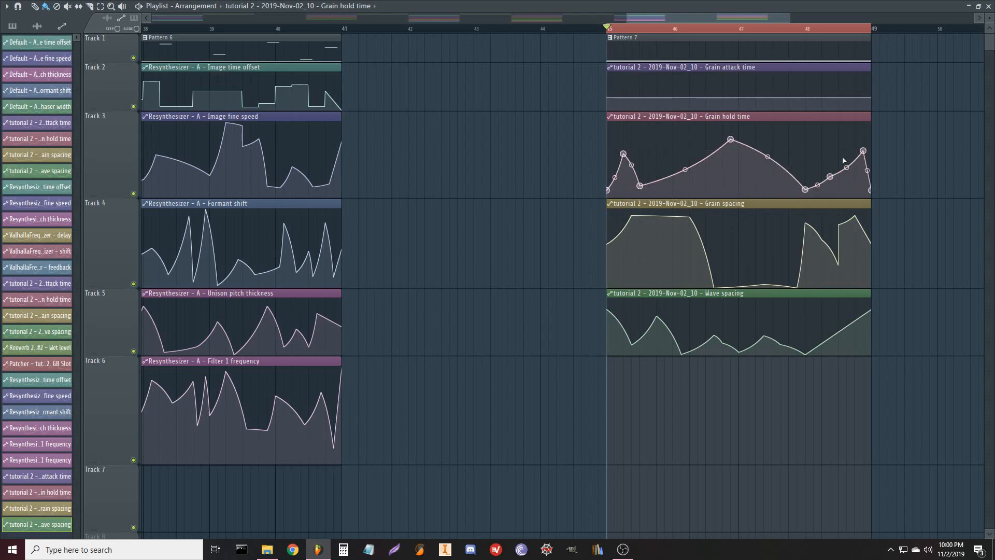
- Shape the Grain attack time automation with a peak near bar 46 and smaller bumps, and audition the section
right_click(673, 81)
right_click(697, 109)
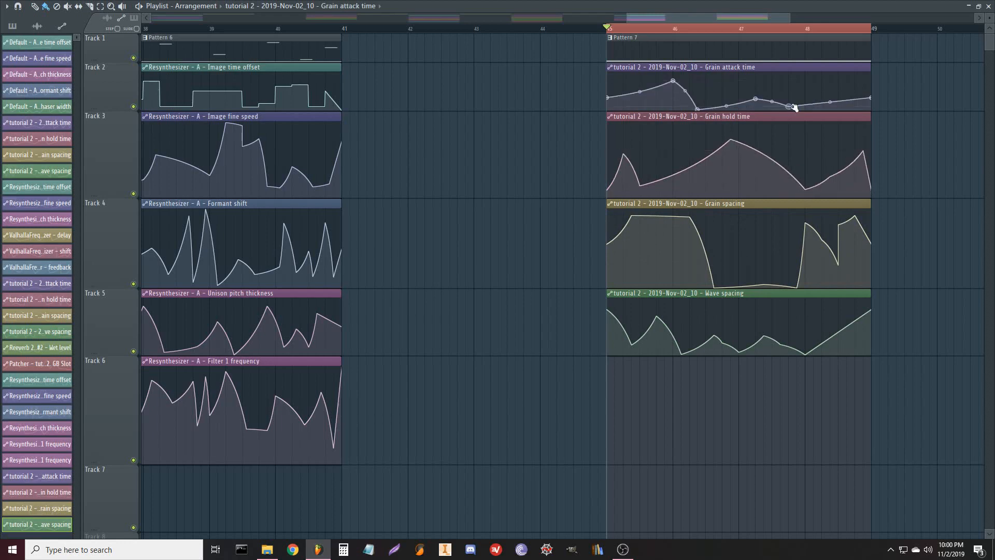
key("space")
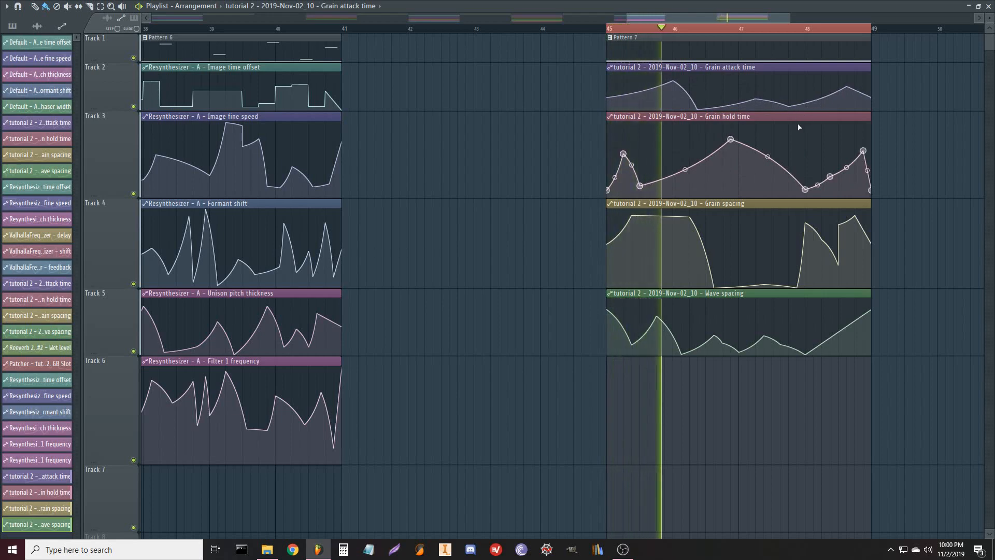
key("space")
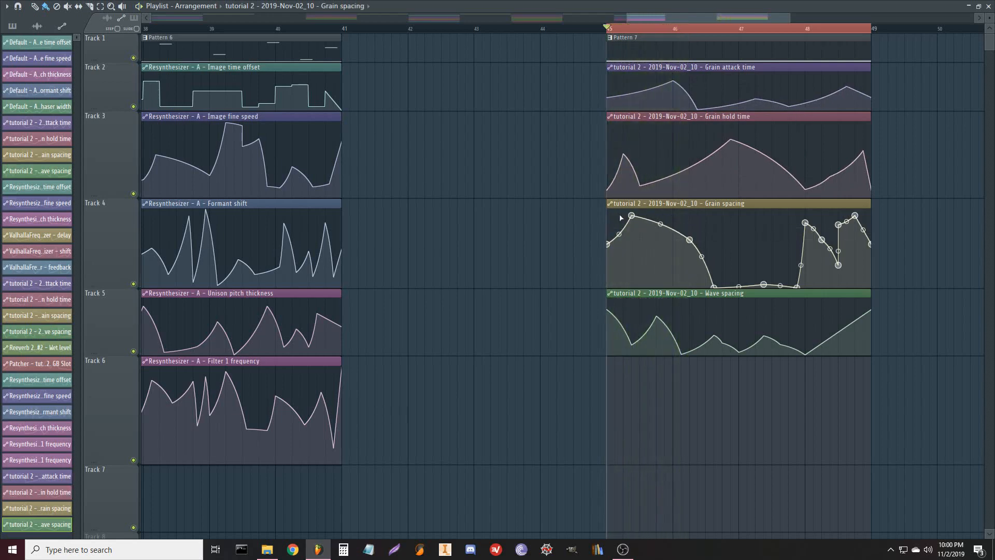
- Lower the opening peak of the Grain spacing automation and audition the section
left_click_drag(636, 222, 635, 227)
key("space")
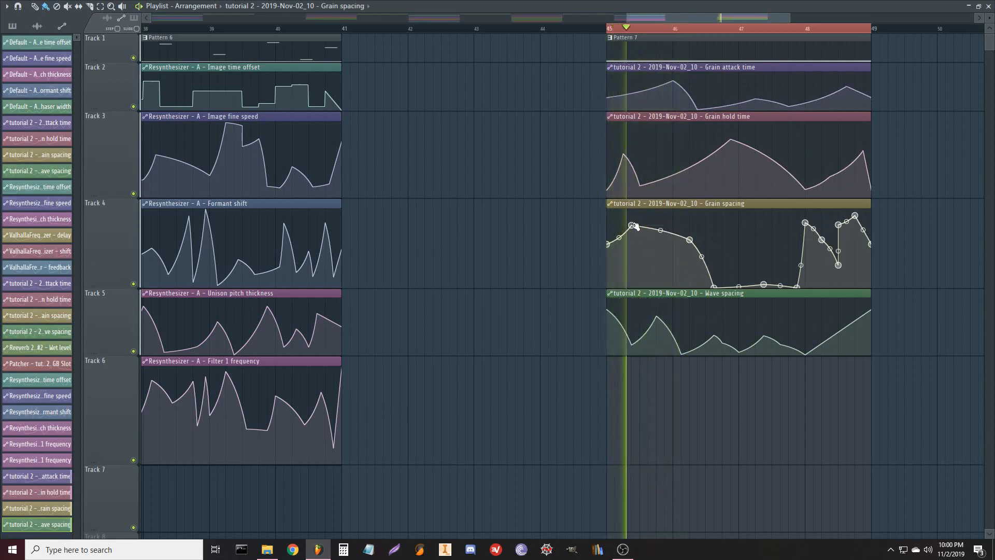
key("space")
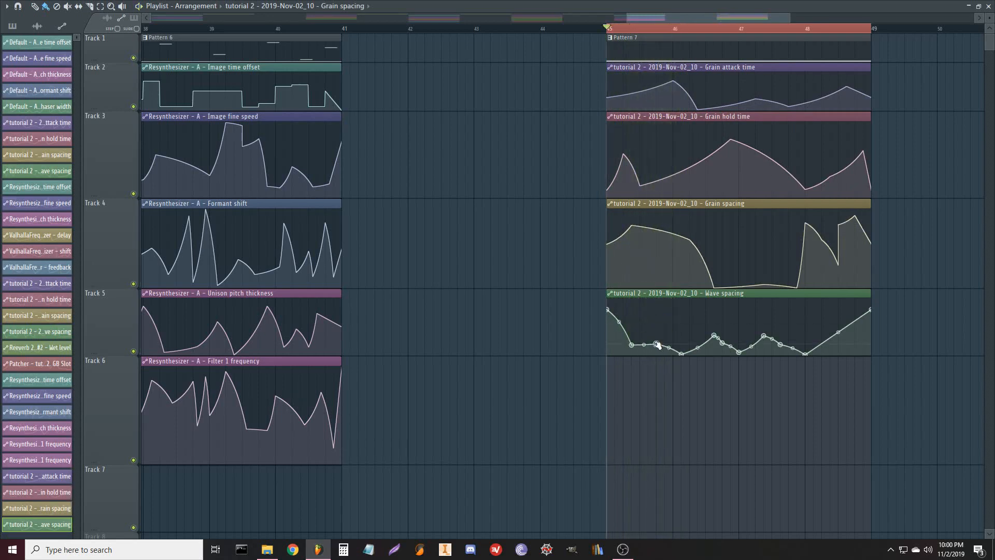
- Move the second peak of the Wave spacing automation to a high point at bar 46 and audition the section
key("space")
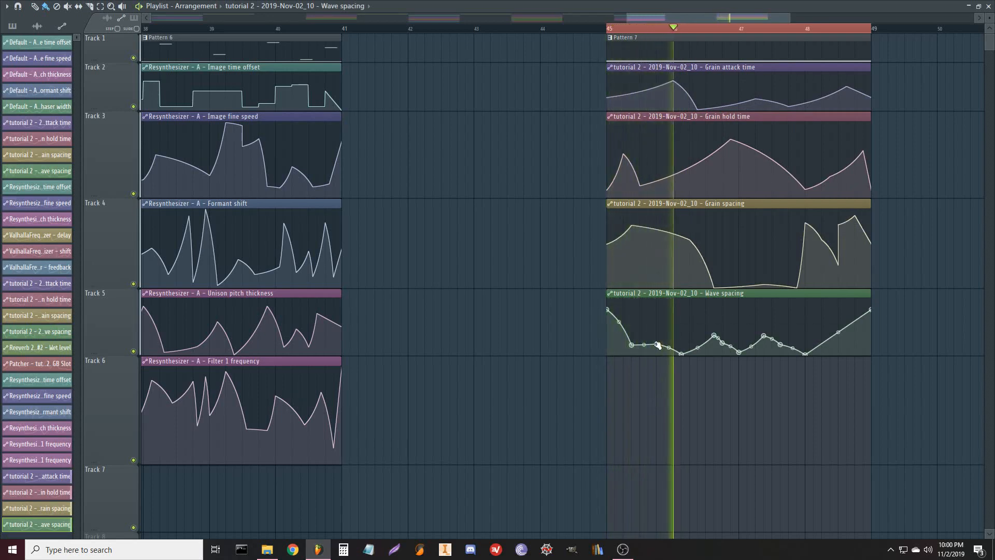
key("space")
key("space")
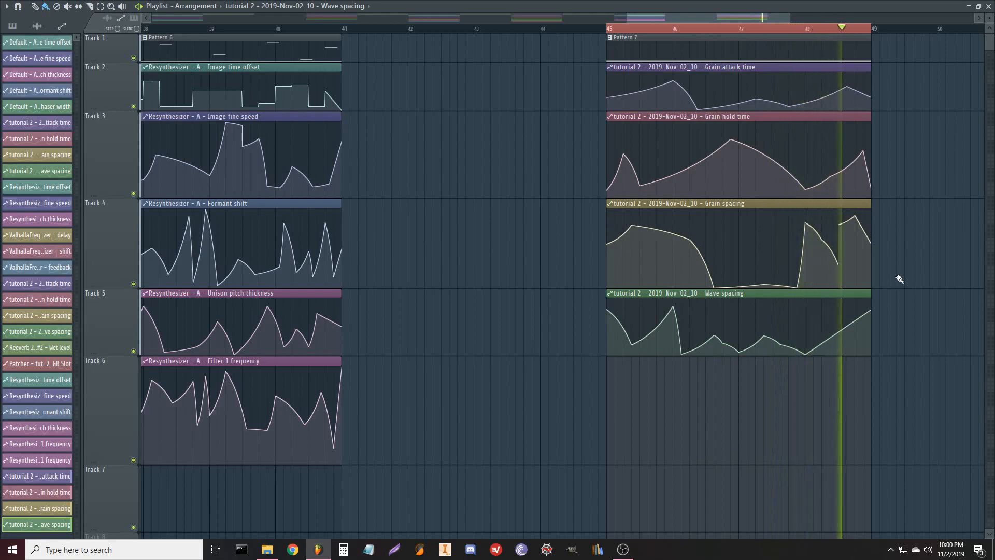
- Reshape the opening of the Wave spacing automation with a lower start and an early high point, delete the following dip, and audition the section
key("space")
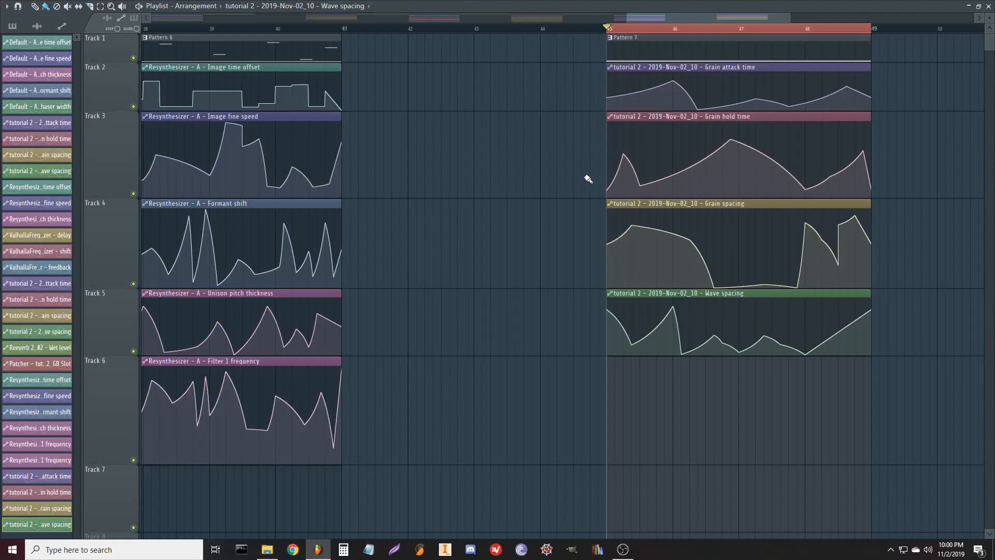
scroll(533, 188, "right", 3)
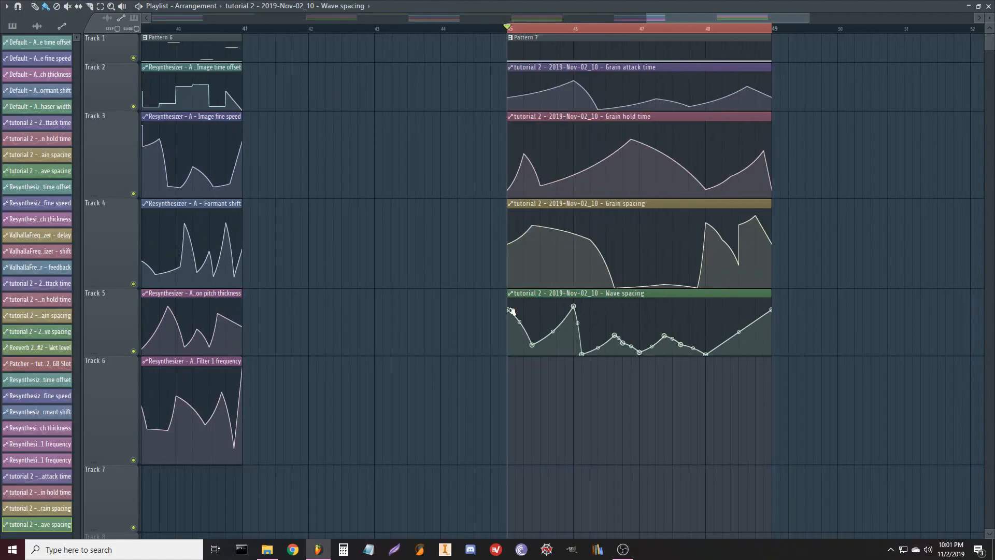
right_click(523, 314)
key("space")
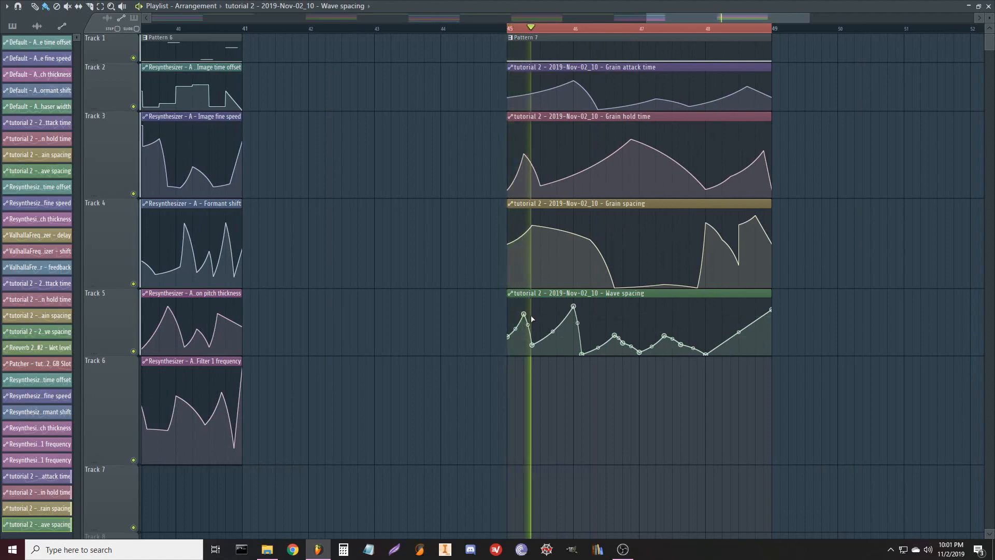
key("space")
right_click(534, 345)
left_click(546, 354)
key("space")
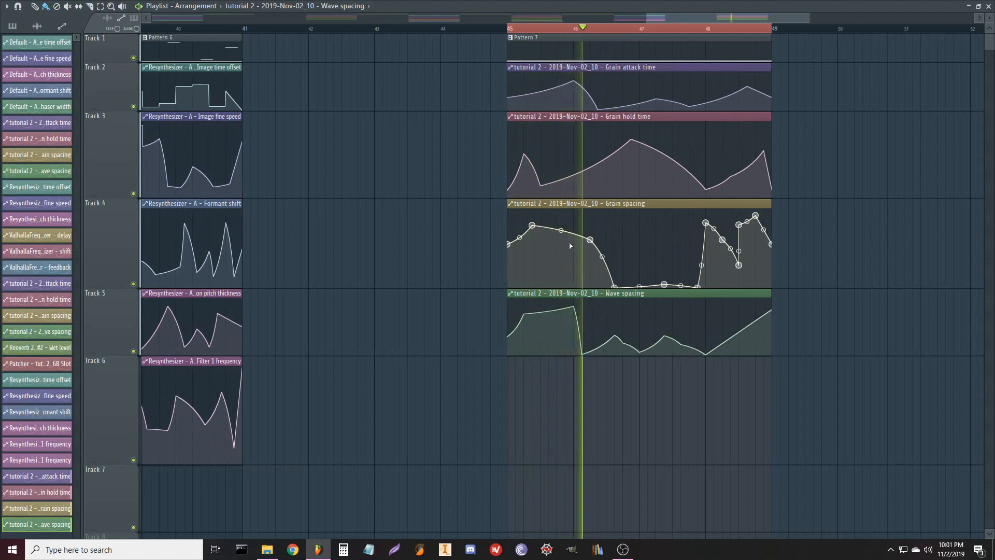
- Add an early dip and a slower fall to bar 47 in the Grain spacing automation, and raise the Wave spacing automation after bar 48
key("space")
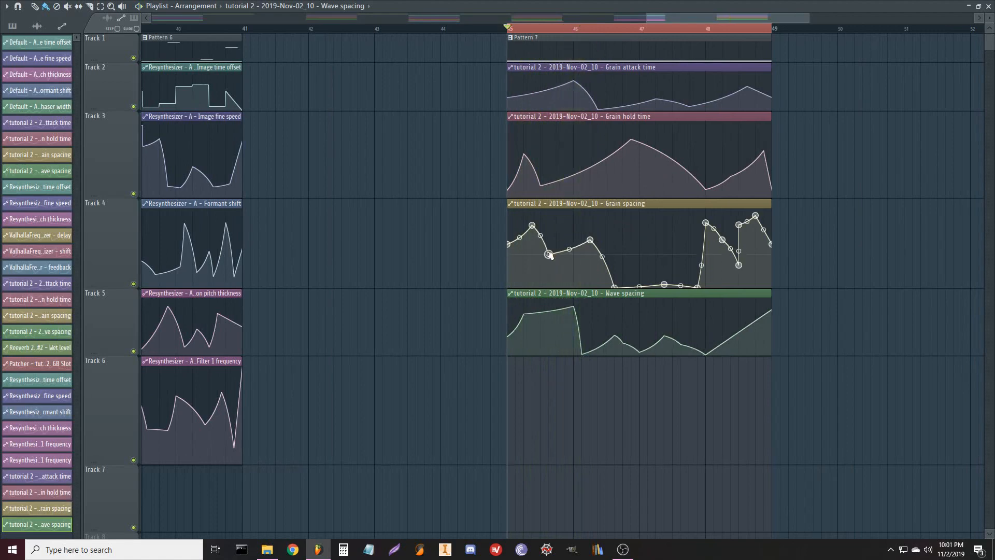
left_click(549, 255)
key("space")
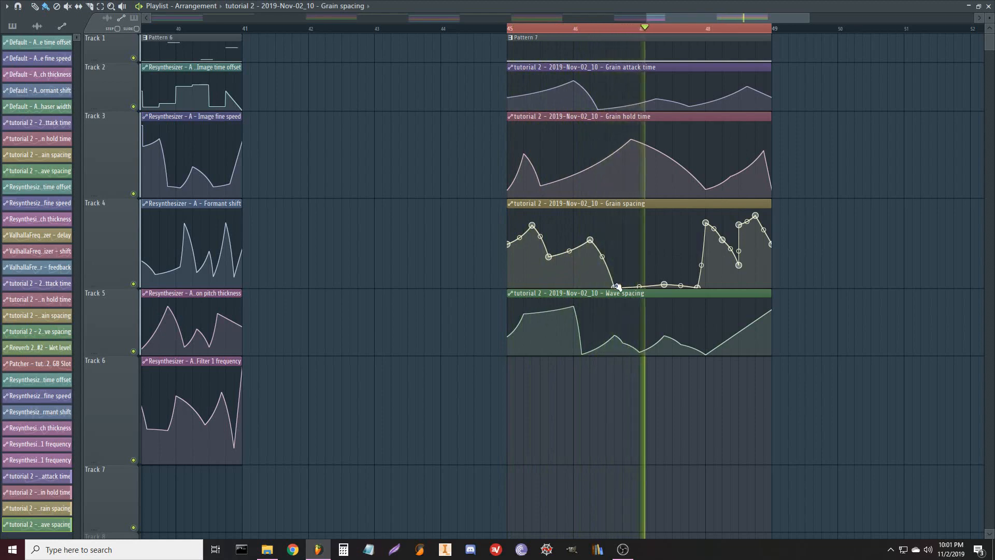
left_click_drag(617, 286, 642, 278)
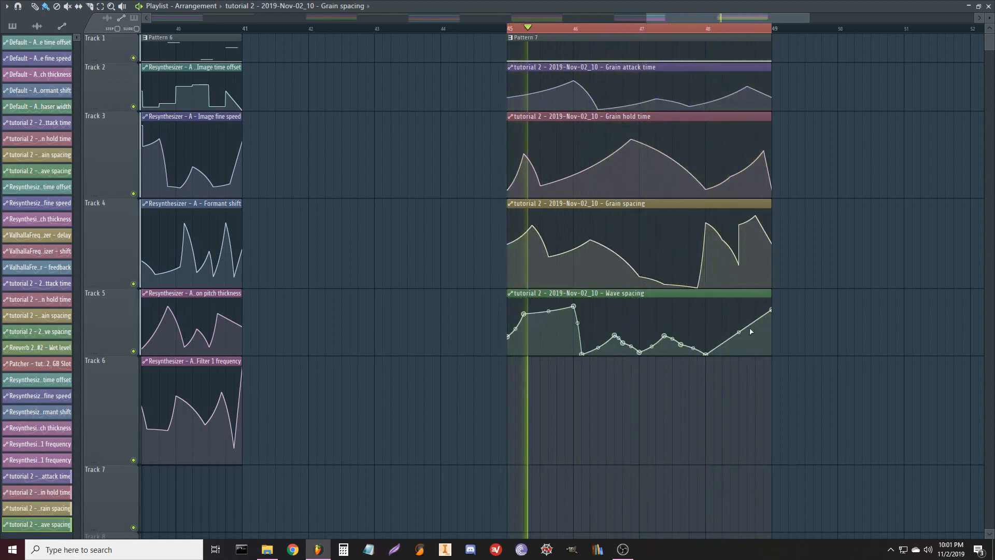
right_click(724, 304)
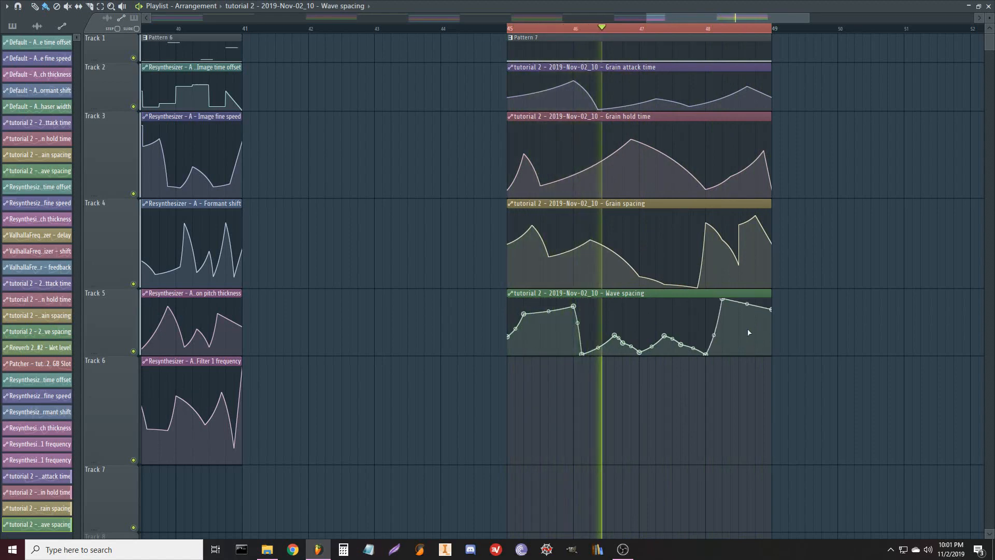
right_click(748, 313)
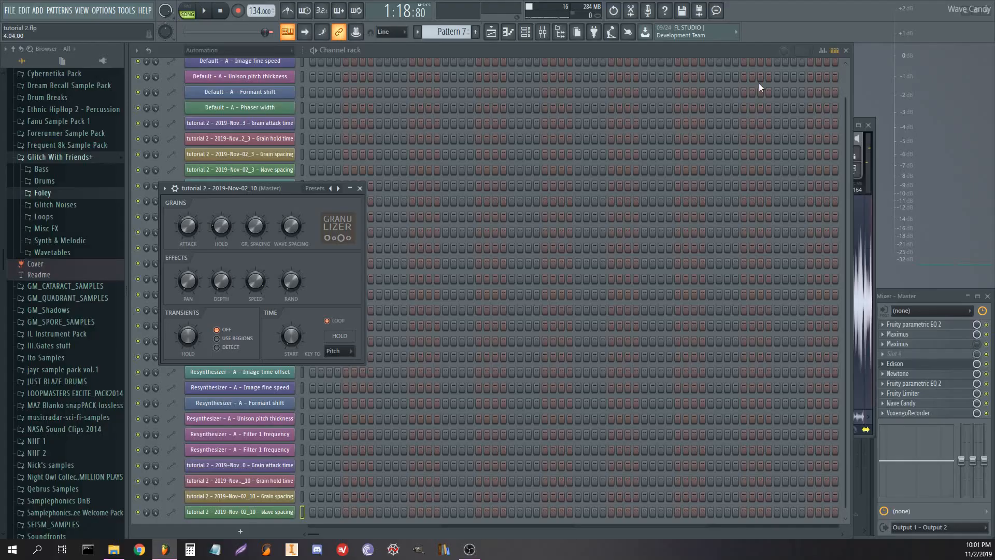
- Show the Fuckery channel group and route the tutorial 2 - 2019-Nov-02_10 channel to mixer track 7
left_click(360, 188)
left_click(241, 50)
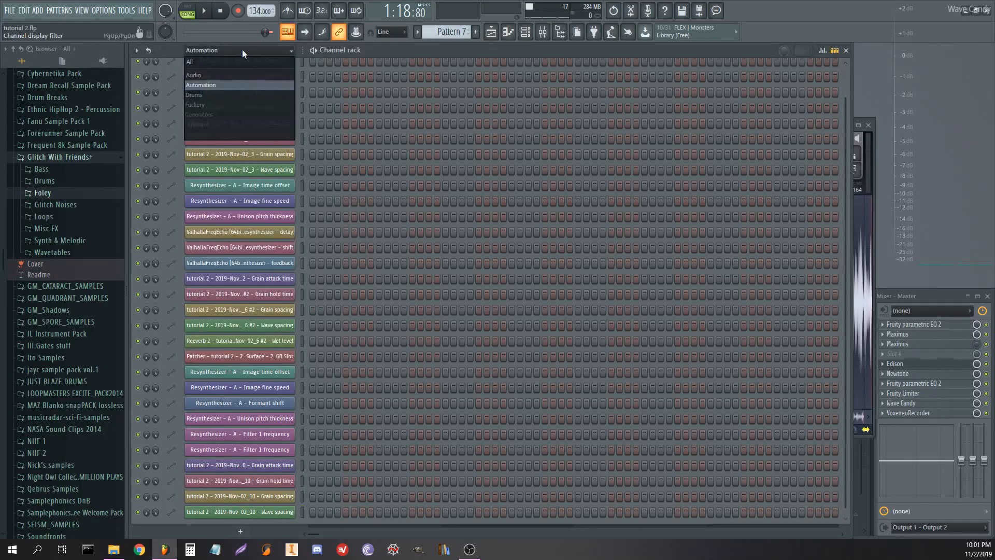
left_click(226, 101)
left_click(300, 152)
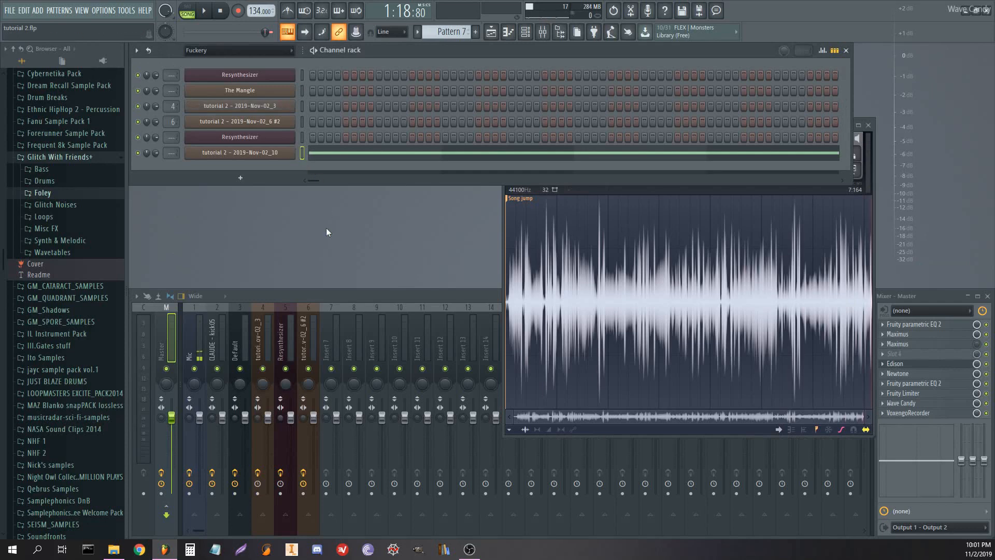
left_click(331, 346)
key("ctrl+l")
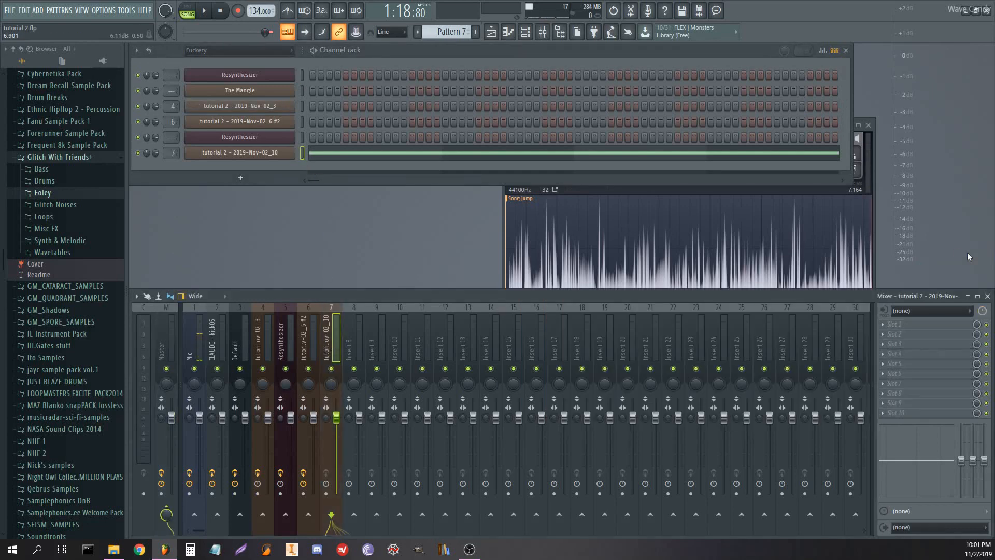
- Insert Fruity WaveShaper on mixer track 7 and bend its curve strongly upward for distortion
left_click(902, 324)
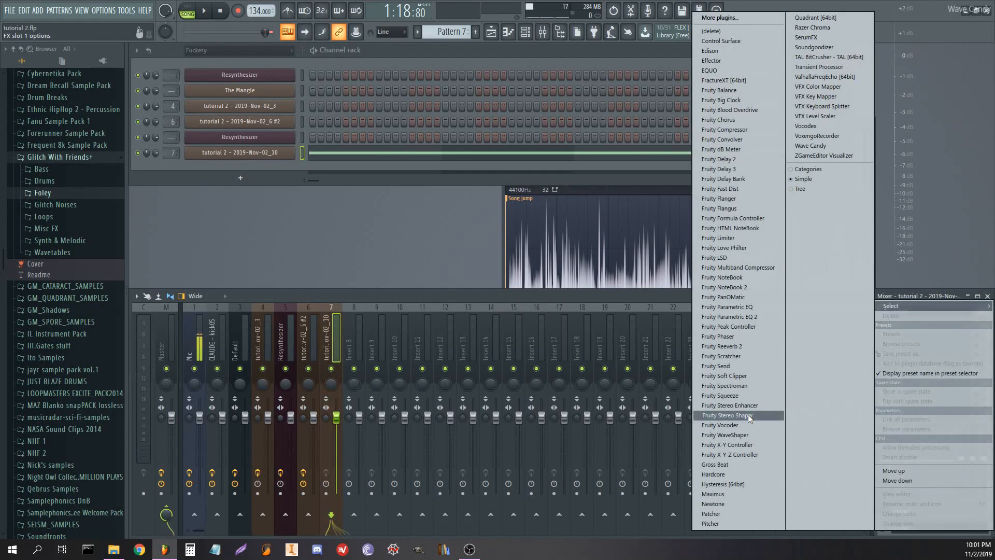
left_click(736, 435)
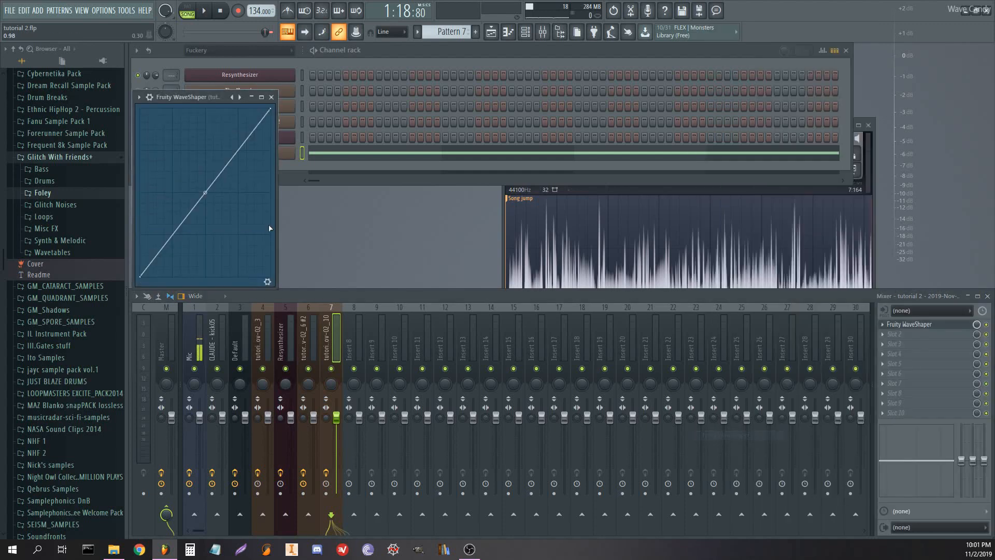
left_click_drag(204, 195, 204, 189)
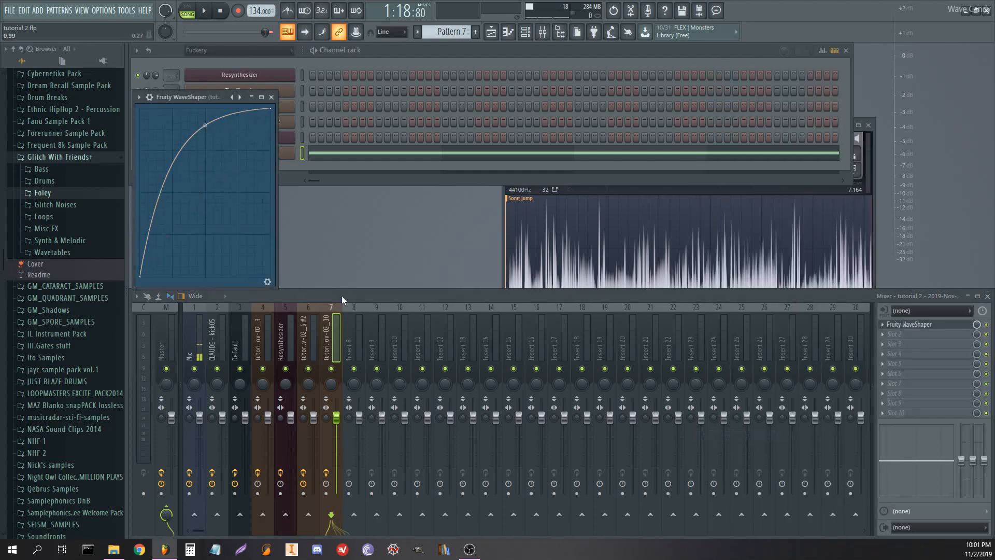
- Add Patcher after the WaveShaper on mixer track 7 and load its Gross Beat high pass preset
left_click(908, 323)
left_click(902, 334)
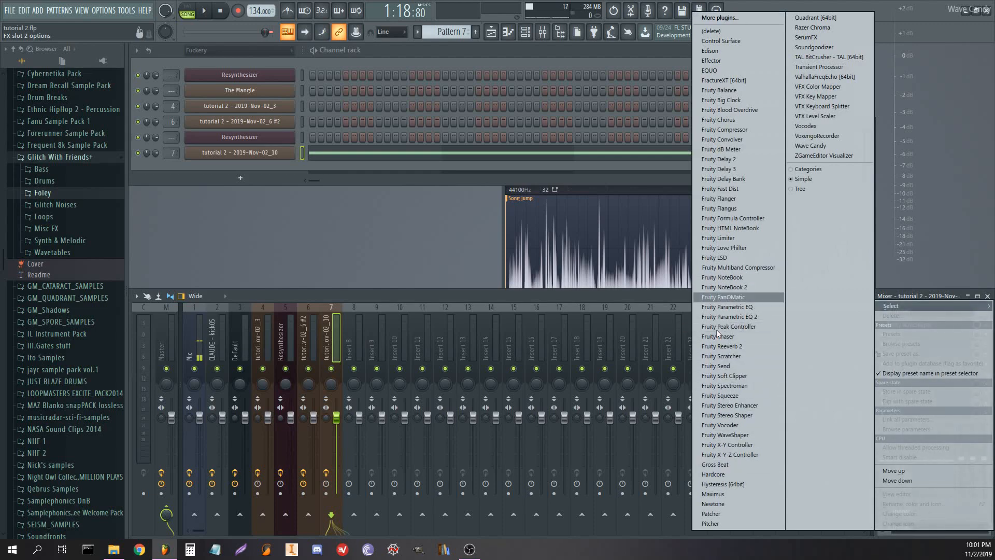
left_click(711, 513)
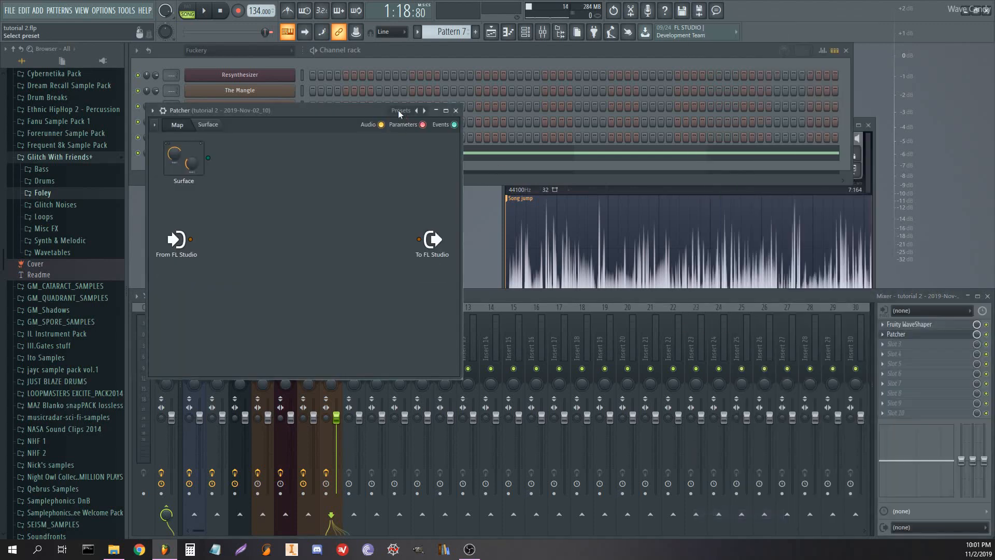
left_click(398, 111)
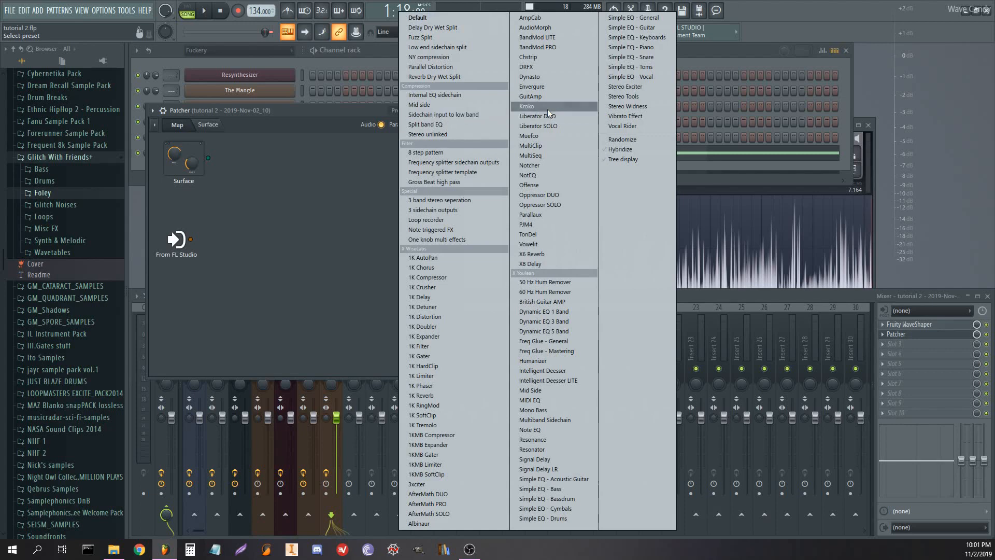
left_click(441, 182)
- Create an automation clip for Patcher's GB Slot control, shape it with alternating peaks and dips from bar 45 to 49, and audition it
right_click(242, 179)
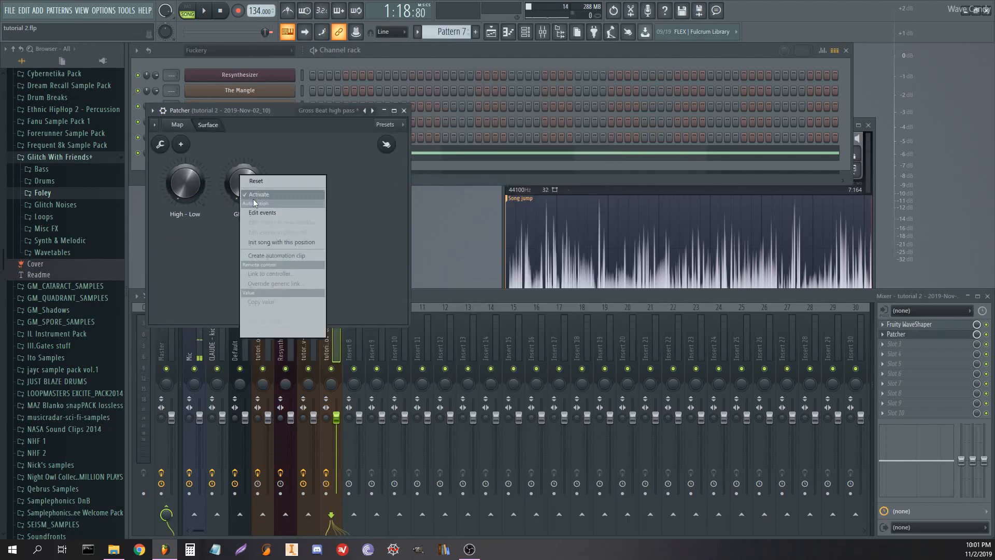
left_click(314, 255)
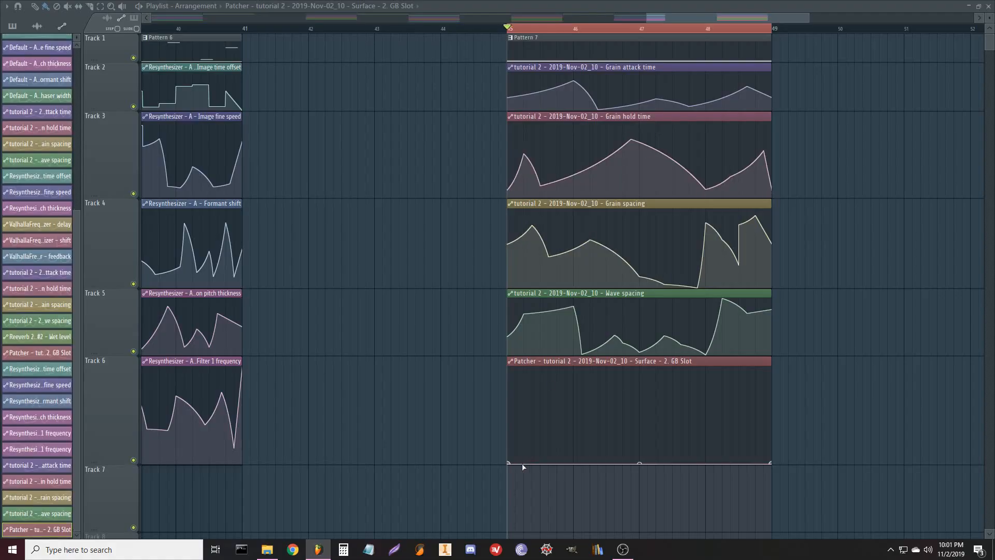
left_click(515, 381)
key("space")
left_click(589, 430)
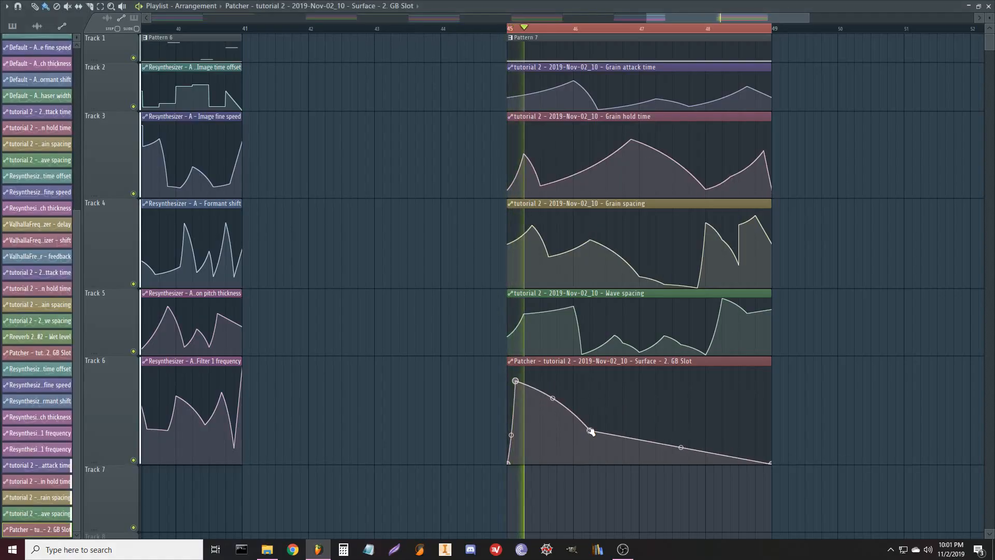
left_click(623, 400)
left_click(655, 435)
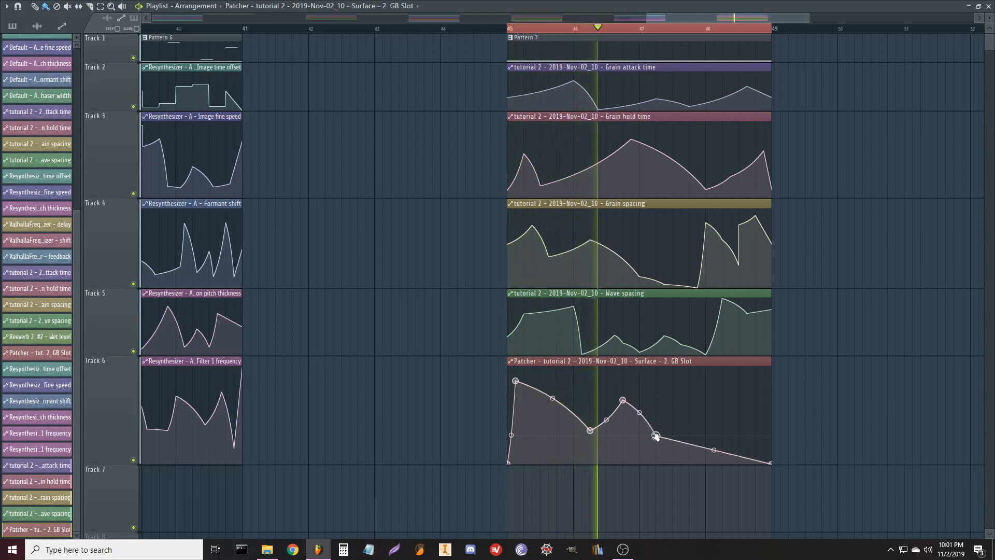
left_click(697, 390)
left_click(714, 422)
left_click(763, 383)
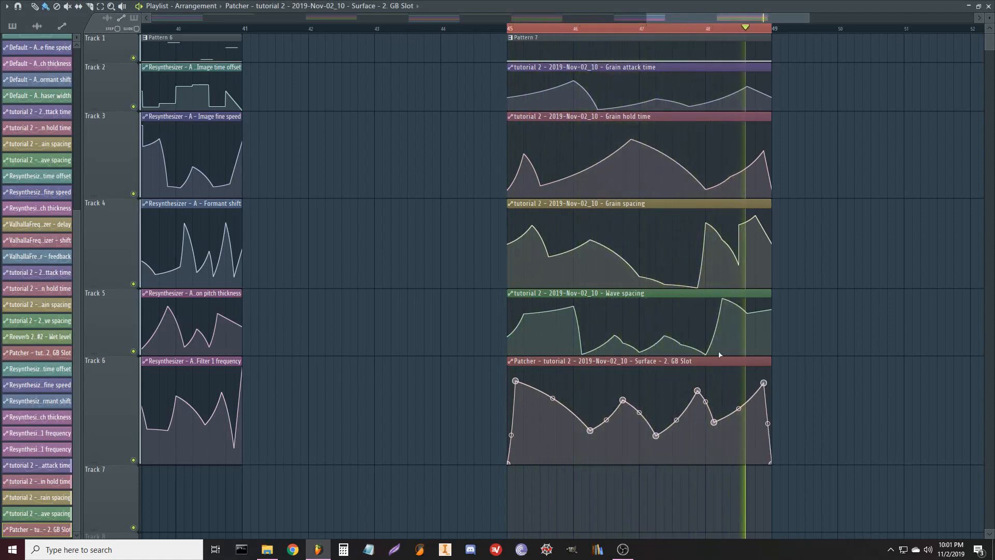
key("space")
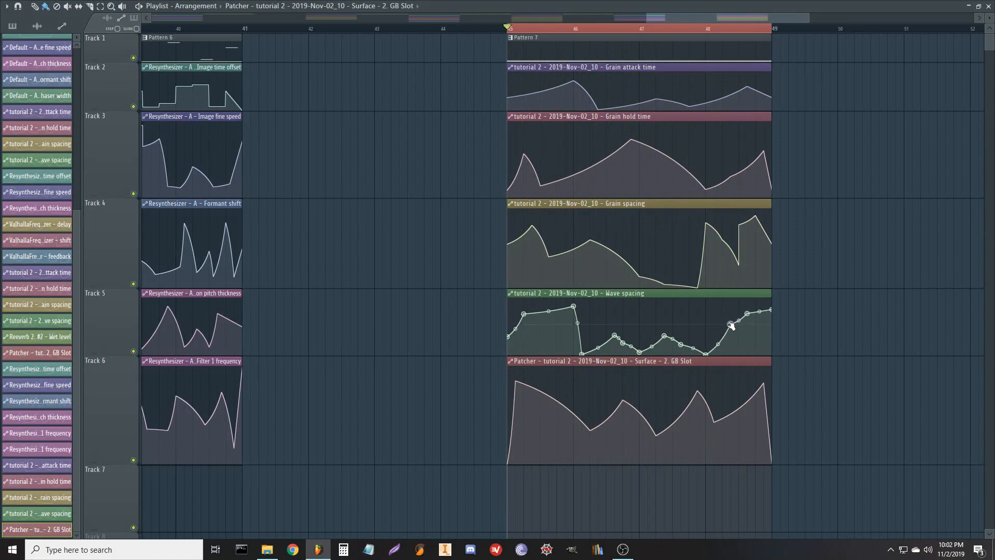
- Lower the Wave spacing point after bar 48, turn the dip at bar 47 into a modest peak, and audition the section
key("space")
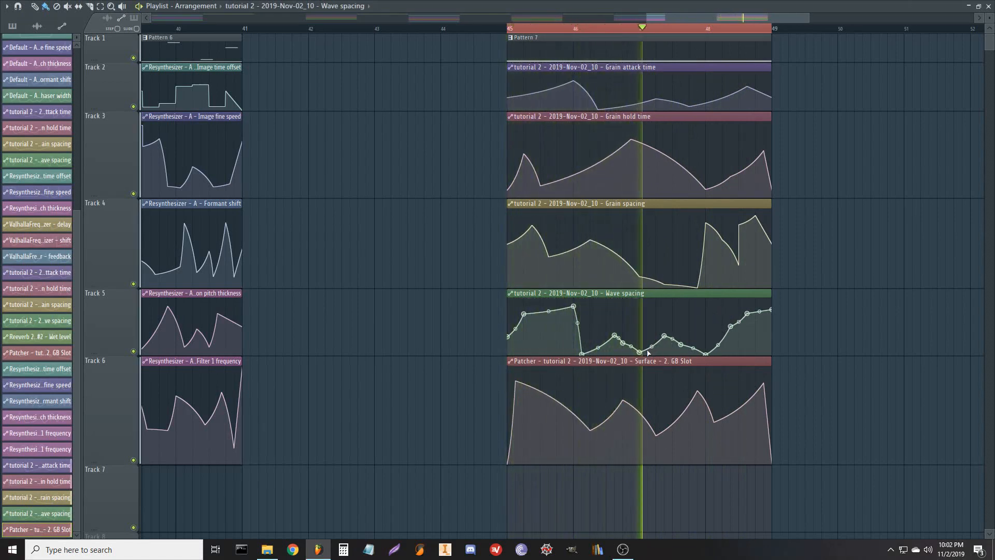
key("space")
left_click_drag(649, 312, 649, 306)
key("space")
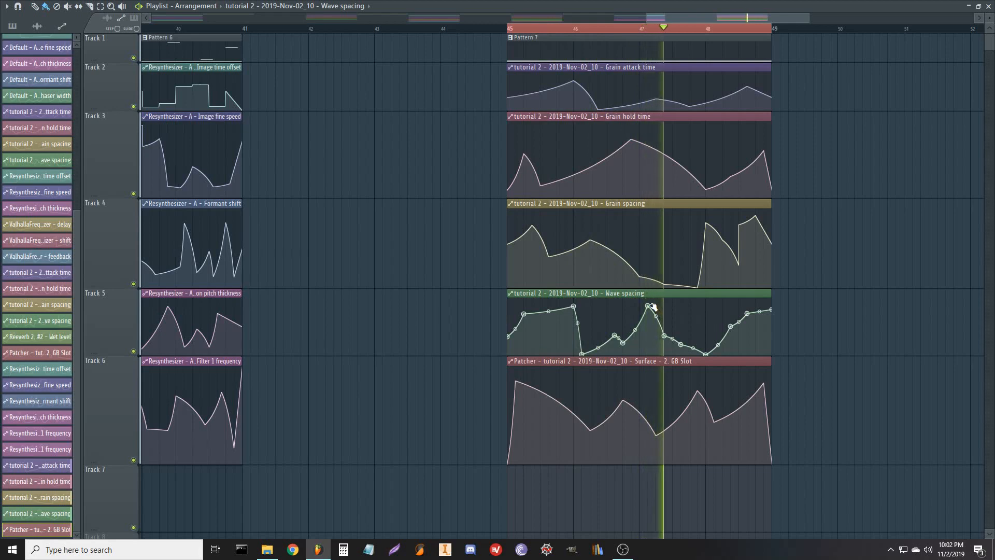
key("space")
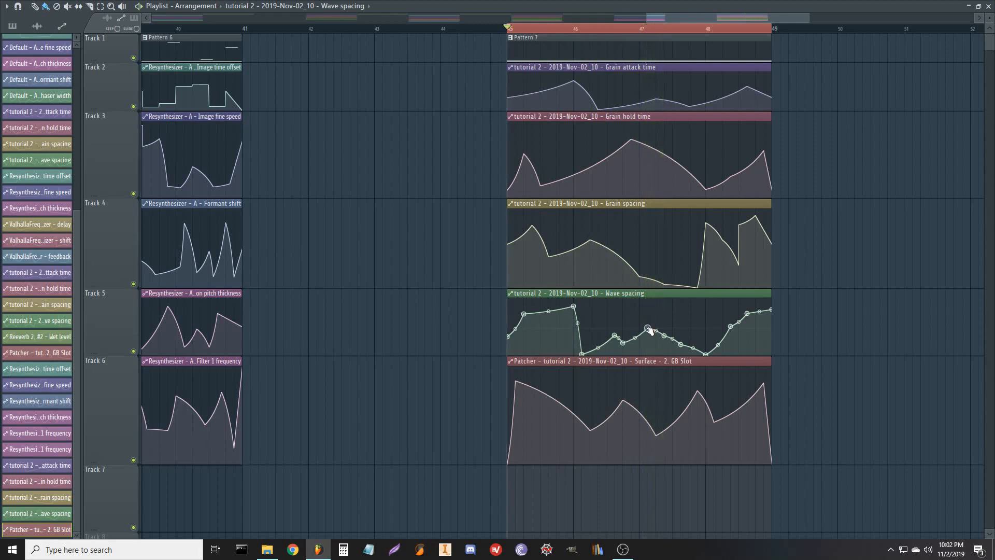
- Raise a bump in the Grain spacing automation between bars 47 and 48 and audition the section
right_click(667, 284)
left_click(680, 303)
key("space")
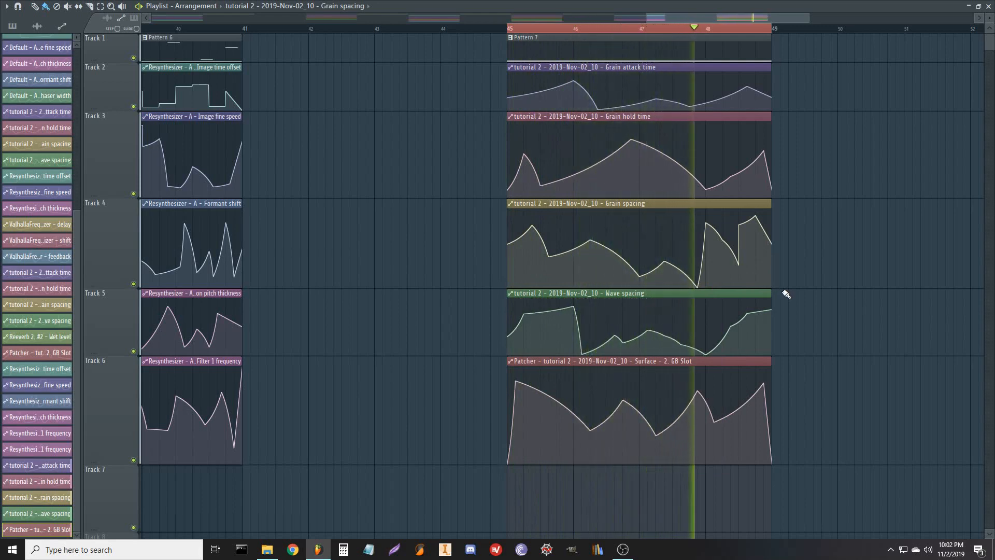
- Flatten the middle peak of the Grain hold time automation and raise the Grain attack time peak after bar 47
left_click_drag(631, 139, 639, 183)
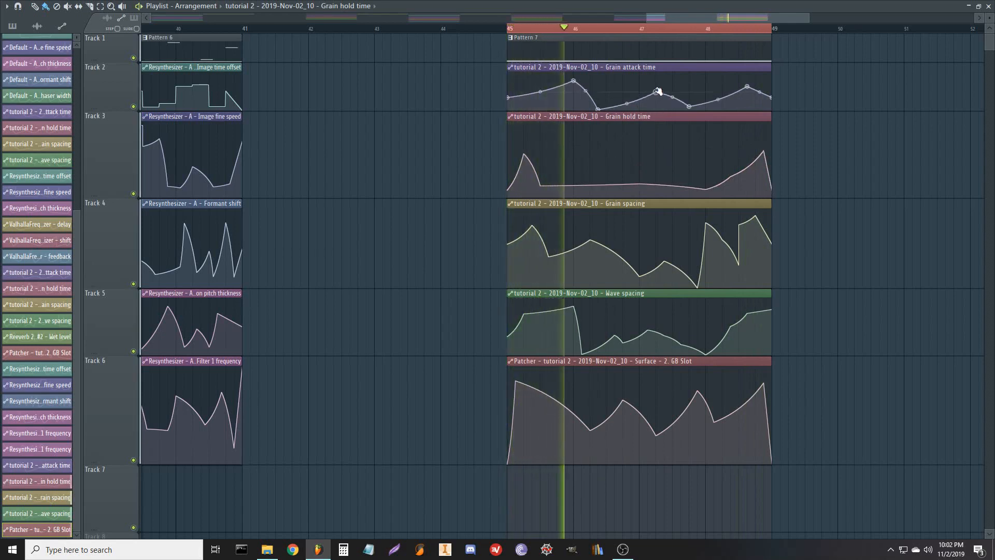
left_click_drag(658, 92, 657, 84)
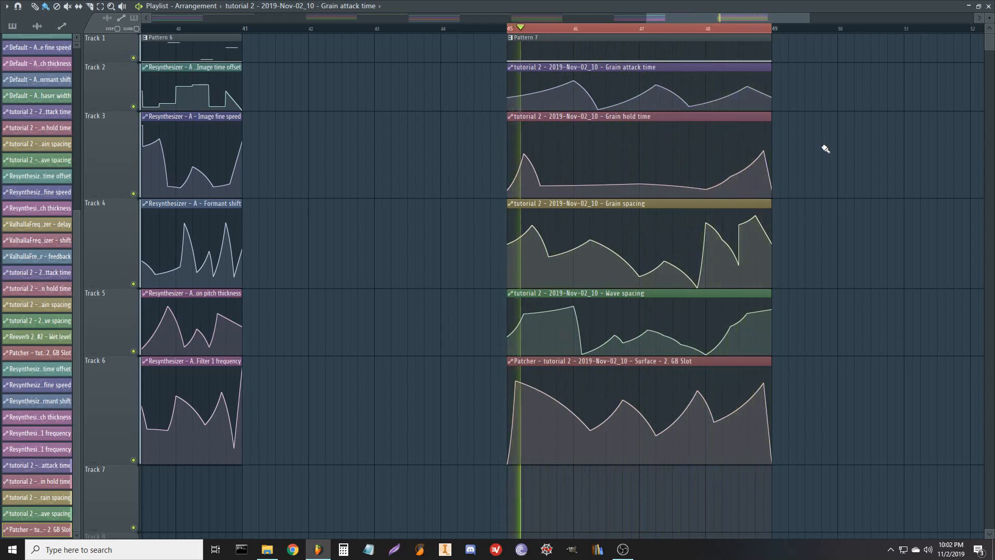
key("space")
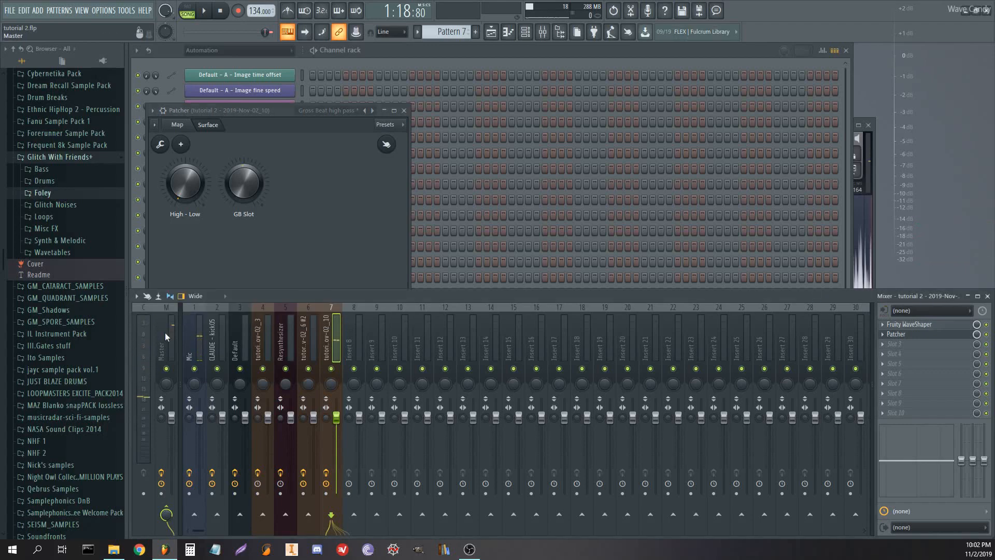
- Open Edison on the Master track and clear its existing recording
left_click(166, 337)
left_click(895, 364)
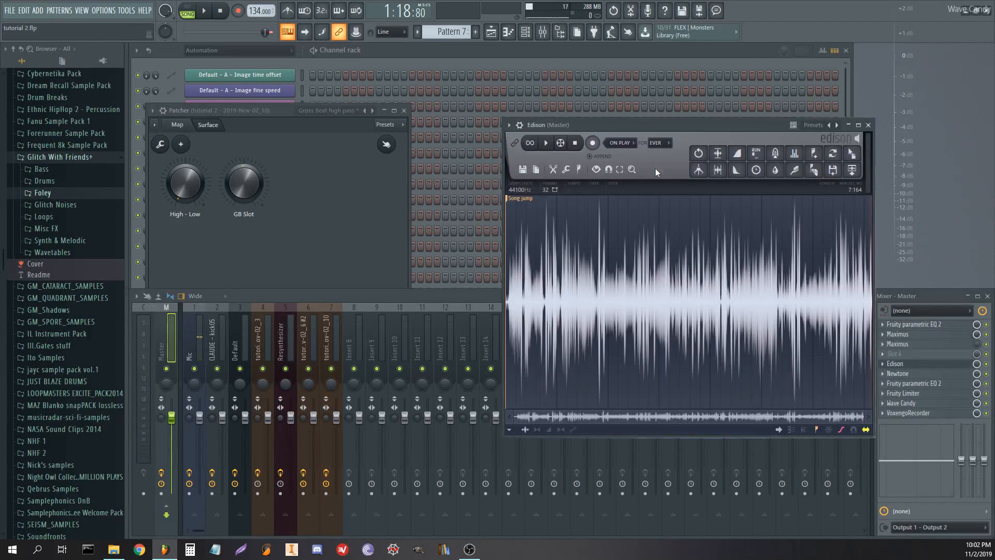
key("ctrl+s")
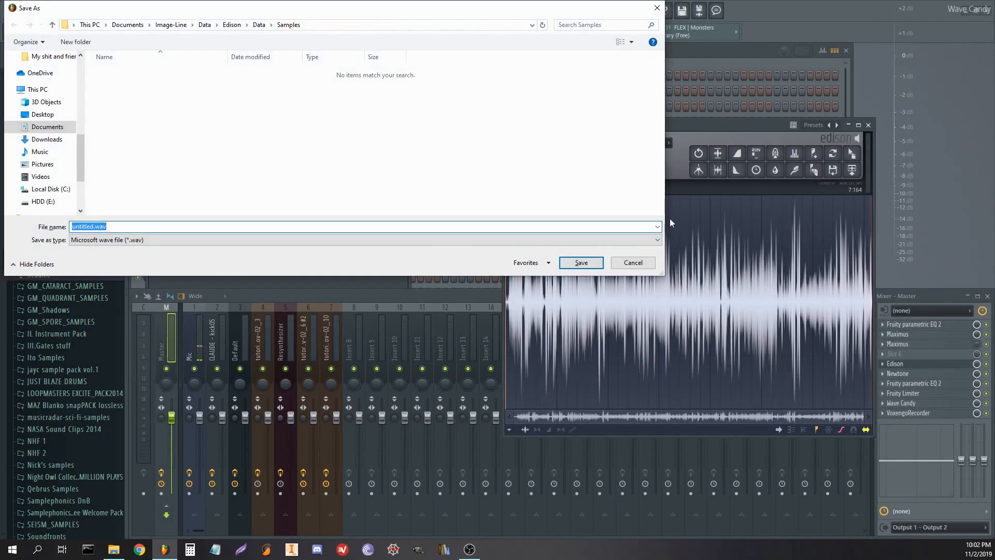
left_click(633, 262)
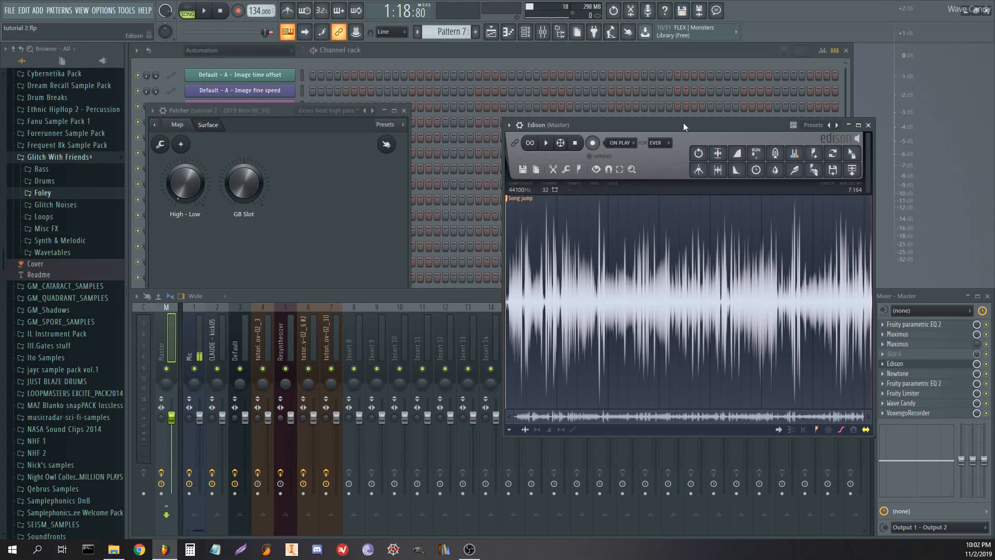
double_click(510, 201)
key("Delete")
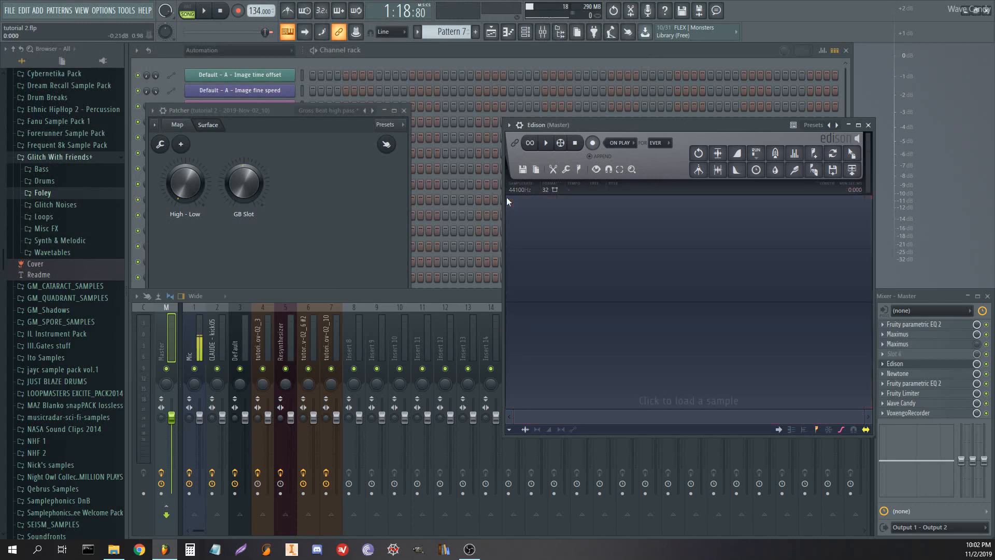
- Record the playback of bars 45 to 49 from the Master track into Edison
left_click(593, 143)
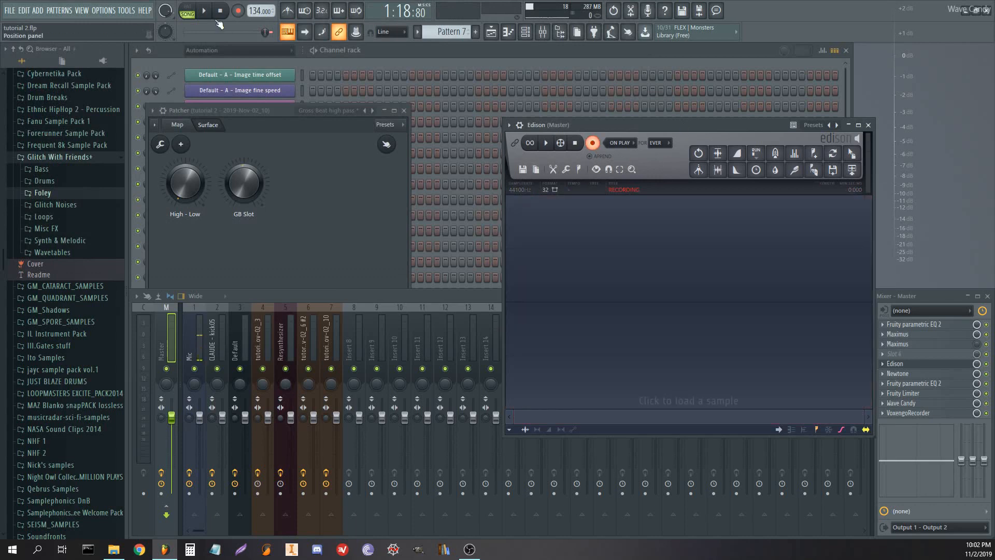
left_click(204, 11)
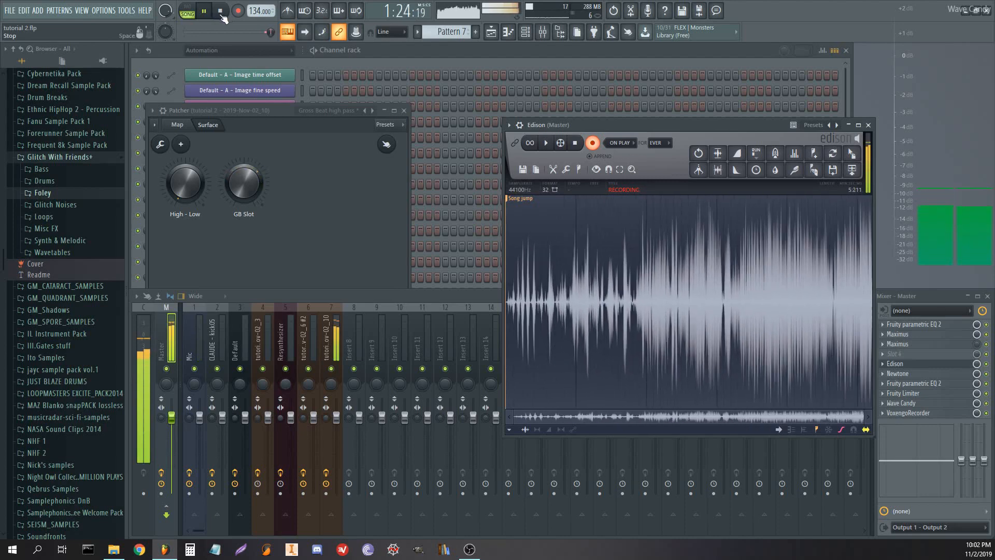
left_click(220, 11)
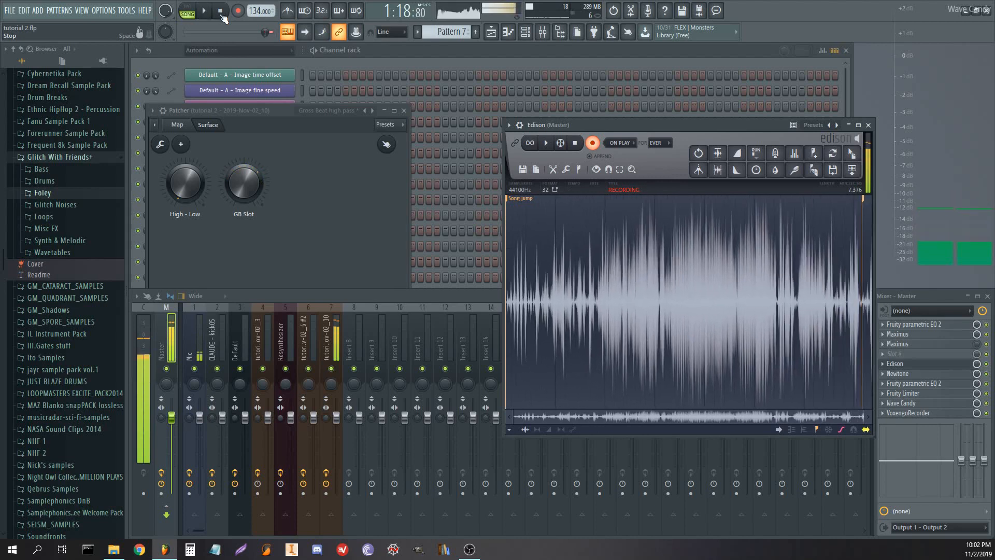
- Trim the excess tail off the Edison recording and place the sample on Track 1 at bar 49
double_click(835, 200)
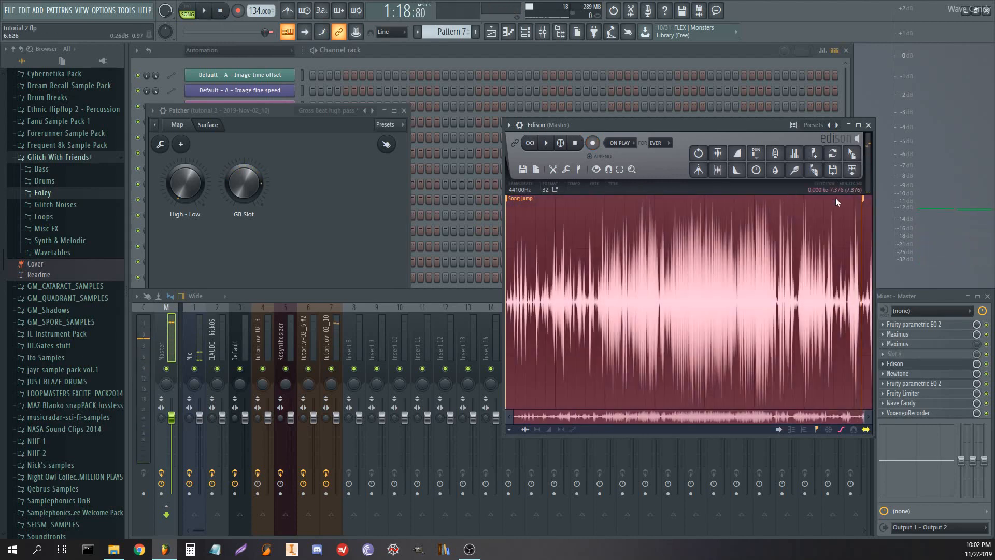
left_click(863, 196)
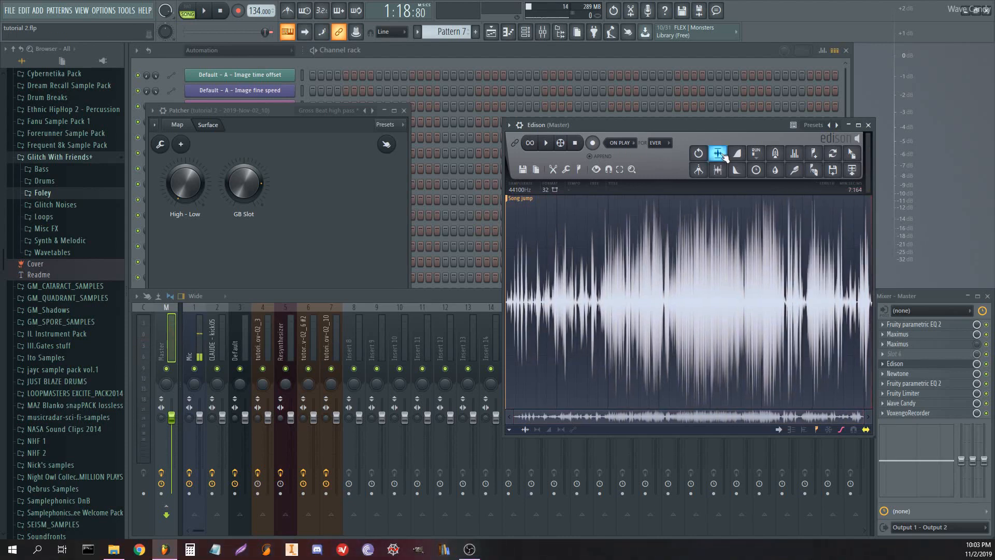
left_click_drag(848, 154, 470, 166)
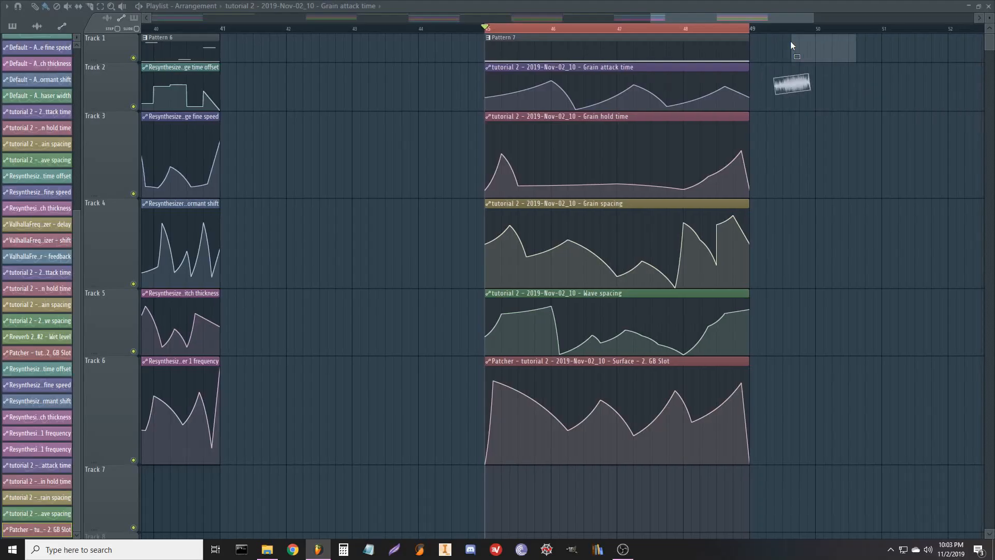
left_click_drag(791, 41, 793, 48)
scroll(789, 30, "down", 10)
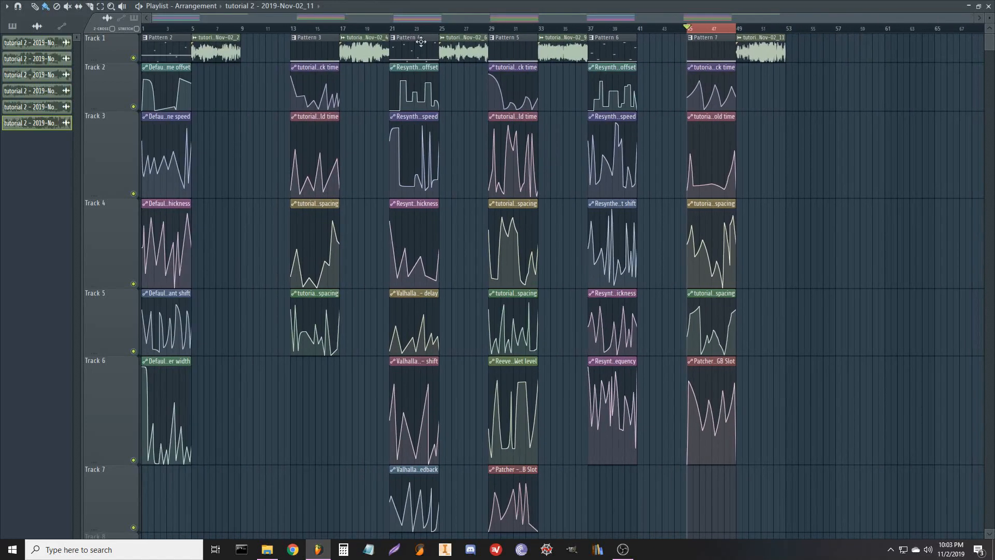
- Clear the playlist's time selection and audition the first resampled clip at bar 5
double_click(712, 30)
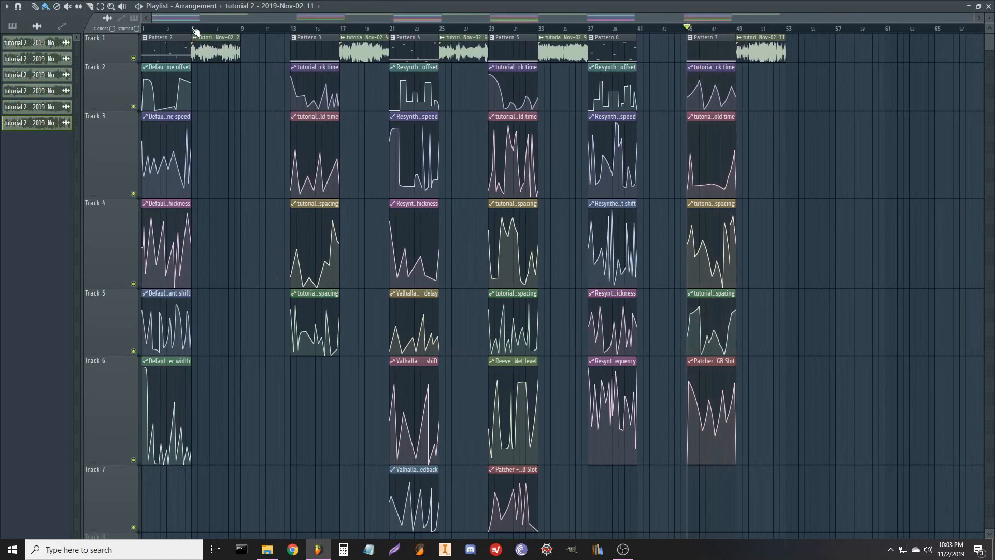
scroll(194, 29, "up", 10)
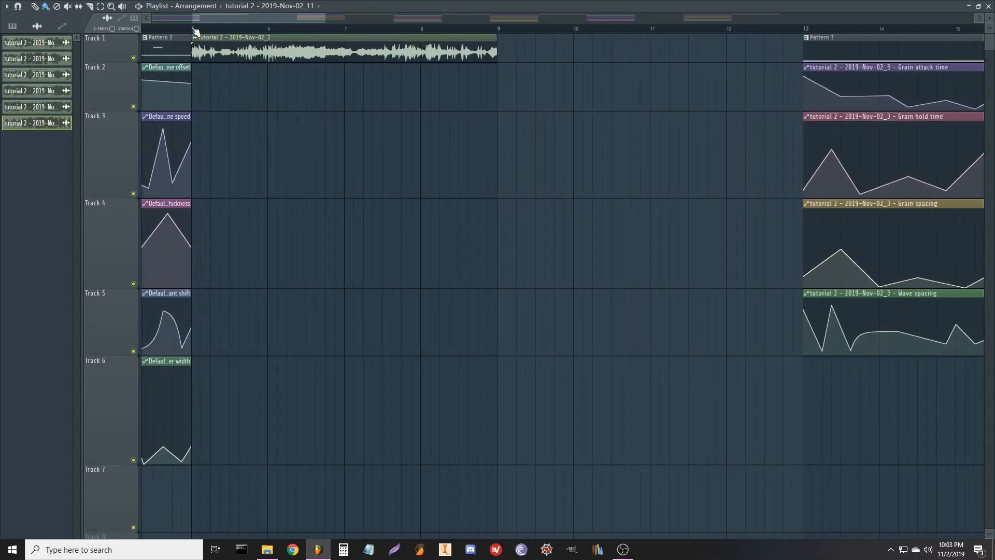
left_click(194, 29)
key("space")
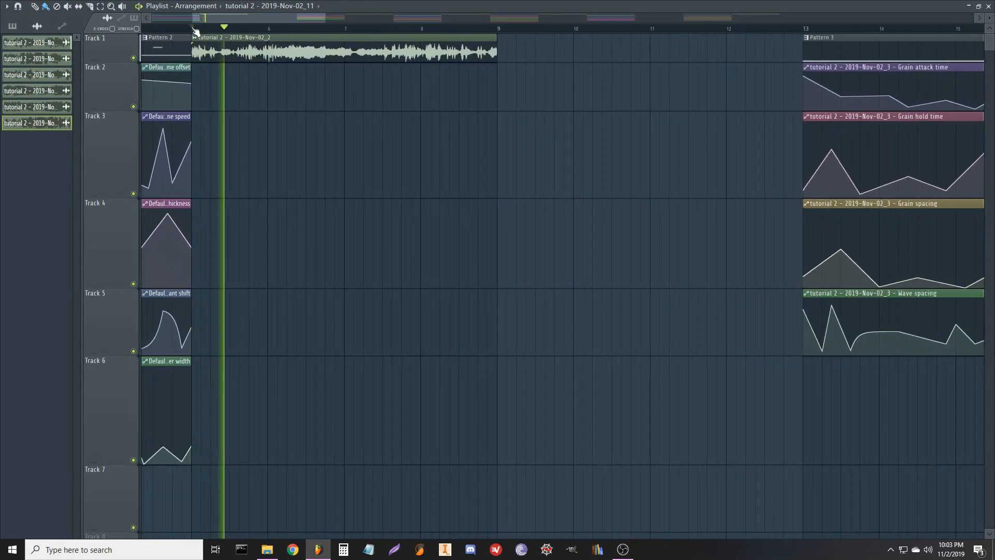
scroll(195, 30, "down", 3)
scroll(196, 31, "down", 5)
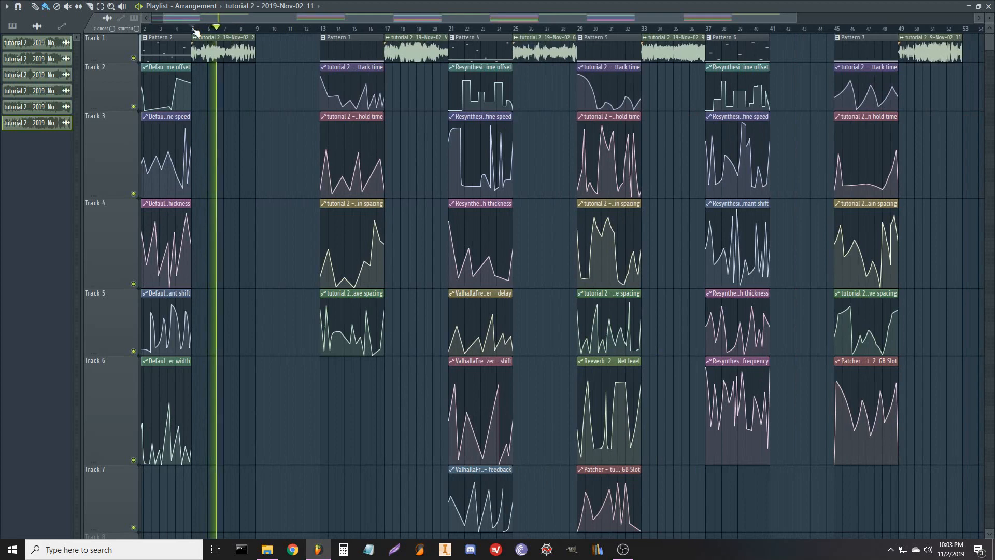
left_click_drag(233, 96, 248, 99)
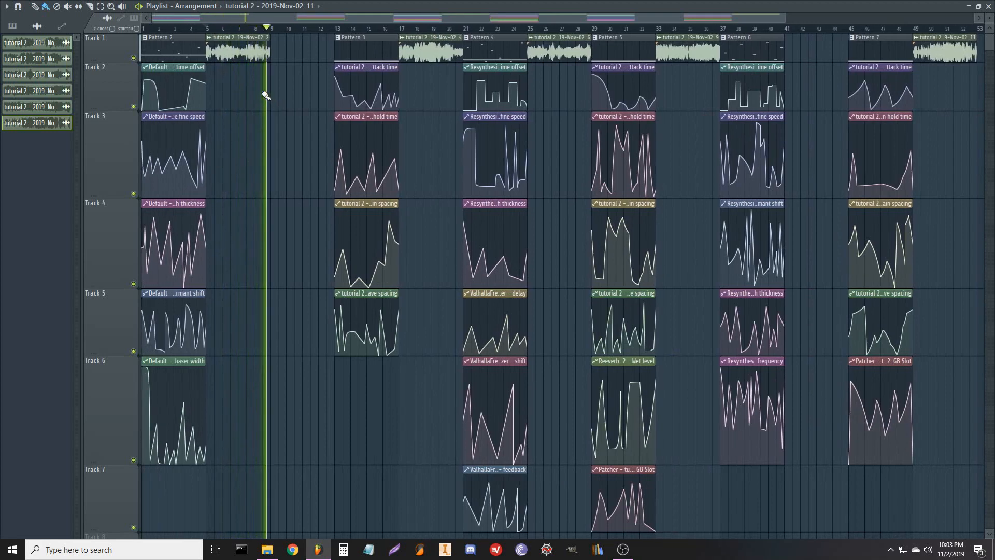
key("space")
- Audition the resampled clips on Track 1 at bars 17 and 25
left_click(399, 29)
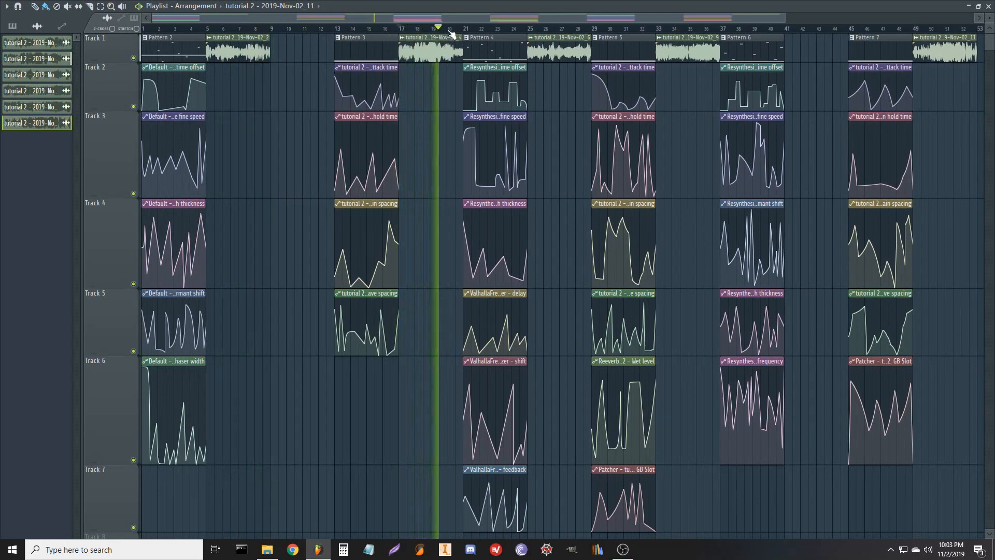
scroll(453, 34, "up", 6)
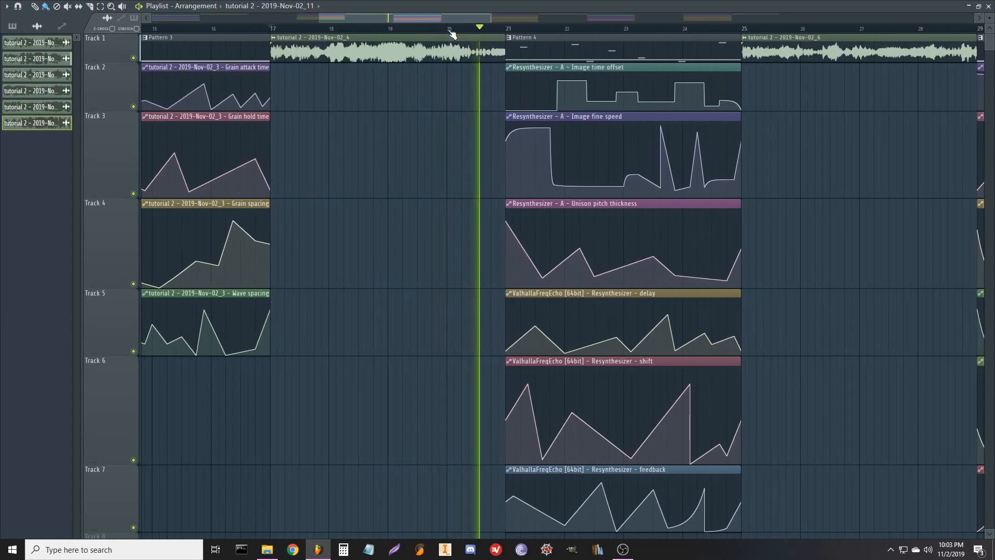
scroll(452, 33, "down", 4)
key("space")
left_click(584, 29)
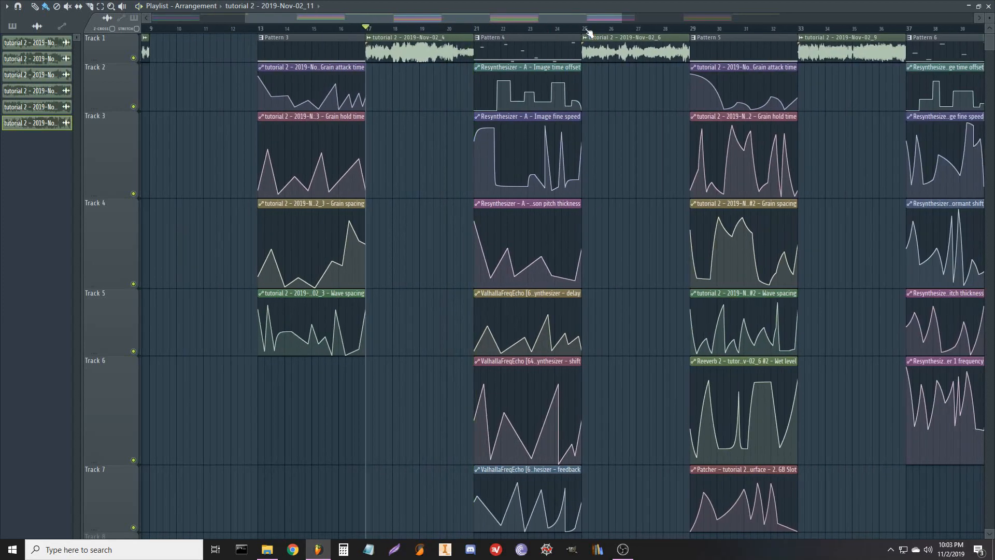
key("space")
left_click_drag(636, 109, 373, 147)
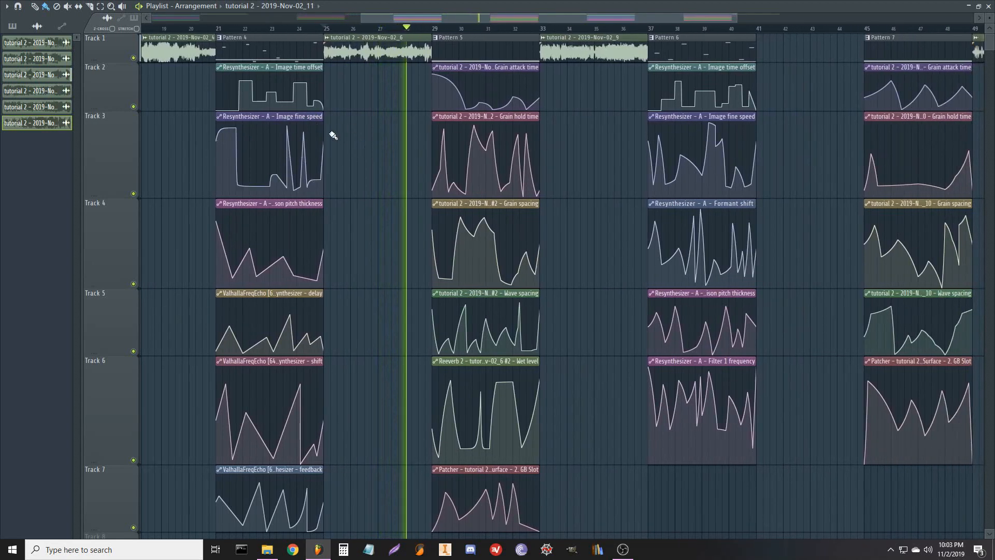
key("space")
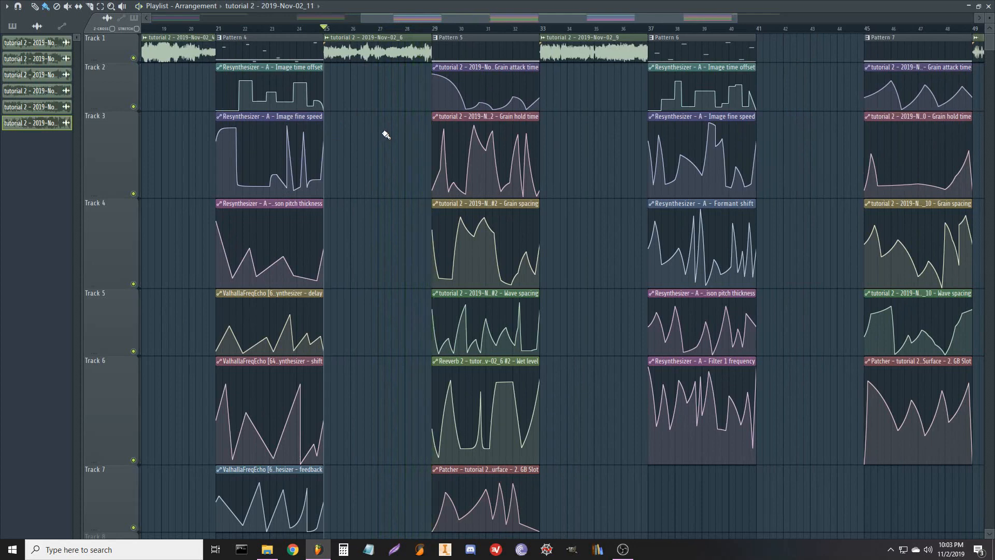
- Audition the resampled clips on Track 1 at bars 33 and 49
left_click(547, 32)
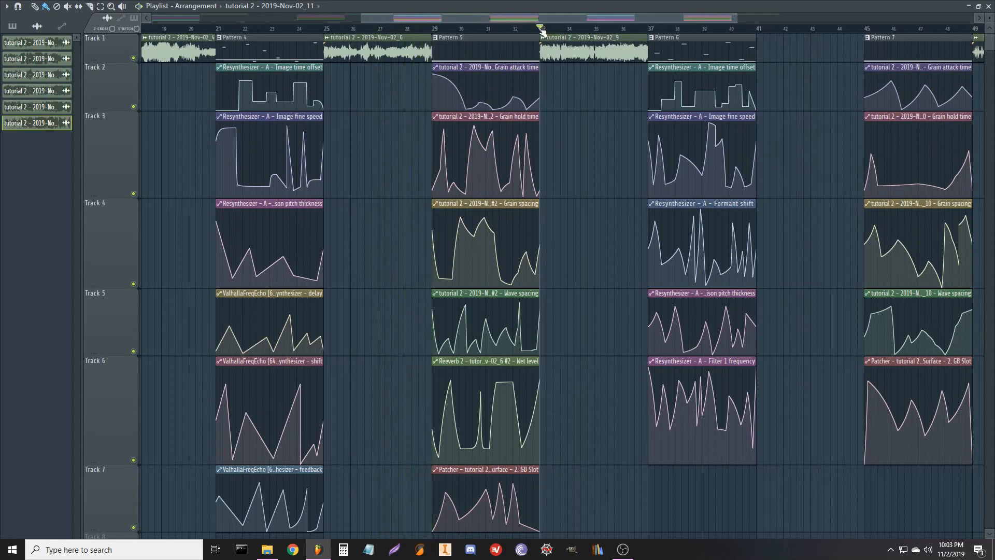
key("space")
left_click_drag(586, 138, 483, 155)
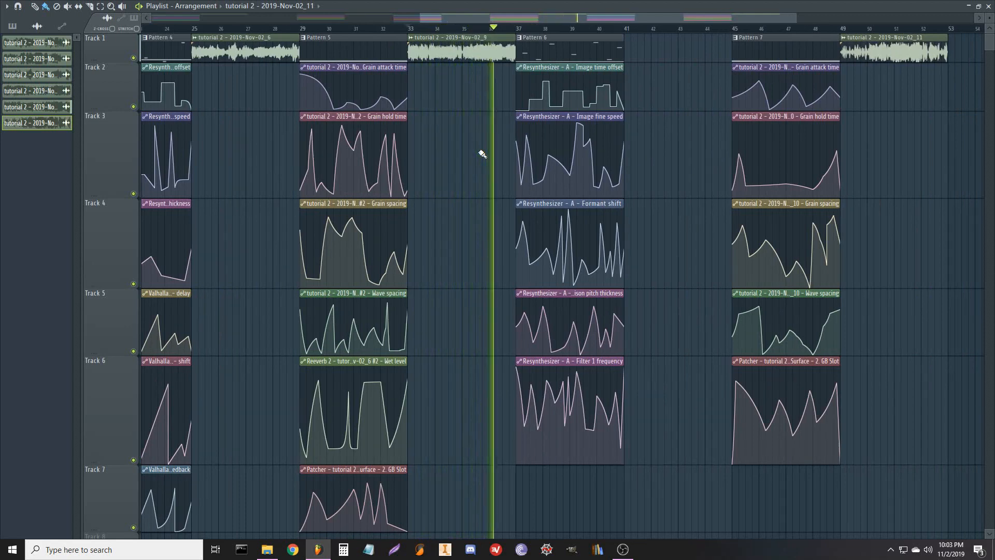
key("space")
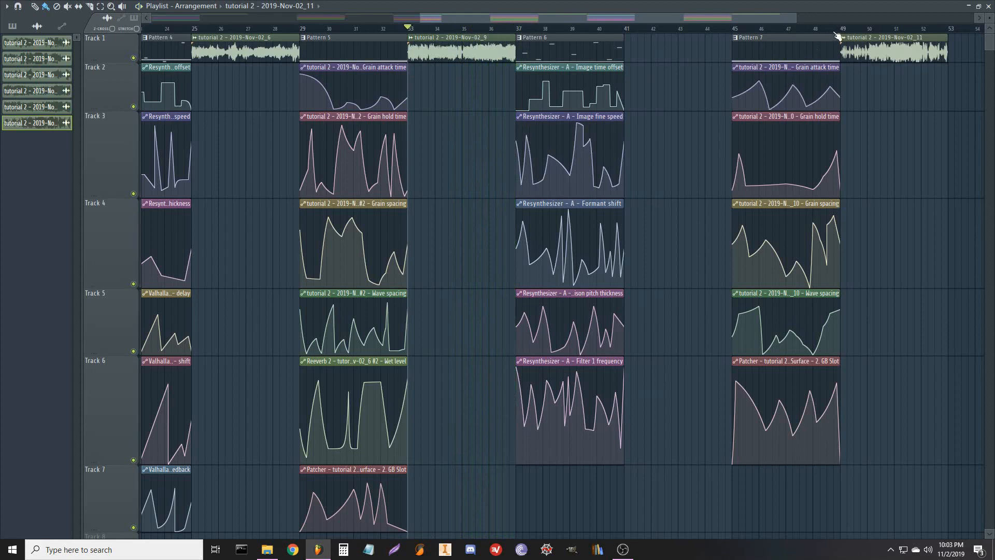
left_click(840, 29)
key("space")
left_click_drag(810, 180, 628, 181)
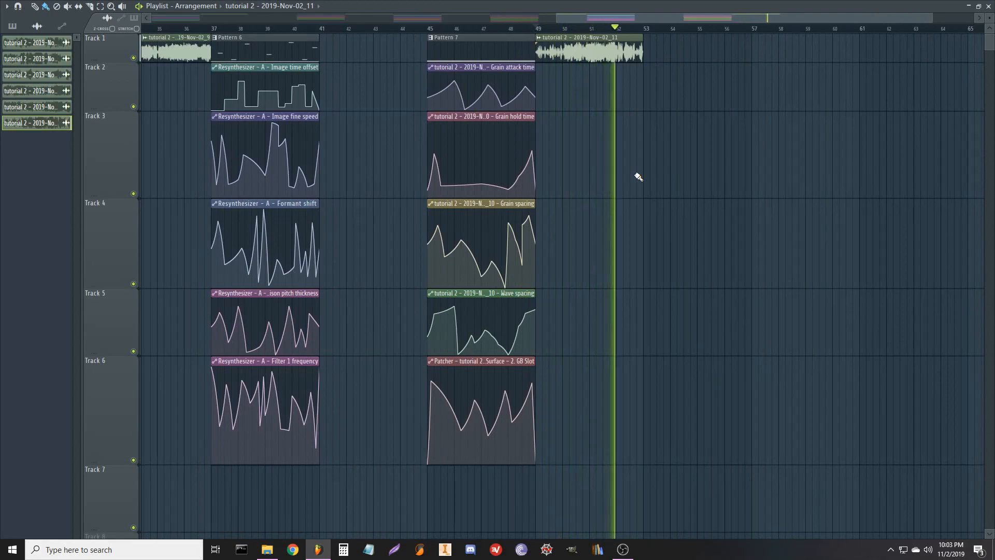
key("space")
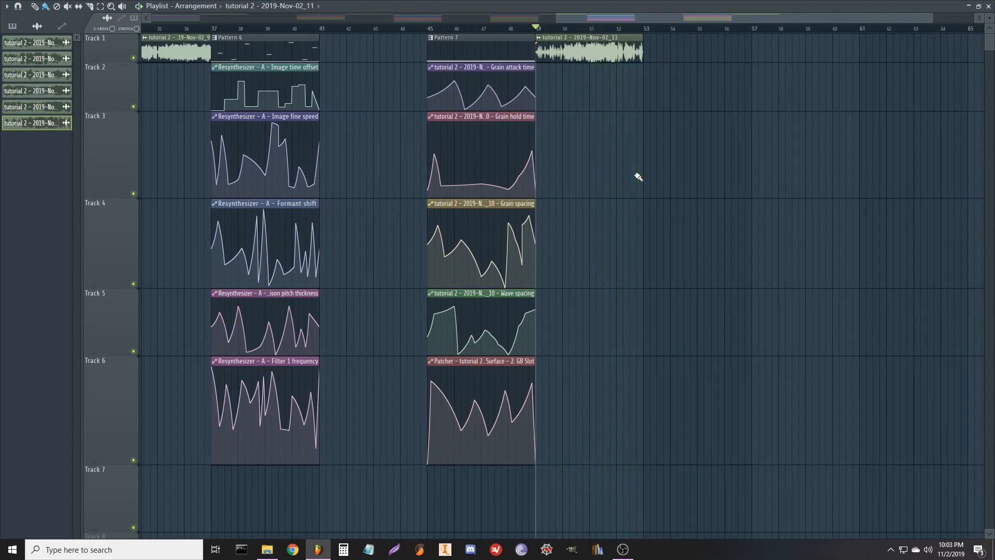
scroll(662, 32, "down", 5)
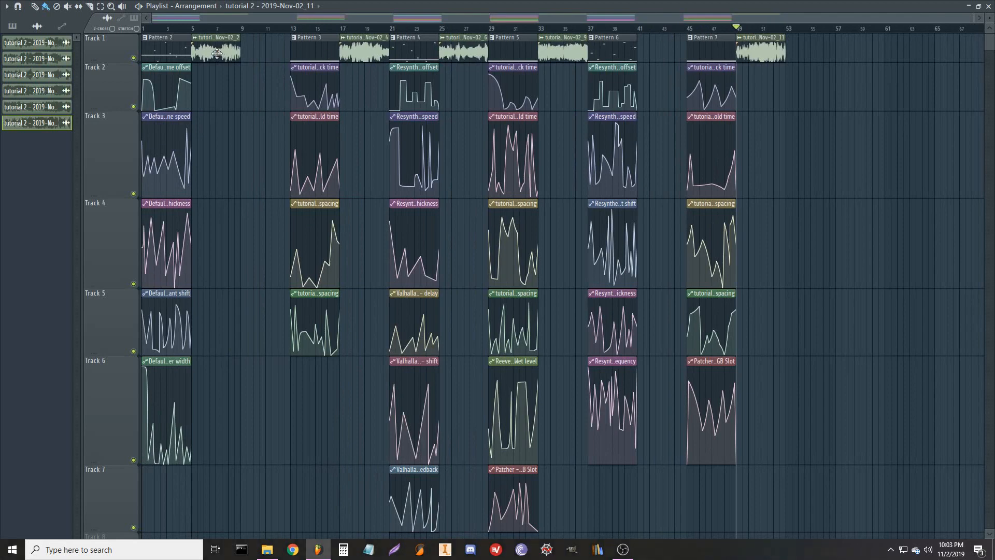
scroll(881, 103, "right", 2)
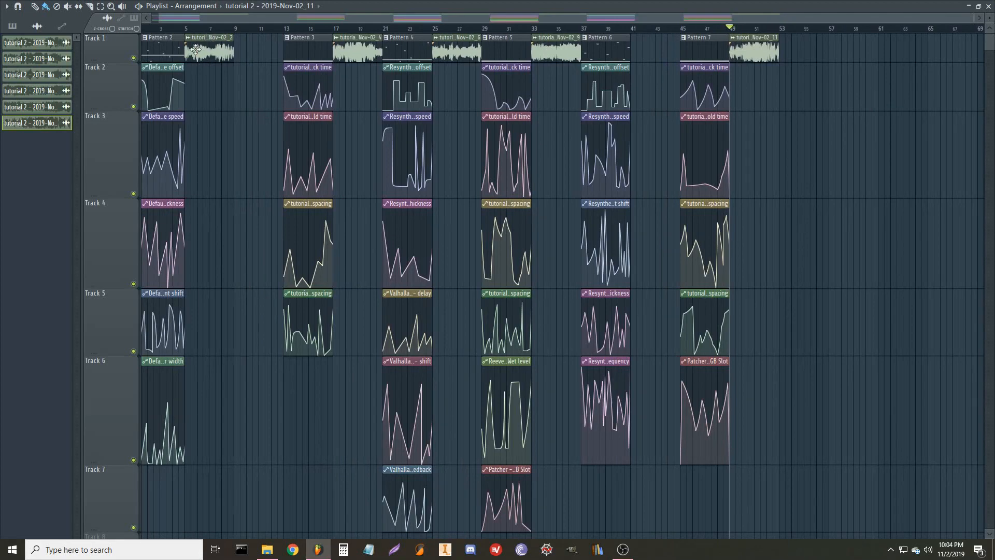
scroll(196, 49, "up", 5)
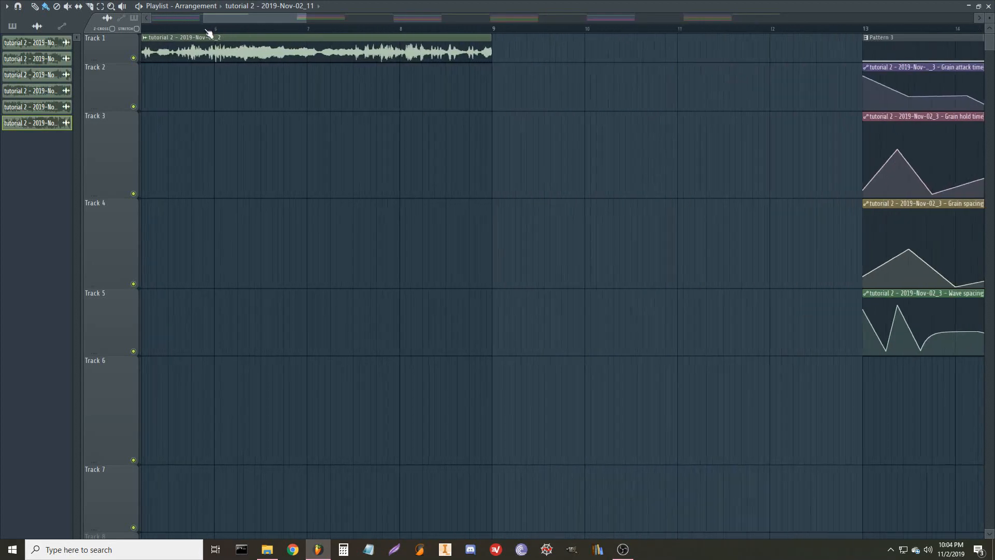
scroll(205, 86, "left", 3)
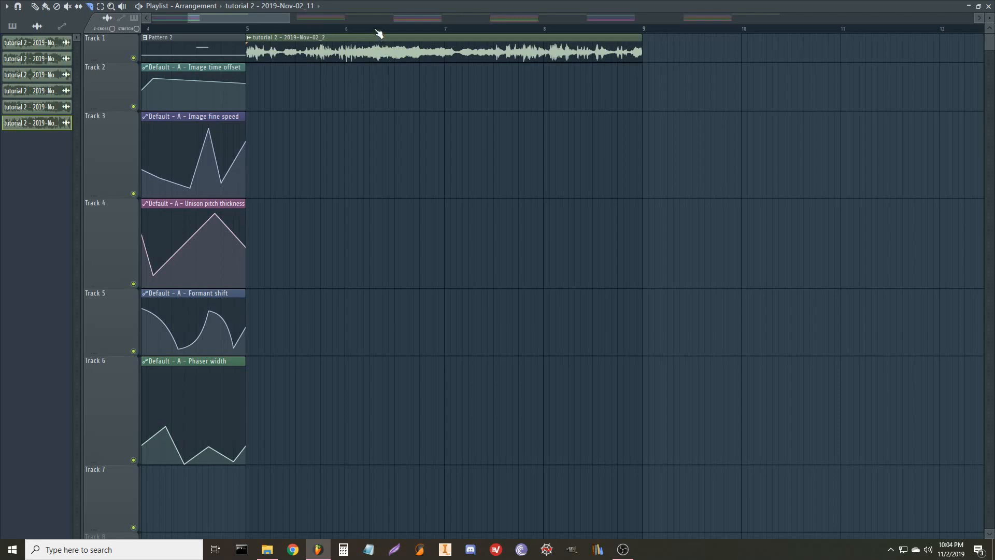
scroll(379, 33, "down", 10)
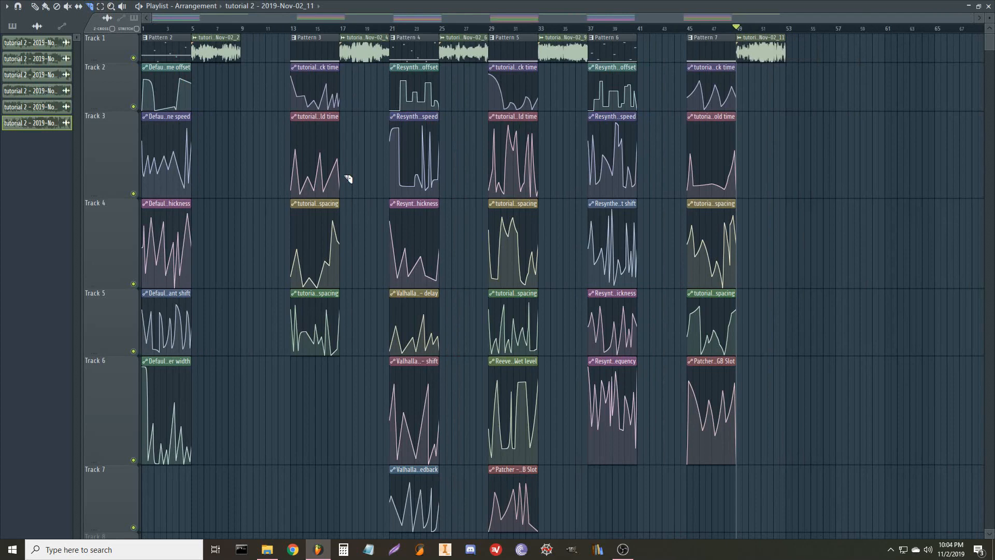
- Switch to the Draw tool, briefly replay the last resampled clip from bar 49, and leave the playhead at bar 51
left_click(34, 6)
left_click_drag(542, 30, 555, 34)
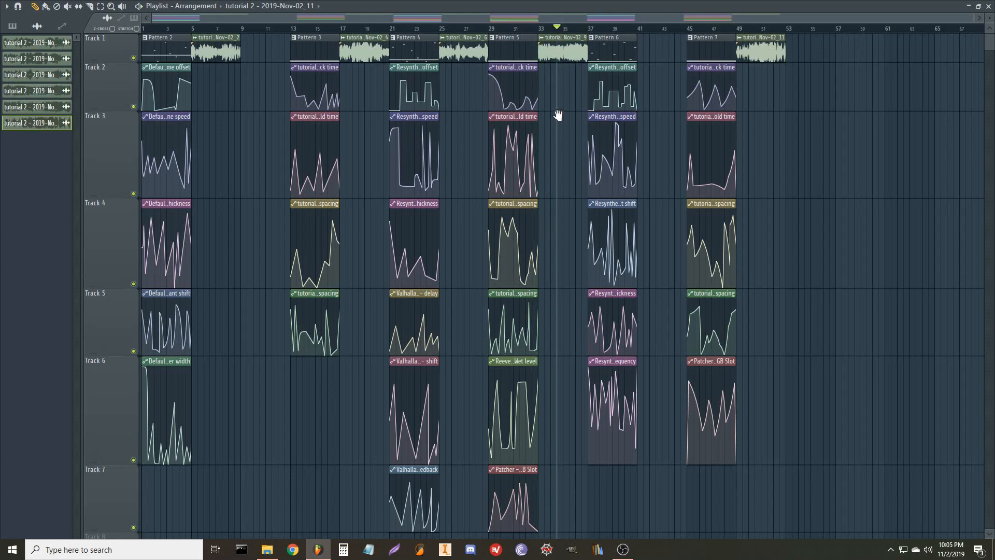
mouse_move(705, 82)
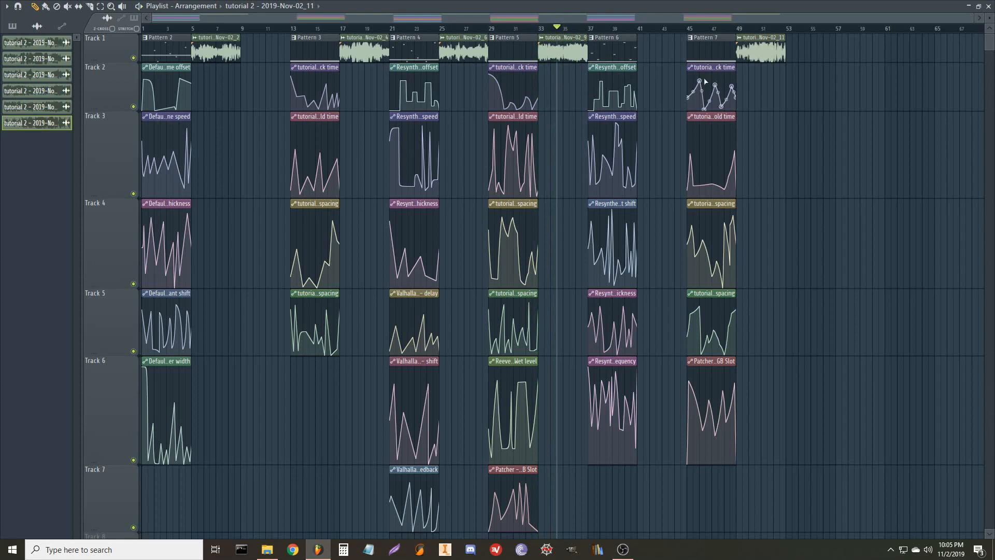
left_click(740, 31)
key("space")
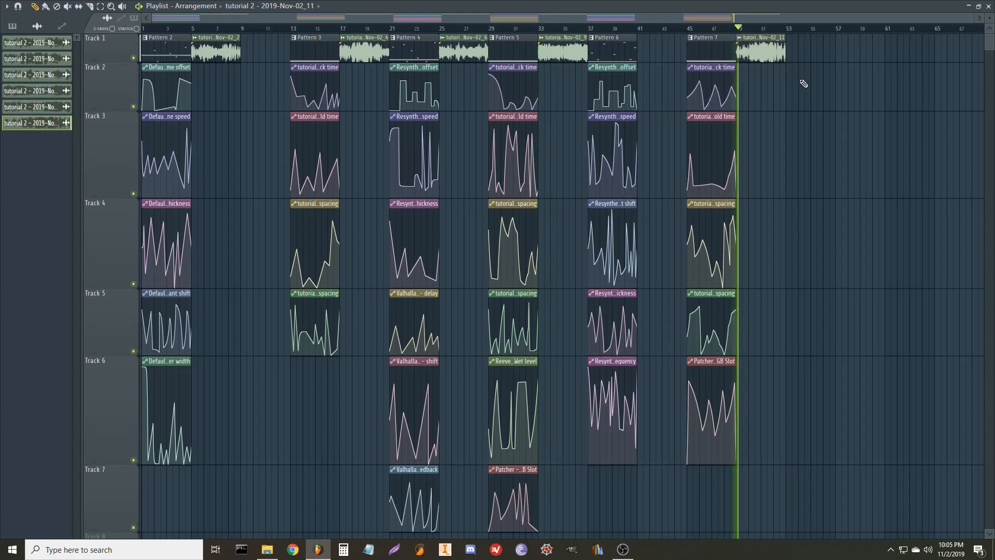
left_click(760, 30)
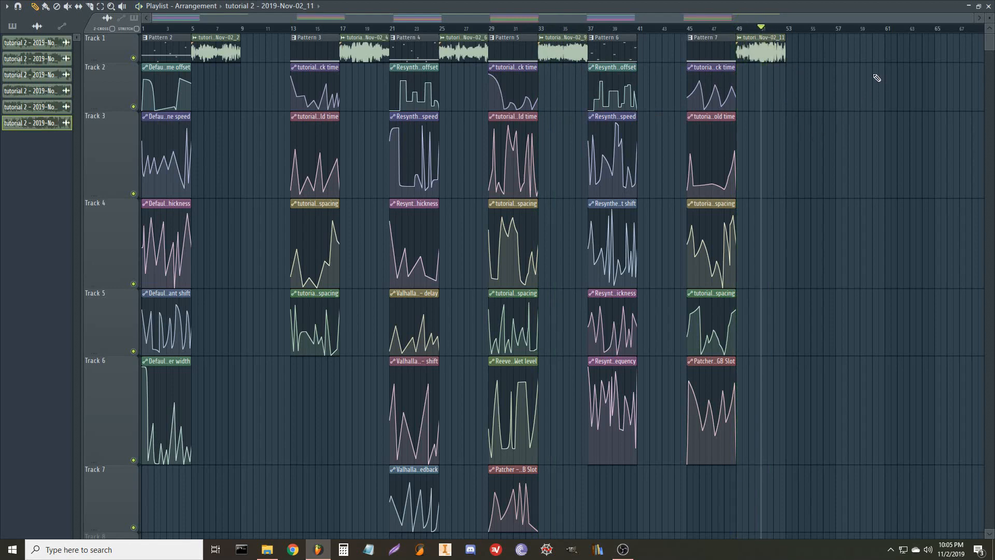
left_click_drag(877, 78, 862, 94)
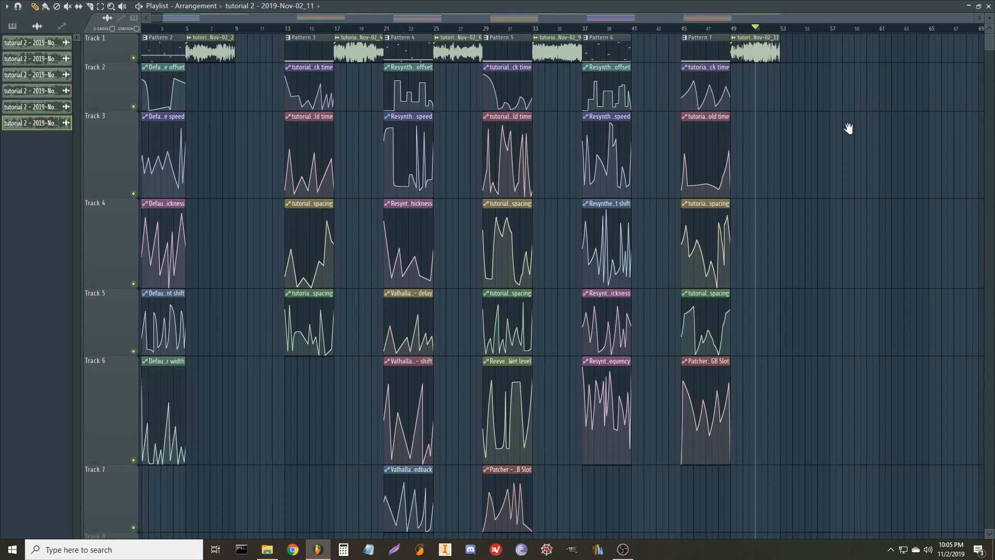
scroll(835, 140, "right", 2)
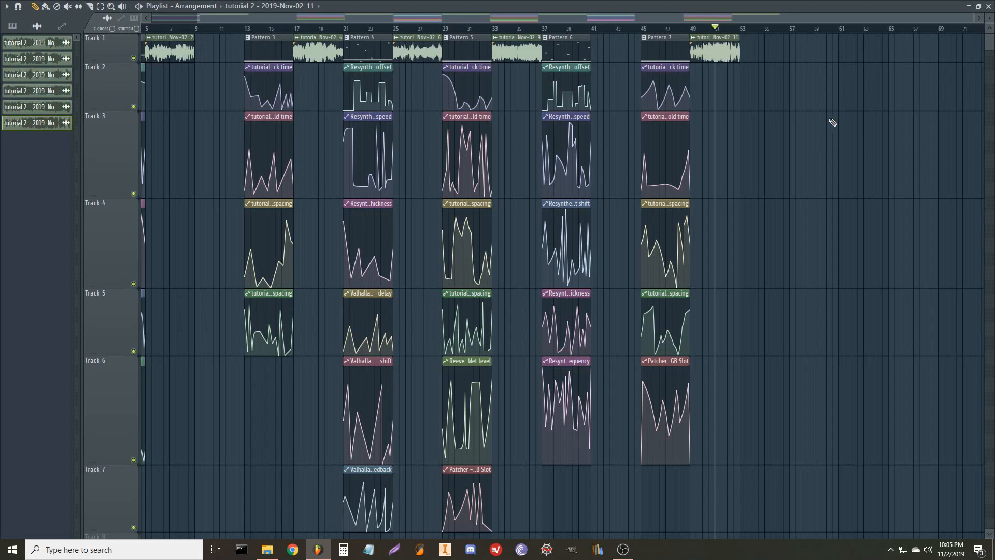
mouse_move(826, 133)
left_mouse_down()
mouse_move(676, 175)
mouse_move(850, 170)
mouse_move(849, 160)
left_mouse_up()
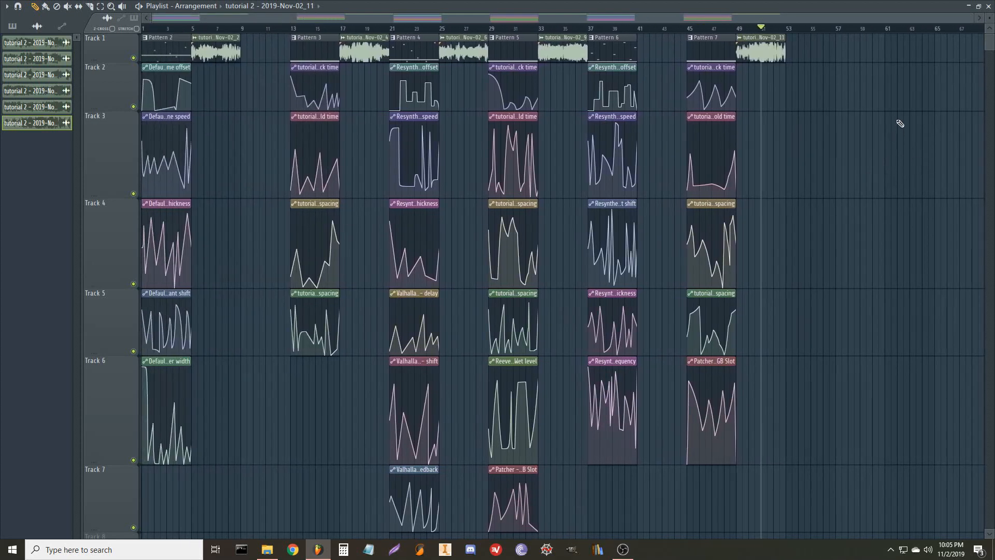
left_click_drag(892, 99, 860, 117)
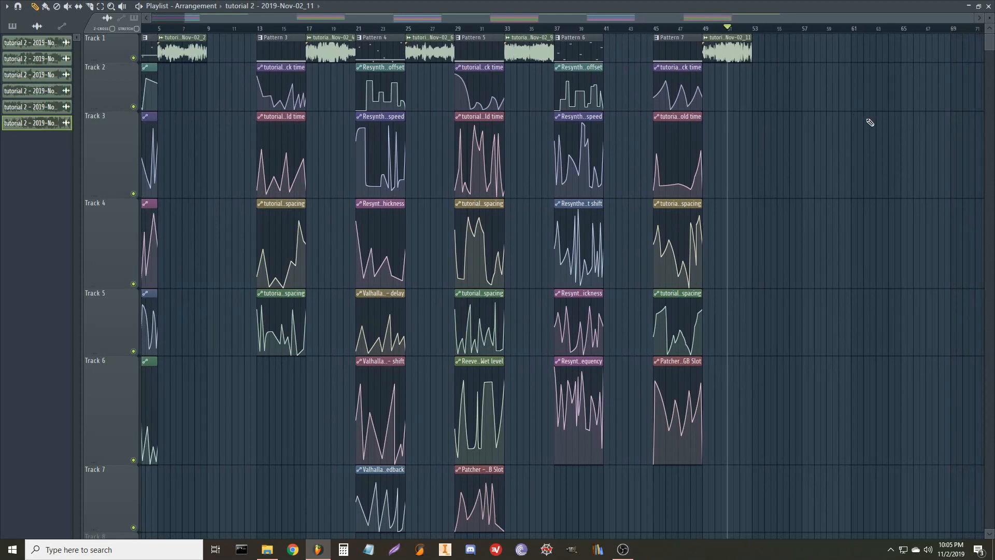
mouse_move(849, 67)
left_mouse_down()
mouse_move(848, 116)
mouse_move(795, 162)
mouse_move(671, 193)
left_mouse_up()
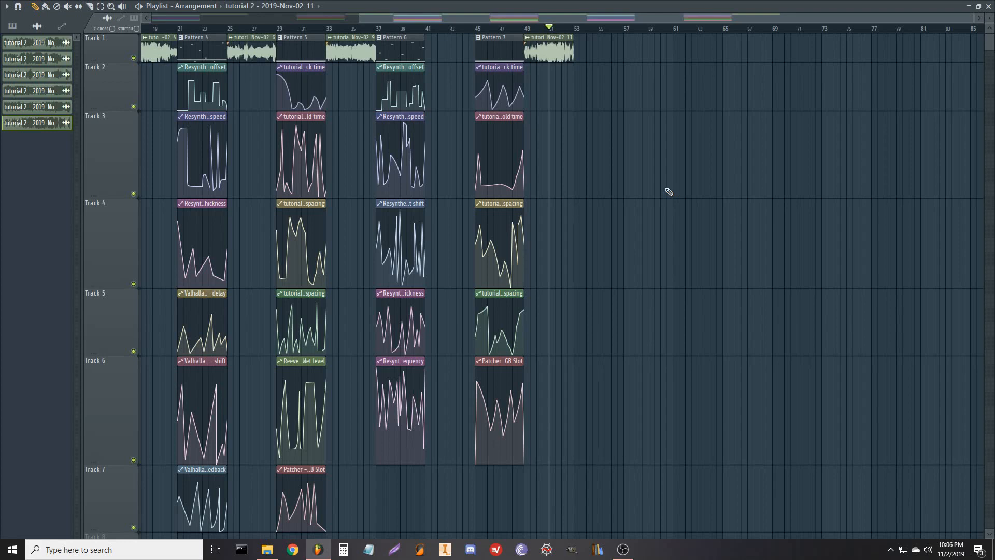
left_click_drag(558, 154, 824, 219)
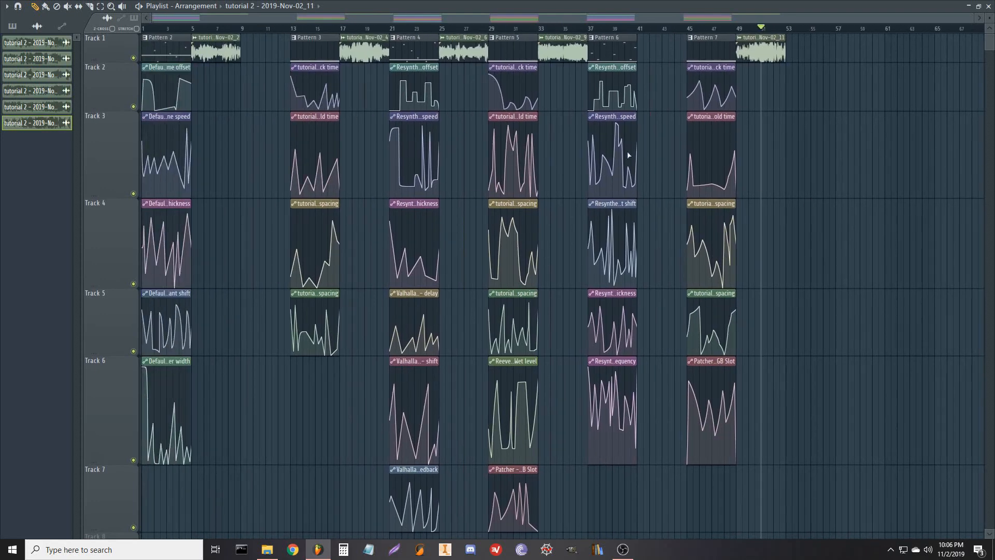
left_click_drag(920, 116, 629, 237)
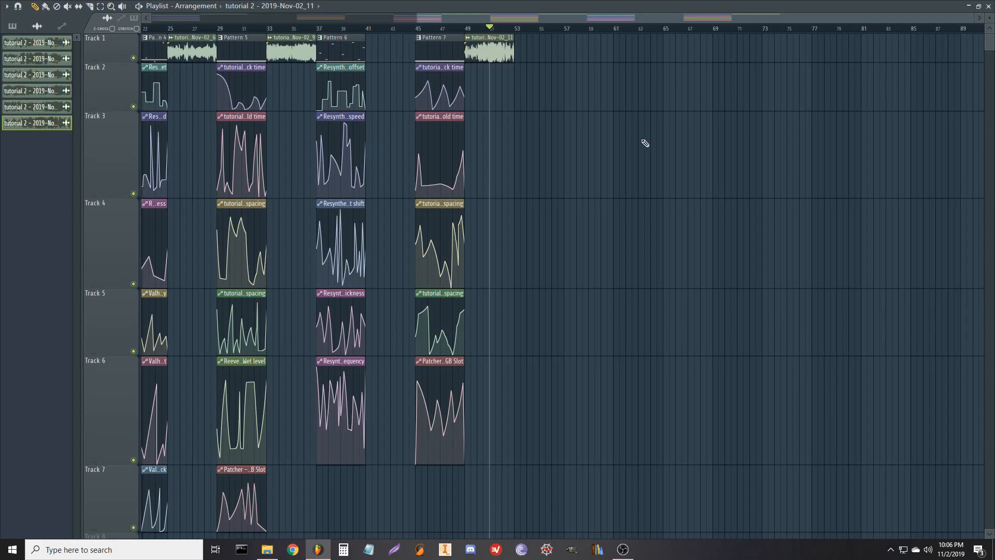
scroll(622, 141, "left", 5)
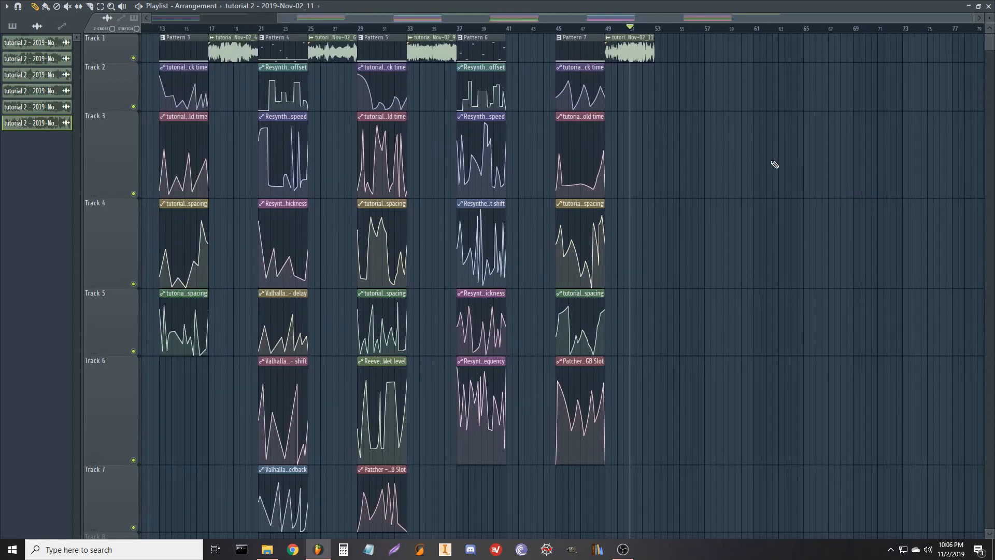